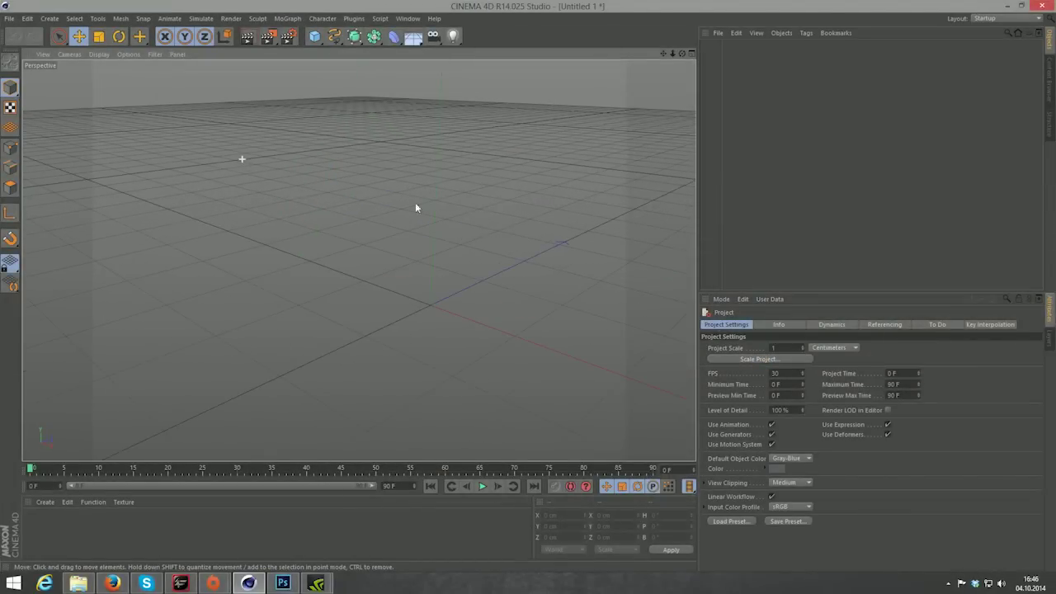
Step: Orbit around the empty scene, then bring up the File menu to reach recent projects
{"action": "left_click_drag", "start_coordinate": [663, 53], "coordinate": [628, 90]}
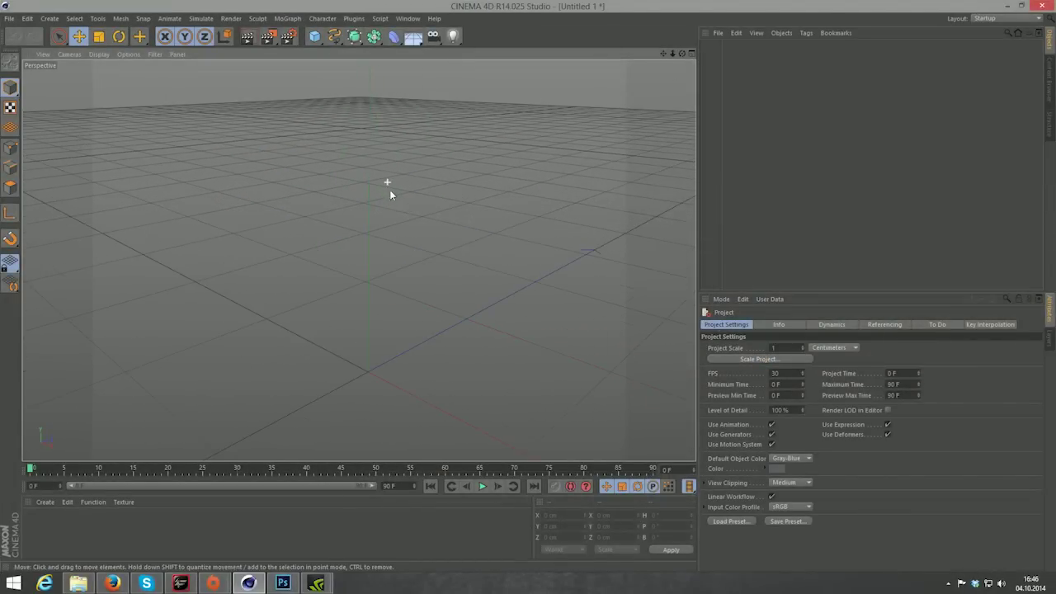
{"action": "mouse_move", "coordinate": [663, 53]}
{"action": "left_mouse_down"}
{"action": "mouse_move", "coordinate": [484, 160]}
{"action": "mouse_move", "coordinate": [362, 192]}
{"action": "left_mouse_up"}
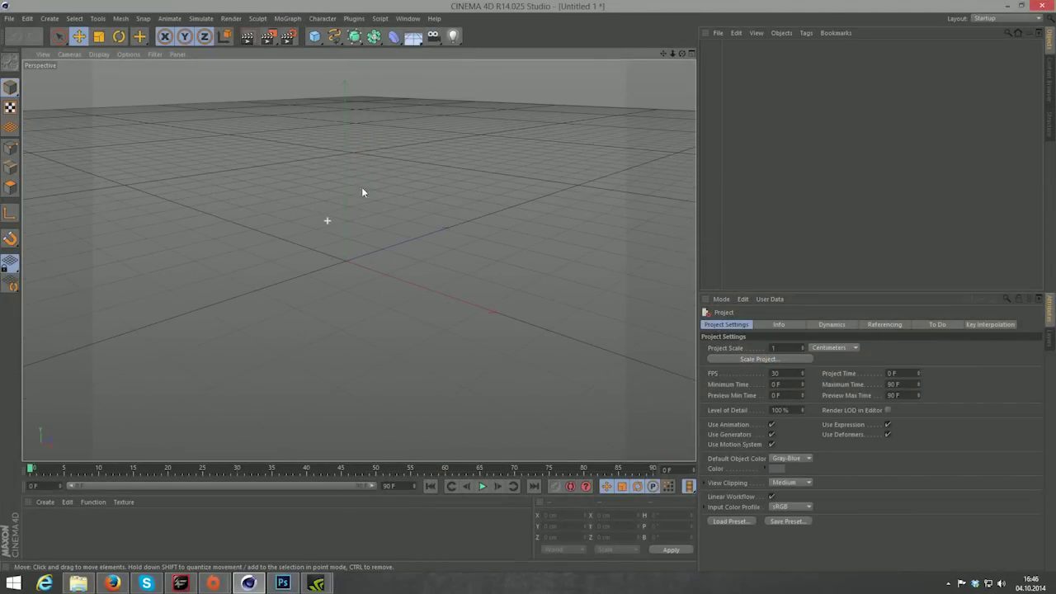
{"action": "left_click_drag", "start_coordinate": [662, 53], "coordinate": [663, 55]}
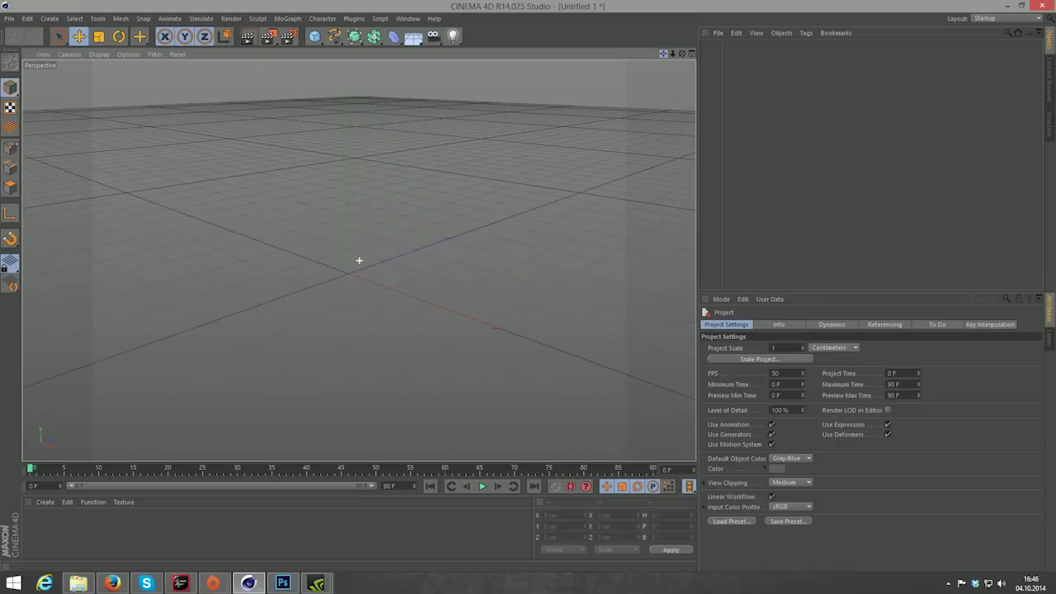
{"action": "left_click_drag", "start_coordinate": [662, 54], "coordinate": [600, 145]}
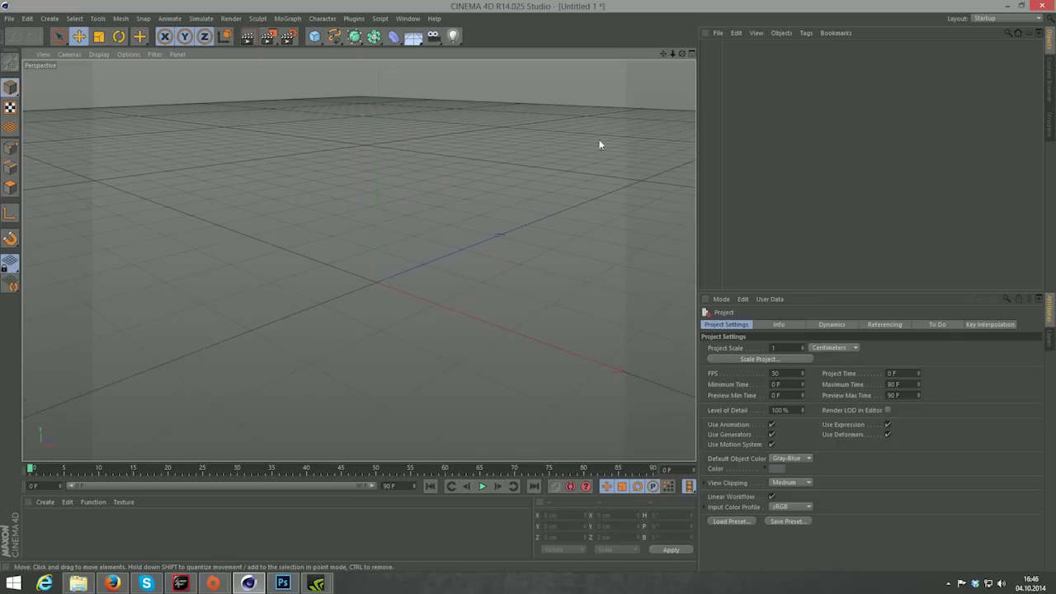
{"action": "left_click", "coordinate": [10, 18]}
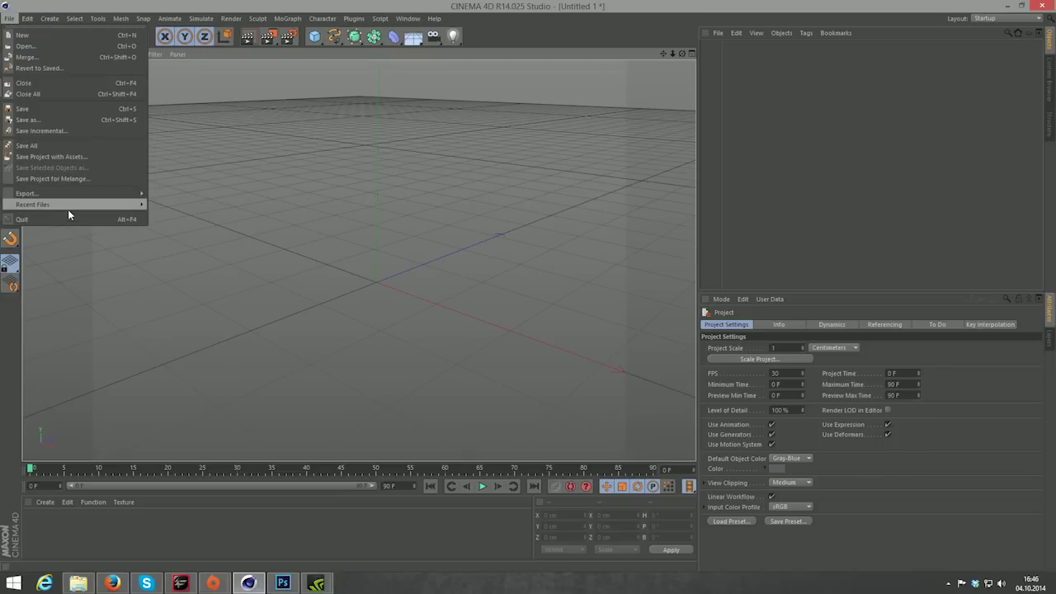
{"action": "mouse_move", "coordinate": [33, 204]}
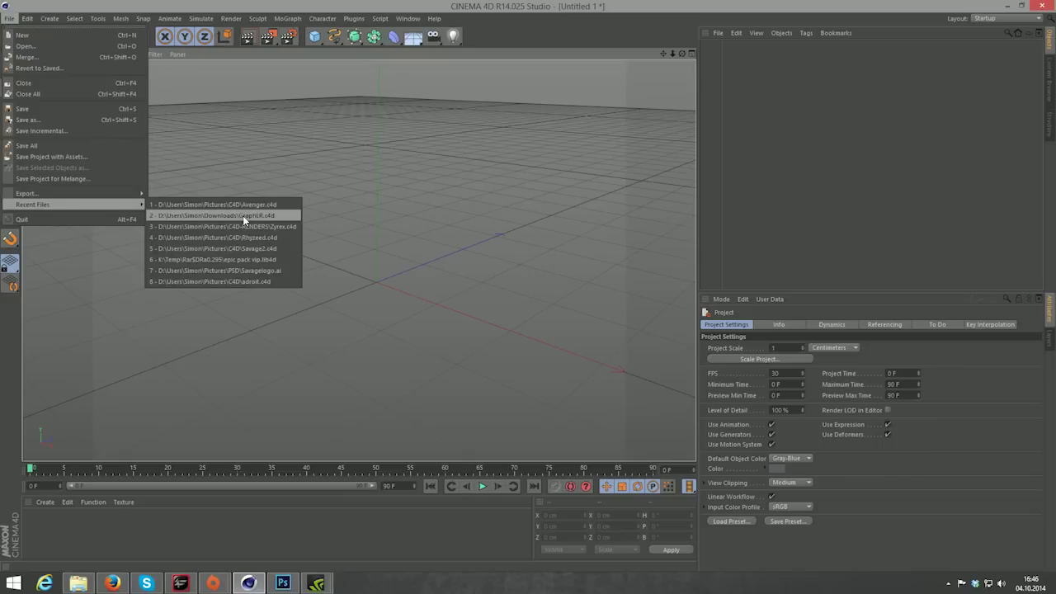
Step: Open the recent project GraphLR.c4d and delete its Greebler and Camera objects
{"action": "left_click", "coordinate": [243, 215]}
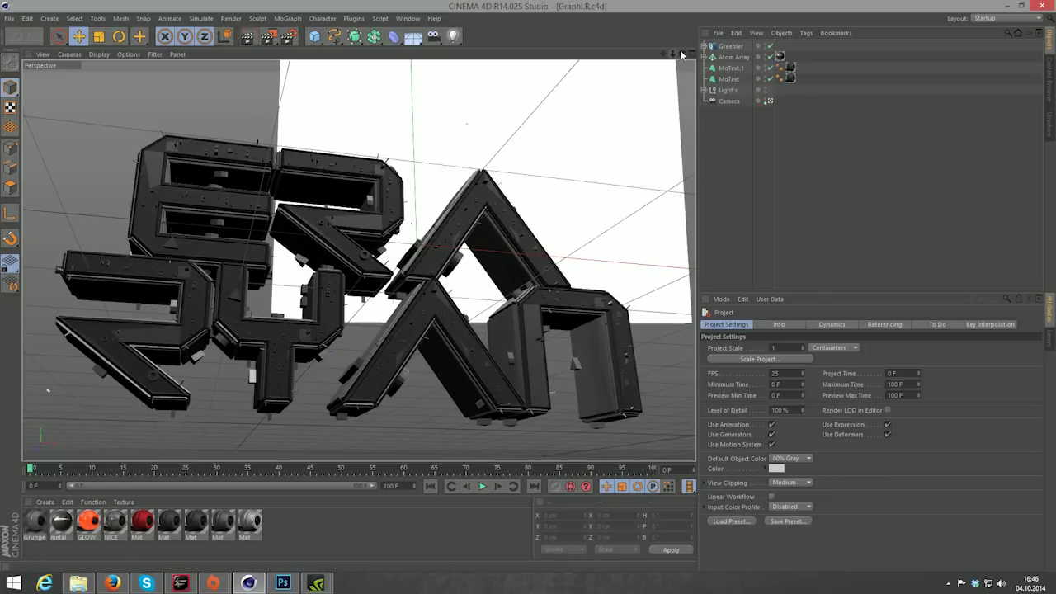
{"action": "left_click_drag", "start_coordinate": [683, 52], "coordinate": [695, 56]}
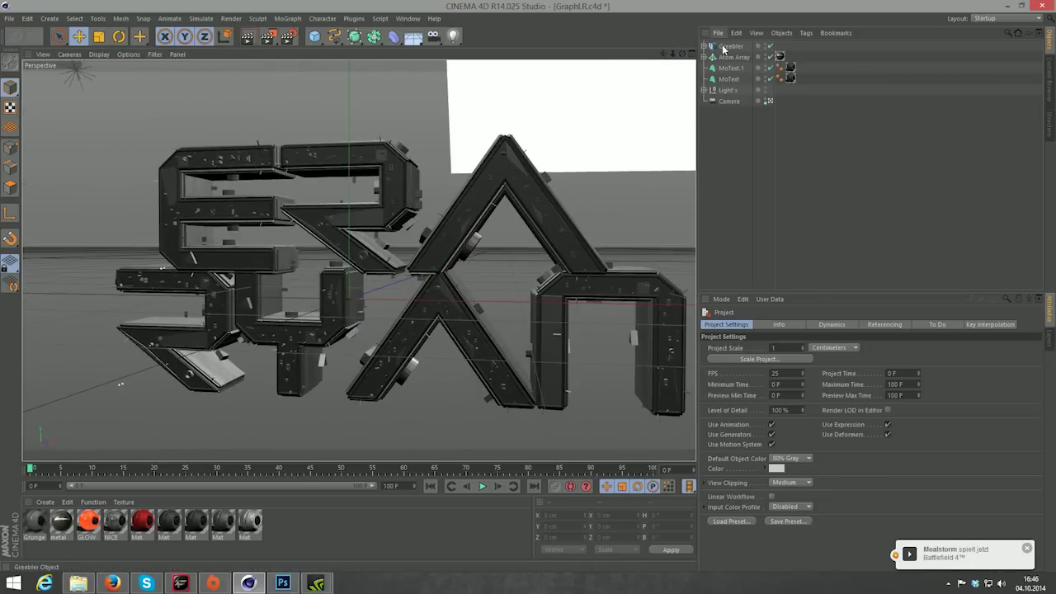
{"action": "left_click", "coordinate": [725, 47]}
{"action": "key", "text": "Delete"}
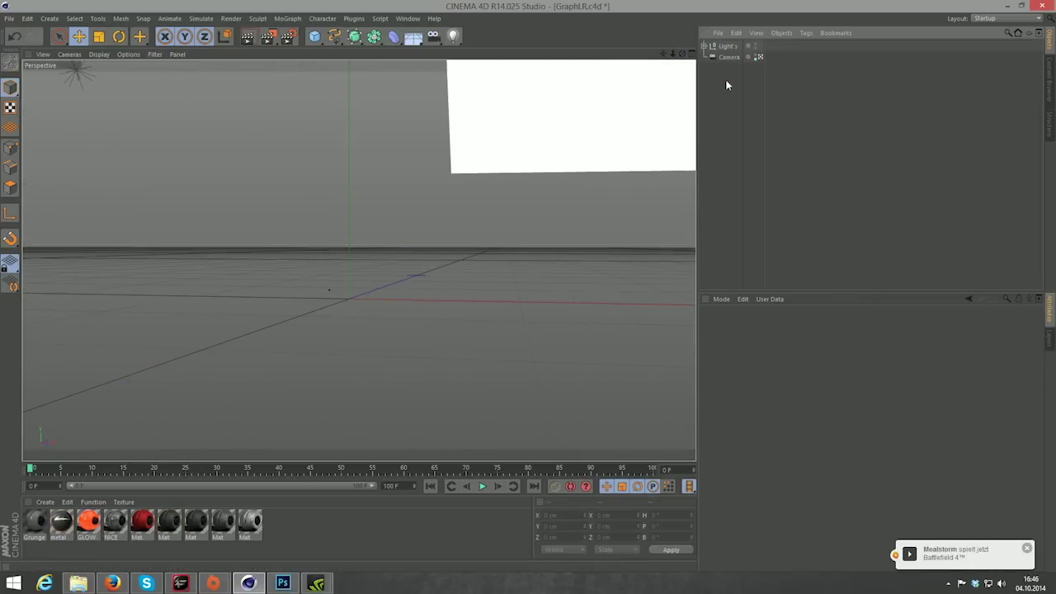
{"action": "left_click", "coordinate": [729, 57]}
{"action": "key", "text": "Delete"}
Step: Orbit the view to inspect the remaining lights group and its white light plane
{"action": "mouse_move", "coordinate": [375, 247]}
{"action": "left_mouse_down"}
{"action": "mouse_move", "coordinate": [253, 351]}
{"action": "mouse_move", "coordinate": [491, 143]}
{"action": "mouse_move", "coordinate": [203, 254]}
{"action": "left_mouse_up"}
{"action": "left_click_drag", "start_coordinate": [684, 54], "coordinate": [431, 184]}
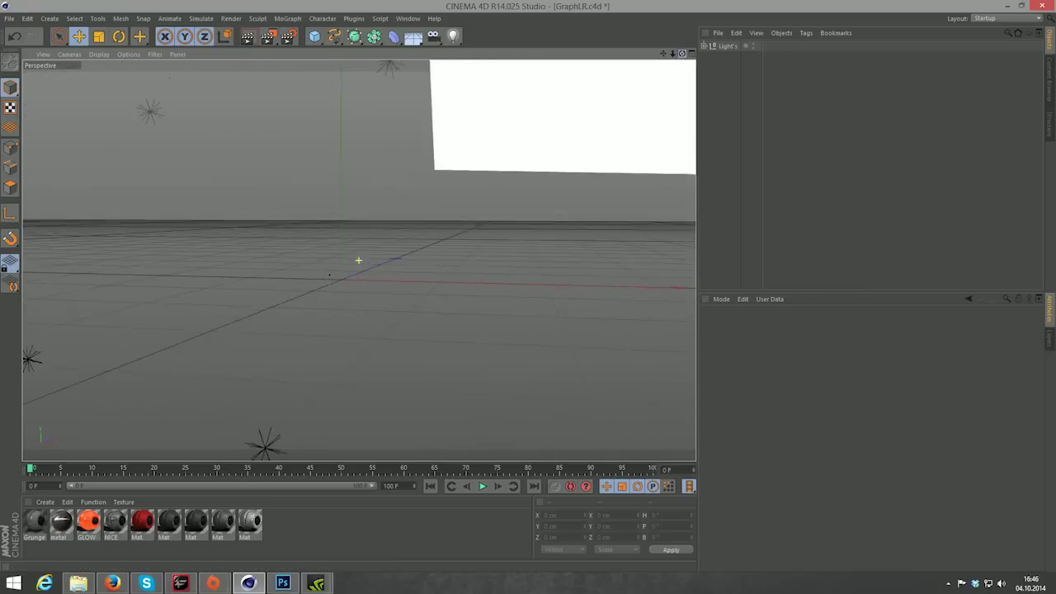
{"action": "left_click", "coordinate": [392, 129]}
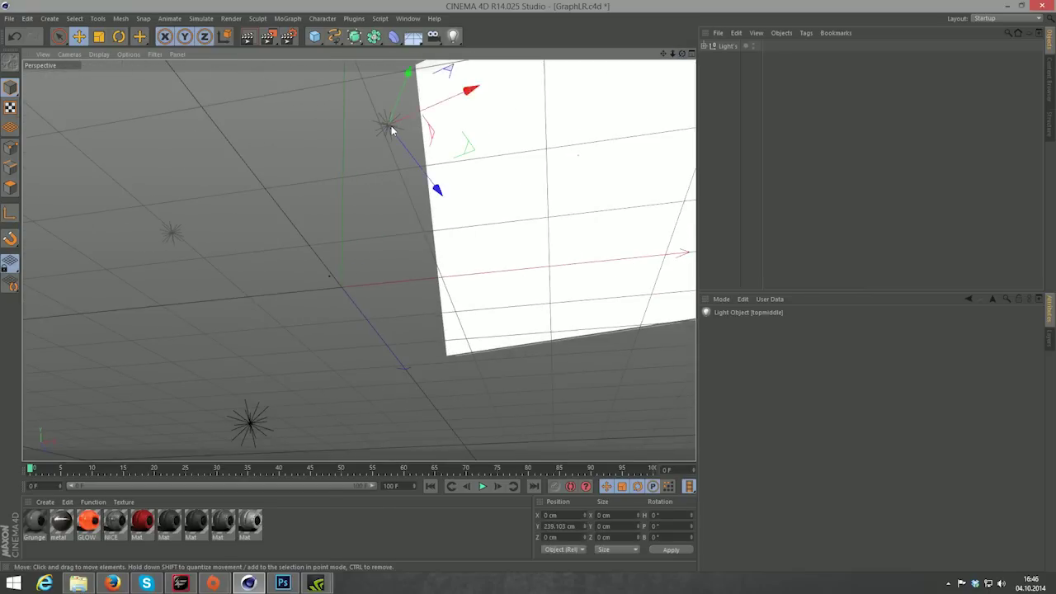
{"action": "left_click", "coordinate": [384, 264]}
{"action": "mouse_move", "coordinate": [463, 373]}
{"action": "left_mouse_down"}
{"action": "mouse_move", "coordinate": [675, 72]}
{"action": "mouse_move", "coordinate": [394, 393]}
{"action": "left_mouse_up"}
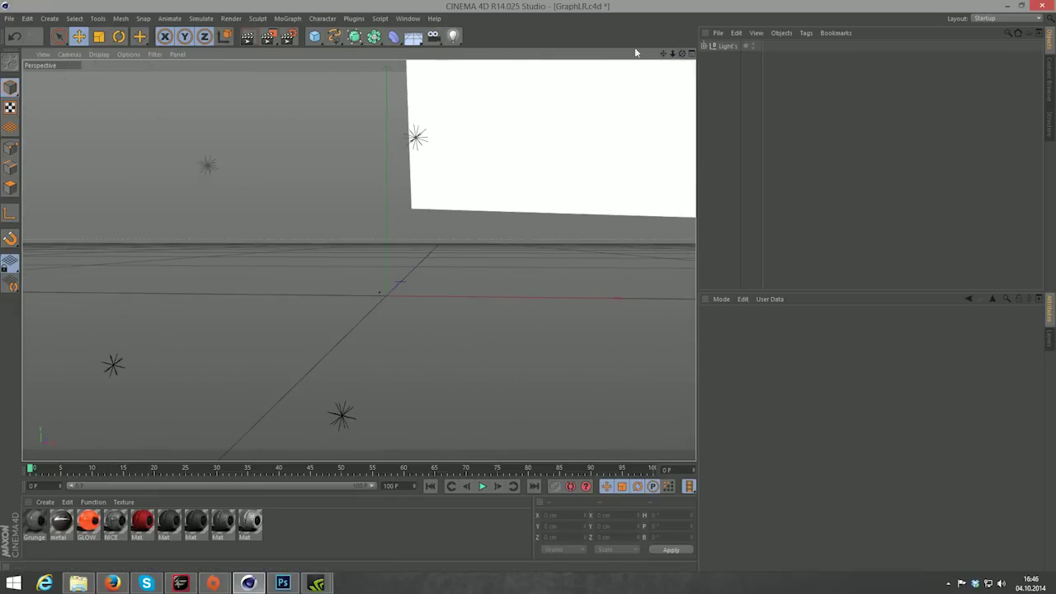
{"action": "left_click_drag", "start_coordinate": [394, 394], "coordinate": [196, 259]}
Step: Add a Text spline object and change its text to 'TUT'
{"action": "left_click", "coordinate": [334, 33]}
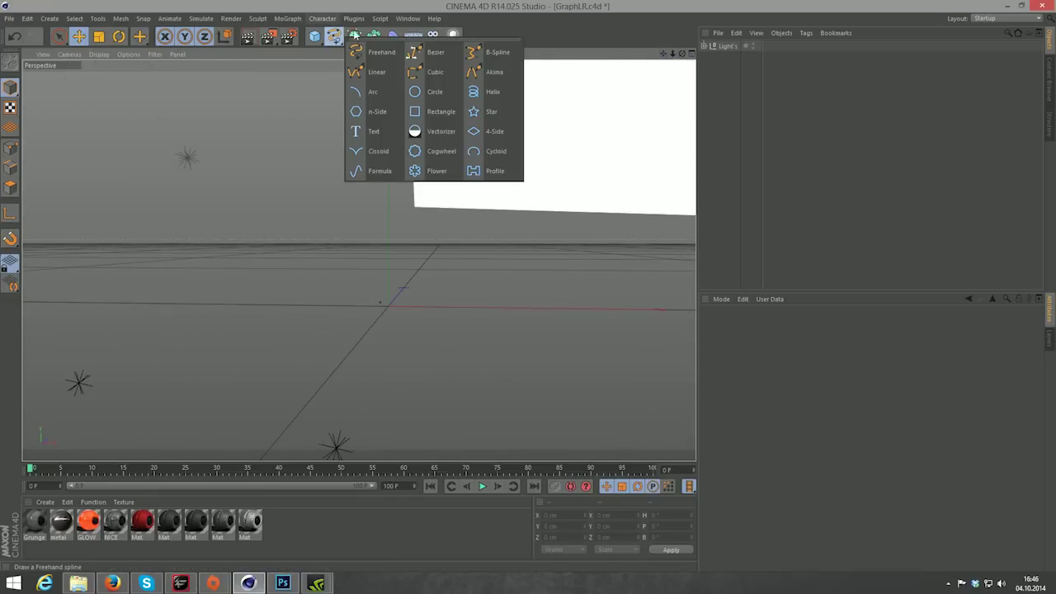
{"action": "left_click", "coordinate": [374, 134]}
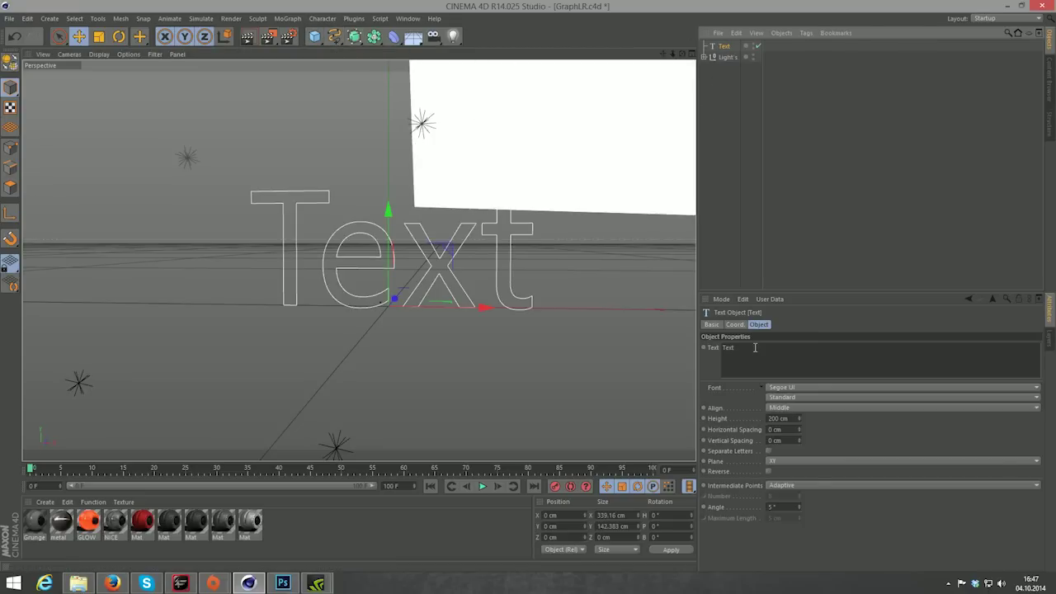
{"action": "double_click", "coordinate": [755, 347]}
{"action": "type", "text": "<<t"}
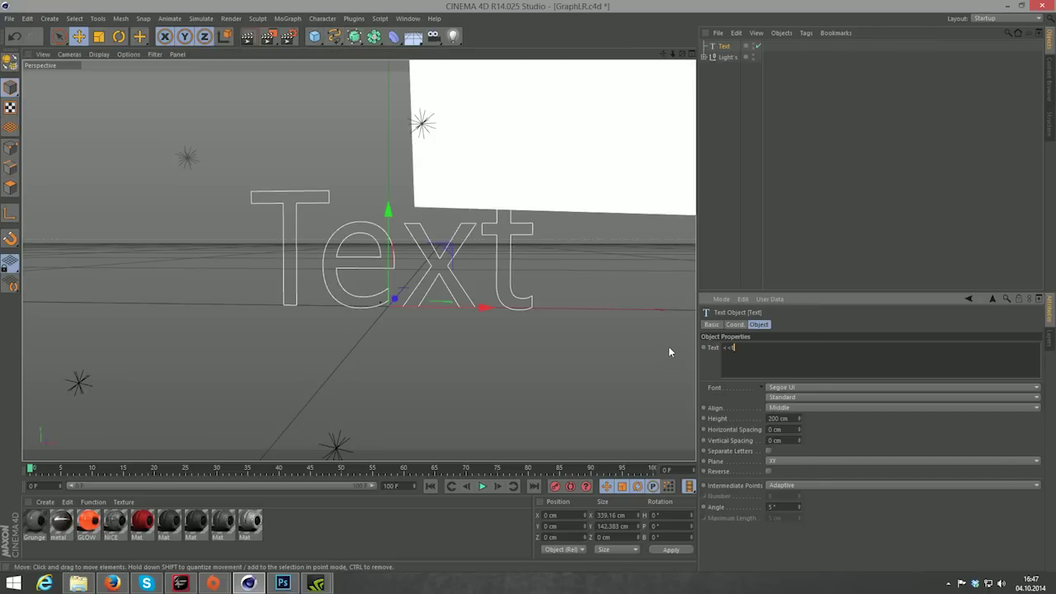
{"action": "type", "text": "ut"}
{"action": "key", "text": "BackSpace"}
{"action": "key", "text": "BackSpace"}
{"action": "key", "text": "BackSpace"}
{"action": "key", "text": "BackSpace"}
{"action": "key", "text": "BackSpace"}
{"action": "type", "text": "T"}
{"action": "type", "text": "UT"}
{"action": "left_click", "coordinate": [301, 328]}
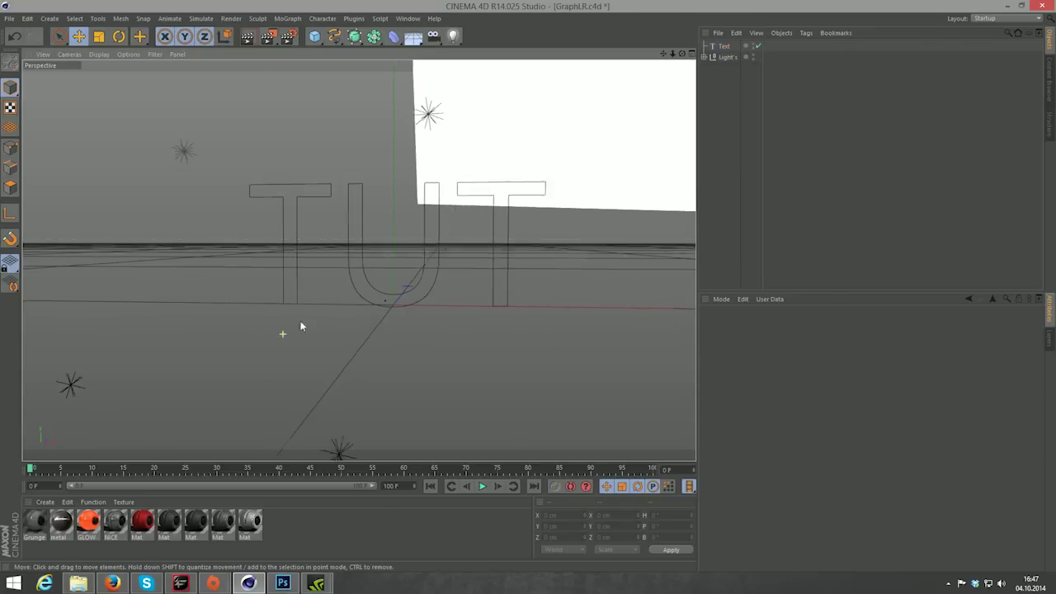
{"action": "left_click", "coordinate": [723, 46]}
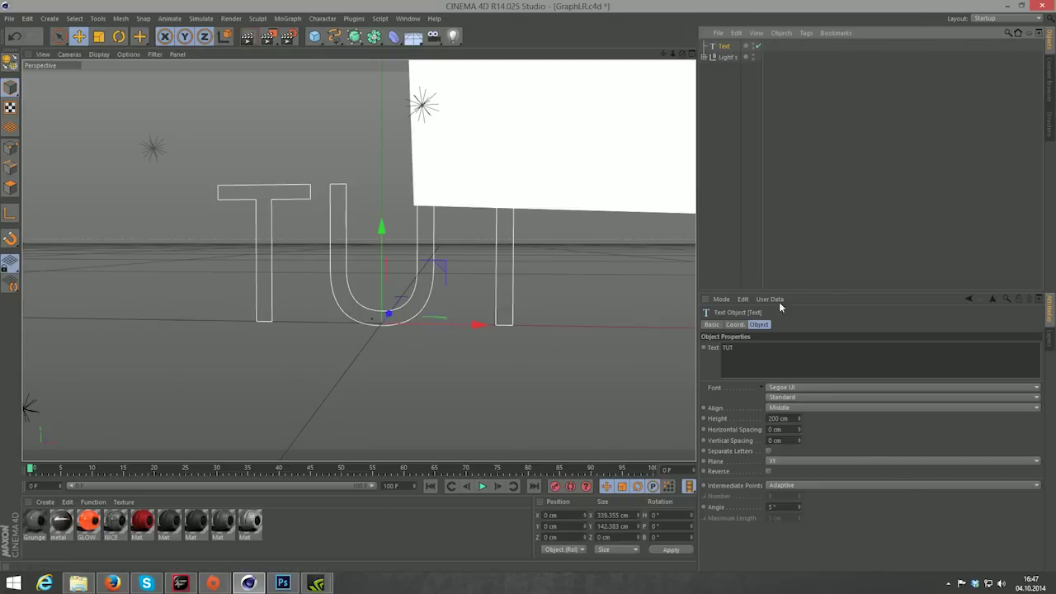
{"action": "left_click", "coordinate": [895, 387]}
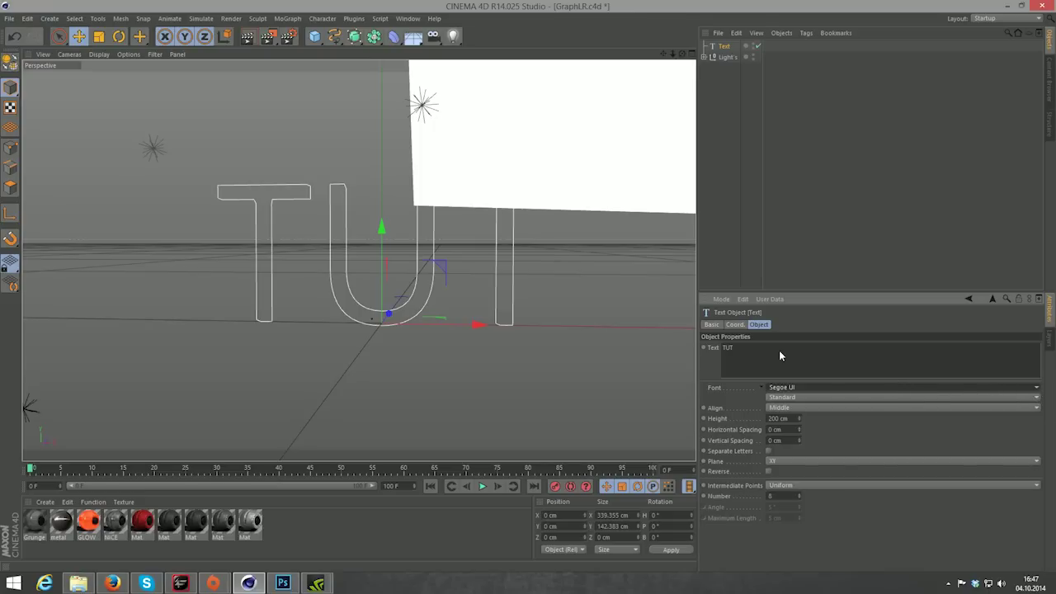
Step: Try the Laceration font and then the Gemina 2 font on the TUT text
{"action": "left_click", "coordinate": [962, 386]}
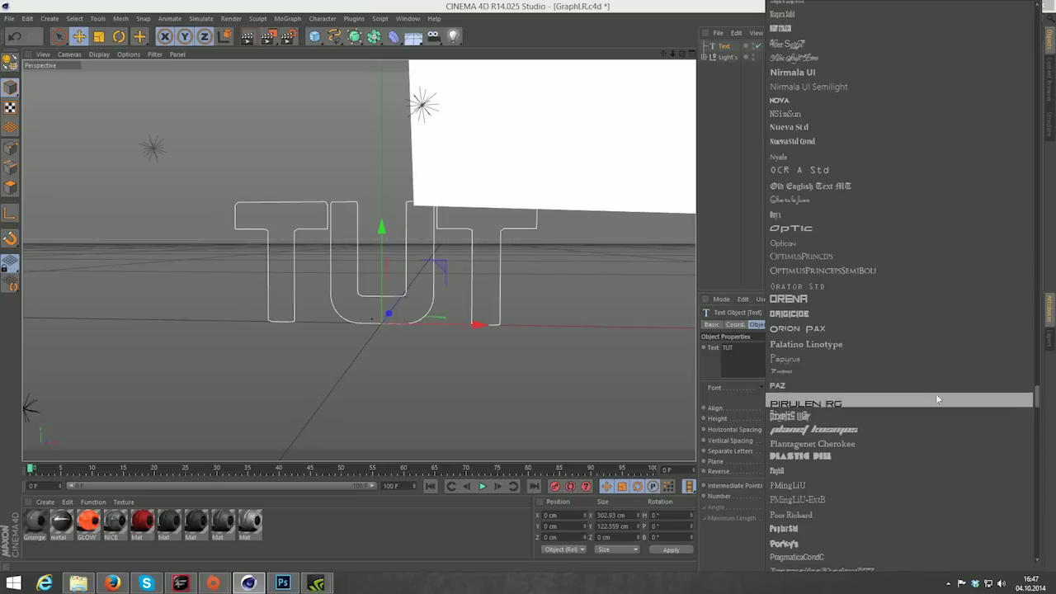
{"action": "scroll", "coordinate": [937, 393], "scroll_direction": "up", "scroll_amount": 5}
{"action": "scroll", "coordinate": [932, 396], "scroll_direction": "up", "scroll_amount": 5}
{"action": "scroll", "coordinate": [927, 402], "scroll_direction": "up", "scroll_amount": 5}
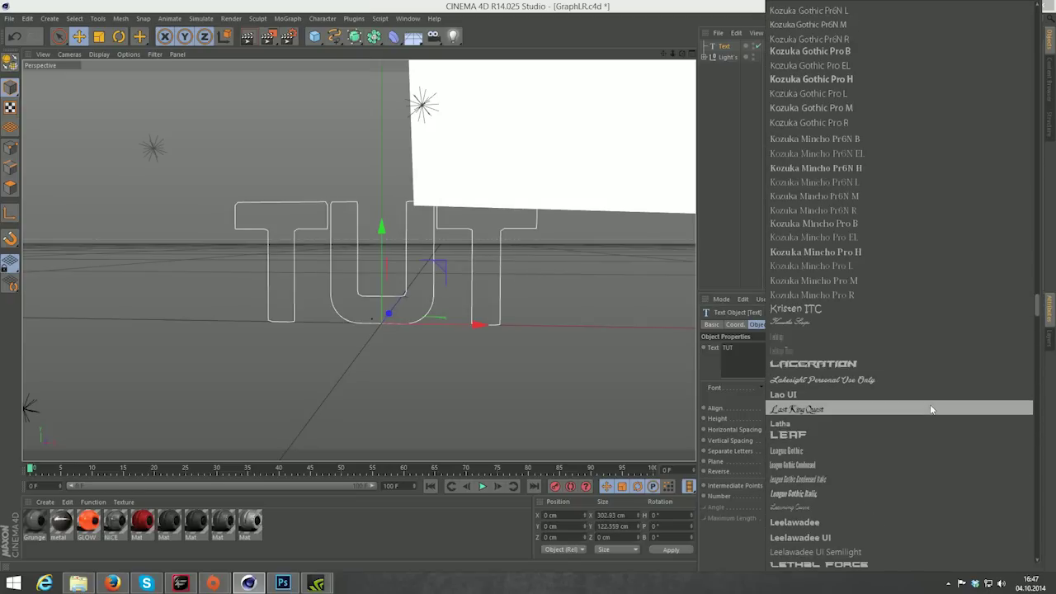
{"action": "scroll", "coordinate": [931, 404], "scroll_direction": "up", "scroll_amount": 3}
{"action": "scroll", "coordinate": [924, 420], "scroll_direction": "down", "scroll_amount": 3}
{"action": "scroll", "coordinate": [925, 420], "scroll_direction": "down", "scroll_amount": 5}
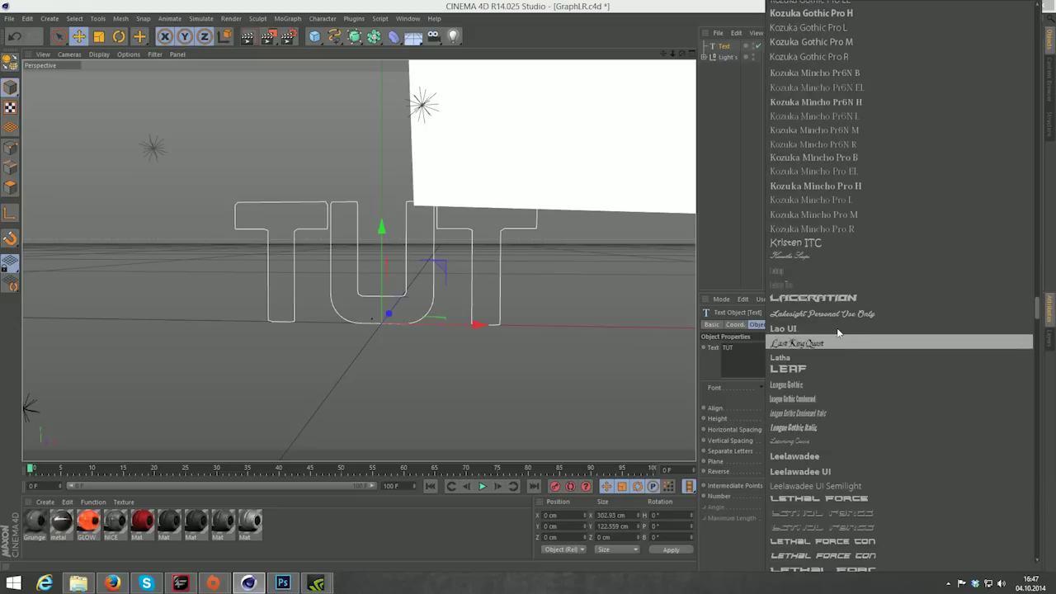
{"action": "left_click", "coordinate": [838, 302]}
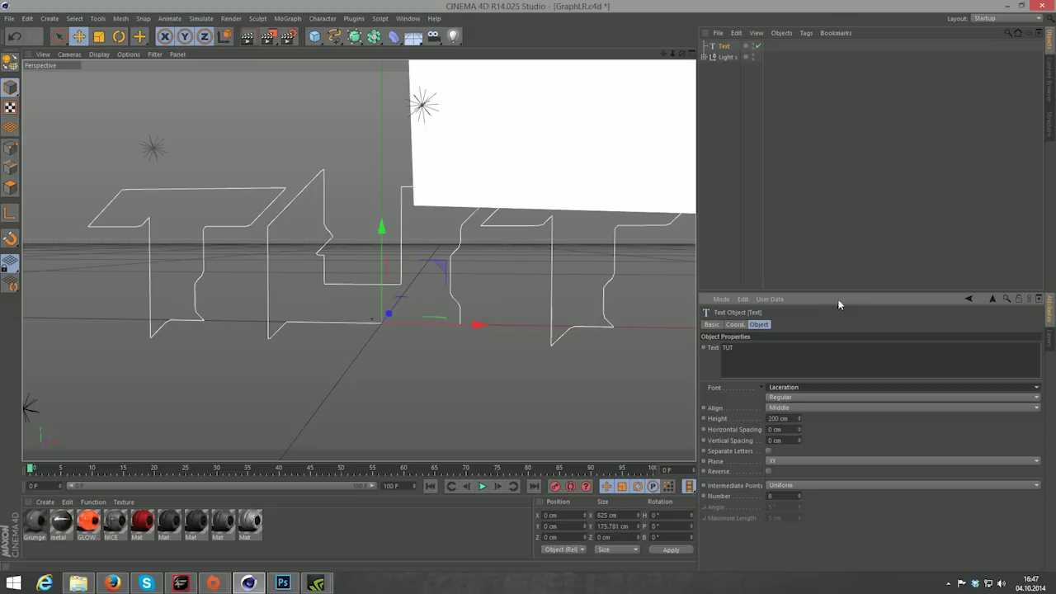
{"action": "left_click", "coordinate": [818, 385]}
{"action": "scroll", "coordinate": [819, 385], "scroll_direction": "up", "scroll_amount": 5}
{"action": "scroll", "coordinate": [818, 412], "scroll_direction": "up", "scroll_amount": 2}
{"action": "scroll", "coordinate": [817, 427], "scroll_direction": "up", "scroll_amount": 2}
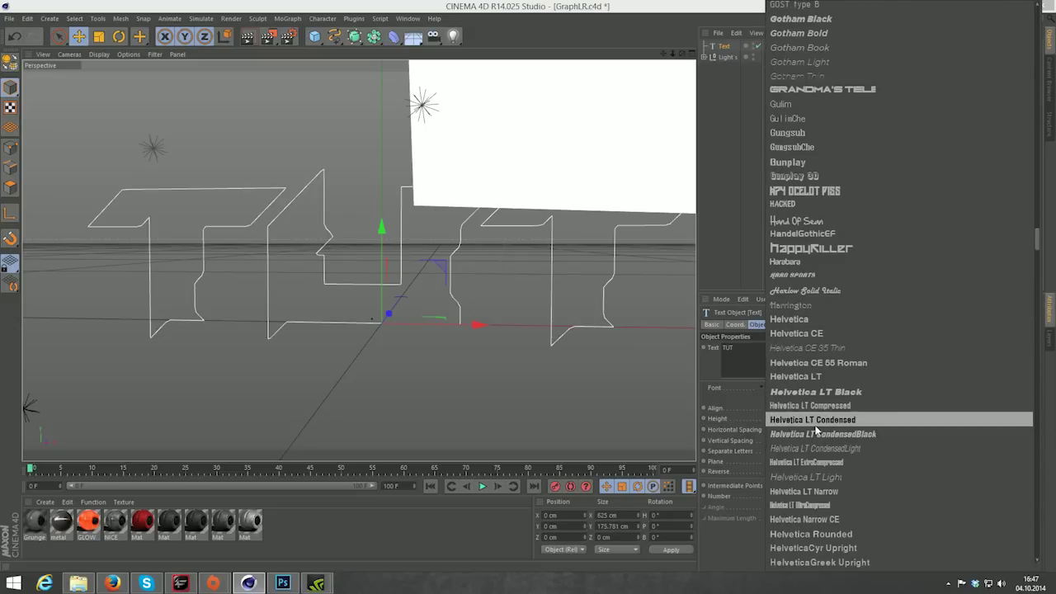
{"action": "scroll", "coordinate": [816, 428], "scroll_direction": "up", "scroll_amount": 2}
{"action": "scroll", "coordinate": [817, 428], "scroll_direction": "up", "scroll_amount": 2}
{"action": "scroll", "coordinate": [818, 428], "scroll_direction": "up", "scroll_amount": 4}
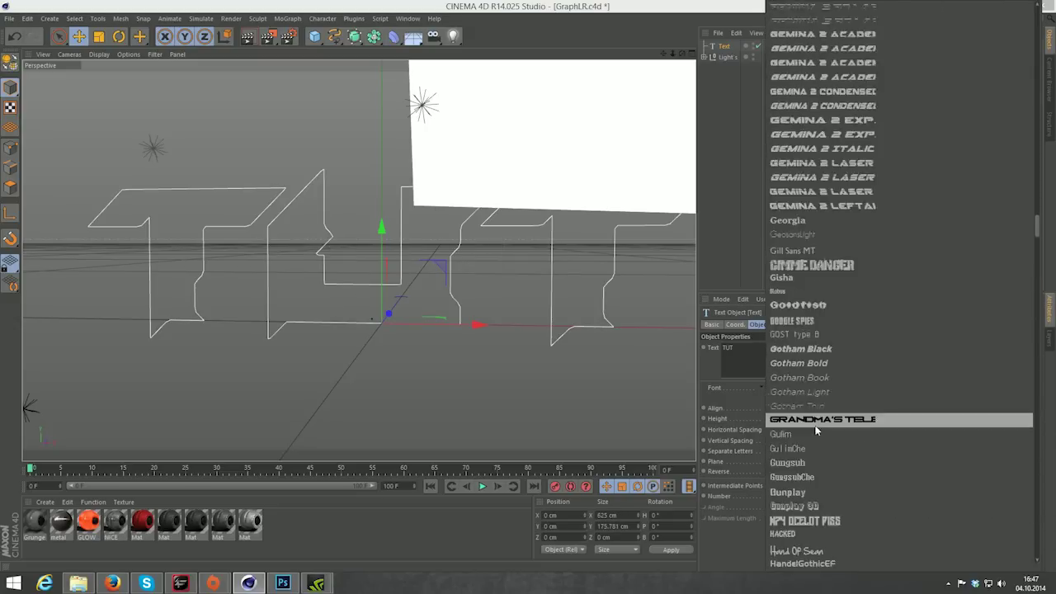
{"action": "scroll", "coordinate": [822, 430], "scroll_direction": "up", "scroll_amount": 2}
{"action": "scroll", "coordinate": [822, 425], "scroll_direction": "up", "scroll_amount": 3}
{"action": "left_click", "coordinate": [817, 174]}
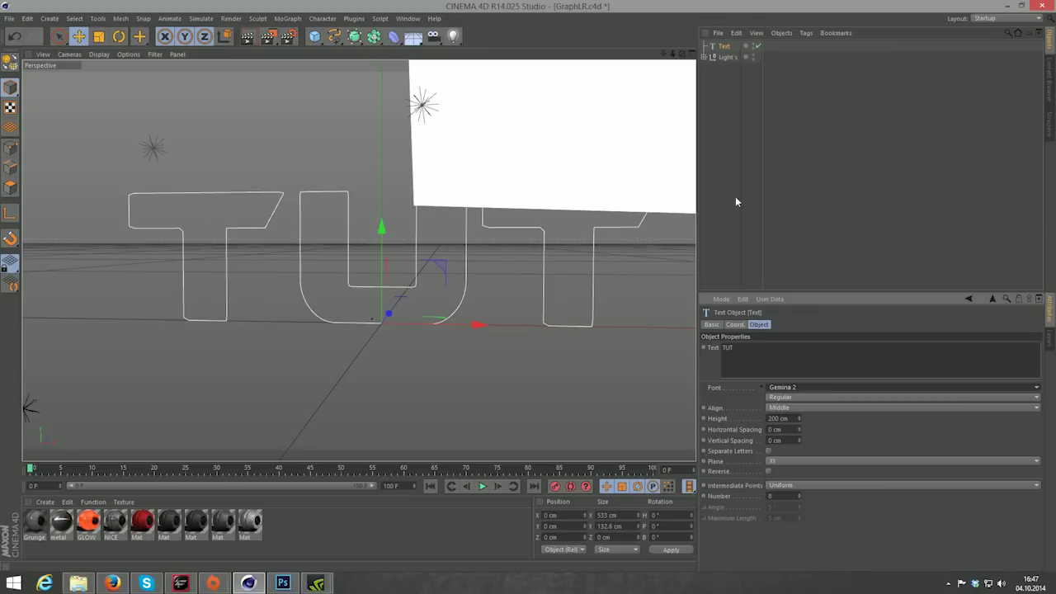
Step: Try a couple of other fonts from the font list on the TUT text
{"action": "left_click", "coordinate": [862, 390]}
{"action": "scroll", "coordinate": [834, 487], "scroll_direction": "up", "scroll_amount": 5}
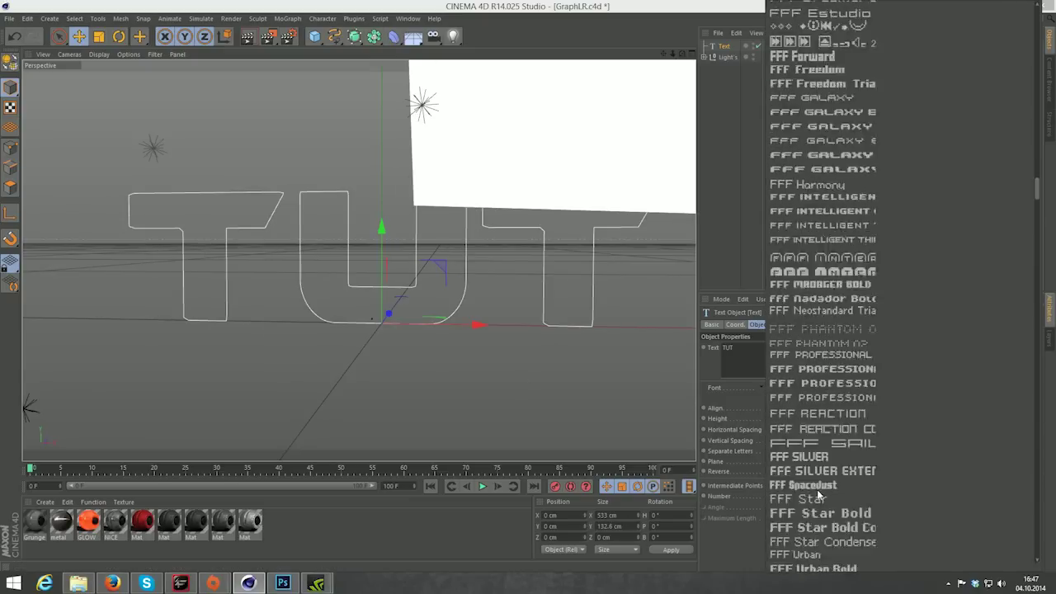
{"action": "scroll", "coordinate": [834, 492], "scroll_direction": "up", "scroll_amount": 5}
{"action": "scroll", "coordinate": [830, 495], "scroll_direction": "up", "scroll_amount": 5}
{"action": "left_click", "coordinate": [803, 402]}
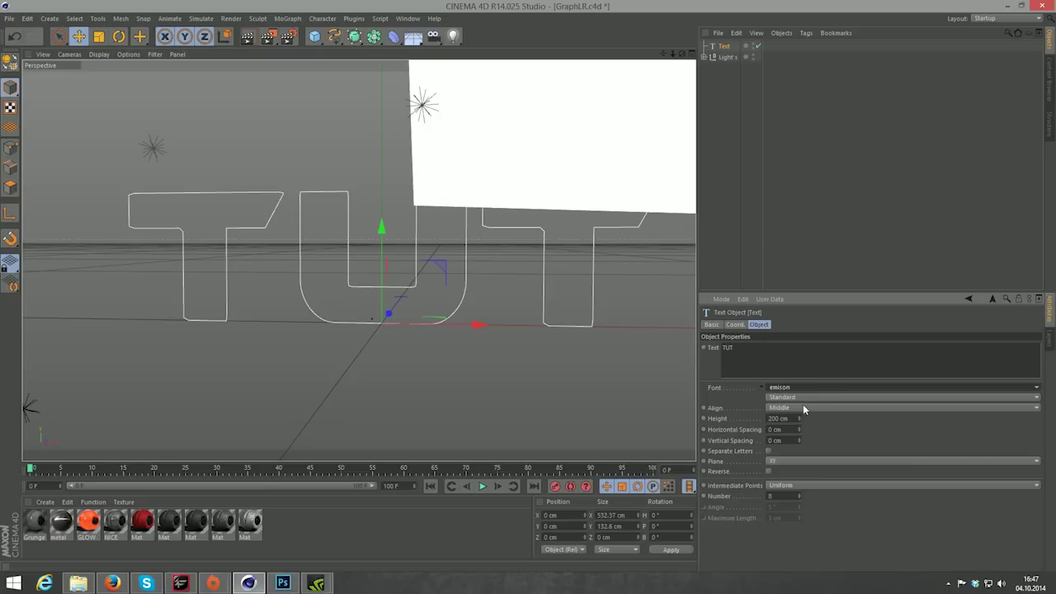
{"action": "left_click", "coordinate": [800, 388]}
{"action": "scroll", "coordinate": [813, 421], "scroll_direction": "up", "scroll_amount": 5}
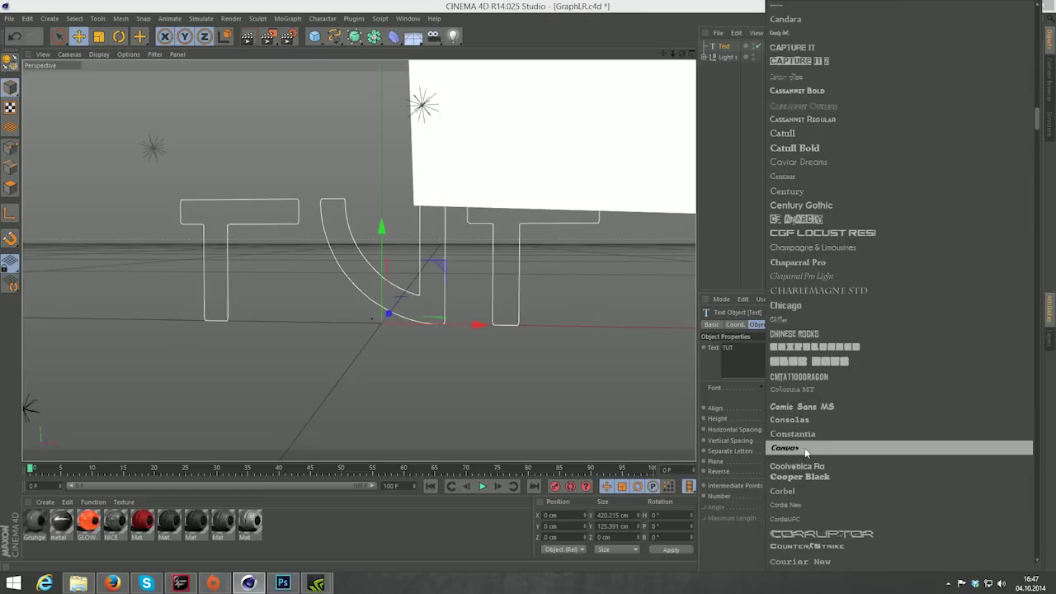
{"action": "scroll", "coordinate": [816, 441], "scroll_direction": "up", "scroll_amount": 5}
{"action": "scroll", "coordinate": [815, 441], "scroll_direction": "up", "scroll_amount": 5}
{"action": "scroll", "coordinate": [815, 442], "scroll_direction": "up", "scroll_amount": 5}
{"action": "scroll", "coordinate": [816, 442], "scroll_direction": "up", "scroll_amount": 5}
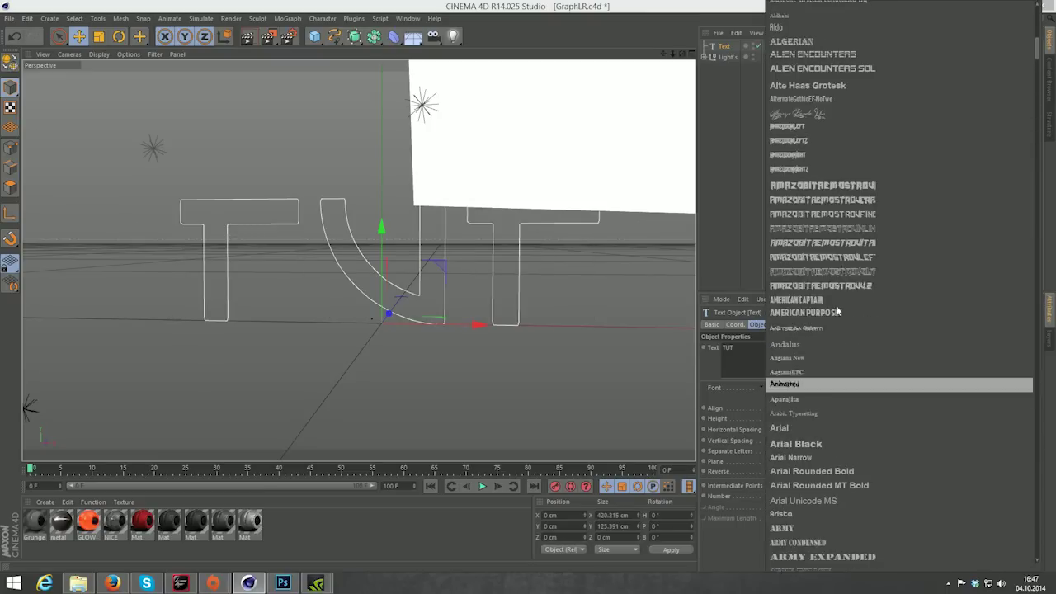
{"action": "scroll", "coordinate": [815, 429], "scroll_direction": "up", "scroll_amount": 5}
{"action": "scroll", "coordinate": [845, 285], "scroll_direction": "up", "scroll_amount": 5}
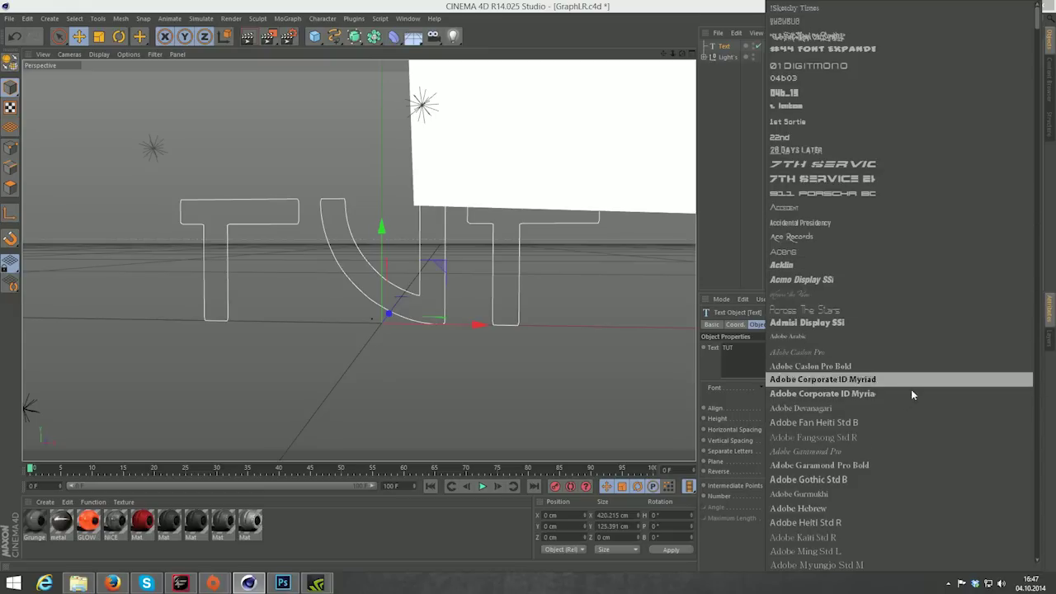
{"action": "scroll", "coordinate": [844, 361], "scroll_direction": "down", "scroll_amount": 2}
{"action": "left_click", "coordinate": [843, 379]}
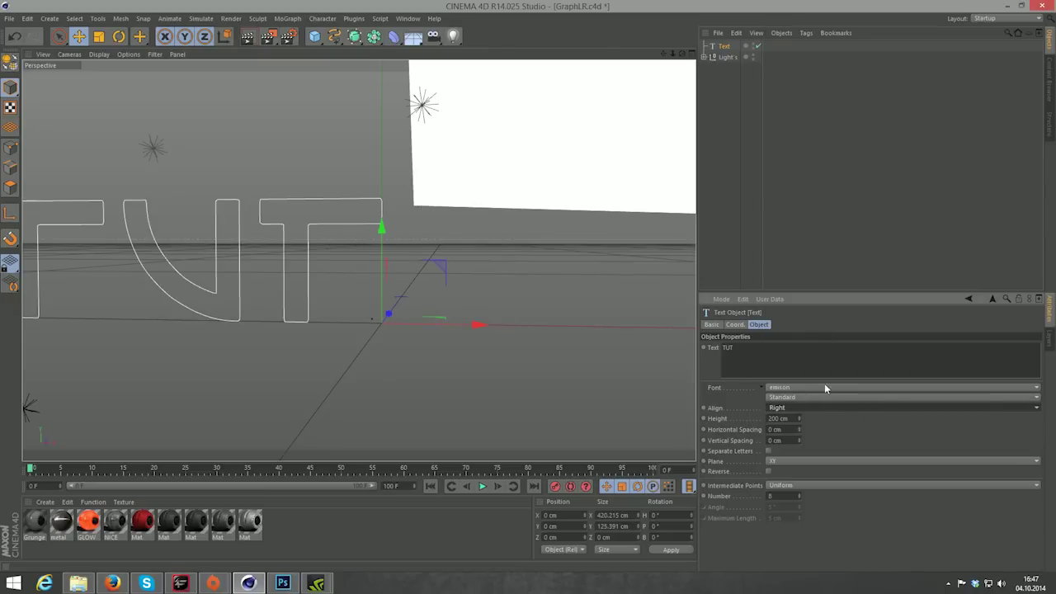
Step: Set the text alignment to Middle and apply the Lethal Force font
{"action": "left_click", "coordinate": [795, 397]}
{"action": "left_click", "coordinate": [799, 429]}
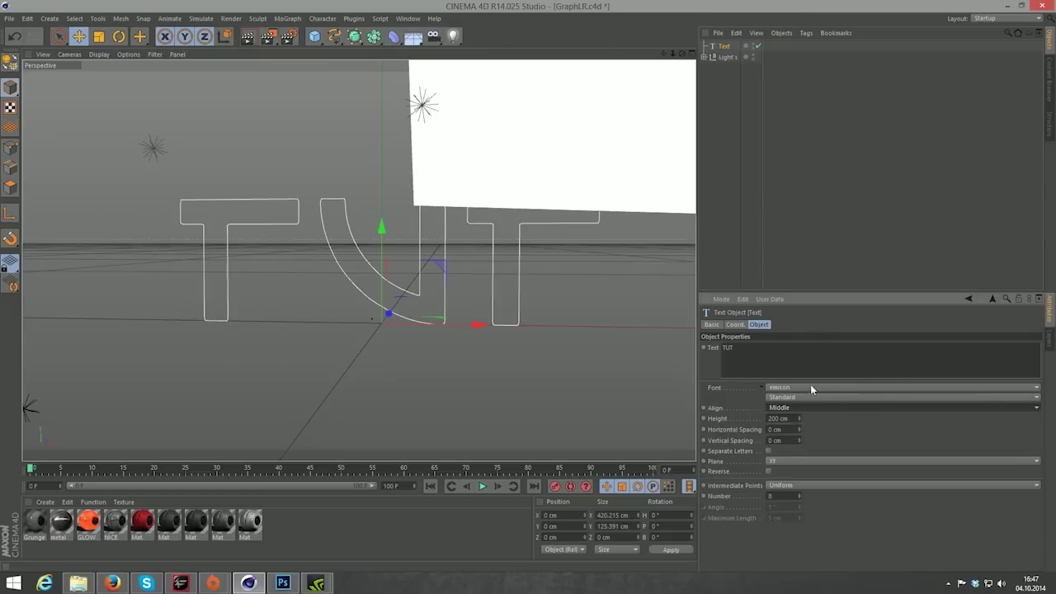
{"action": "left_click", "coordinate": [811, 387]}
{"action": "scroll", "coordinate": [803, 402], "scroll_direction": "down", "scroll_amount": 5}
{"action": "scroll", "coordinate": [800, 429], "scroll_direction": "down", "scroll_amount": 5}
{"action": "scroll", "coordinate": [797, 450], "scroll_direction": "down", "scroll_amount": 5}
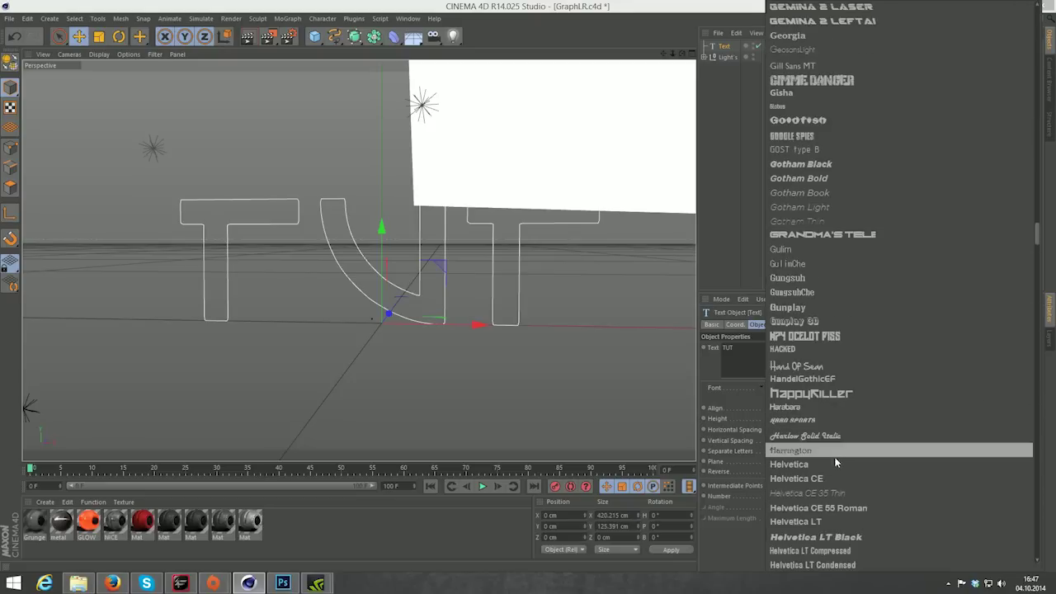
{"action": "scroll", "coordinate": [788, 470], "scroll_direction": "down", "scroll_amount": 5}
{"action": "scroll", "coordinate": [796, 472], "scroll_direction": "down", "scroll_amount": 5}
{"action": "scroll", "coordinate": [809, 464], "scroll_direction": "down", "scroll_amount": 5}
{"action": "scroll", "coordinate": [834, 453], "scroll_direction": "down", "scroll_amount": 5}
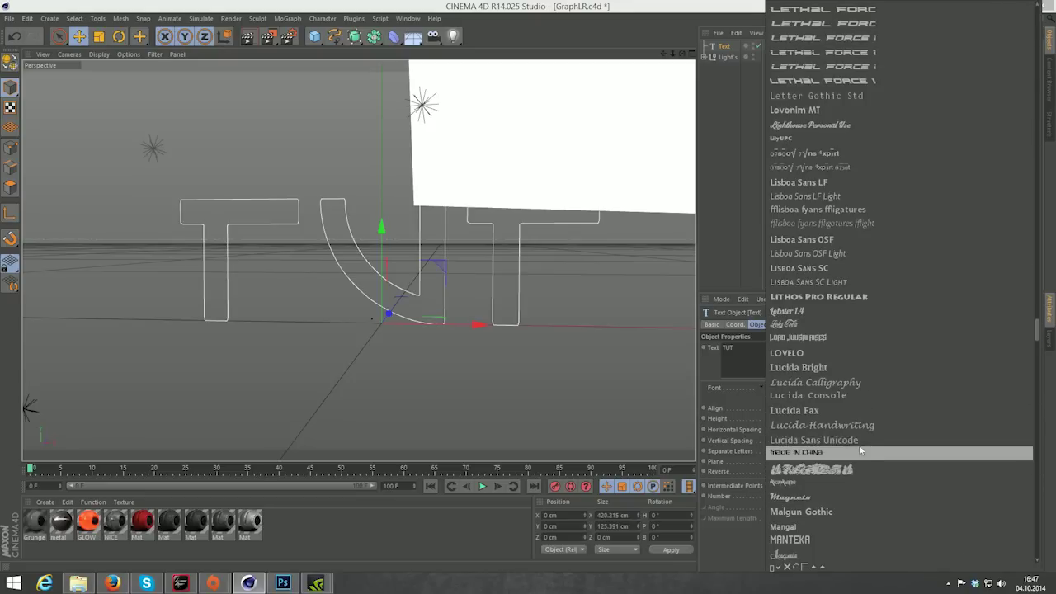
{"action": "scroll", "coordinate": [836, 436], "scroll_direction": "up", "scroll_amount": 3}
{"action": "scroll", "coordinate": [835, 436], "scroll_direction": "up", "scroll_amount": 5}
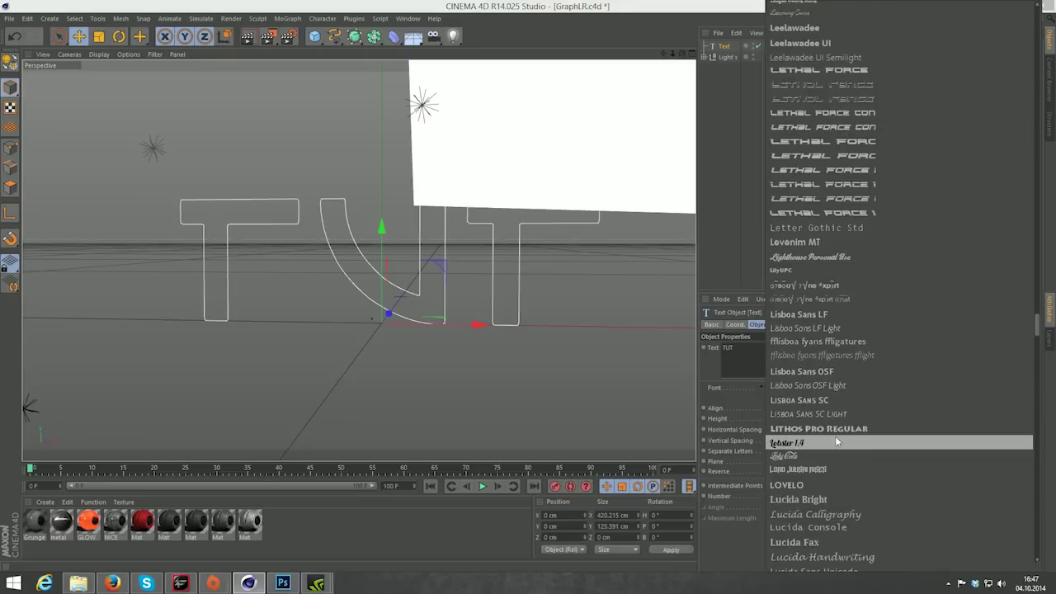
{"action": "scroll", "coordinate": [836, 436], "scroll_direction": "up", "scroll_amount": 5}
{"action": "left_click", "coordinate": [830, 135]}
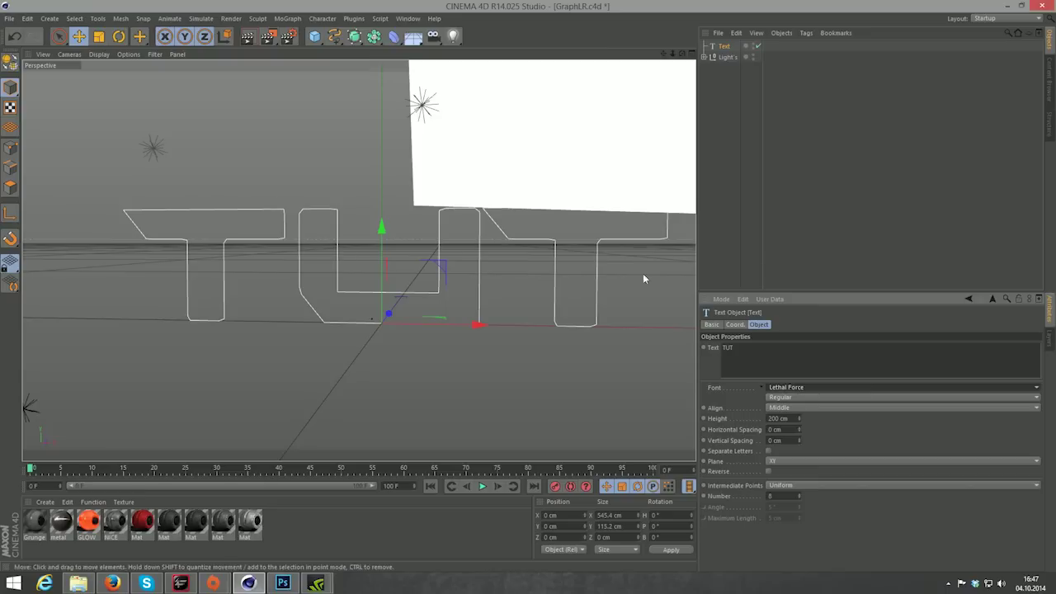
{"action": "left_click_drag", "start_coordinate": [682, 53], "coordinate": [609, 71]}
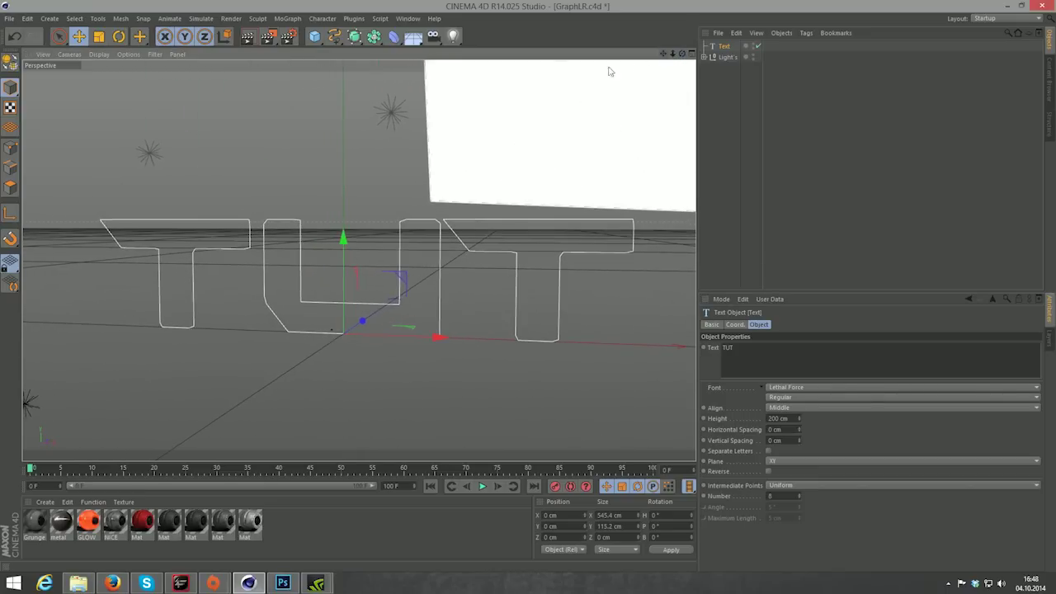
Step: Add an Extrude NURBS and place the Text object inside it
{"action": "left_click", "coordinate": [352, 38]}
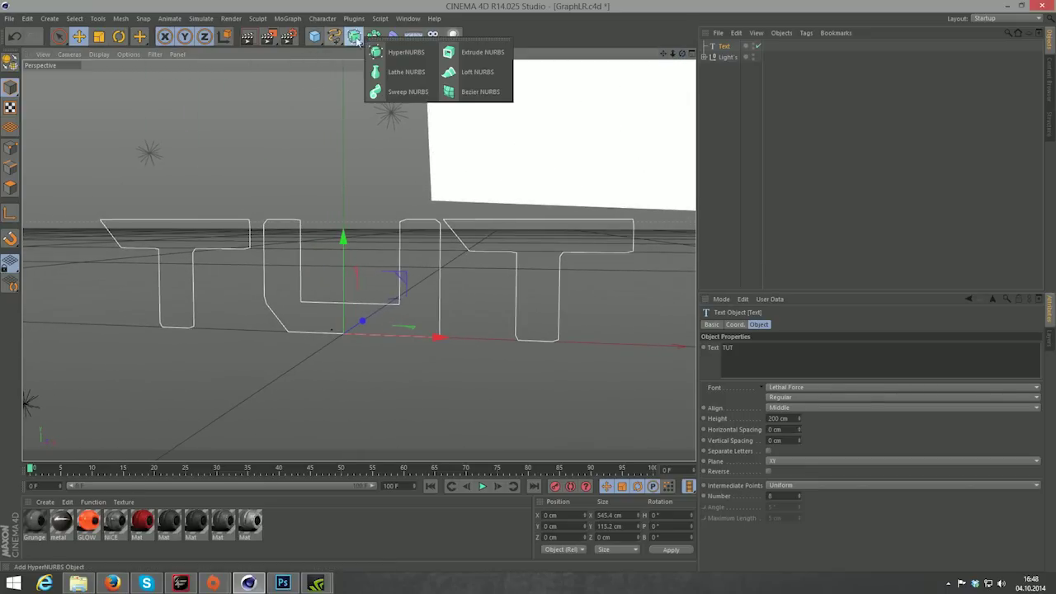
{"action": "left_click", "coordinate": [476, 52]}
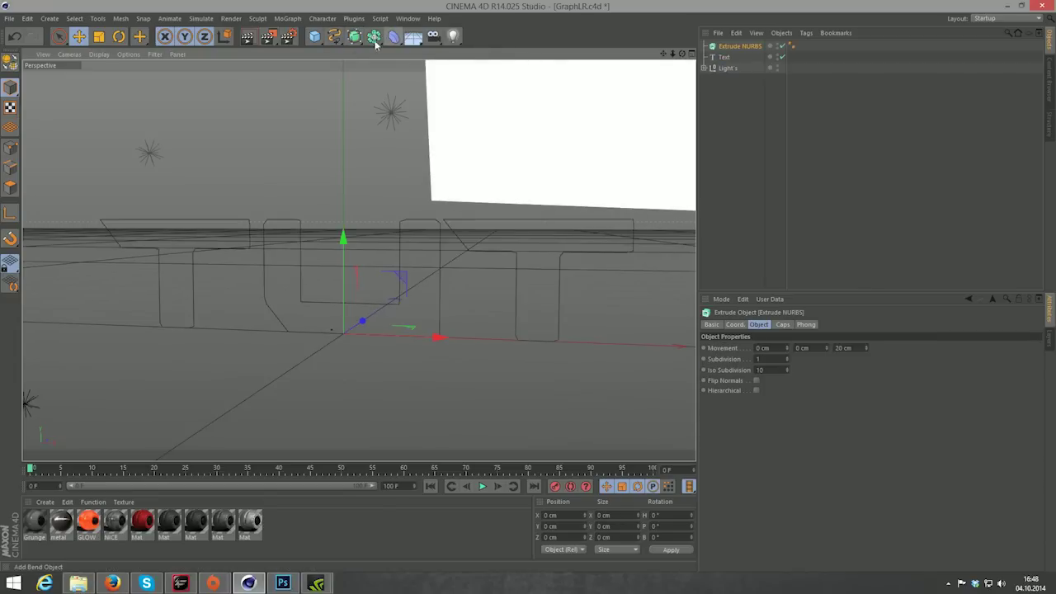
{"action": "left_click", "coordinate": [723, 58]}
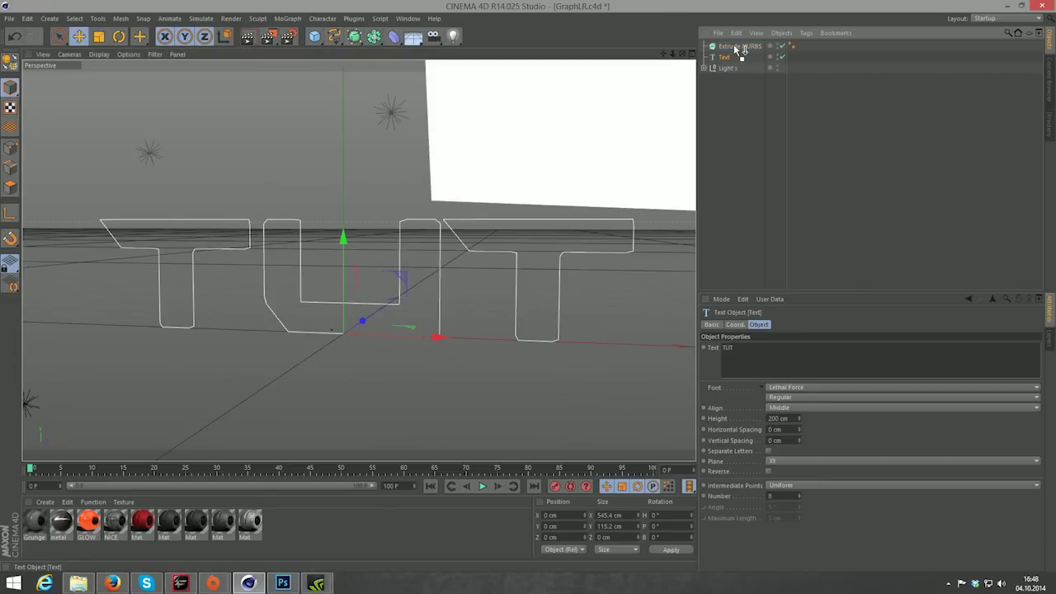
{"action": "mouse_move", "coordinate": [735, 46]}
{"action": "left_mouse_down"}
{"action": "mouse_move", "coordinate": [747, 41]}
{"action": "mouse_move", "coordinate": [732, 45]}
{"action": "left_mouse_up"}
{"action": "left_click_drag", "start_coordinate": [731, 47], "coordinate": [731, 47]}
{"action": "left_click", "coordinate": [719, 85]}
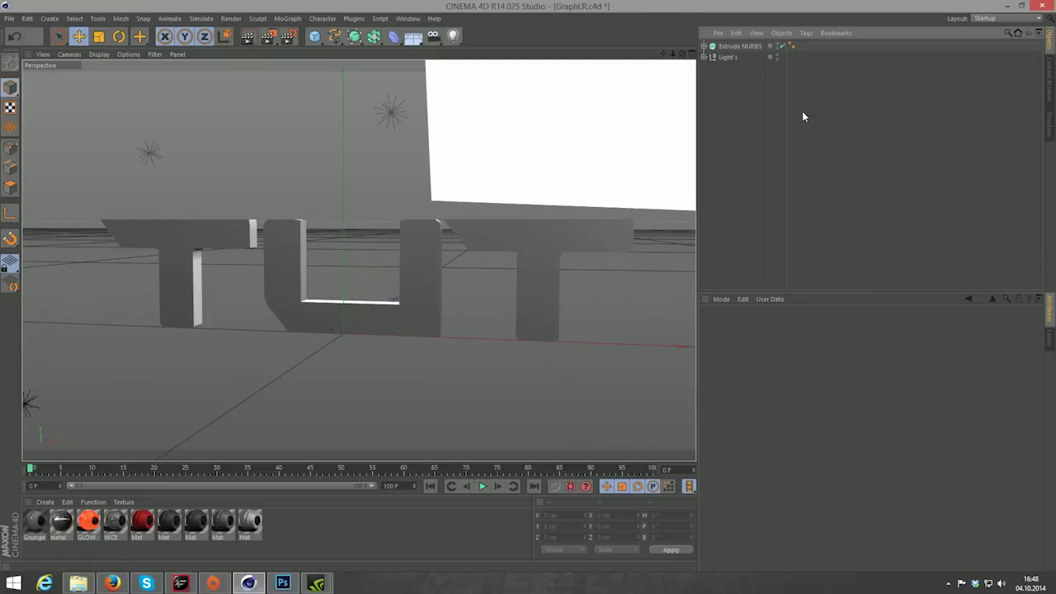
Step: Orbit above the extruded TUT letters and test-render the view
{"action": "left_click_drag", "start_coordinate": [679, 55], "coordinate": [358, 261]}
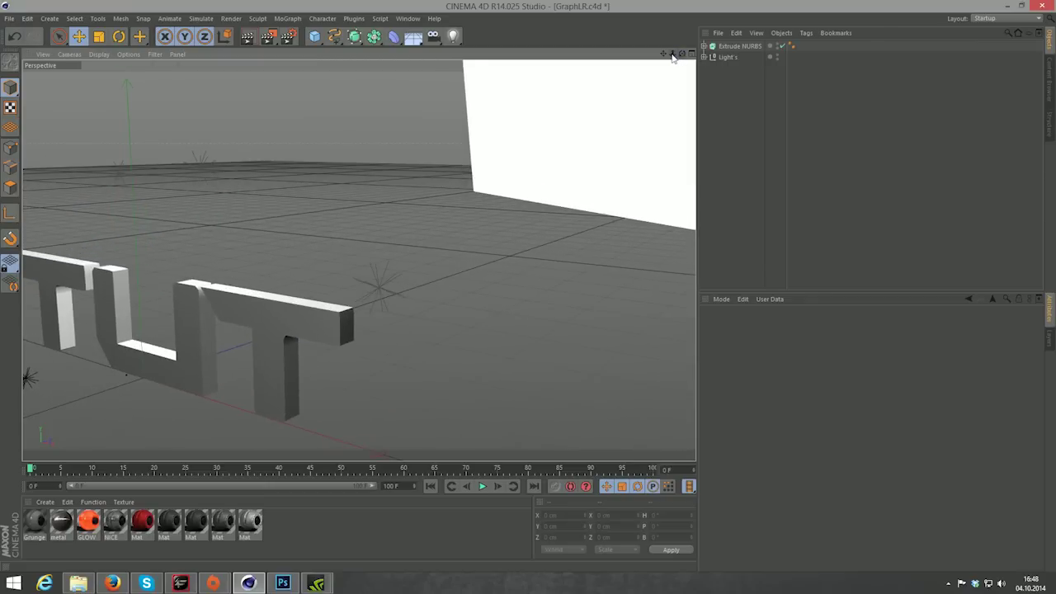
{"action": "mouse_move", "coordinate": [664, 54]}
{"action": "left_mouse_down"}
{"action": "mouse_move", "coordinate": [359, 261]}
{"action": "mouse_move", "coordinate": [666, 56]}
{"action": "mouse_move", "coordinate": [642, 61]}
{"action": "left_mouse_up"}
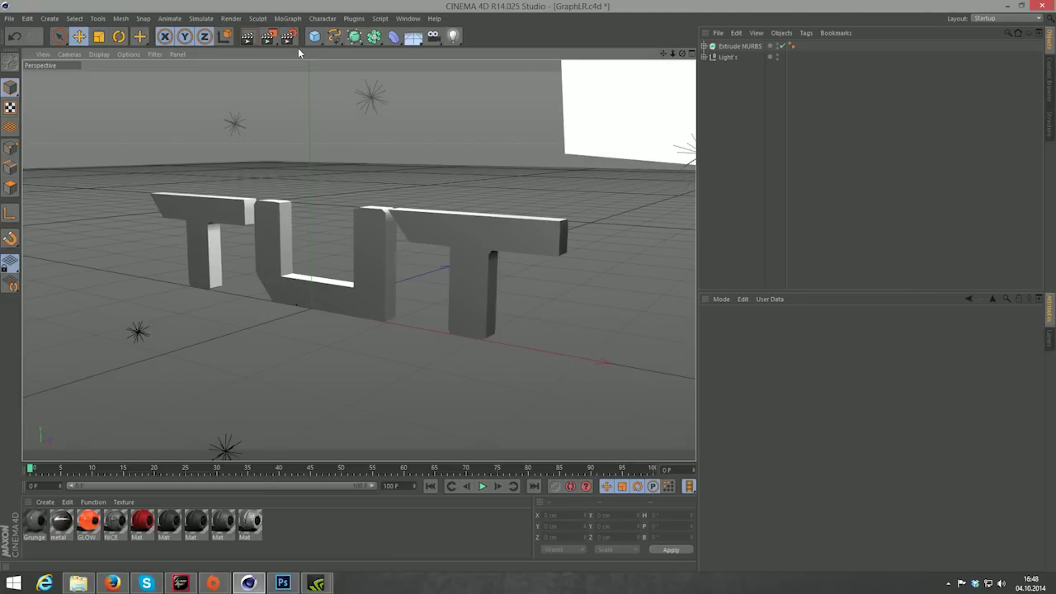
{"action": "key", "text": "ctrl+r"}
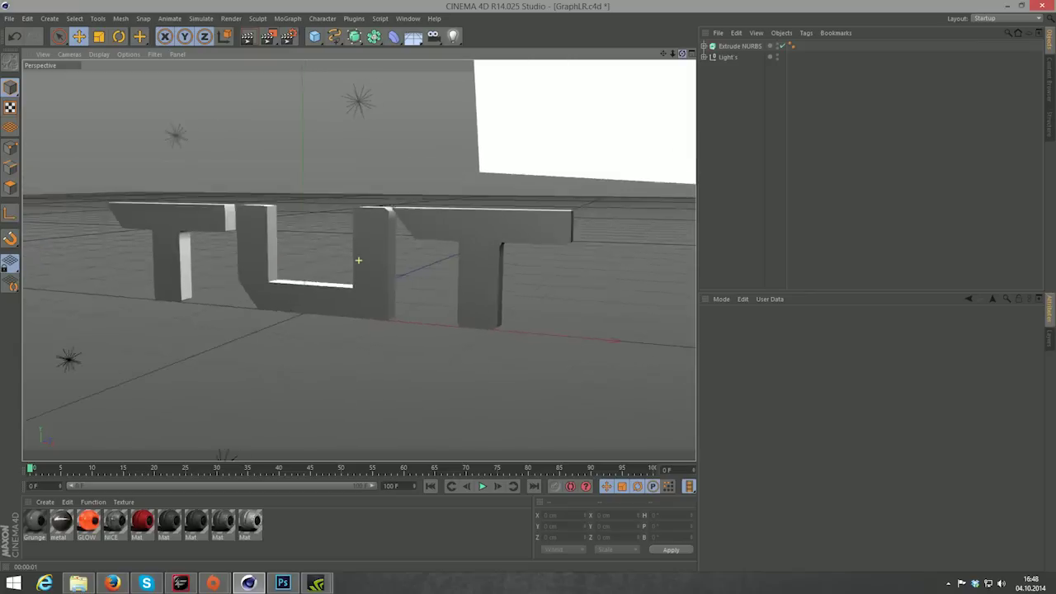
{"action": "left_click_drag", "start_coordinate": [682, 54], "coordinate": [652, 66]}
Step: Increase the Extrude NURBS Z movement to 274 cm and render a preview of the deeper letters
{"action": "left_click", "coordinate": [741, 46]}
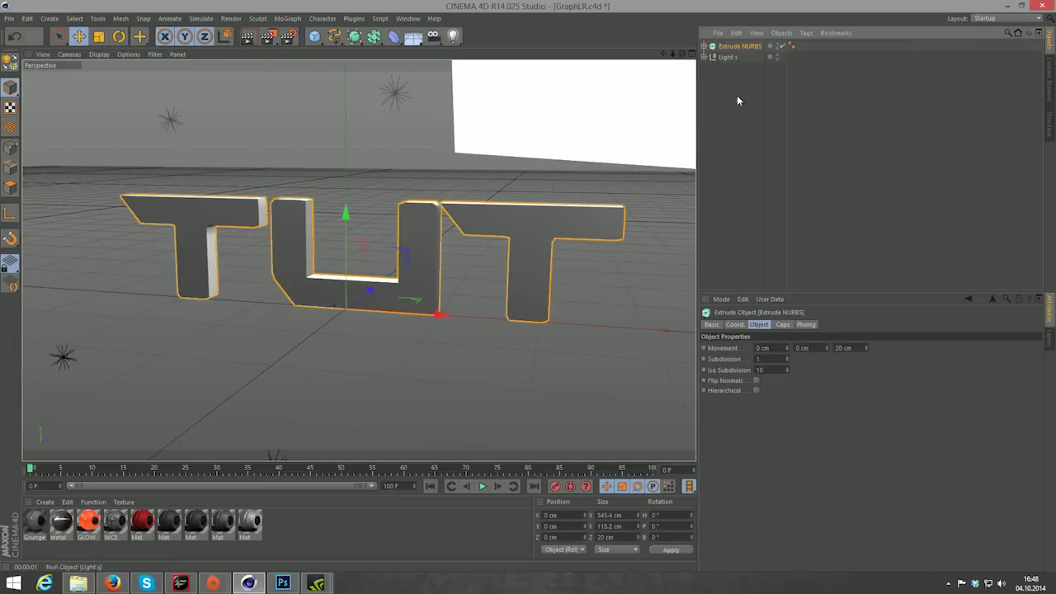
{"action": "mouse_move", "coordinate": [866, 348]}
{"action": "left_mouse_down"}
{"action": "mouse_move", "coordinate": [924, 348]}
{"action": "mouse_move", "coordinate": [842, 348]}
{"action": "mouse_move", "coordinate": [867, 349]}
{"action": "left_mouse_up"}
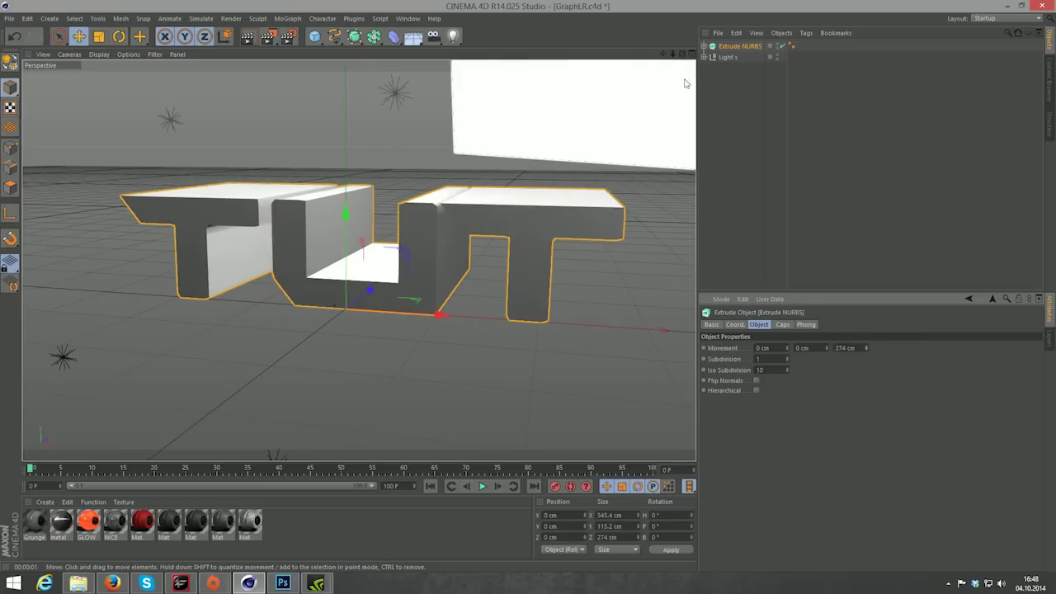
{"action": "scroll", "coordinate": [582, 130], "scroll_direction": "up", "scroll_amount": 3}
{"action": "left_click_drag", "start_coordinate": [678, 56], "coordinate": [678, 78]}
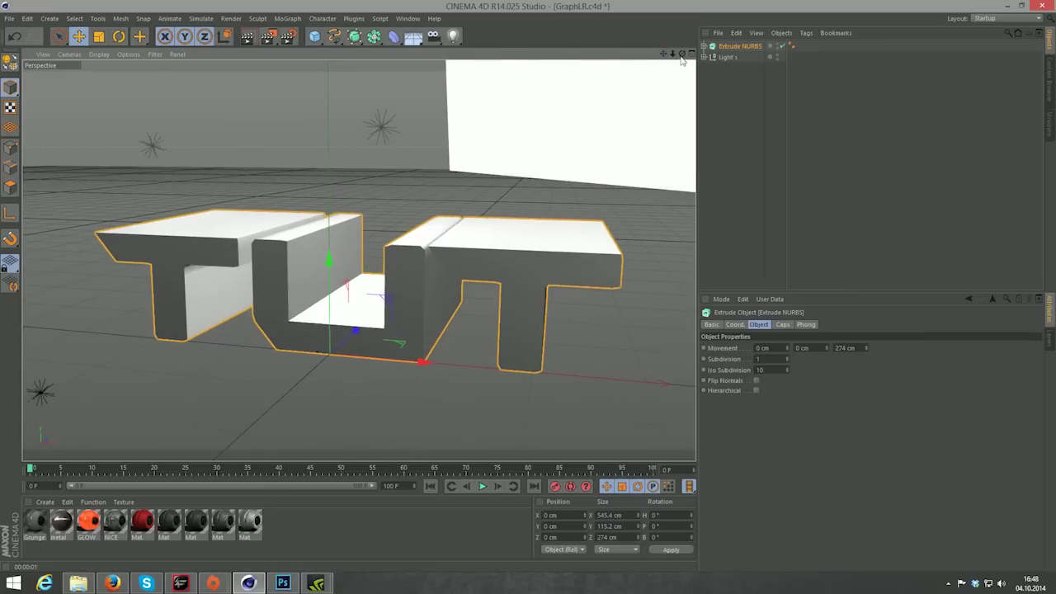
{"action": "left_click", "coordinate": [245, 41]}
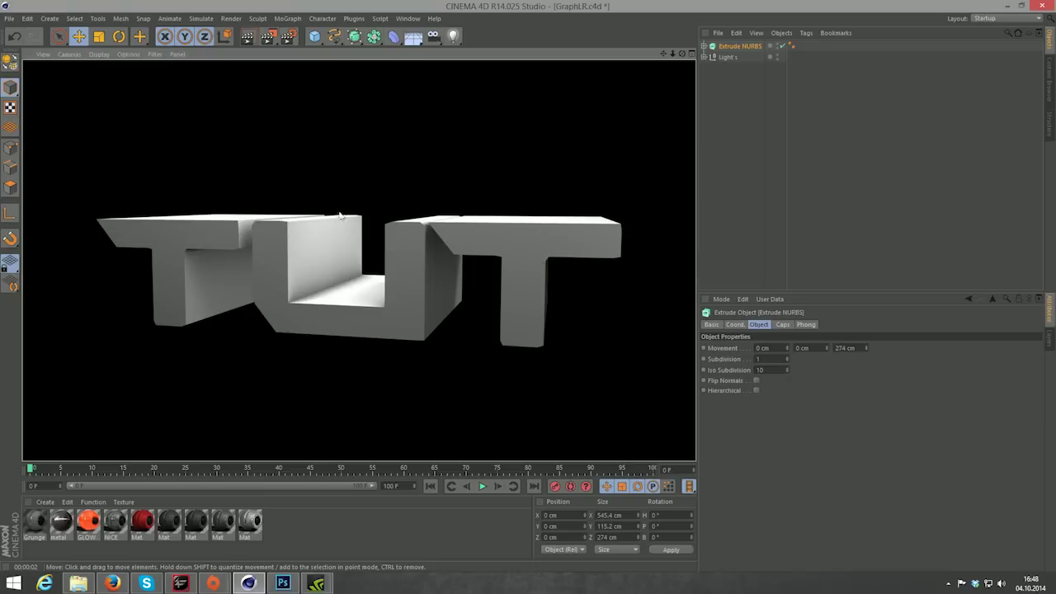
{"action": "mouse_move", "coordinate": [682, 53]}
{"action": "left_mouse_down"}
{"action": "mouse_move", "coordinate": [710, 58]}
{"action": "mouse_move", "coordinate": [660, 55]}
{"action": "mouse_move", "coordinate": [618, 158]}
{"action": "left_mouse_up"}
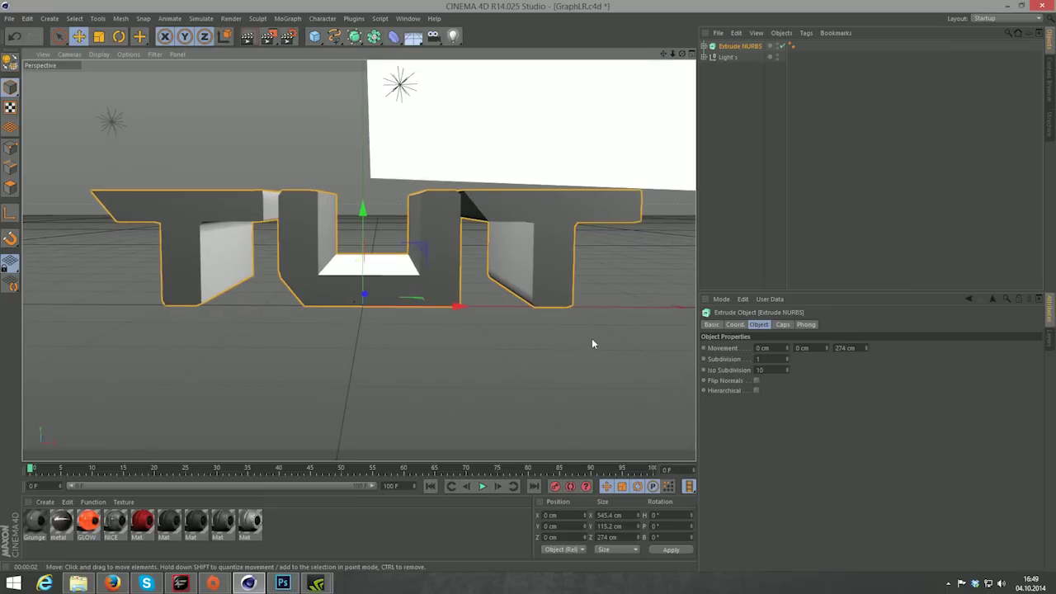
Step: Import the eleven materials from the Presets' 5k Pack C4d folder into the scene
{"action": "left_click", "coordinate": [1050, 95]}
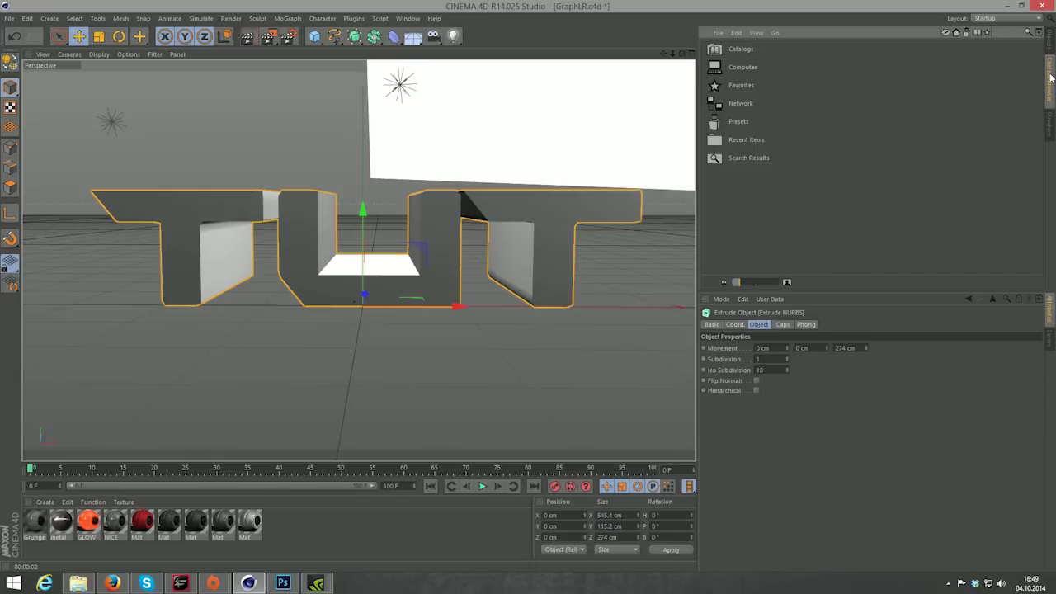
{"action": "double_click", "coordinate": [734, 124]}
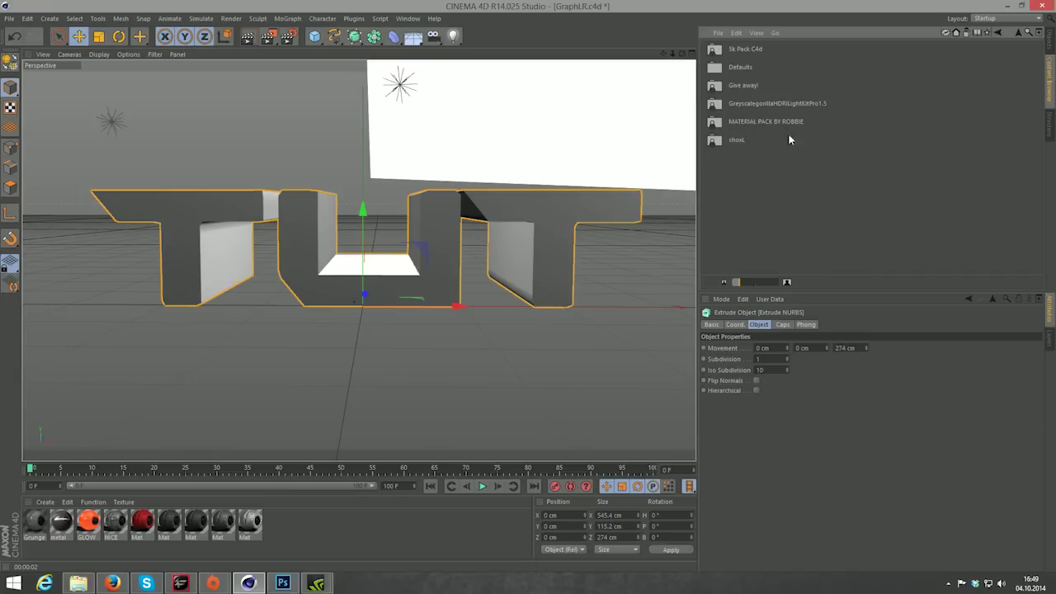
{"action": "double_click", "coordinate": [753, 55]}
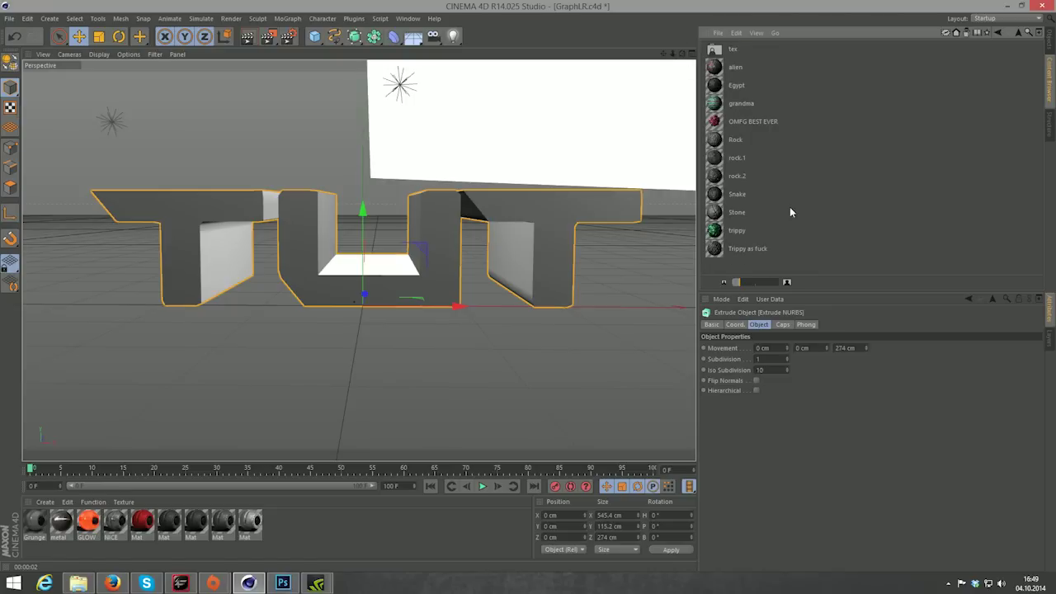
{"action": "left_click", "coordinate": [739, 247]}
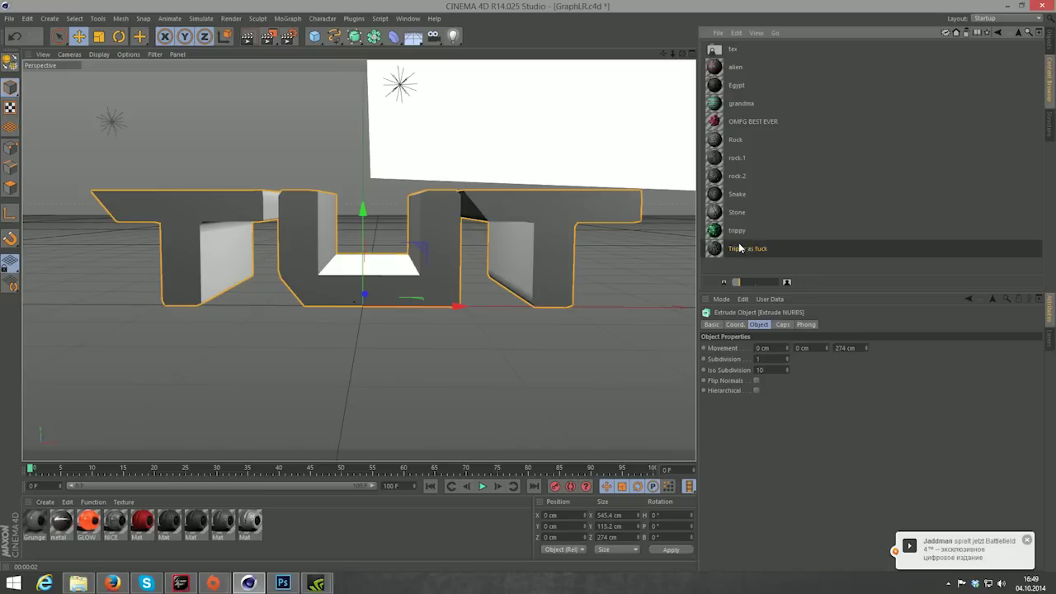
{"action": "left_click", "coordinate": [752, 66], "text": "shift"}
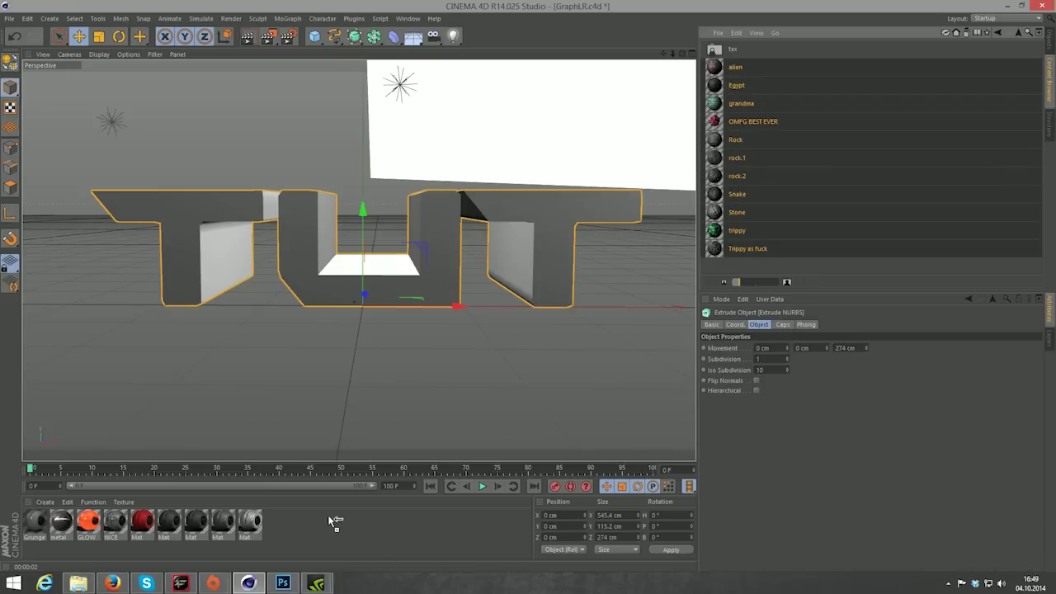
{"action": "left_click_drag", "start_coordinate": [334, 521], "coordinate": [330, 522]}
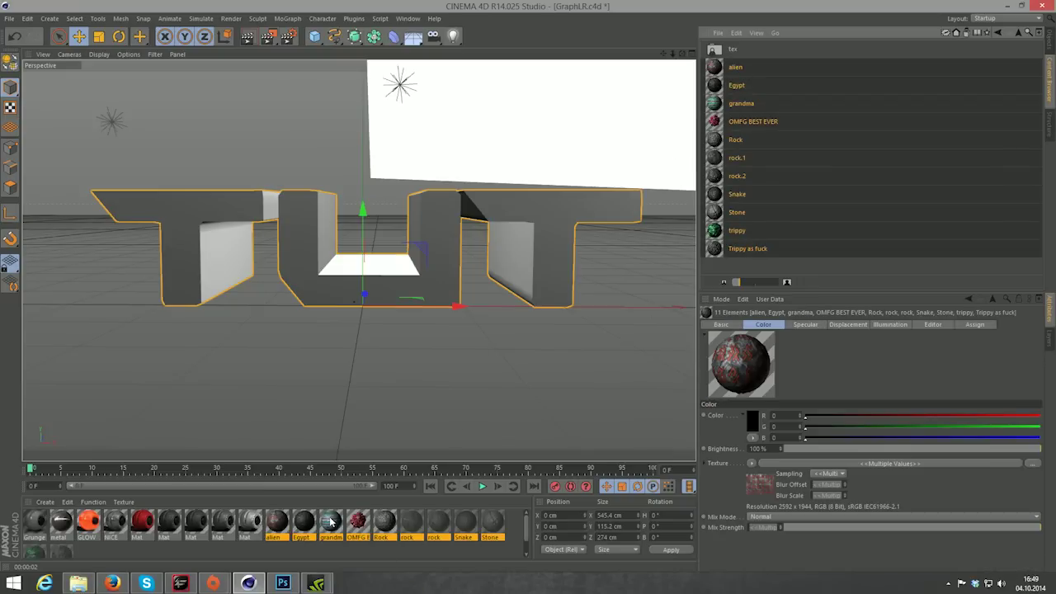
Step: Import all materials from the Give away! folder into the scene
{"action": "key", "text": "BackSpace"}
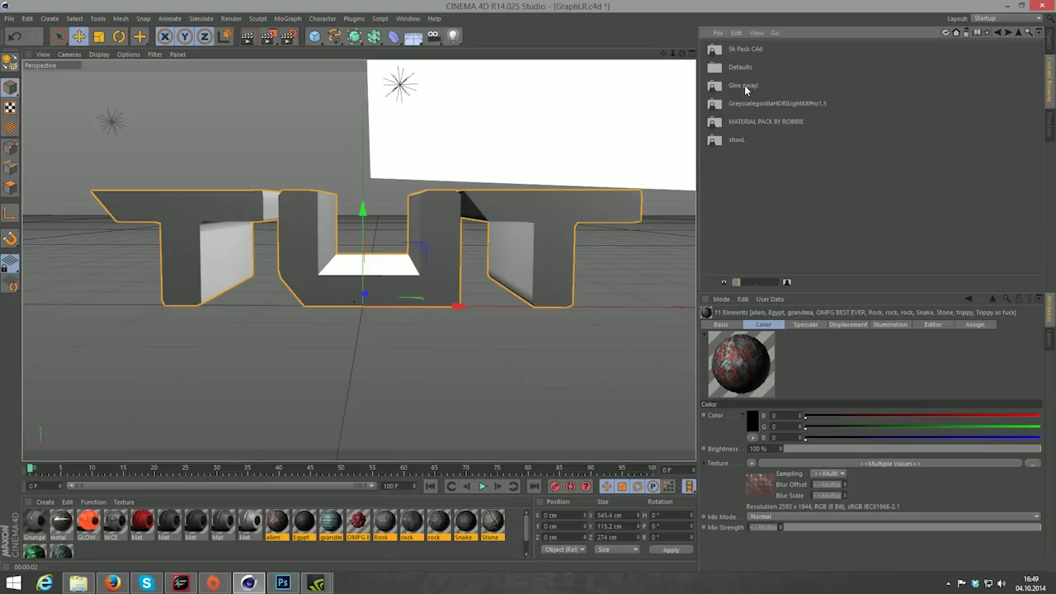
{"action": "double_click", "coordinate": [745, 86]}
{"action": "scroll", "coordinate": [728, 239], "scroll_direction": "down", "scroll_amount": 5}
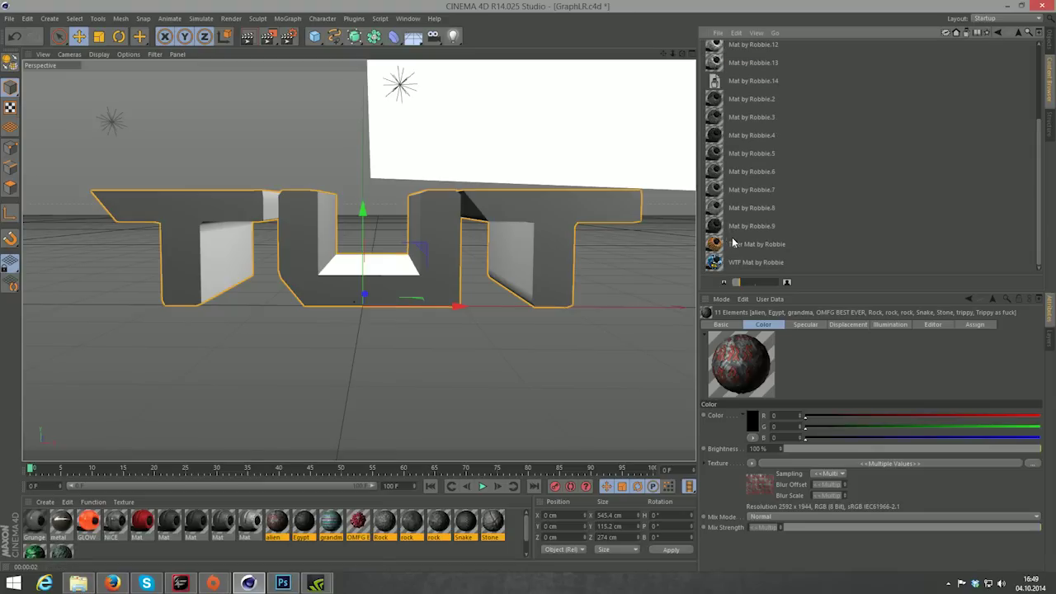
{"action": "key", "text": "ctrl+a"}
{"action": "left_click_drag", "start_coordinate": [694, 281], "coordinate": [366, 556]}
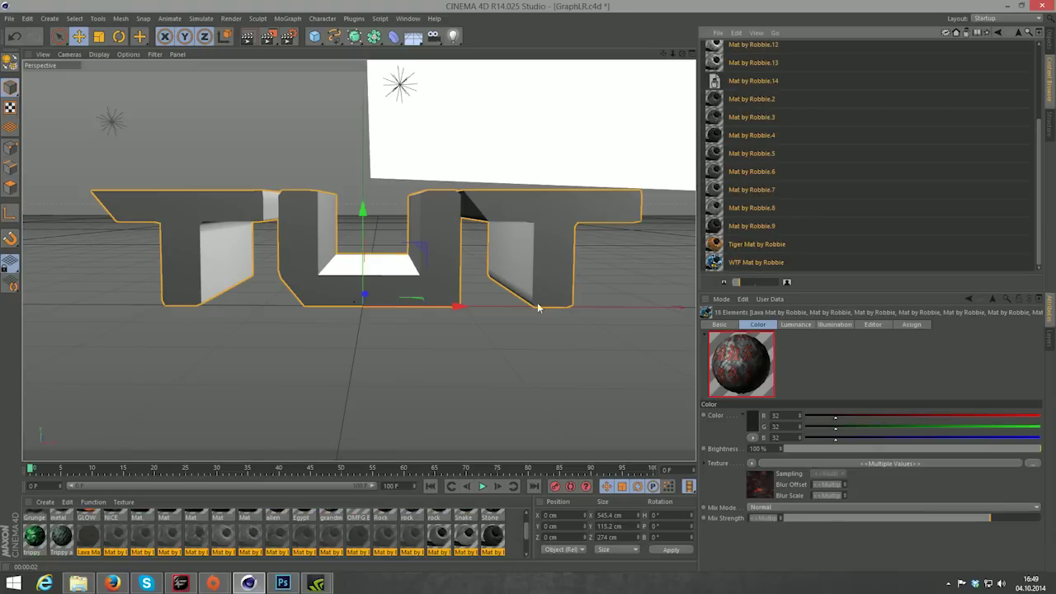
Step: Import all i luv robbie stone materials from MATERIAL PACK BY ROBBIE
{"action": "left_click", "coordinate": [999, 33]}
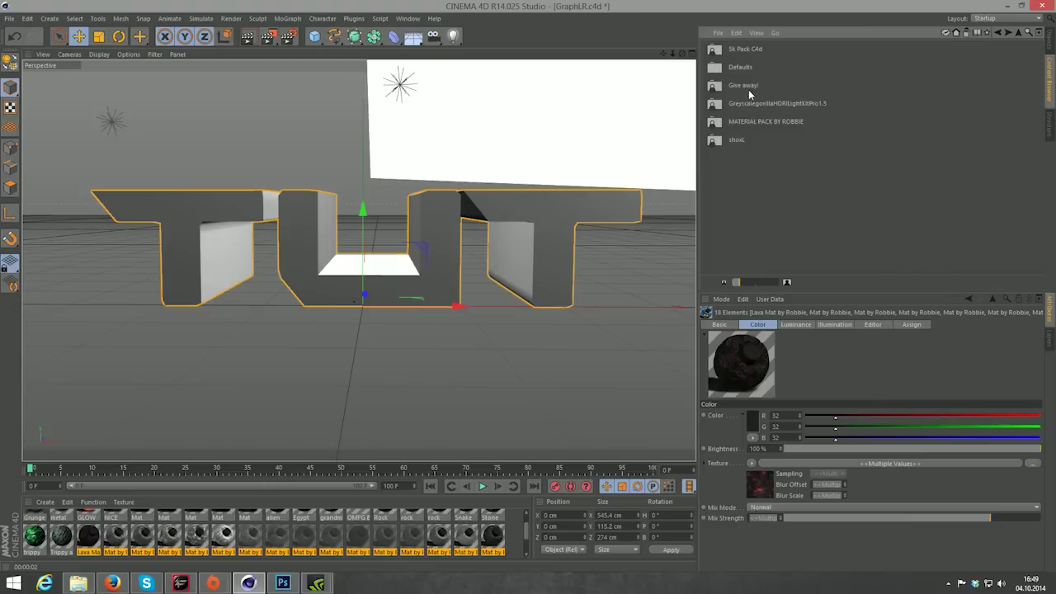
{"action": "double_click", "coordinate": [780, 122]}
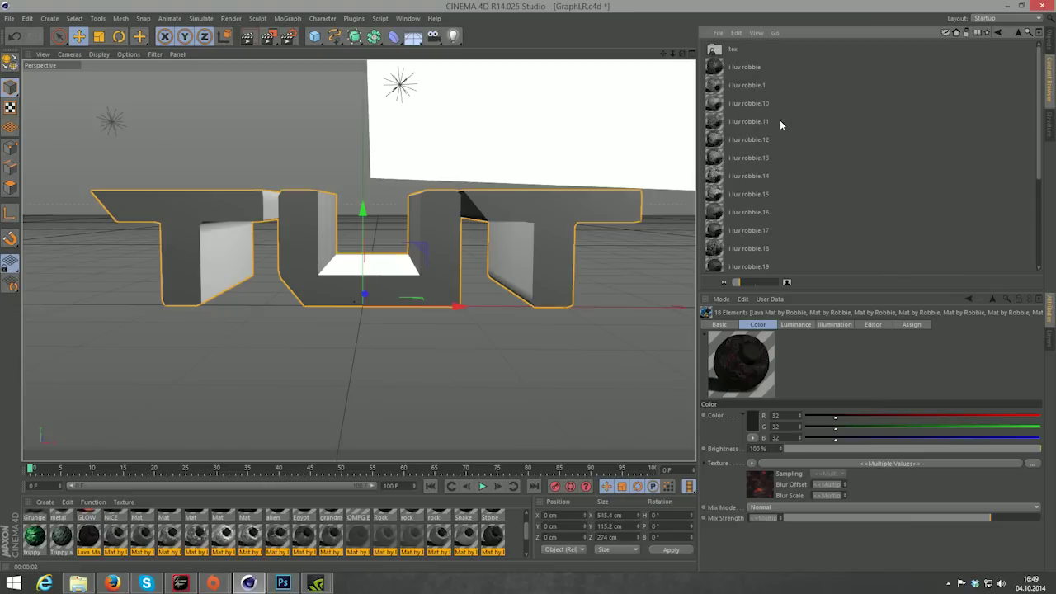
{"action": "scroll", "coordinate": [767, 245], "scroll_direction": "down", "scroll_amount": 5}
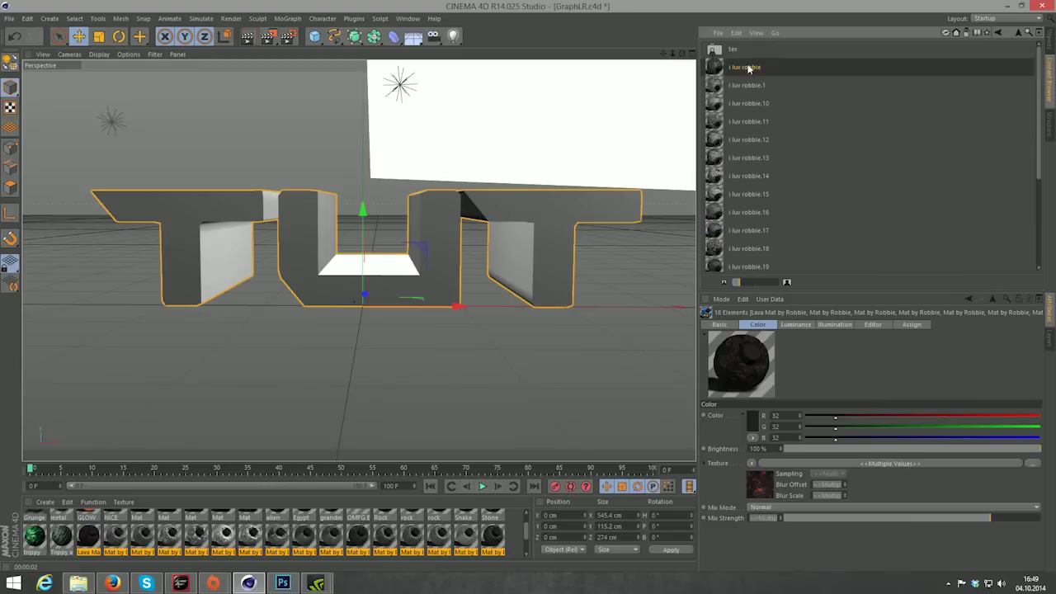
{"action": "left_click", "coordinate": [738, 263]}
{"action": "key", "text": "ctrl+a"}
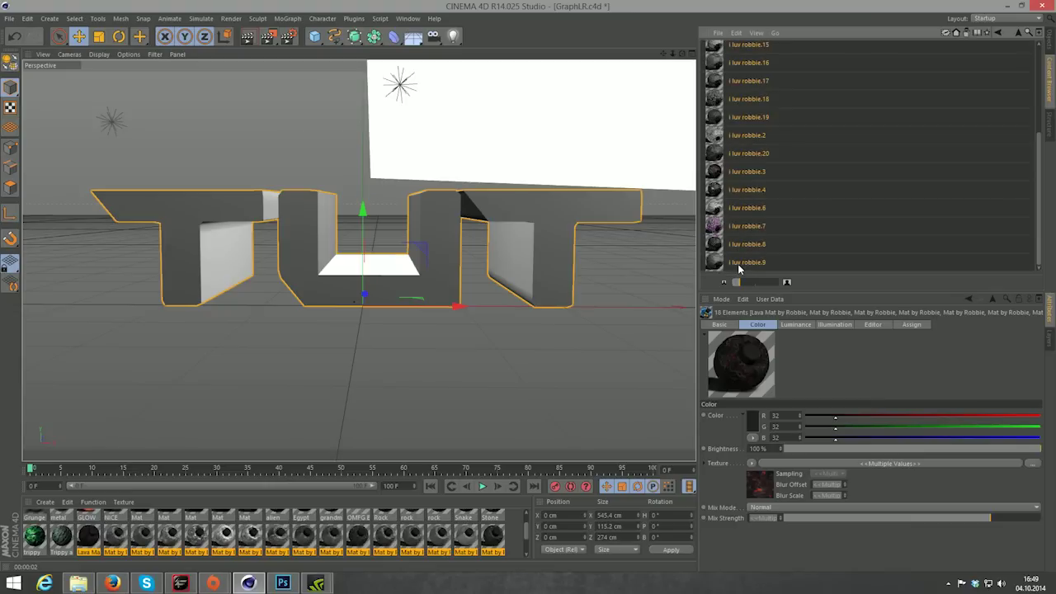
{"action": "scroll", "coordinate": [742, 262], "scroll_direction": "up", "scroll_amount": 5}
{"action": "scroll", "coordinate": [741, 263], "scroll_direction": "down", "scroll_amount": 5}
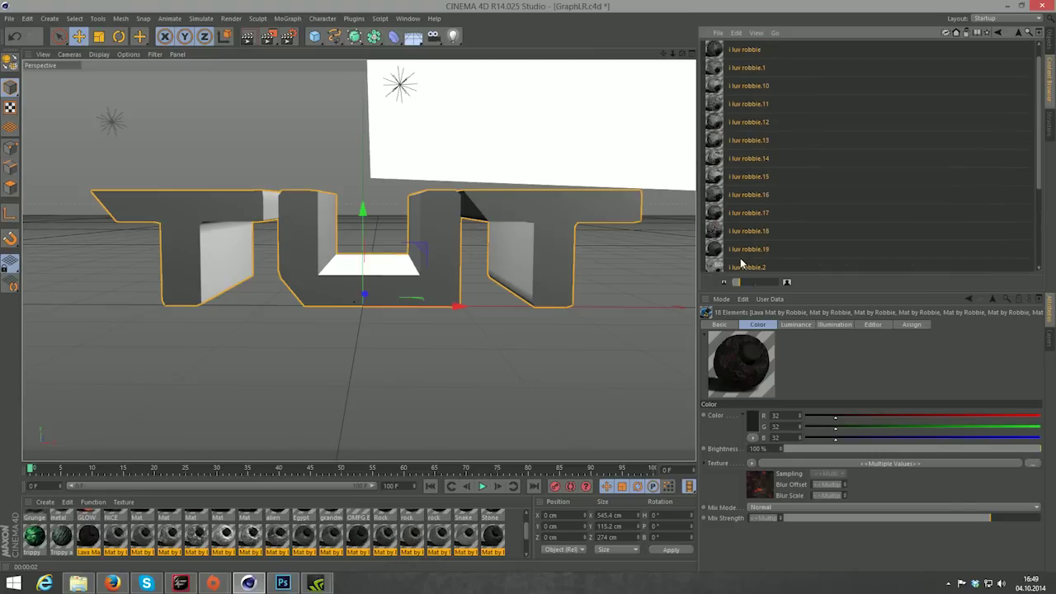
{"action": "left_click_drag", "start_coordinate": [749, 221], "coordinate": [495, 528]}
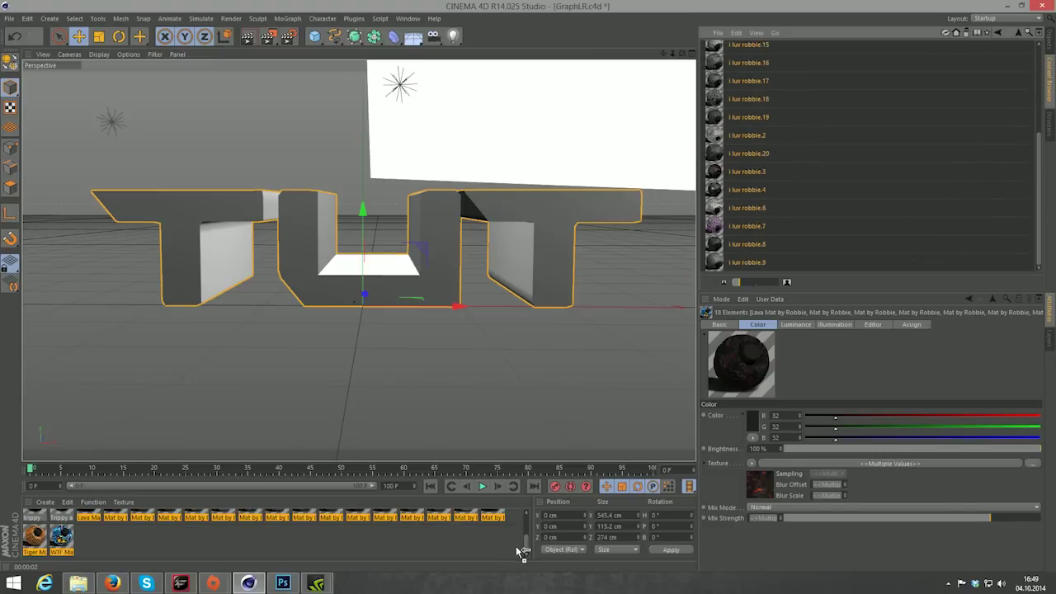
Step: Select the whole Banji and Black_light material collection down to yoloswag
{"action": "left_click", "coordinate": [956, 32]}
{"action": "double_click", "coordinate": [731, 140]}
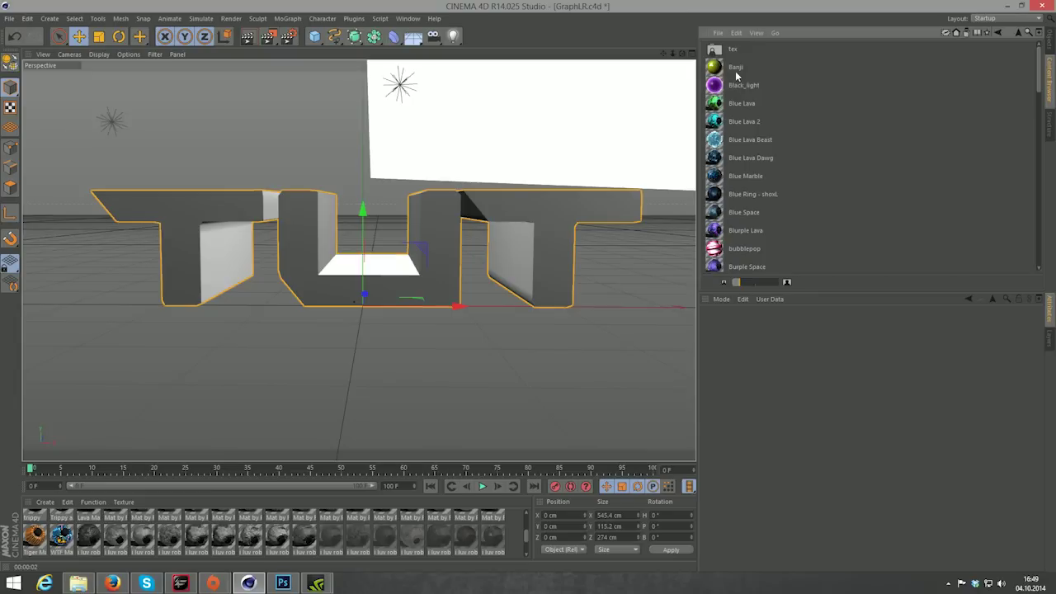
{"action": "scroll", "coordinate": [730, 217], "scroll_direction": "down", "scroll_amount": 10}
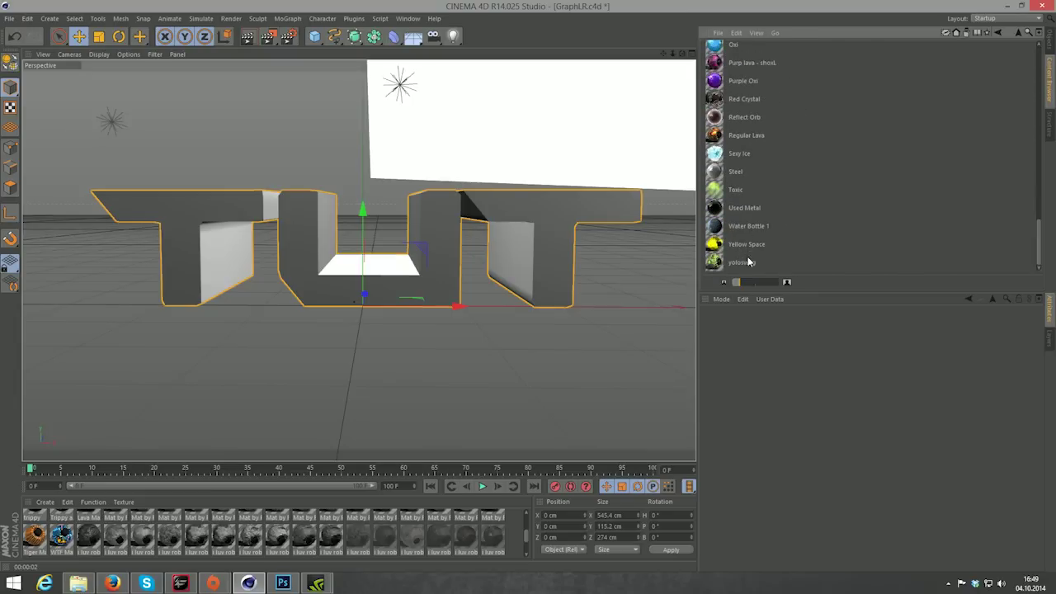
{"action": "left_click", "coordinate": [743, 262], "text": "shift"}
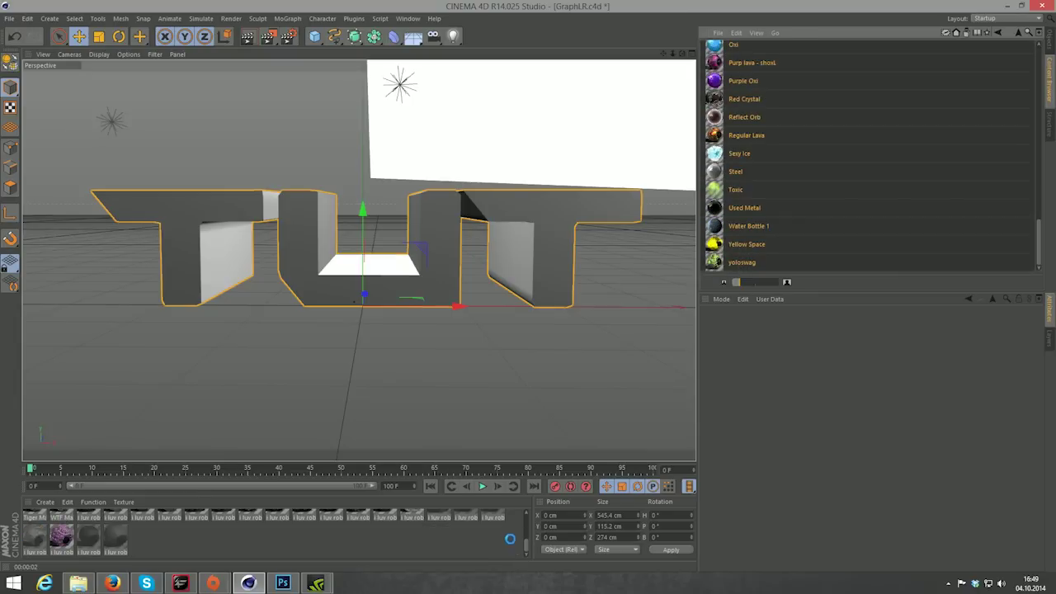
{"action": "left_click", "coordinate": [998, 32]}
Step: Make the Material Manager taller and scroll through the imported material thumbnails
{"action": "left_click", "coordinate": [1049, 40]}
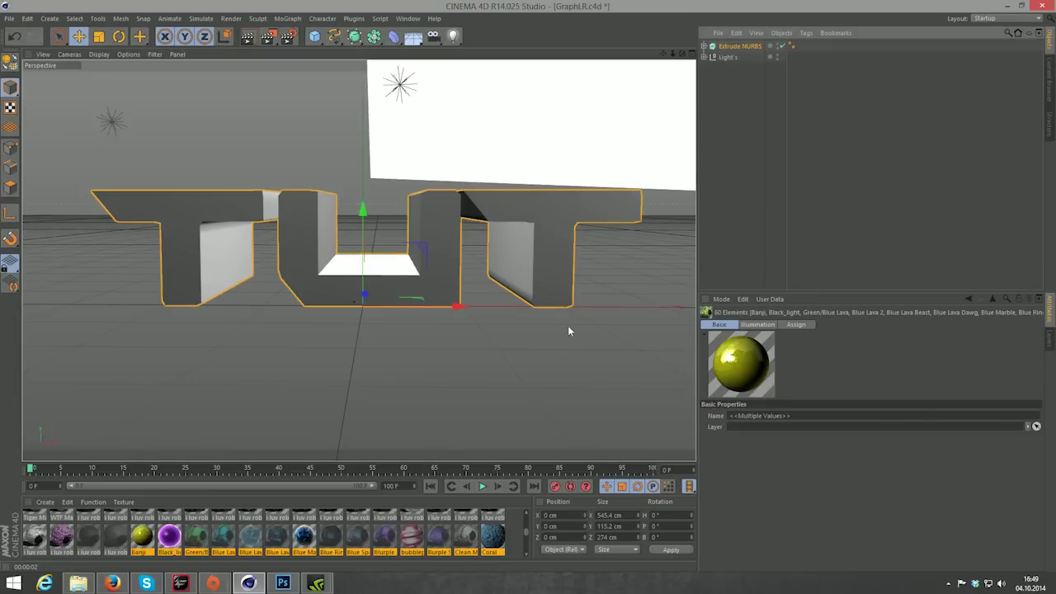
{"action": "scroll", "coordinate": [443, 547], "scroll_direction": "down", "scroll_amount": 3}
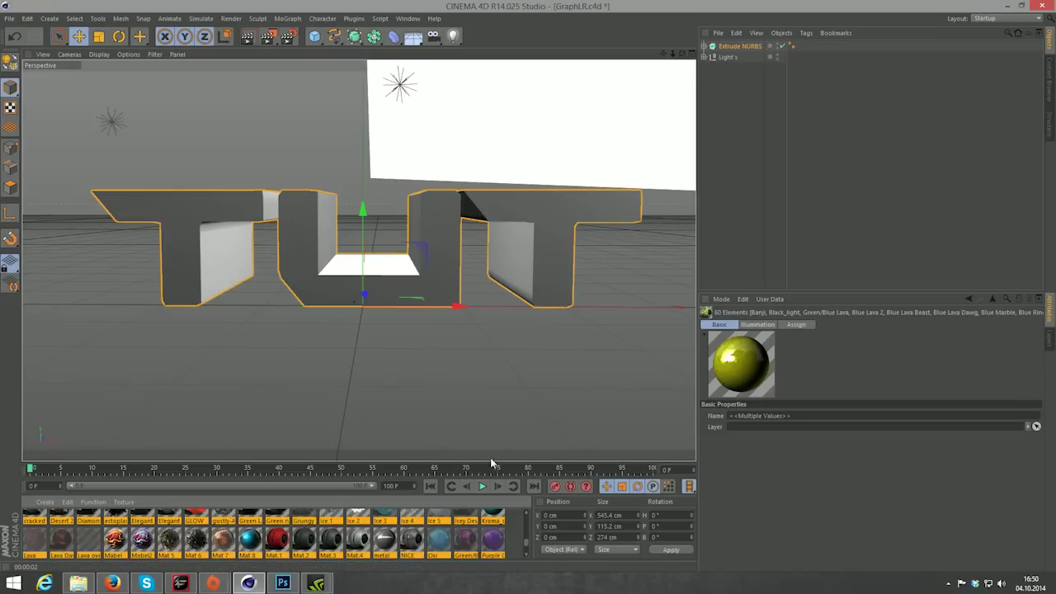
{"action": "mouse_move", "coordinate": [414, 461]}
{"action": "left_mouse_down"}
{"action": "mouse_move", "coordinate": [435, 419]}
{"action": "mouse_move", "coordinate": [432, 359]}
{"action": "left_mouse_up"}
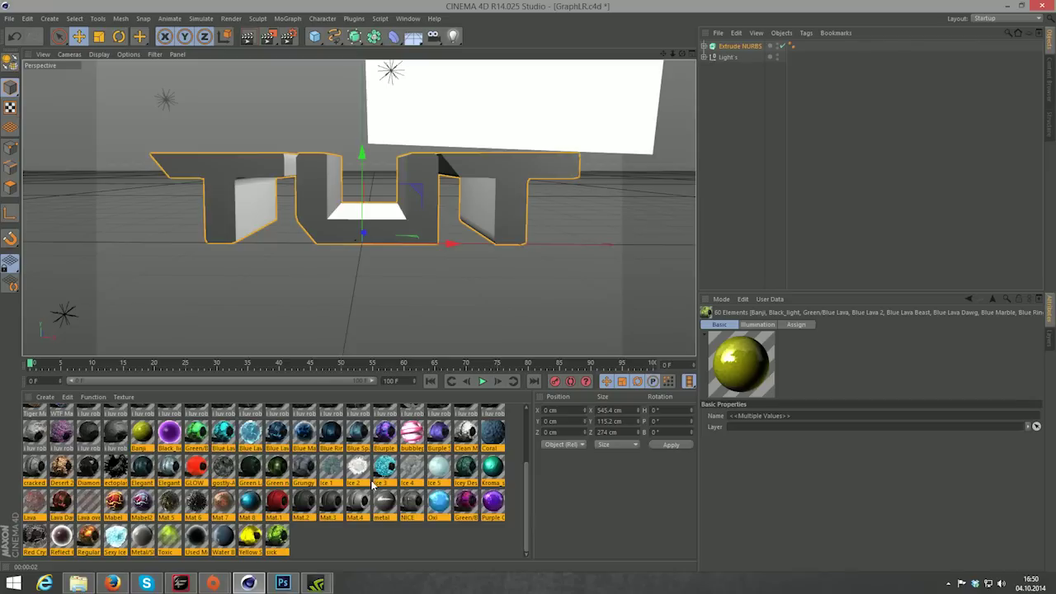
{"action": "scroll", "coordinate": [317, 532], "scroll_direction": "up", "scroll_amount": 3}
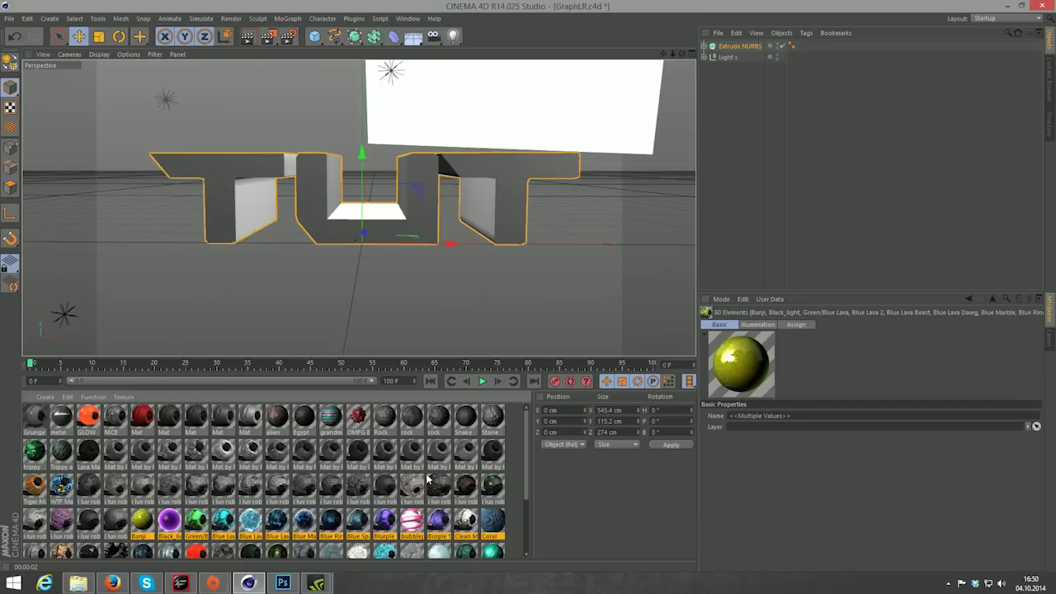
Step: Preview several i luv robbie materials and pick the stone-texture one
{"action": "left_click", "coordinate": [493, 452]}
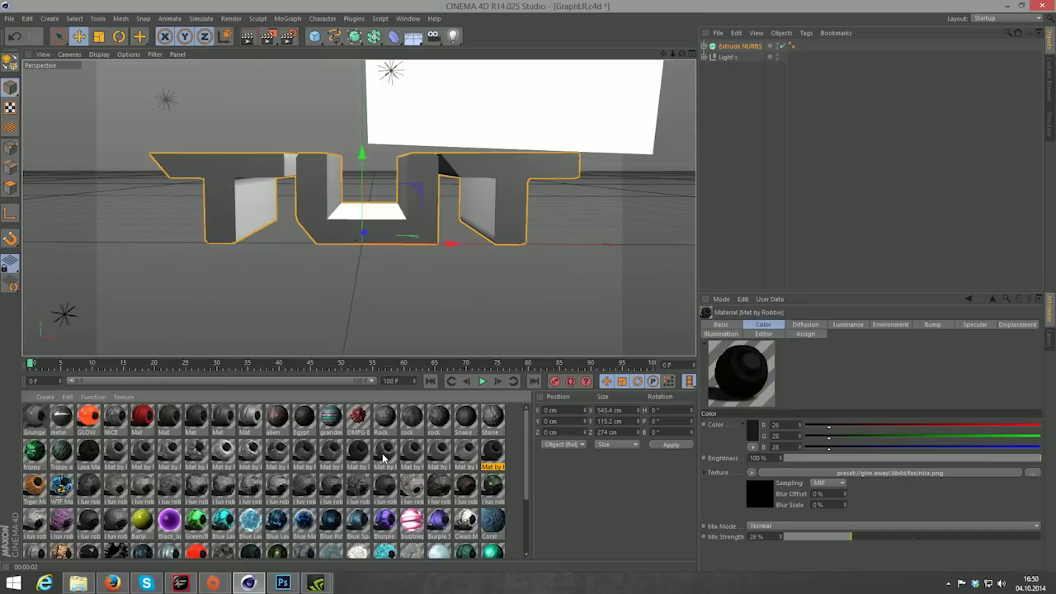
{"action": "left_click", "coordinate": [394, 480]}
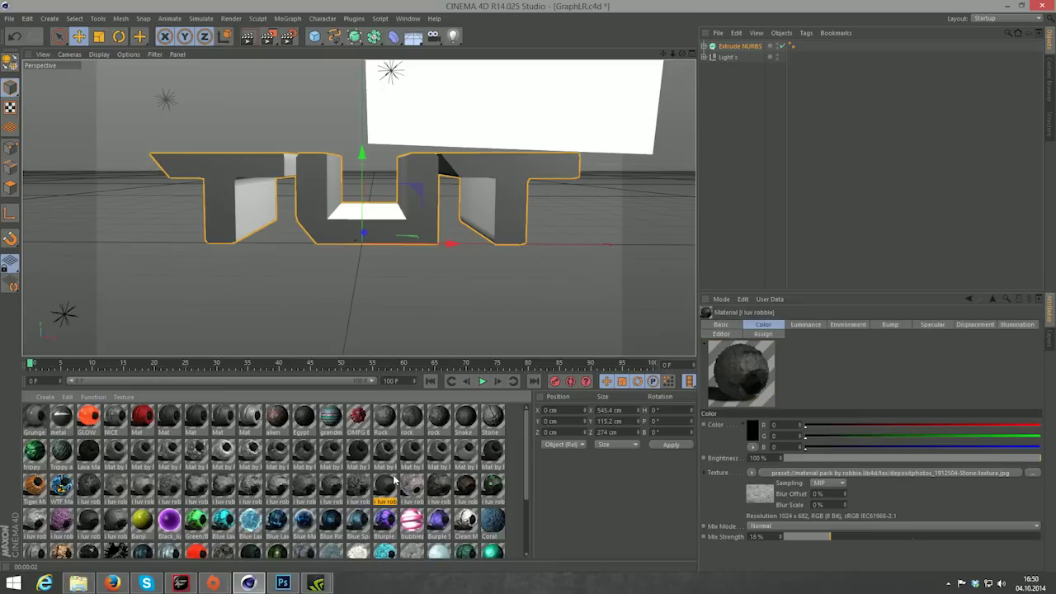
{"action": "left_click", "coordinate": [306, 493]}
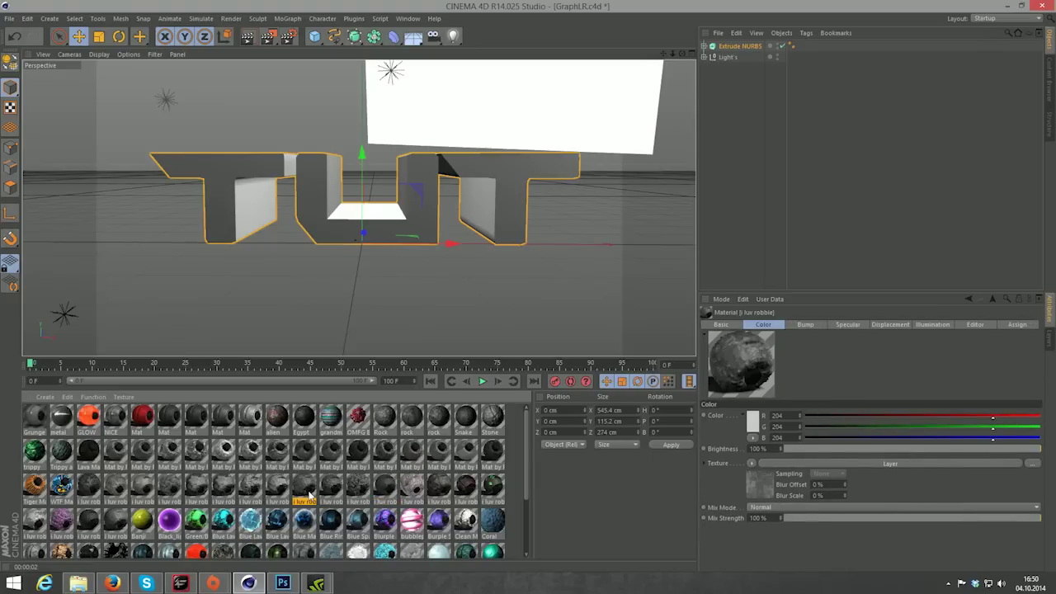
{"action": "left_click", "coordinate": [247, 493]}
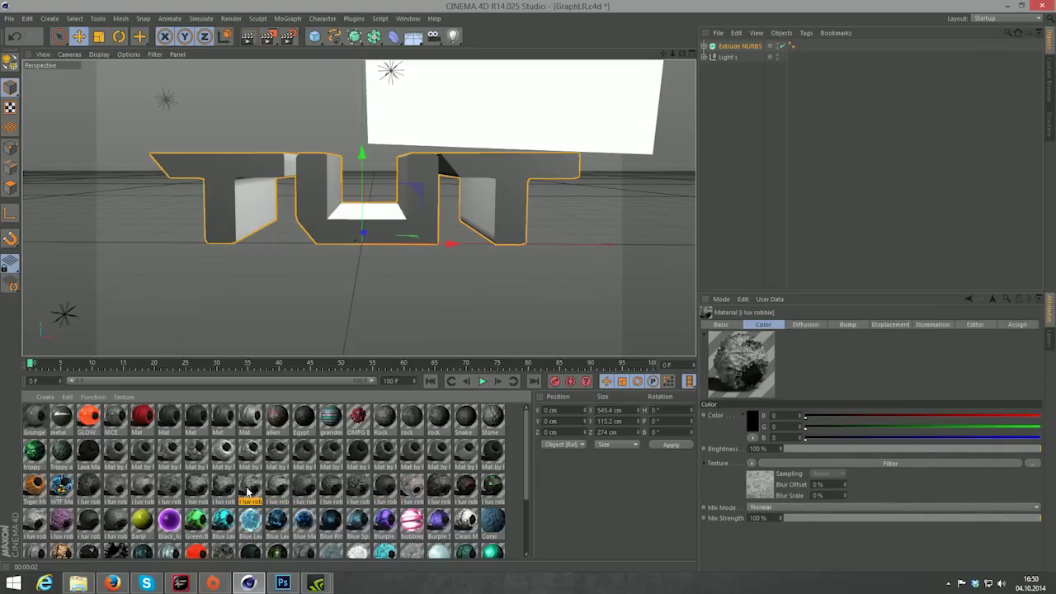
{"action": "left_click", "coordinate": [196, 487]}
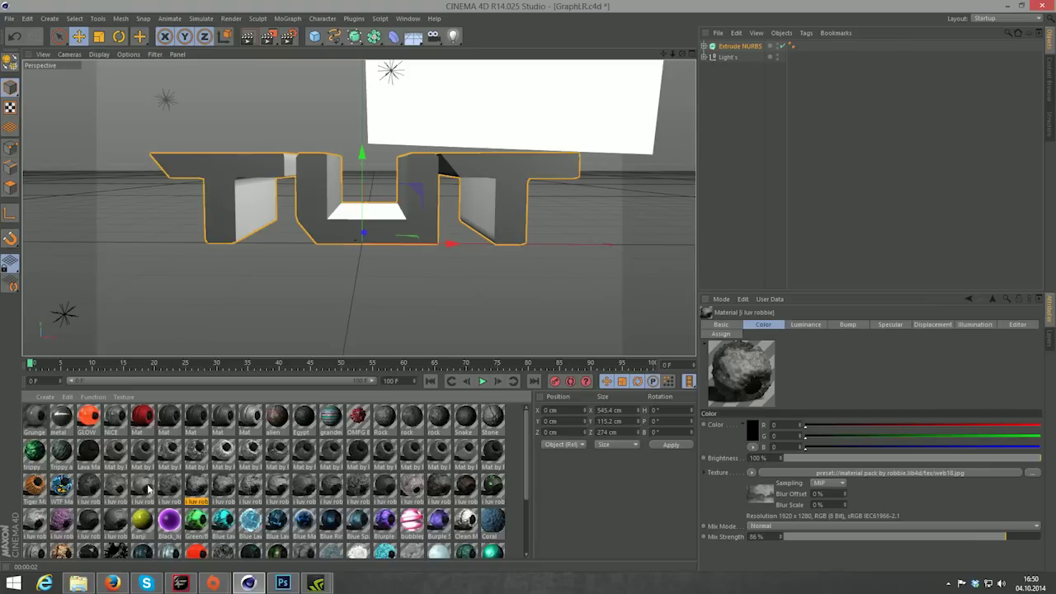
{"action": "left_click", "coordinate": [385, 489]}
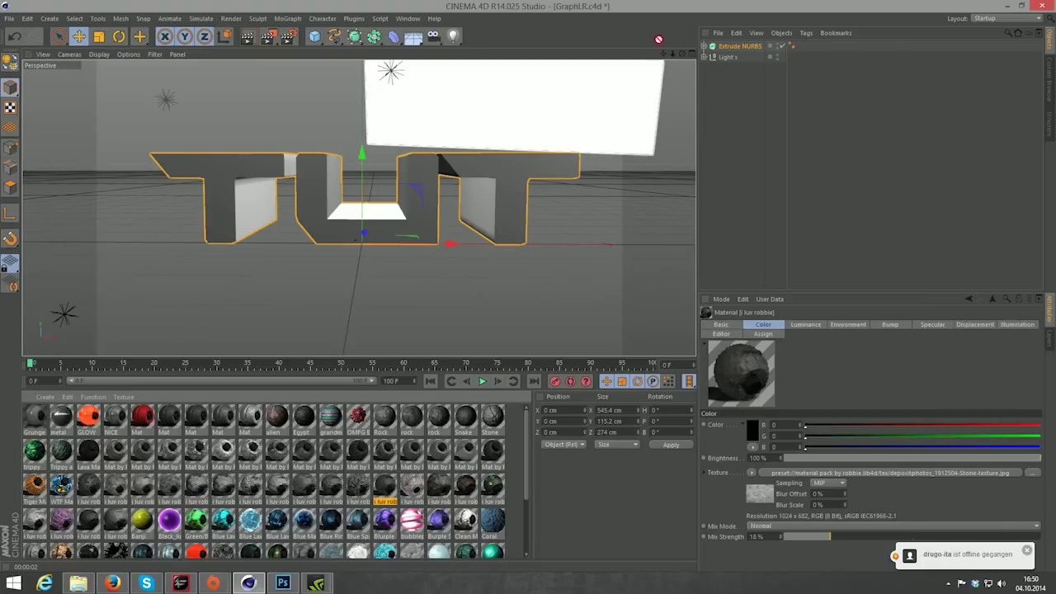
Step: Apply the stone material to Extrude NURBS with Cubic projection, then enlarge the viewport
{"action": "left_click_drag", "start_coordinate": [384, 487], "coordinate": [737, 48]}
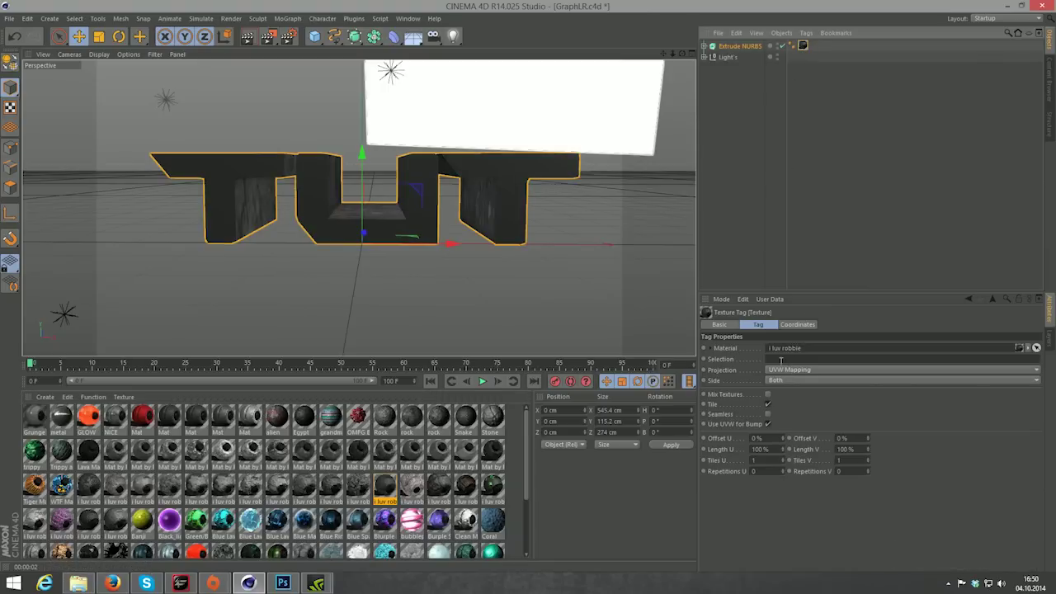
{"action": "left_click", "coordinate": [772, 370]}
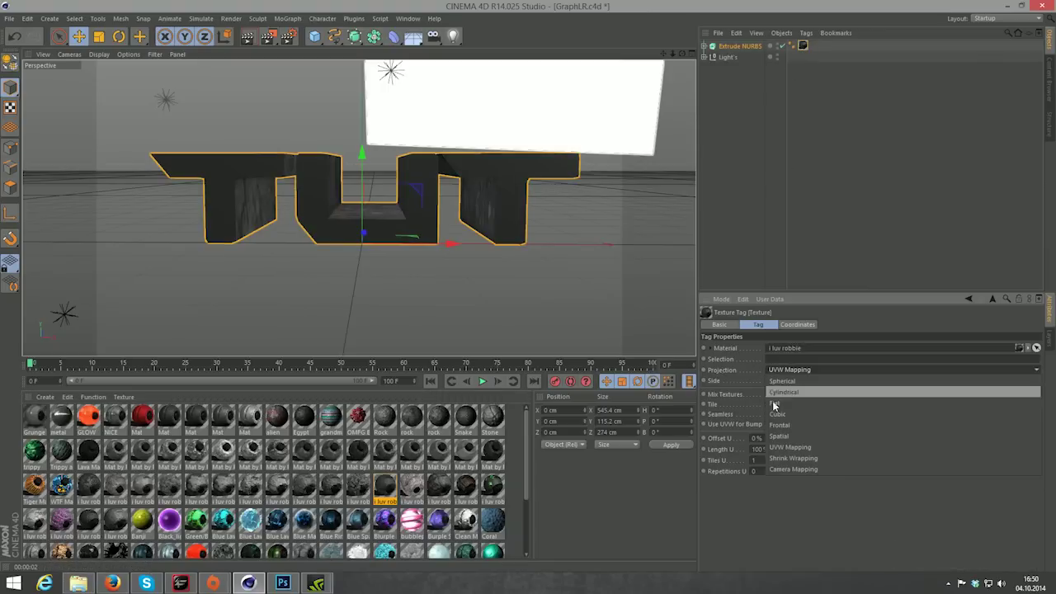
{"action": "left_click", "coordinate": [775, 414]}
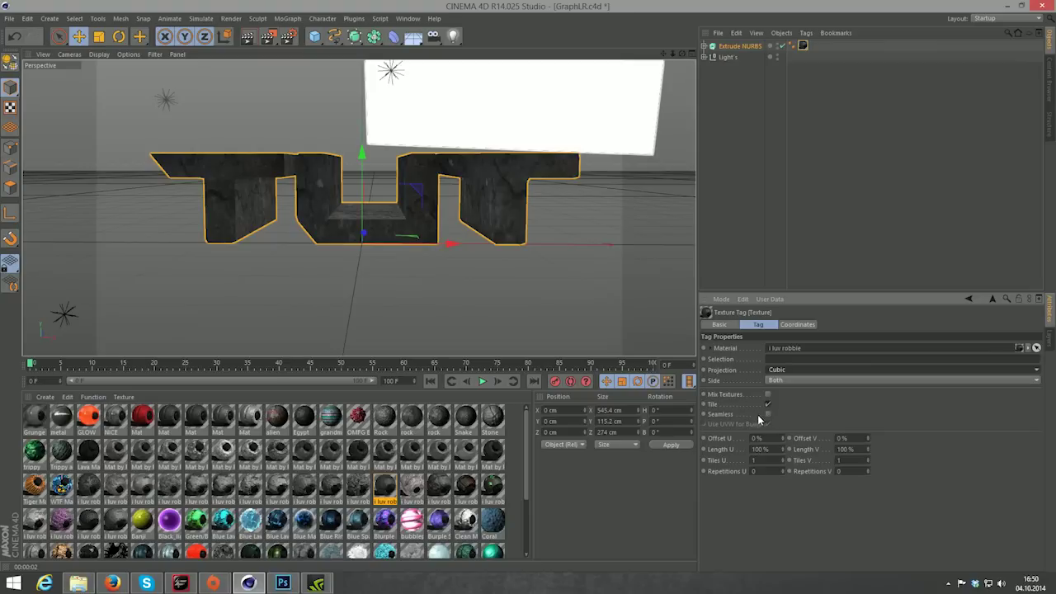
{"action": "left_click", "coordinate": [739, 218]}
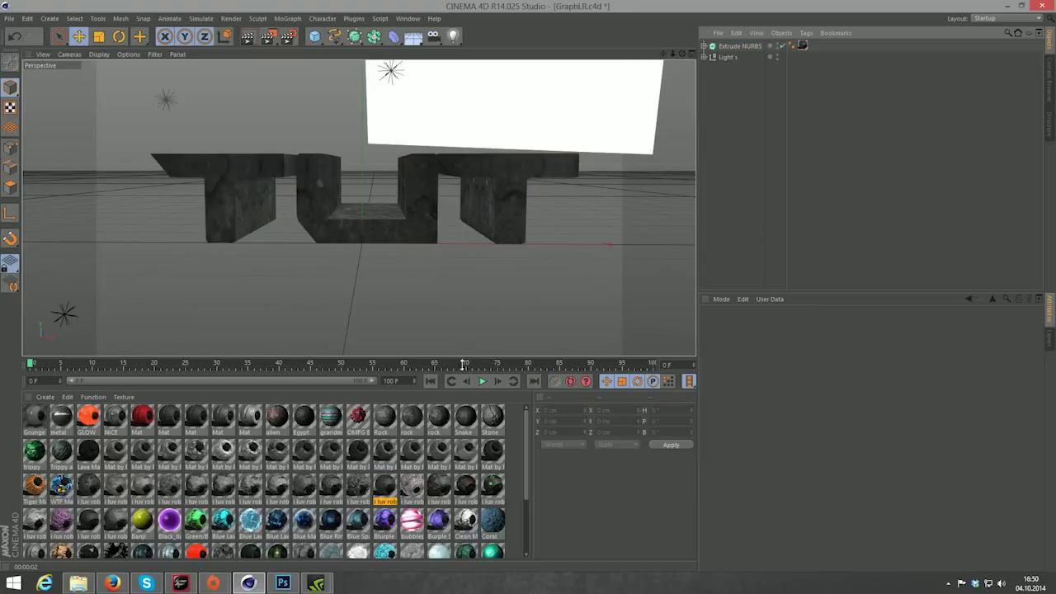
{"action": "left_click_drag", "start_coordinate": [464, 361], "coordinate": [464, 470]}
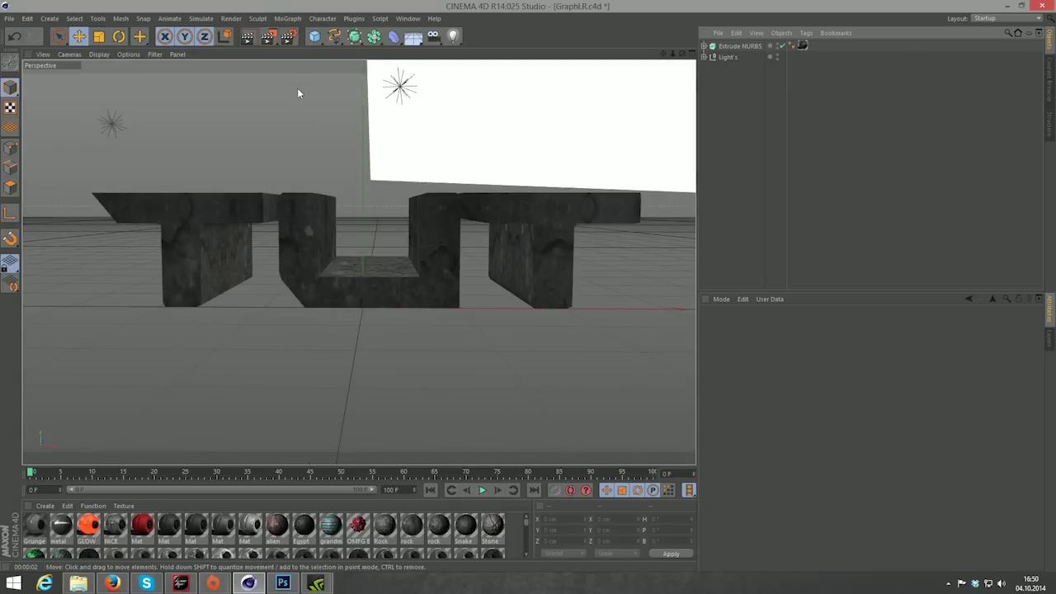
Step: Test-render the view and reduce the TUT extrusion's depth to 108 cm
{"action": "key", "text": "ctrl+r"}
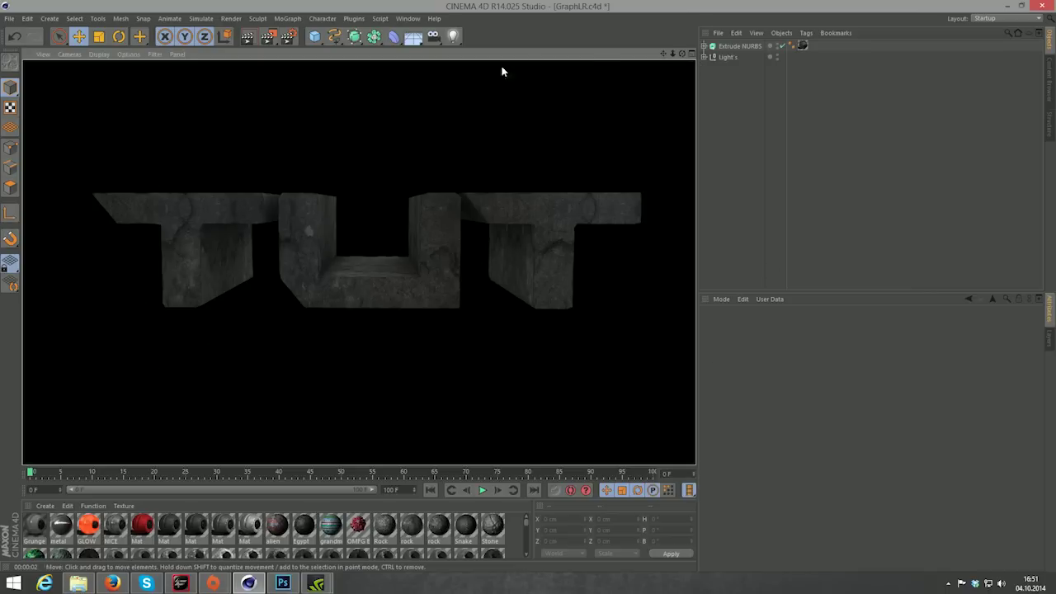
{"action": "mouse_move", "coordinate": [682, 54]}
{"action": "left_mouse_down"}
{"action": "mouse_move", "coordinate": [358, 261]}
{"action": "mouse_move", "coordinate": [716, 59]}
{"action": "left_mouse_up"}
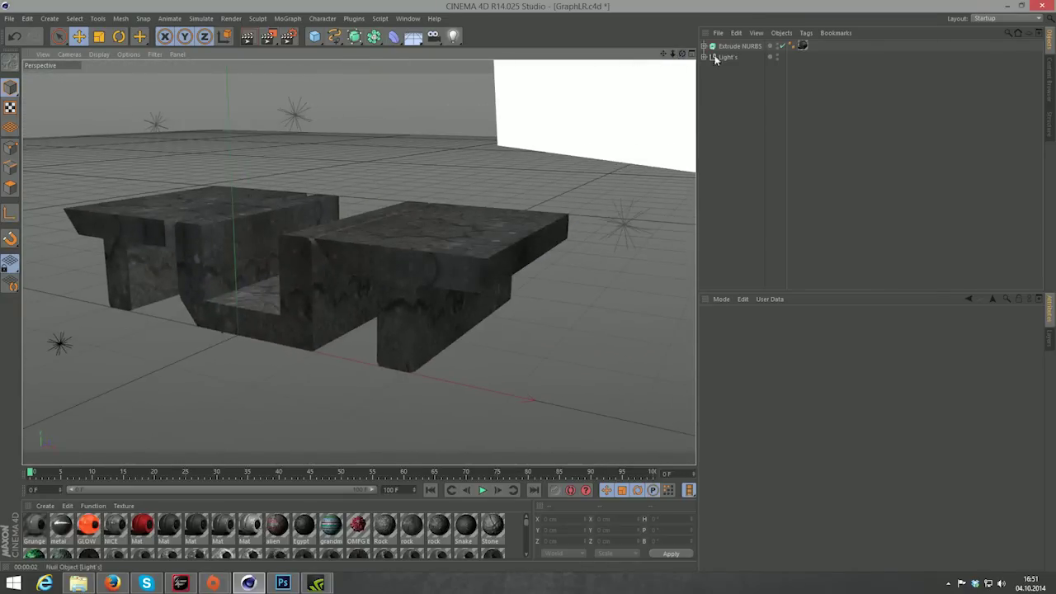
{"action": "left_click", "coordinate": [714, 46]}
{"action": "left_click_drag", "start_coordinate": [865, 349], "coordinate": [817, 350]}
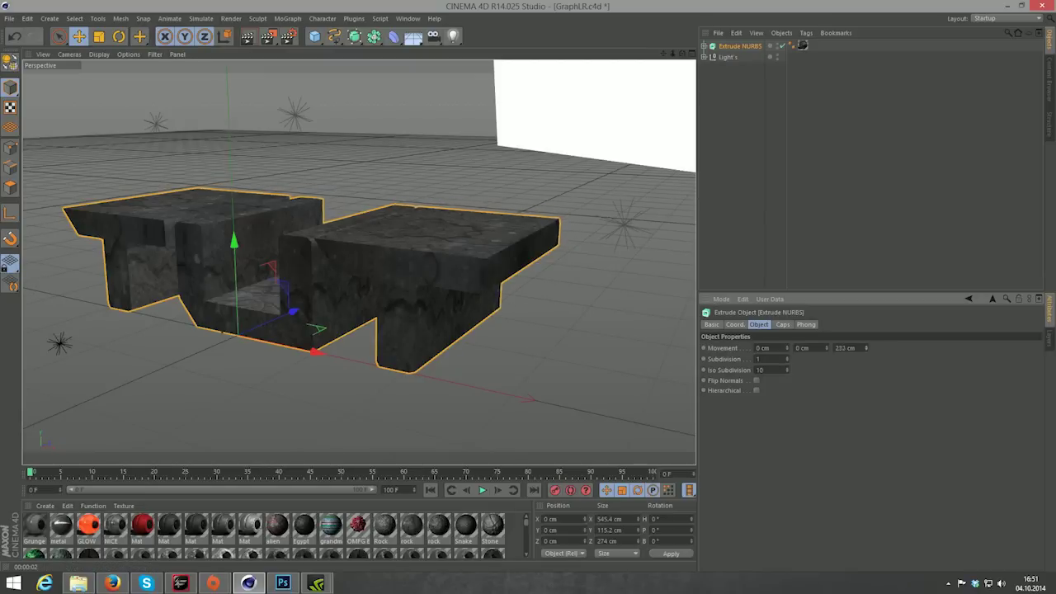
{"action": "left_click", "coordinate": [745, 163]}
Step: Frame the letters and copy-paste the TUT extrusion to make duplicates
{"action": "left_click_drag", "start_coordinate": [358, 261], "coordinate": [356, 260]}
{"action": "left_click_drag", "start_coordinate": [664, 57], "coordinate": [358, 262]}
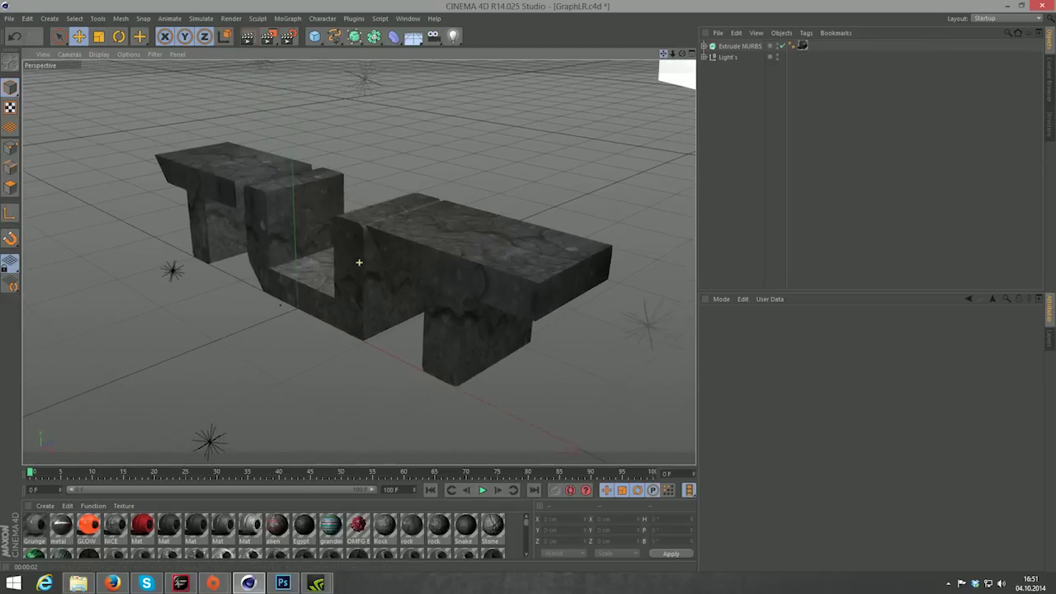
{"action": "left_click_drag", "start_coordinate": [682, 54], "coordinate": [358, 261]}
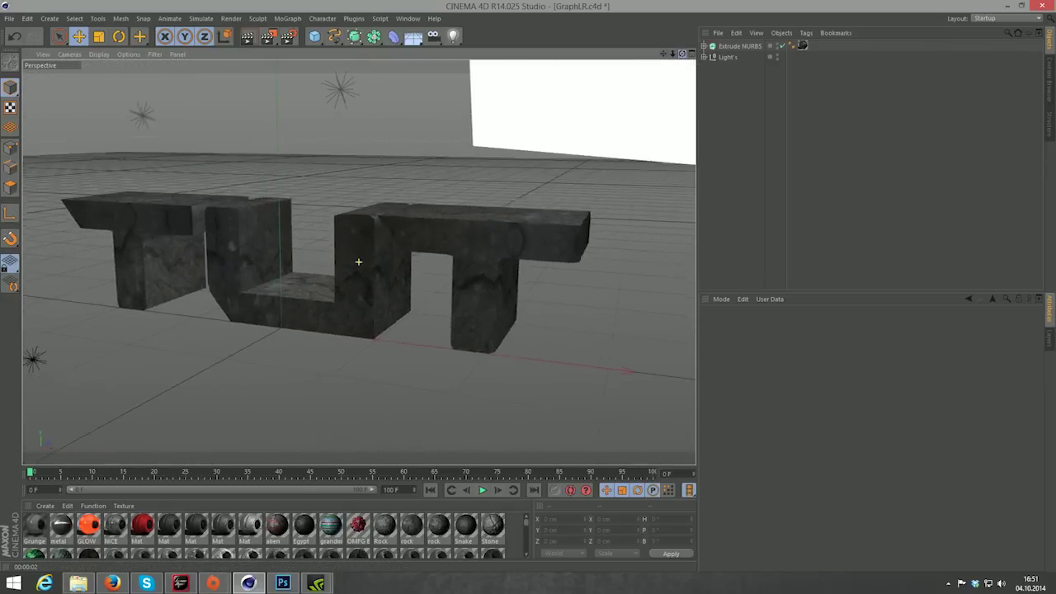
{"action": "mouse_move", "coordinate": [662, 53]}
{"action": "left_mouse_down"}
{"action": "mouse_move", "coordinate": [359, 263]}
{"action": "mouse_move", "coordinate": [659, 53]}
{"action": "mouse_move", "coordinate": [694, 74]}
{"action": "left_mouse_up"}
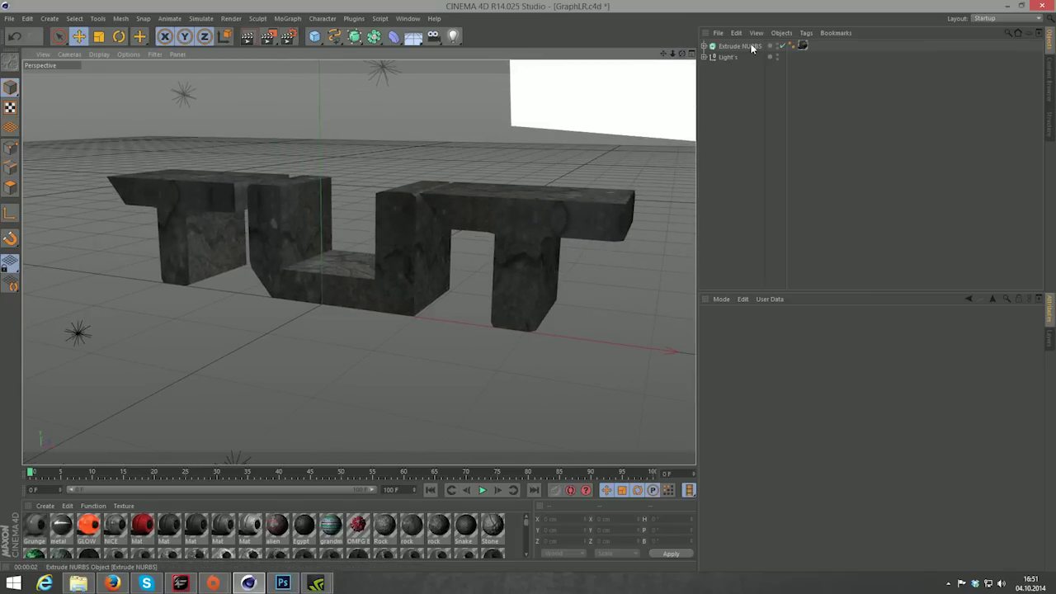
{"action": "left_click", "coordinate": [740, 47]}
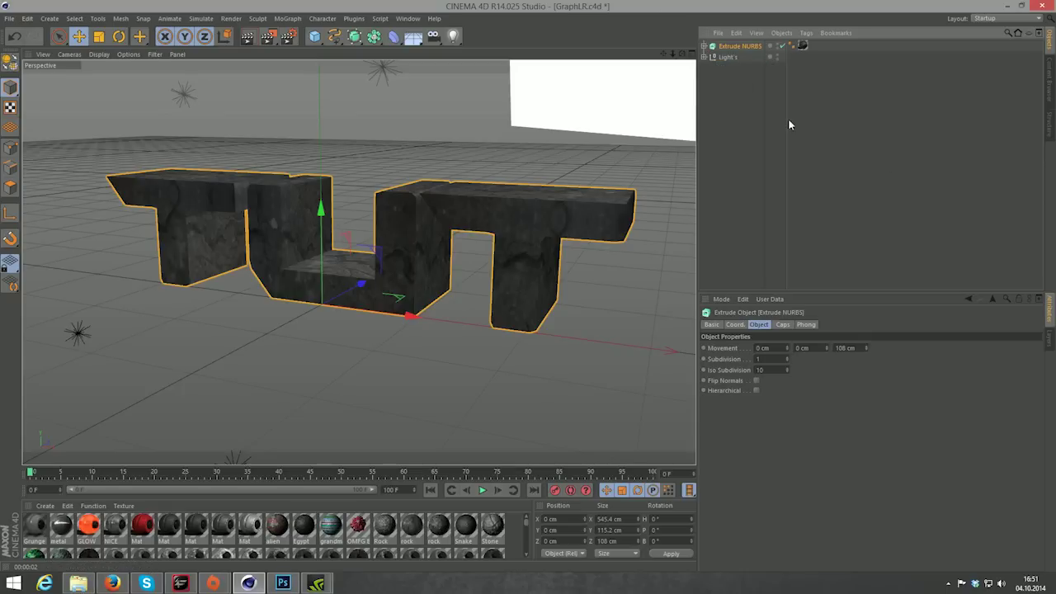
{"action": "key", "text": "ctrl+c"}
{"action": "key", "text": "ctrl+v"}
{"action": "key", "text": "ctrl+v"}
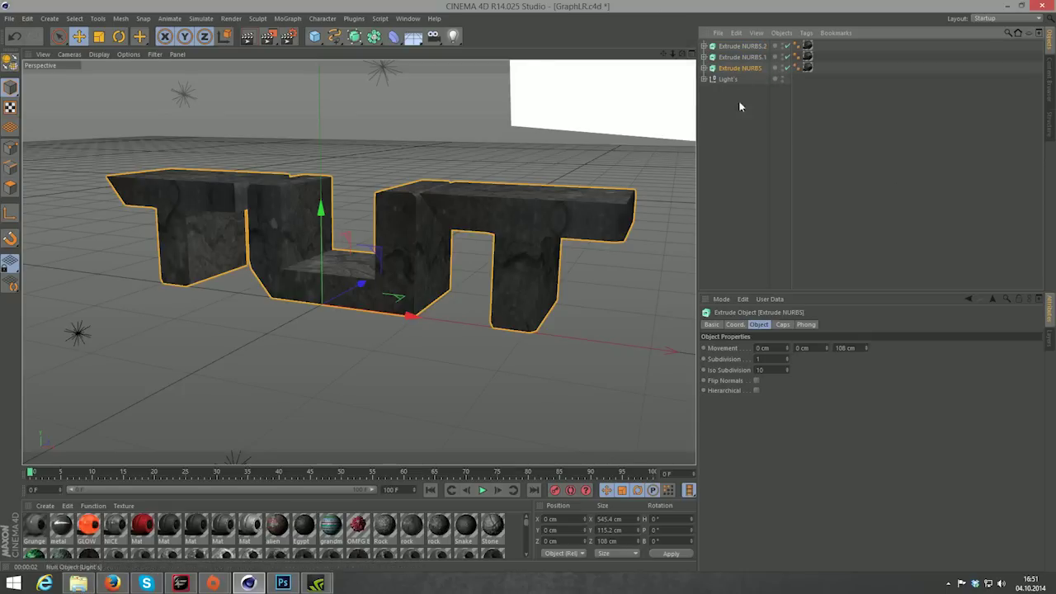
Step: Expand all three Extrude NURBS objects to reveal their Text children
{"action": "left_click", "coordinate": [734, 326]}
{"action": "left_click", "coordinate": [715, 326]}
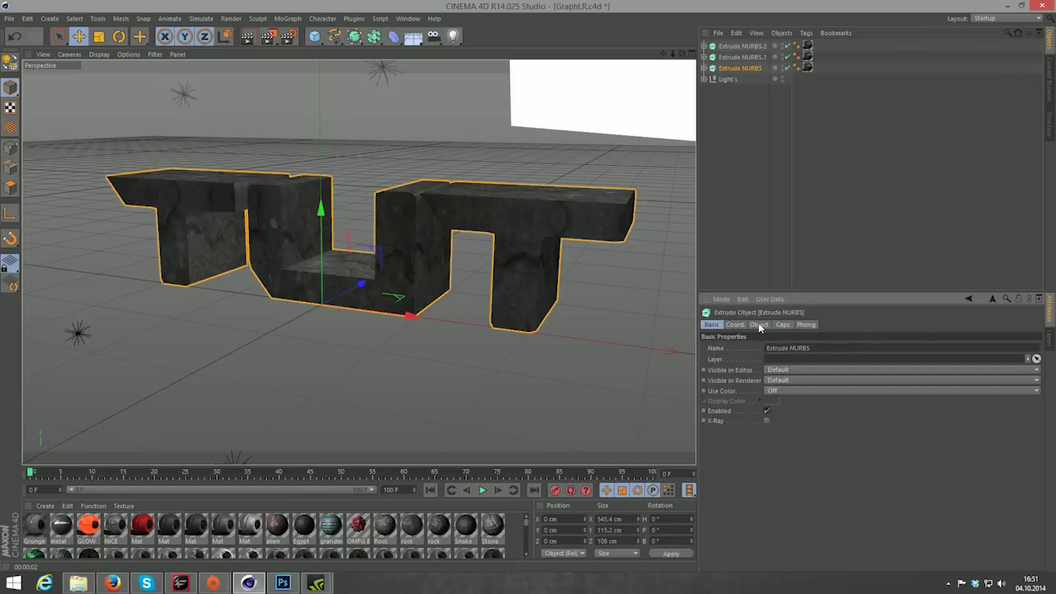
{"action": "left_click", "coordinate": [704, 68]}
{"action": "left_click", "coordinate": [704, 58]}
{"action": "left_click", "coordinate": [704, 46]}
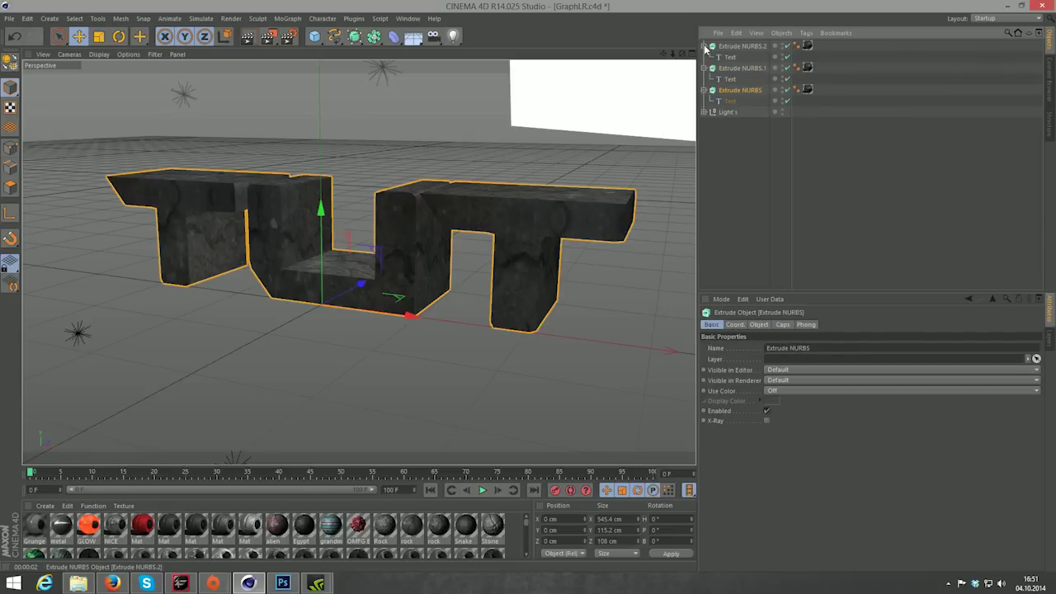
Step: Edit each Text object so every extrusion holds one letter of TUT
{"action": "left_click", "coordinate": [729, 101]}
{"action": "left_click", "coordinate": [758, 325]}
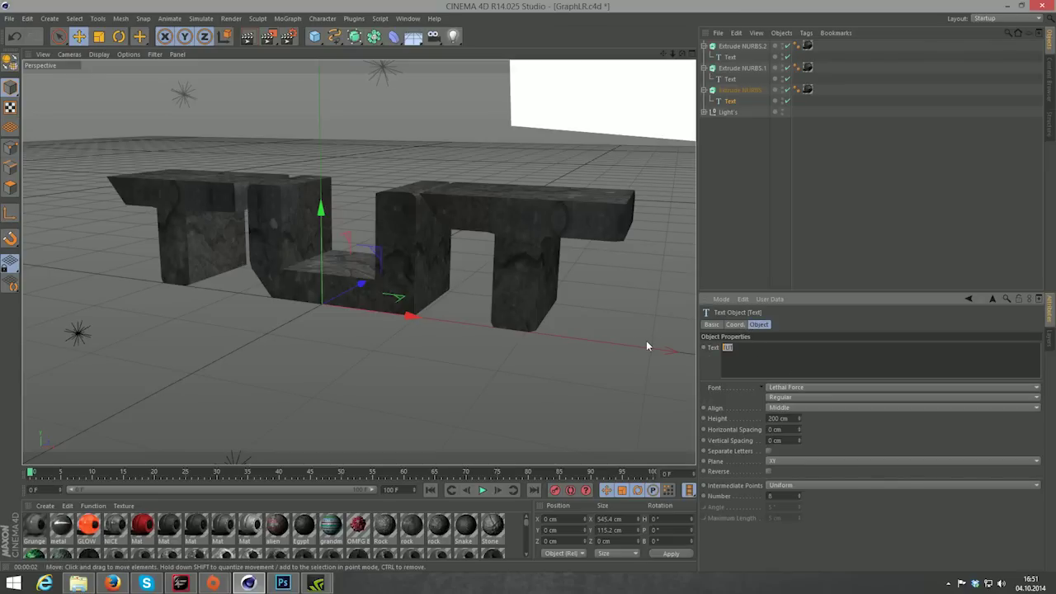
{"action": "key", "text": "ctrl+z"}
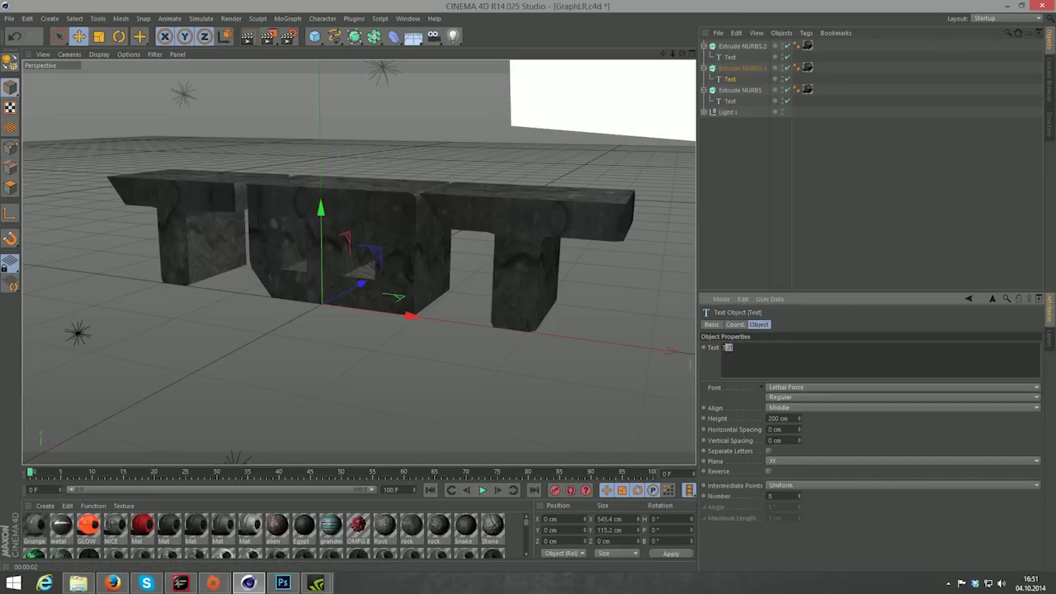
{"action": "left_click", "coordinate": [730, 57]}
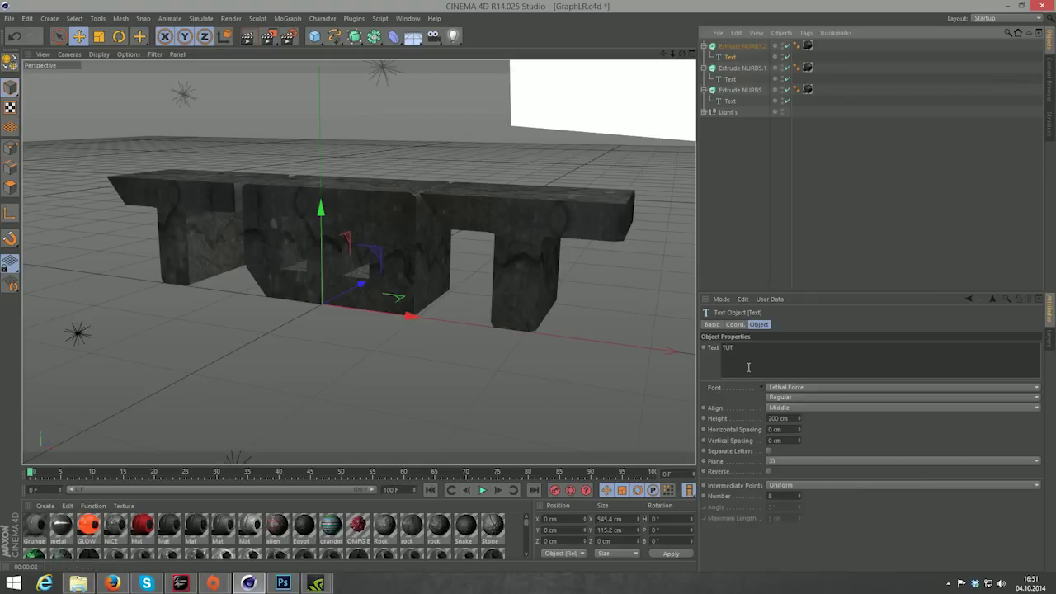
{"action": "key", "text": "BackSpace"}
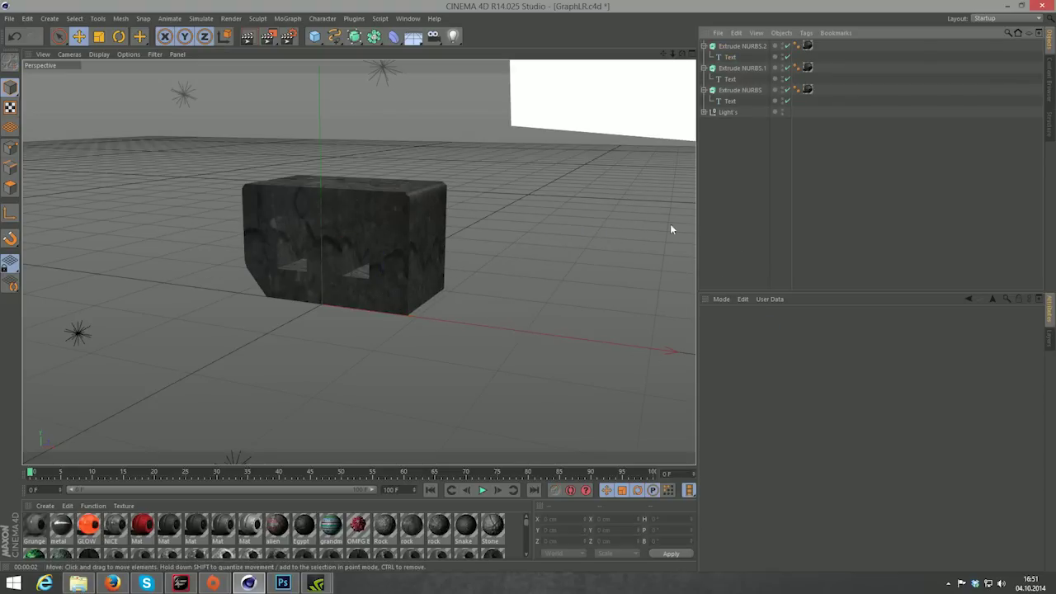
{"action": "left_click", "coordinate": [704, 90]}
{"action": "left_click", "coordinate": [703, 68]}
{"action": "left_click", "coordinate": [703, 46]}
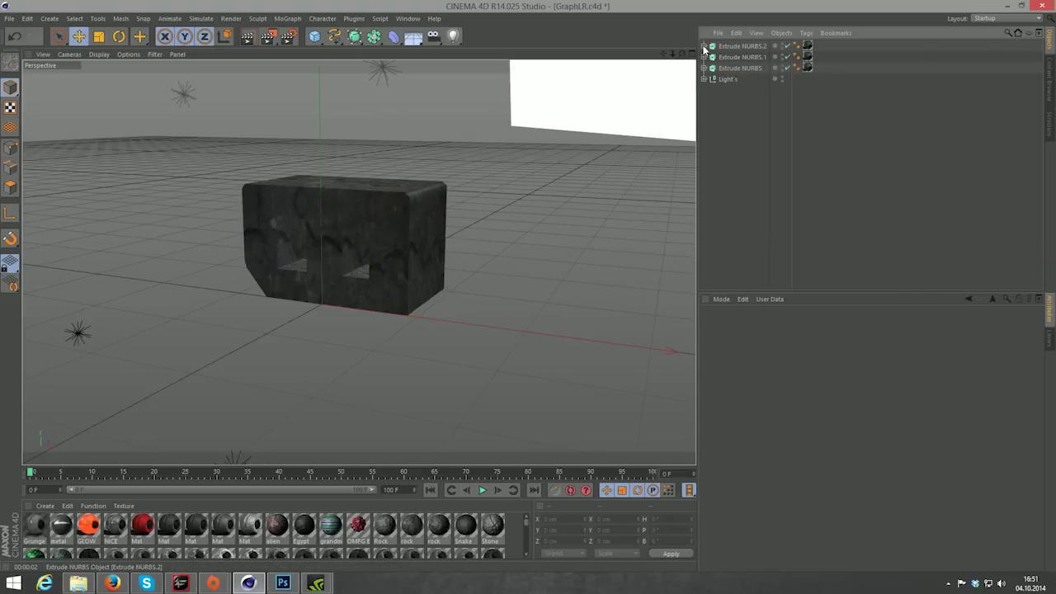
Step: Move the two T extrusions along X to about ±200 cm, either side of the U
{"action": "left_click", "coordinate": [726, 68]}
{"action": "mouse_move", "coordinate": [683, 55]}
{"action": "left_mouse_down"}
{"action": "mouse_move", "coordinate": [429, 310]}
{"action": "mouse_move", "coordinate": [206, 313]}
{"action": "mouse_move", "coordinate": [226, 307]}
{"action": "left_mouse_up"}
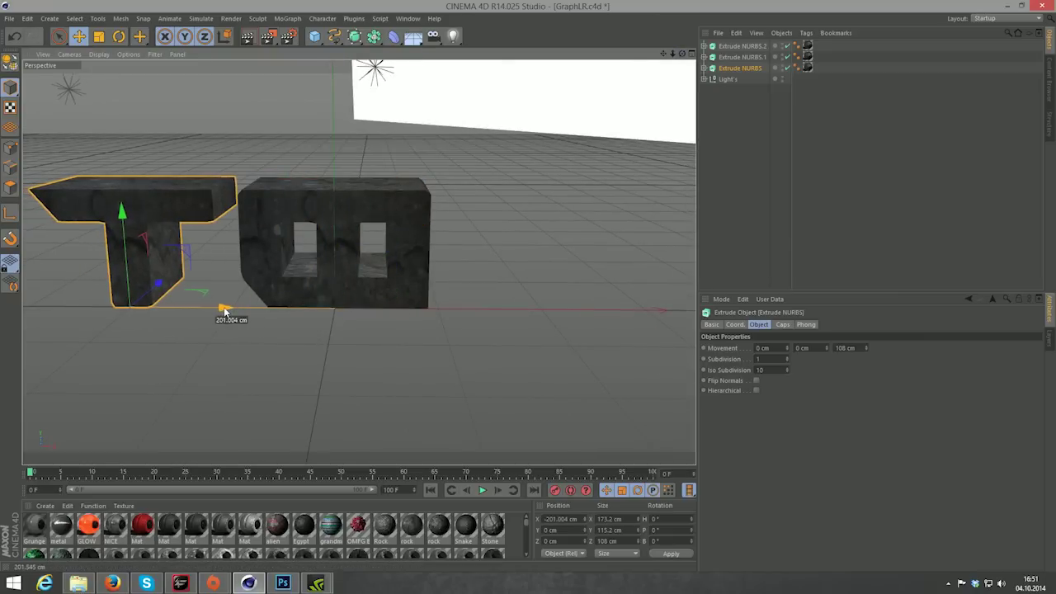
{"action": "left_click", "coordinate": [339, 280]}
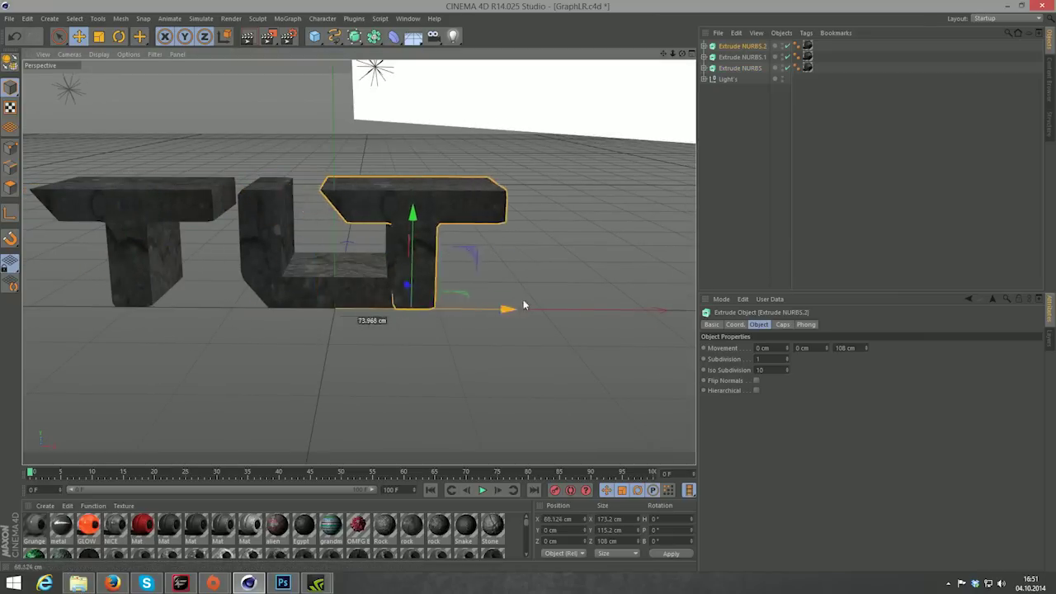
{"action": "left_click_drag", "start_coordinate": [434, 312], "coordinate": [631, 312]}
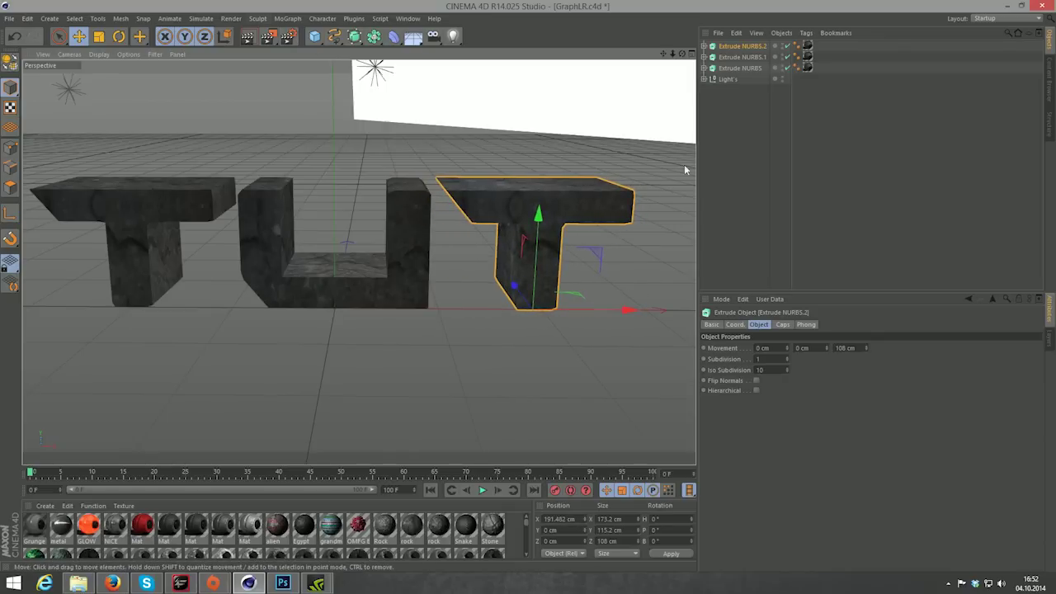
{"action": "left_click", "coordinate": [751, 137]}
{"action": "mouse_move", "coordinate": [683, 55]}
{"action": "left_mouse_down"}
{"action": "mouse_move", "coordinate": [359, 262]}
{"action": "mouse_move", "coordinate": [755, 79]}
{"action": "left_mouse_up"}
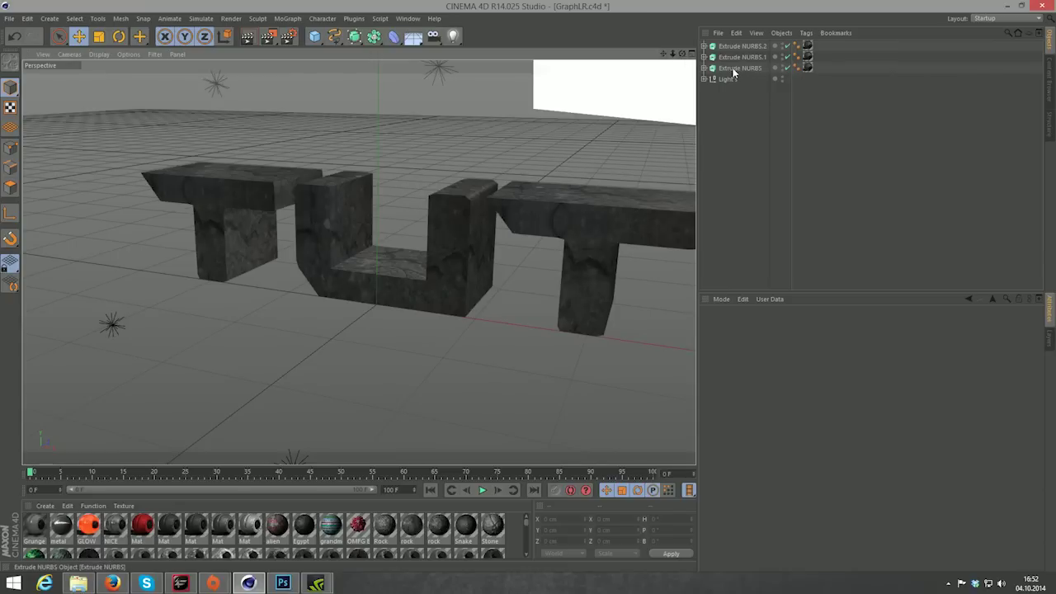
{"action": "left_click", "coordinate": [741, 68]}
Step: Tilt the left T to a slight angle with the Rotate tool
{"action": "left_click", "coordinate": [119, 36]}
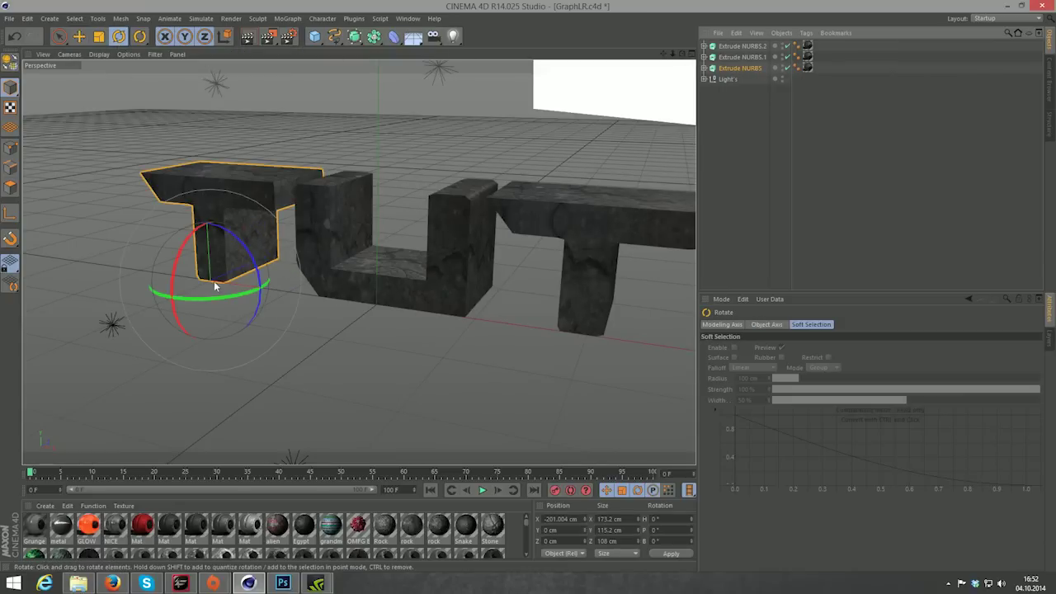
{"action": "mouse_move", "coordinate": [214, 281]}
{"action": "left_mouse_down"}
{"action": "mouse_move", "coordinate": [242, 256]}
{"action": "mouse_move", "coordinate": [177, 255]}
{"action": "left_mouse_up"}
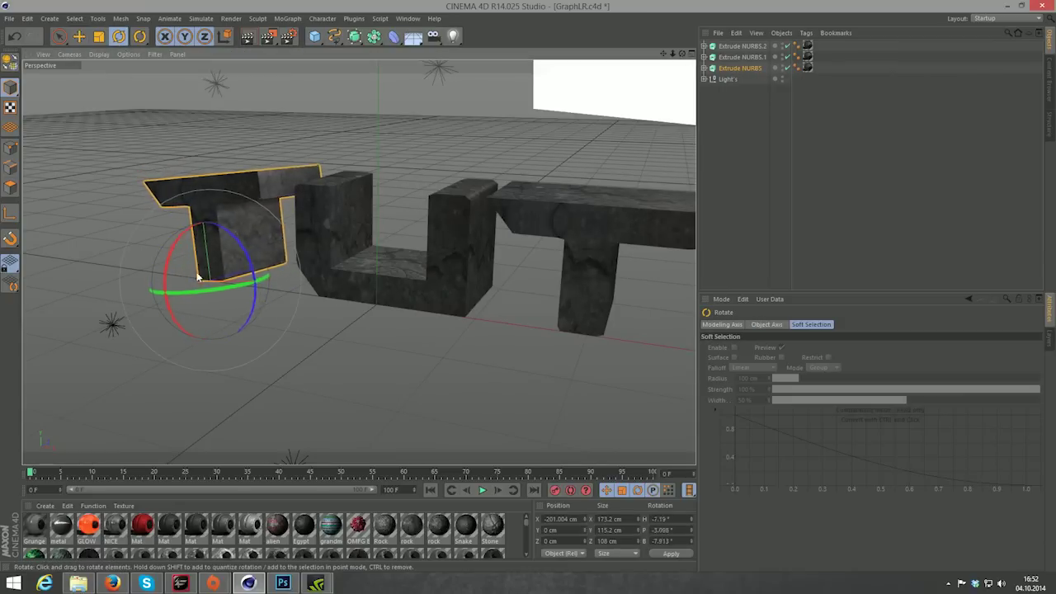
{"action": "mouse_move", "coordinate": [682, 53]}
{"action": "left_mouse_down"}
{"action": "mouse_move", "coordinate": [652, 66]}
{"action": "mouse_move", "coordinate": [693, 75]}
{"action": "left_mouse_up"}
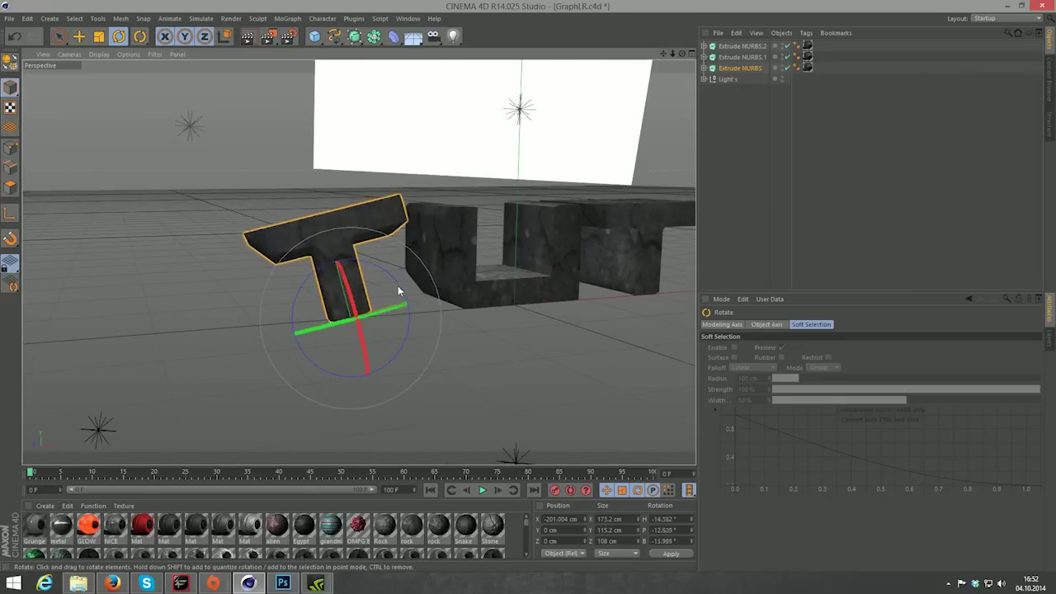
{"action": "left_click_drag", "start_coordinate": [388, 282], "coordinate": [398, 307]}
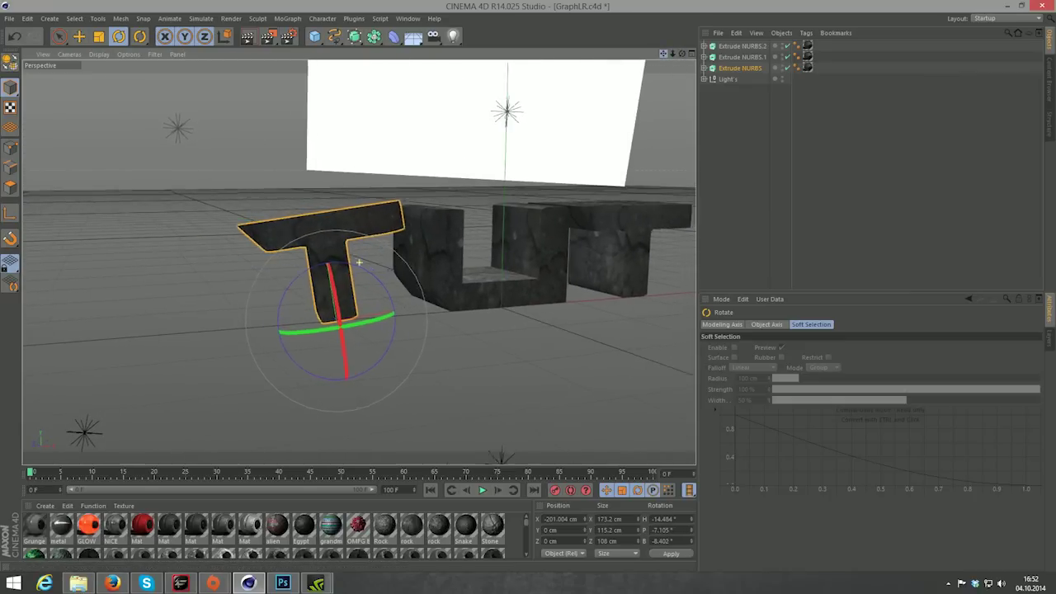
{"action": "left_click_drag", "start_coordinate": [673, 53], "coordinate": [674, 55]}
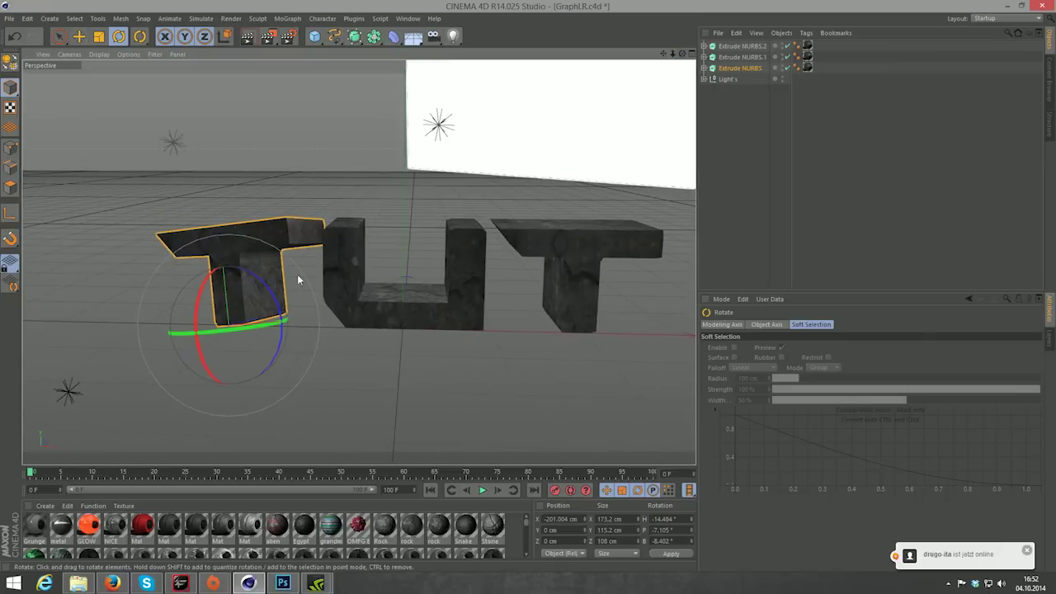
{"action": "left_click_drag", "start_coordinate": [299, 278], "coordinate": [287, 322]}
{"action": "key", "text": "ctrl+z"}
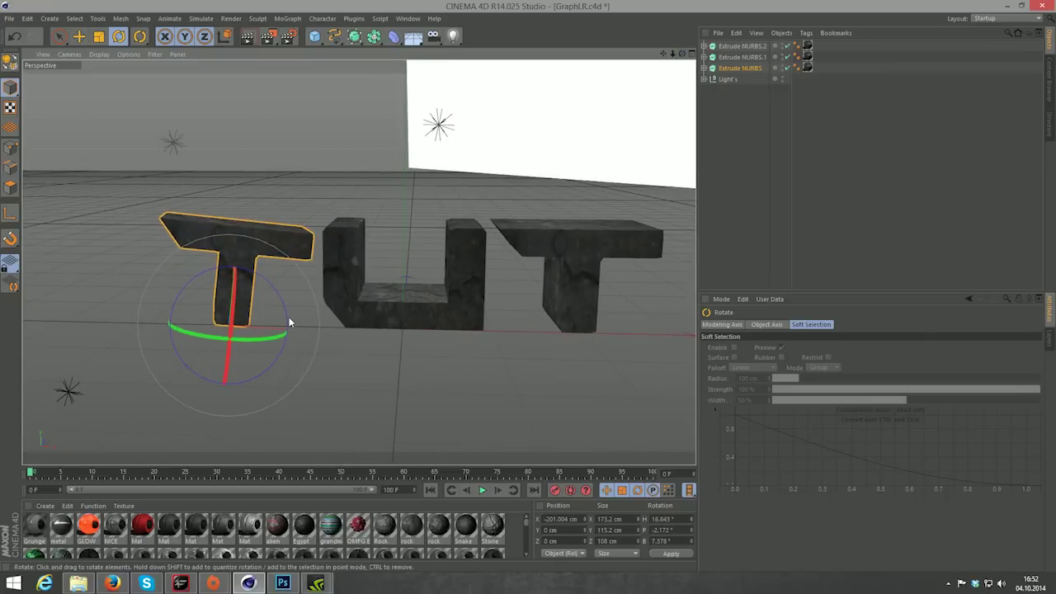
Step: Tilt the U and the right T each to their own slight angle
{"action": "left_click", "coordinate": [485, 263]}
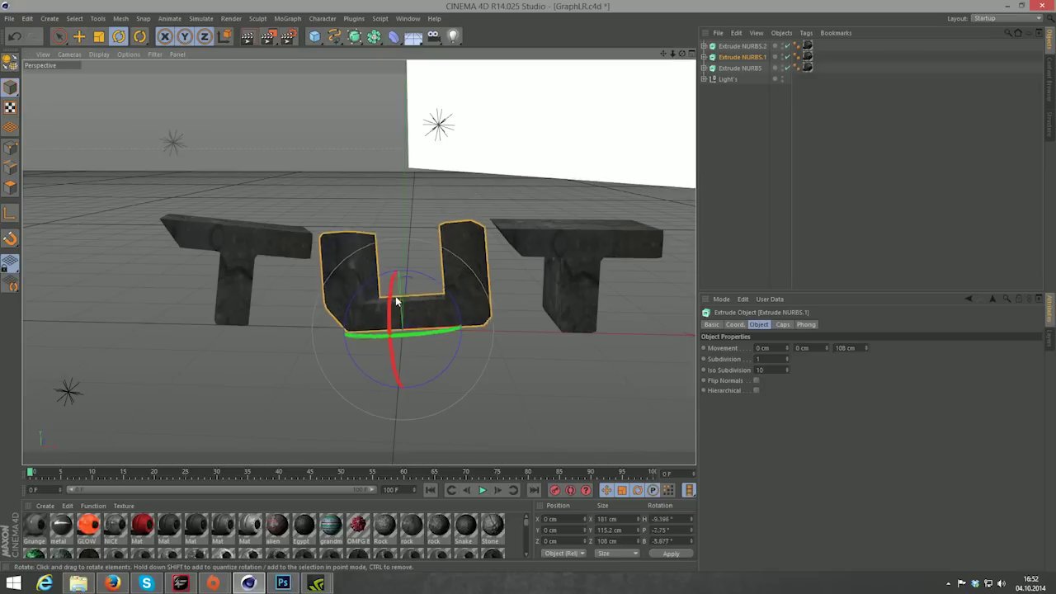
{"action": "mouse_move", "coordinate": [489, 263]}
{"action": "left_mouse_down"}
{"action": "mouse_move", "coordinate": [452, 337]}
{"action": "mouse_move", "coordinate": [401, 318]}
{"action": "left_mouse_up"}
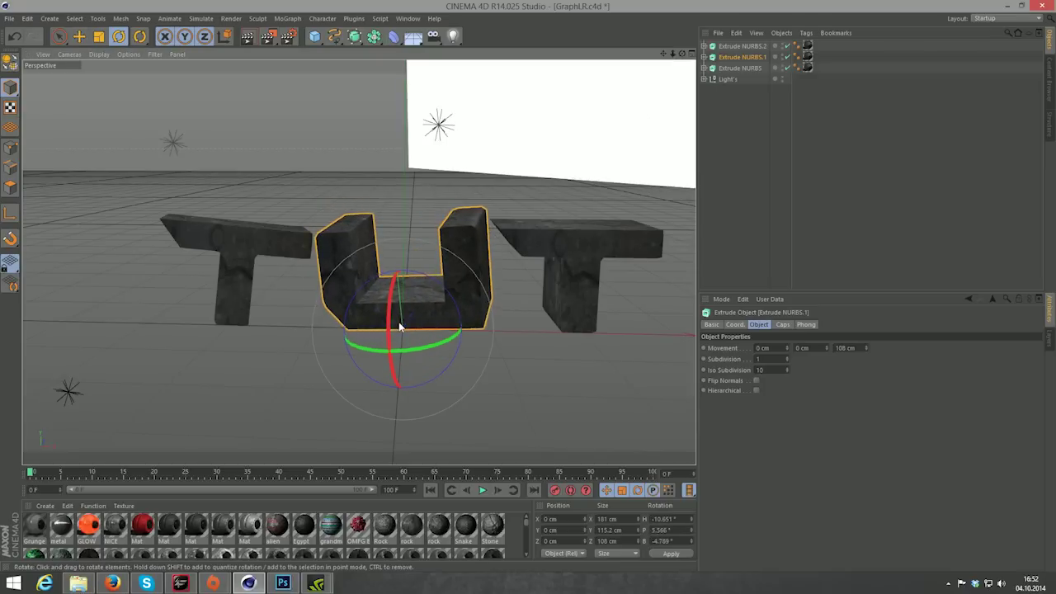
{"action": "left_click", "coordinate": [742, 46]}
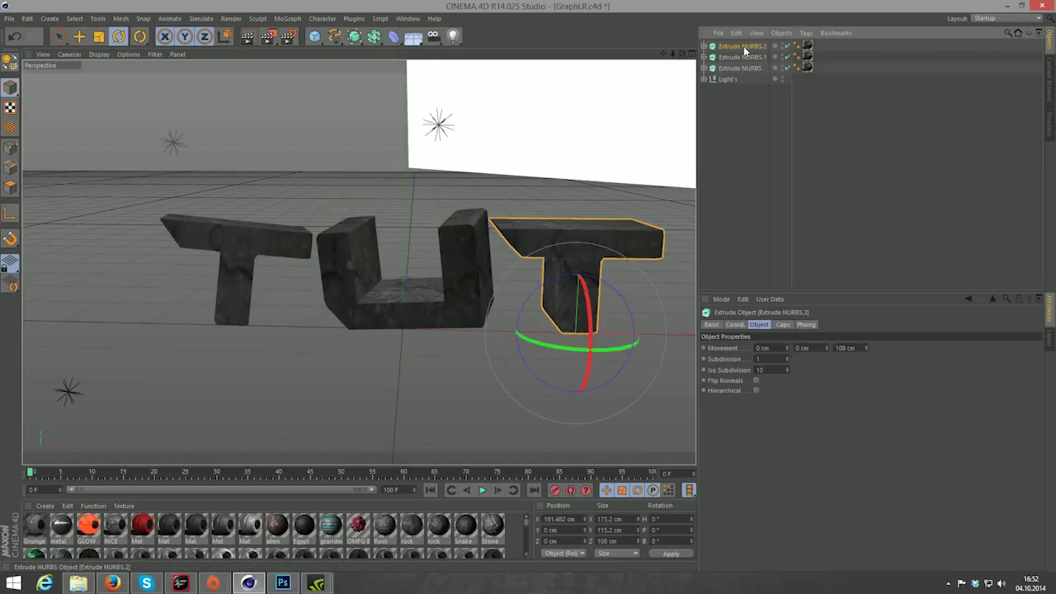
{"action": "mouse_move", "coordinate": [615, 325]}
{"action": "left_mouse_down"}
{"action": "mouse_move", "coordinate": [648, 321]}
{"action": "mouse_move", "coordinate": [627, 318]}
{"action": "left_mouse_up"}
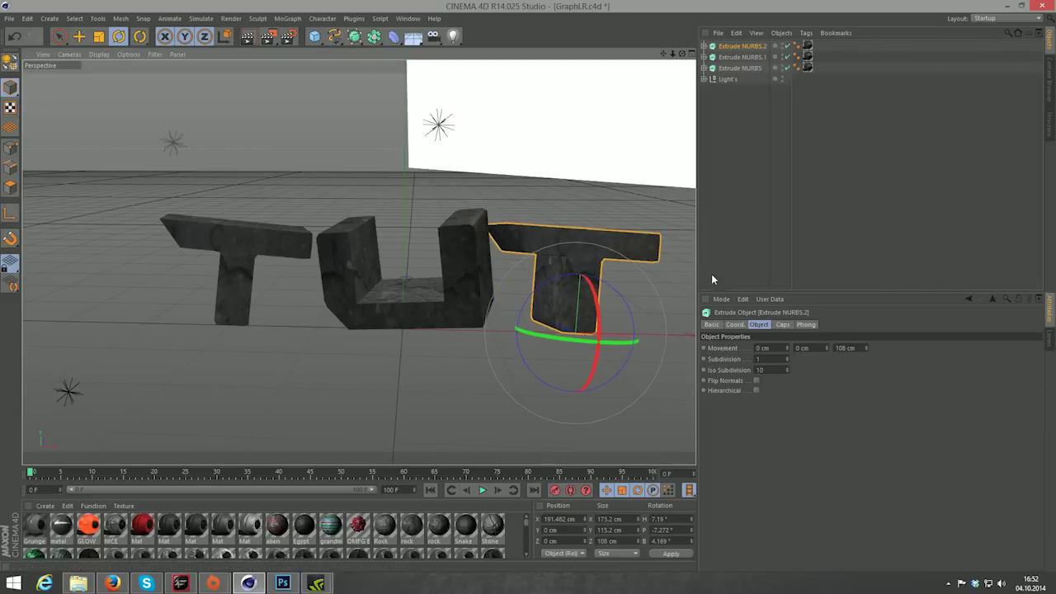
{"action": "left_click", "coordinate": [711, 274]}
{"action": "left_click_drag", "start_coordinate": [662, 53], "coordinate": [610, 48]}
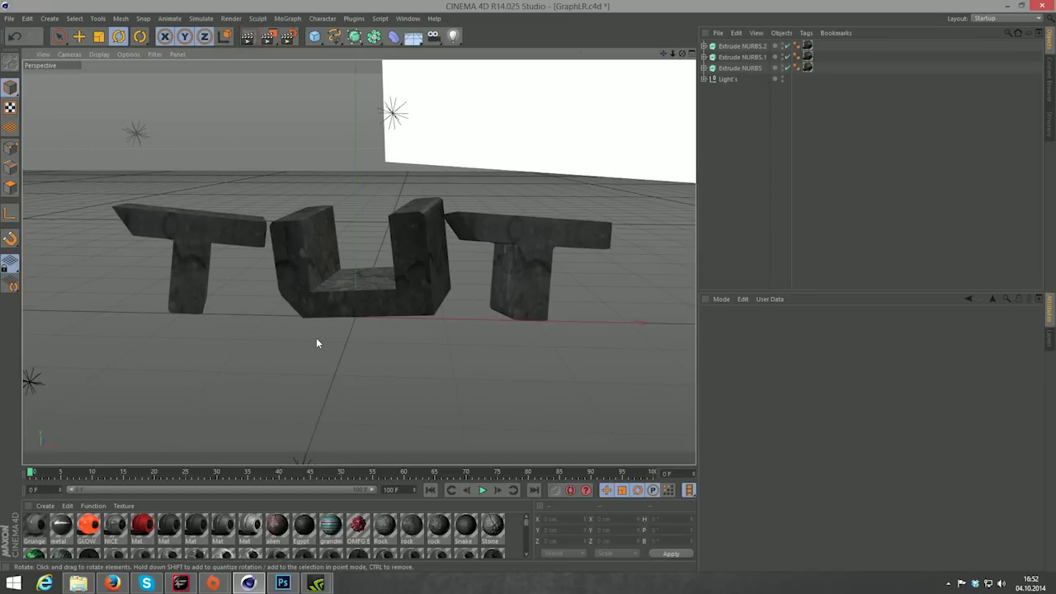
Step: Test-render the tilted letters, then select all three letter extrusions together
{"action": "key", "text": "ctrl+r"}
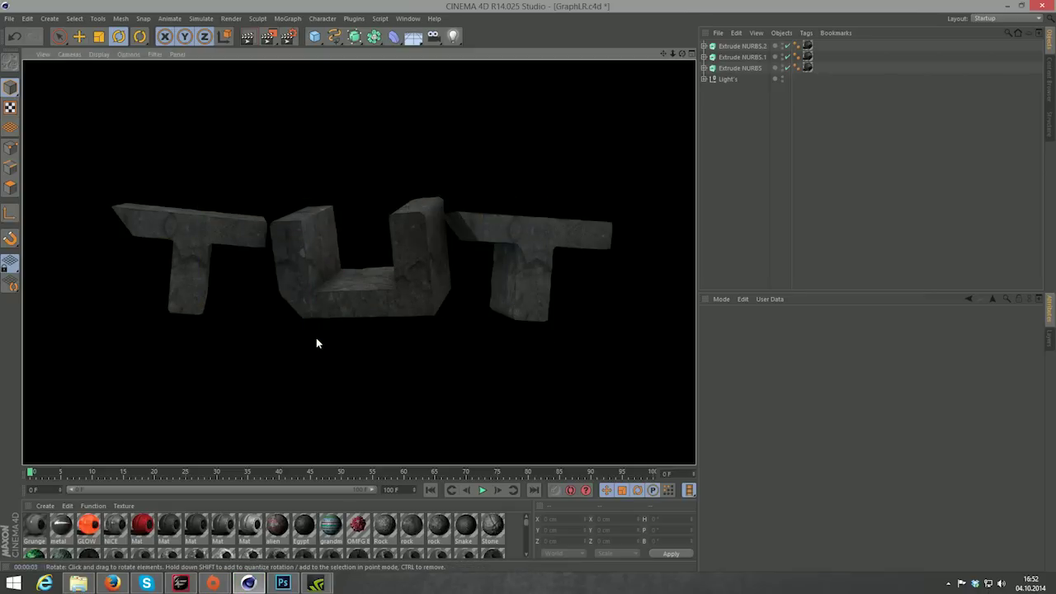
{"action": "left_click", "coordinate": [721, 226]}
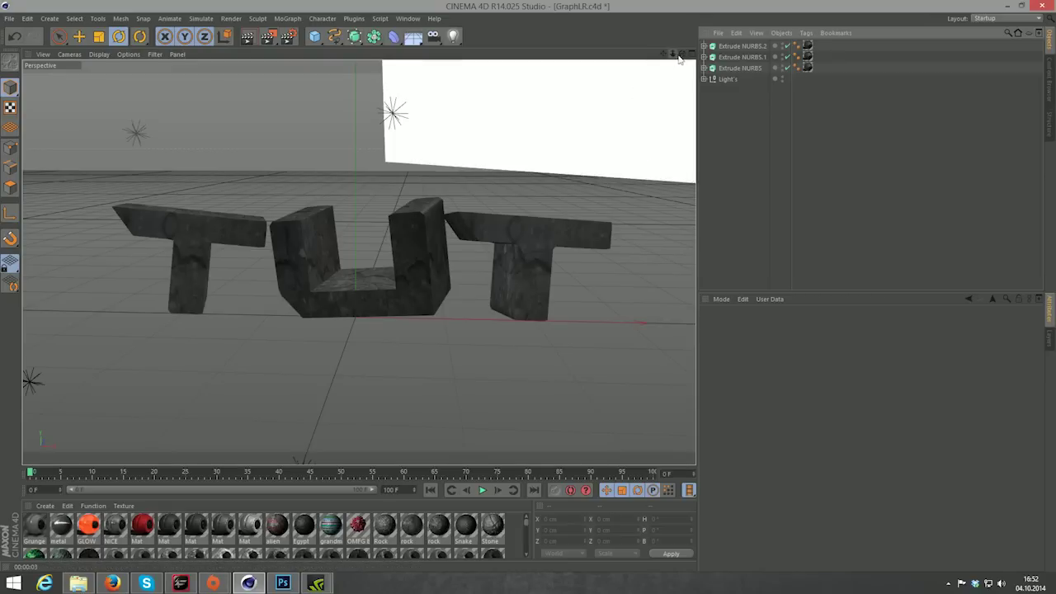
{"action": "mouse_move", "coordinate": [681, 53]}
{"action": "left_mouse_down"}
{"action": "mouse_move", "coordinate": [358, 262]}
{"action": "mouse_move", "coordinate": [611, 172]}
{"action": "left_mouse_up"}
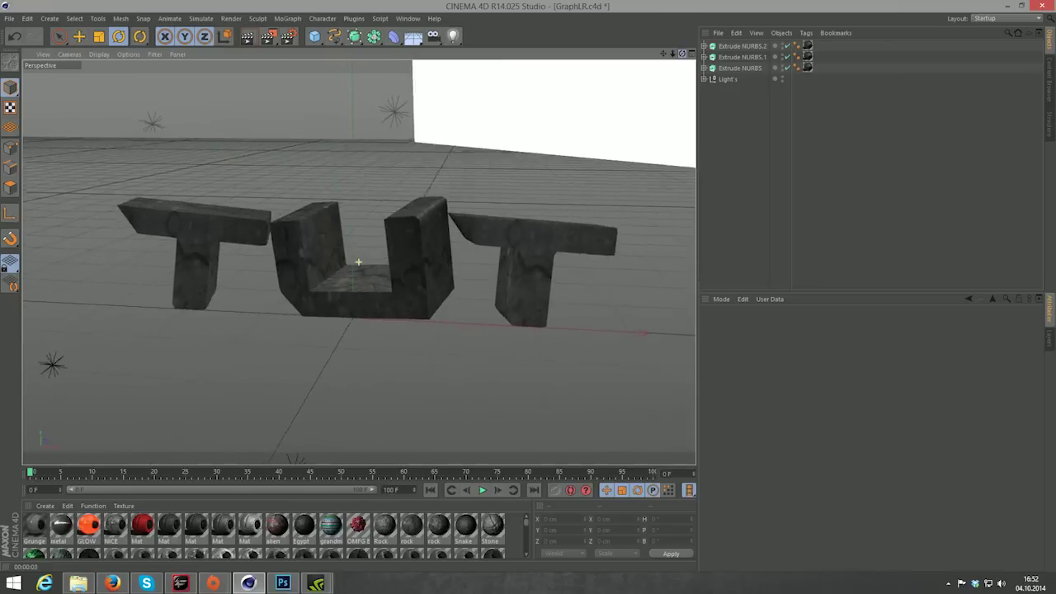
{"action": "left_click", "coordinate": [741, 67]}
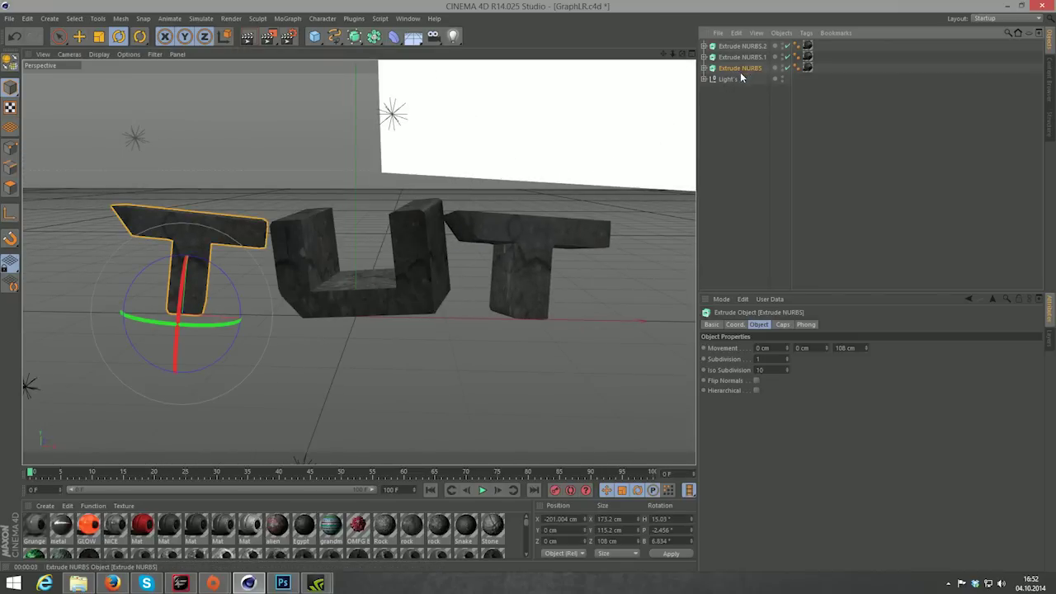
{"action": "left_click", "coordinate": [743, 46], "text": "shift"}
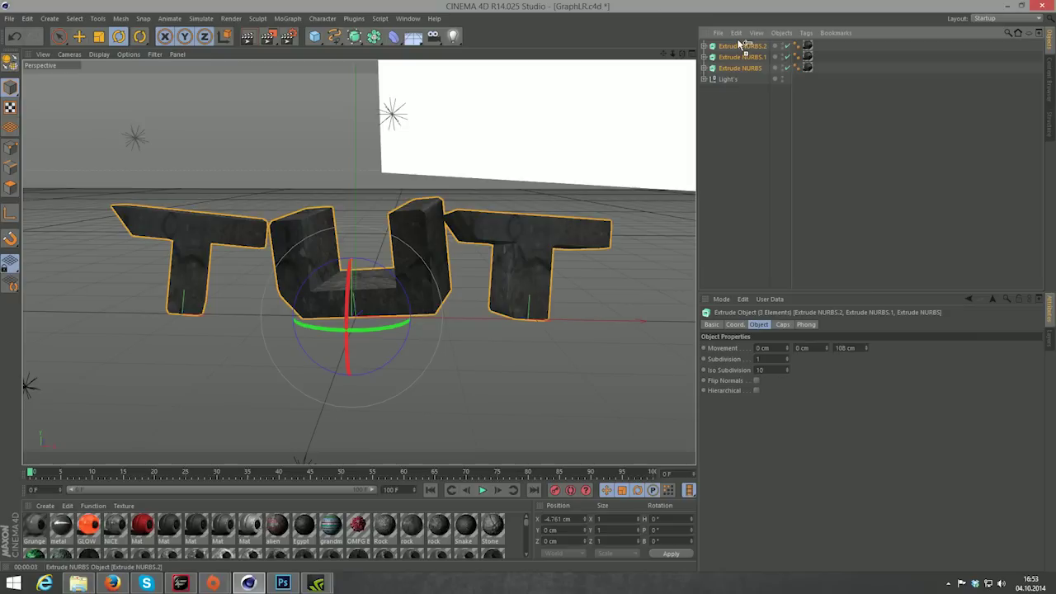
Step: Copy the three letter extrusions and add three Atom Array objects
{"action": "left_click_drag", "start_coordinate": [740, 43], "coordinate": [751, 48]}
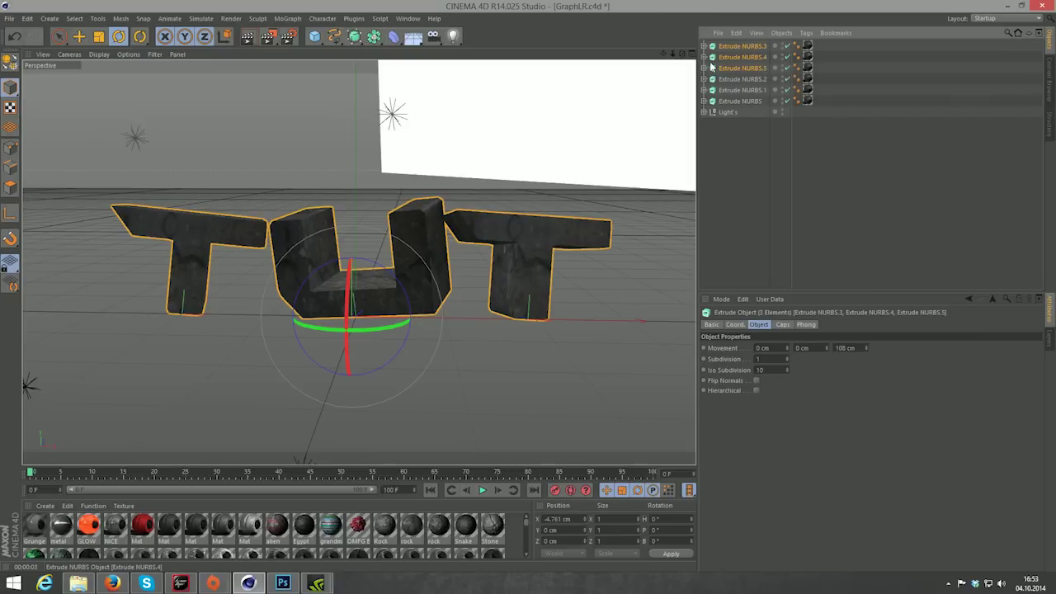
{"action": "left_click", "coordinate": [373, 37]}
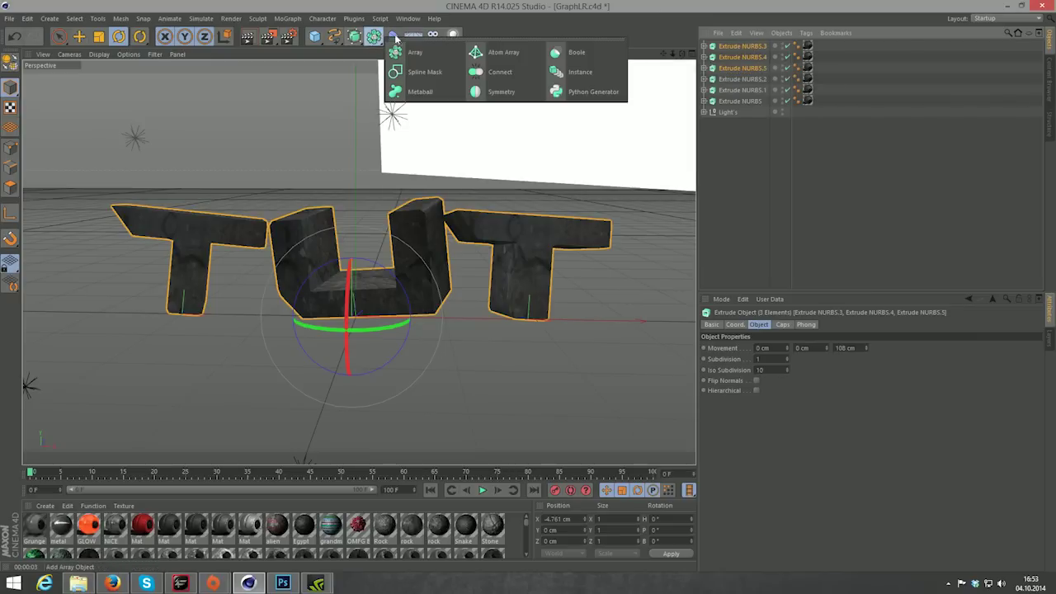
{"action": "left_click", "coordinate": [496, 53]}
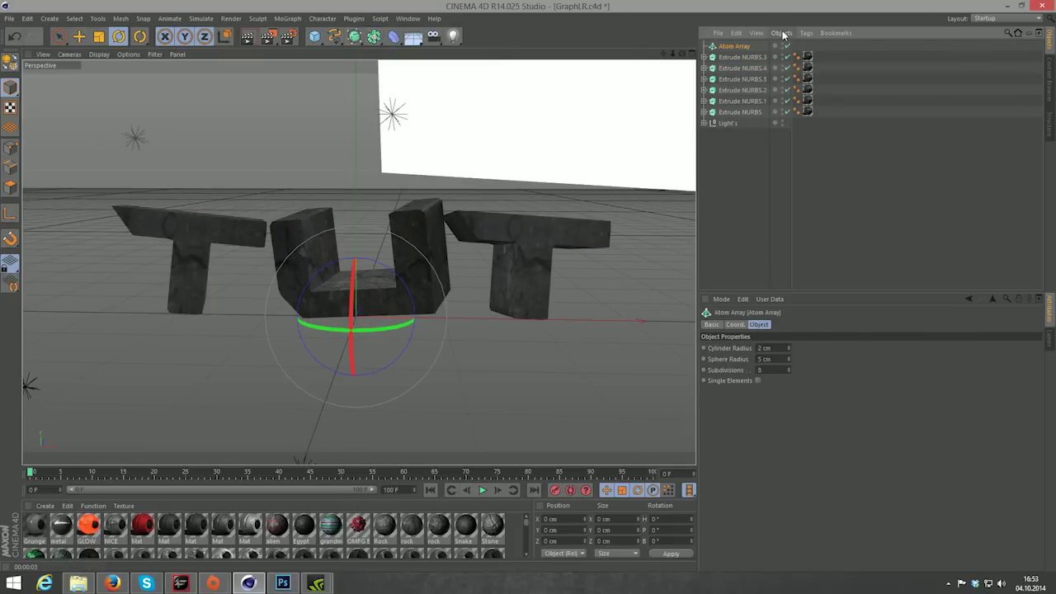
{"action": "key", "text": "ctrl+c"}
{"action": "key", "text": "ctrl+v"}
{"action": "key", "text": "ctrl+v"}
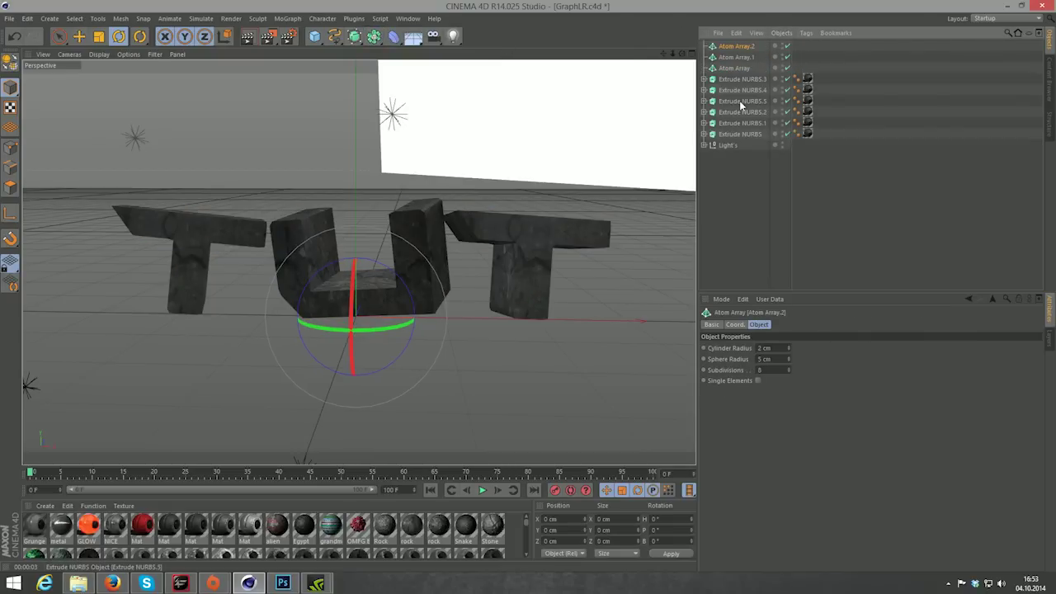
Step: Place each letter copy inside its own Atom Array and collapse the hierarchies
{"action": "left_click", "coordinate": [739, 101]}
{"action": "double_click", "coordinate": [769, 101]}
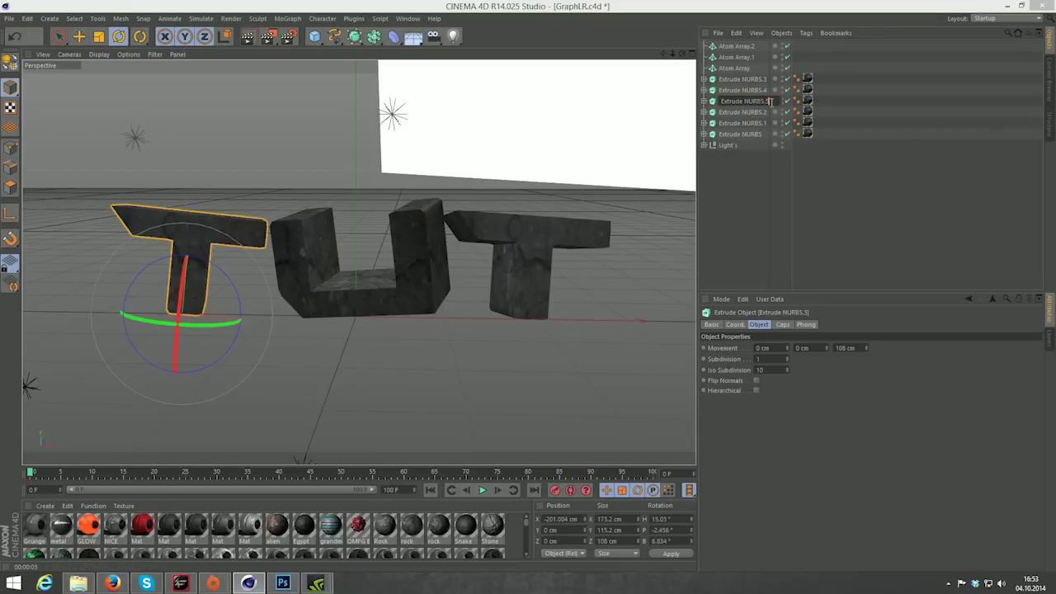
{"action": "left_click", "coordinate": [718, 103]}
{"action": "left_click_drag", "start_coordinate": [736, 68], "coordinate": [737, 68]}
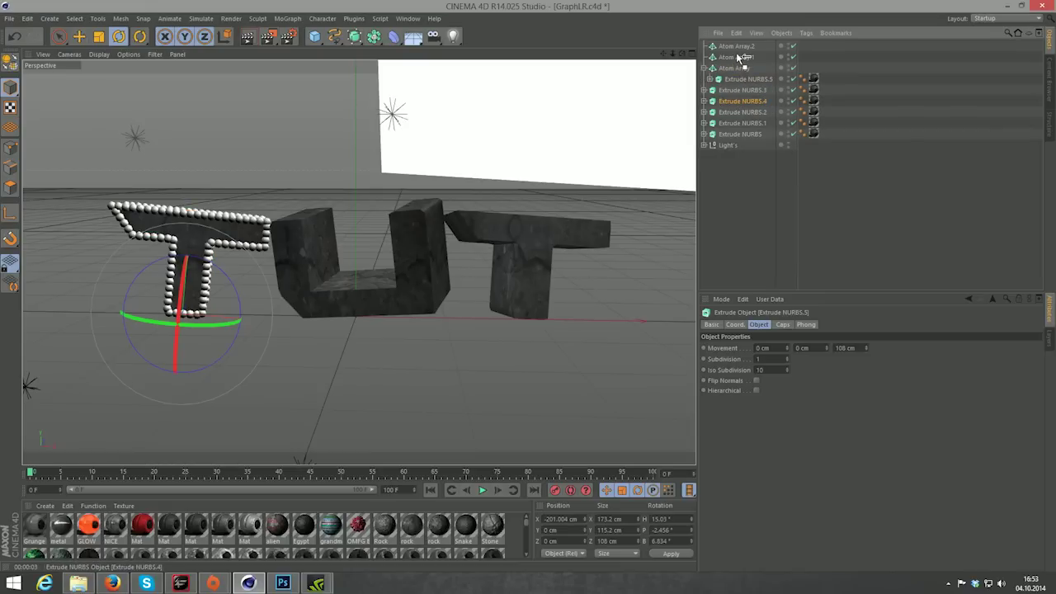
{"action": "left_click_drag", "start_coordinate": [740, 58], "coordinate": [717, 51]}
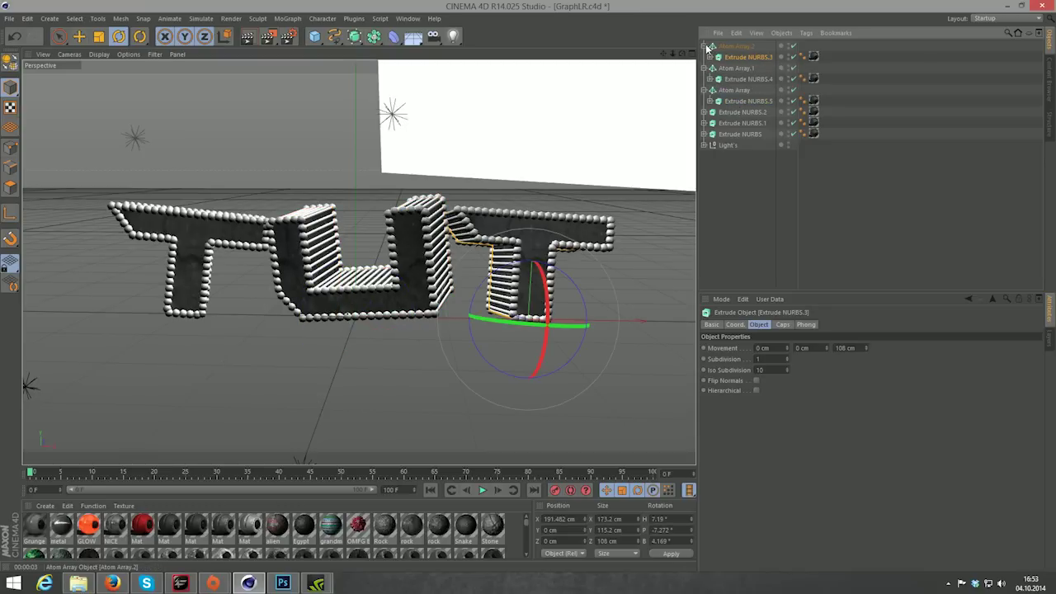
{"action": "left_click", "coordinate": [704, 46]}
{"action": "left_click", "coordinate": [703, 57]}
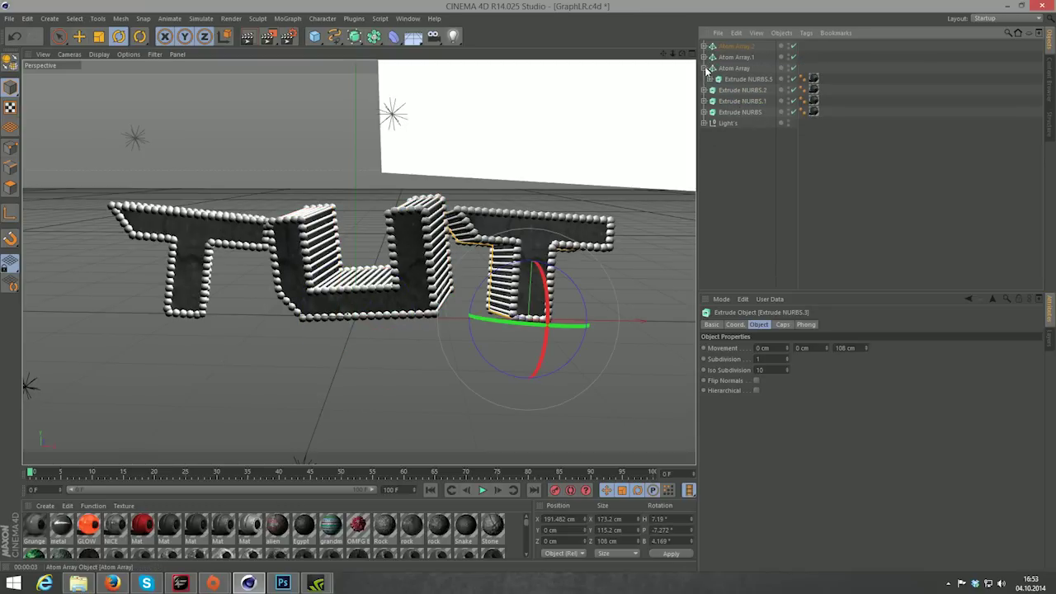
{"action": "left_click", "coordinate": [704, 68]}
{"action": "left_click", "coordinate": [714, 153]}
Step: Select all three Atom Arrays, lower their cylinder radius, and test-render
{"action": "left_click_drag", "start_coordinate": [682, 53], "coordinate": [628, 54]}
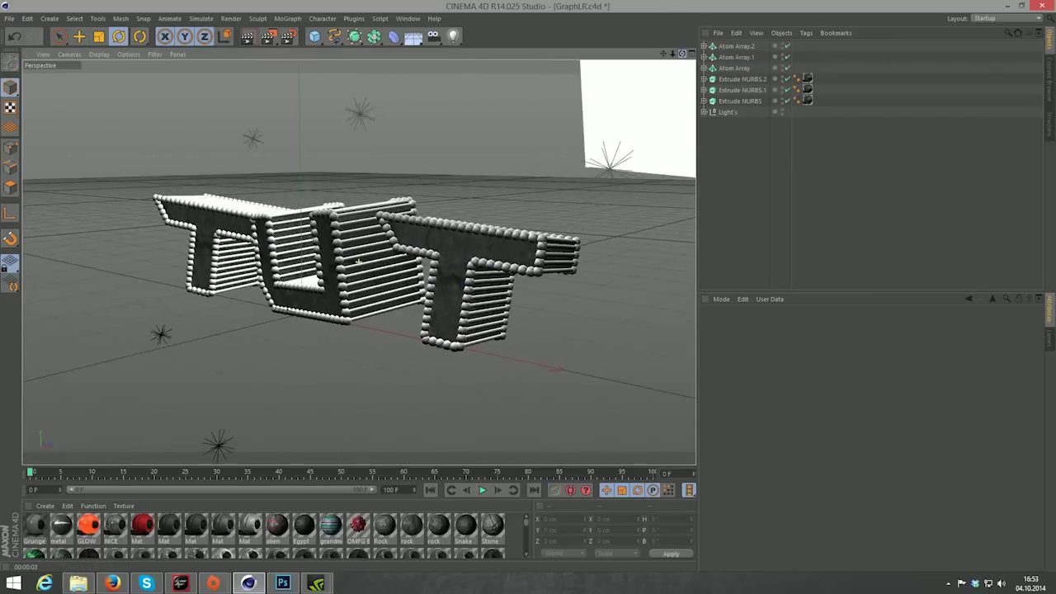
{"action": "mouse_move", "coordinate": [358, 262]}
{"action": "left_mouse_down"}
{"action": "mouse_move", "coordinate": [272, 272]}
{"action": "mouse_move", "coordinate": [359, 262]}
{"action": "left_mouse_up"}
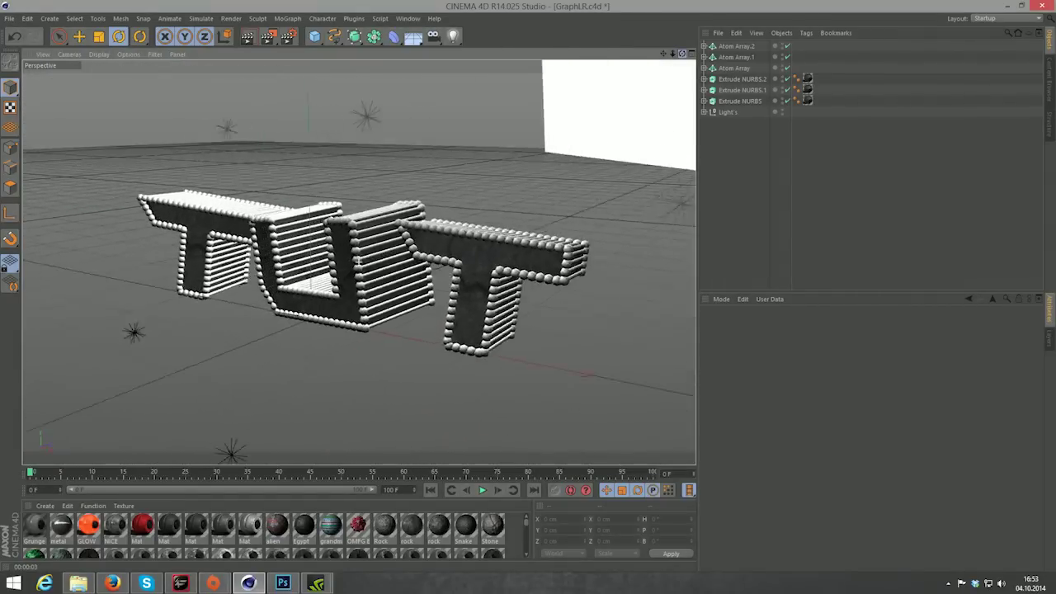
{"action": "left_click_drag", "start_coordinate": [359, 262], "coordinate": [429, 262]}
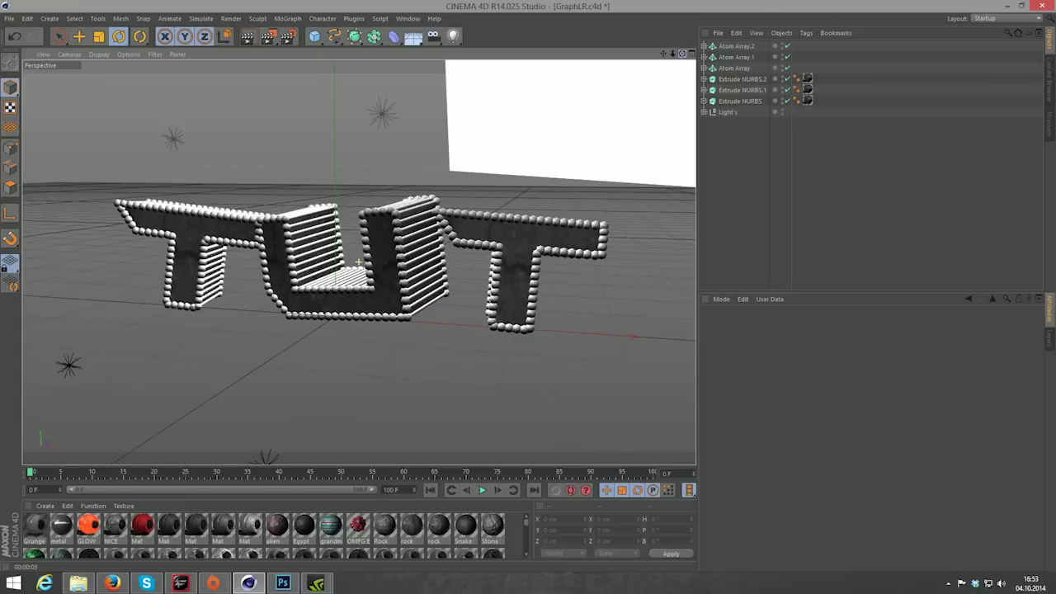
{"action": "left_click", "coordinate": [741, 47]}
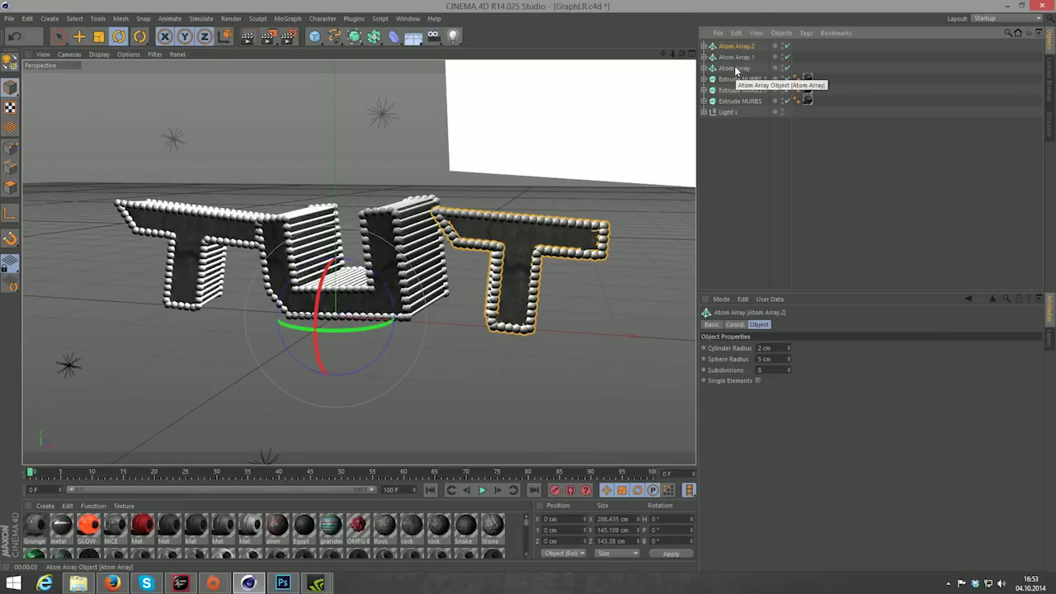
{"action": "left_click", "coordinate": [736, 69], "text": "shift"}
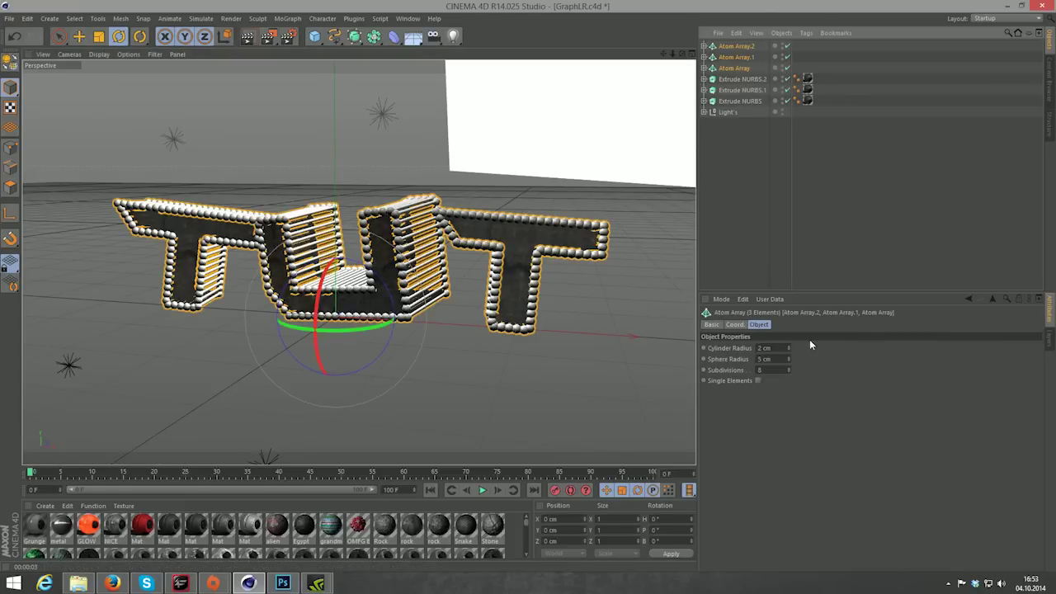
{"action": "left_click_drag", "start_coordinate": [788, 345], "coordinate": [791, 334]}
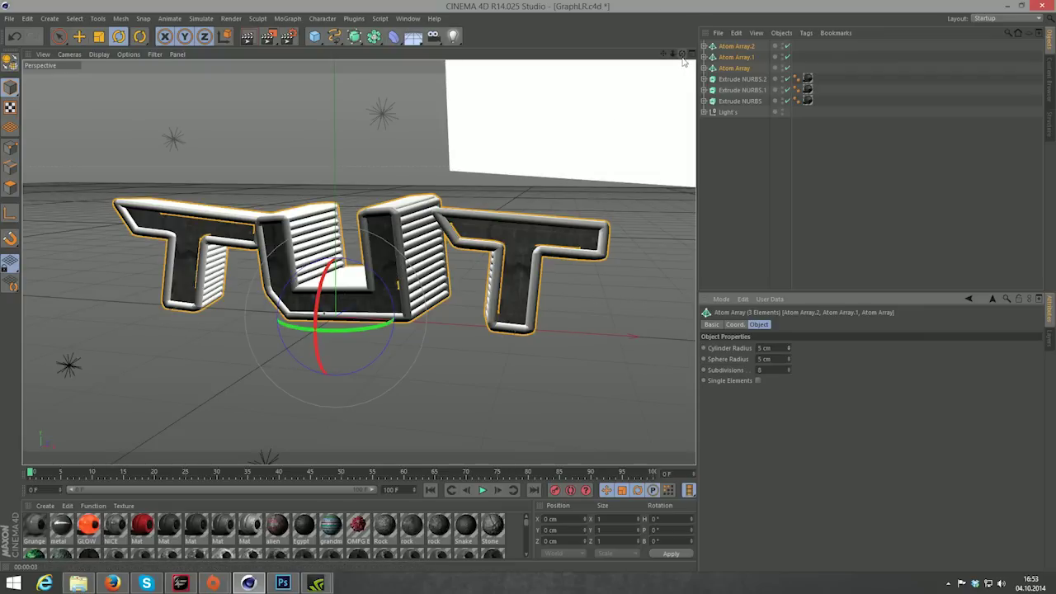
{"action": "key", "text": "ctrl+r"}
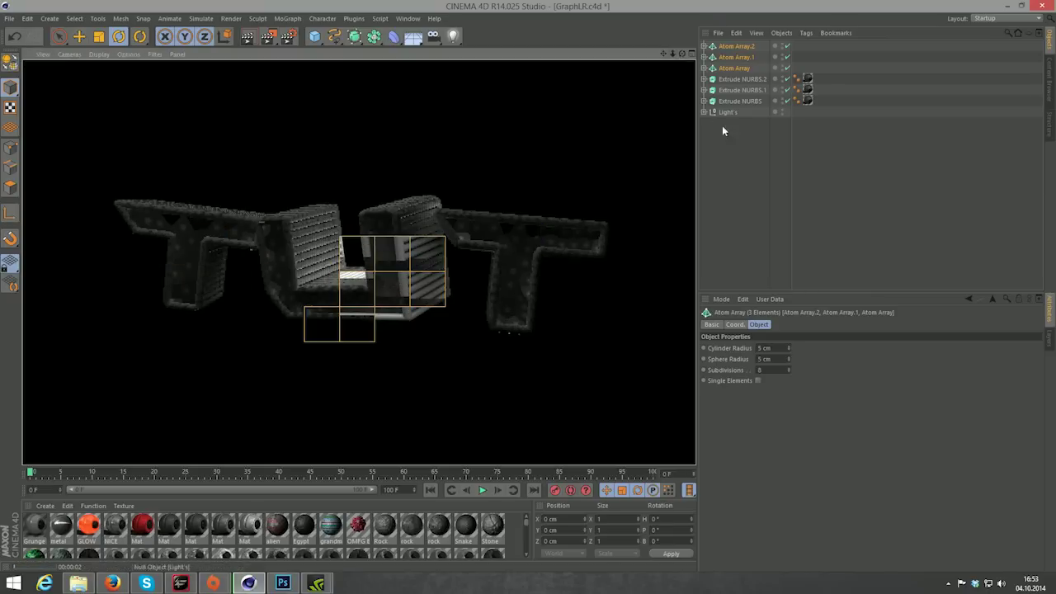
Step: Shrink cylinder and sphere radius to about 1.41 cm and test-render again
{"action": "left_click", "coordinate": [788, 361]}
{"action": "left_click_drag", "start_coordinate": [789, 359], "coordinate": [789, 388]}
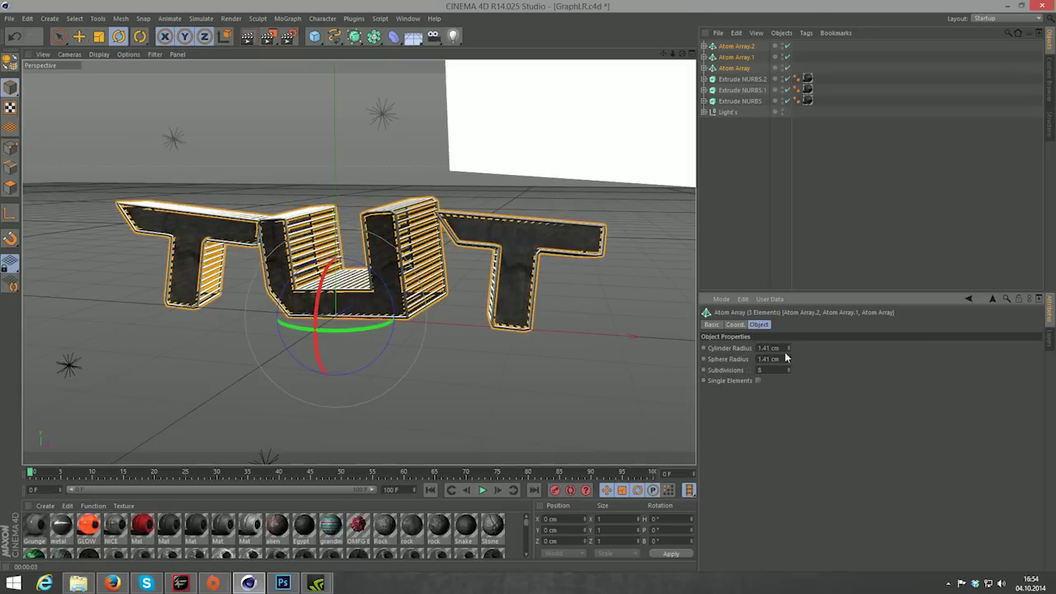
{"action": "left_click", "coordinate": [745, 240]}
{"action": "left_click_drag", "start_coordinate": [685, 58], "coordinate": [627, 75]}
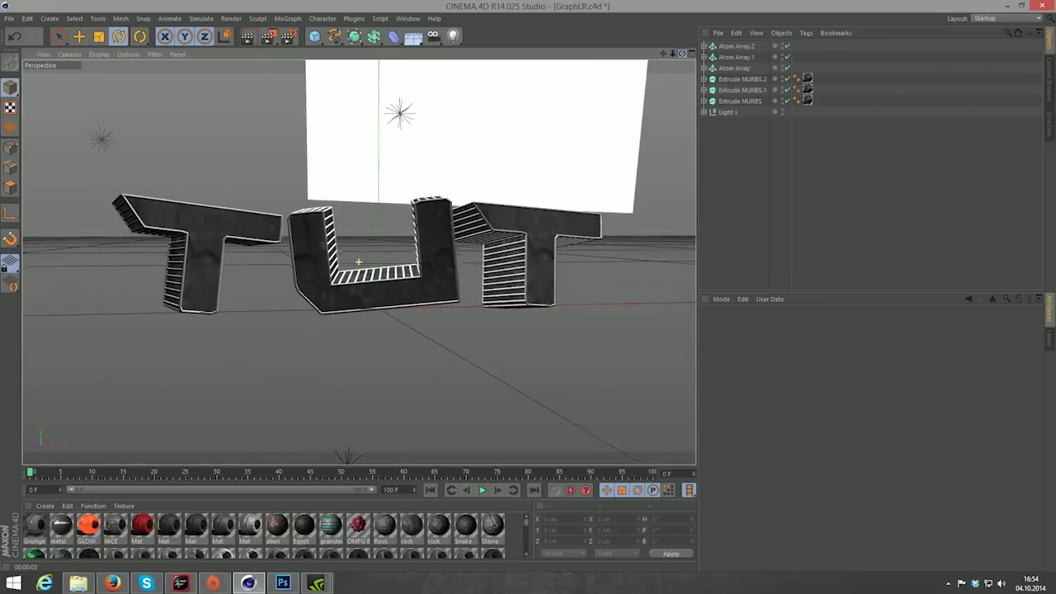
{"action": "left_click", "coordinate": [254, 38]}
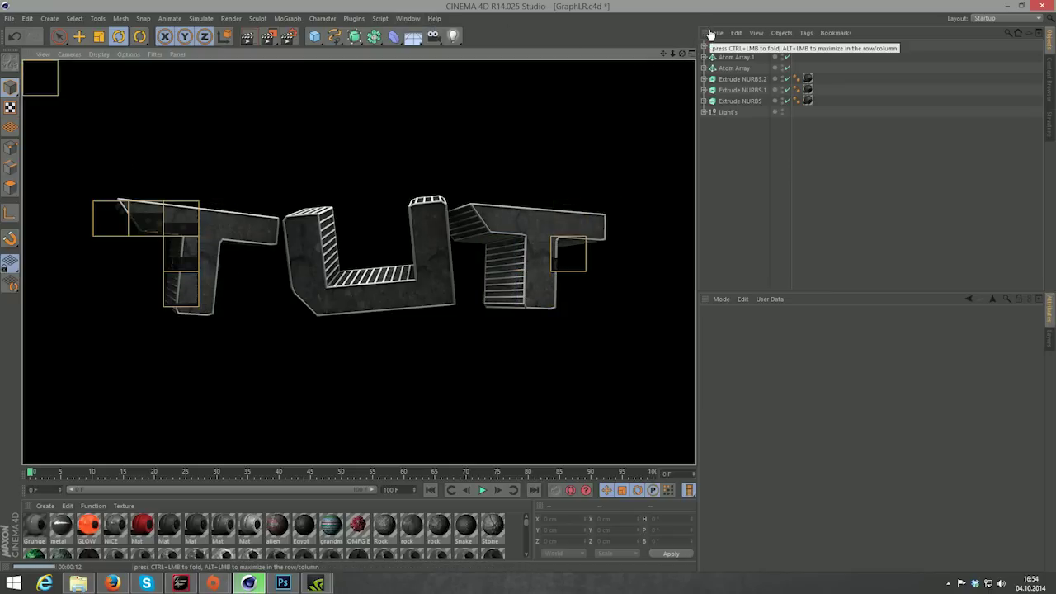
{"action": "mouse_move", "coordinate": [682, 52]}
{"action": "left_mouse_down"}
{"action": "mouse_move", "coordinate": [652, 83]}
{"action": "mouse_move", "coordinate": [536, 87]}
{"action": "left_mouse_up"}
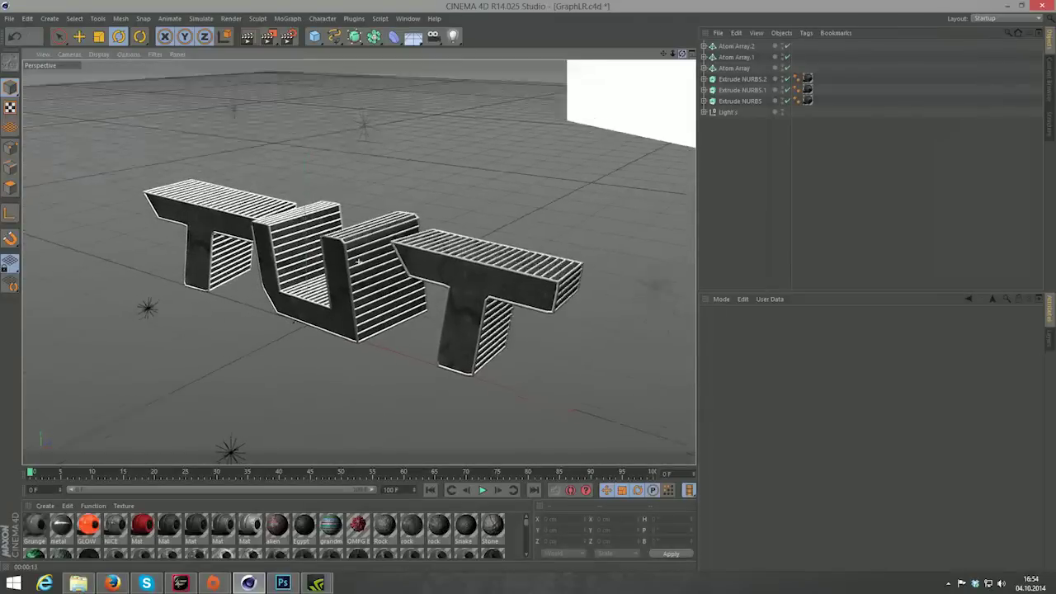
Step: Select the three letter copies and paste a duplicate set of them
{"action": "left_click_drag", "start_coordinate": [536, 86], "coordinate": [701, 62]}
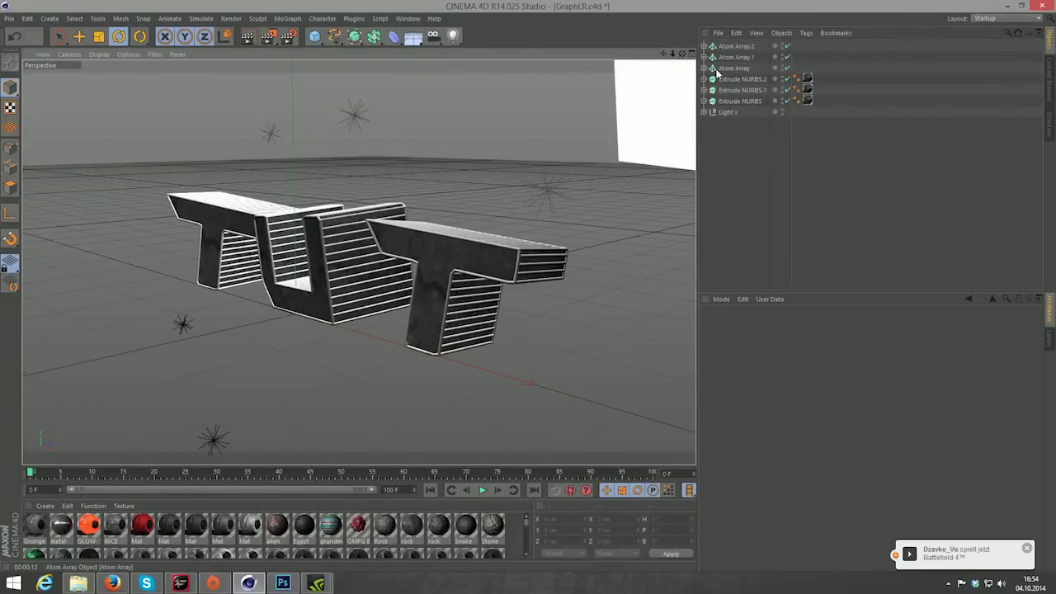
{"action": "left_click", "coordinate": [731, 80]}
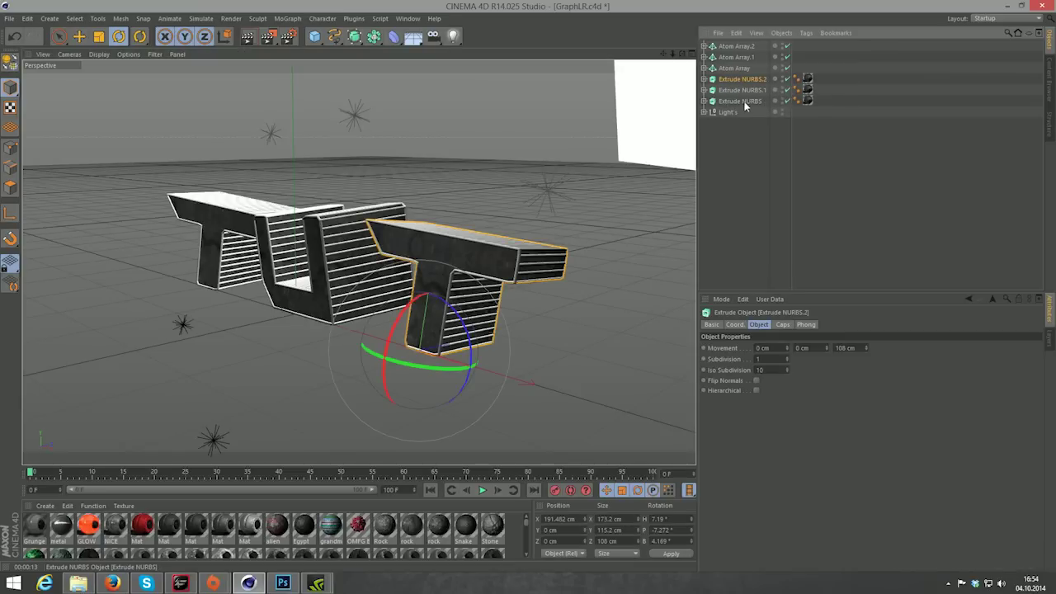
{"action": "left_click", "coordinate": [737, 102]}
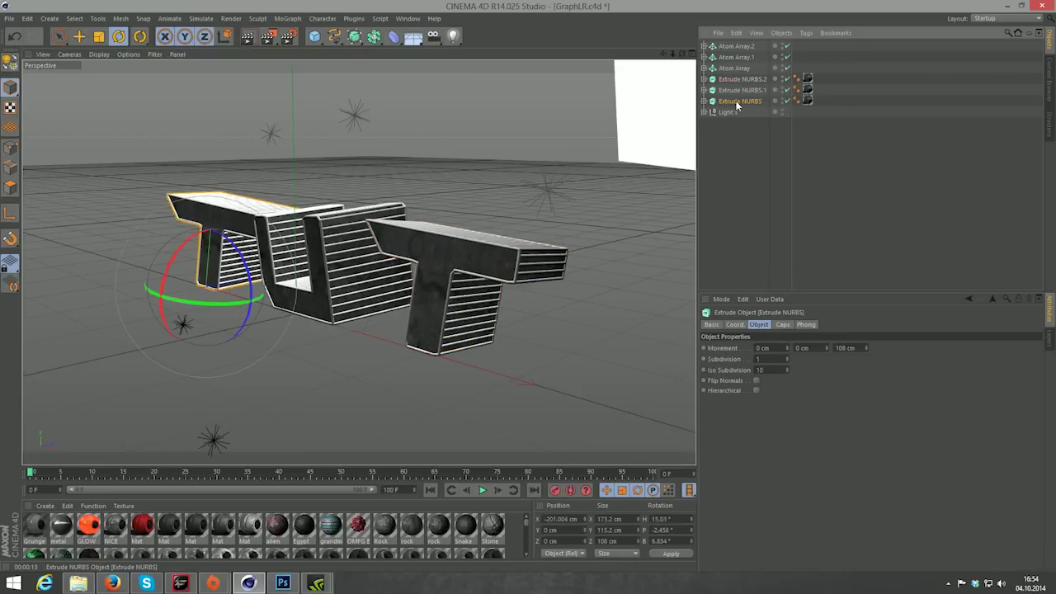
{"action": "left_click", "coordinate": [739, 79], "text": "ctrl"}
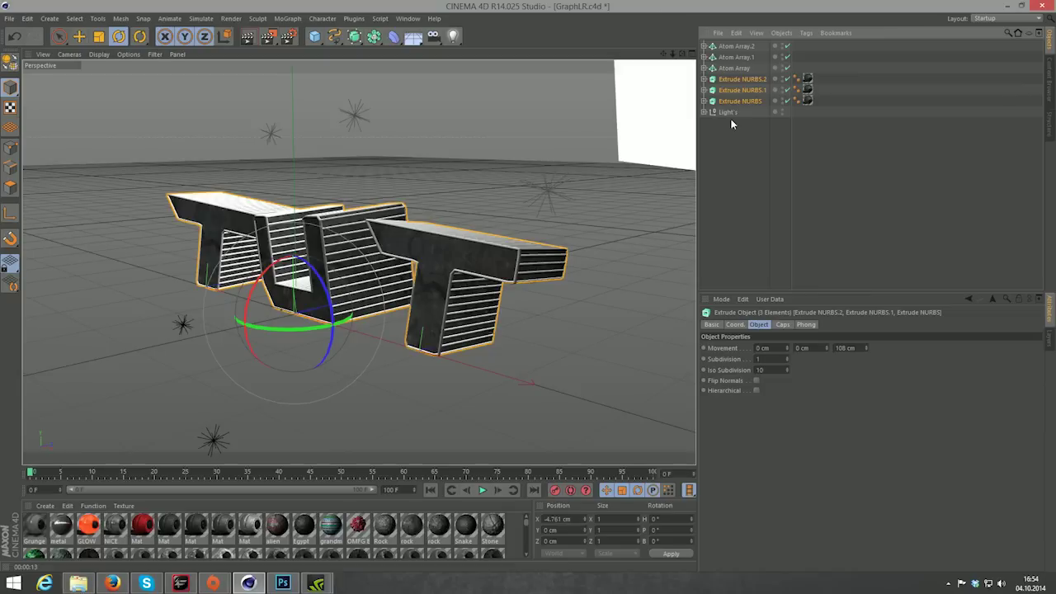
{"action": "key", "text": "ctrl+v"}
{"action": "left_click", "coordinate": [741, 112]}
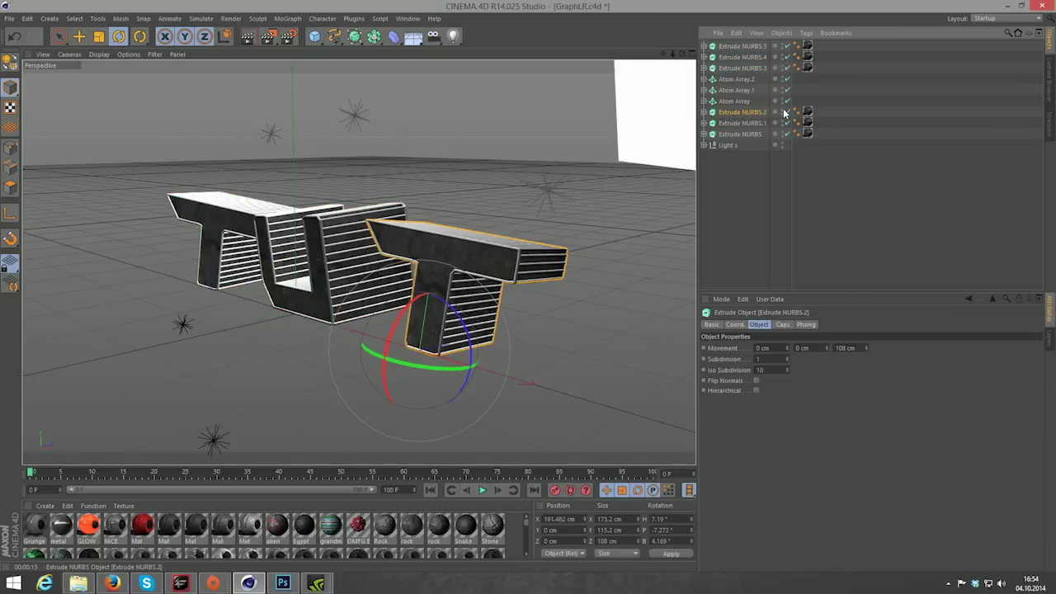
{"action": "left_click", "coordinate": [785, 113]}
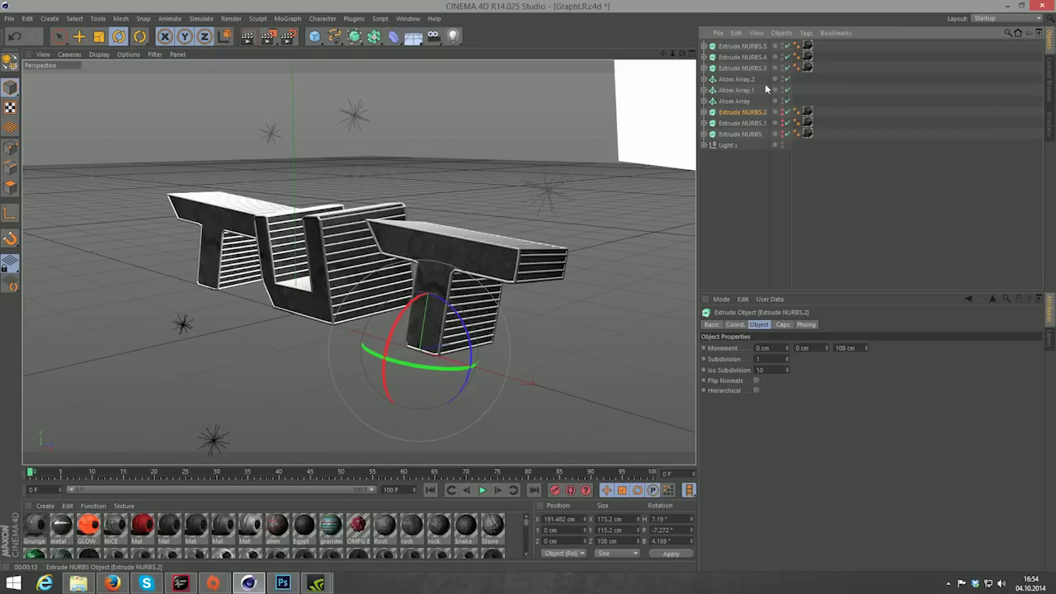
Step: Reselect the letter objects and test-render the viewport
{"action": "left_click", "coordinate": [752, 138]}
{"action": "key", "text": "ctrl+z"}
{"action": "left_click", "coordinate": [749, 134]}
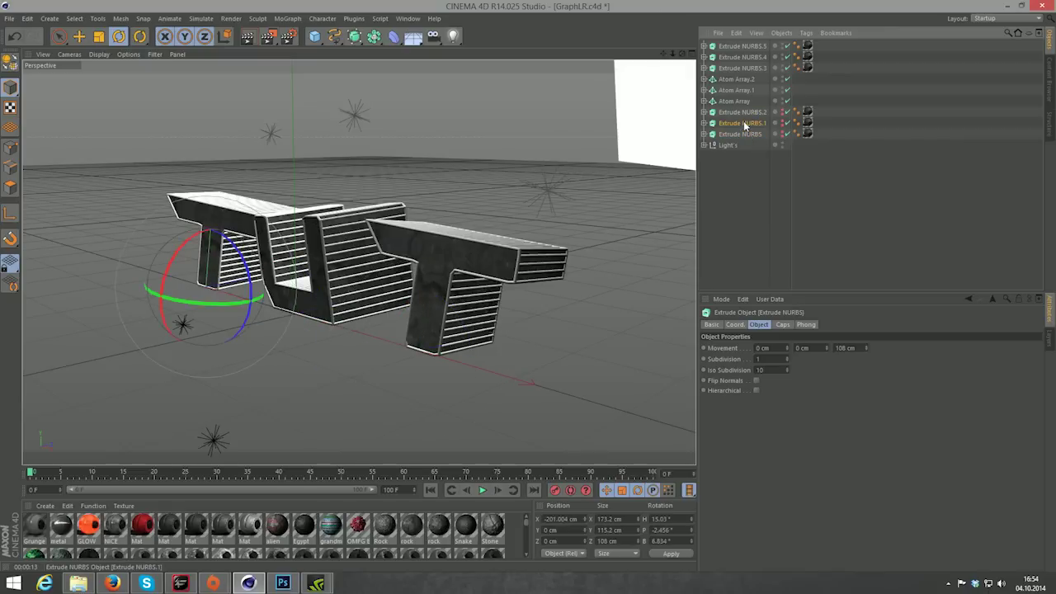
{"action": "left_click", "coordinate": [753, 123]}
{"action": "key", "text": "ctrl+r"}
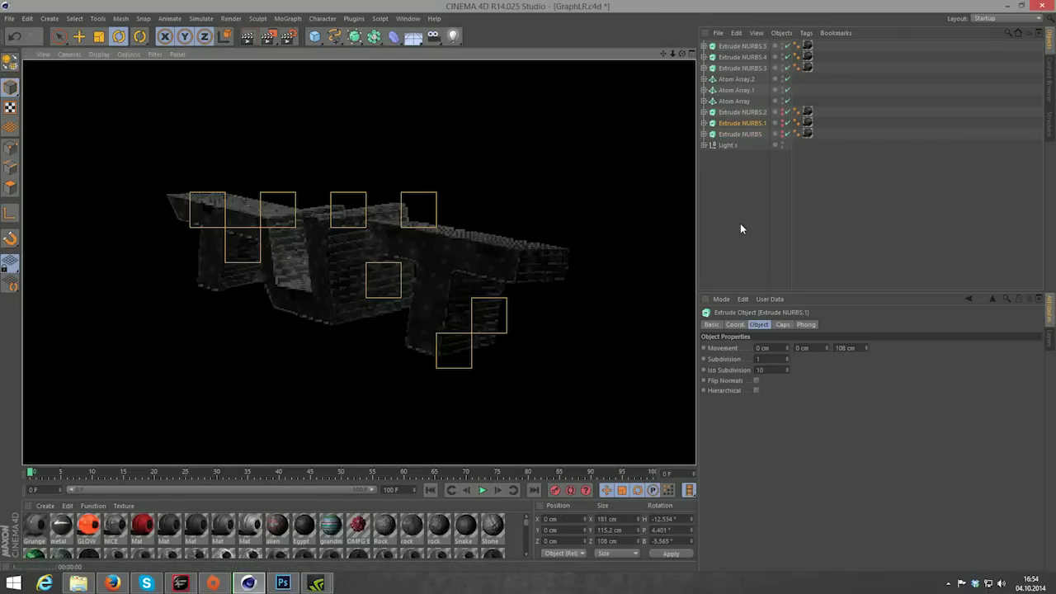
{"action": "left_click", "coordinate": [740, 223]}
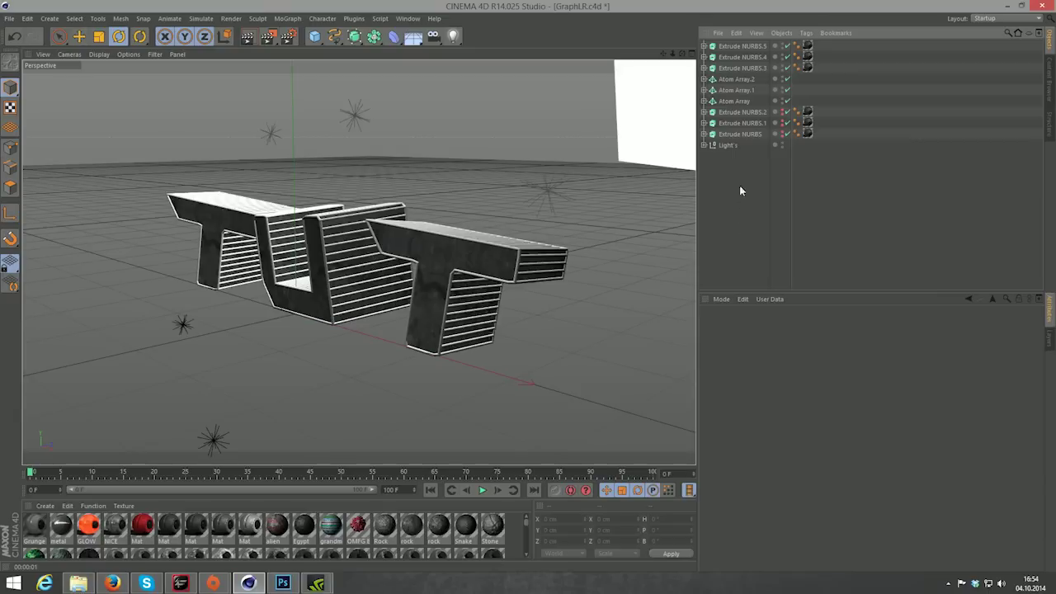
Step: Select Extrude NURBS.3, .4 and .5 and convert them to editable polygons with C
{"action": "left_click", "coordinate": [755, 135]}
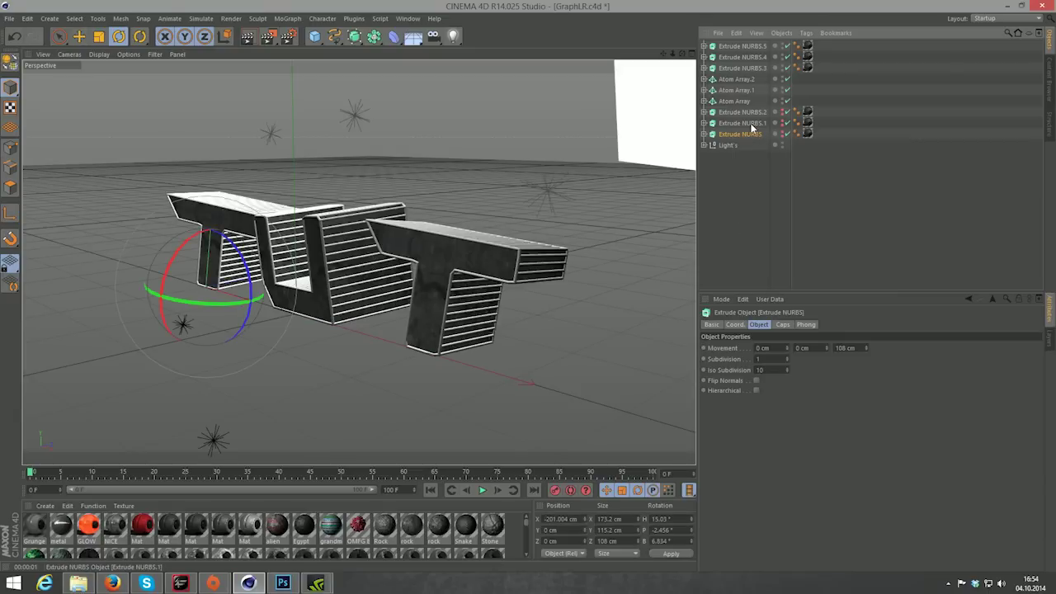
{"action": "left_click_drag", "start_coordinate": [683, 55], "coordinate": [359, 260]}
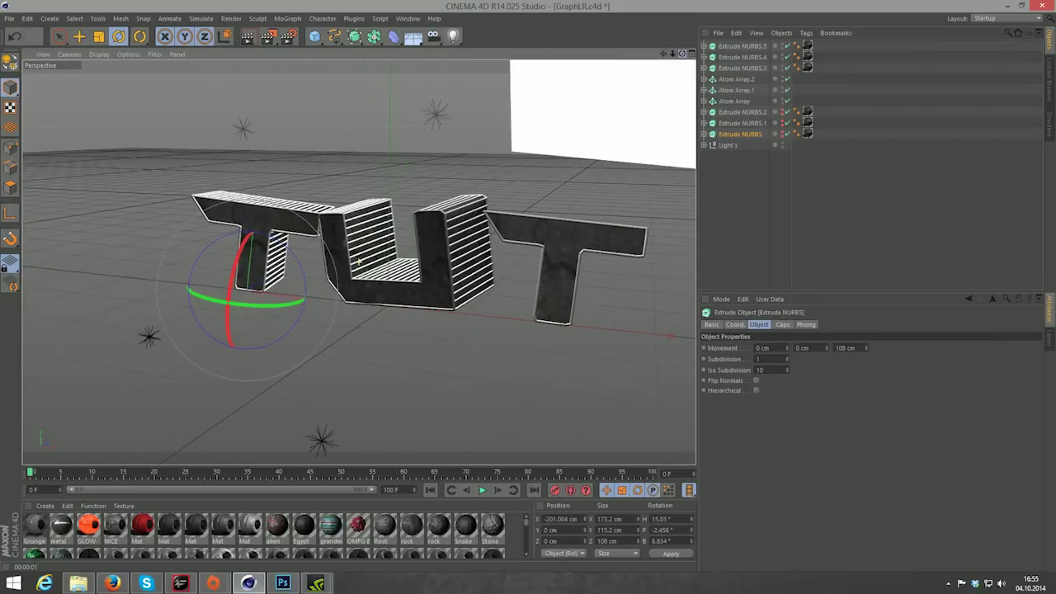
{"action": "mouse_move", "coordinate": [667, 55]}
{"action": "left_mouse_down"}
{"action": "mouse_move", "coordinate": [685, 33]}
{"action": "mouse_move", "coordinate": [644, 41]}
{"action": "mouse_move", "coordinate": [715, 139]}
{"action": "left_mouse_up"}
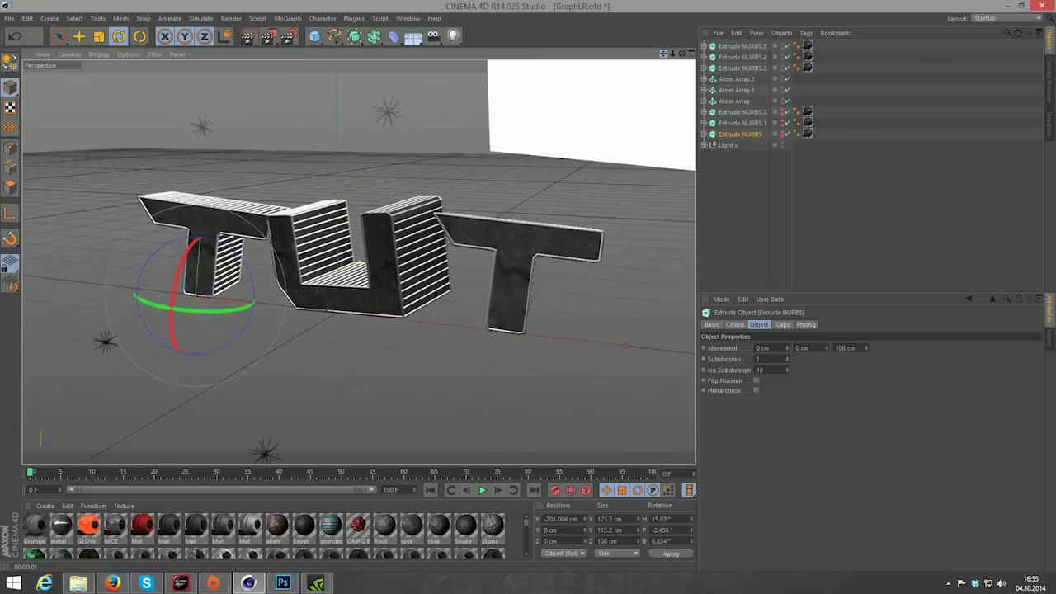
{"action": "left_click", "coordinate": [737, 68]}
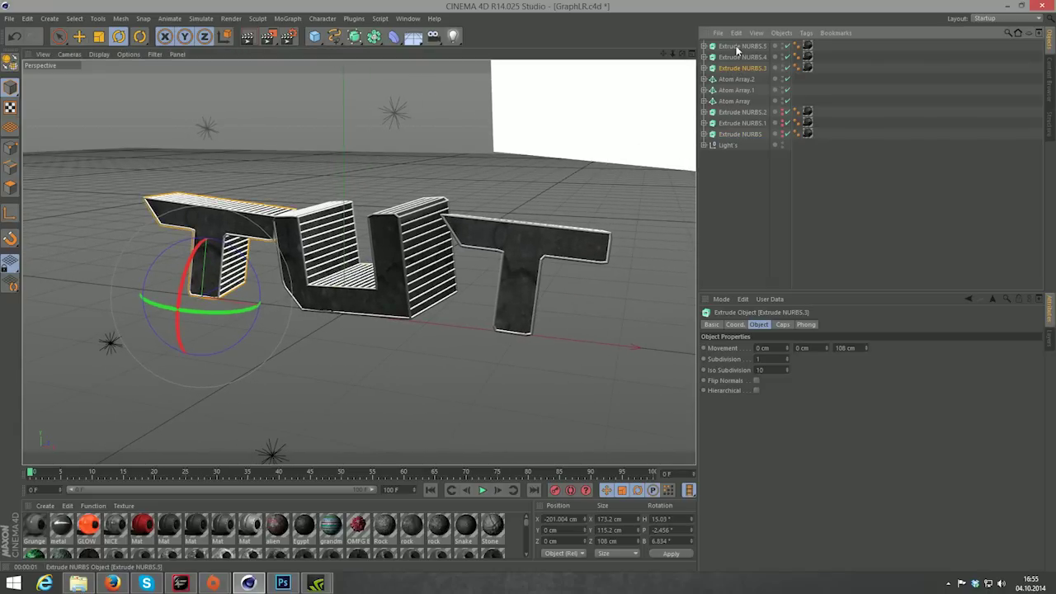
{"action": "left_click", "coordinate": [737, 47]}
{"action": "left_click", "coordinate": [731, 57]}
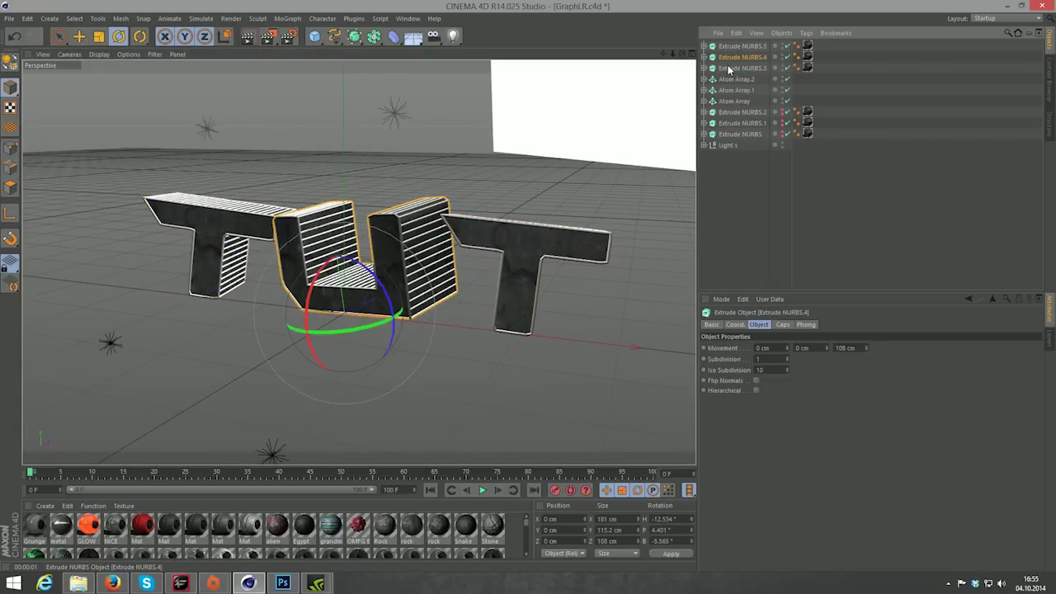
{"action": "left_click", "coordinate": [729, 69]}
{"action": "left_click", "coordinate": [731, 47]}
{"action": "left_click", "coordinate": [725, 69], "text": "shift"}
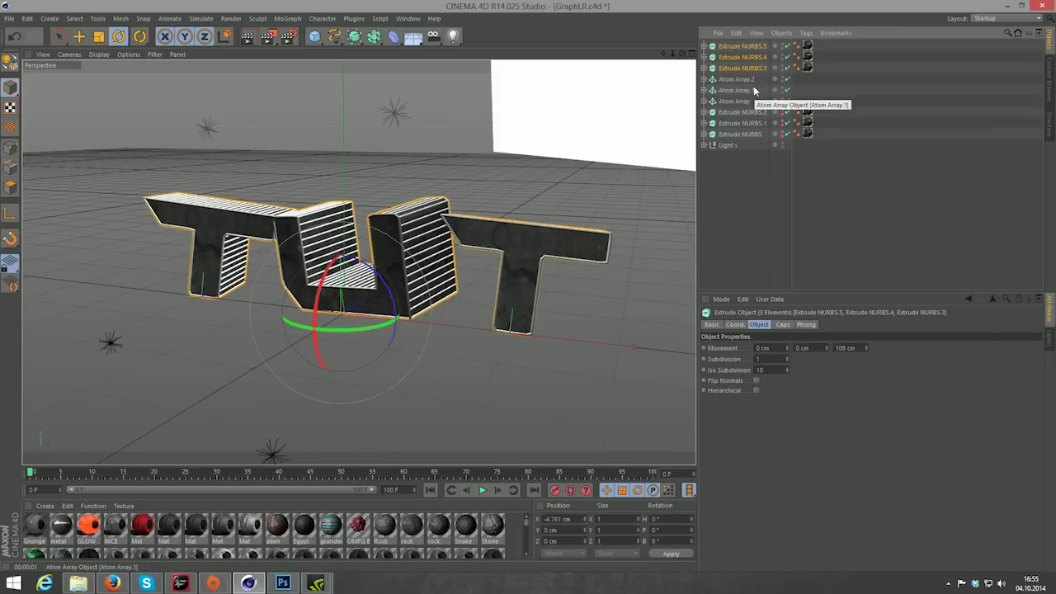
{"action": "key", "text": "c"}
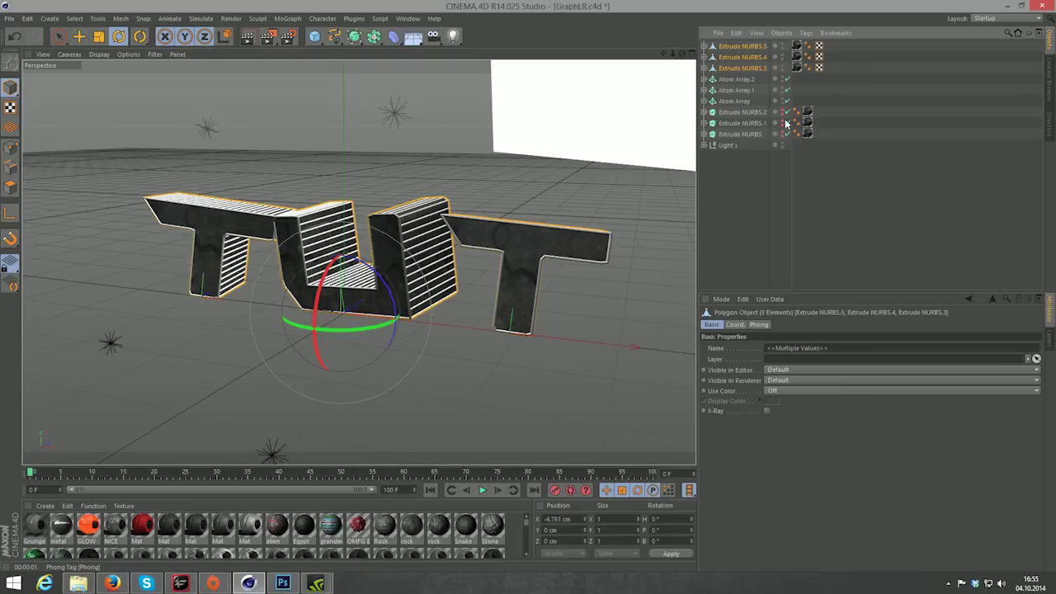
{"action": "left_click", "coordinate": [703, 69]}
{"action": "left_click", "coordinate": [704, 68]}
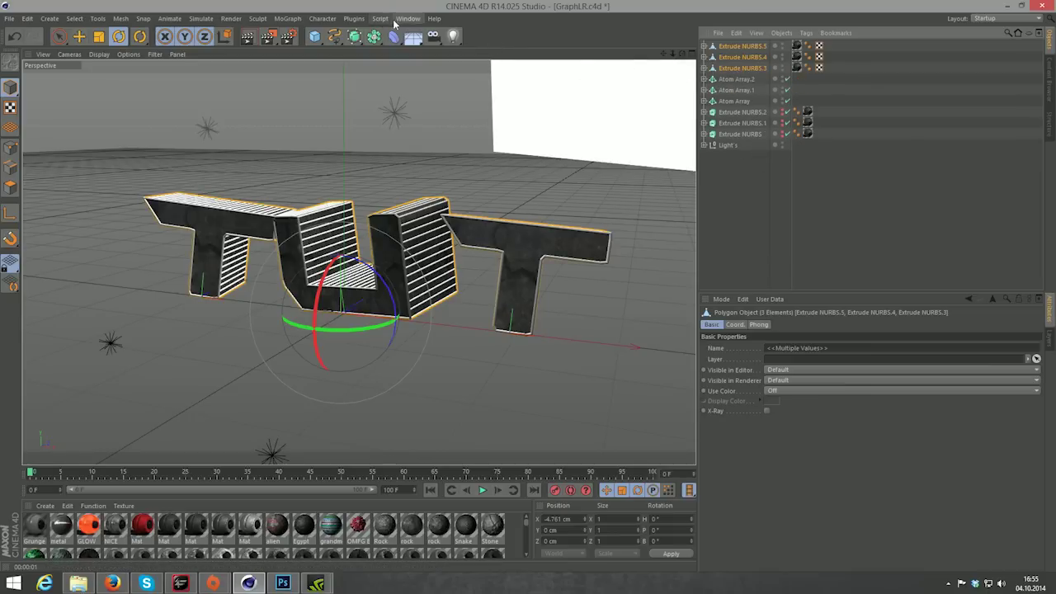
Step: Break the selected letters into 70 pieces with the Thrausi plugin
{"action": "left_click", "coordinate": [360, 18]}
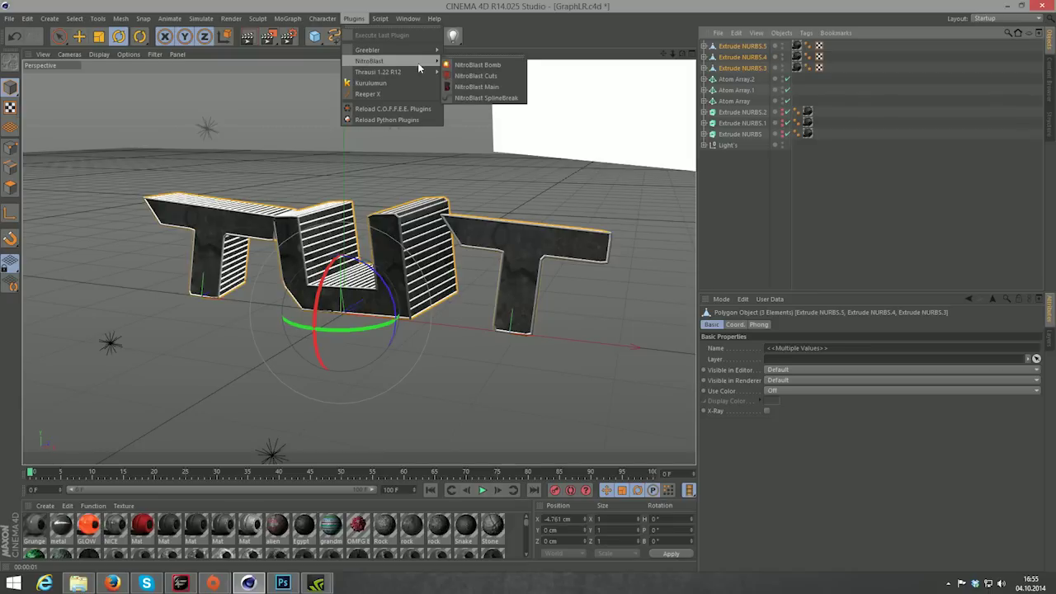
{"action": "mouse_move", "coordinate": [378, 72]}
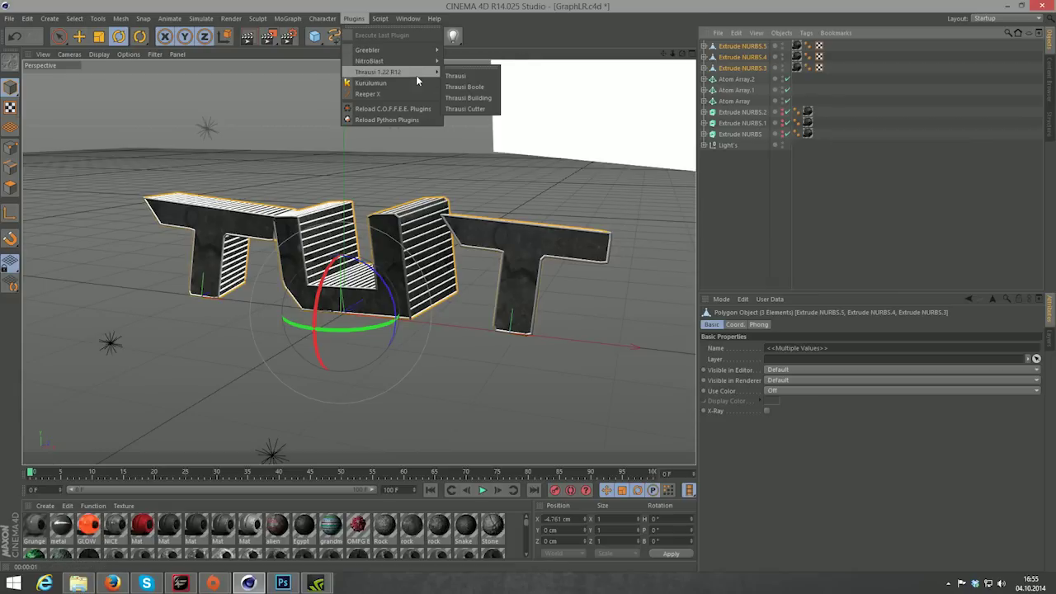
{"action": "left_click", "coordinate": [467, 78]}
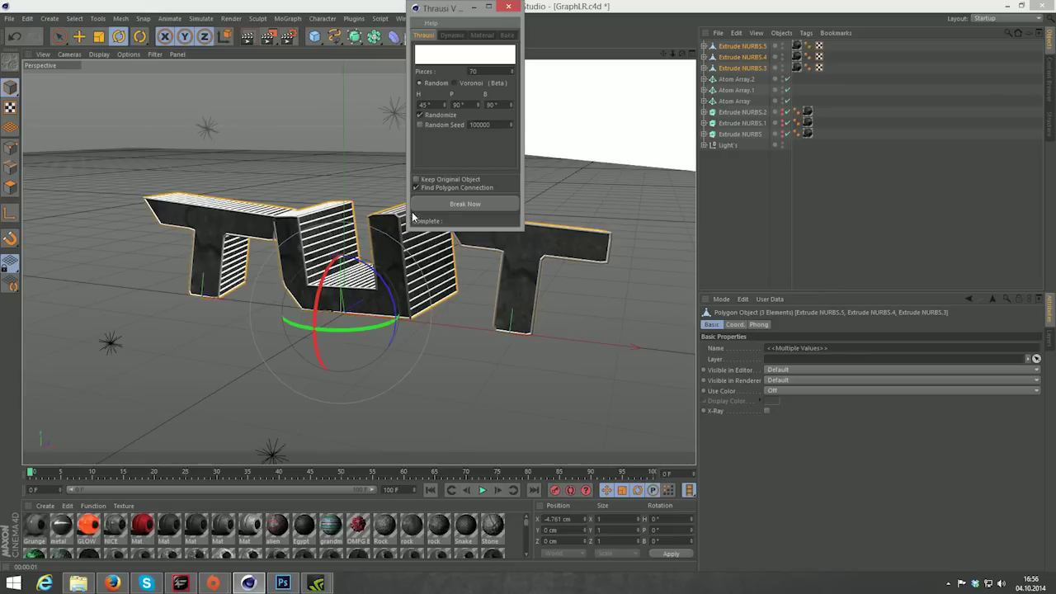
{"action": "left_click", "coordinate": [433, 205]}
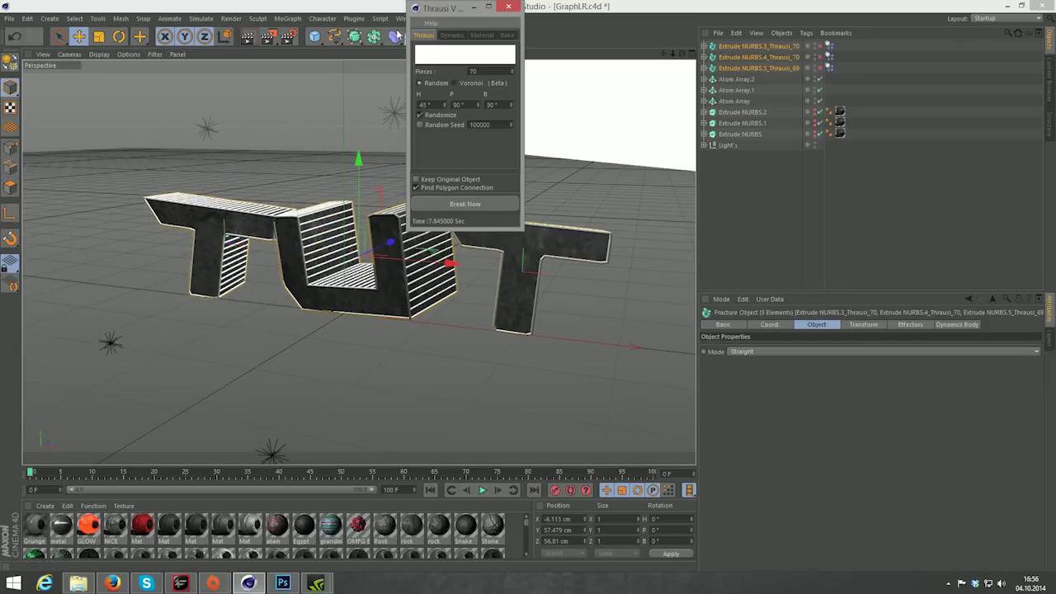
{"action": "left_click", "coordinate": [474, 7]}
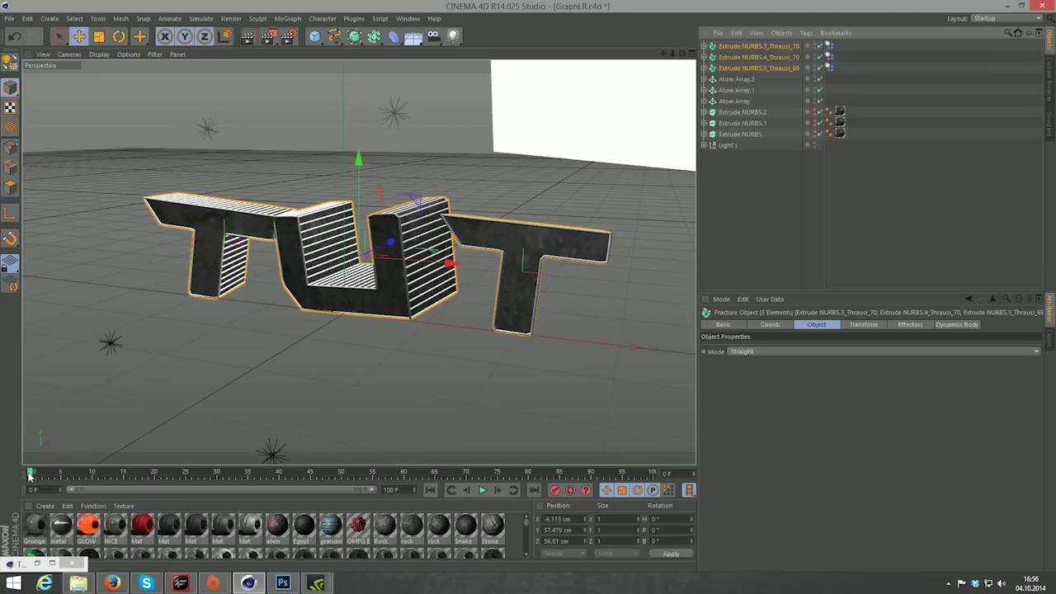
Step: Play the animation to test the fracture, then rewind to the start
{"action": "key", "text": "F8"}
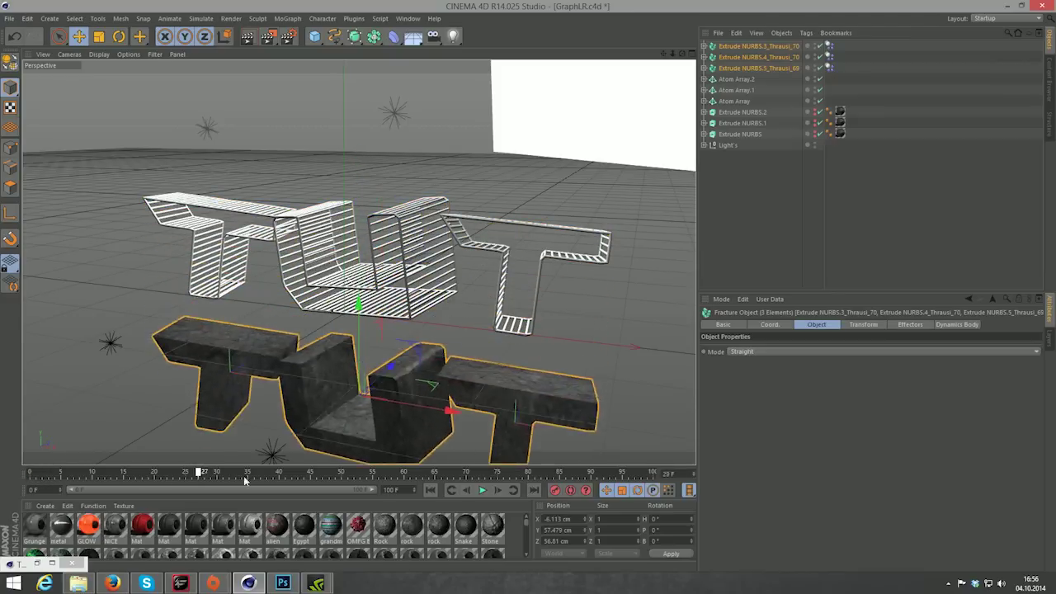
{"action": "mouse_move", "coordinate": [322, 487]}
{"action": "left_mouse_down"}
{"action": "mouse_move", "coordinate": [127, 461]}
{"action": "mouse_move", "coordinate": [385, 464]}
{"action": "mouse_move", "coordinate": [30, 469]}
{"action": "left_mouse_up"}
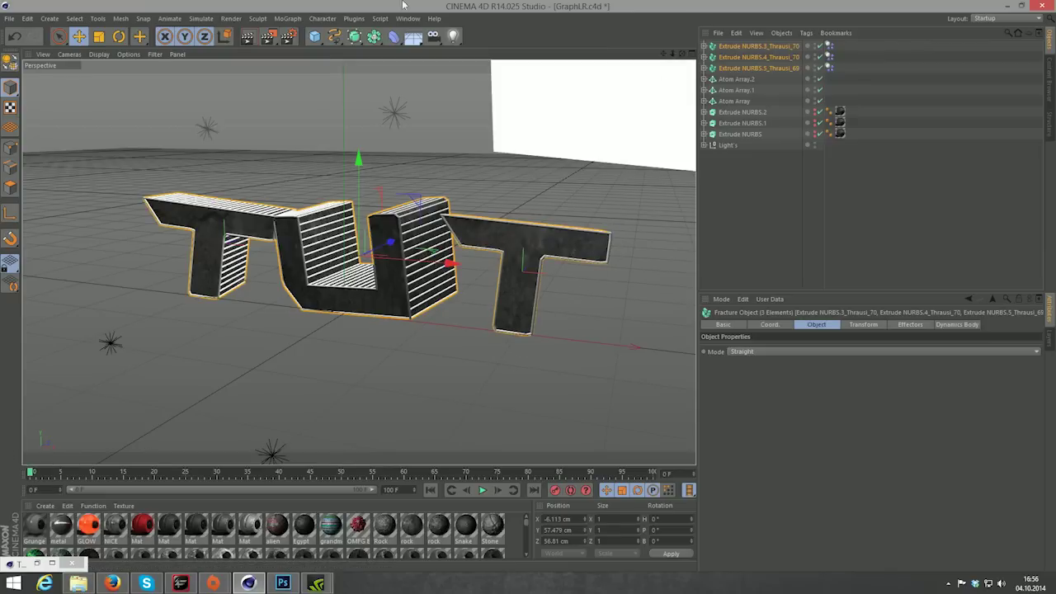
{"action": "left_click", "coordinate": [323, 18]}
{"action": "mouse_move", "coordinate": [307, 35]}
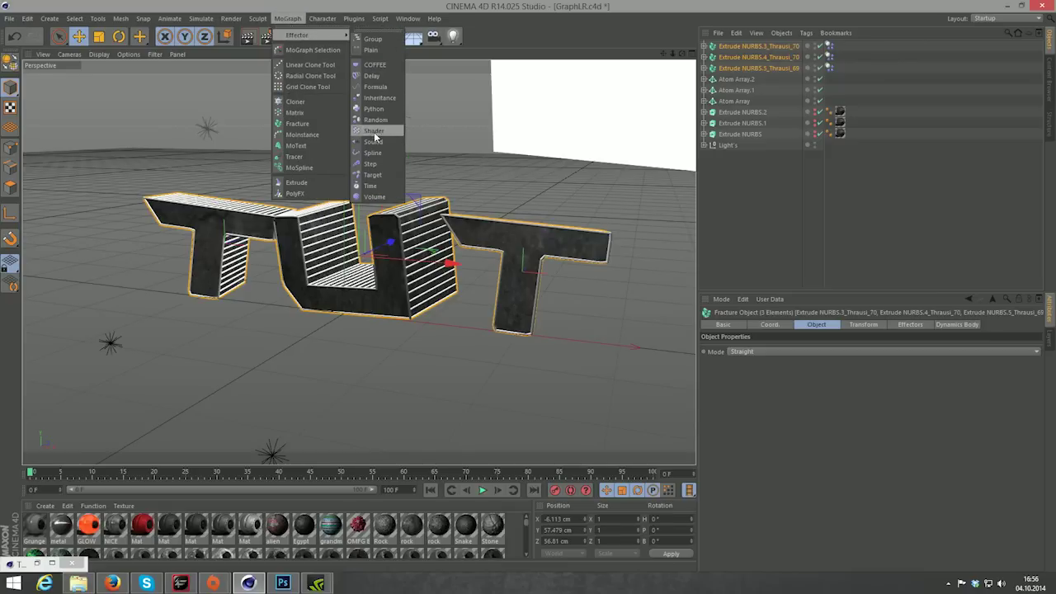
Step: Add a Random effector to the letter fragments and lower its strength to 5%
{"action": "left_click", "coordinate": [375, 120]}
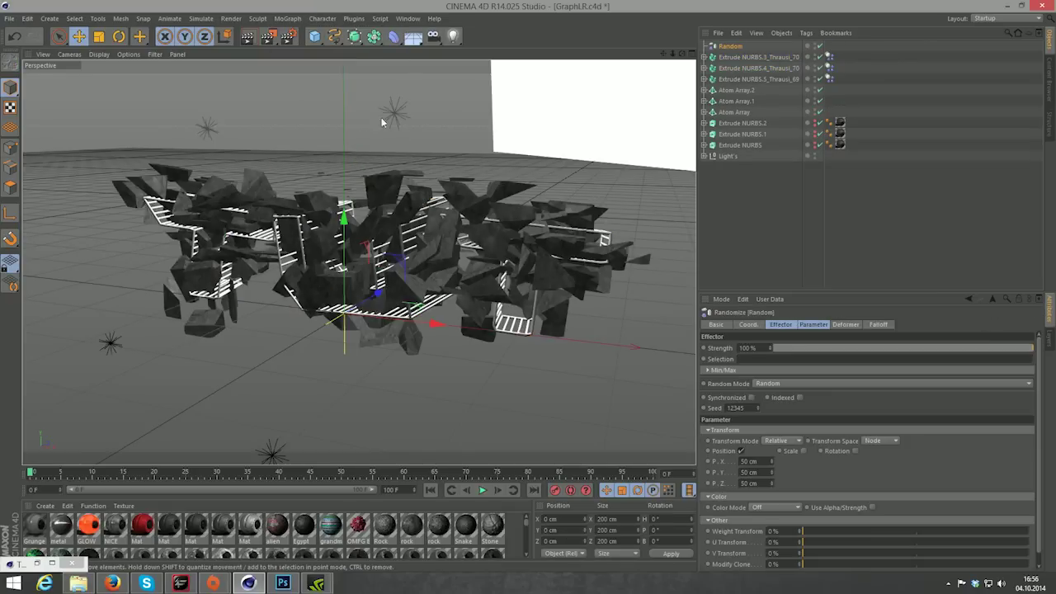
{"action": "left_click_drag", "start_coordinate": [682, 56], "coordinate": [718, 52]}
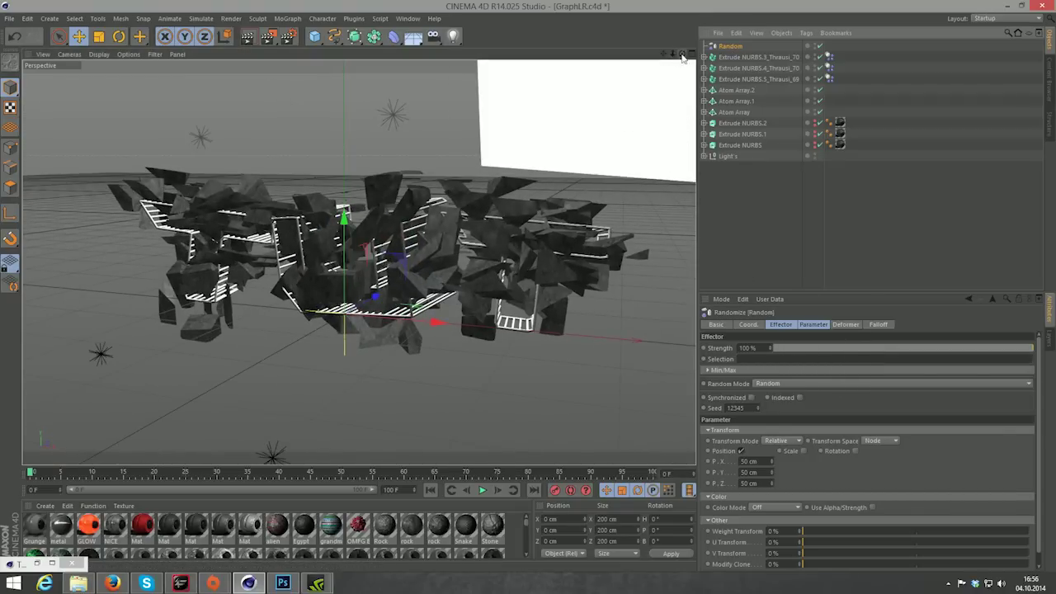
{"action": "left_click_drag", "start_coordinate": [681, 54], "coordinate": [644, 75]}
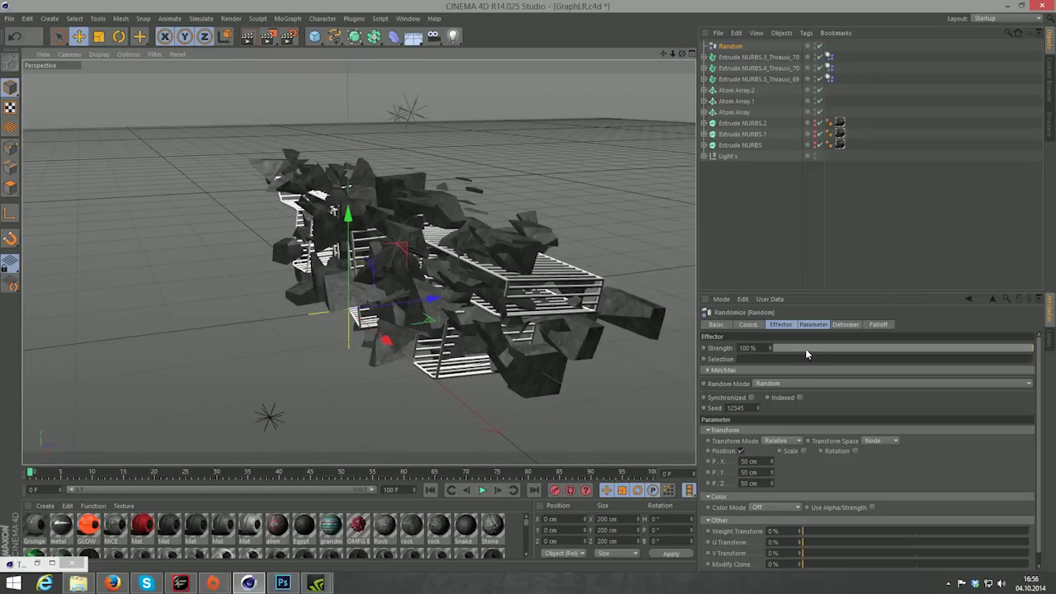
{"action": "mouse_move", "coordinate": [805, 349]}
{"action": "left_mouse_down"}
{"action": "mouse_move", "coordinate": [791, 348]}
{"action": "mouse_move", "coordinate": [813, 353]}
{"action": "mouse_move", "coordinate": [788, 356]}
{"action": "left_mouse_up"}
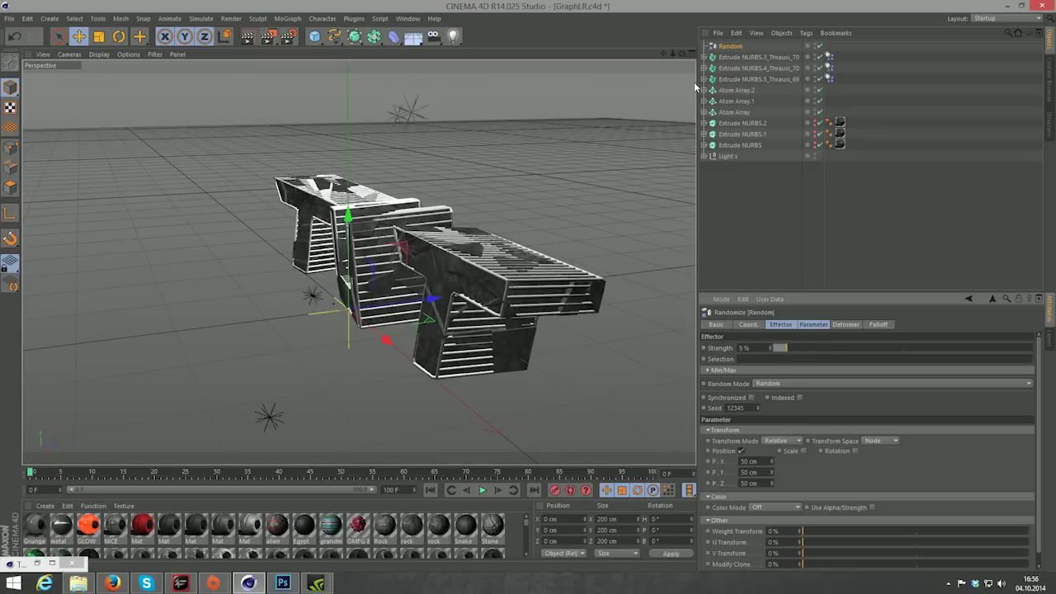
{"action": "mouse_move", "coordinate": [682, 54]}
{"action": "left_mouse_down"}
{"action": "mouse_move", "coordinate": [661, 53]}
{"action": "mouse_move", "coordinate": [682, 54]}
{"action": "left_mouse_up"}
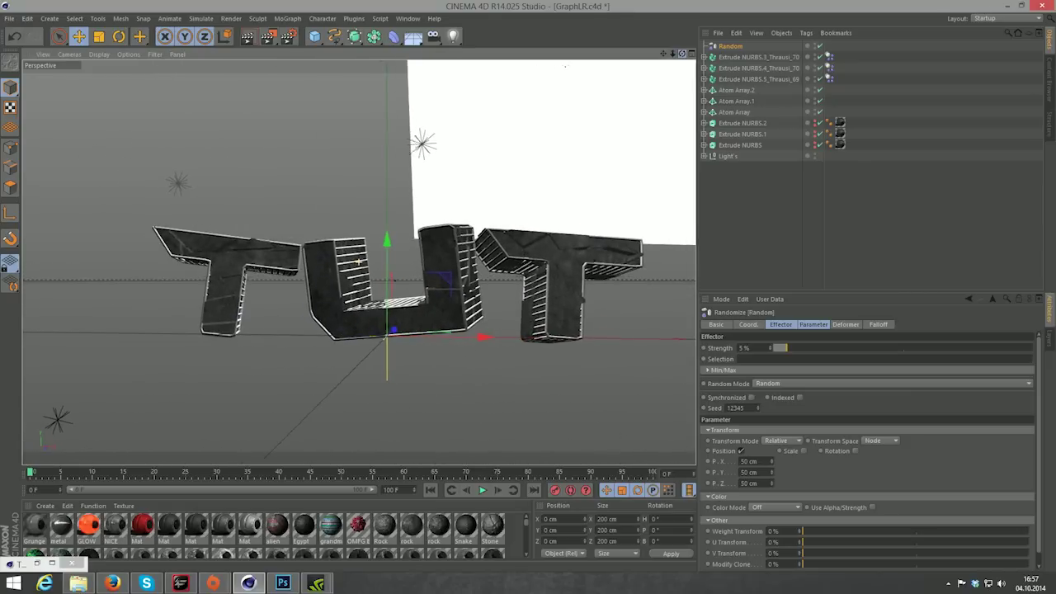
Step: Enable random rotation on the Random effector: heading 73°, pitch 60°, bank 108°
{"action": "left_click", "coordinate": [814, 324]}
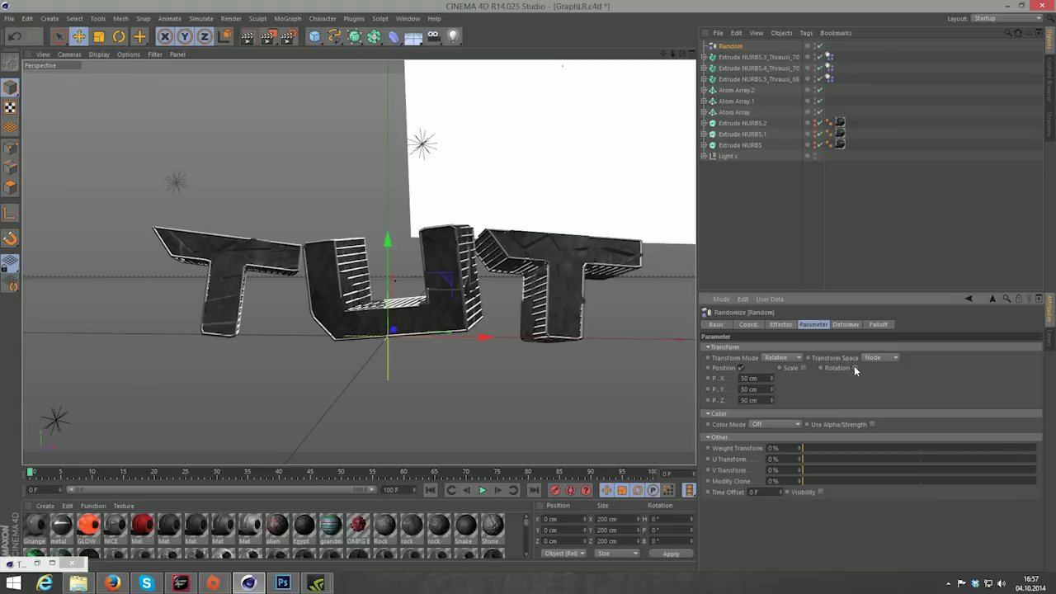
{"action": "left_click", "coordinate": [855, 368]}
{"action": "left_click_drag", "start_coordinate": [886, 378], "coordinate": [887, 396]}
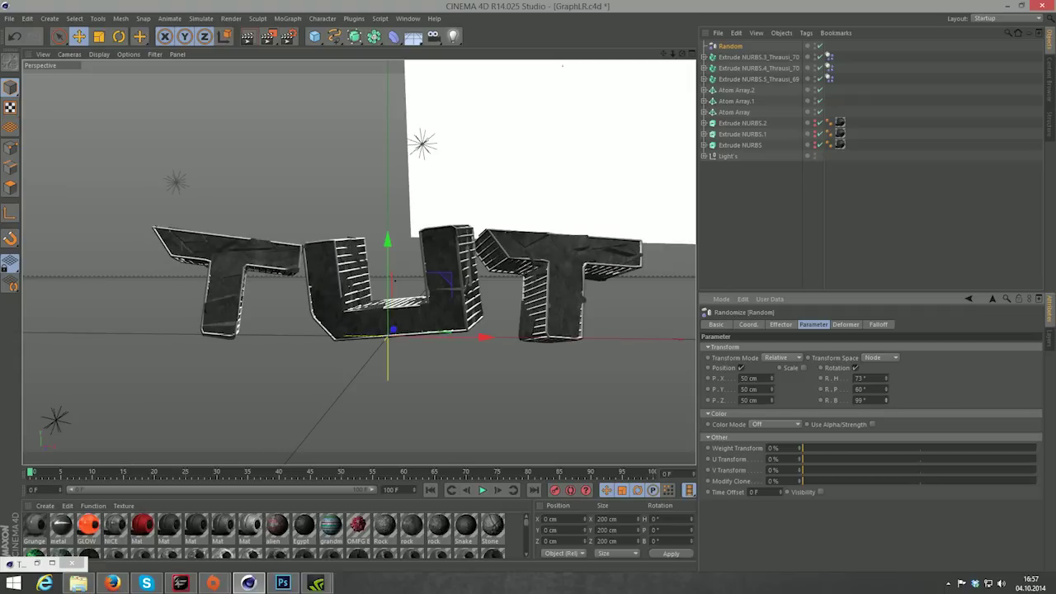
{"action": "left_click", "coordinate": [760, 238]}
{"action": "left_click_drag", "start_coordinate": [682, 53], "coordinate": [664, 124]}
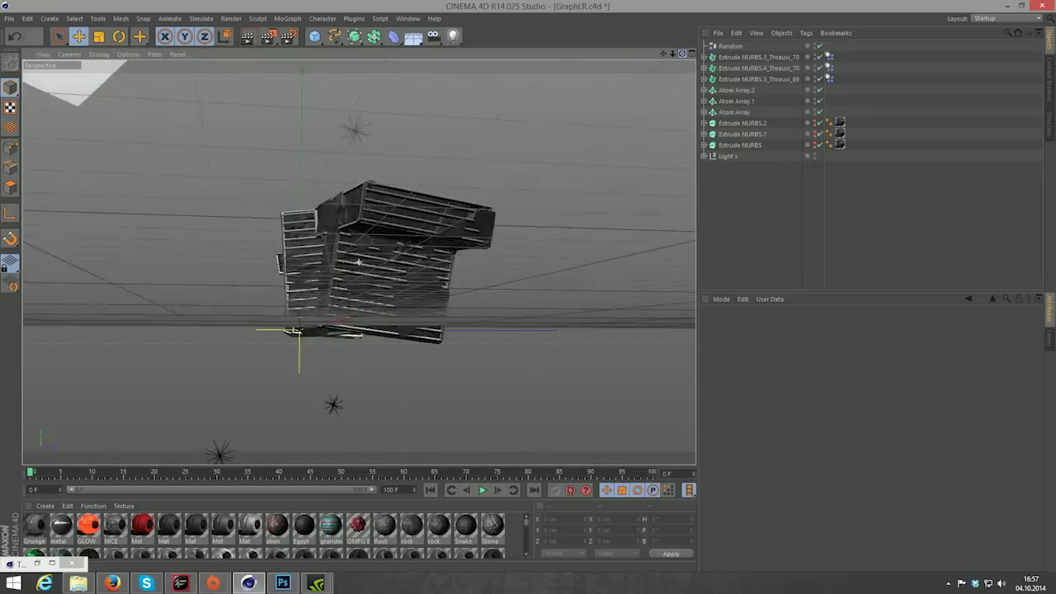
{"action": "left_click_drag", "start_coordinate": [358, 262], "coordinate": [354, 264]}
Step: Enable uniform random scale on the Random effector with Scale -3.34
{"action": "left_click", "coordinate": [730, 45]}
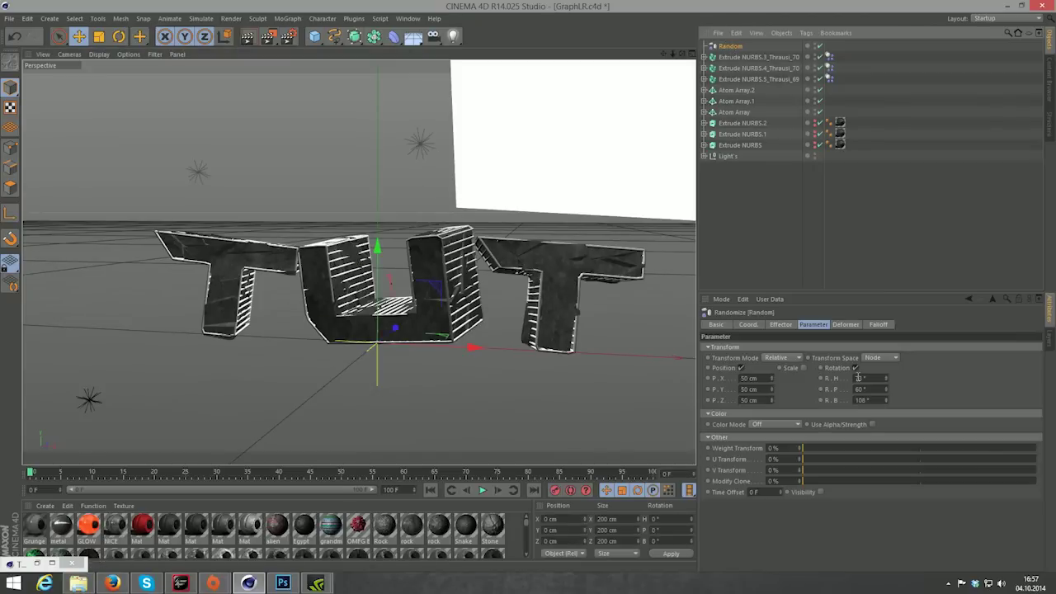
{"action": "left_click", "coordinate": [804, 368]}
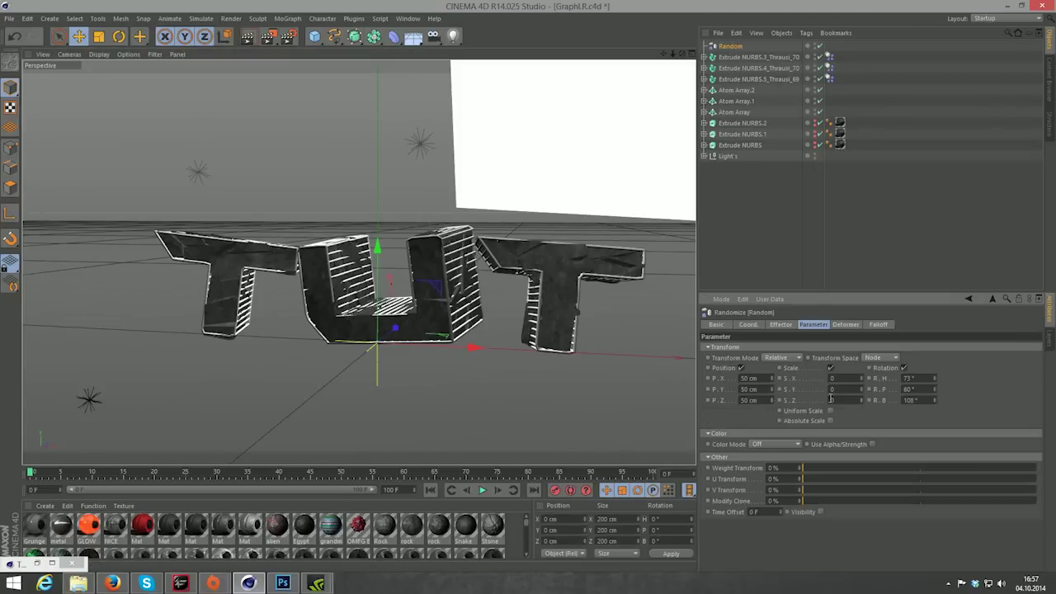
{"action": "left_click", "coordinate": [831, 411]}
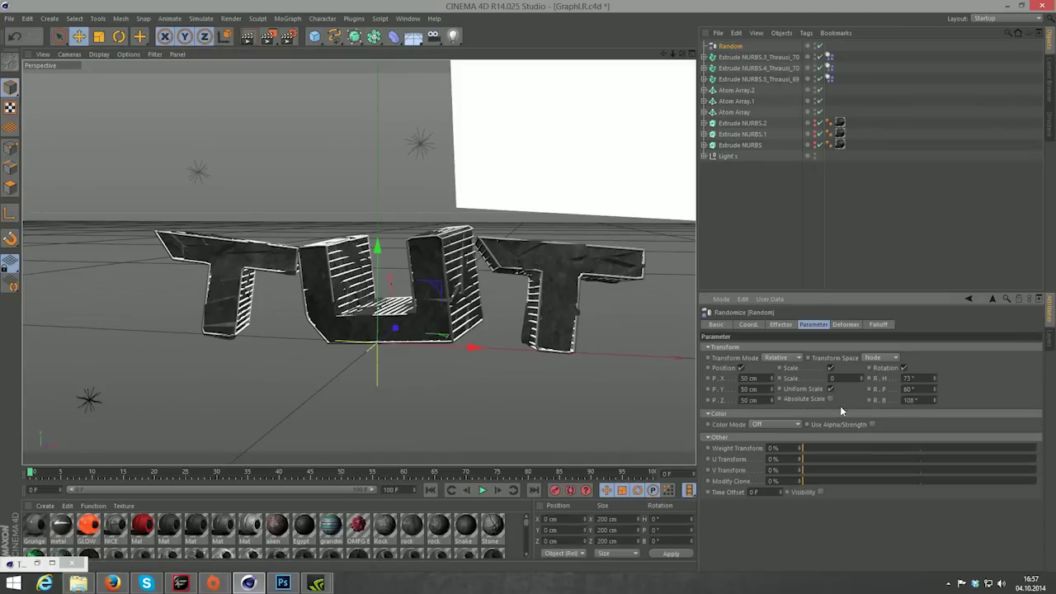
{"action": "mouse_move", "coordinate": [862, 381]}
{"action": "left_mouse_down"}
{"action": "mouse_move", "coordinate": [862, 413]}
{"action": "mouse_move", "coordinate": [861, 346]}
{"action": "mouse_move", "coordinate": [862, 421]}
{"action": "left_mouse_up"}
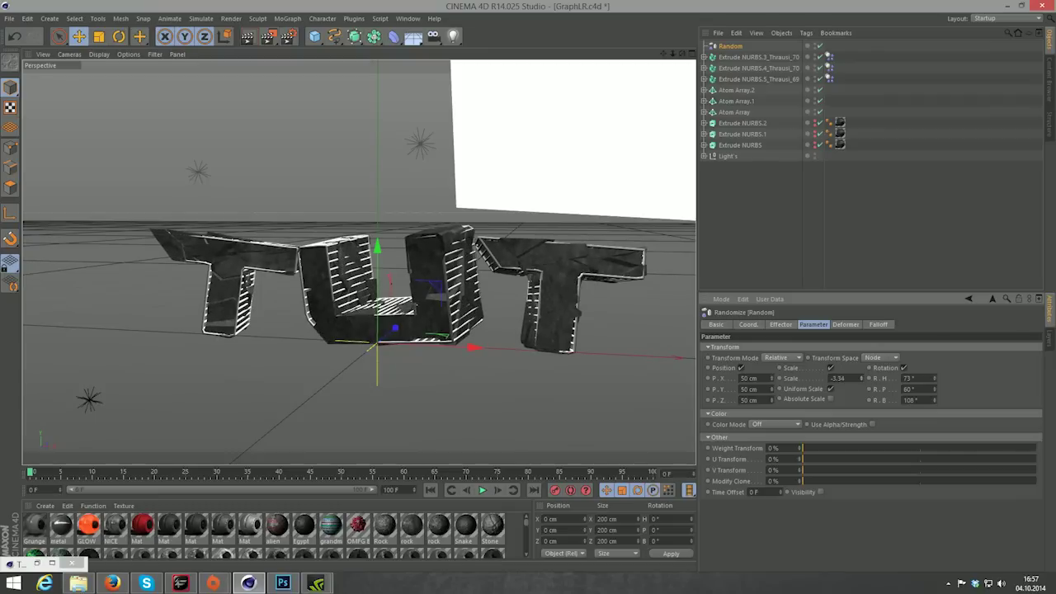
{"action": "left_click", "coordinate": [766, 221]}
{"action": "left_click_drag", "start_coordinate": [683, 53], "coordinate": [610, 91]}
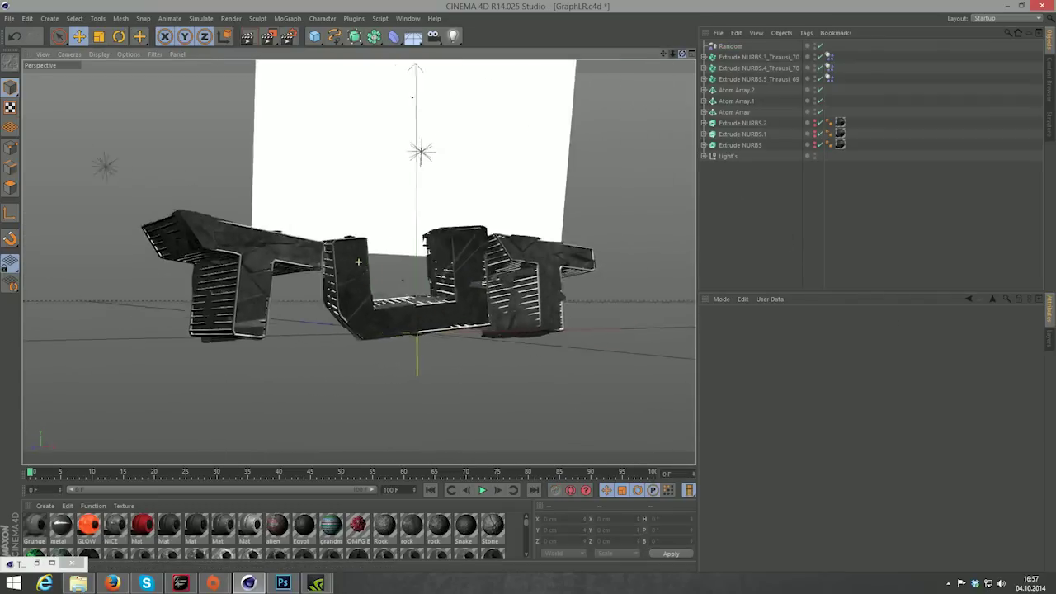
{"action": "mouse_move", "coordinate": [683, 53]}
{"action": "left_mouse_down"}
{"action": "mouse_move", "coordinate": [627, 83]}
{"action": "mouse_move", "coordinate": [664, 59]}
{"action": "left_mouse_up"}
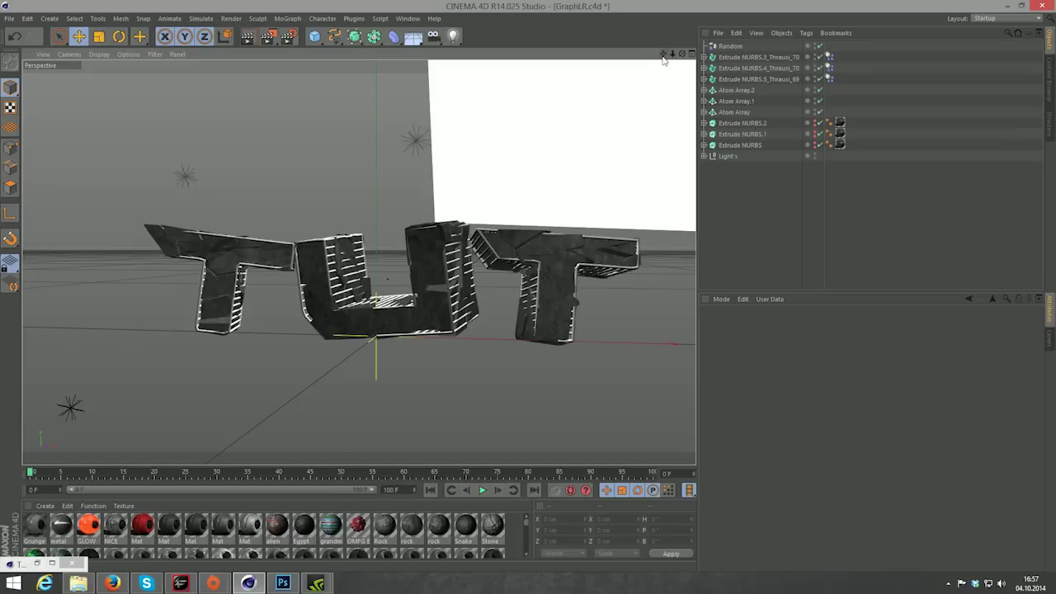
Step: Test-render the roughened letters, then select all three fractured TUT letter objects together
{"action": "key", "text": "ctrl+r"}
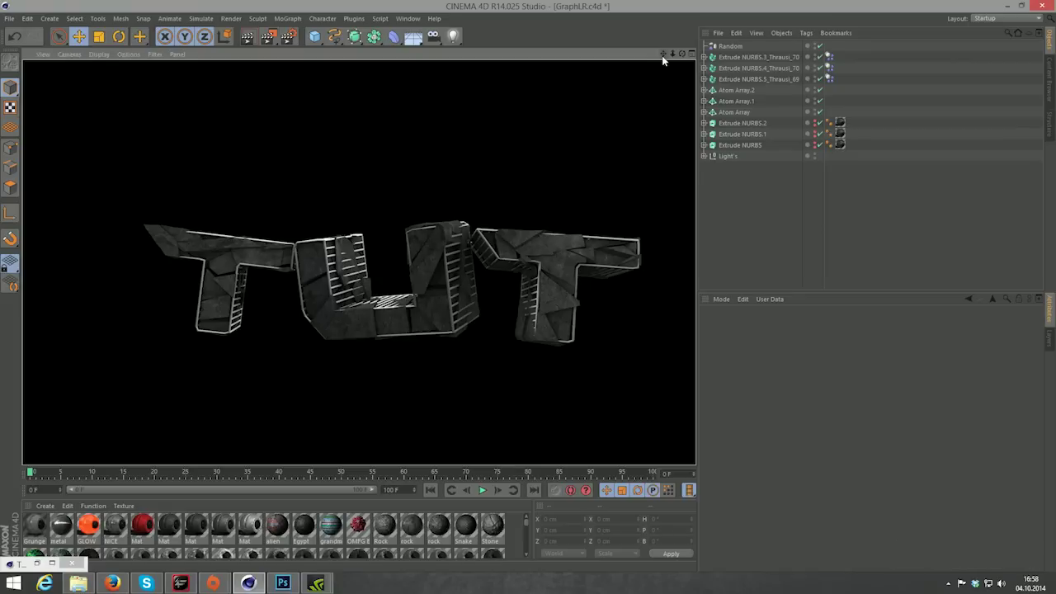
{"action": "left_click", "coordinate": [797, 224]}
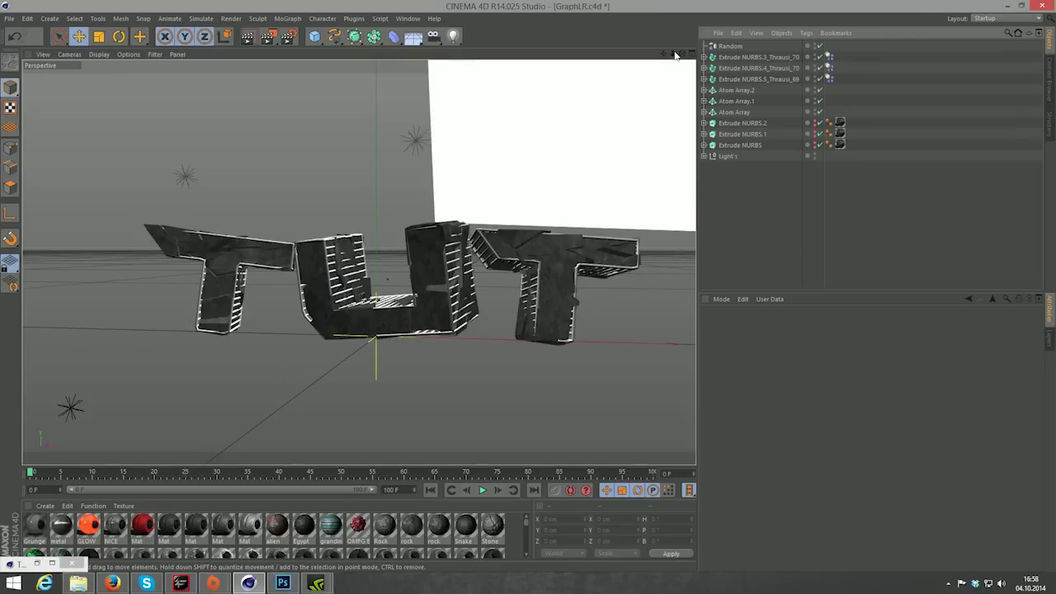
{"action": "left_click_drag", "start_coordinate": [569, 185], "coordinate": [544, 199]}
{"action": "left_click_drag", "start_coordinate": [358, 263], "coordinate": [358, 263], "text": "alt"}
{"action": "left_click", "coordinate": [737, 58]}
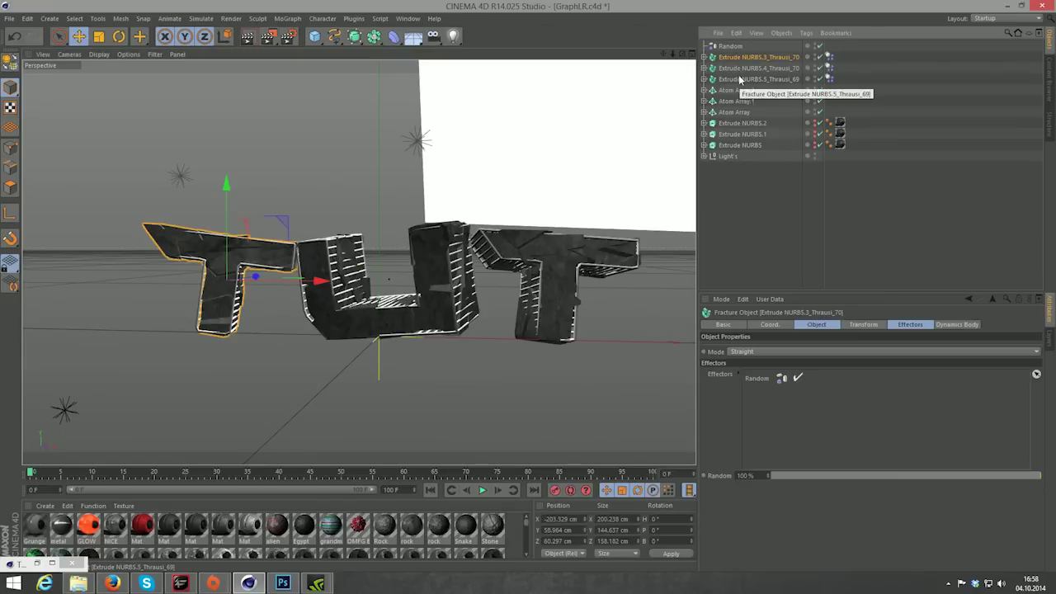
{"action": "left_click", "coordinate": [740, 80], "text": "shift"}
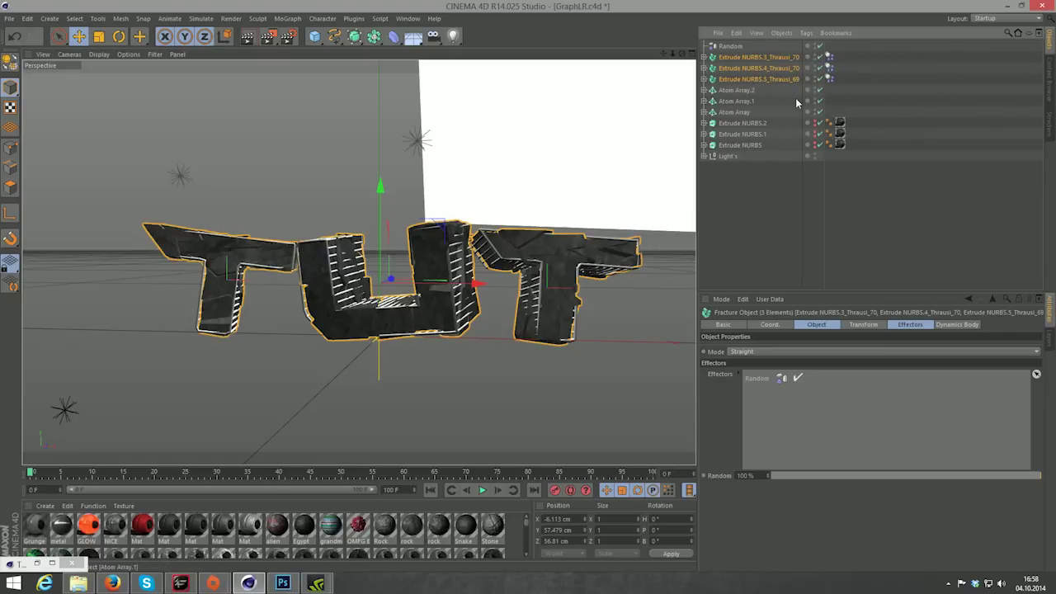
Step: Duplicate the three fractured letter objects and add a new Random.1 effector
{"action": "key", "text": "ctrl+c"}
{"action": "key", "text": "ctrl+v"}
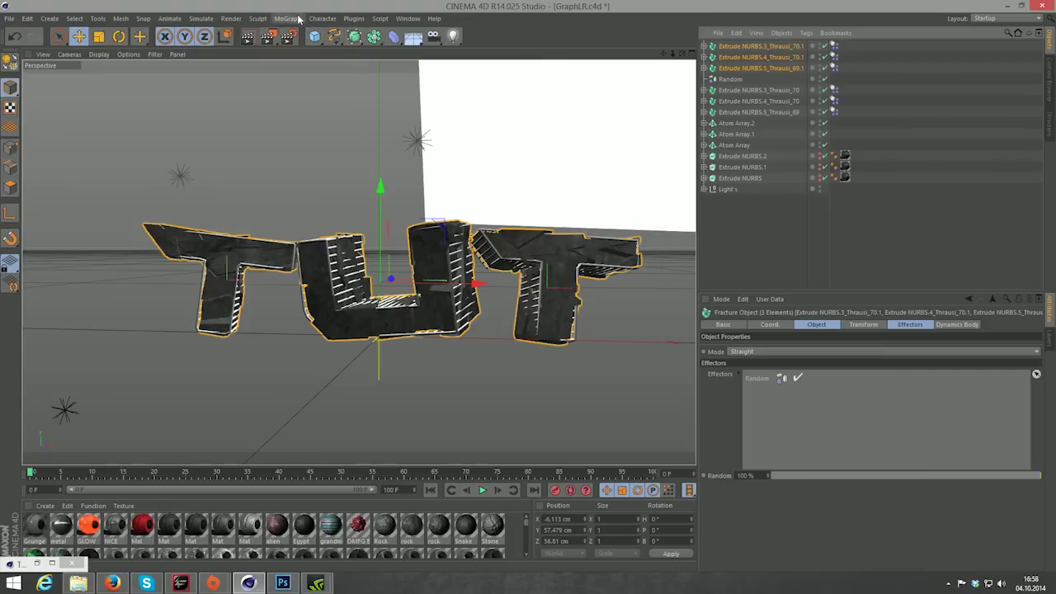
{"action": "left_click", "coordinate": [297, 19]}
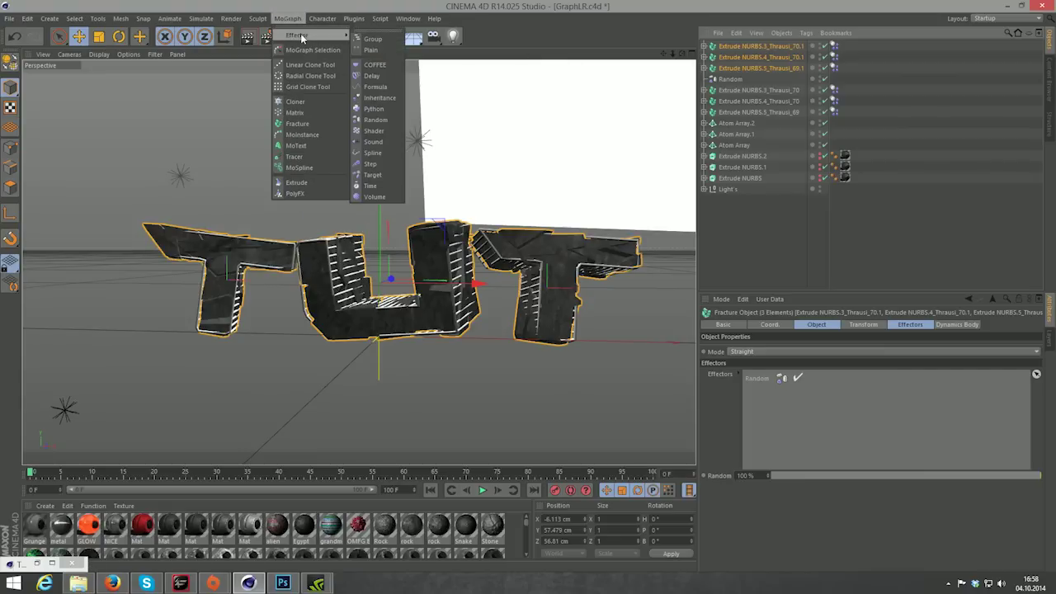
{"action": "mouse_move", "coordinate": [298, 35]}
{"action": "left_click", "coordinate": [376, 120]}
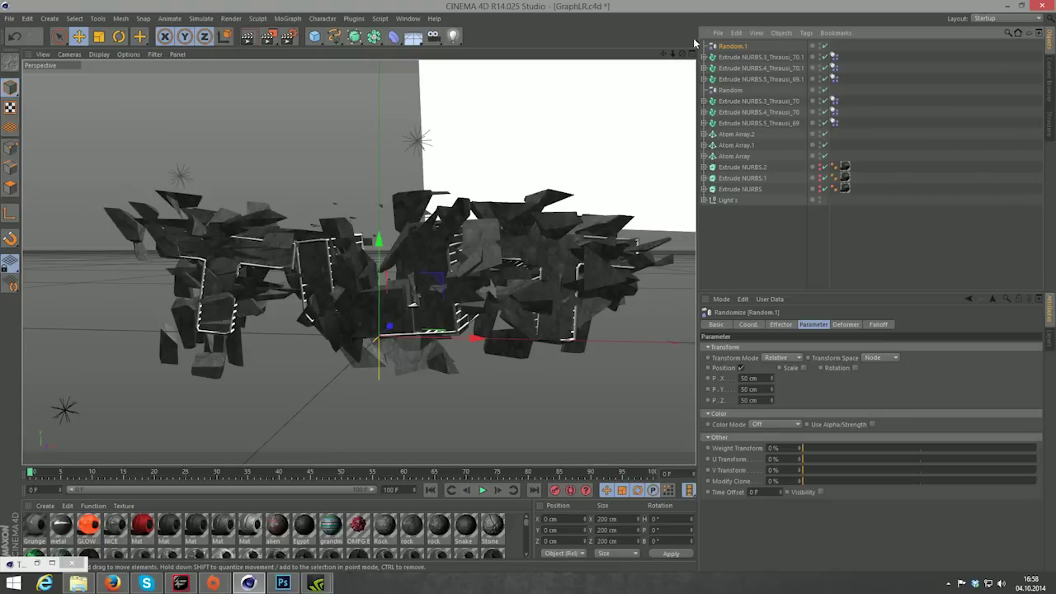
Step: Push the three copied fractured letters back along the Z axis
{"action": "left_click_drag", "start_coordinate": [682, 53], "coordinate": [660, 99]}
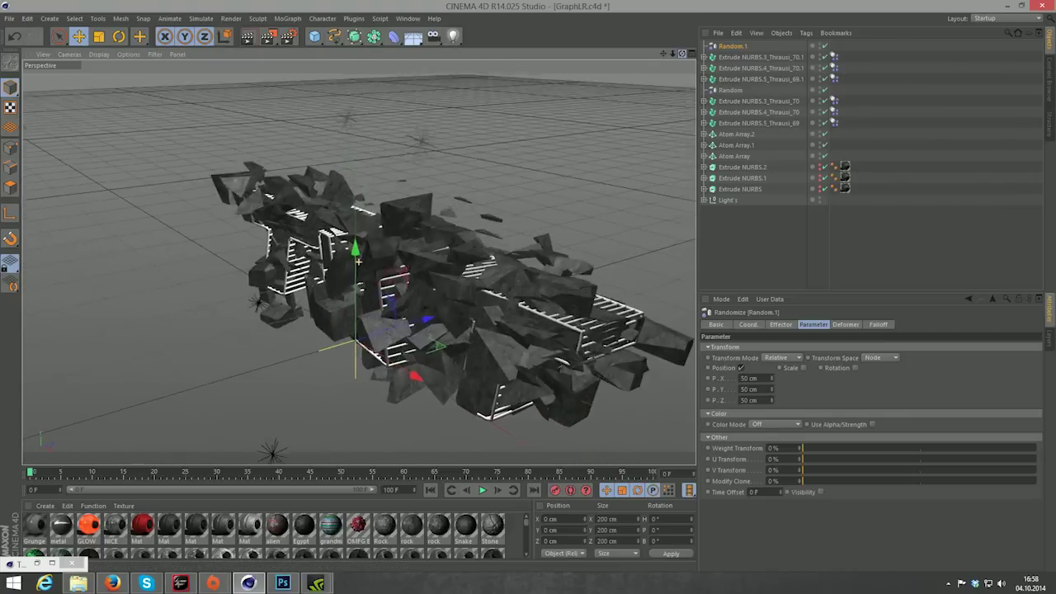
{"action": "left_click", "coordinate": [740, 58]}
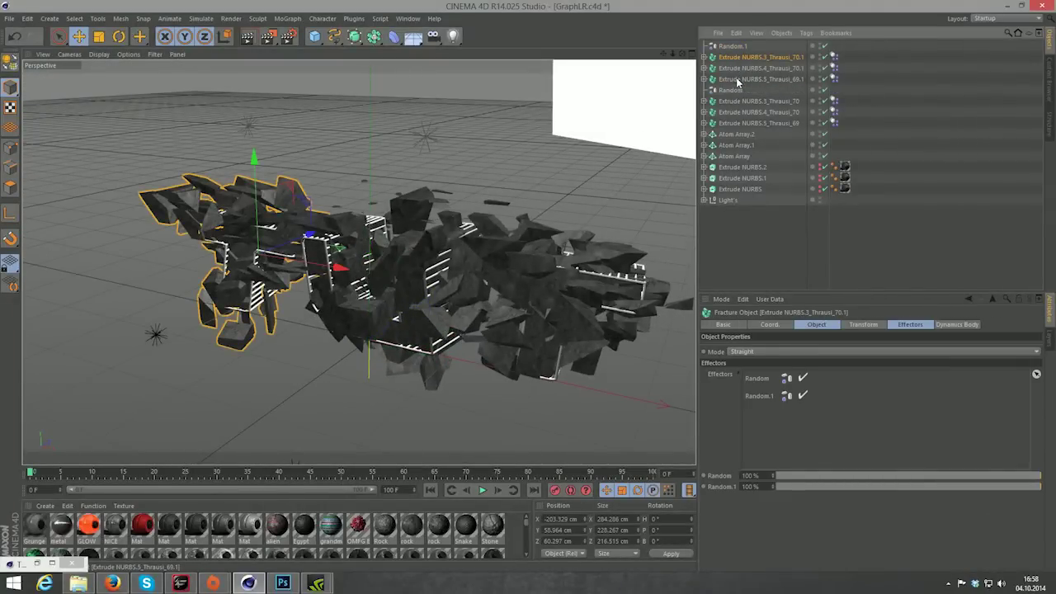
{"action": "left_click", "coordinate": [746, 80], "text": "shift"}
{"action": "left_click_drag", "start_coordinate": [424, 258], "coordinate": [463, 239]}
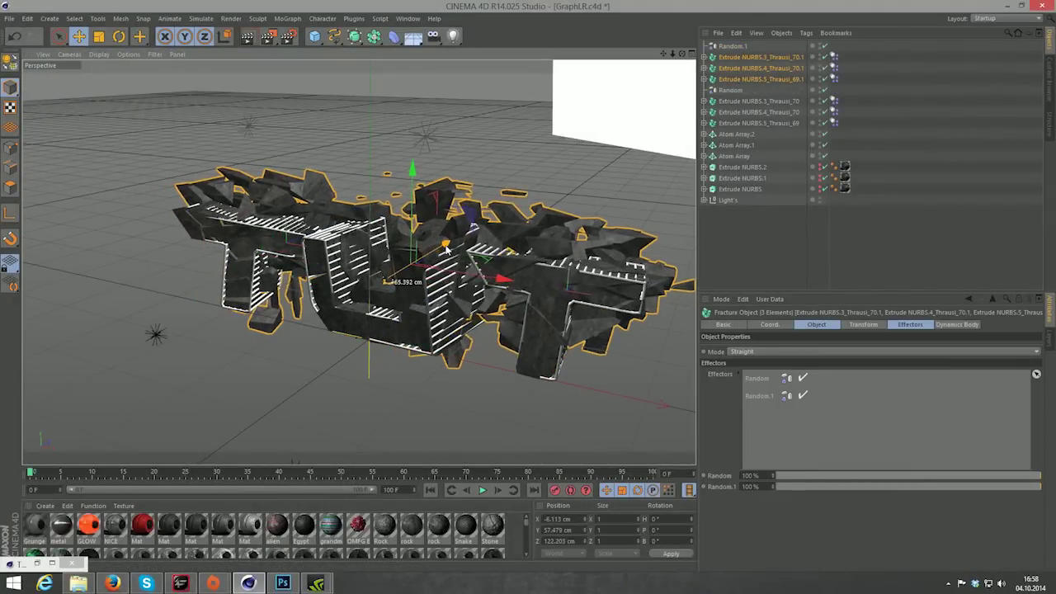
{"action": "left_click", "coordinate": [717, 48]}
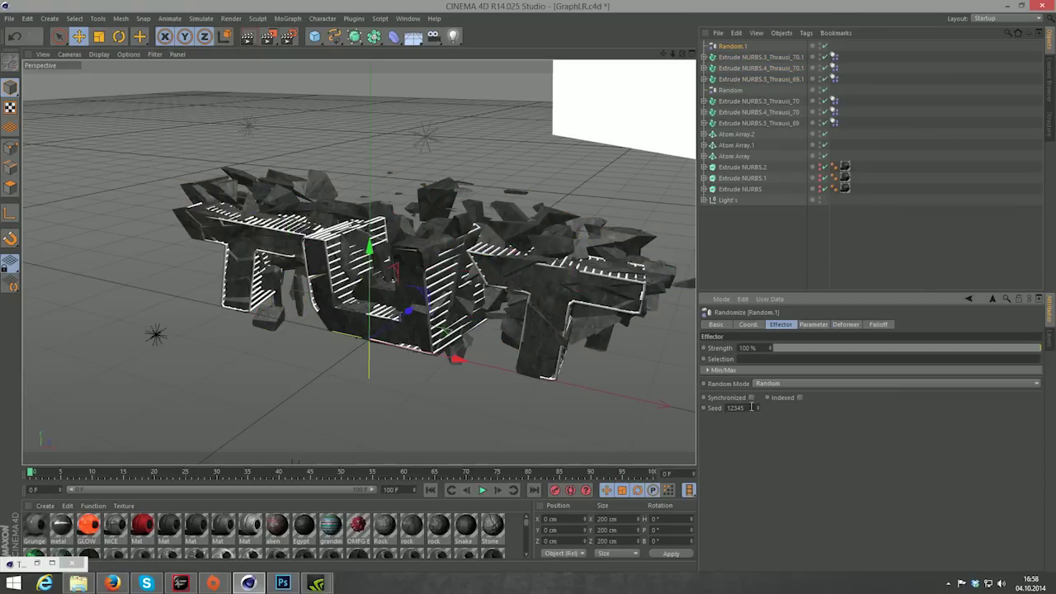
Step: Set Random.1's seed to 12348 to reshuffle the shards
{"action": "left_click", "coordinate": [757, 406]}
{"action": "left_click", "coordinate": [757, 406]}
{"action": "left_click", "coordinate": [756, 406]}
{"action": "mouse_move", "coordinate": [681, 53]}
{"action": "left_mouse_down"}
{"action": "mouse_move", "coordinate": [358, 262]}
{"action": "mouse_move", "coordinate": [691, 52]}
{"action": "left_mouse_up"}
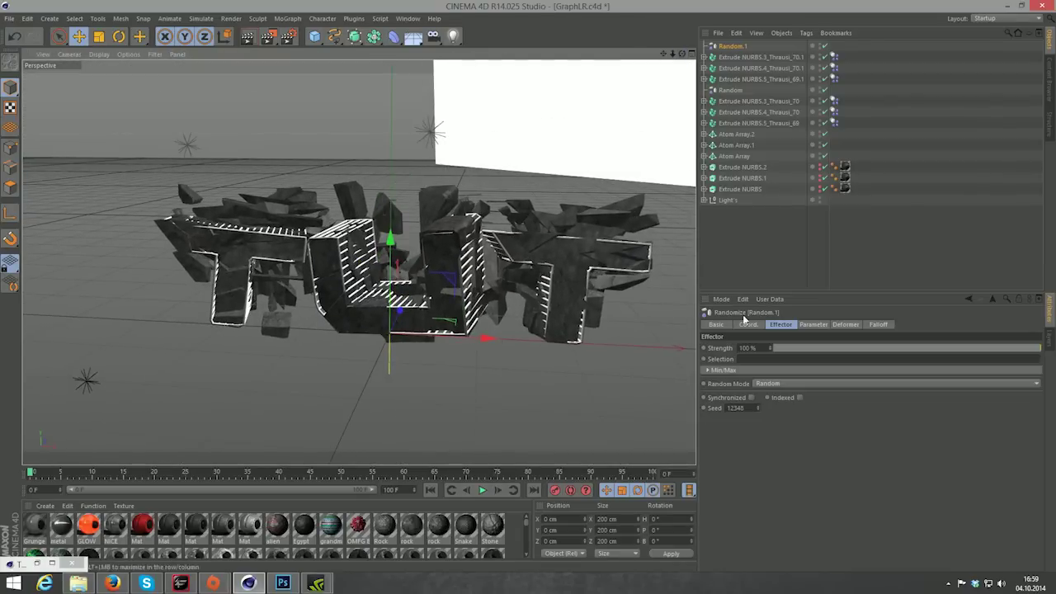
Step: Enable uniform random scaling on Random.1 at 0.55
{"action": "left_click", "coordinate": [807, 326]}
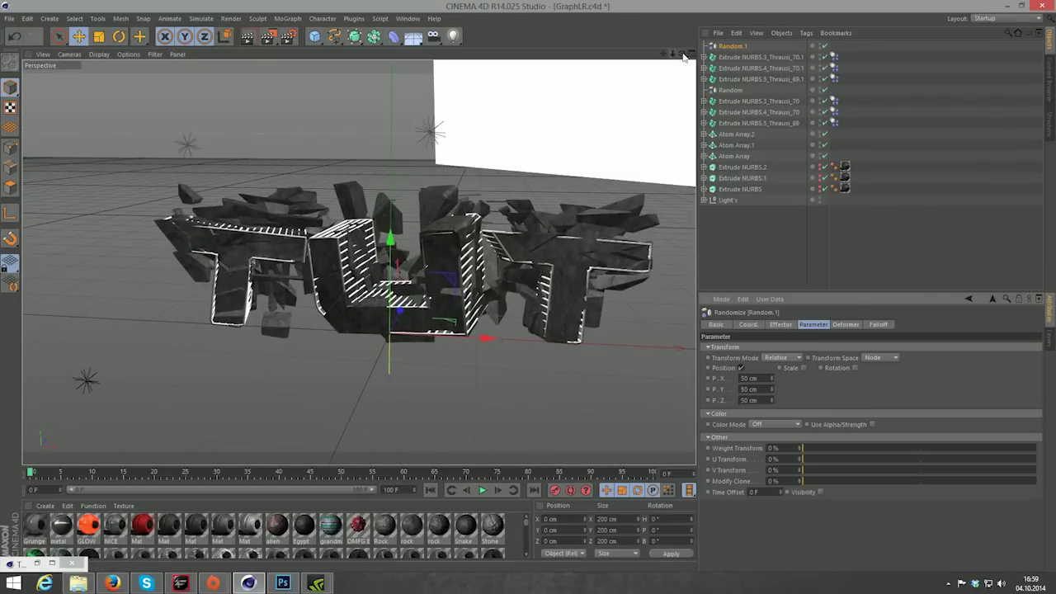
{"action": "mouse_move", "coordinate": [684, 54]}
{"action": "left_mouse_down"}
{"action": "mouse_move", "coordinate": [359, 261]}
{"action": "mouse_move", "coordinate": [741, 384]}
{"action": "left_mouse_up"}
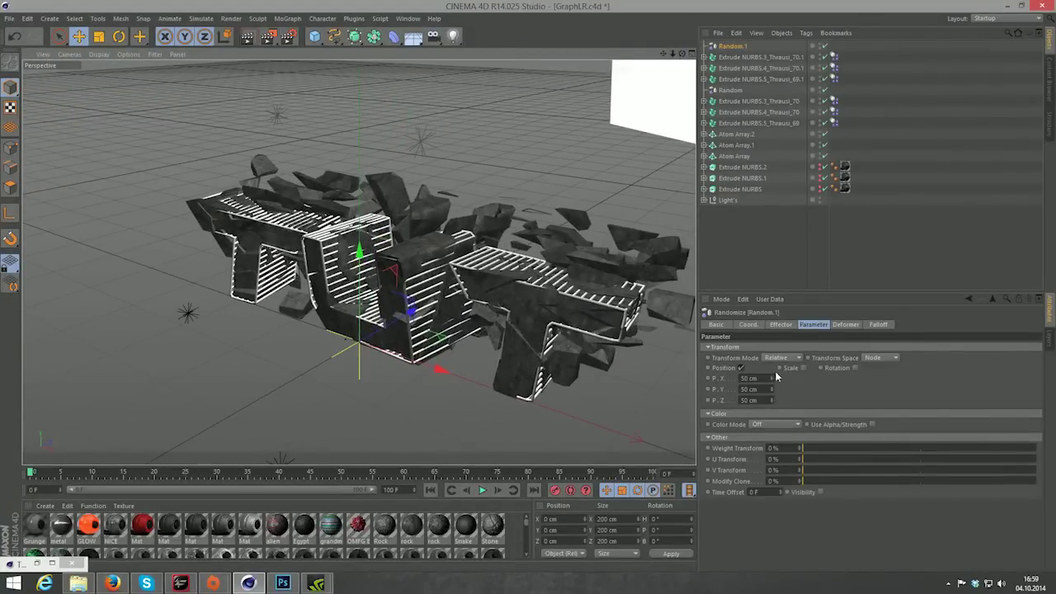
{"action": "left_click", "coordinate": [805, 368]}
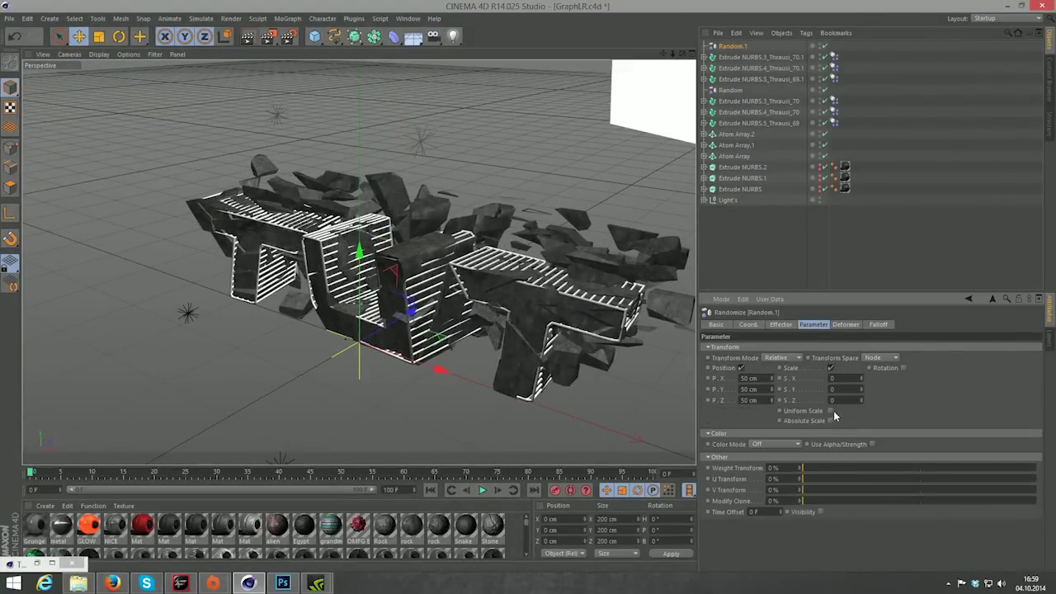
{"action": "left_click", "coordinate": [831, 412]}
{"action": "mouse_move", "coordinate": [863, 380]}
{"action": "left_mouse_down"}
{"action": "mouse_move", "coordinate": [863, 392]}
{"action": "mouse_move", "coordinate": [863, 376]}
{"action": "left_mouse_up"}
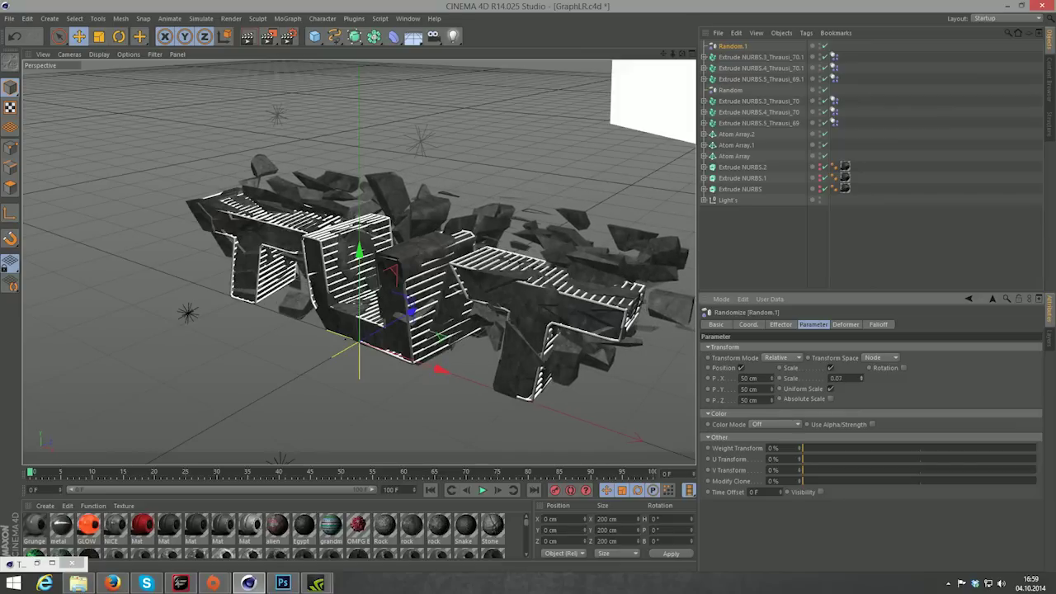
Step: Enable random rotation on Random.1 with new rotation angles for the shards
{"action": "left_click", "coordinate": [869, 367]}
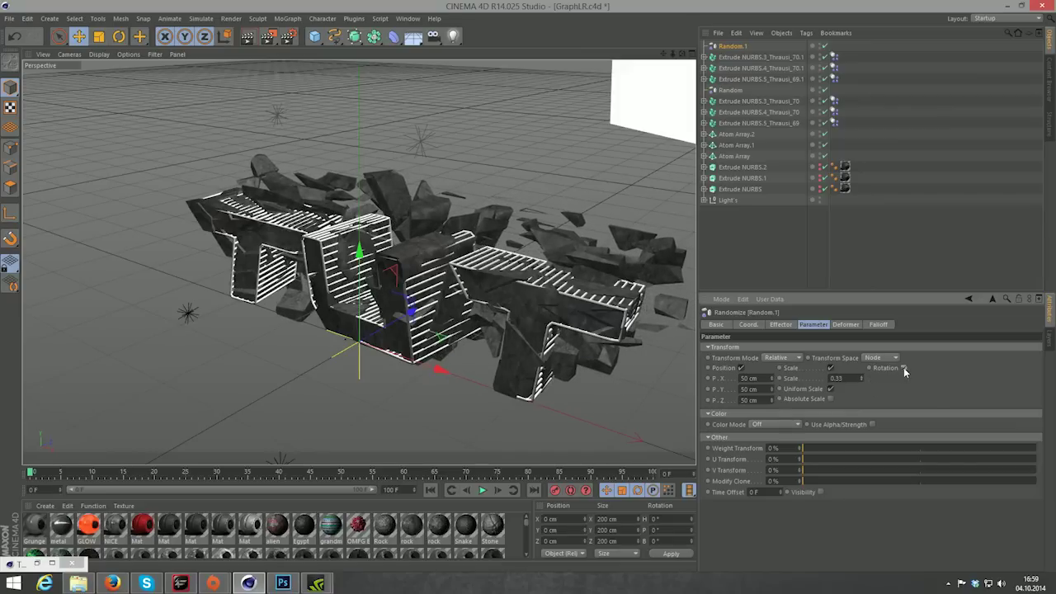
{"action": "mouse_move", "coordinate": [935, 373]}
{"action": "left_mouse_down"}
{"action": "mouse_move", "coordinate": [935, 355]}
{"action": "mouse_move", "coordinate": [935, 413]}
{"action": "mouse_move", "coordinate": [936, 388]}
{"action": "left_mouse_up"}
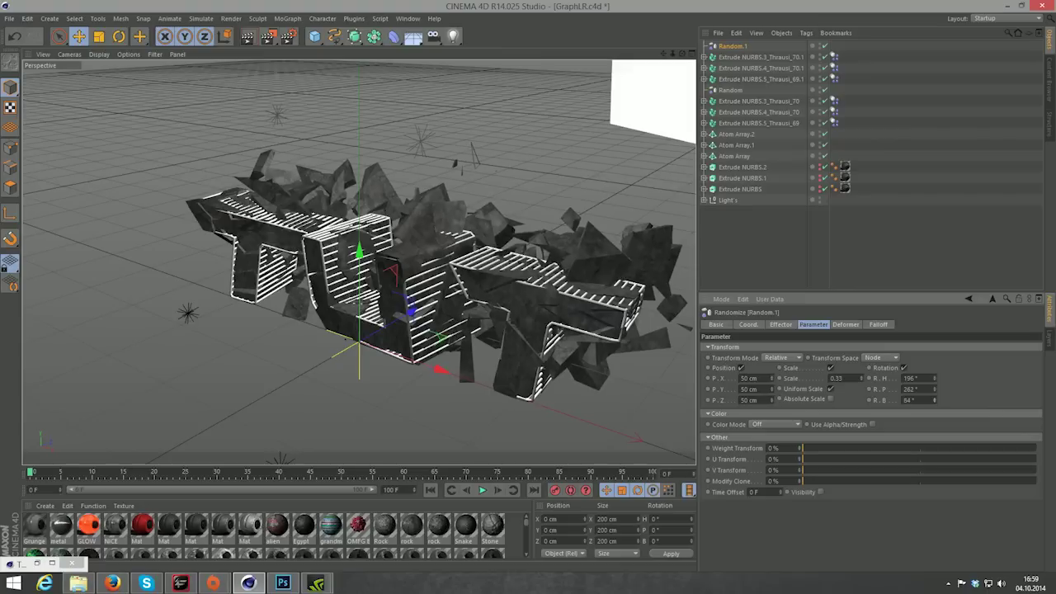
{"action": "left_click", "coordinate": [783, 282]}
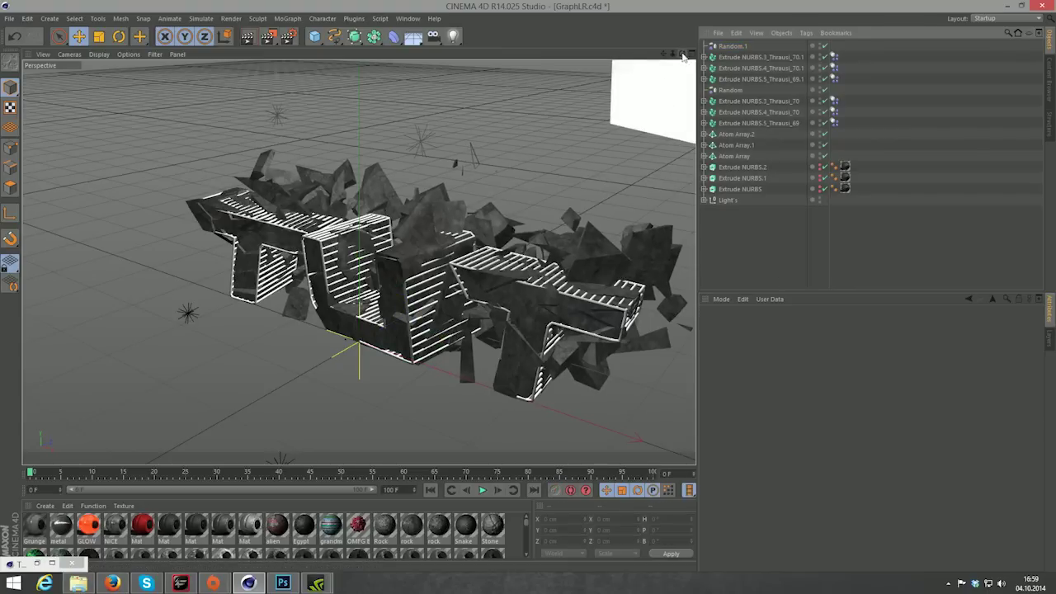
{"action": "left_click_drag", "start_coordinate": [359, 262], "coordinate": [359, 261]}
Step: Duplicate Random.1 together with its three fracture objects as a new Random.2 set
{"action": "left_click", "coordinate": [727, 46]}
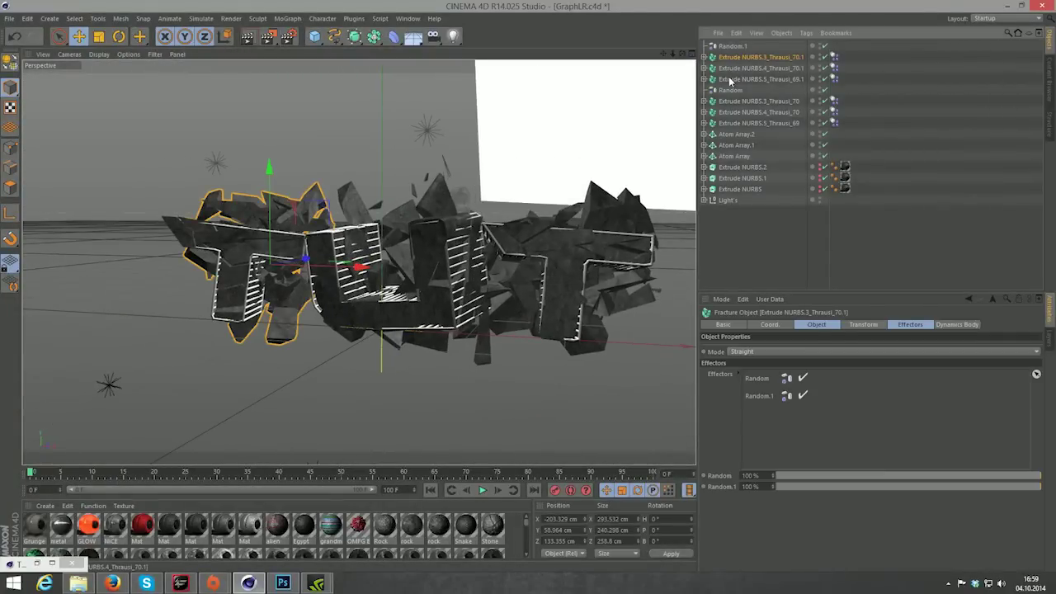
{"action": "left_click", "coordinate": [731, 79], "text": "shift"}
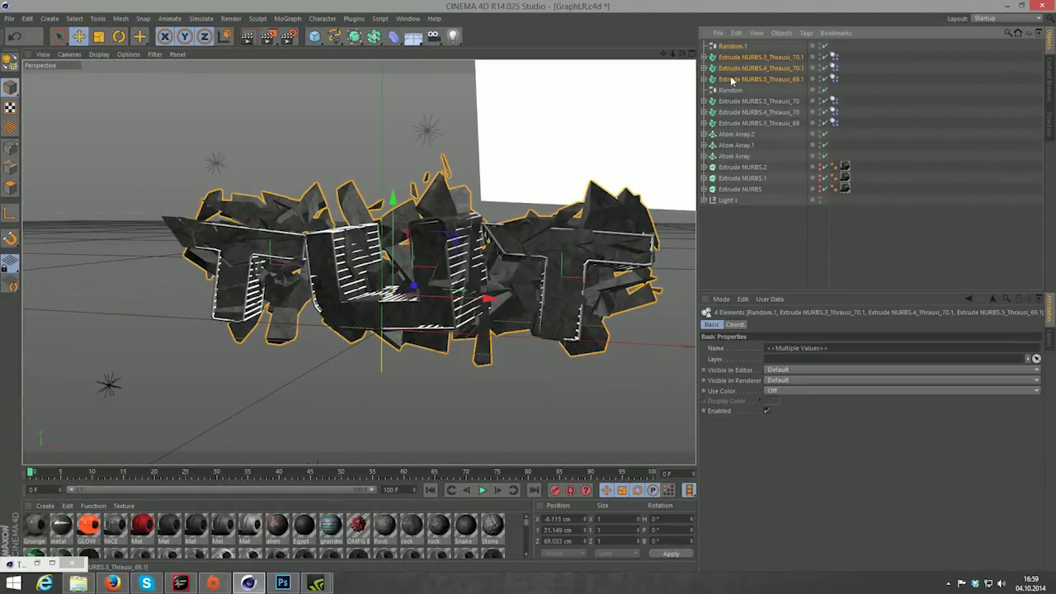
{"action": "key", "text": "ctrl+c"}
{"action": "key", "text": "ctrl+v"}
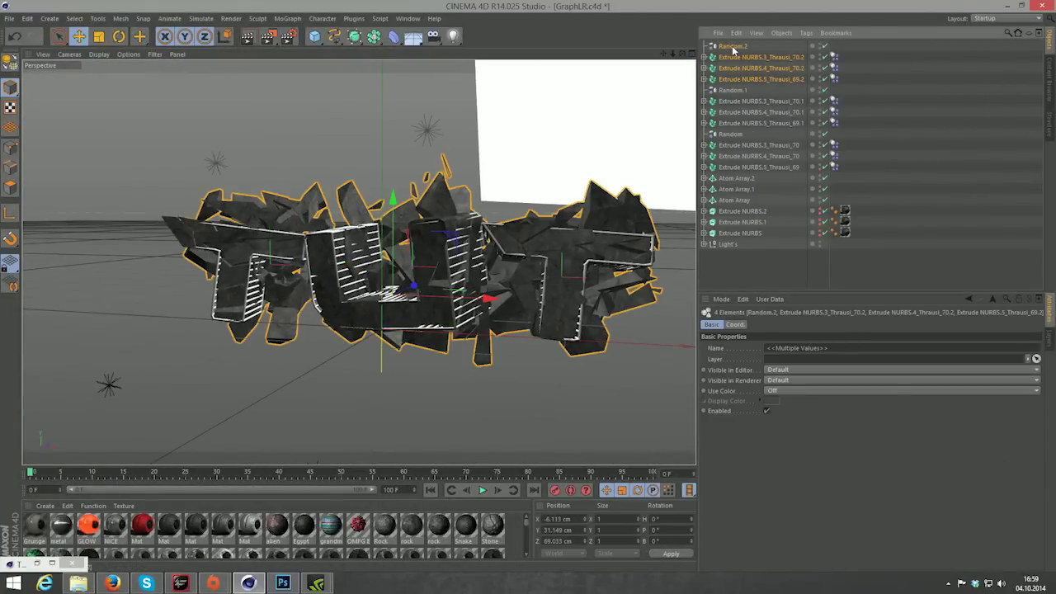
Step: Change Random.2's heading rotation and select its three new fracture copies
{"action": "left_click", "coordinate": [733, 46]}
{"action": "left_click_drag", "start_coordinate": [935, 380], "coordinate": [935, 355]}
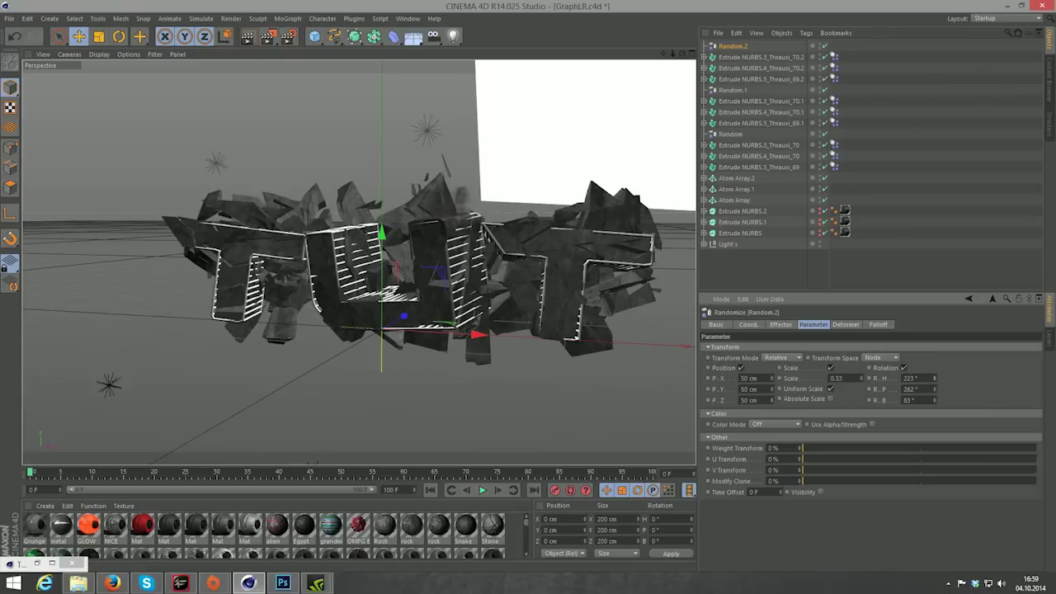
{"action": "left_click", "coordinate": [782, 325]}
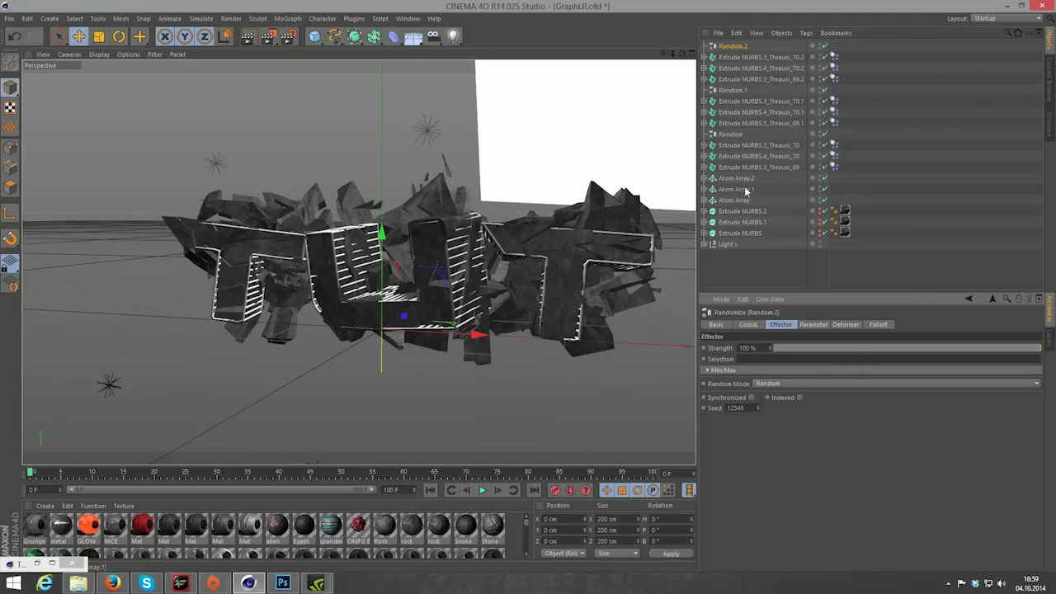
{"action": "left_click", "coordinate": [738, 55]}
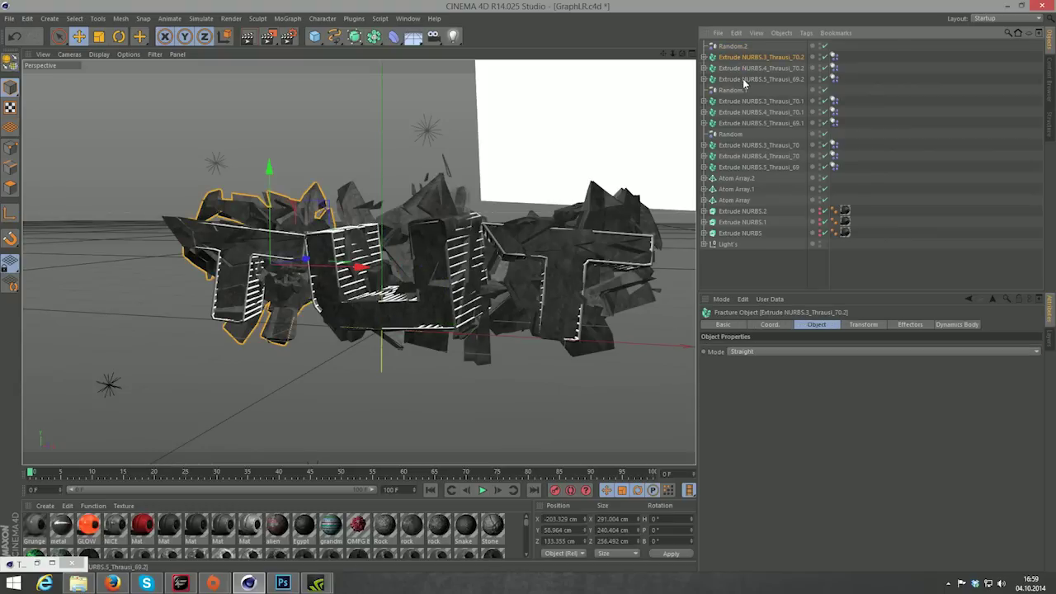
{"action": "left_click", "coordinate": [744, 80], "text": "shift"}
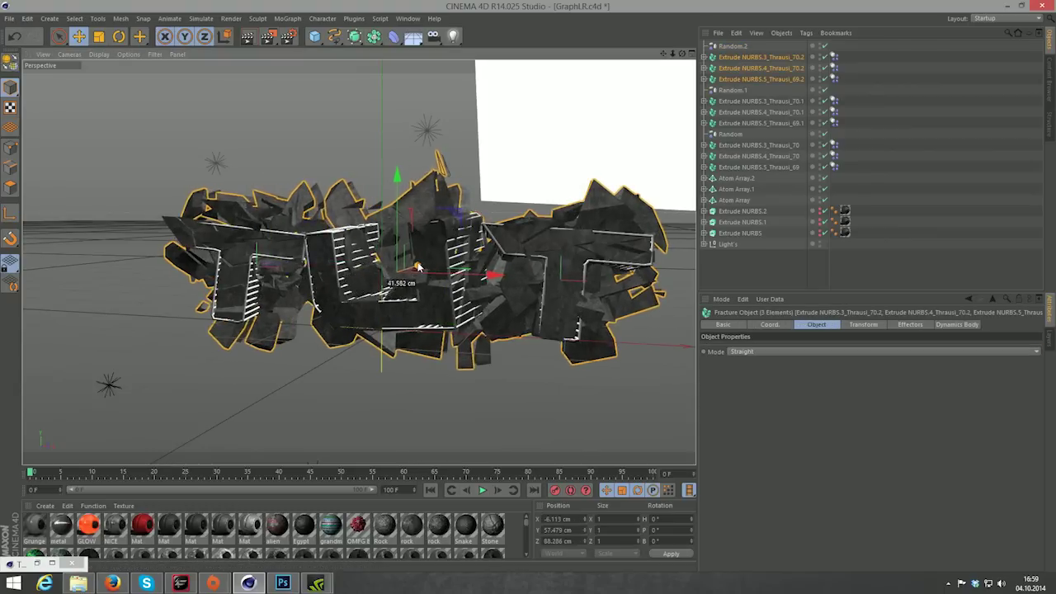
Step: Lower Random.2's strength to 42% and view the denser debris
{"action": "left_click", "coordinate": [733, 46]}
{"action": "mouse_move", "coordinate": [835, 351]}
{"action": "left_mouse_down"}
{"action": "mouse_move", "coordinate": [815, 351]}
{"action": "mouse_move", "coordinate": [887, 348]}
{"action": "left_mouse_up"}
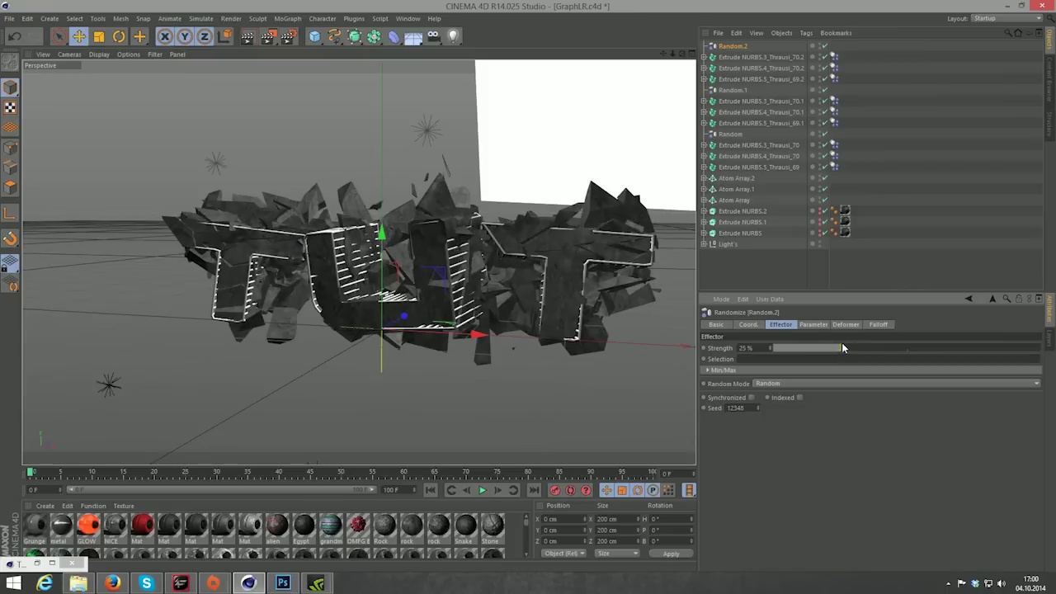
{"action": "left_click", "coordinate": [843, 291]}
{"action": "left_click_drag", "start_coordinate": [314, 265], "coordinate": [359, 261]}
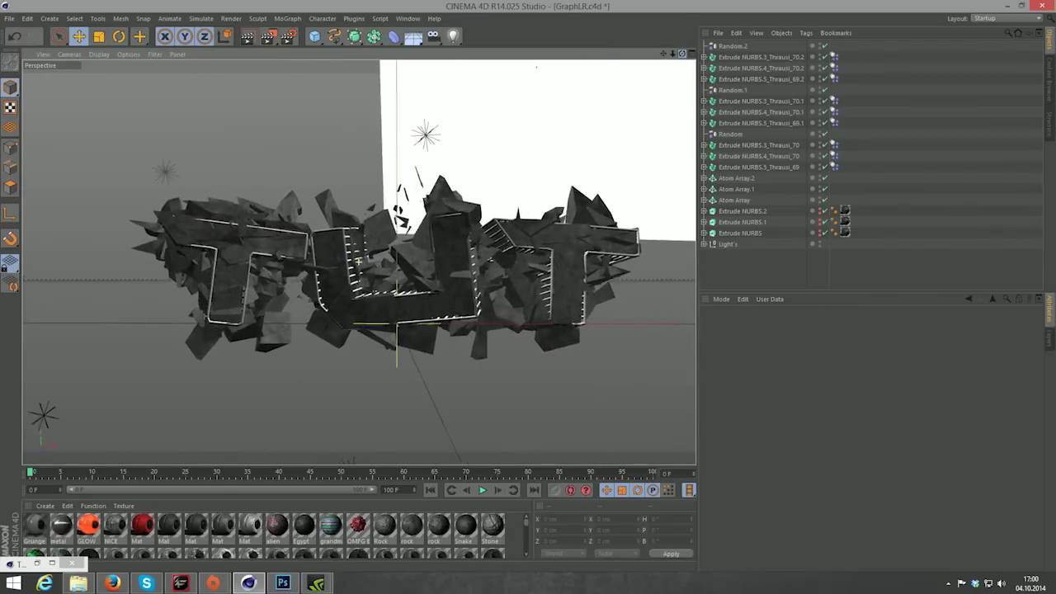
{"action": "left_click_drag", "start_coordinate": [359, 261], "coordinate": [359, 261]}
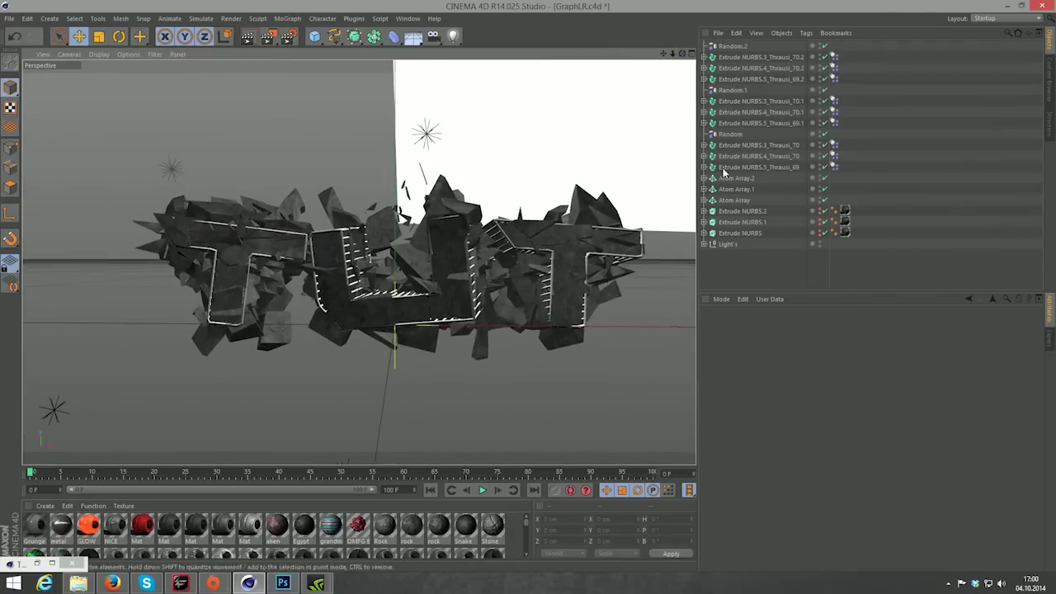
{"action": "left_click", "coordinate": [743, 254]}
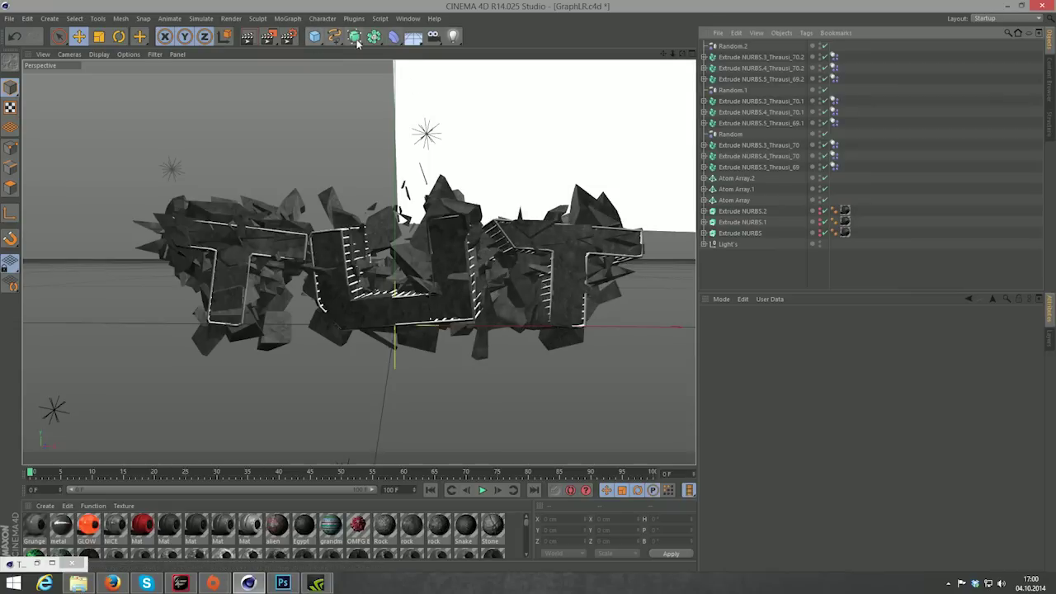
Step: Add a 600 × 100 × 600 cm Landscape object and run a quick test render
{"action": "left_click", "coordinate": [314, 36]}
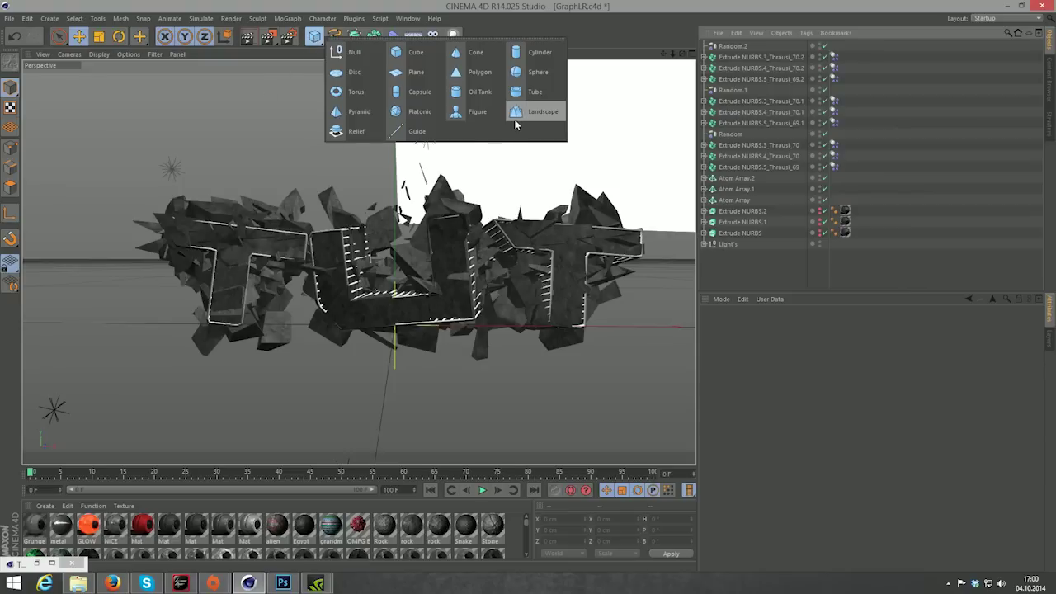
{"action": "left_click", "coordinate": [545, 111]}
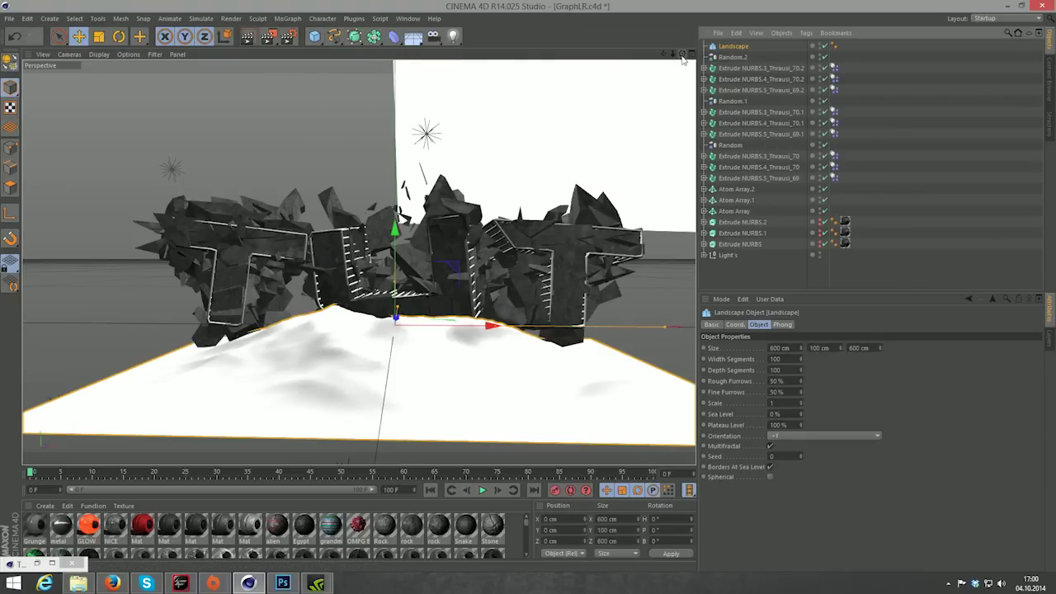
{"action": "left_click_drag", "start_coordinate": [684, 58], "coordinate": [682, 53]}
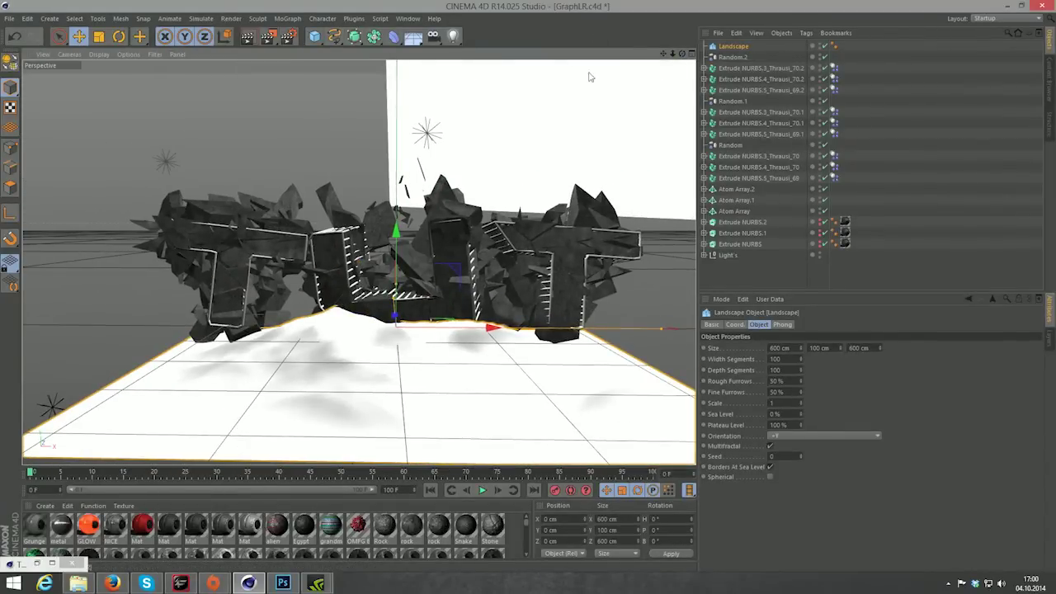
{"action": "left_click", "coordinate": [248, 36]}
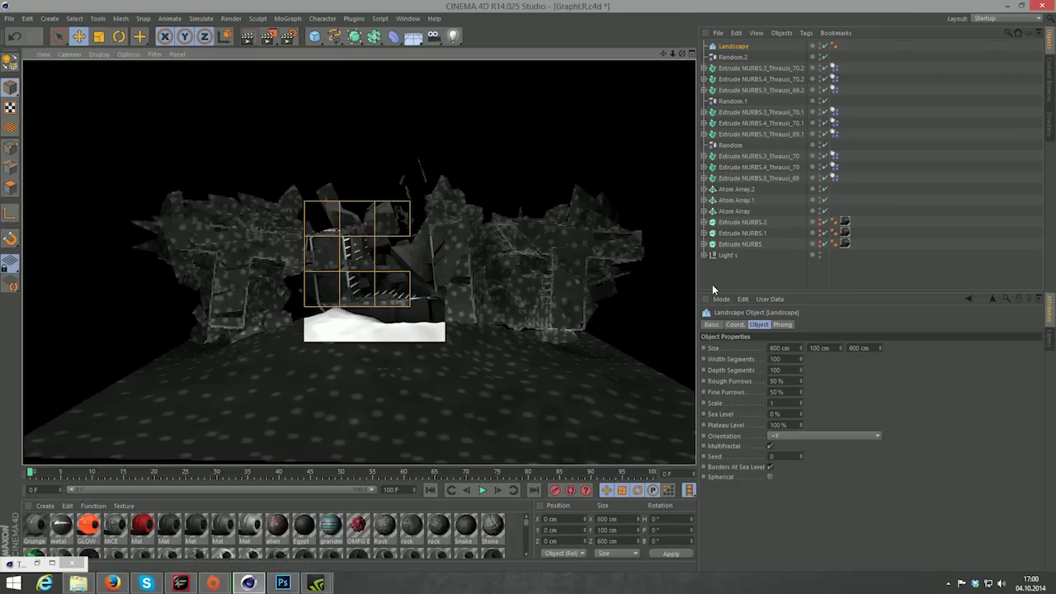
{"action": "key", "text": "Escape"}
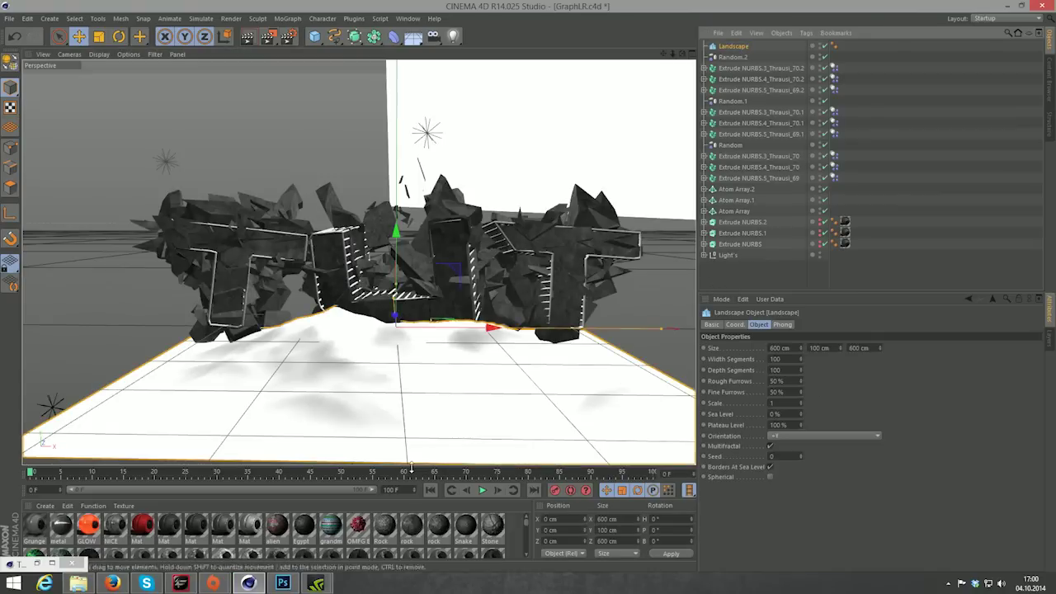
Step: Make the Landscape spherical and scale it down
{"action": "left_click", "coordinate": [771, 477]}
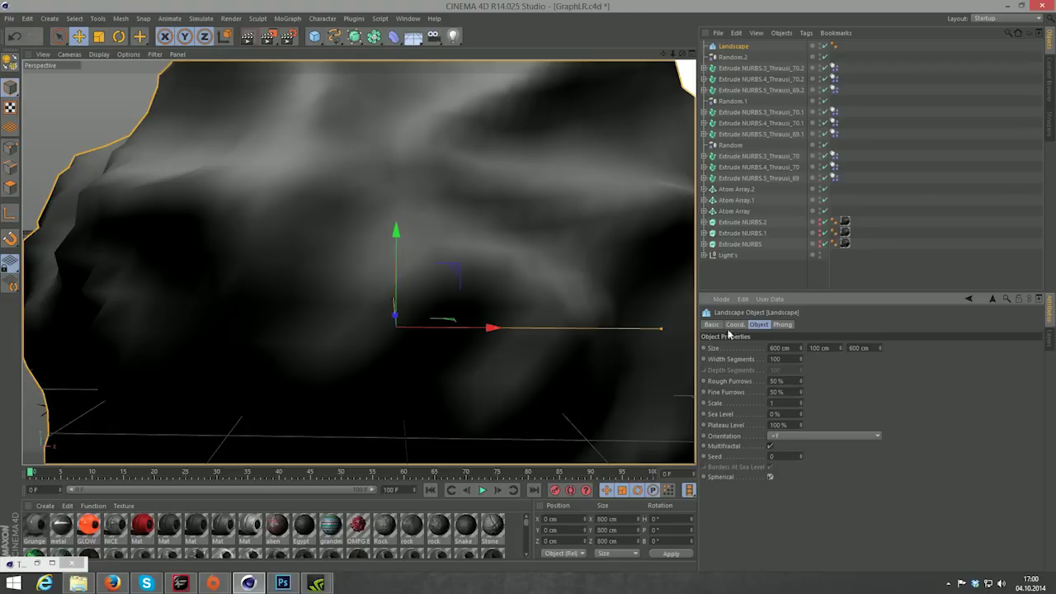
{"action": "left_click", "coordinate": [99, 38]}
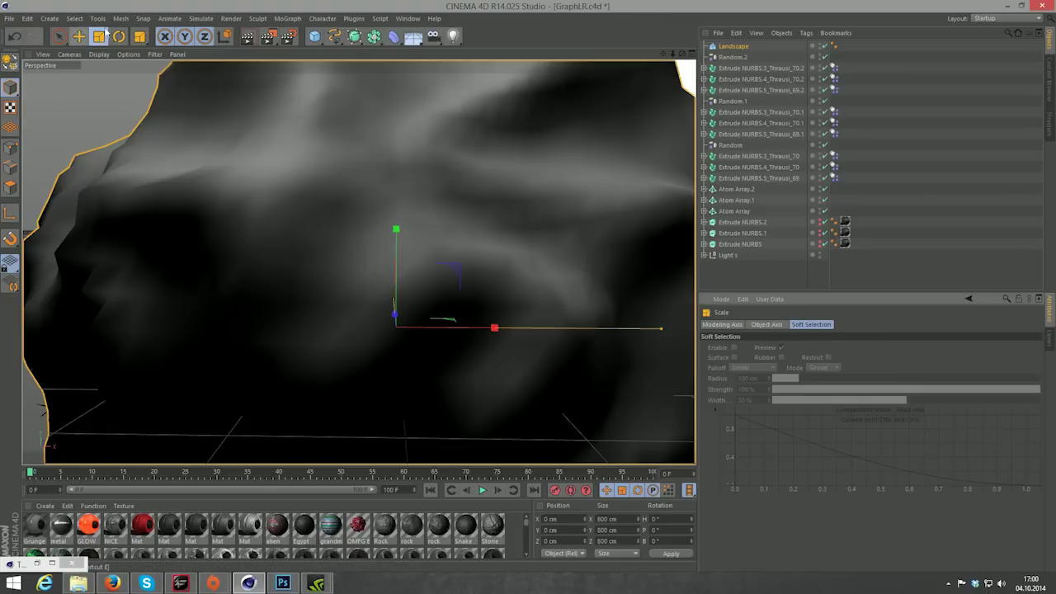
{"action": "mouse_move", "coordinate": [660, 141]}
{"action": "left_mouse_down"}
{"action": "mouse_move", "coordinate": [518, 206]}
{"action": "mouse_move", "coordinate": [336, 312]}
{"action": "mouse_move", "coordinate": [404, 289]}
{"action": "left_mouse_up"}
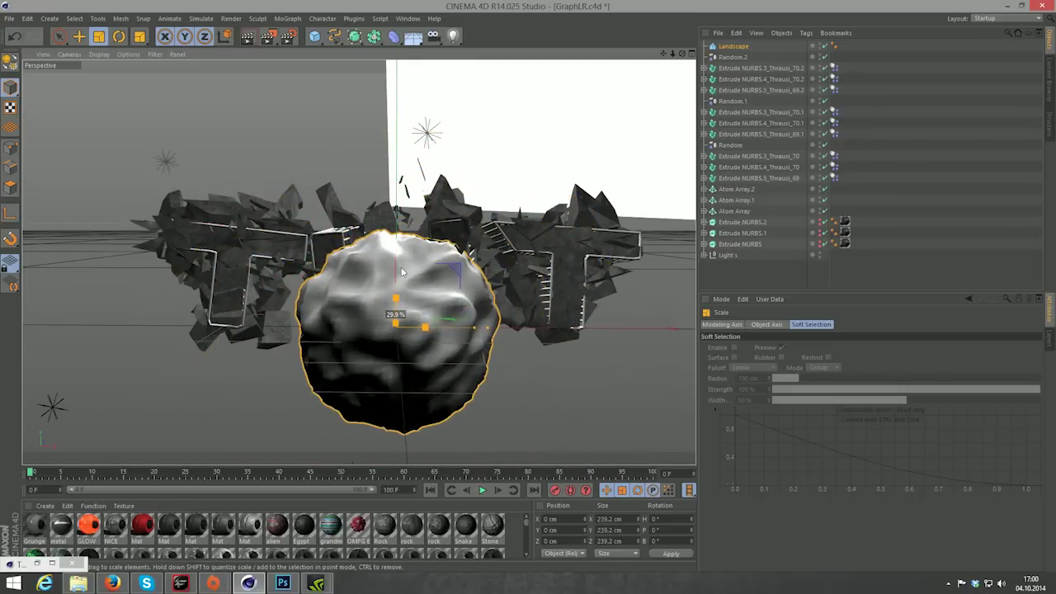
{"action": "left_click", "coordinate": [80, 36]}
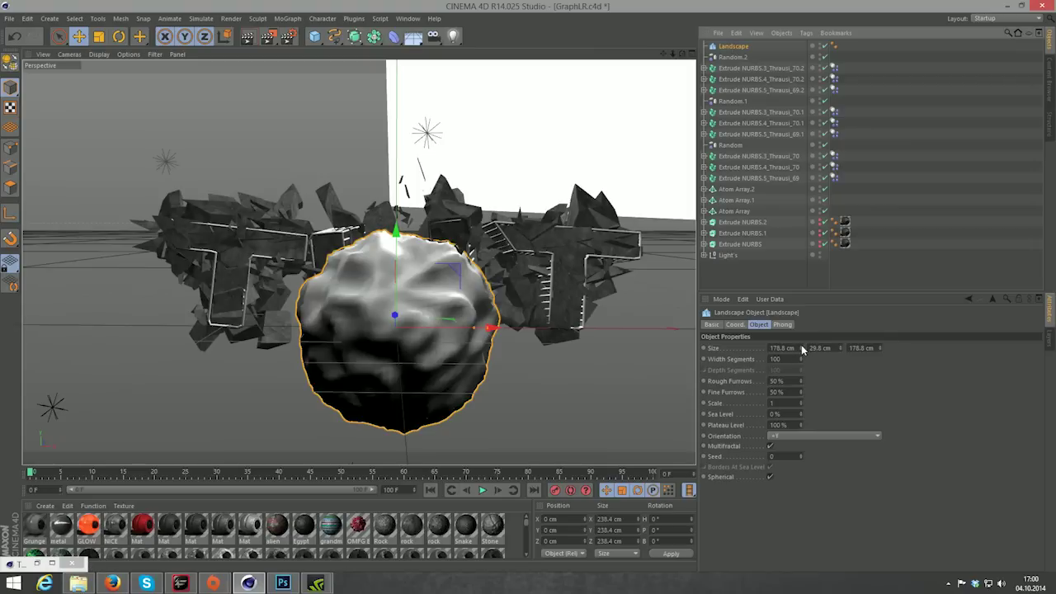
Step: Adjust the sphere's Size and set Rough and Fine Furrows to 100% with Scale 1.25
{"action": "mouse_move", "coordinate": [801, 349]}
{"action": "left_mouse_down"}
{"action": "mouse_move", "coordinate": [841, 356]}
{"action": "mouse_move", "coordinate": [841, 331]}
{"action": "mouse_move", "coordinate": [781, 331]}
{"action": "left_mouse_up"}
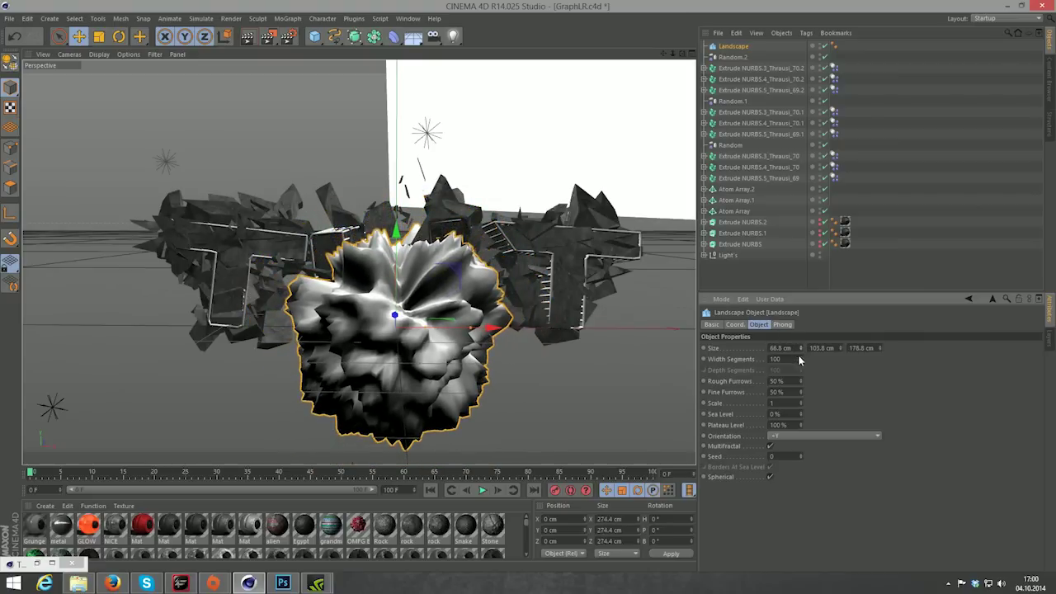
{"action": "mouse_move", "coordinate": [800, 382]}
{"action": "left_mouse_down"}
{"action": "mouse_move", "coordinate": [800, 363]}
{"action": "mouse_move", "coordinate": [800, 387]}
{"action": "left_mouse_up"}
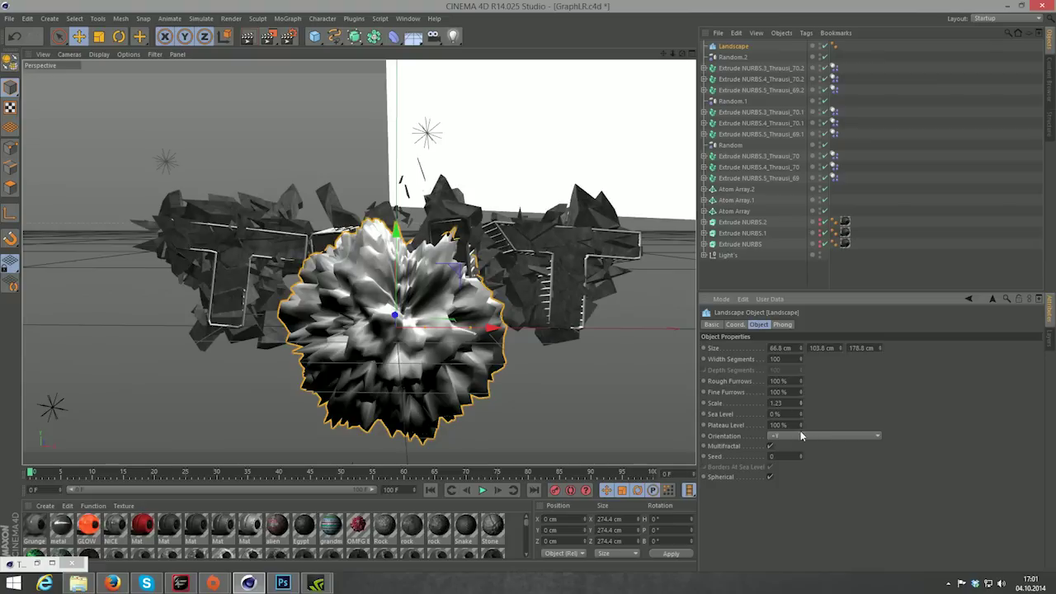
{"action": "left_click_drag", "start_coordinate": [800, 424], "coordinate": [799, 430]}
Step: Set the Landscape's Sea Level to 27% and Seed to 6
{"action": "mouse_move", "coordinate": [800, 415]}
{"action": "left_mouse_down"}
{"action": "mouse_move", "coordinate": [800, 388]}
{"action": "mouse_move", "coordinate": [801, 418]}
{"action": "left_mouse_up"}
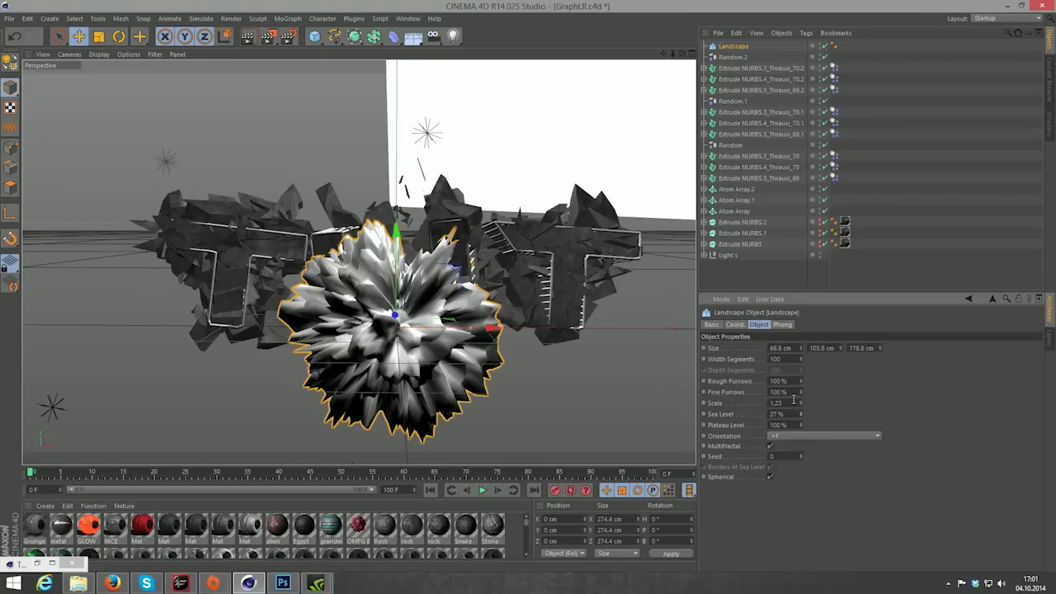
{"action": "left_click", "coordinate": [800, 455]}
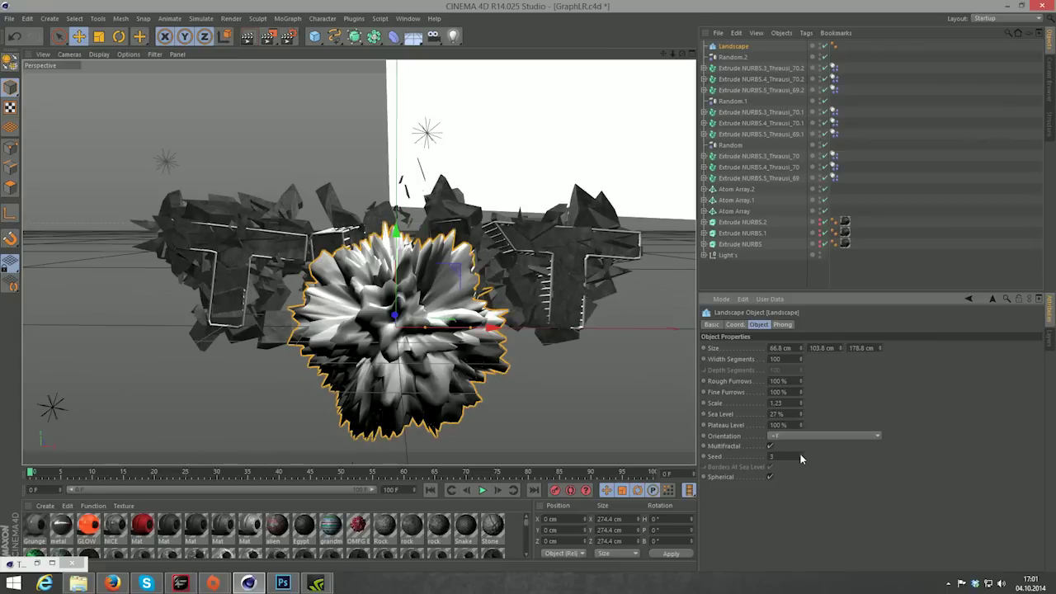
{"action": "left_click", "coordinate": [800, 453]}
{"action": "left_click", "coordinate": [800, 453]}
{"action": "left_click", "coordinate": [799, 452]}
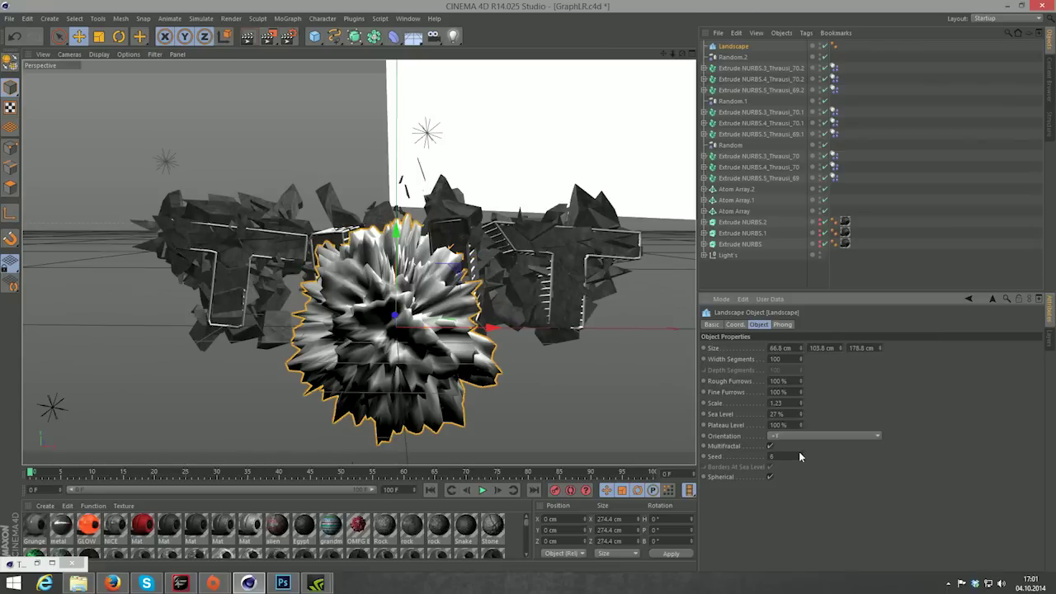
Step: Shrink the spiky sphere to about 149 cm and move it down to the U's base
{"action": "left_click_drag", "start_coordinate": [673, 53], "coordinate": [168, 58]}
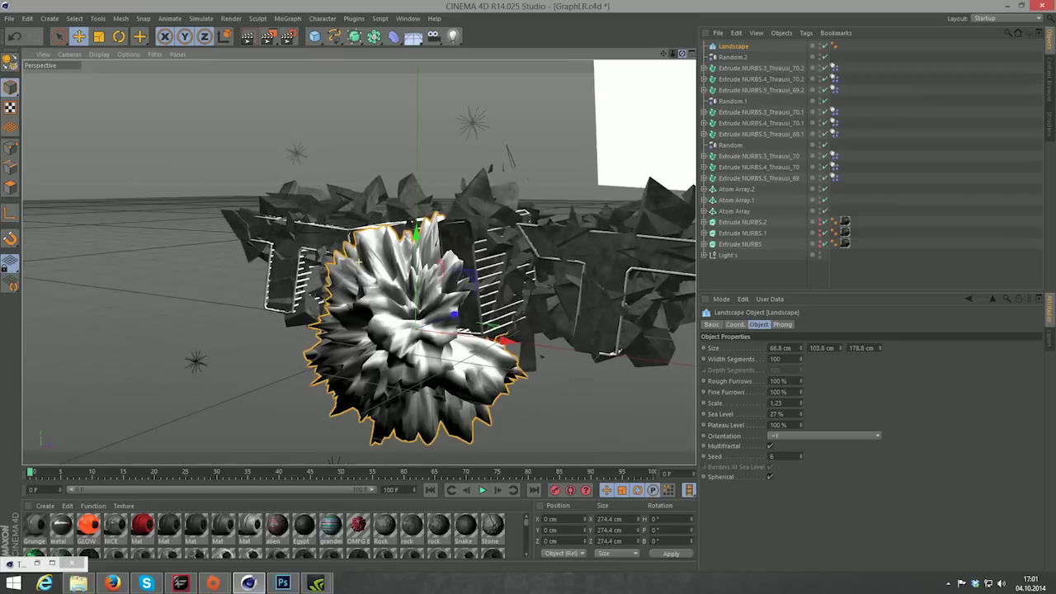
{"action": "left_click", "coordinate": [98, 36]}
{"action": "mouse_move", "coordinate": [561, 99]}
{"action": "left_mouse_down"}
{"action": "mouse_move", "coordinate": [459, 151]}
{"action": "mouse_move", "coordinate": [188, 92]}
{"action": "left_mouse_up"}
{"action": "left_click", "coordinate": [78, 36]}
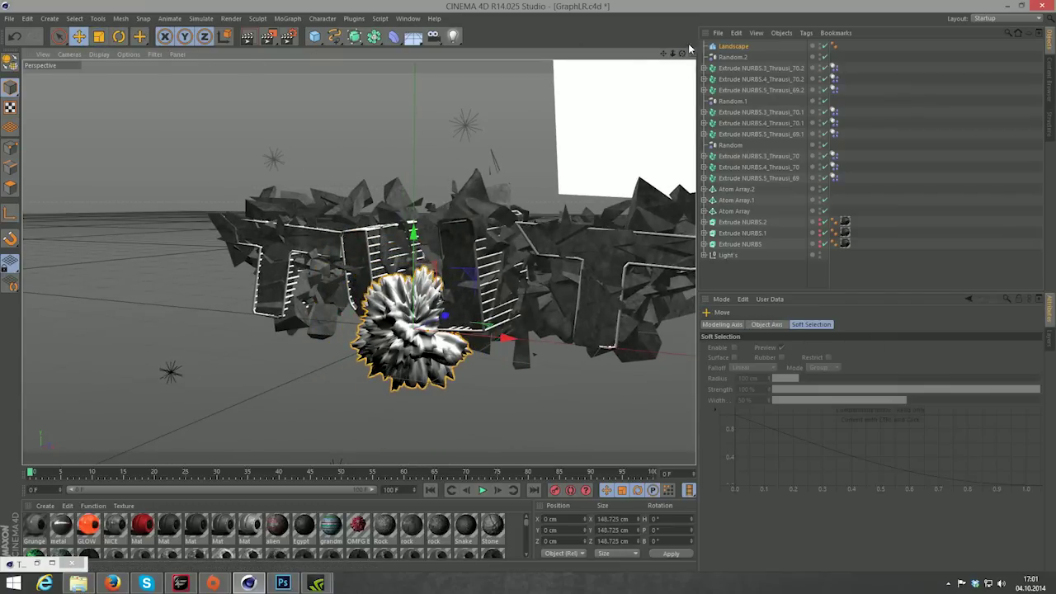
{"action": "mouse_move", "coordinate": [682, 52]}
{"action": "left_mouse_down"}
{"action": "mouse_move", "coordinate": [359, 262]}
{"action": "mouse_move", "coordinate": [422, 227]}
{"action": "left_mouse_up"}
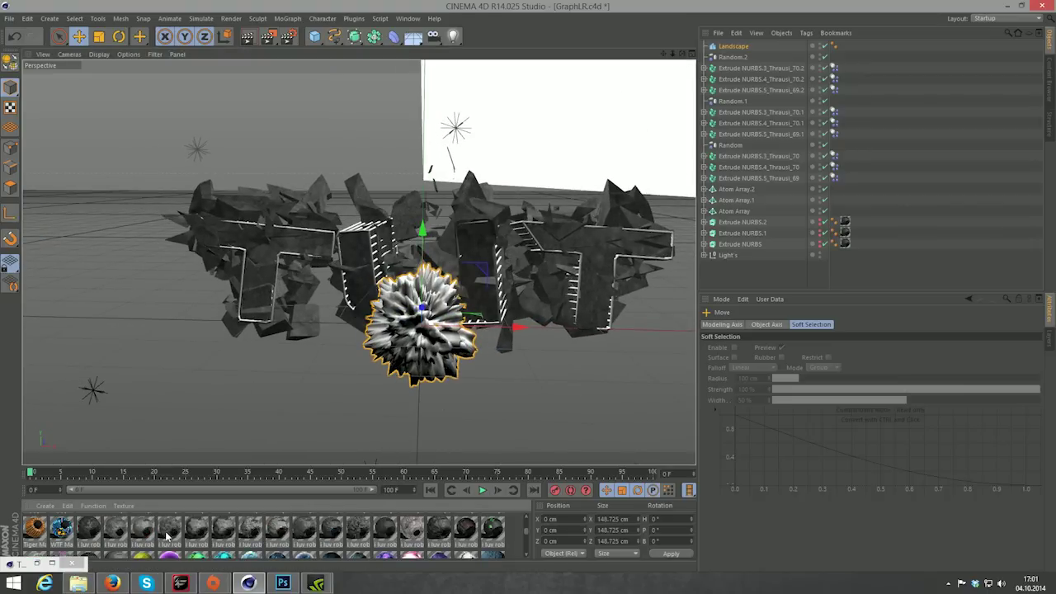
{"action": "left_click", "coordinate": [731, 47]}
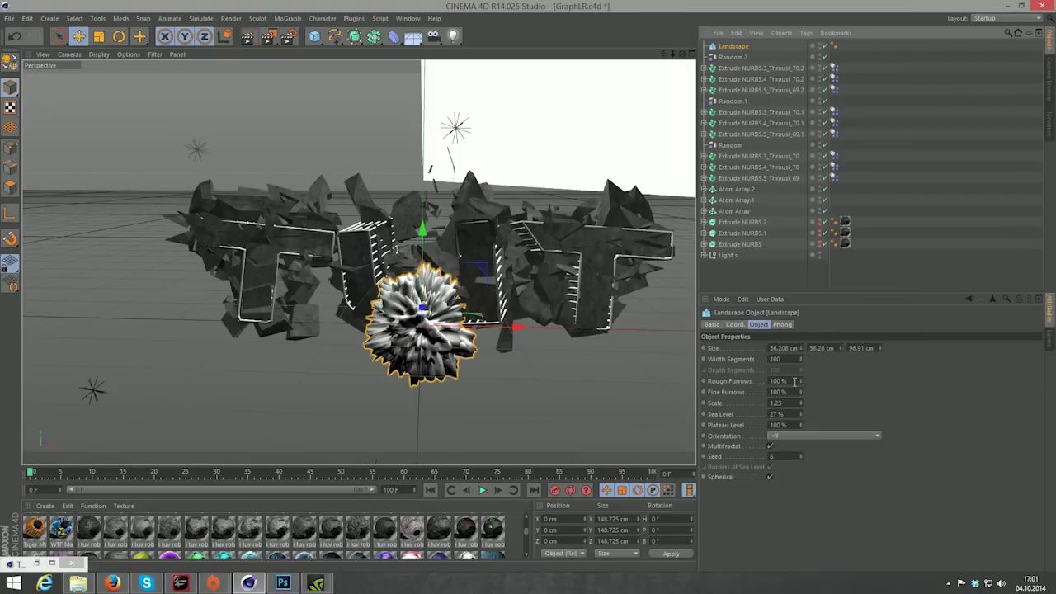
Step: Lower the Landscape's Width Segments from 100 to 80
{"action": "left_click_drag", "start_coordinate": [800, 359], "coordinate": [801, 356]}
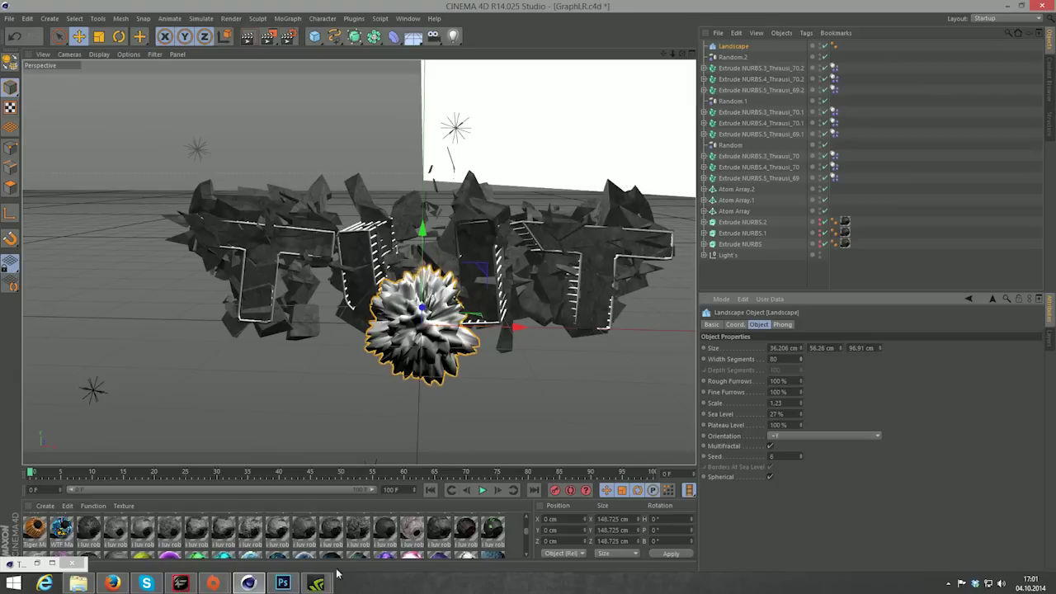
{"action": "scroll", "coordinate": [215, 544], "scroll_direction": "down", "scroll_amount": 2}
{"action": "scroll", "coordinate": [214, 545], "scroll_direction": "down", "scroll_amount": 1}
{"action": "scroll", "coordinate": [214, 545], "scroll_direction": "down", "scroll_amount": 1}
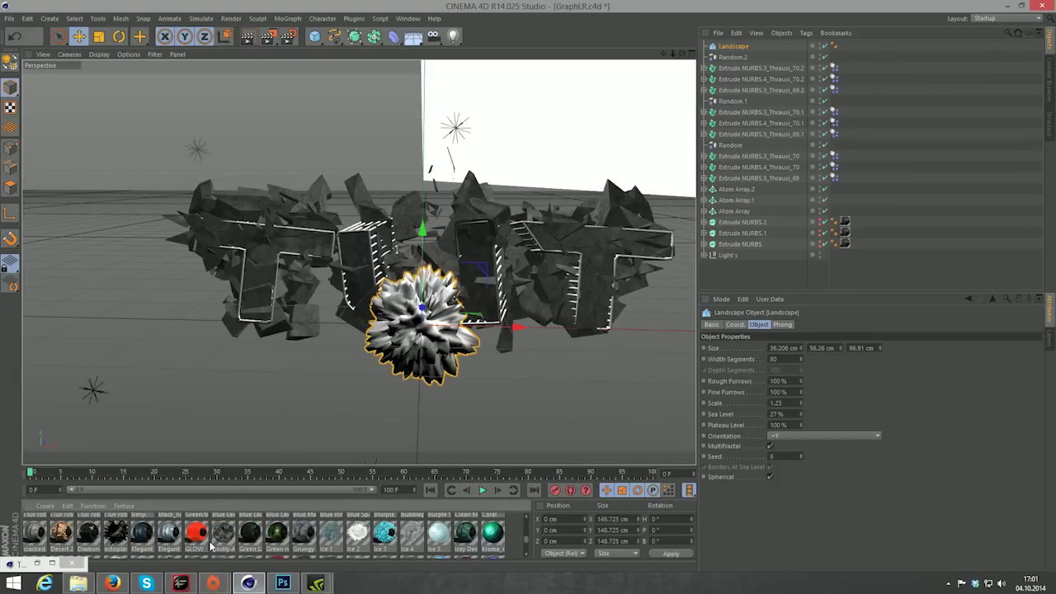
{"action": "scroll", "coordinate": [211, 545], "scroll_direction": "down", "scroll_amount": 2}
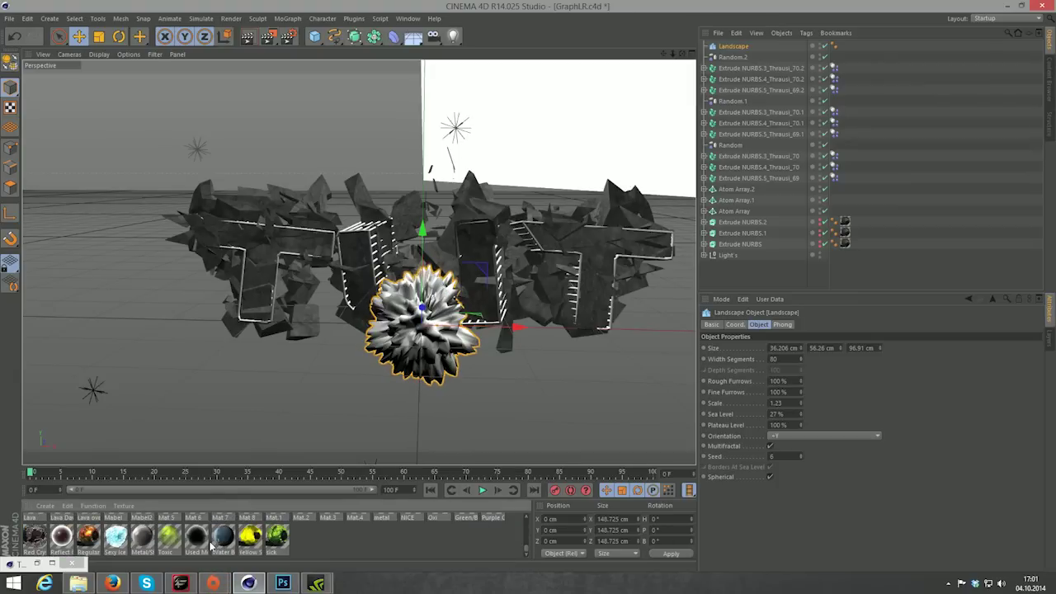
Step: Check the sick material, then display the Yellow Space material's colour attributes
{"action": "left_click", "coordinate": [277, 537]}
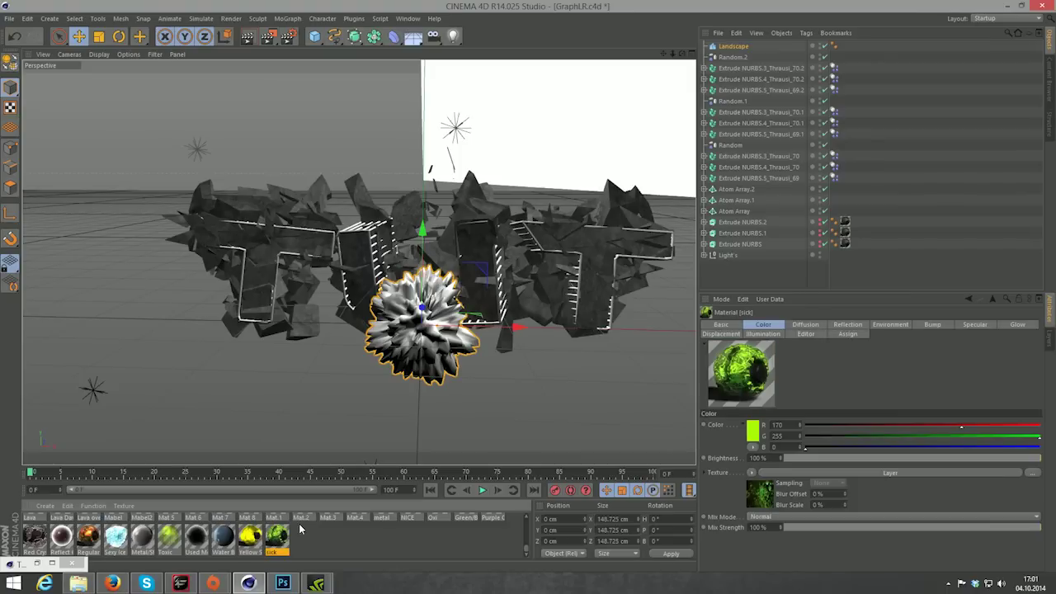
{"action": "left_click", "coordinate": [250, 538]}
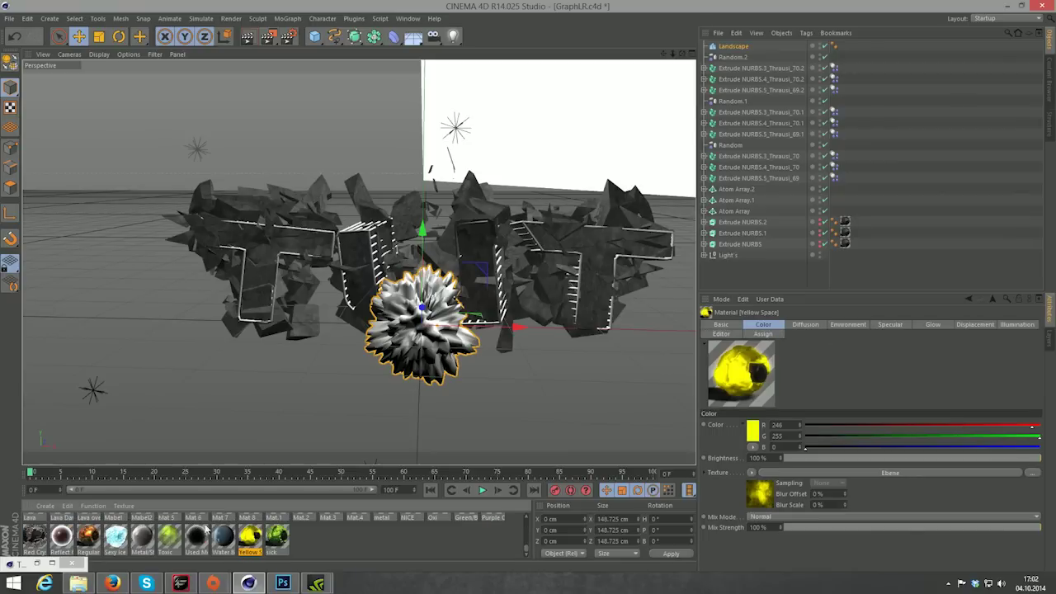
{"action": "scroll", "coordinate": [205, 529], "scroll_direction": "up", "scroll_amount": 3}
{"action": "scroll", "coordinate": [221, 528], "scroll_direction": "down", "scroll_amount": 3}
{"action": "scroll", "coordinate": [247, 550], "scroll_direction": "up", "scroll_amount": 3}
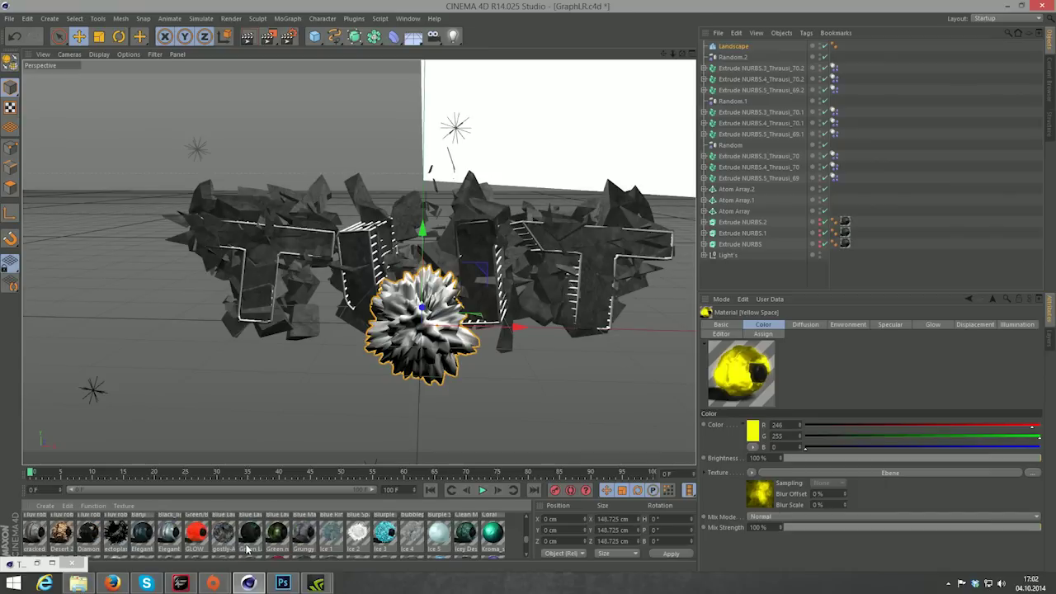
{"action": "scroll", "coordinate": [246, 550], "scroll_direction": "down", "scroll_amount": 3}
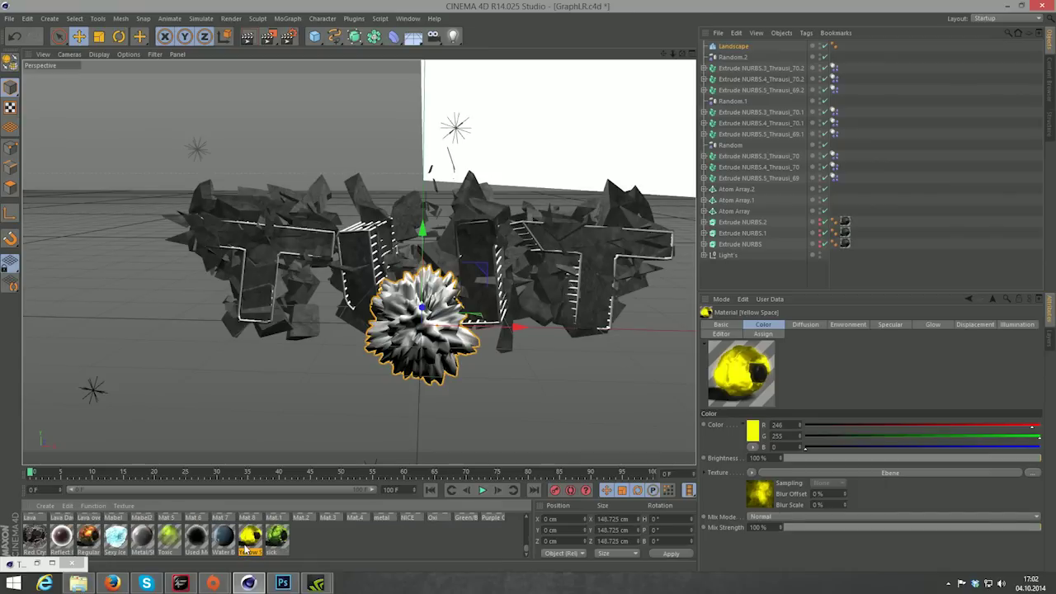
Step: Apply the Yellow Space material to the spiky sphere with seamless Cubic projection
{"action": "left_click_drag", "start_coordinate": [728, 49], "coordinate": [729, 47]}
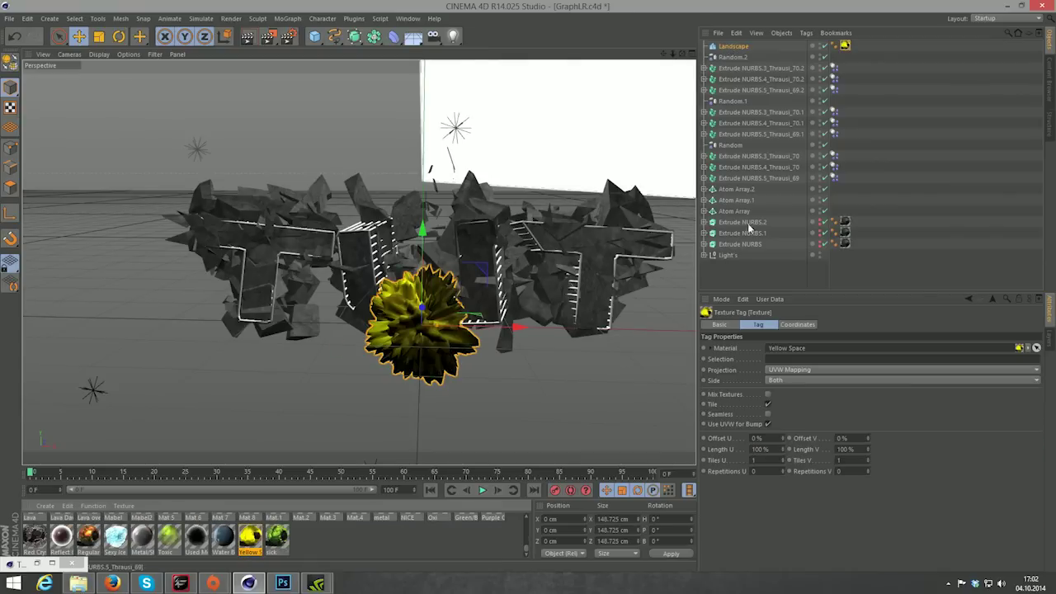
{"action": "left_click", "coordinate": [780, 370]}
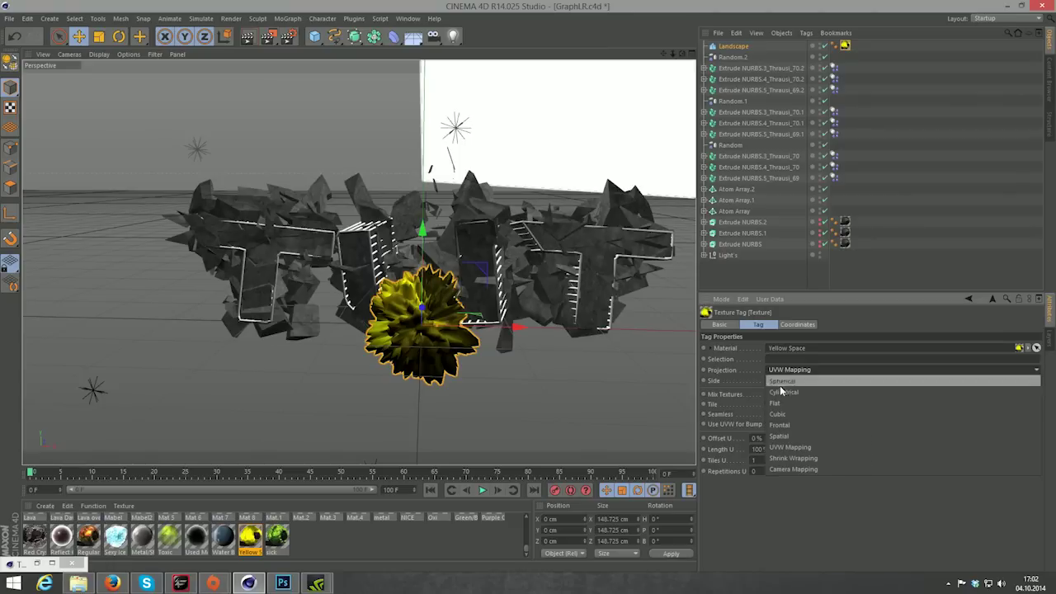
{"action": "left_click", "coordinate": [779, 411]}
{"action": "left_click", "coordinate": [769, 416]}
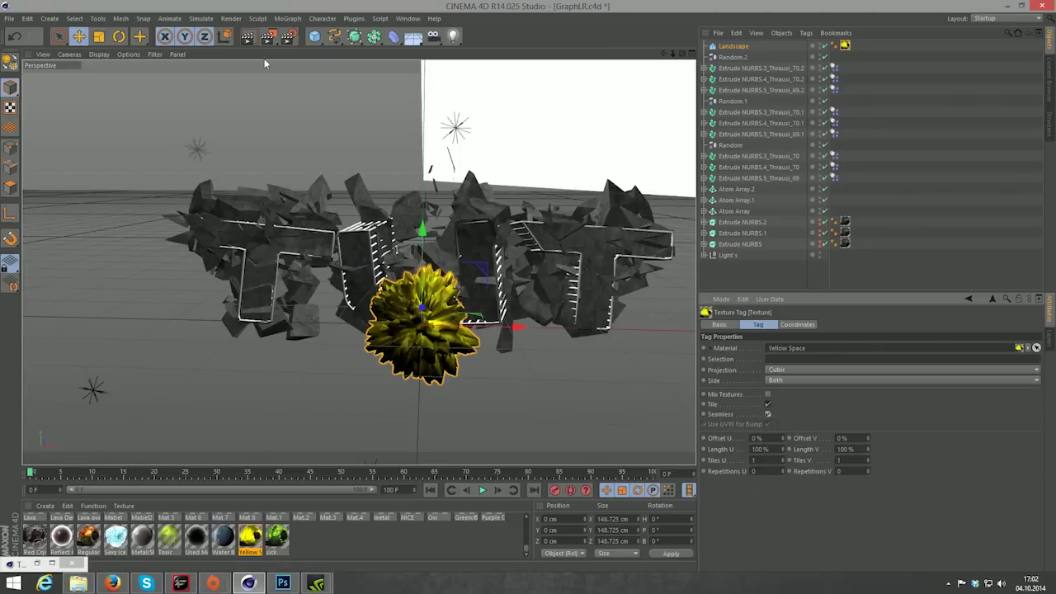
Step: Run a quick test render in the view, then stop it and reselect the Landscape rock
{"action": "left_click", "coordinate": [247, 38]}
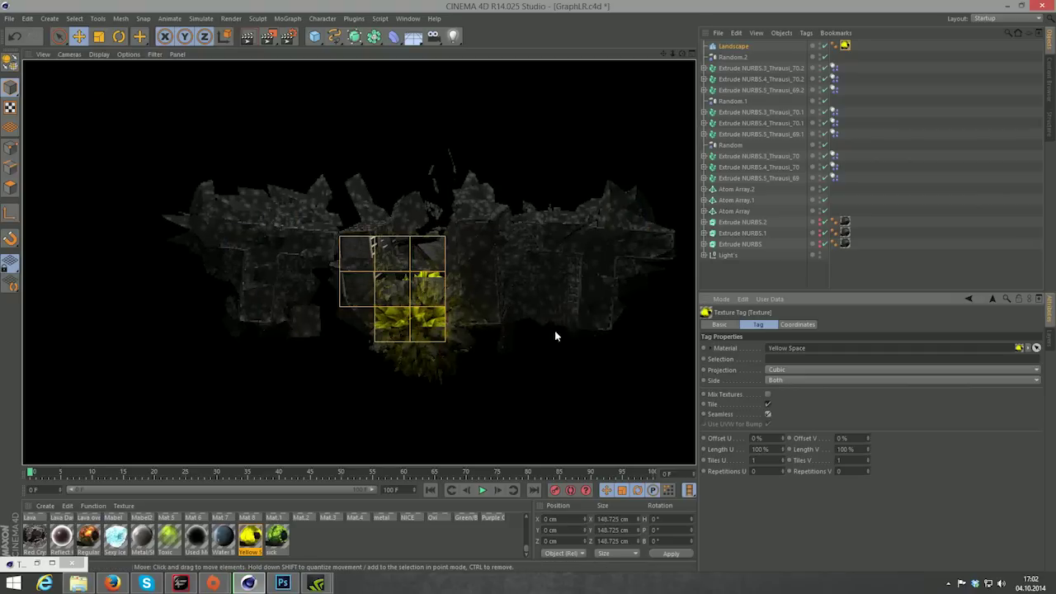
{"action": "left_click", "coordinate": [755, 270]}
{"action": "left_click", "coordinate": [733, 45]}
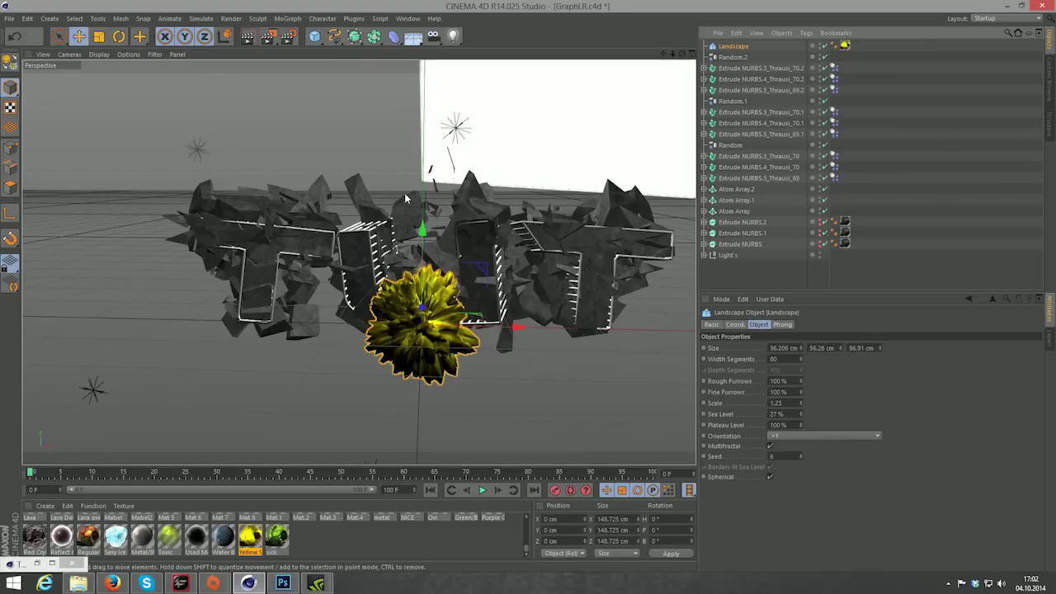
Step: Move the yellow Landscape rock back, up, sideways and down so it nestles inside the U
{"action": "left_click_drag", "start_coordinate": [682, 53], "coordinate": [593, 157]}
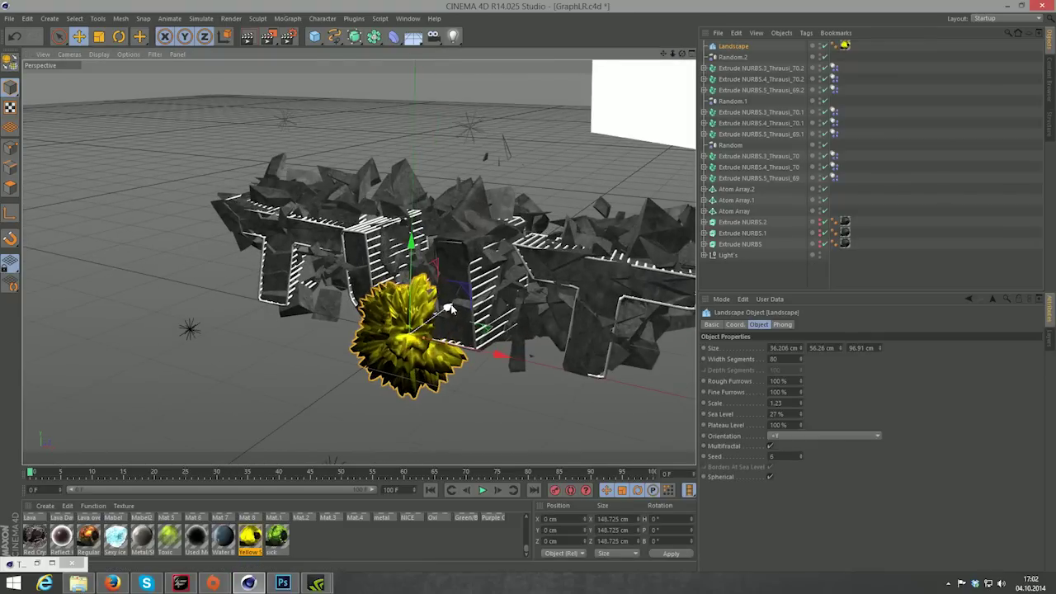
{"action": "left_click_drag", "start_coordinate": [444, 310], "coordinate": [485, 284]}
{"action": "left_click_drag", "start_coordinate": [452, 213], "coordinate": [454, 138]}
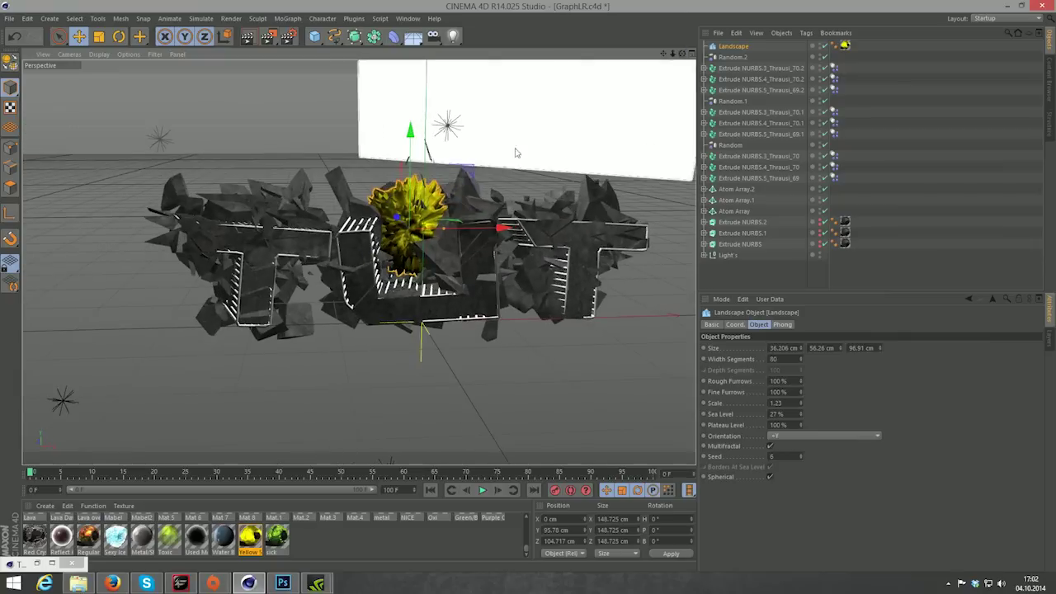
{"action": "left_click_drag", "start_coordinate": [497, 225], "coordinate": [479, 227]}
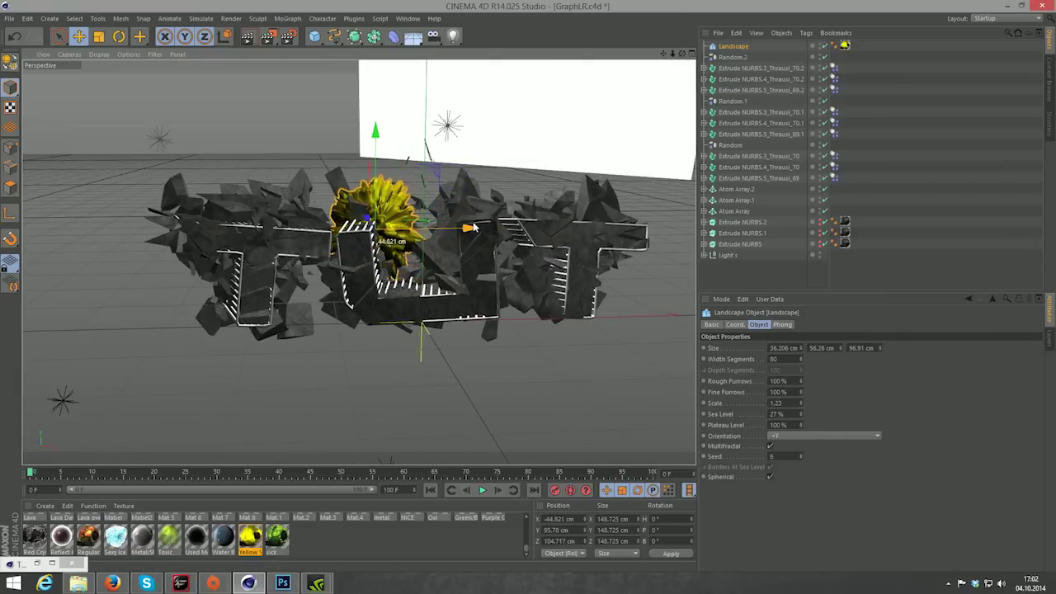
{"action": "left_click_drag", "start_coordinate": [379, 132], "coordinate": [380, 161]}
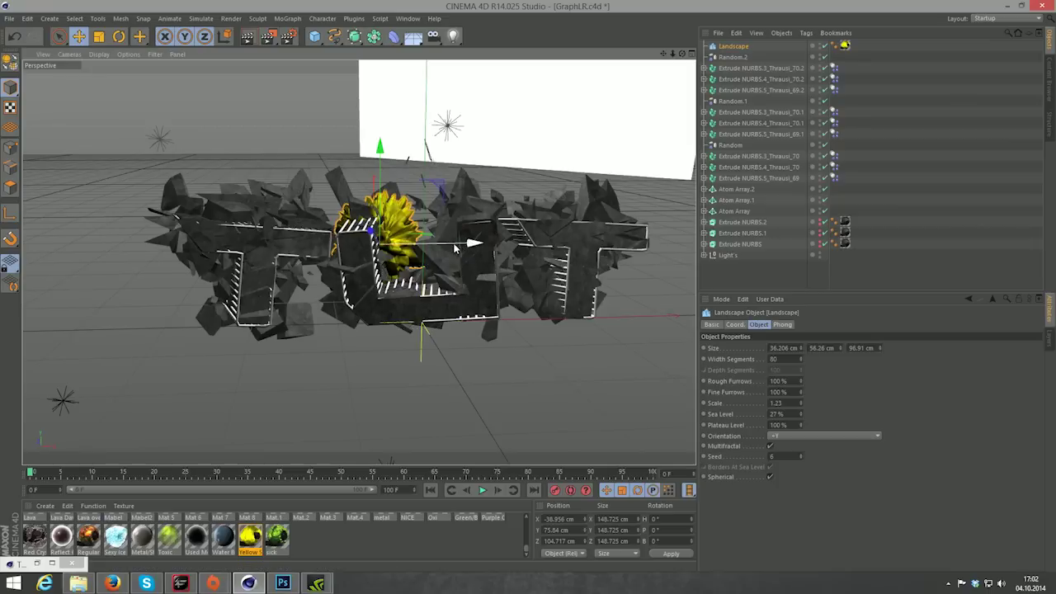
{"action": "mouse_move", "coordinate": [470, 240]}
{"action": "left_mouse_down"}
{"action": "mouse_move", "coordinate": [457, 211]}
{"action": "mouse_move", "coordinate": [459, 239]}
{"action": "mouse_move", "coordinate": [257, 228]}
{"action": "mouse_move", "coordinate": [240, 248]}
{"action": "left_mouse_up"}
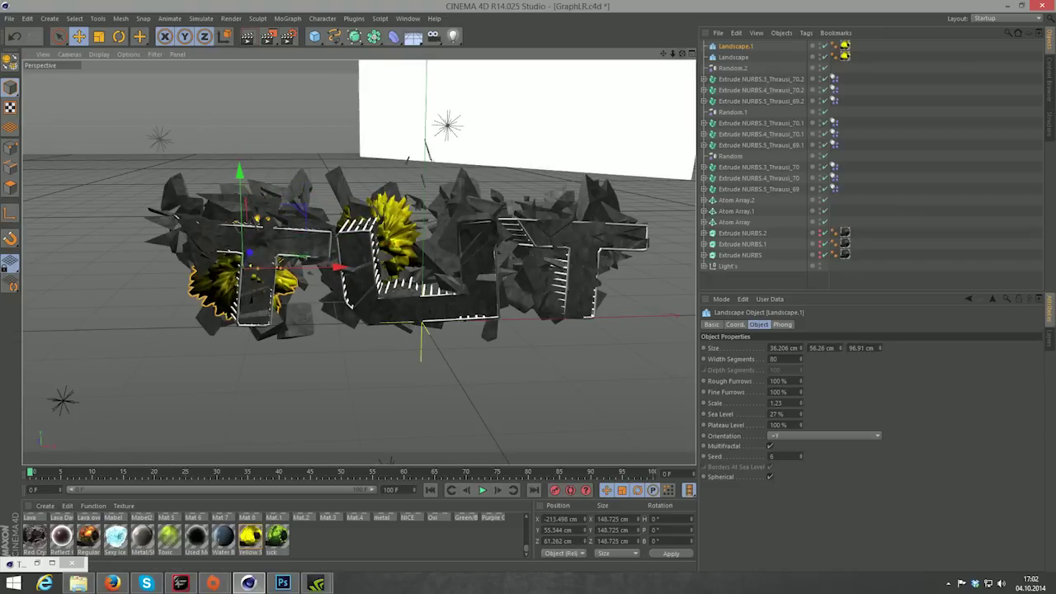
Step: Duplicate the rock as Landscape.2 and position it among the shards behind the last T
{"action": "mouse_move", "coordinate": [682, 53]}
{"action": "left_mouse_down"}
{"action": "mouse_move", "coordinate": [358, 262]}
{"action": "mouse_move", "coordinate": [667, 56]}
{"action": "left_mouse_up"}
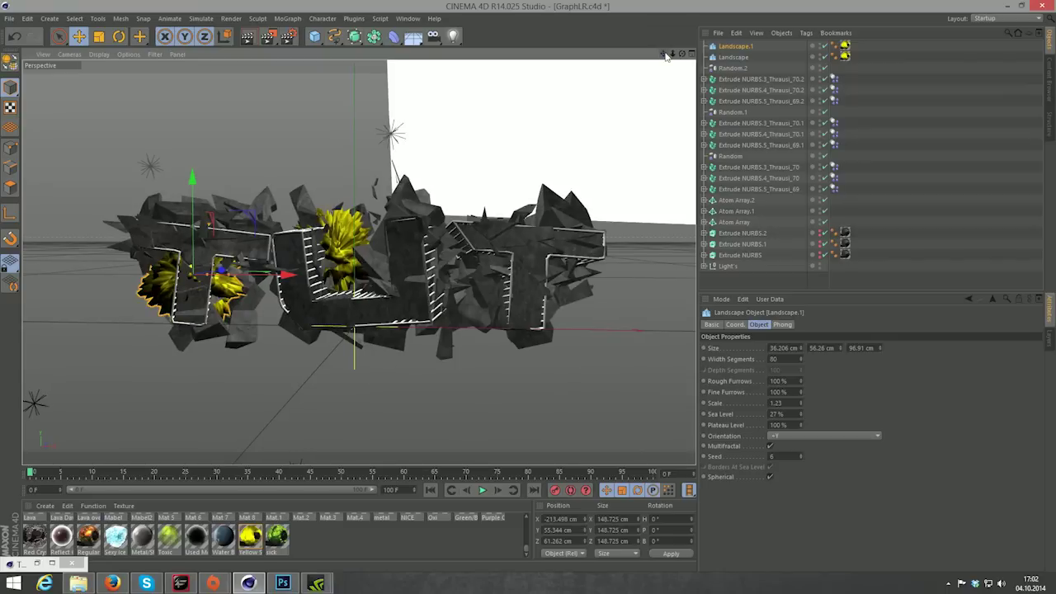
{"action": "key", "text": "ctrl+c"}
{"action": "key", "text": "ctrl+v"}
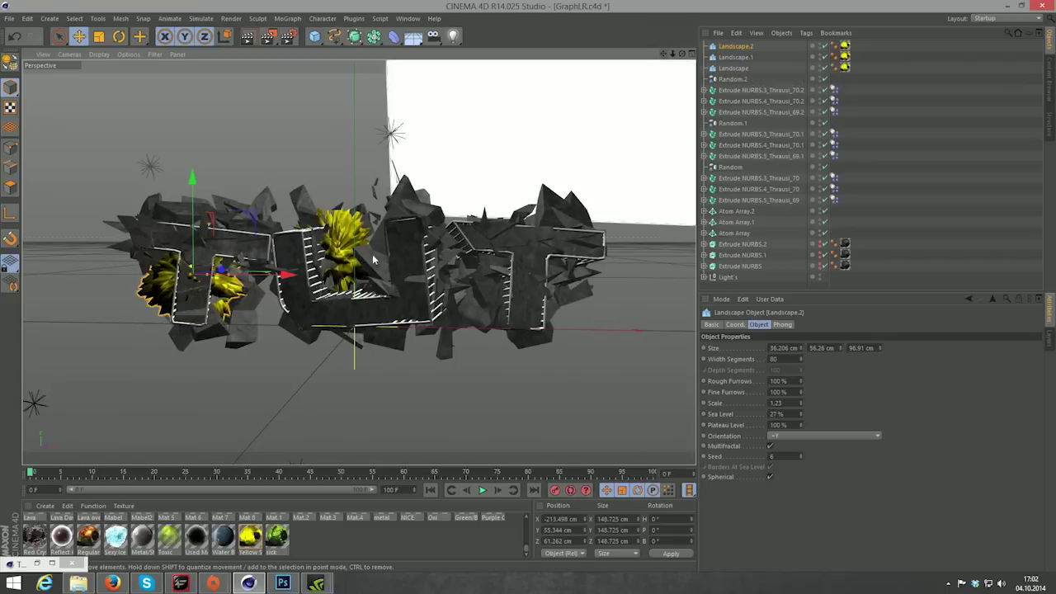
{"action": "mouse_move", "coordinate": [284, 275]}
{"action": "left_mouse_down"}
{"action": "mouse_move", "coordinate": [625, 273]}
{"action": "mouse_move", "coordinate": [520, 276]}
{"action": "left_mouse_up"}
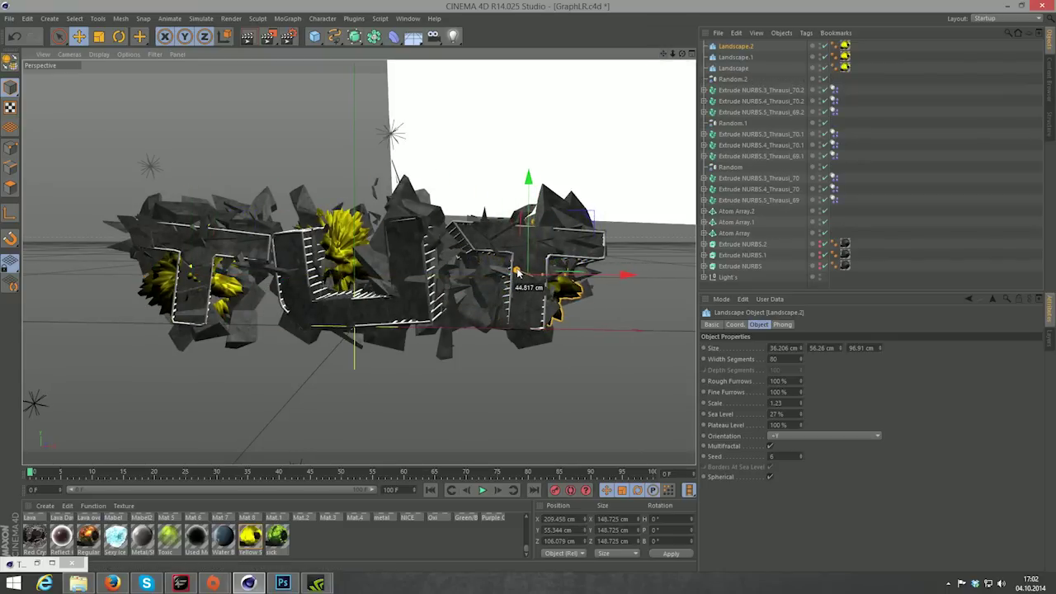
{"action": "left_click_drag", "start_coordinate": [682, 54], "coordinate": [682, 54]}
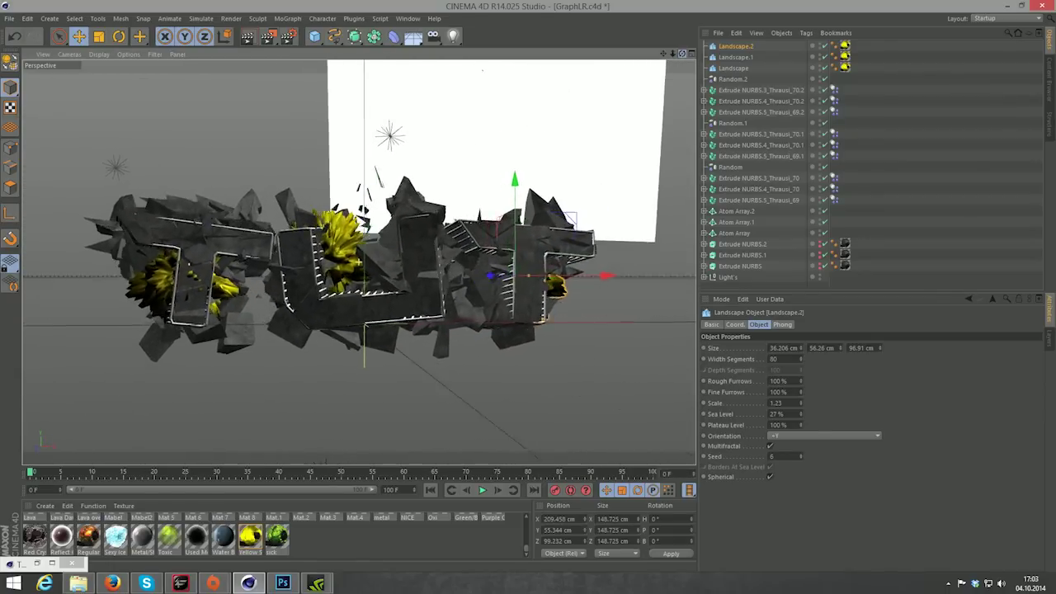
{"action": "left_click_drag", "start_coordinate": [681, 54], "coordinate": [686, 54]}
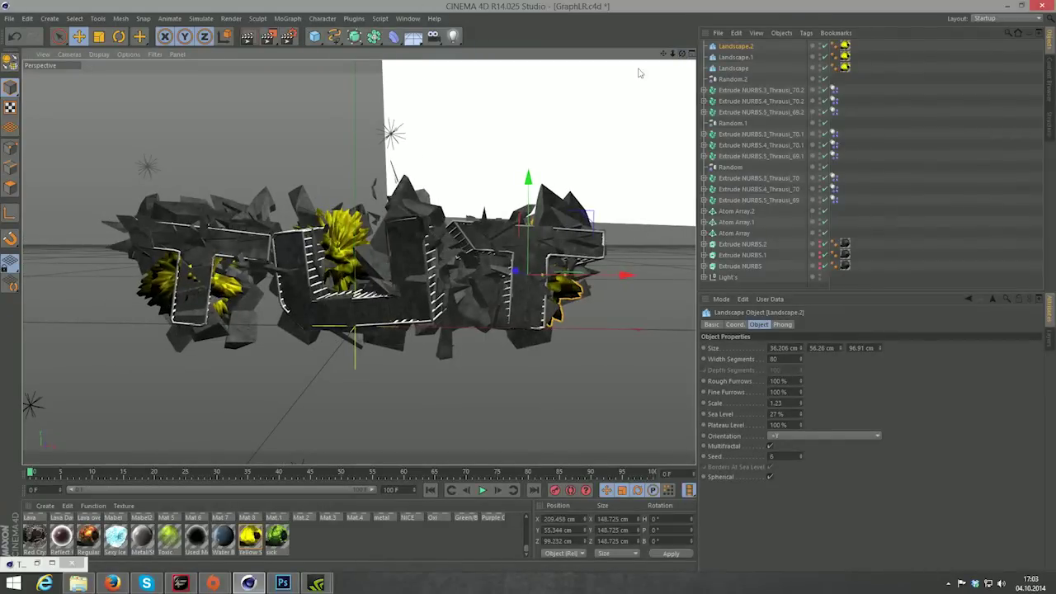
{"action": "left_click_drag", "start_coordinate": [528, 178], "coordinate": [528, 144]}
{"action": "left_click_drag", "start_coordinate": [621, 240], "coordinate": [573, 239]}
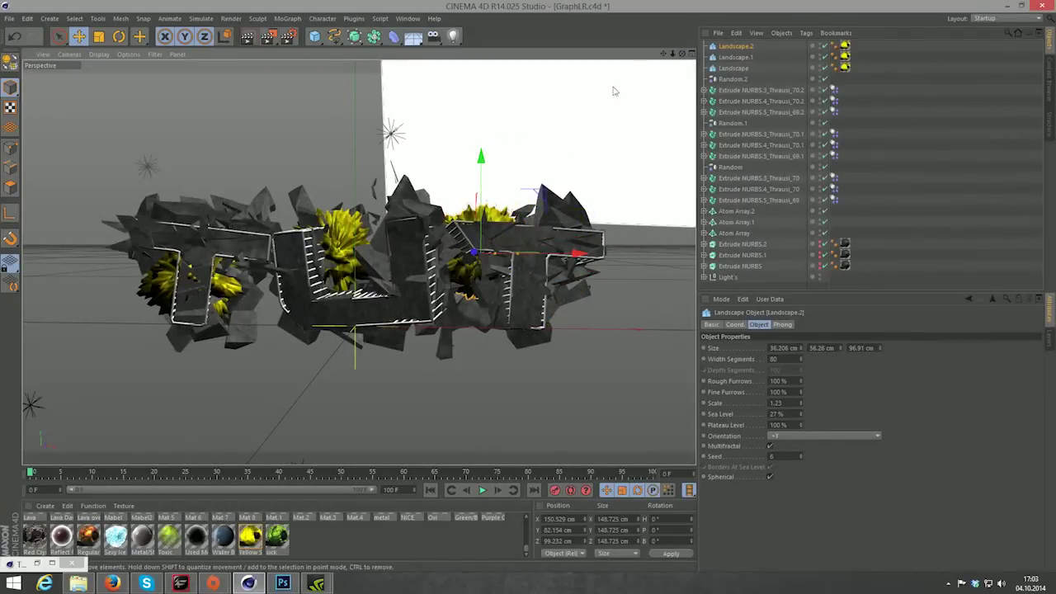
{"action": "left_click_drag", "start_coordinate": [681, 54], "coordinate": [682, 54]}
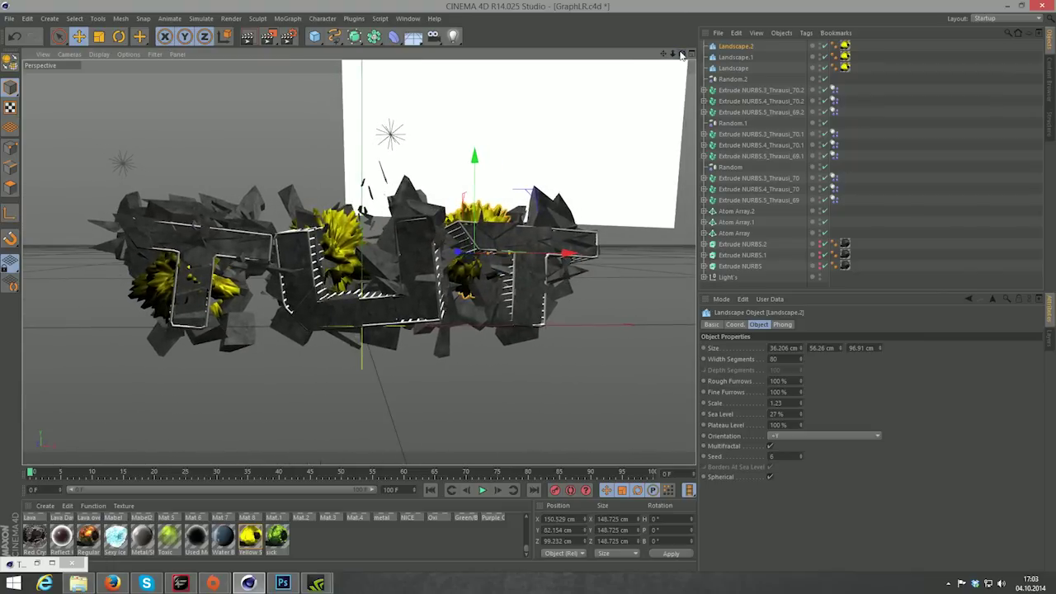
Step: Add another copy, Landscape.3, lowered among the lower shards beside the U
{"action": "key", "text": "ctrl+c"}
{"action": "key", "text": "ctrl+v"}
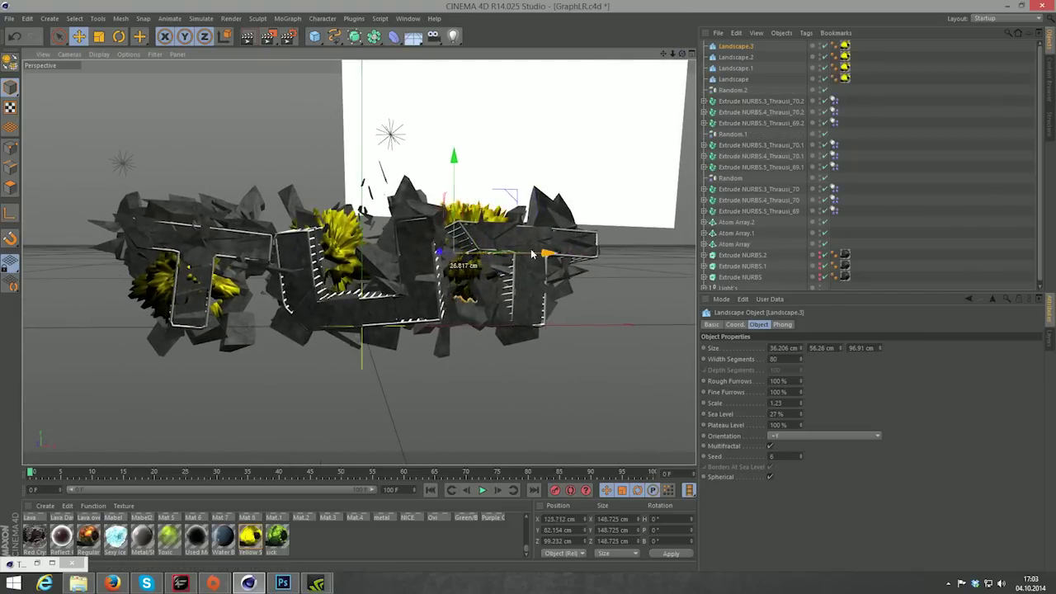
{"action": "mouse_move", "coordinate": [408, 252]}
{"action": "left_mouse_down"}
{"action": "mouse_move", "coordinate": [409, 305]}
{"action": "mouse_move", "coordinate": [412, 293]}
{"action": "left_mouse_up"}
{"action": "left_click", "coordinate": [611, 303]}
{"action": "left_click_drag", "start_coordinate": [644, 104], "coordinate": [462, 140]}
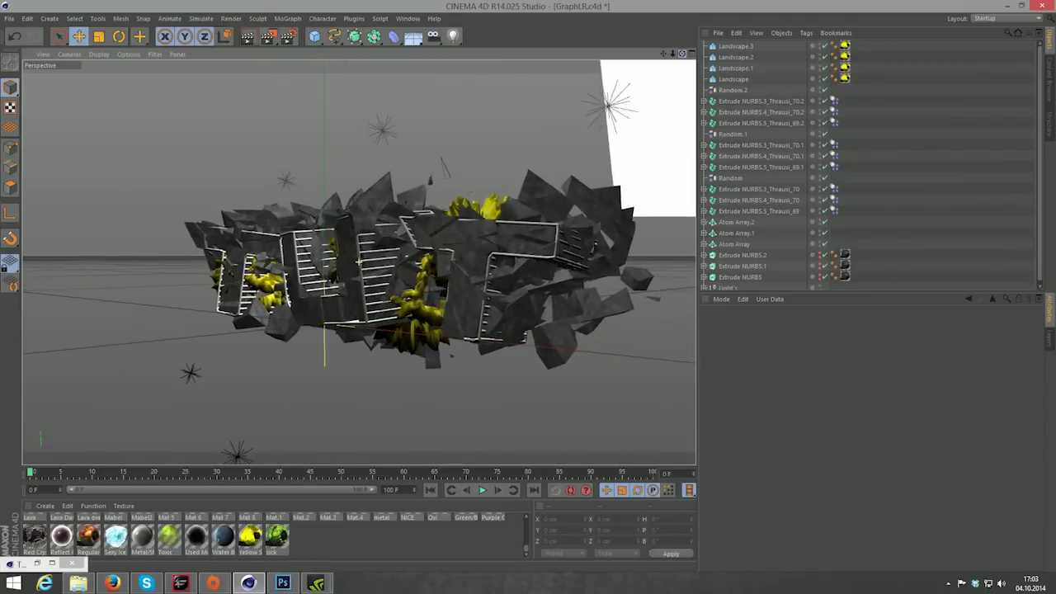
Step: Copy Landscape.3 into Landscape.4 and place it low beside the last T
{"action": "left_click_drag", "start_coordinate": [682, 53], "coordinate": [685, 55]}
{"action": "left_click", "coordinate": [728, 48]}
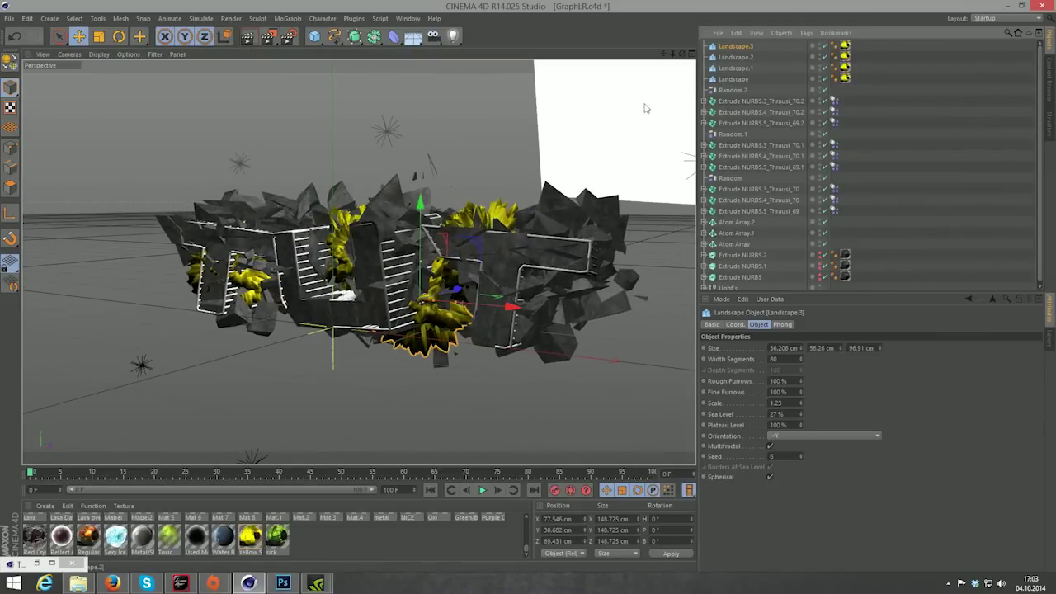
{"action": "left_click_drag", "start_coordinate": [511, 307], "coordinate": [611, 307]}
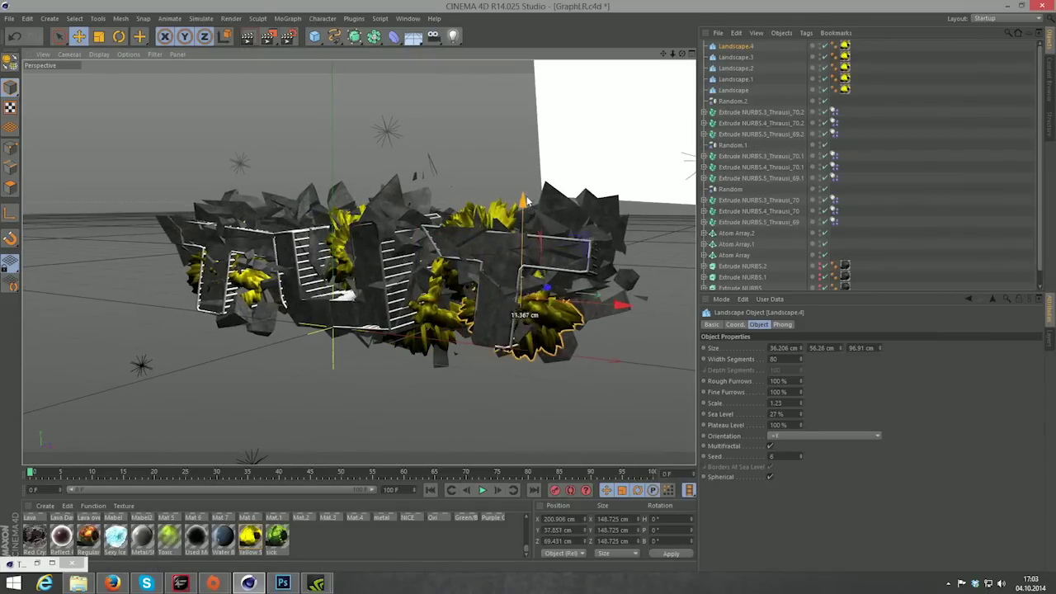
{"action": "left_click_drag", "start_coordinate": [529, 200], "coordinate": [558, 279]}
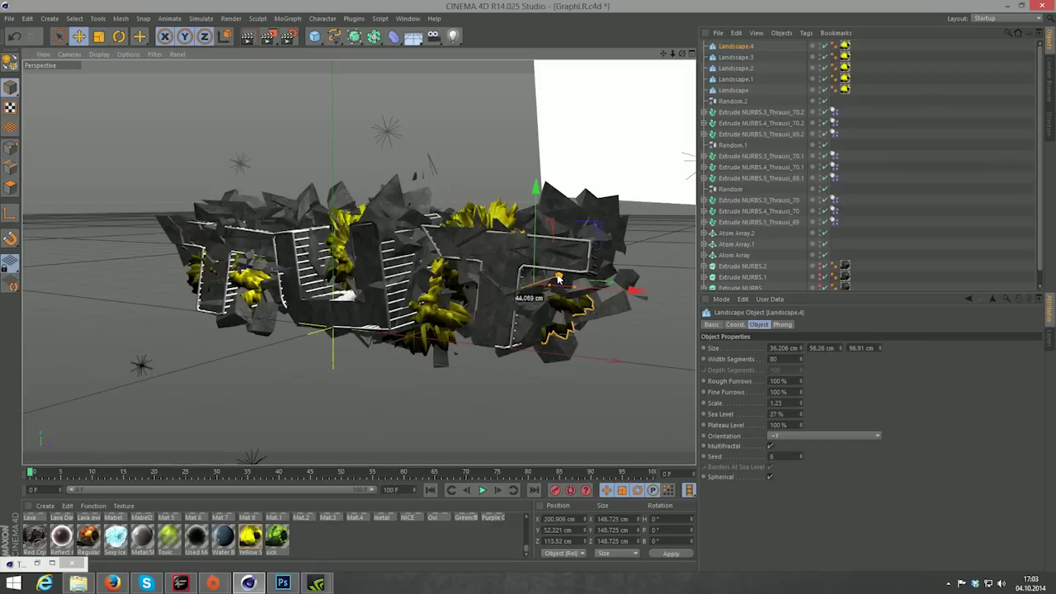
{"action": "left_click_drag", "start_coordinate": [635, 291], "coordinate": [642, 293]}
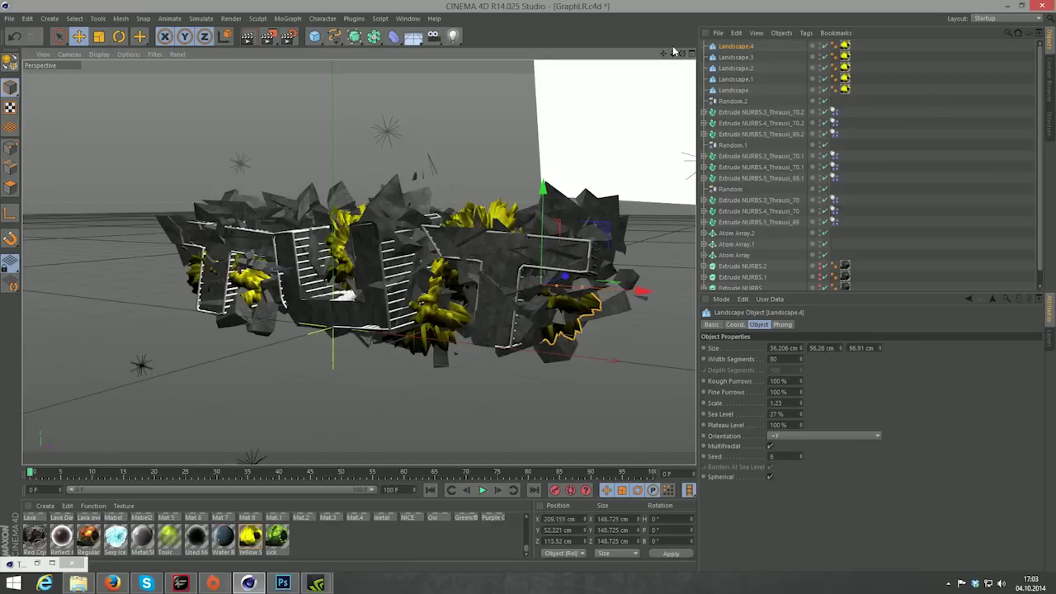
Step: Create Landscape.5 at the far left, raised and set back behind the first T
{"action": "mouse_move", "coordinate": [682, 53]}
{"action": "left_mouse_down"}
{"action": "mouse_move", "coordinate": [611, 58]}
{"action": "mouse_move", "coordinate": [663, 55]}
{"action": "left_mouse_up"}
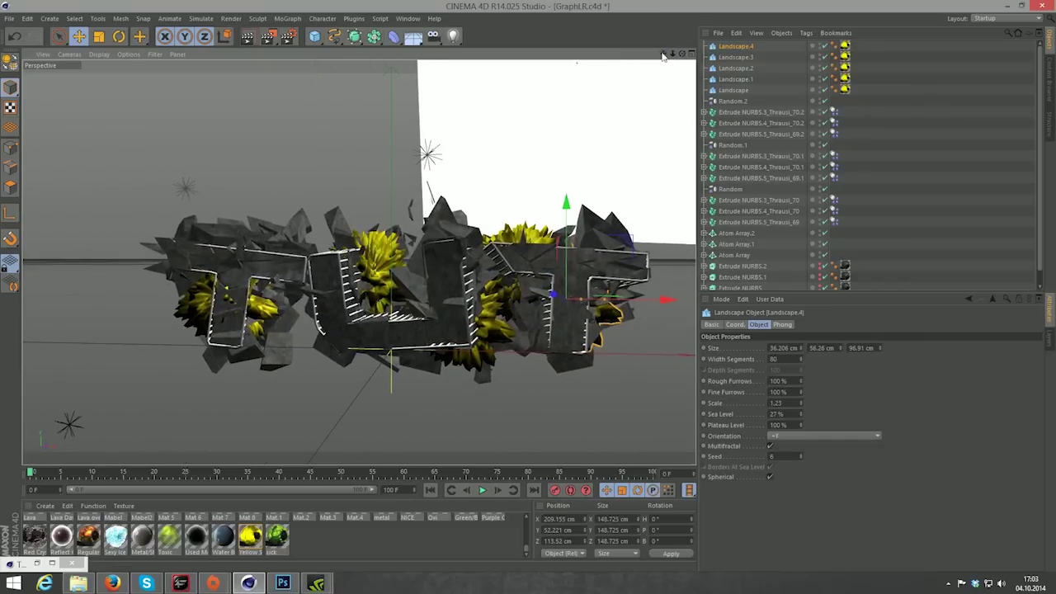
{"action": "left_click_drag", "start_coordinate": [667, 299], "coordinate": [338, 297]}
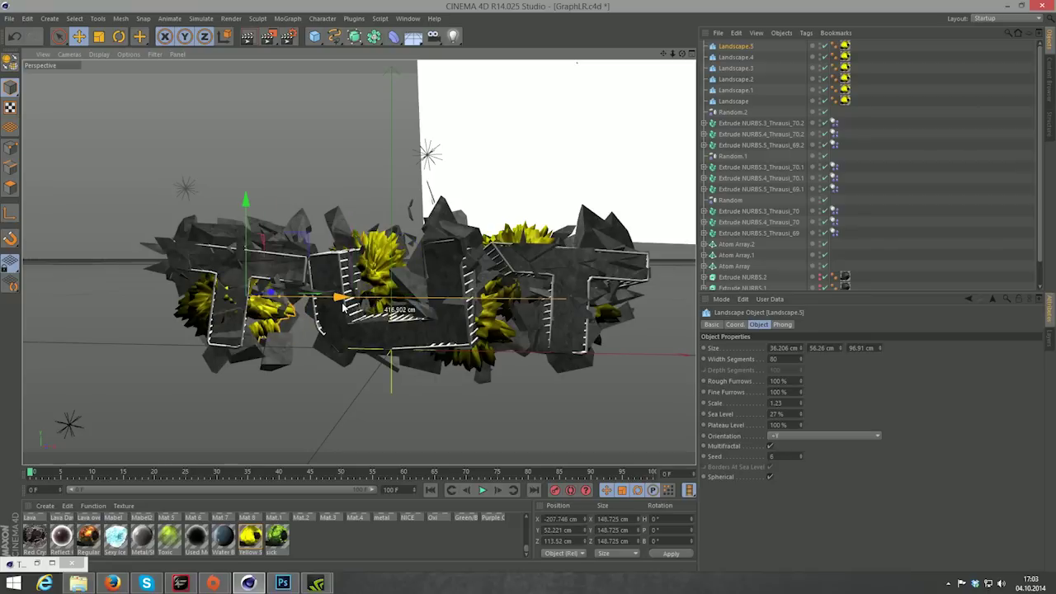
{"action": "left_click_drag", "start_coordinate": [246, 199], "coordinate": [245, 171]}
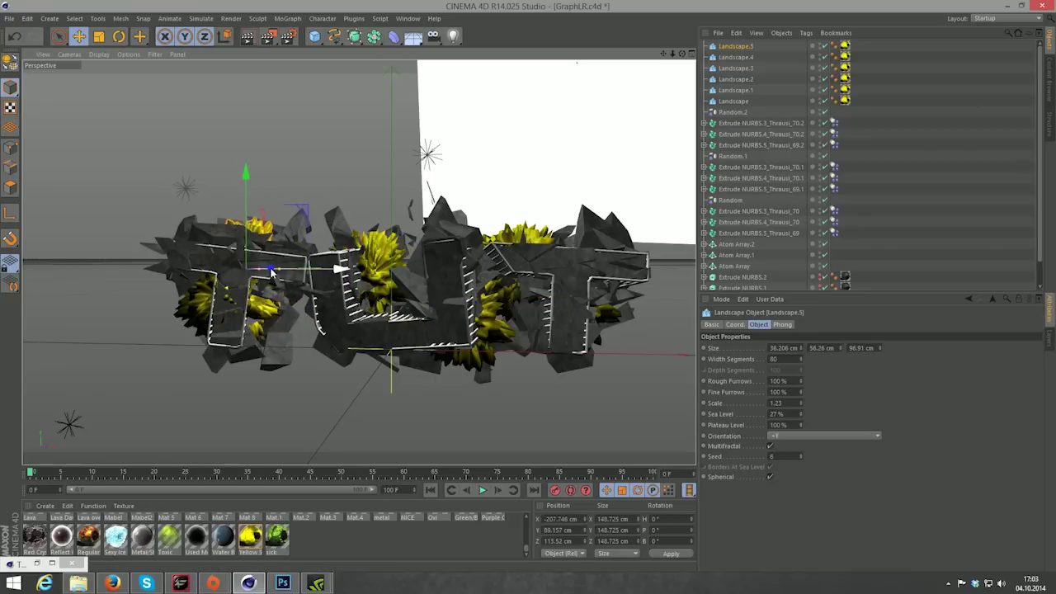
{"action": "left_click_drag", "start_coordinate": [274, 268], "coordinate": [266, 269]}
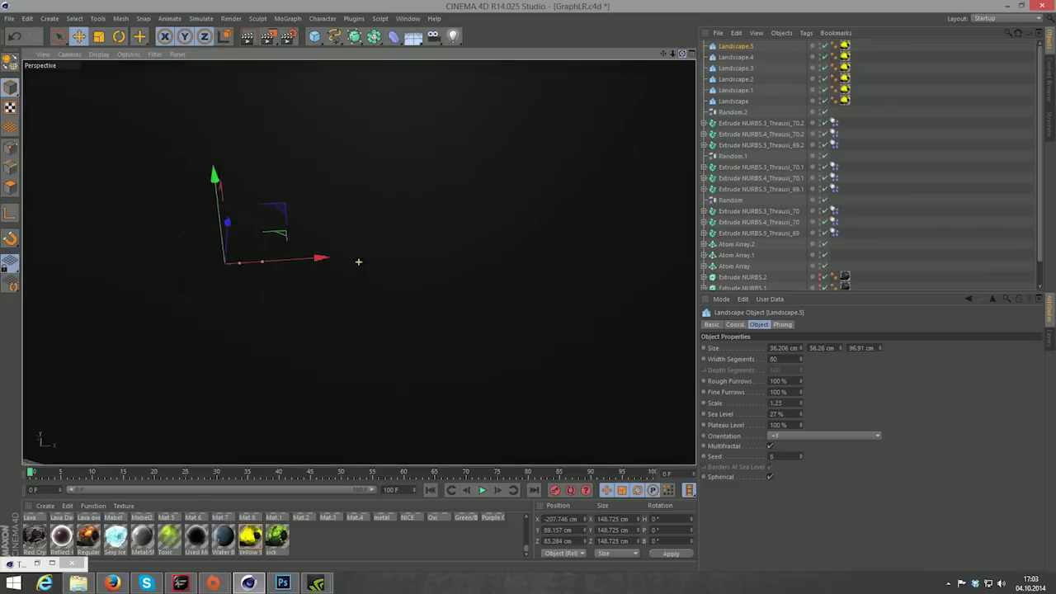
{"action": "mouse_move", "coordinate": [267, 268]}
{"action": "left_mouse_down"}
{"action": "mouse_move", "coordinate": [429, 297]}
{"action": "mouse_move", "coordinate": [561, 280]}
{"action": "left_mouse_up"}
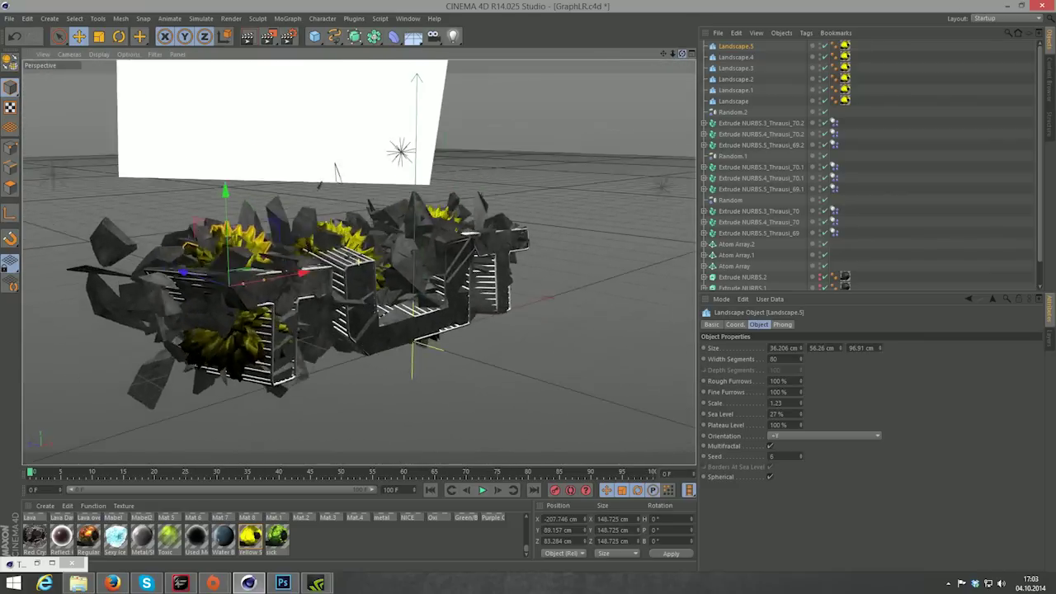
Step: Toggle Landscape.5's editor visibility and check the placement of Landscape.3 and Landscape.1
{"action": "left_click", "coordinate": [821, 47]}
{"action": "left_click", "coordinate": [820, 47]}
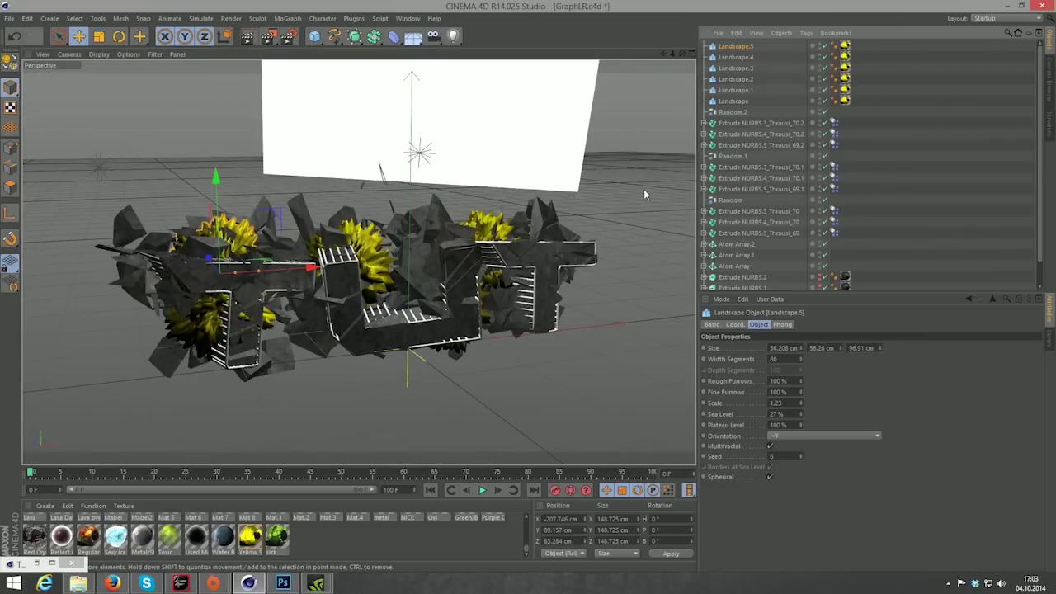
{"action": "left_click", "coordinate": [732, 67]}
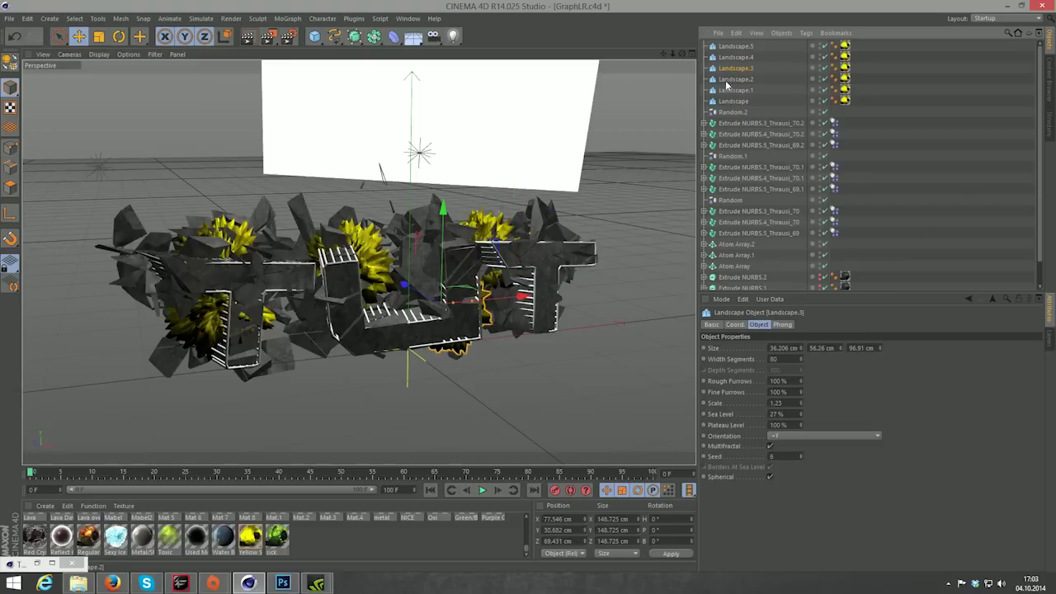
{"action": "left_click", "coordinate": [729, 90]}
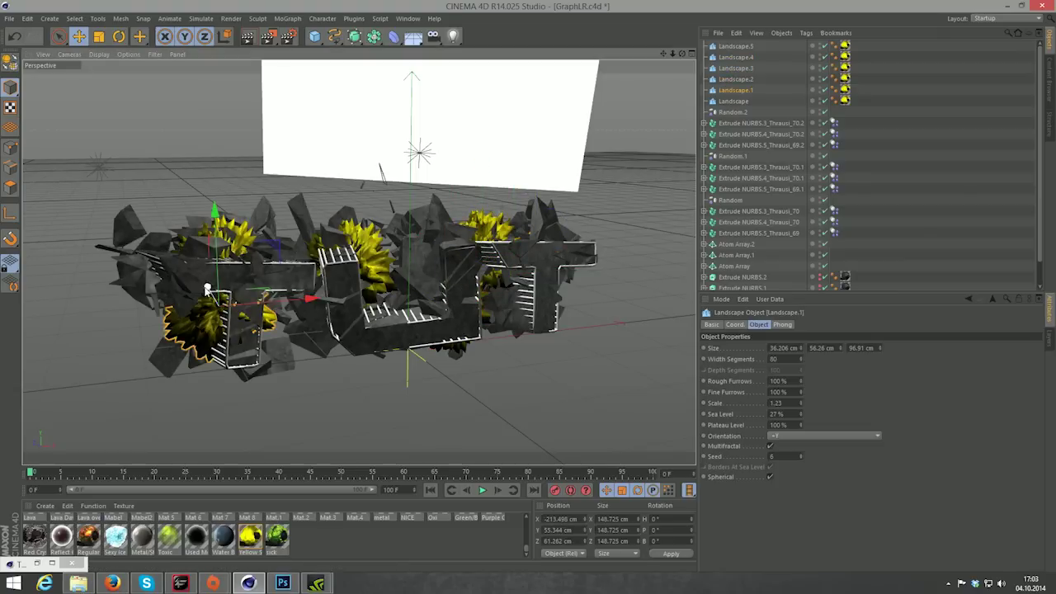
Step: Deselect everything, turn to a frontal view of the text and start a test render
{"action": "left_click", "coordinate": [620, 217]}
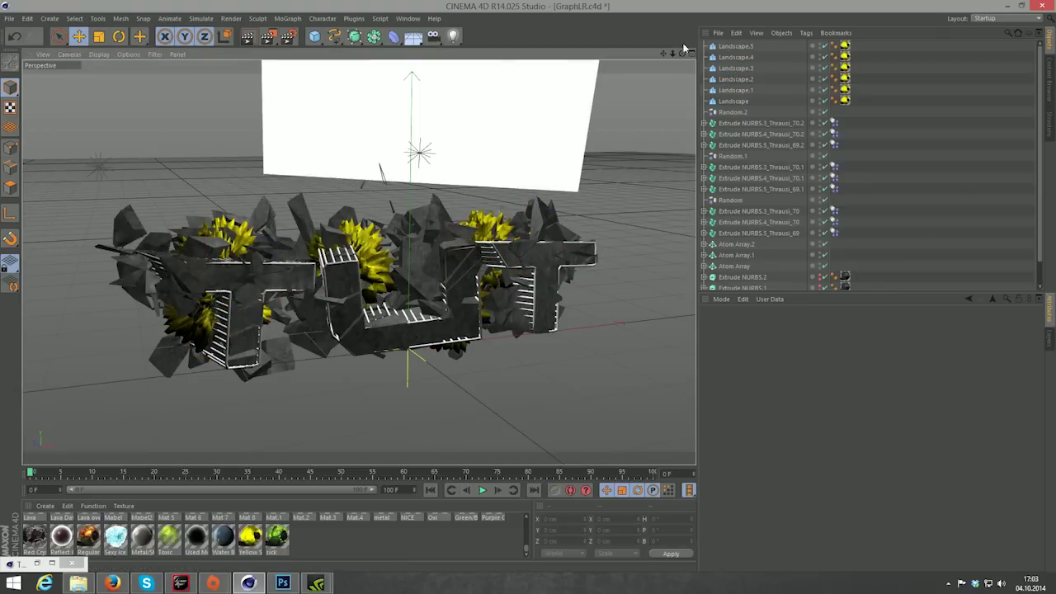
{"action": "mouse_move", "coordinate": [682, 55]}
{"action": "left_mouse_down"}
{"action": "mouse_move", "coordinate": [628, 59]}
{"action": "mouse_move", "coordinate": [681, 55]}
{"action": "mouse_move", "coordinate": [664, 54]}
{"action": "left_mouse_up"}
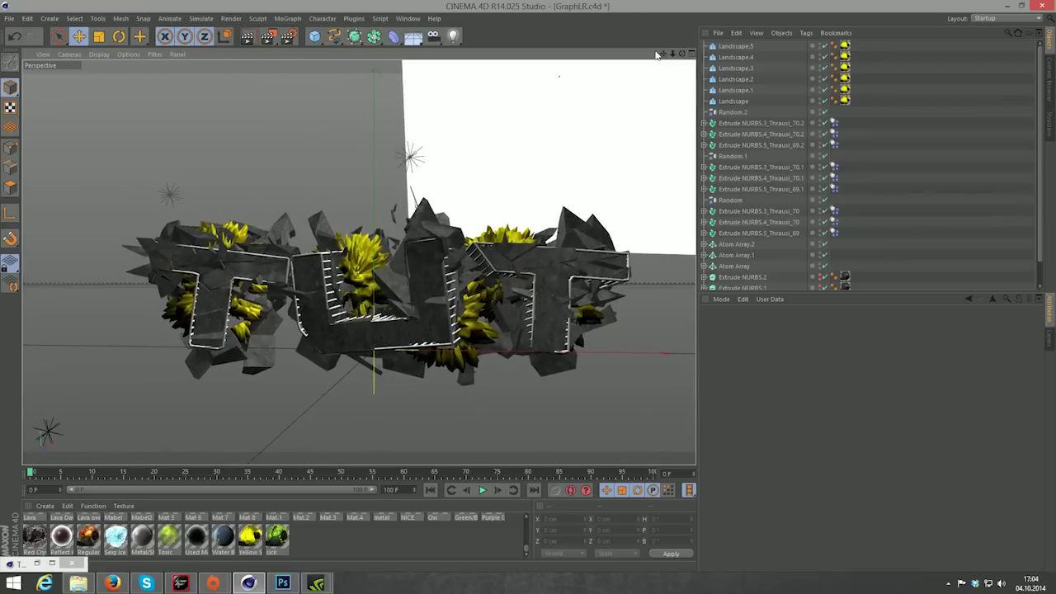
{"action": "key", "text": "ctrl+r"}
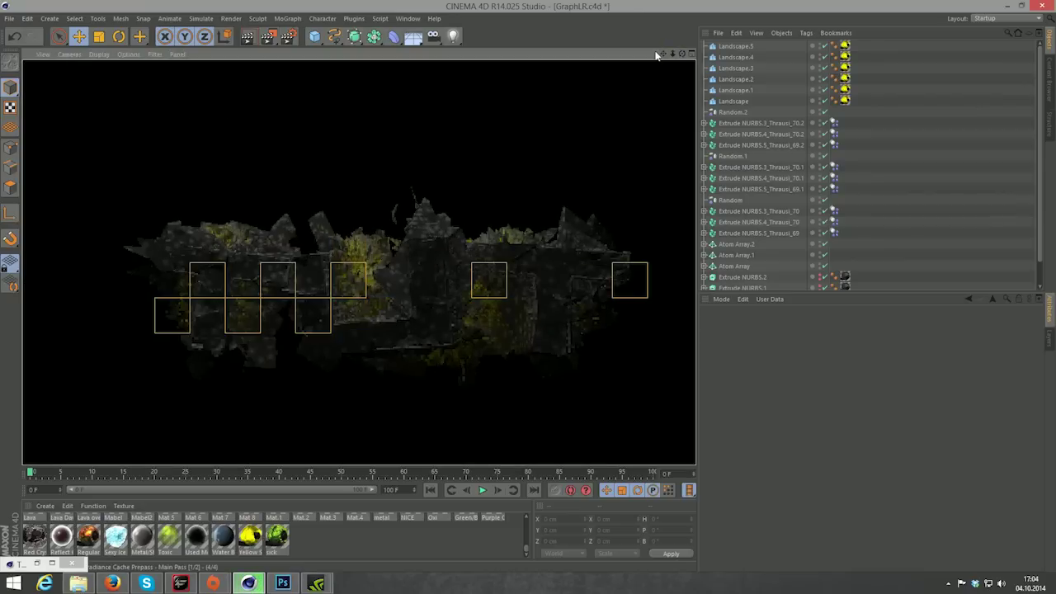
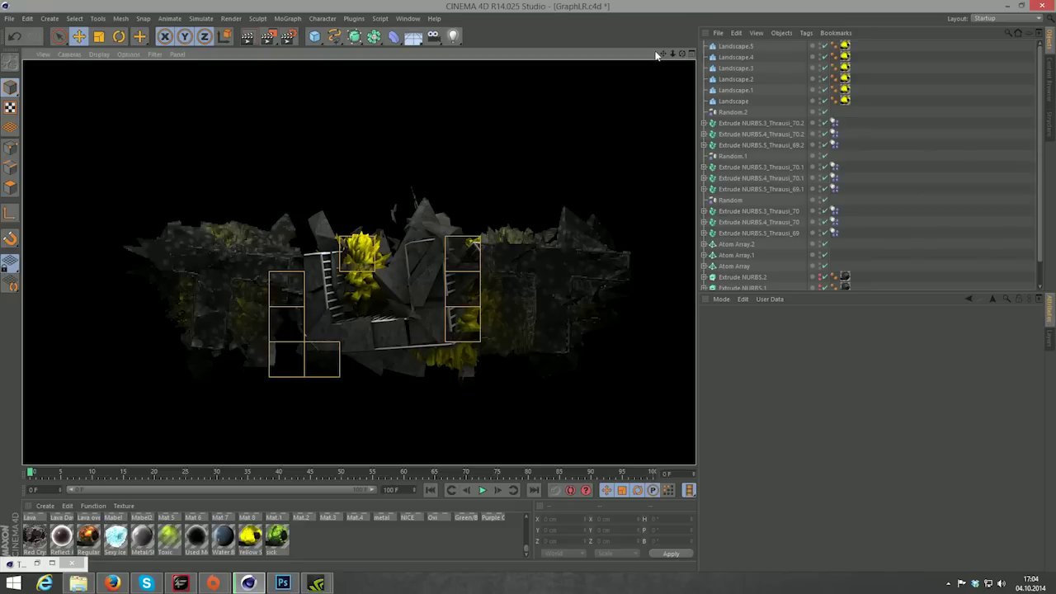
Step: Stop the viewport render, deselect the backdrop plane and orbit the view around the TUT logo
{"action": "left_click", "coordinate": [625, 123]}
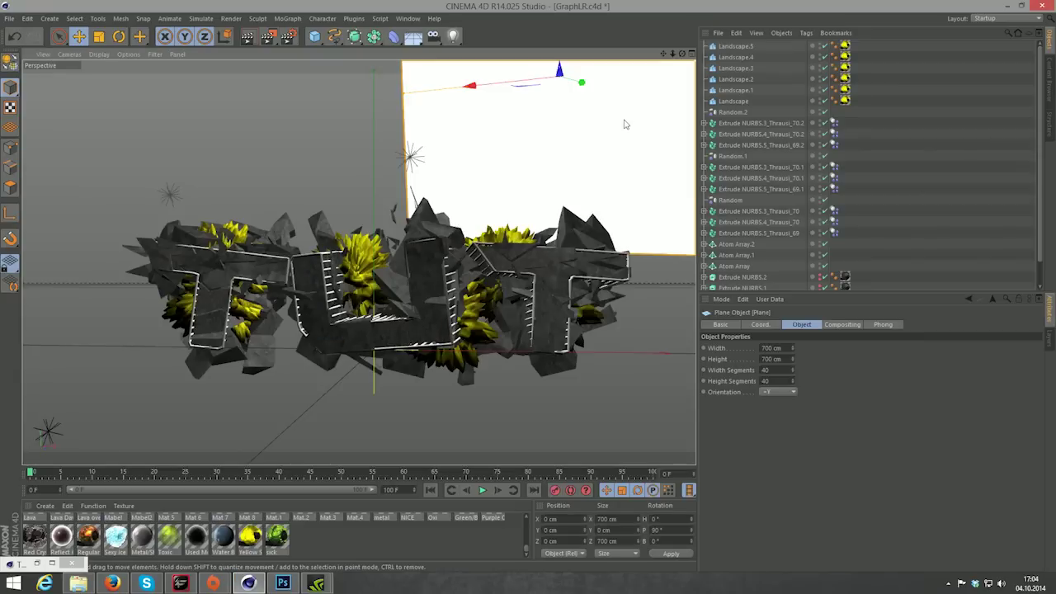
{"action": "mouse_move", "coordinate": [681, 53]}
{"action": "left_mouse_down"}
{"action": "mouse_move", "coordinate": [664, 66]}
{"action": "mouse_move", "coordinate": [387, 123]}
{"action": "left_mouse_up"}
{"action": "left_click", "coordinate": [364, 118]}
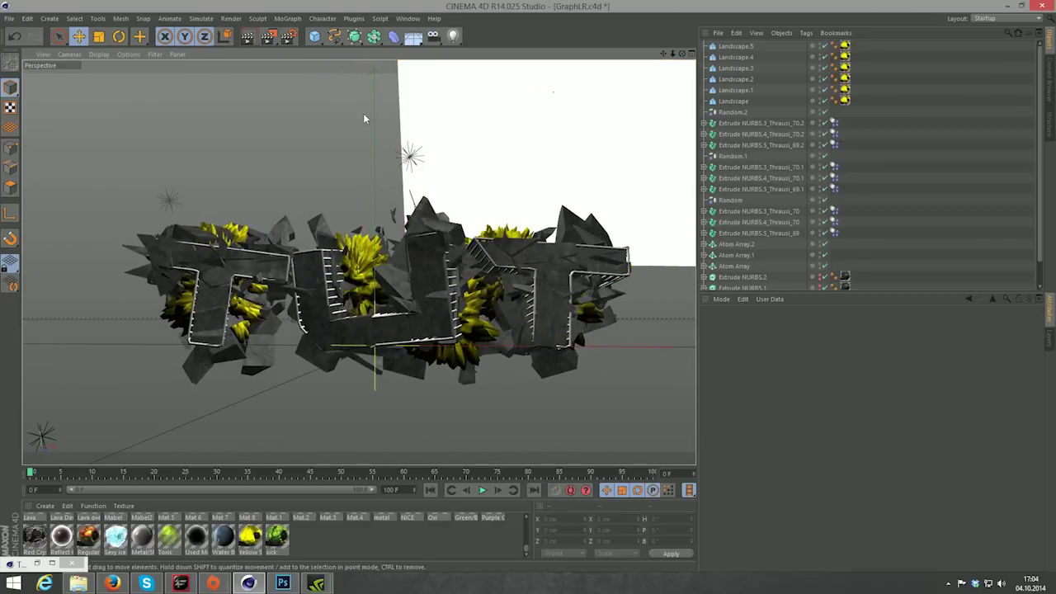
{"action": "left_click_drag", "start_coordinate": [682, 53], "coordinate": [603, 86]}
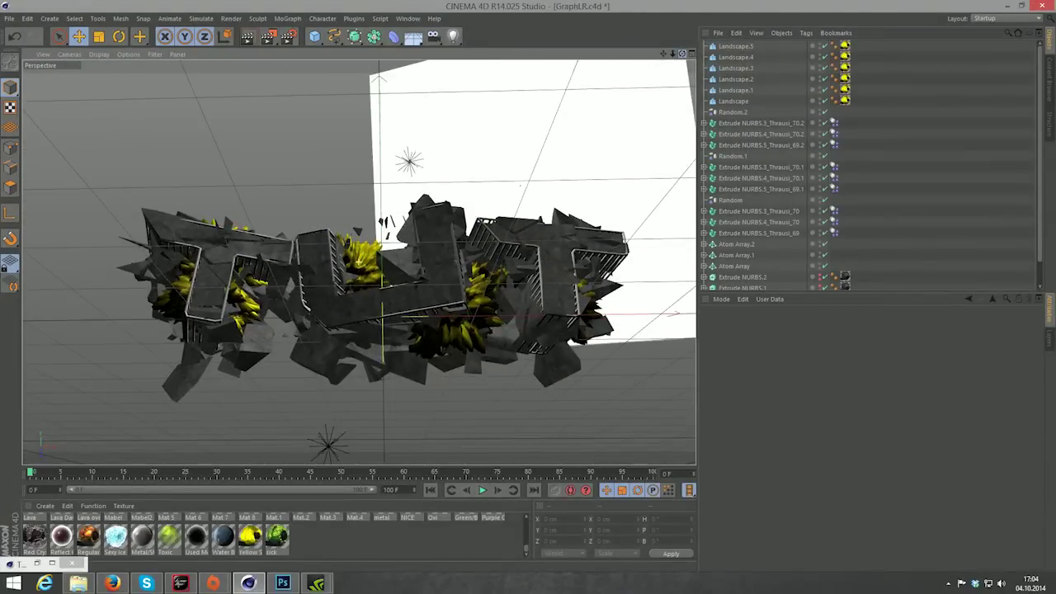
{"action": "left_click_drag", "start_coordinate": [602, 87], "coordinate": [586, 90]}
{"action": "left_click_drag", "start_coordinate": [682, 53], "coordinate": [679, 56]}
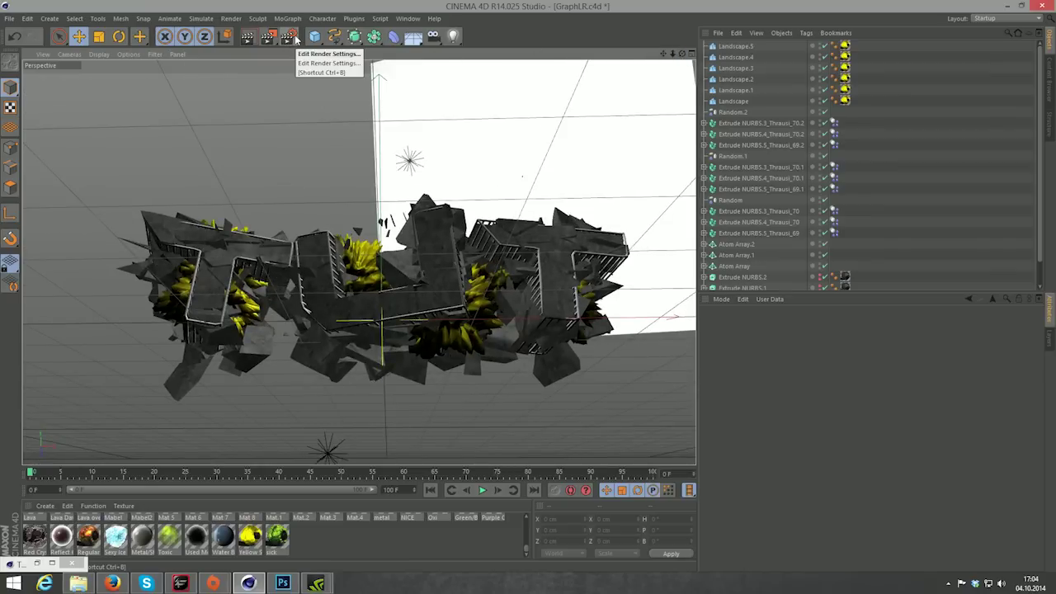
Step: Set the render output to 1920 x 1080 (HDTV 1080 29.97) and show the Save settings
{"action": "key", "text": "ctrl+b"}
{"action": "type", "text": "19"}
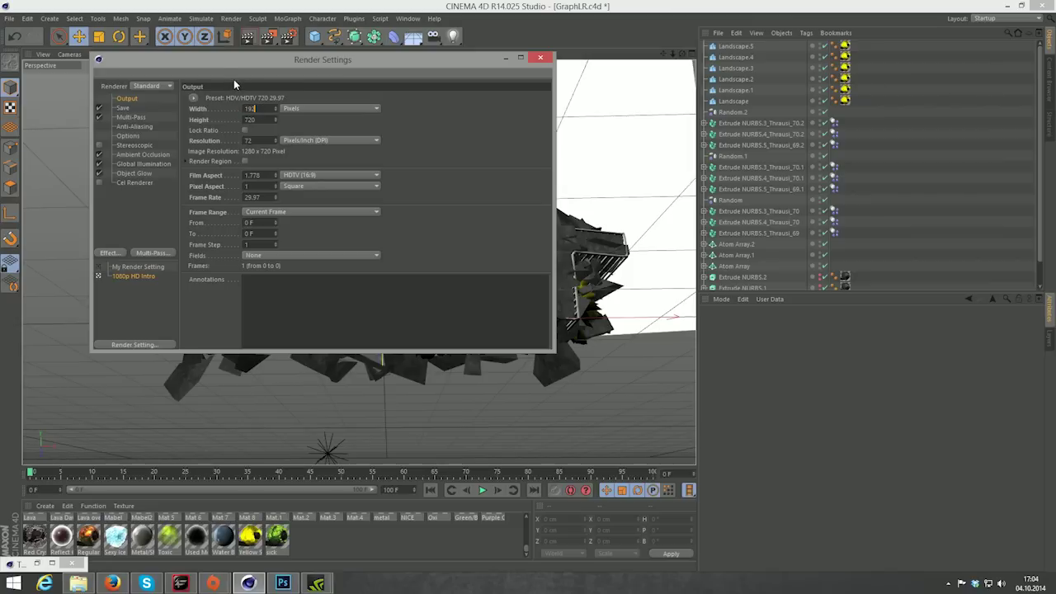
{"action": "type", "text": "20"}
{"action": "key", "text": "Tab"}
{"action": "type", "text": "1080"}
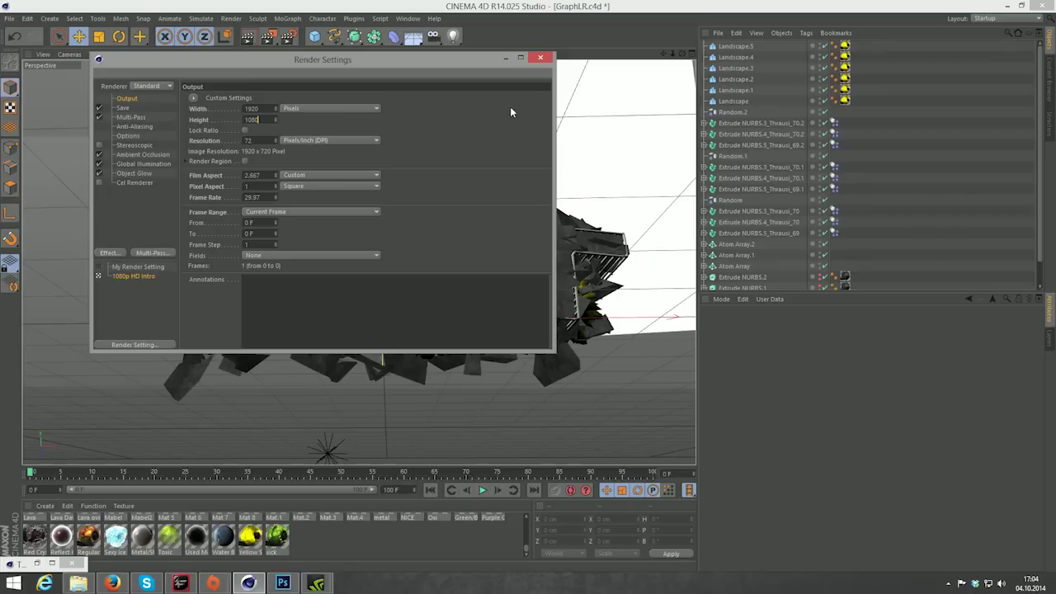
{"action": "key", "text": "Return"}
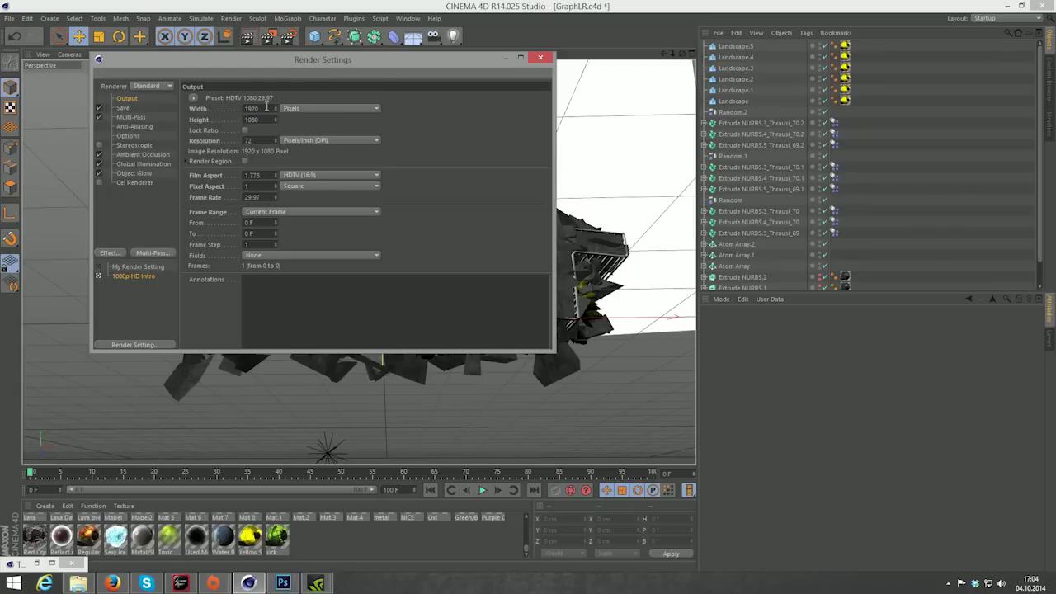
{"action": "left_click", "coordinate": [122, 109]}
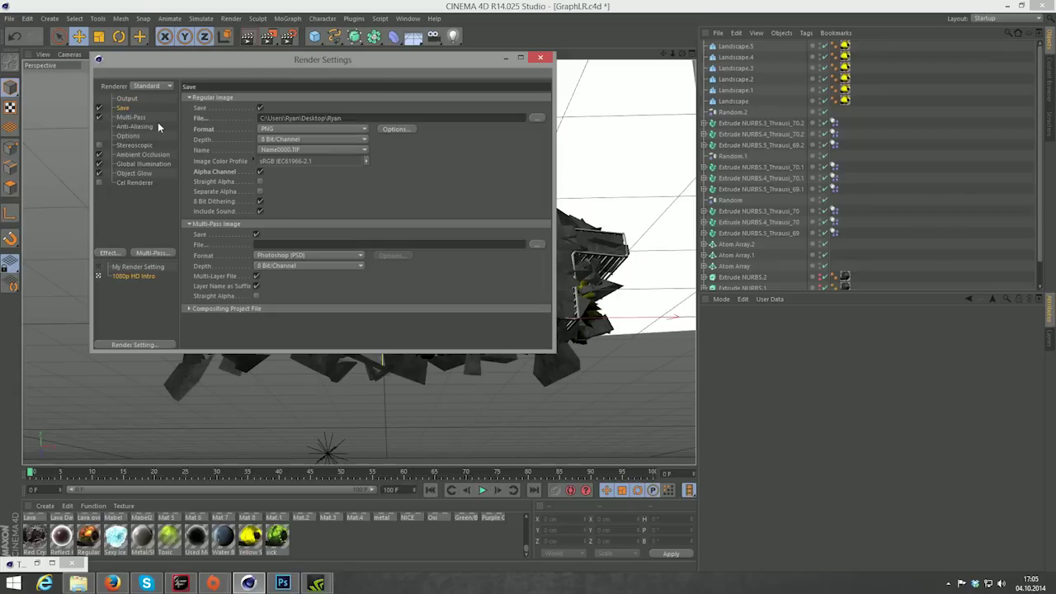
Step: Set the render save file to 'Tutorial' in the C4D-RENDERS folder under Bilder on drive D:
{"action": "left_click", "coordinate": [536, 119]}
{"action": "left_click", "coordinate": [159, 266]}
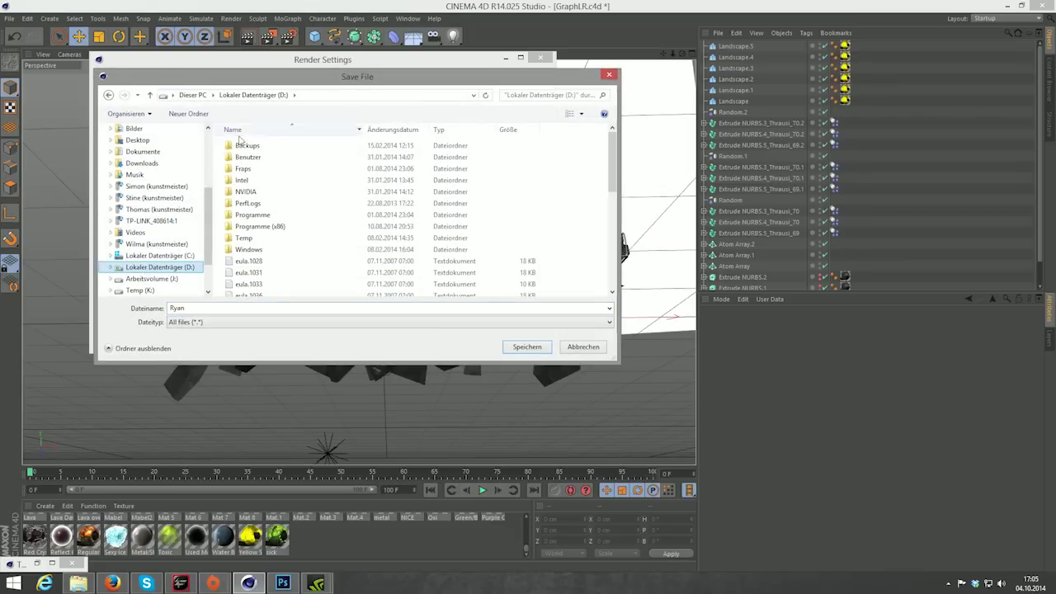
{"action": "double_click", "coordinate": [247, 157]}
{"action": "double_click", "coordinate": [308, 158]}
{"action": "left_click", "coordinate": [264, 147]}
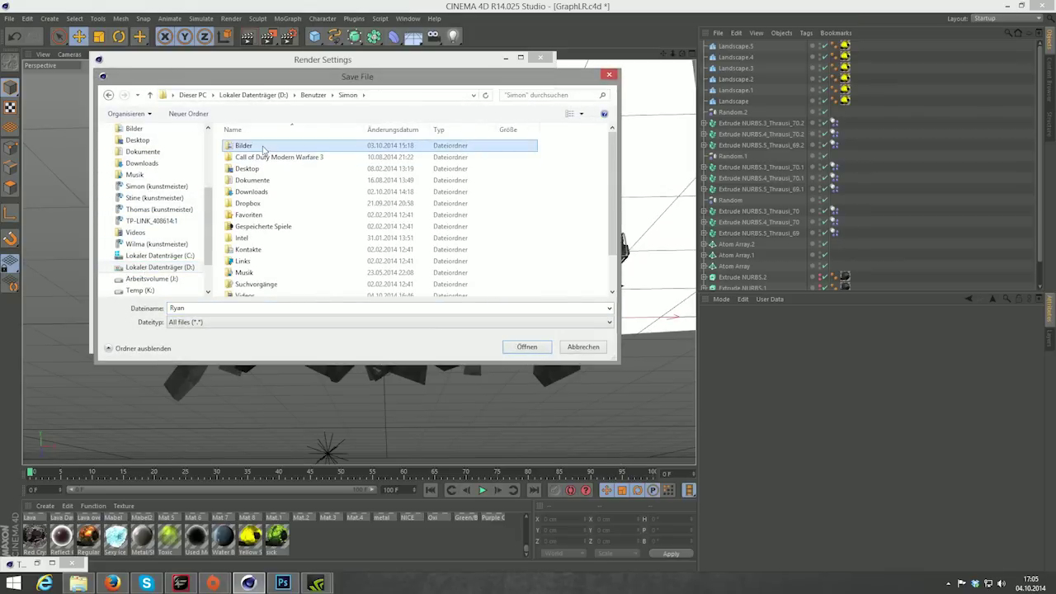
{"action": "double_click", "coordinate": [264, 146]}
{"action": "double_click", "coordinate": [307, 170]}
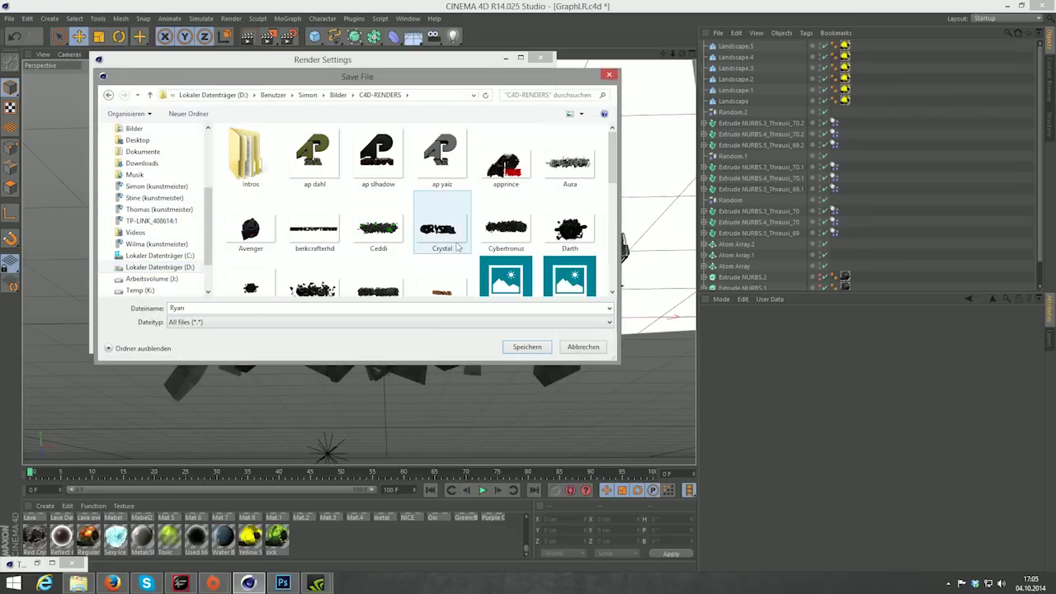
{"action": "scroll", "coordinate": [528, 239], "scroll_direction": "down", "scroll_amount": 10}
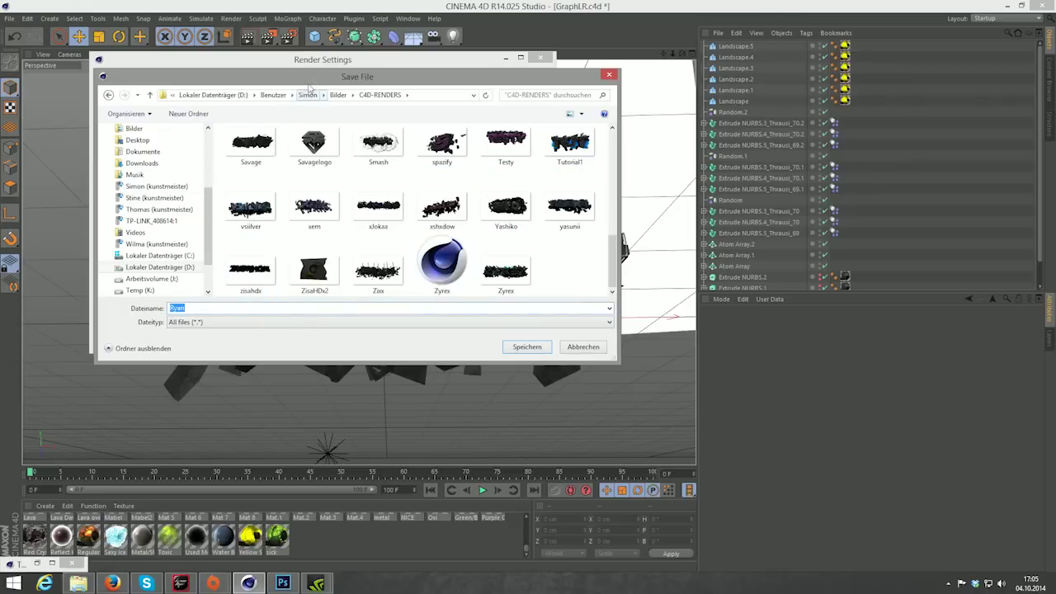
{"action": "left_click_drag", "start_coordinate": [298, 85], "coordinate": [304, 91]}
{"action": "type", "text": "Tutorial"}
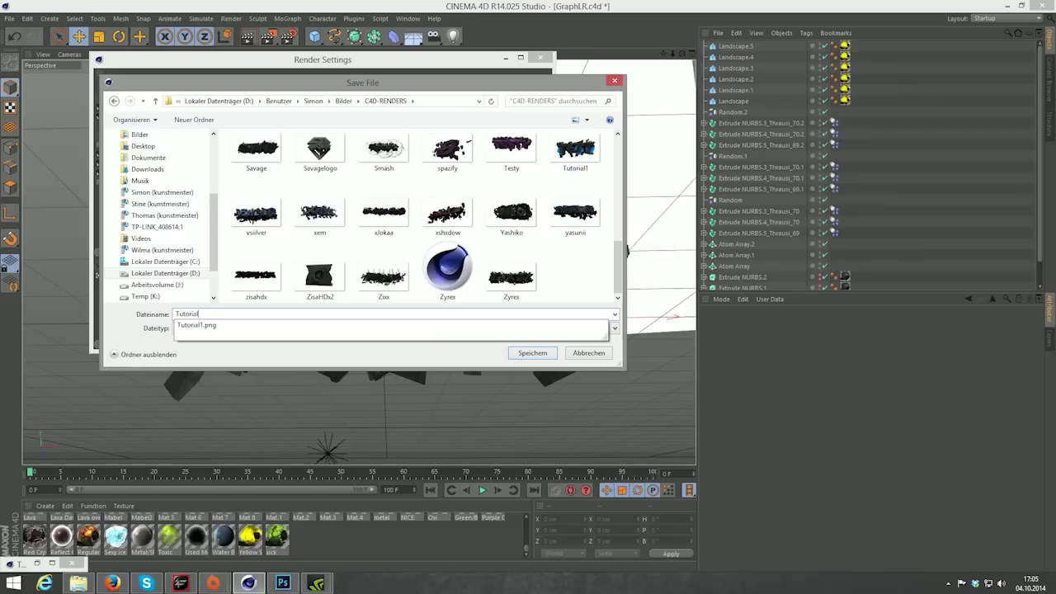
{"action": "key", "text": "Return"}
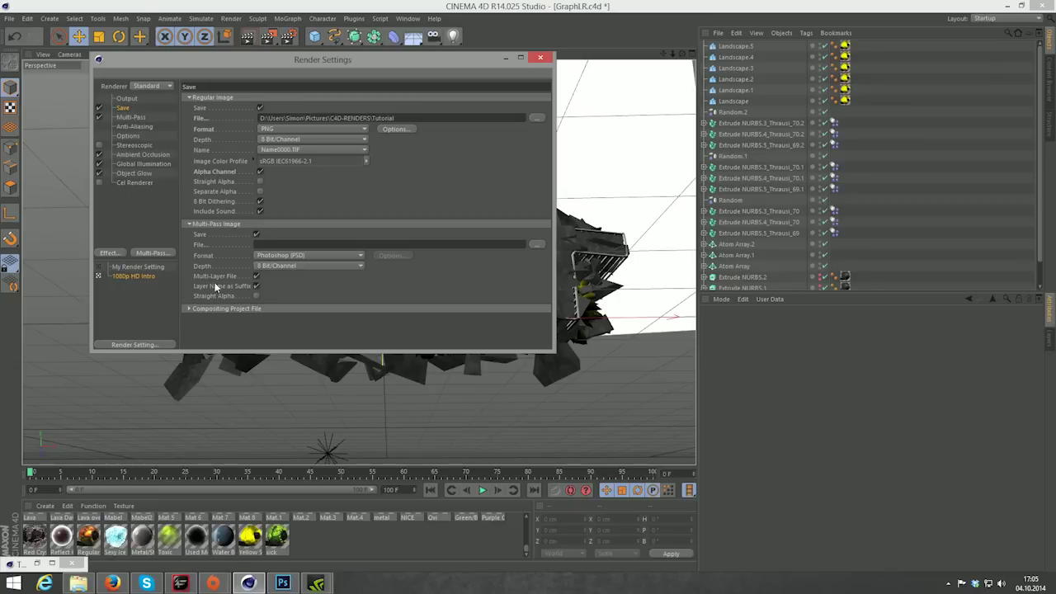
Step: Review the Ambient Occlusion, Global Illumination irradiance cache and Object Glow settings
{"action": "left_click", "coordinate": [137, 154]}
{"action": "left_click", "coordinate": [110, 255]}
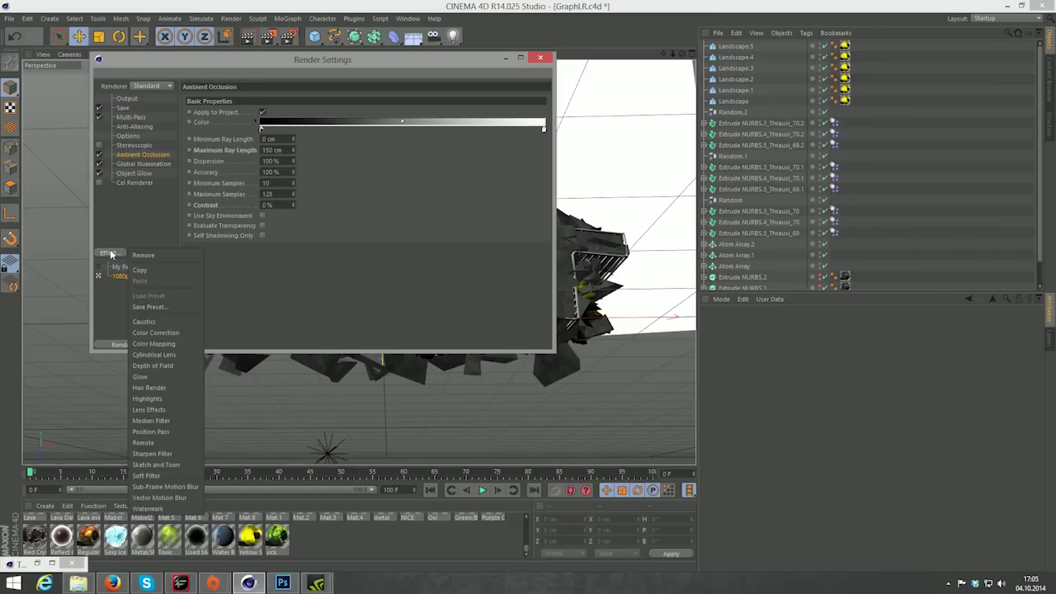
{"action": "left_click", "coordinate": [129, 205]}
{"action": "left_click", "coordinate": [138, 162]}
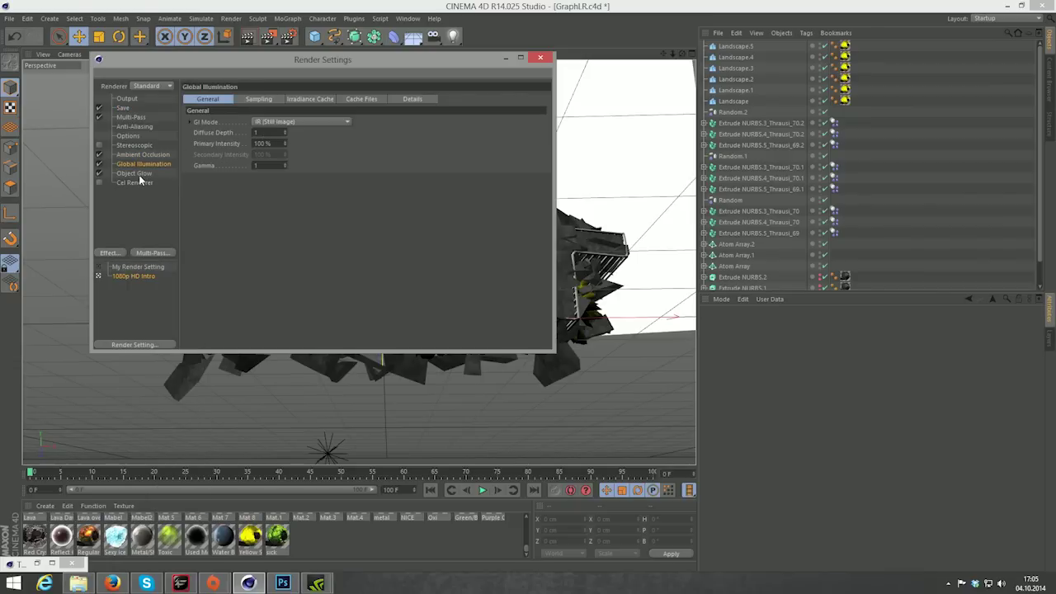
{"action": "left_click", "coordinate": [140, 174]}
{"action": "left_click", "coordinate": [297, 100]}
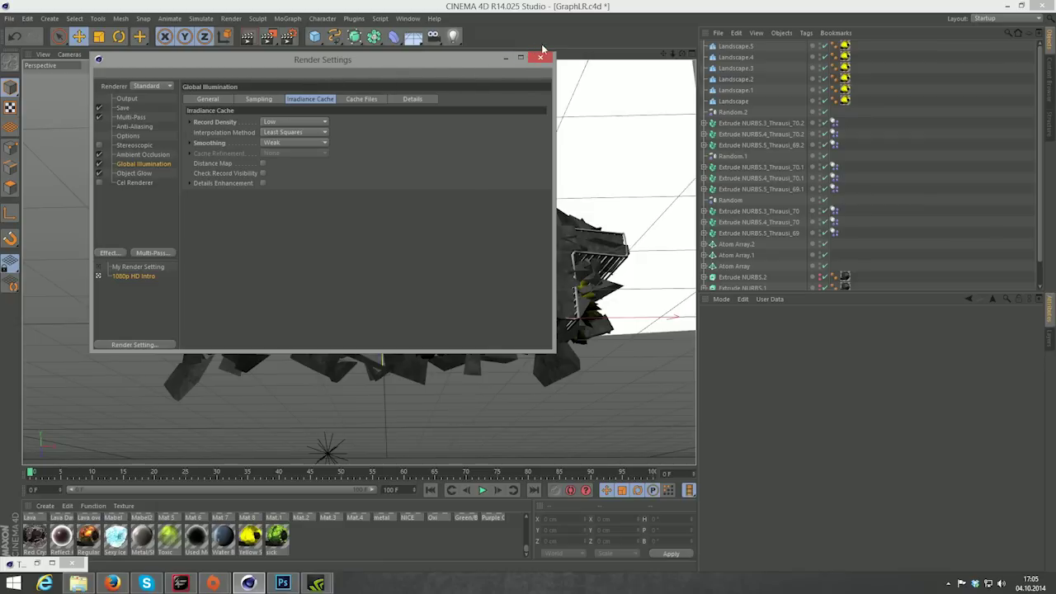
Step: Recheck the Output, Save, Anti-Aliasing and Object Glow pages, then close Render Settings
{"action": "left_click", "coordinate": [124, 99]}
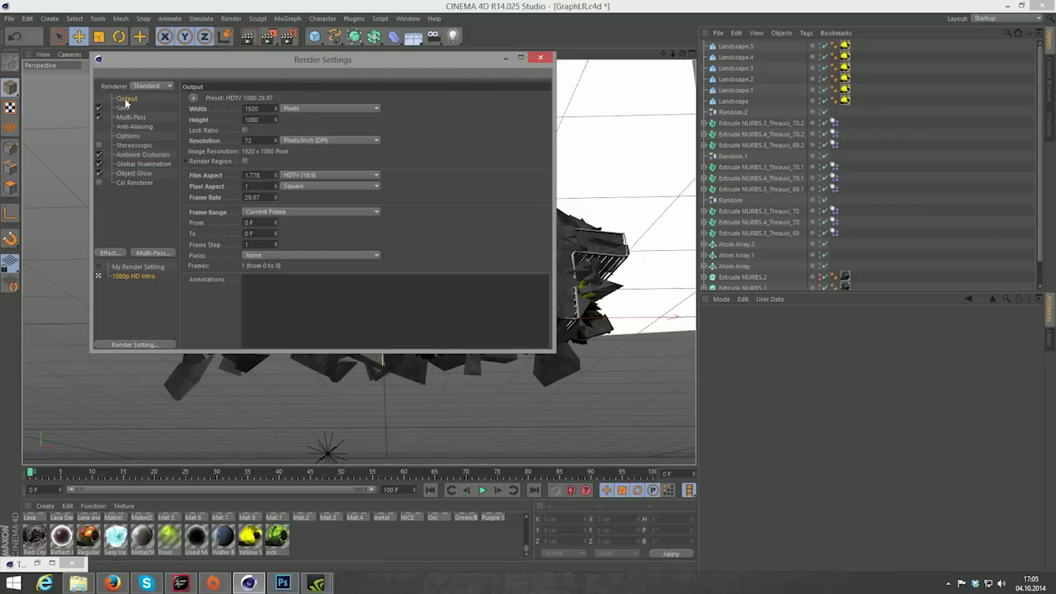
{"action": "left_click", "coordinate": [124, 108]}
{"action": "left_click", "coordinate": [129, 127]}
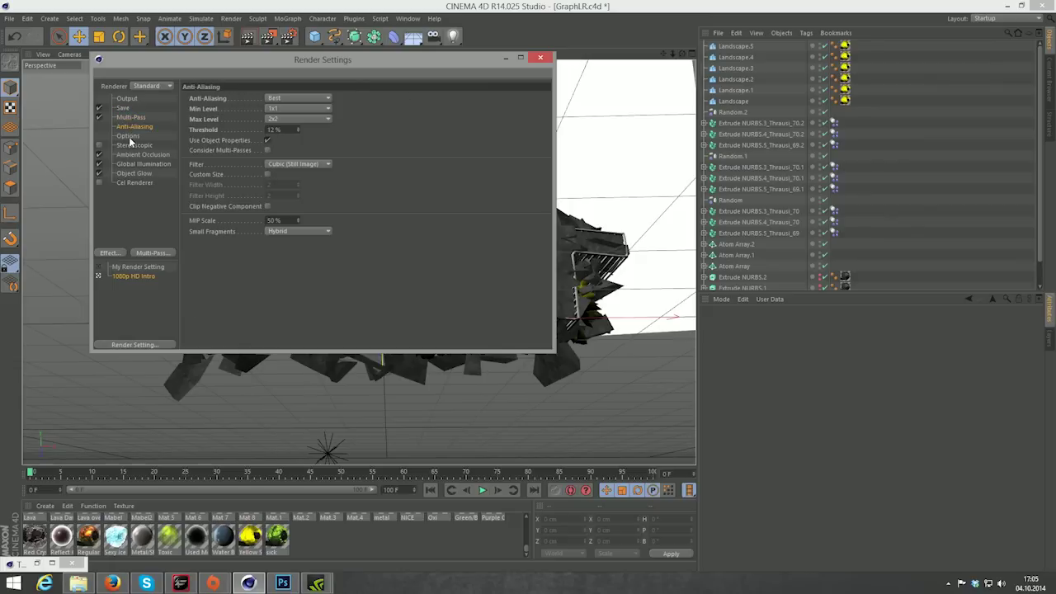
{"action": "left_click", "coordinate": [129, 136]}
{"action": "left_click", "coordinate": [132, 144]}
{"action": "left_click", "coordinate": [132, 155]}
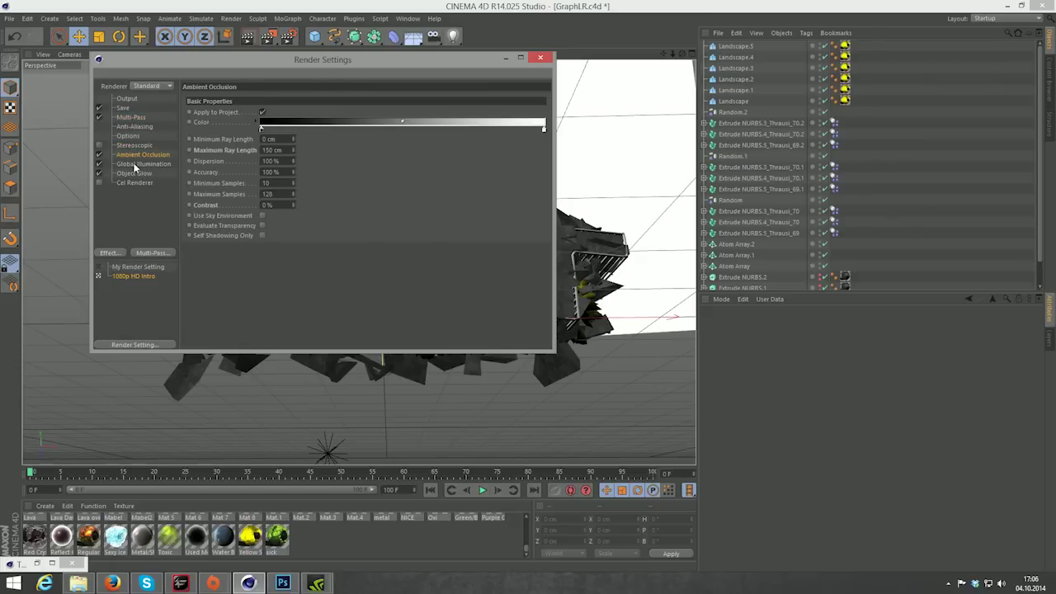
{"action": "left_click", "coordinate": [134, 173]}
{"action": "left_click", "coordinate": [145, 209]}
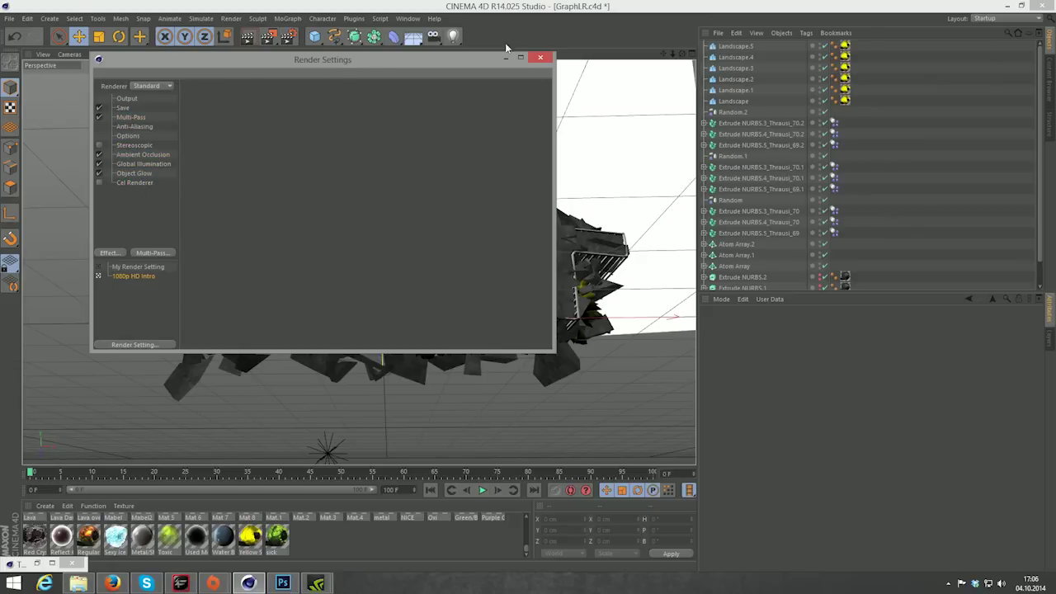
{"action": "left_click", "coordinate": [540, 57]}
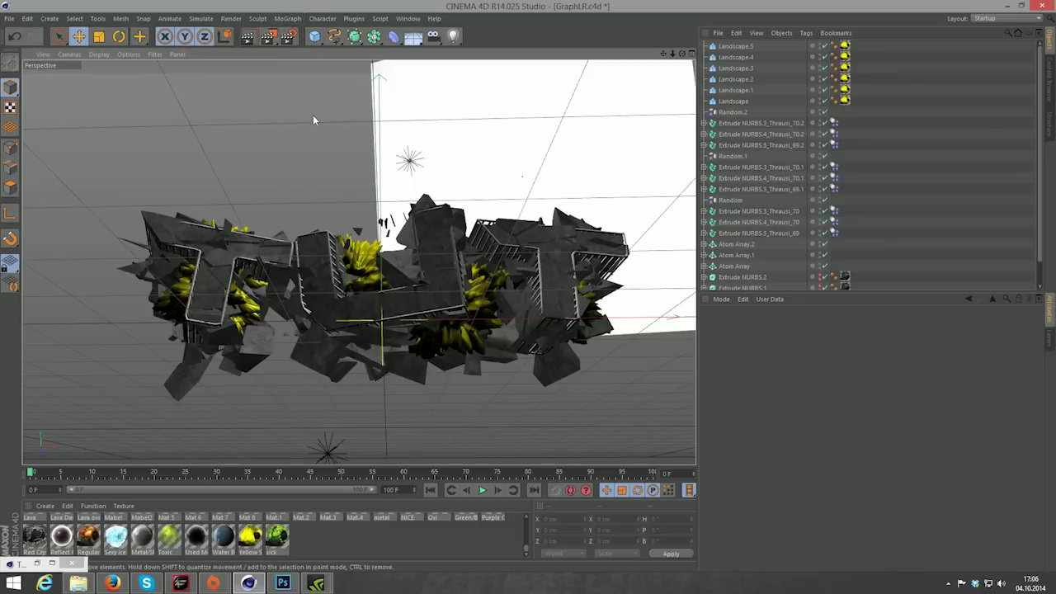
Step: Render the scene with Shift+R into a maximised Picture Viewer and zoom to inspect it
{"action": "key", "text": "shift+r"}
{"action": "left_click_drag", "start_coordinate": [345, 111], "coordinate": [338, 87]}
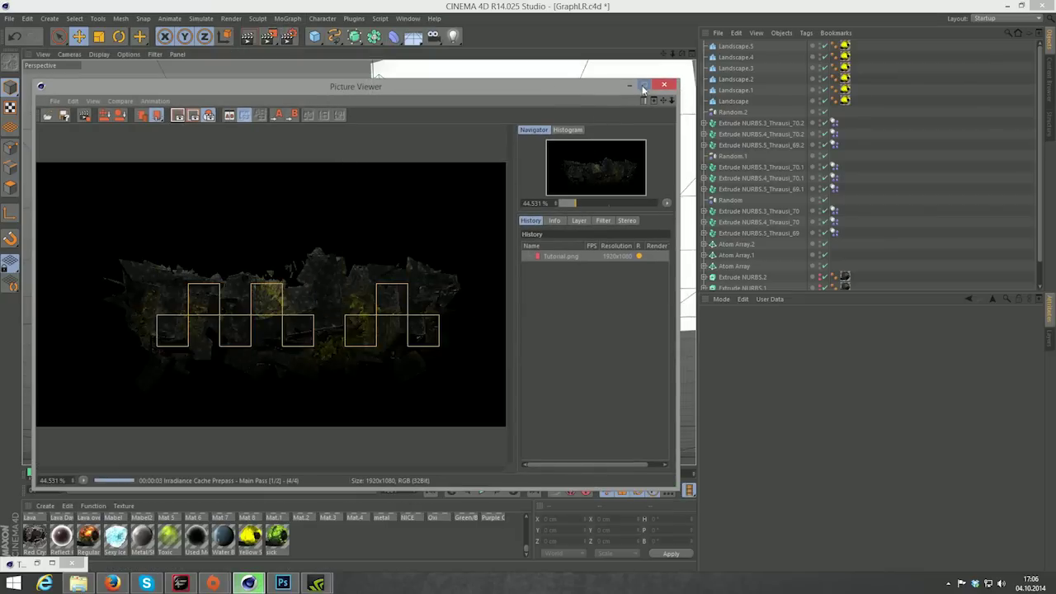
{"action": "double_click", "coordinate": [462, 86]}
{"action": "scroll", "coordinate": [403, 281], "scroll_direction": "down", "scroll_amount": 2}
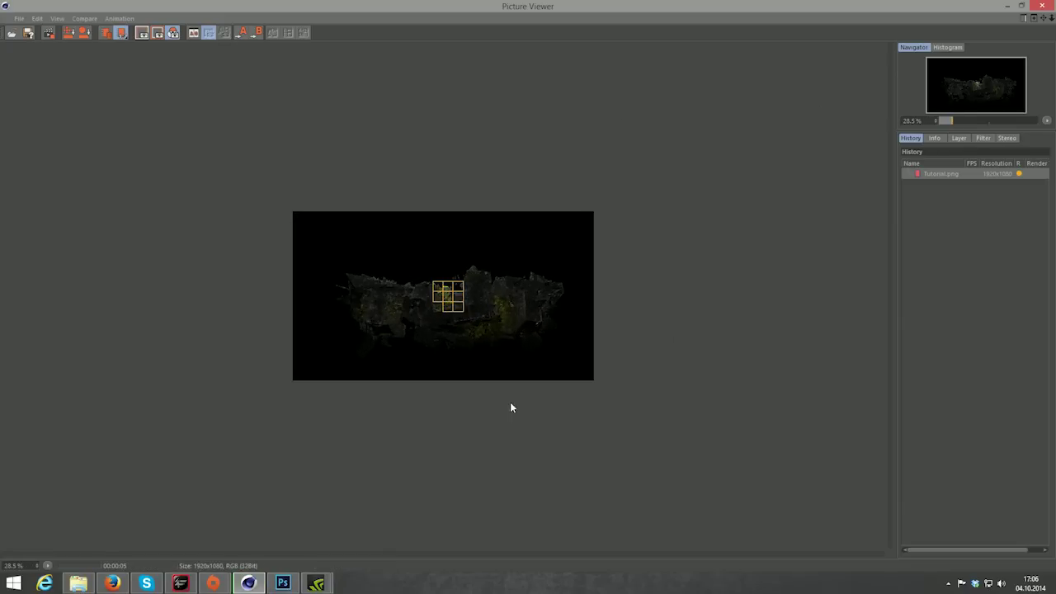
{"action": "scroll", "coordinate": [500, 355], "scroll_direction": "up", "scroll_amount": 1}
{"action": "scroll", "coordinate": [446, 306], "scroll_direction": "up", "scroll_amount": 1}
{"action": "scroll", "coordinate": [405, 341], "scroll_direction": "up", "scroll_amount": 1}
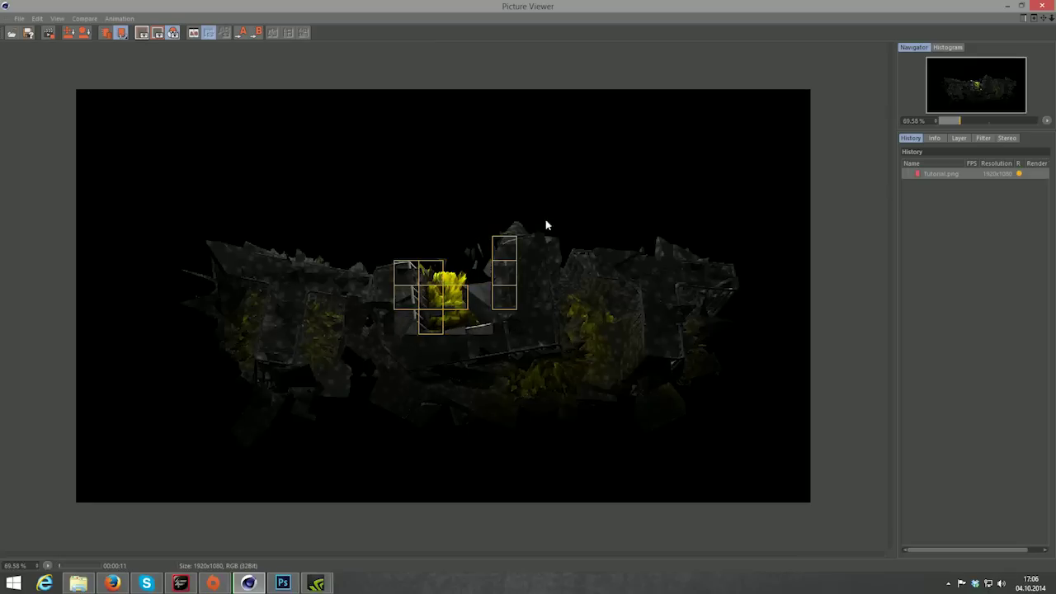
{"action": "scroll", "coordinate": [438, 306], "scroll_direction": "up", "scroll_amount": 2}
{"action": "scroll", "coordinate": [451, 313], "scroll_direction": "up", "scroll_amount": 5}
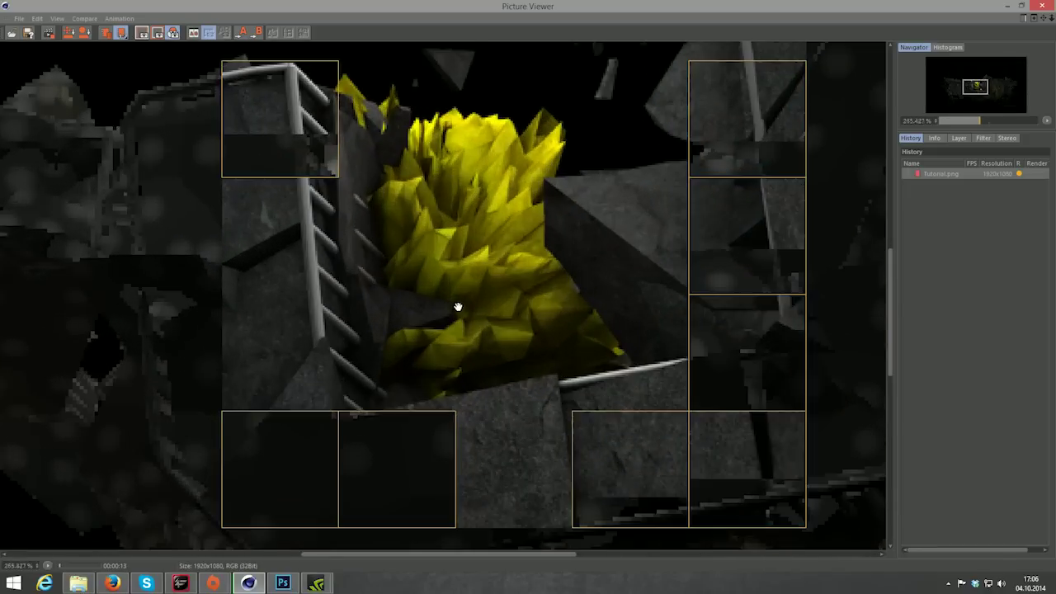
{"action": "scroll", "coordinate": [466, 212], "scroll_direction": "down", "scroll_amount": 3}
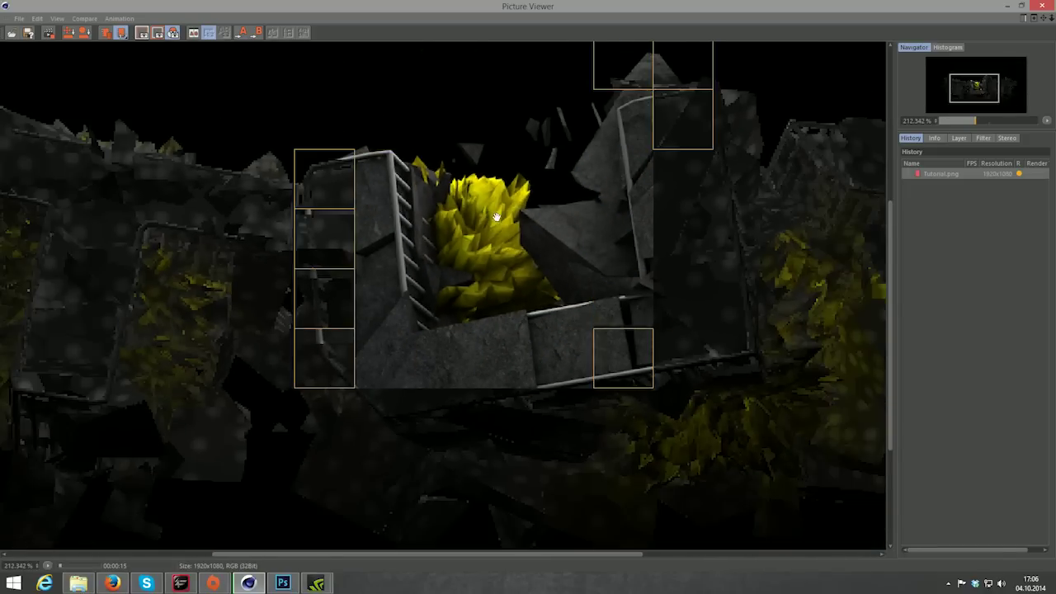
{"action": "scroll", "coordinate": [487, 213], "scroll_direction": "down", "scroll_amount": 2}
{"action": "scroll", "coordinate": [499, 213], "scroll_direction": "down", "scroll_amount": 2}
{"action": "scroll", "coordinate": [505, 216], "scroll_direction": "down", "scroll_amount": 1}
{"action": "scroll", "coordinate": [507, 217], "scroll_direction": "up", "scroll_amount": 1}
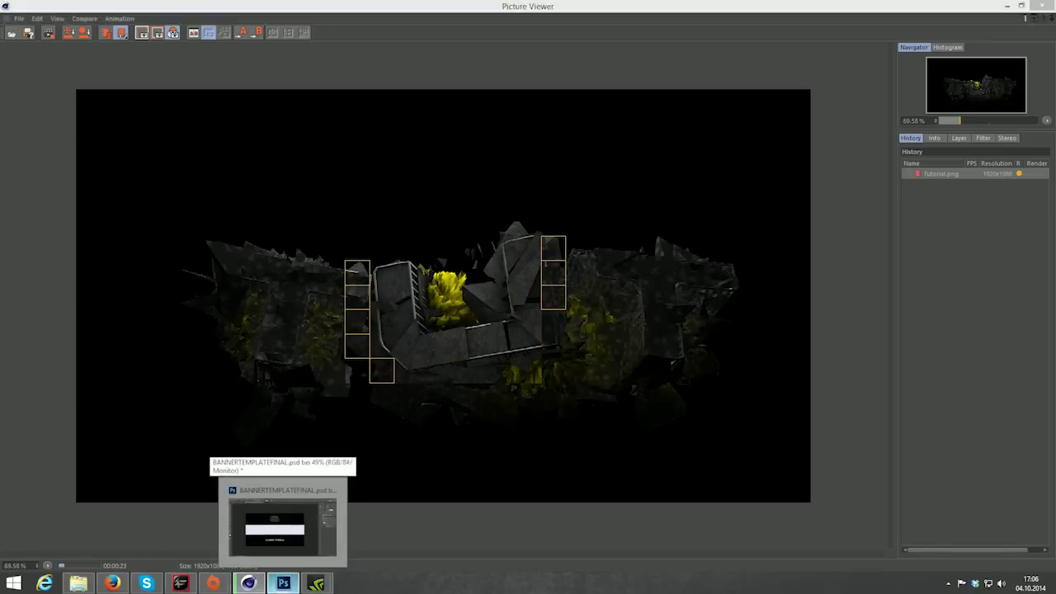
{"action": "left_click", "coordinate": [282, 528]}
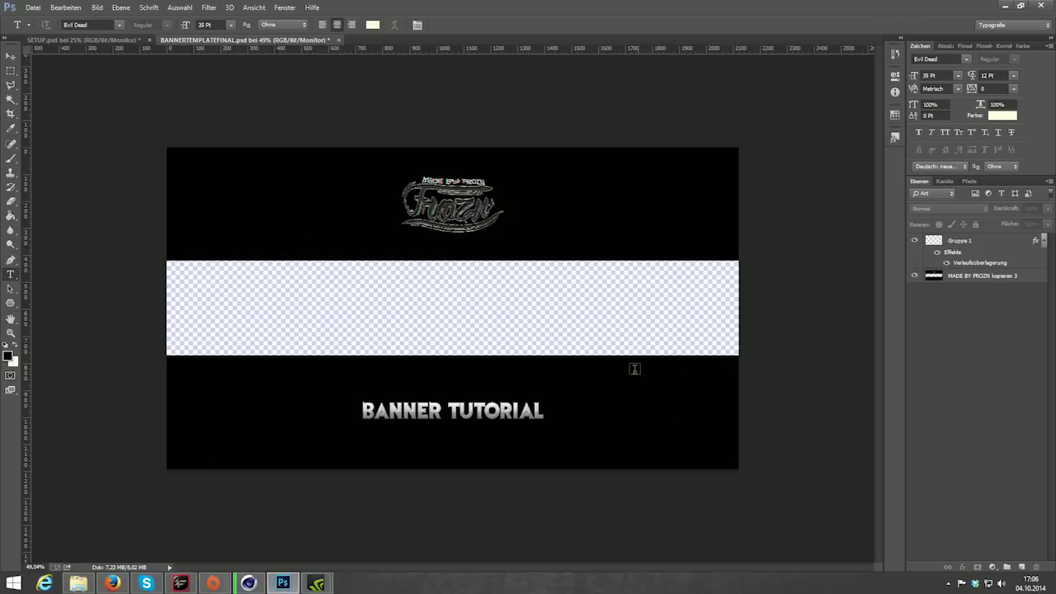
{"action": "scroll", "coordinate": [535, 328], "scroll_direction": "up", "scroll_amount": 2}
{"action": "scroll", "coordinate": [502, 220], "scroll_direction": "down", "scroll_amount": 1}
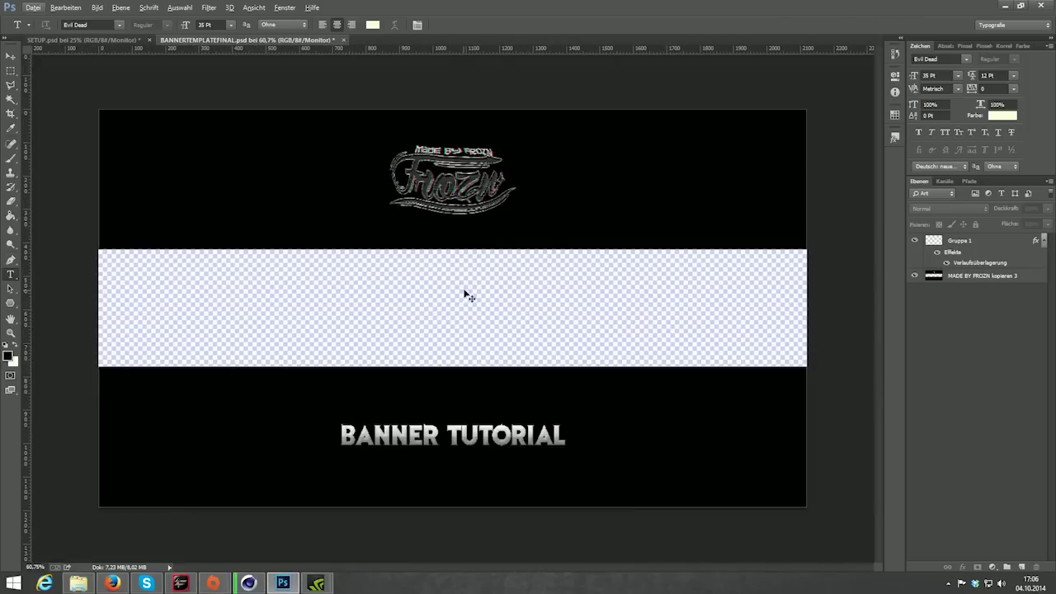
{"action": "key", "text": "ctrl+semicolon"}
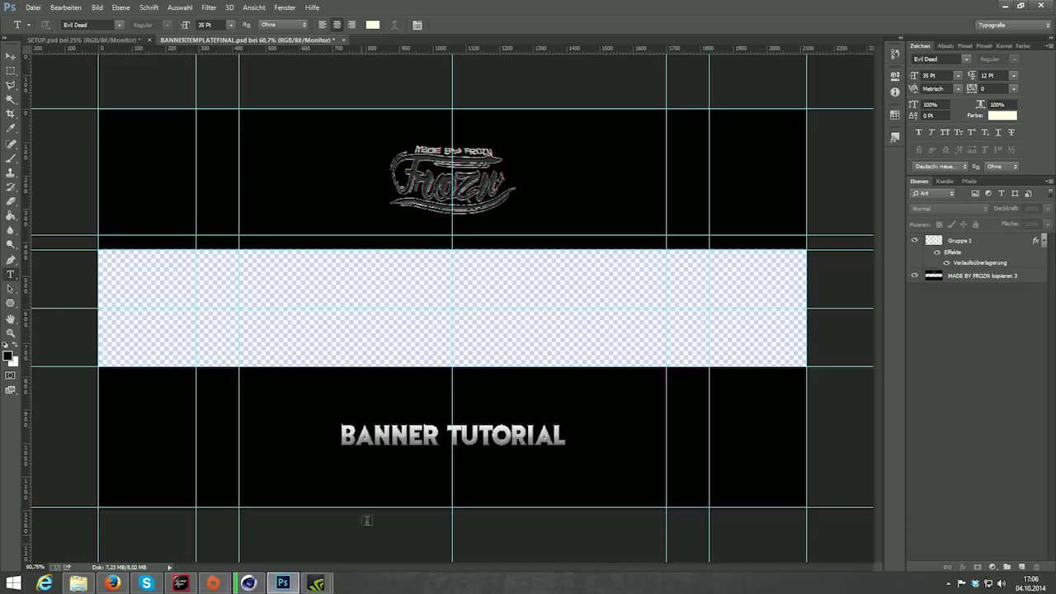
{"action": "key", "text": "alt"}
{"action": "scroll", "coordinate": [536, 263], "scroll_direction": "up", "scroll_amount": 2}
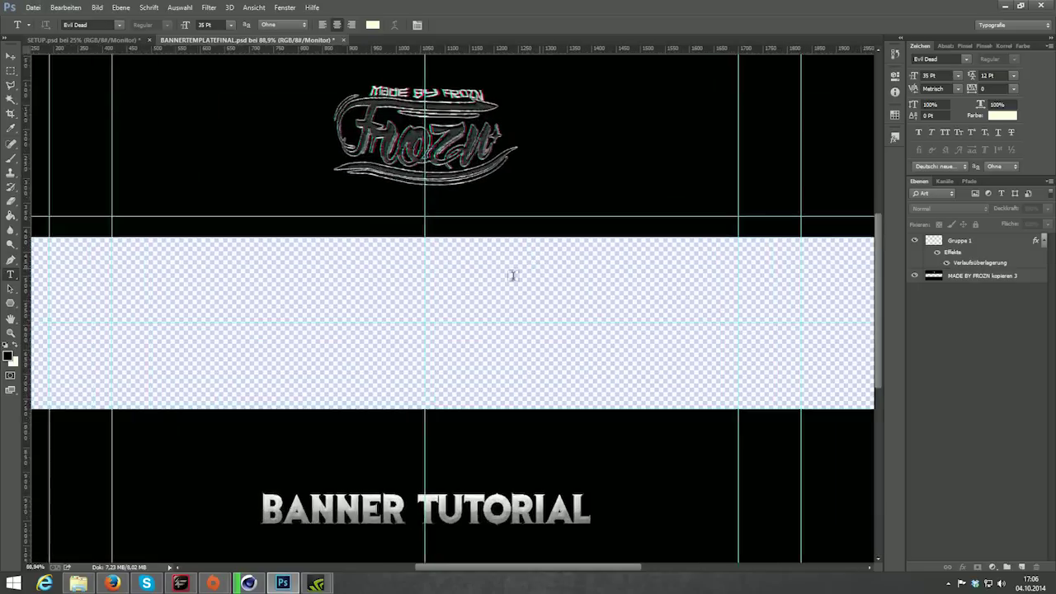
{"action": "scroll", "coordinate": [425, 250], "scroll_direction": "up", "scroll_amount": 3}
{"action": "scroll", "coordinate": [424, 250], "scroll_direction": "down", "scroll_amount": 4}
{"action": "scroll", "coordinate": [422, 251], "scroll_direction": "down", "scroll_amount": 2}
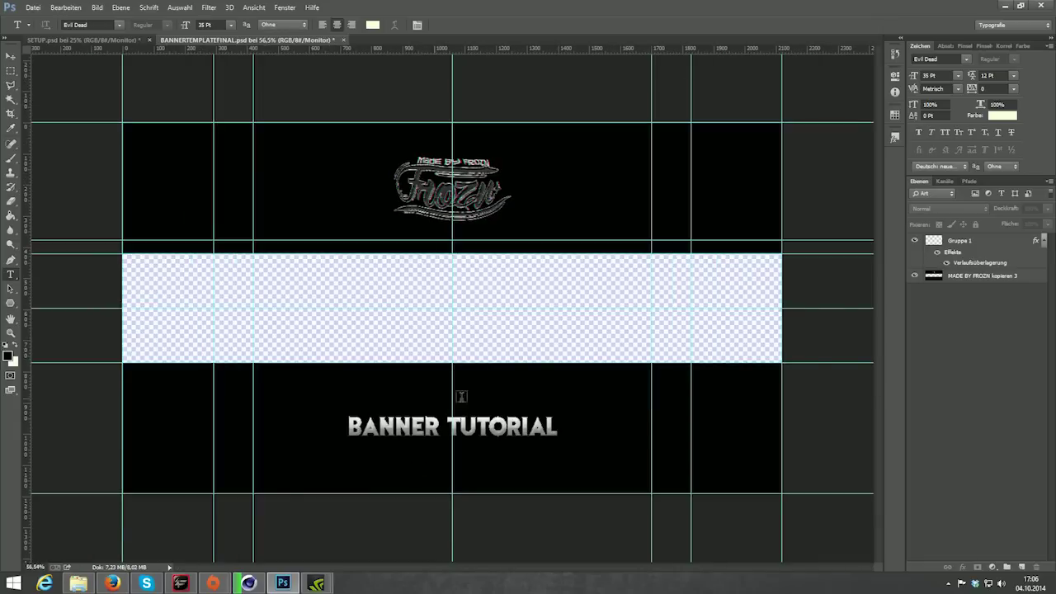
{"action": "left_click", "coordinate": [90, 40]}
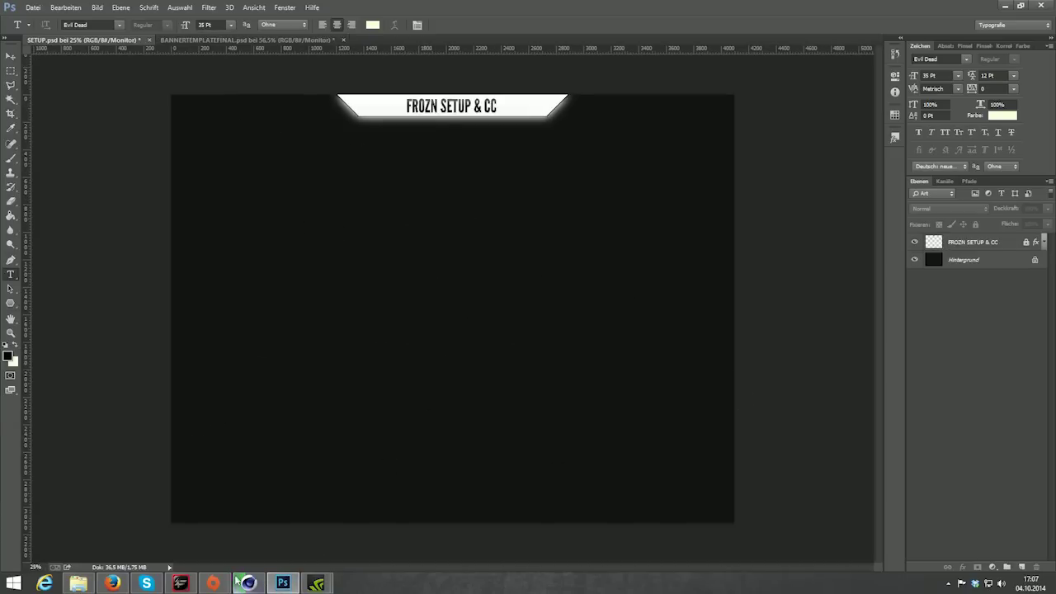
{"action": "left_click", "coordinate": [239, 40]}
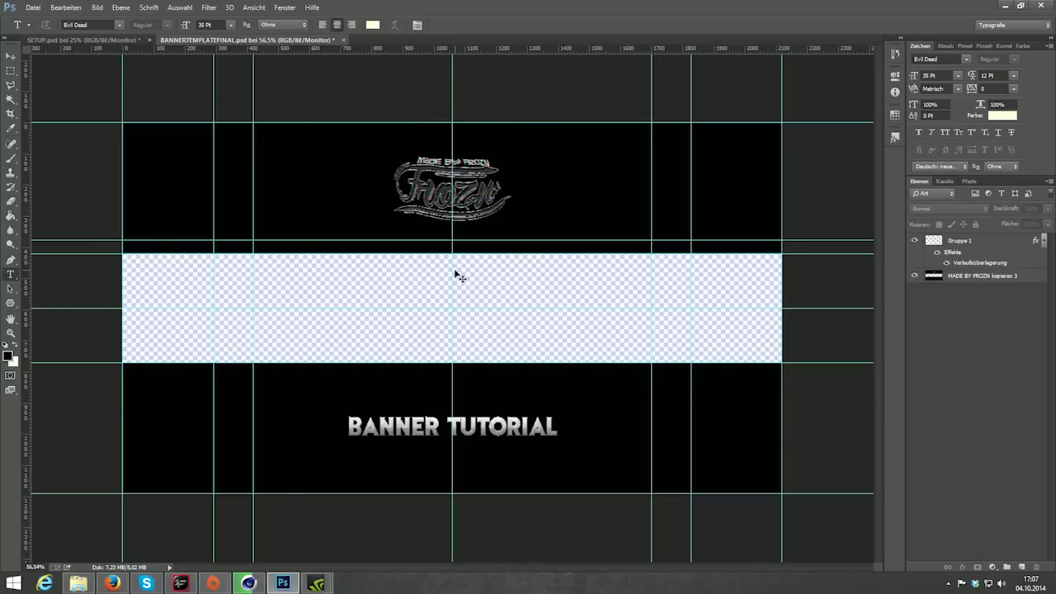
{"action": "key", "text": "ctrl+h"}
{"action": "key", "text": "ctrl+h"}
{"action": "key", "text": "ctrl+h"}
{"action": "key", "text": "ctrl+h"}
{"action": "key", "text": "ctrl+h"}
{"action": "key", "text": "ctrl+h"}
{"action": "key", "text": "ctrl+h"}
{"action": "key", "text": "ctrl+h"}
{"action": "key", "text": "ctrl+h"}
{"action": "key", "text": "ctrl+h"}
{"action": "key", "text": "ctrl+h"}
{"action": "key", "text": "ctrl+h"}
{"action": "scroll", "coordinate": [450, 309], "scroll_direction": "up", "scroll_amount": 2}
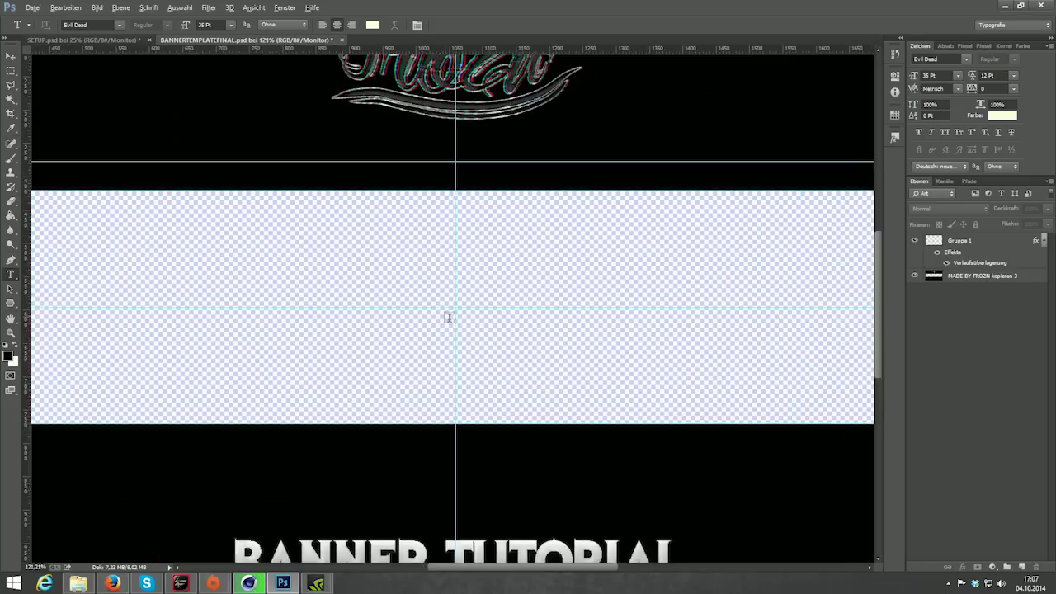
{"action": "scroll", "coordinate": [450, 307], "scroll_direction": "up", "scroll_amount": 3}
{"action": "scroll", "coordinate": [449, 307], "scroll_direction": "down", "scroll_amount": 3}
{"action": "scroll", "coordinate": [448, 312], "scroll_direction": "down", "scroll_amount": 2}
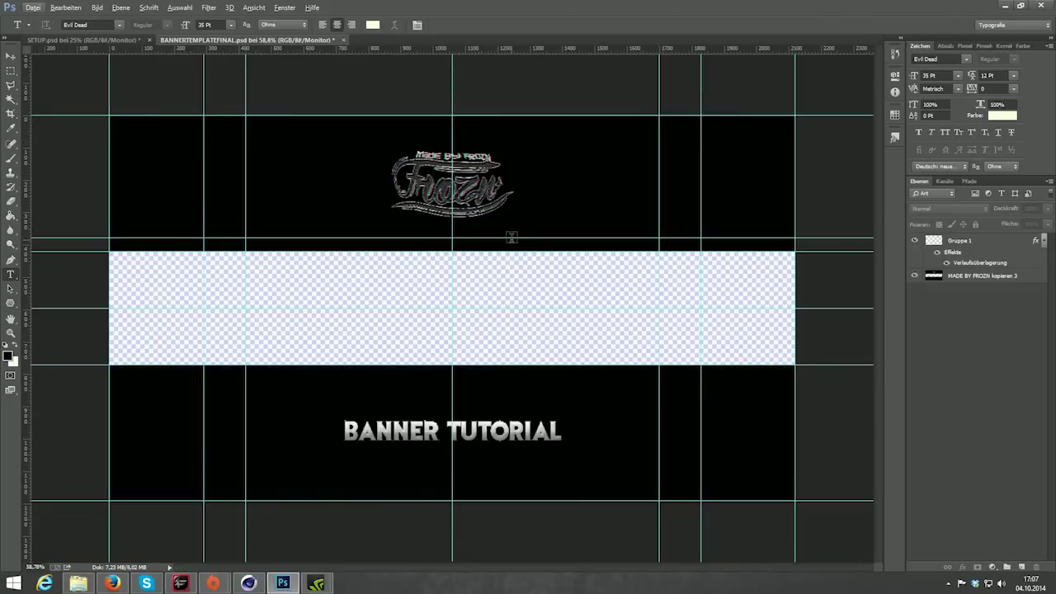
{"action": "key", "text": "ctrl+h"}
{"action": "key", "text": "ctrl+h"}
{"action": "key", "text": "ctrl+h"}
Step: Inspect the TUT render in Cinema 4D's Picture Viewer, then return to Photoshop and launch File Explorer
{"action": "left_click", "coordinate": [249, 583]}
{"action": "scroll", "coordinate": [387, 352], "scroll_direction": "up", "scroll_amount": 1}
{"action": "scroll", "coordinate": [389, 348], "scroll_direction": "up", "scroll_amount": 1}
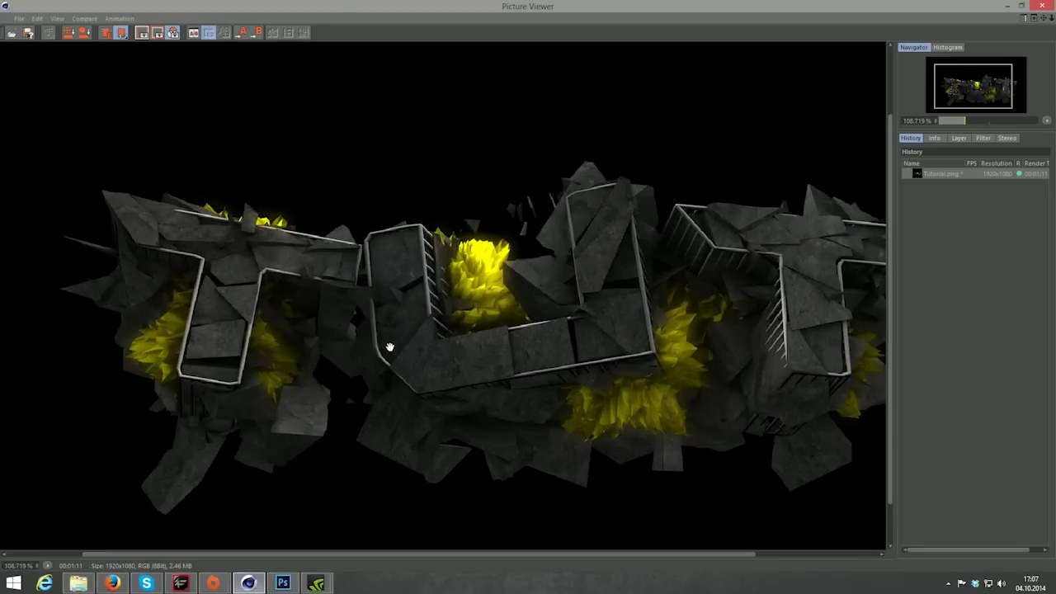
{"action": "scroll", "coordinate": [389, 347], "scroll_direction": "down", "scroll_amount": 2}
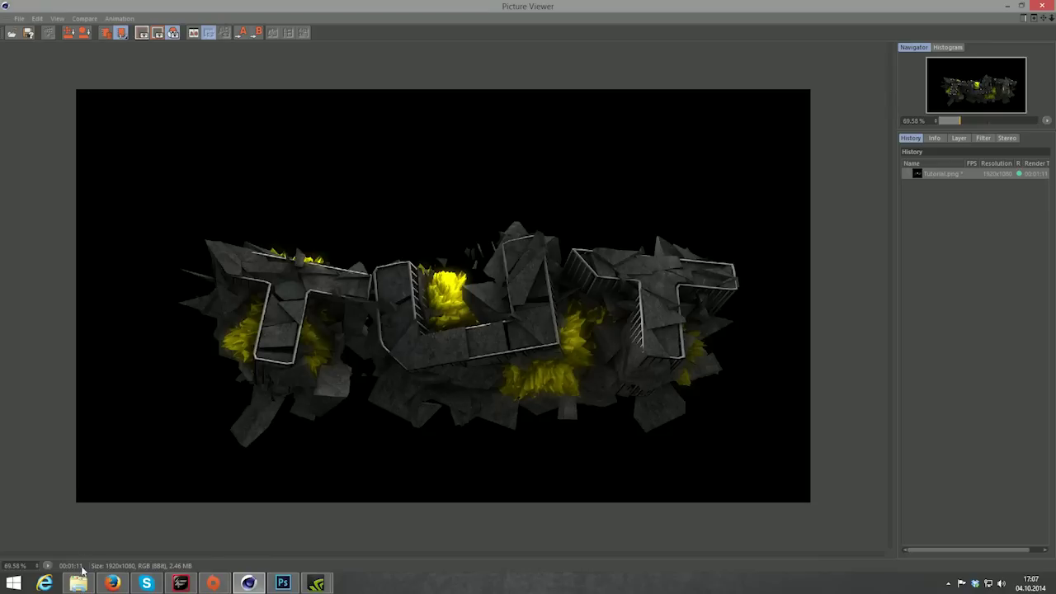
{"action": "left_click", "coordinate": [283, 583]}
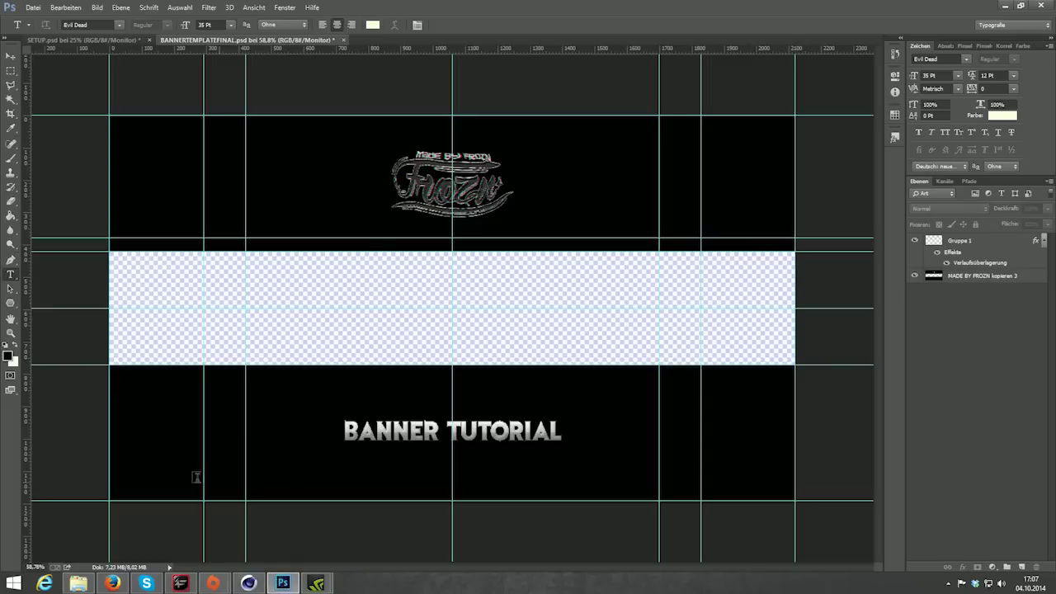
{"action": "left_click", "coordinate": [78, 583]}
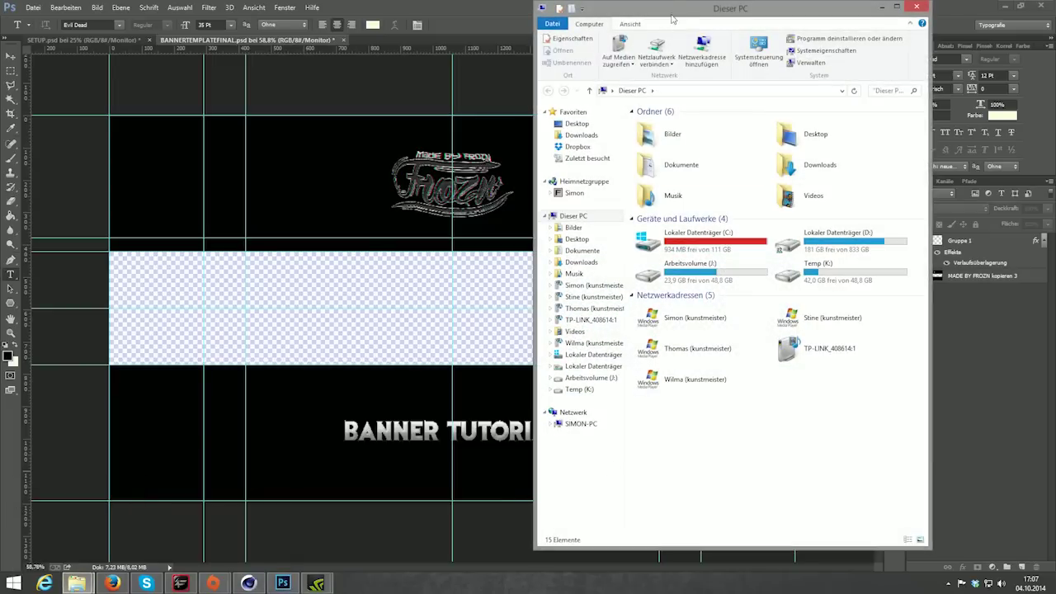
Step: Browse File Explorer to Bilder > #Bilder (D) > C4D-RENDERS beside the banner
{"action": "left_click_drag", "start_coordinate": [674, 16], "coordinate": [742, 29]}
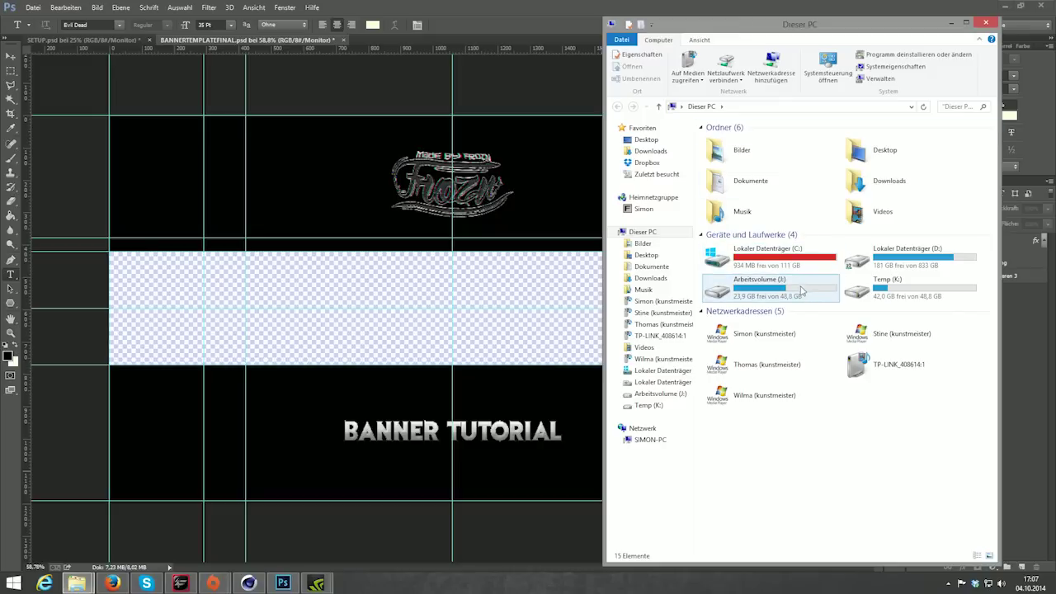
{"action": "double_click", "coordinate": [718, 134]}
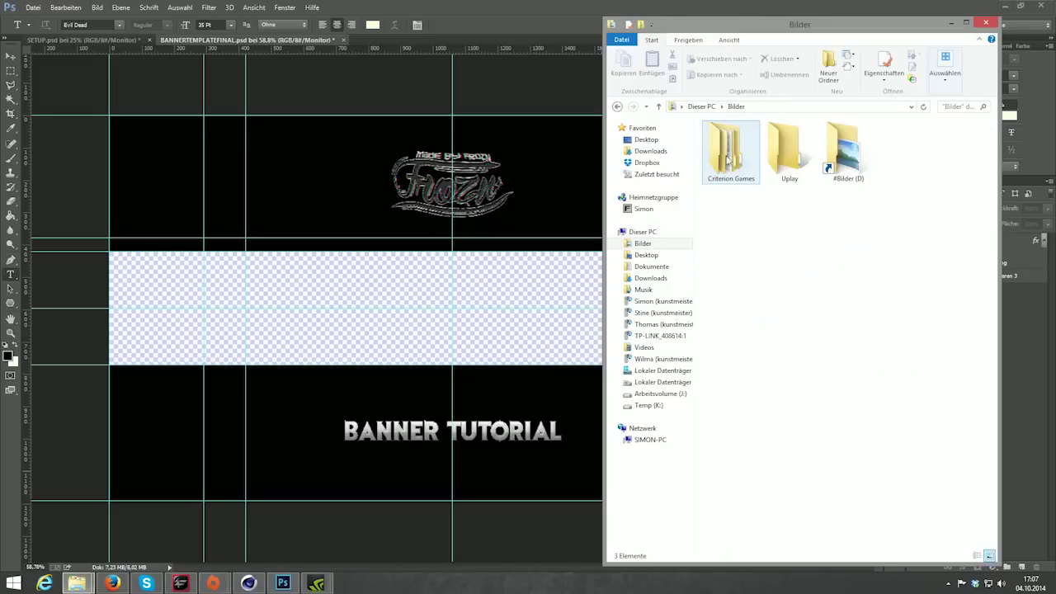
{"action": "double_click", "coordinate": [842, 150]}
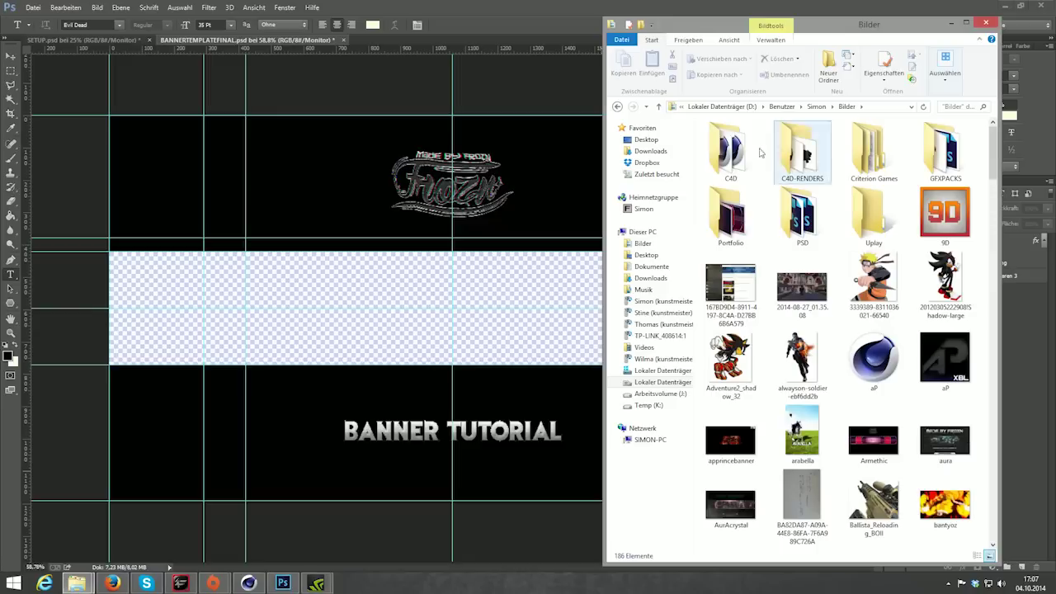
{"action": "double_click", "coordinate": [801, 150]}
{"action": "scroll", "coordinate": [735, 371], "scroll_direction": "down", "scroll_amount": 5}
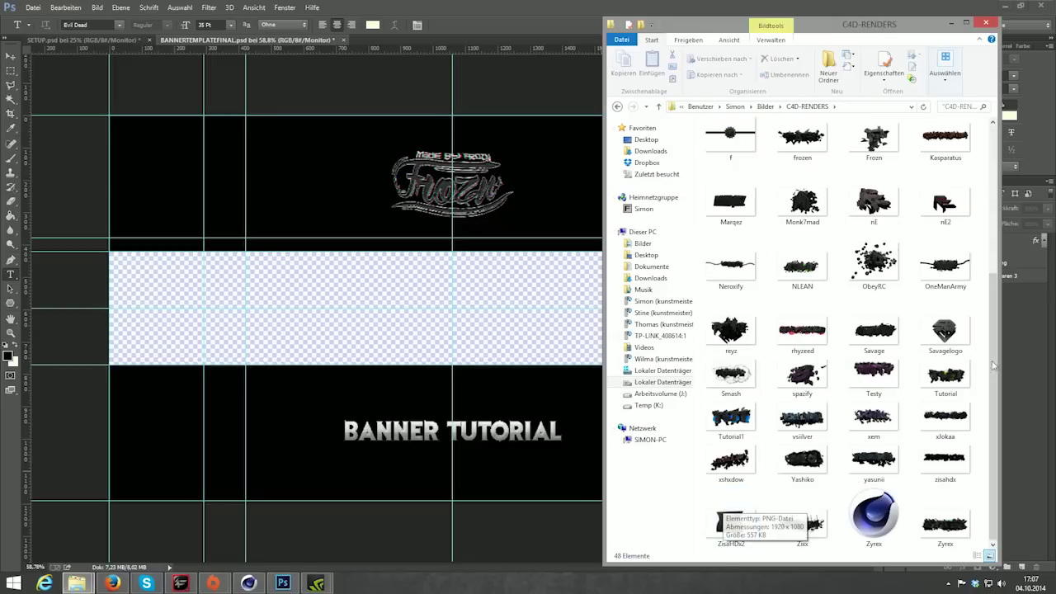
{"action": "scroll", "coordinate": [743, 496], "scroll_direction": "up", "scroll_amount": 5}
{"action": "scroll", "coordinate": [832, 310], "scroll_direction": "down", "scroll_amount": 3}
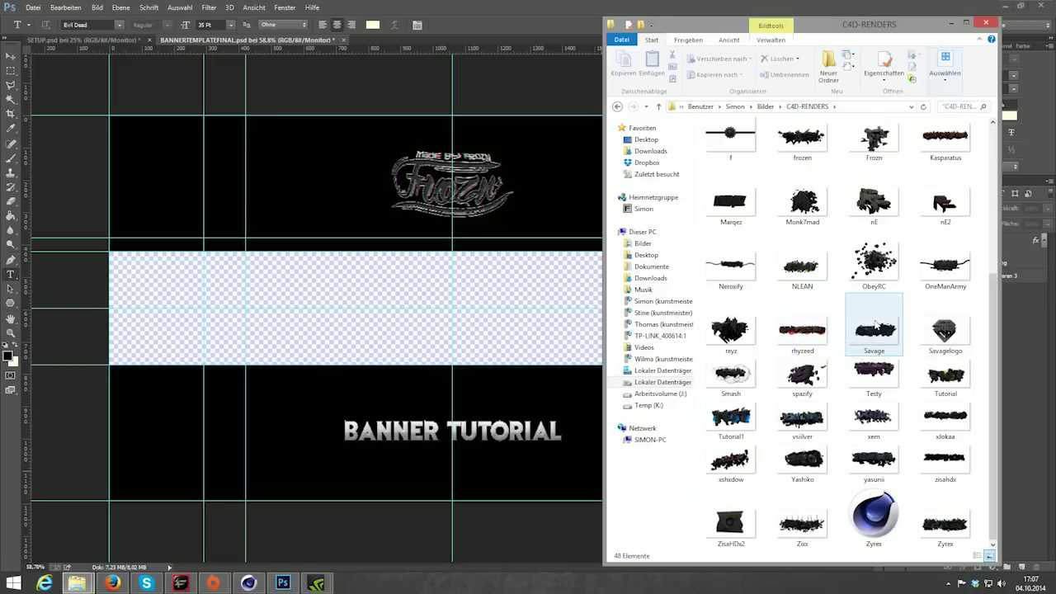
Step: Preview the Tutorial render and drag it onto the banner canvas
{"action": "double_click", "coordinate": [946, 376]}
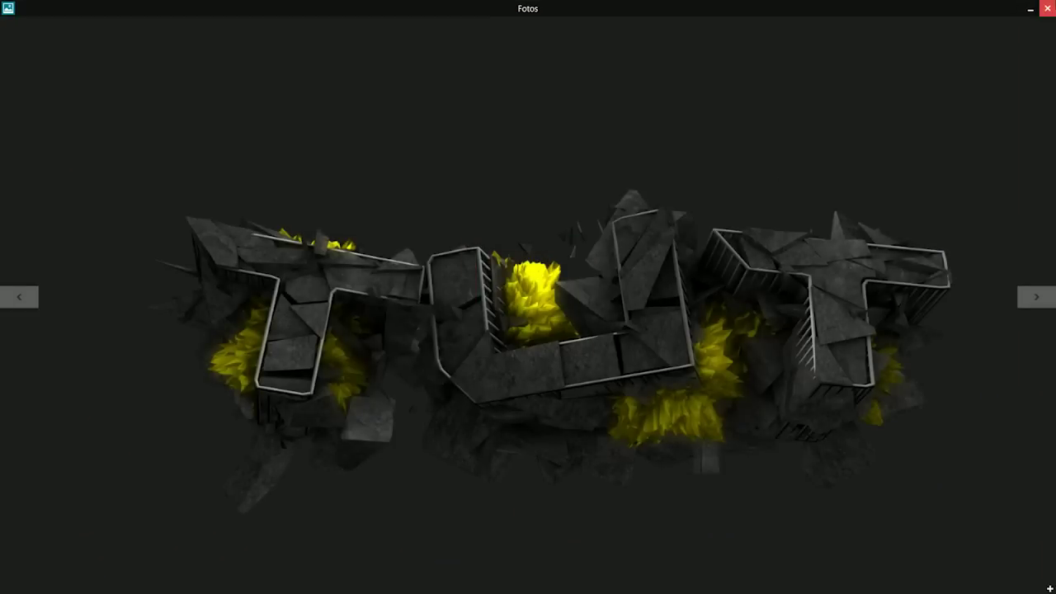
{"action": "left_click", "coordinate": [1048, 8]}
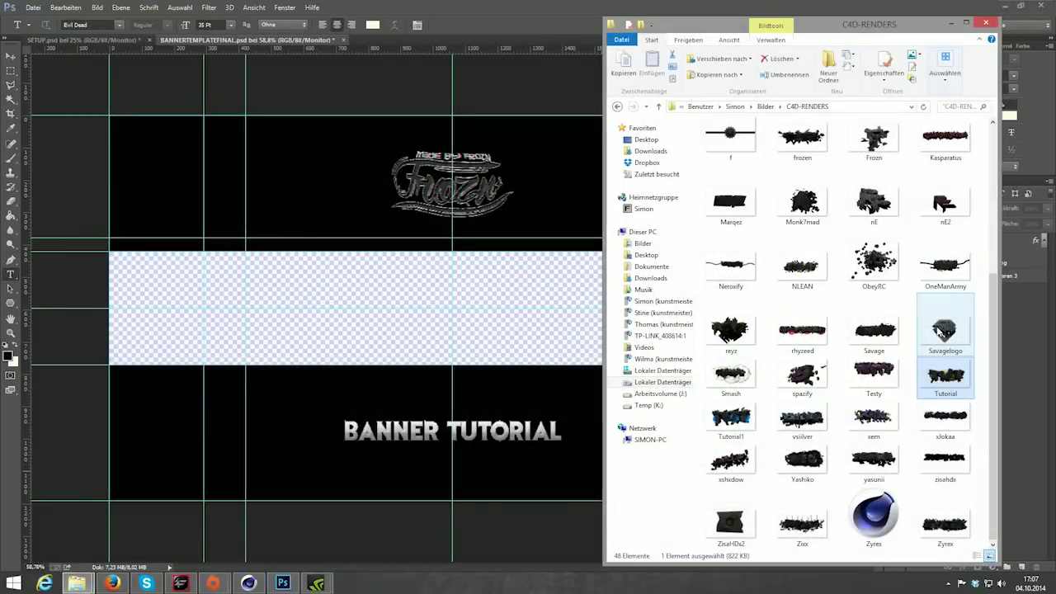
{"action": "left_click_drag", "start_coordinate": [941, 378], "coordinate": [467, 347]}
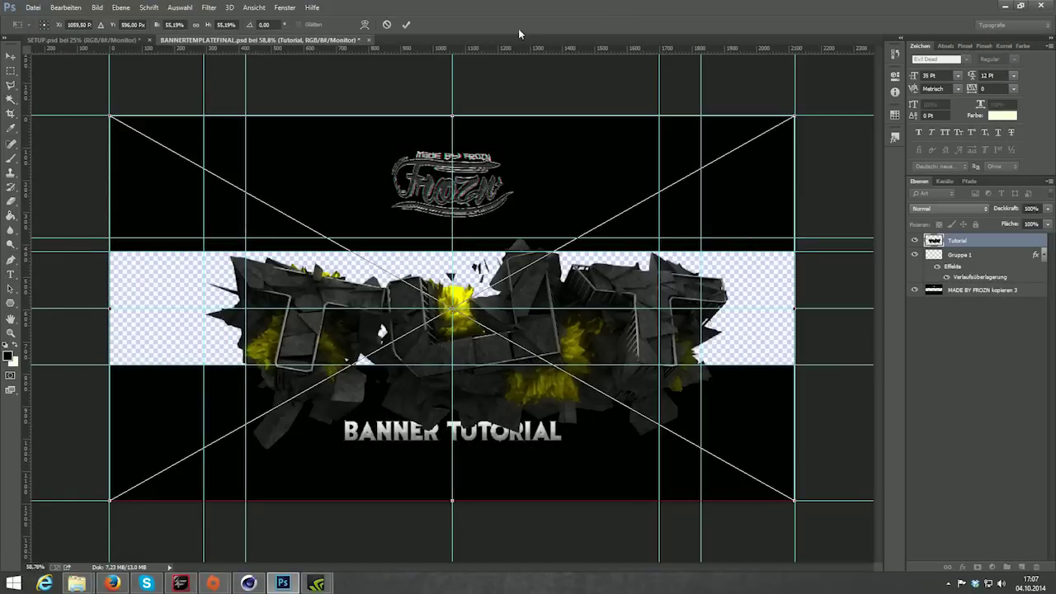
Step: Cancel the banner placement and place Tutorial.png into SETUP.psd instead, committing it
{"action": "left_click", "coordinate": [387, 24]}
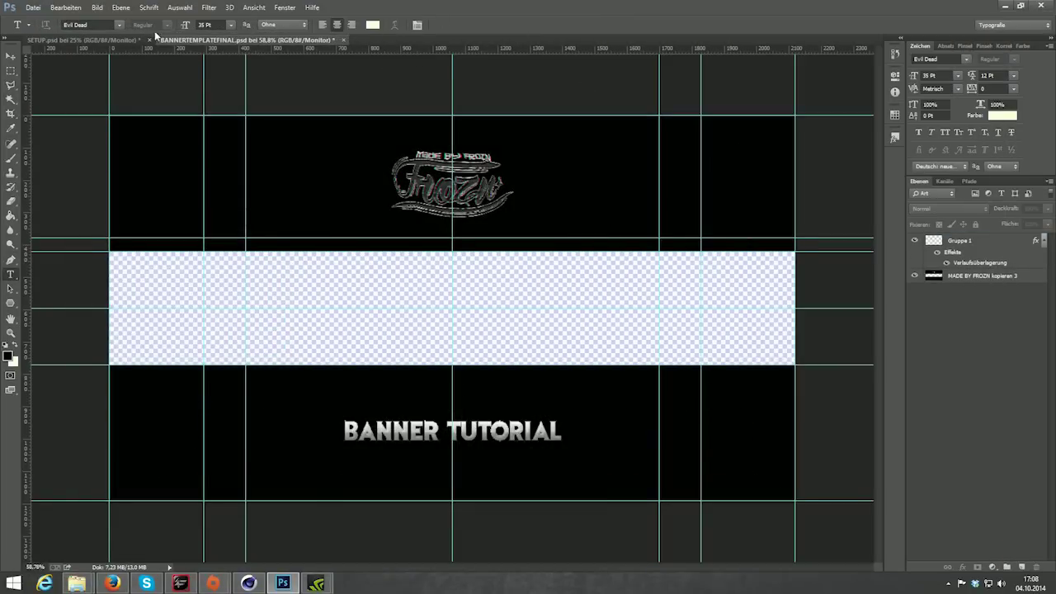
{"action": "left_click", "coordinate": [100, 41]}
{"action": "mouse_move", "coordinate": [77, 584]}
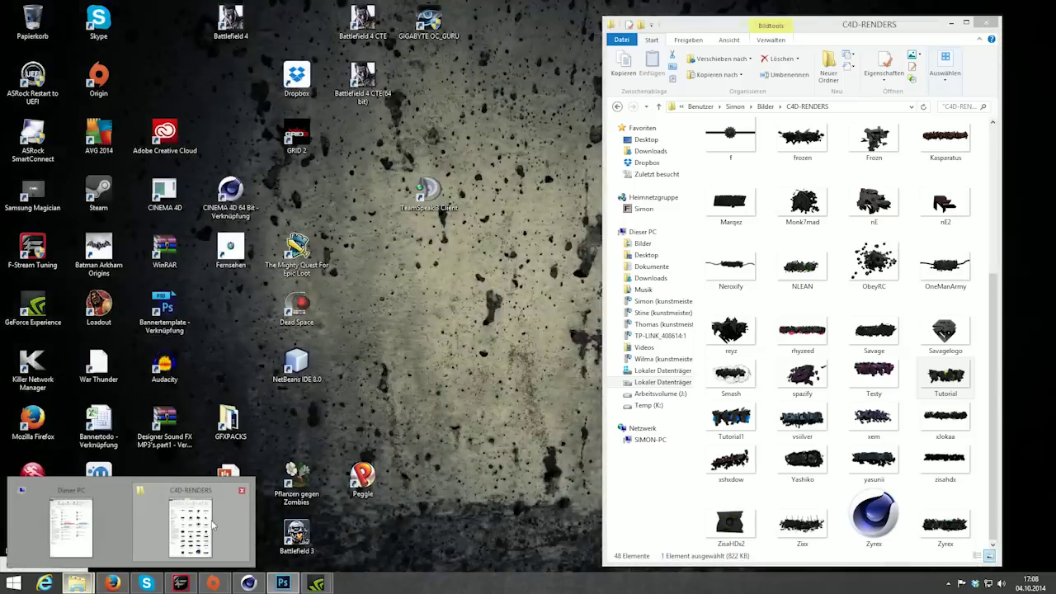
{"action": "left_click", "coordinate": [213, 525]}
{"action": "left_click_drag", "start_coordinate": [946, 376], "coordinate": [465, 288]}
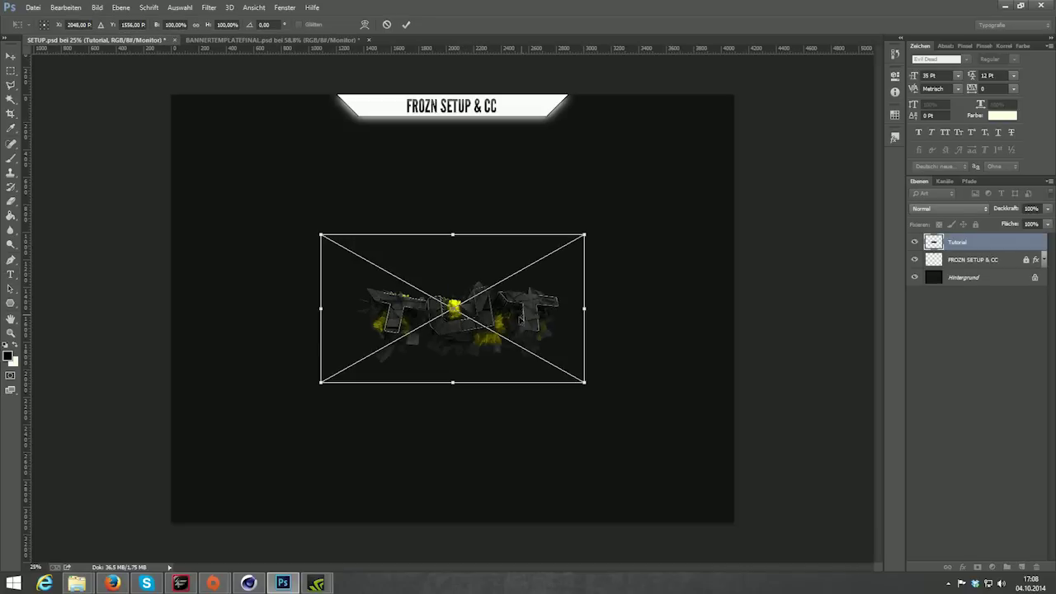
{"action": "left_click", "coordinate": [407, 24]}
{"action": "key", "text": "t"}
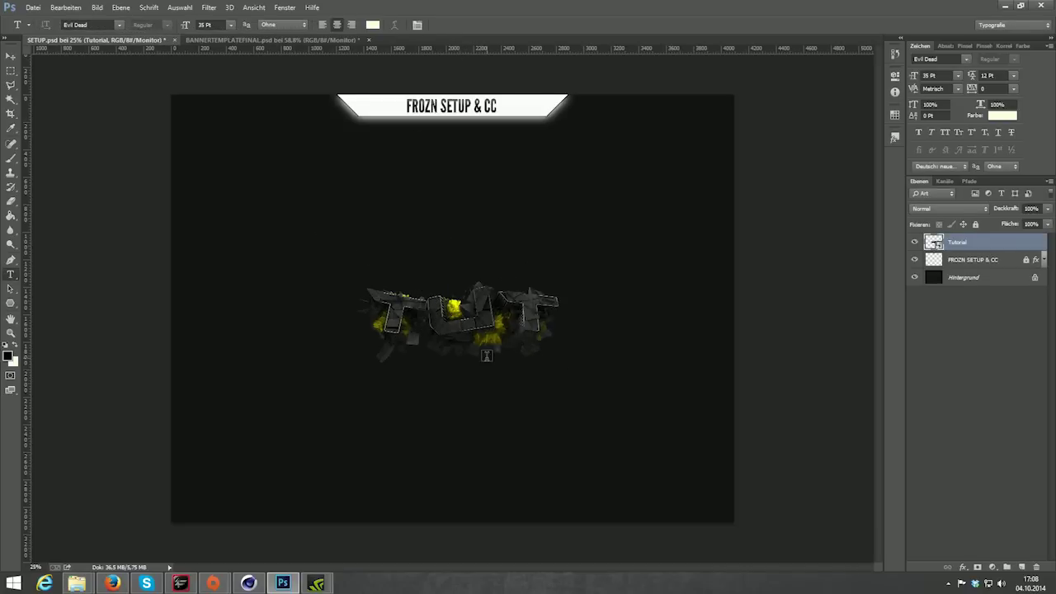
Step: Zoom in on the placed TUT render with the Zoom tool
{"action": "scroll", "coordinate": [450, 289], "scroll_direction": "up", "scroll_amount": 5}
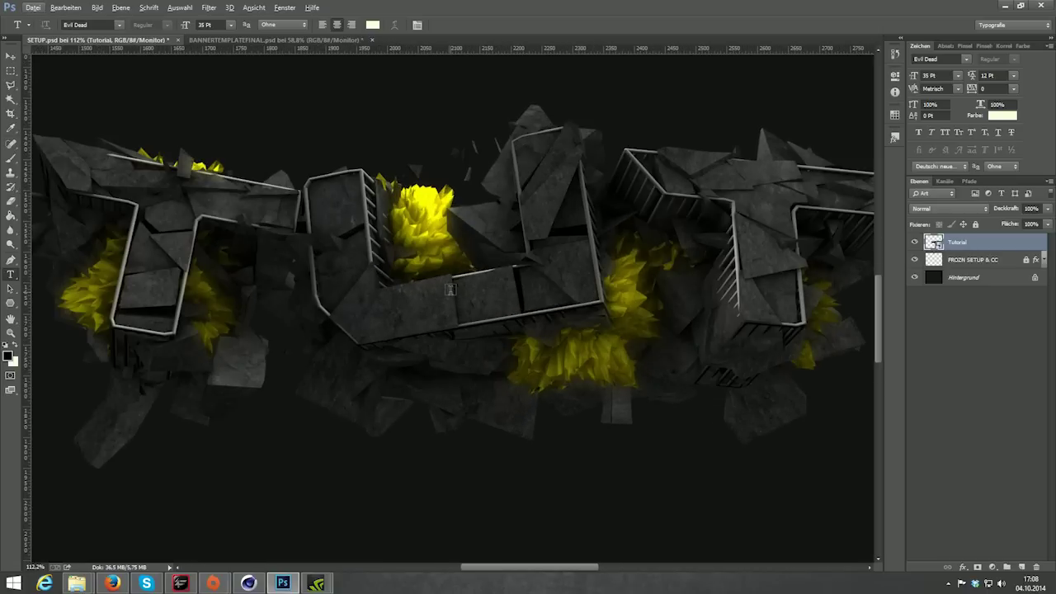
{"action": "scroll", "coordinate": [451, 289], "scroll_direction": "down", "scroll_amount": 1}
{"action": "scroll", "coordinate": [450, 291], "scroll_direction": "down", "scroll_amount": 3}
{"action": "scroll", "coordinate": [449, 295], "scroll_direction": "up", "scroll_amount": 2}
{"action": "scroll", "coordinate": [449, 301], "scroll_direction": "down", "scroll_amount": 2}
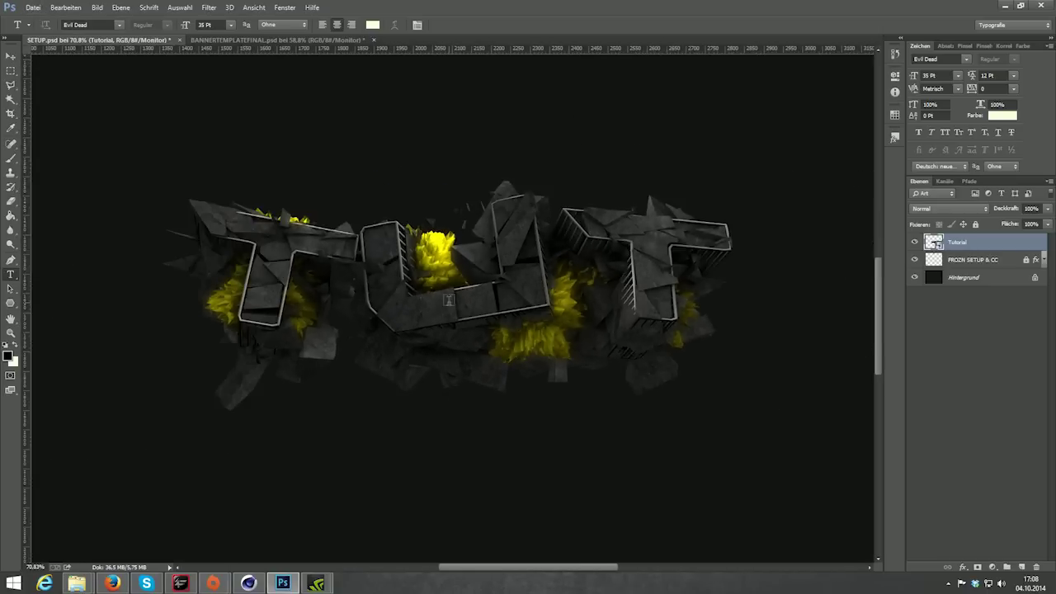
{"action": "scroll", "coordinate": [449, 301], "scroll_direction": "up", "scroll_amount": 1}
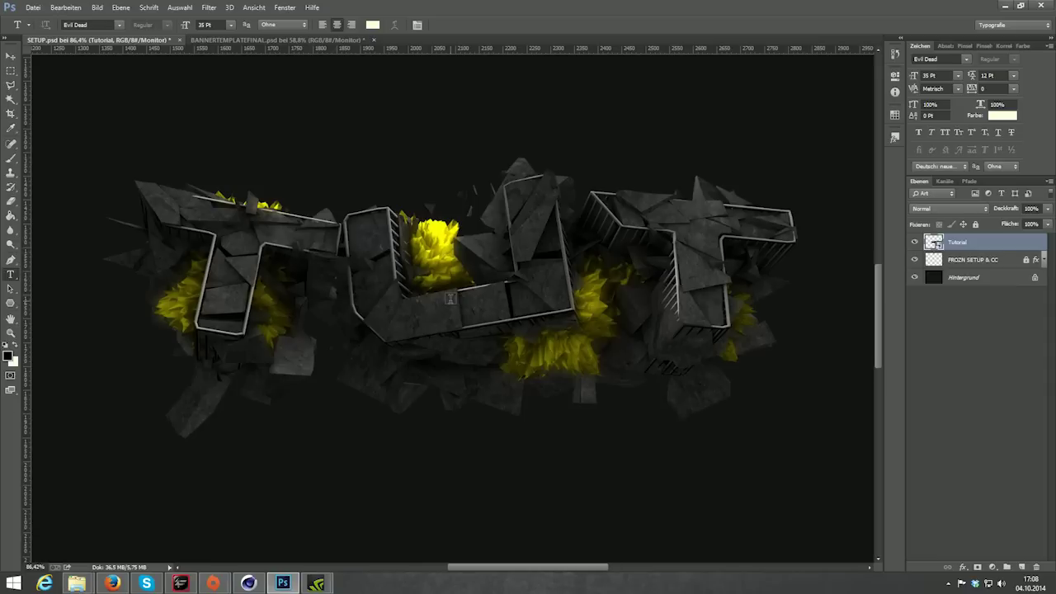
{"action": "left_click", "coordinate": [11, 333]}
{"action": "mouse_move", "coordinate": [457, 297]}
{"action": "left_mouse_down"}
{"action": "mouse_move", "coordinate": [510, 284]}
{"action": "mouse_move", "coordinate": [465, 283]}
{"action": "left_mouse_up"}
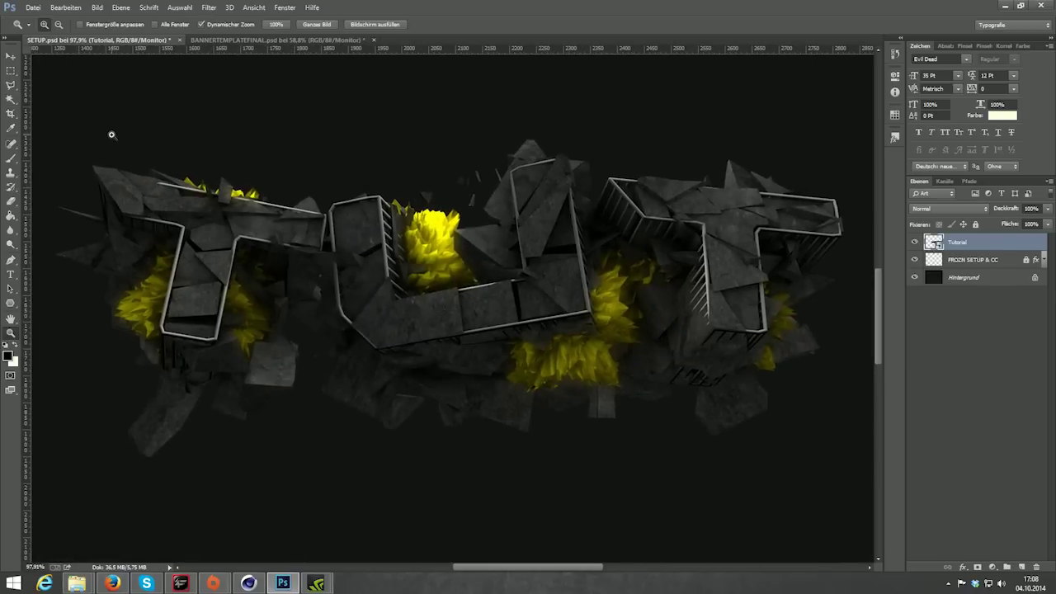
Step: Move the Tutorial layer below FROZN SETUP & CC, just above Hintergrund
{"action": "left_click", "coordinate": [11, 56]}
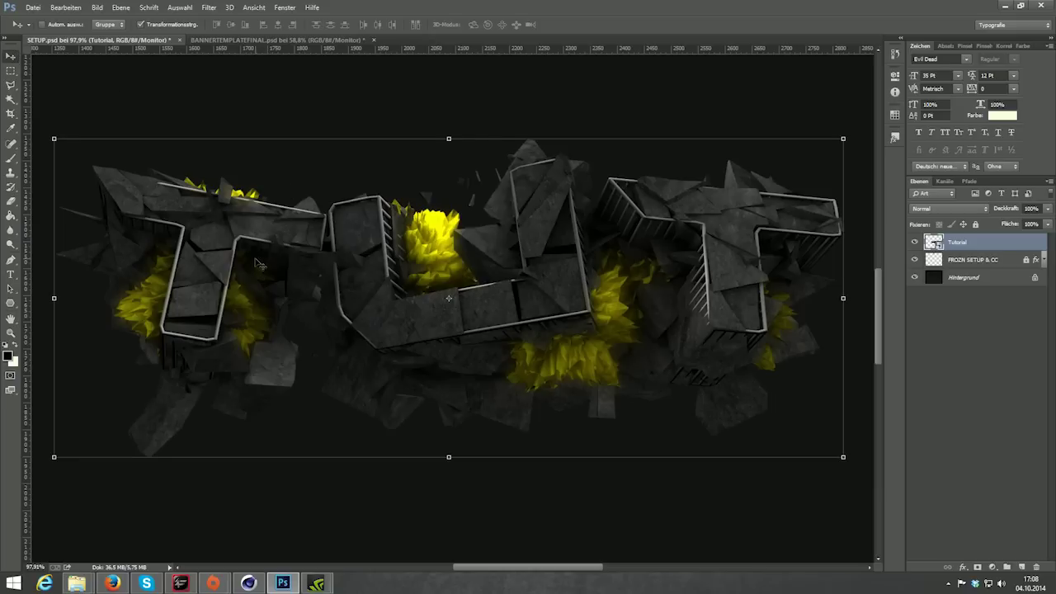
{"action": "scroll", "coordinate": [260, 260], "scroll_direction": "up", "scroll_amount": 1}
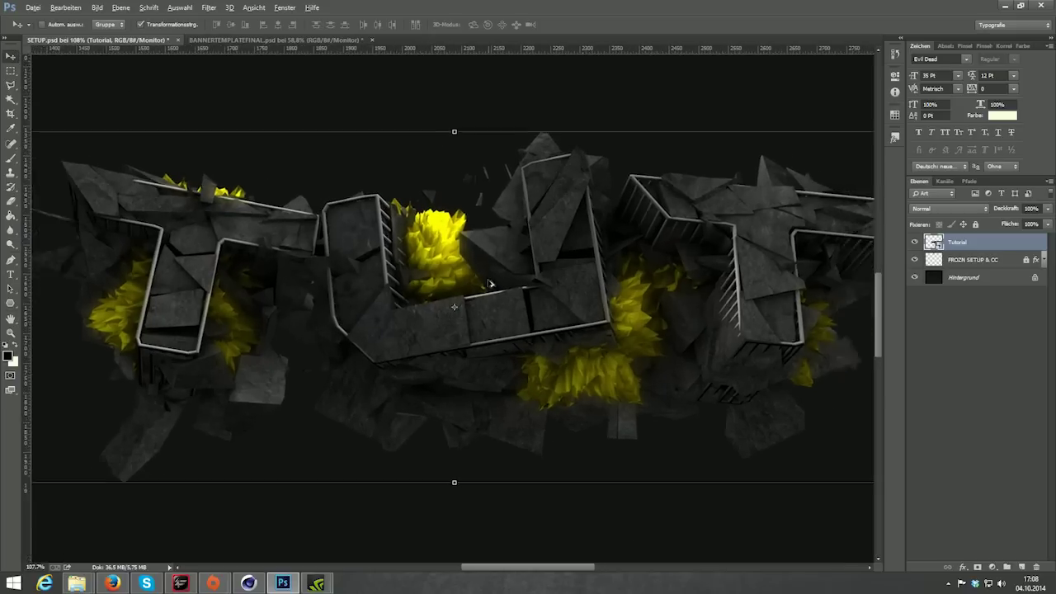
{"action": "scroll", "coordinate": [490, 284], "scroll_direction": "down", "scroll_amount": 3}
{"action": "scroll", "coordinate": [511, 269], "scroll_direction": "up", "scroll_amount": 1}
{"action": "scroll", "coordinate": [463, 322], "scroll_direction": "up", "scroll_amount": 1}
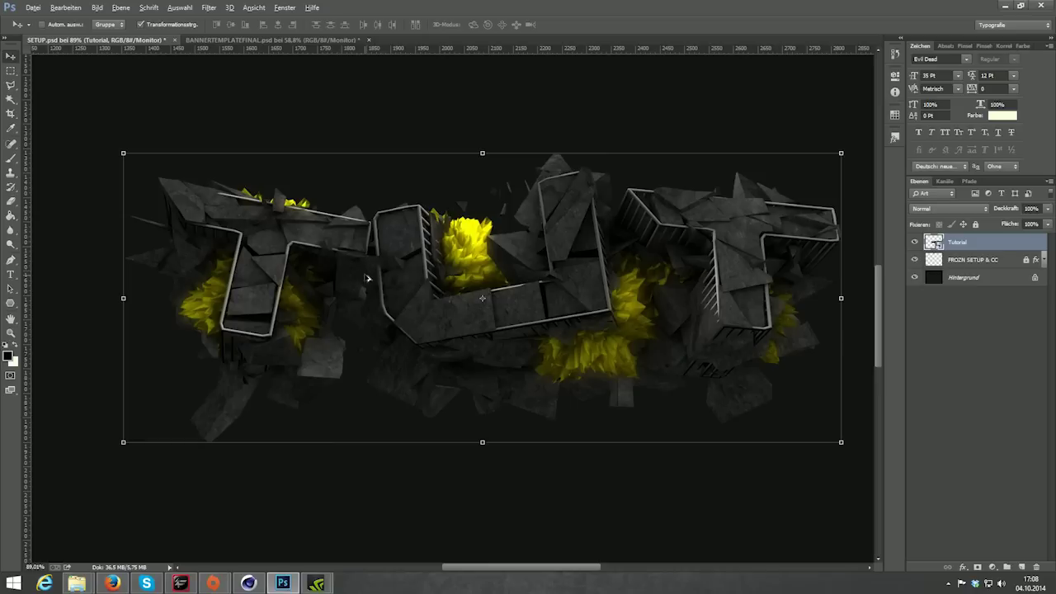
{"action": "key", "text": "alt"}
{"action": "left_click_drag", "start_coordinate": [971, 249], "coordinate": [971, 266]}
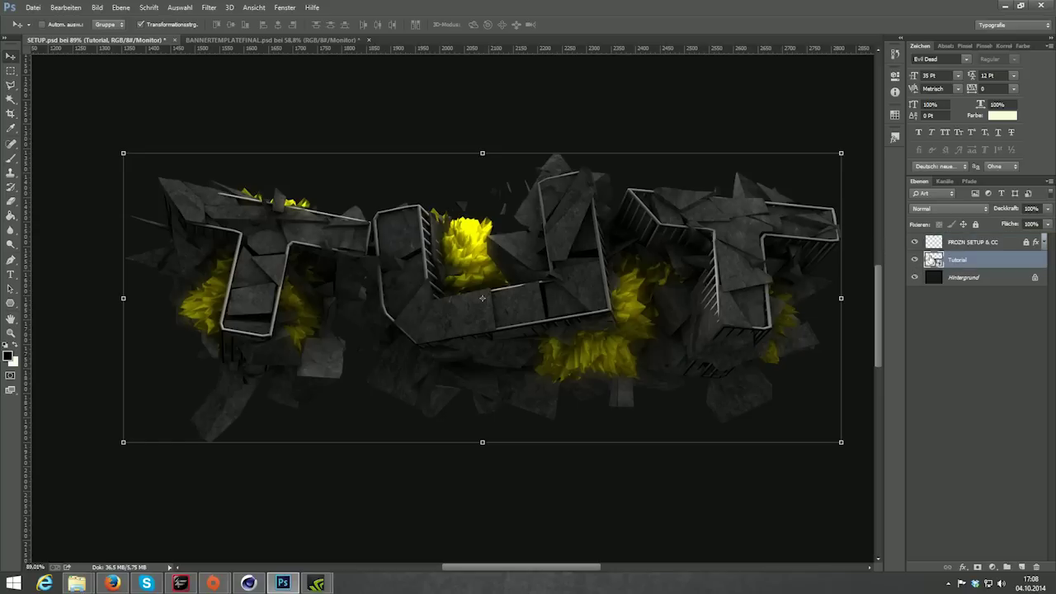
Step: Rasterize the TUT logo layer and add a new empty layer above it
{"action": "left_click", "coordinate": [10, 201]}
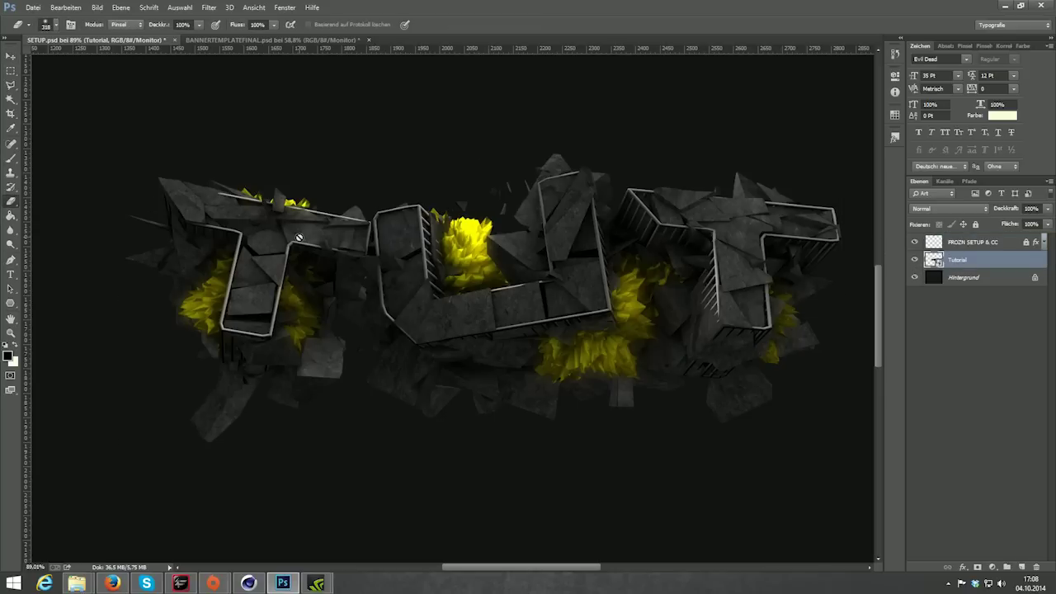
{"action": "left_click", "coordinate": [301, 240]}
{"action": "left_click", "coordinate": [482, 226]}
{"action": "left_click", "coordinate": [1023, 567]}
Step: Set up a soft white brush of about 169 px
{"action": "left_click", "coordinate": [9, 162]}
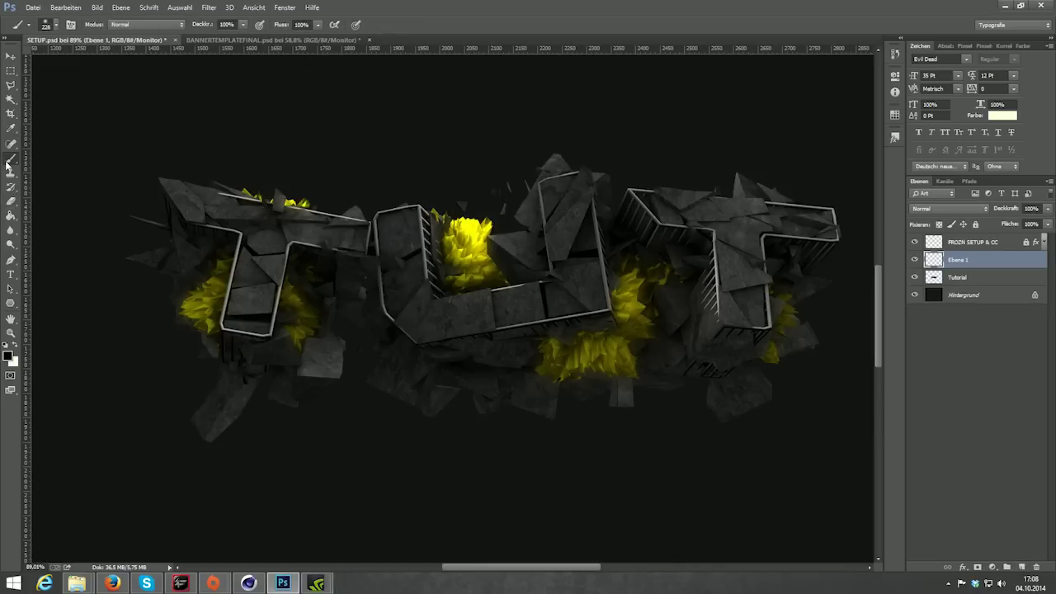
{"action": "left_click", "coordinate": [16, 351]}
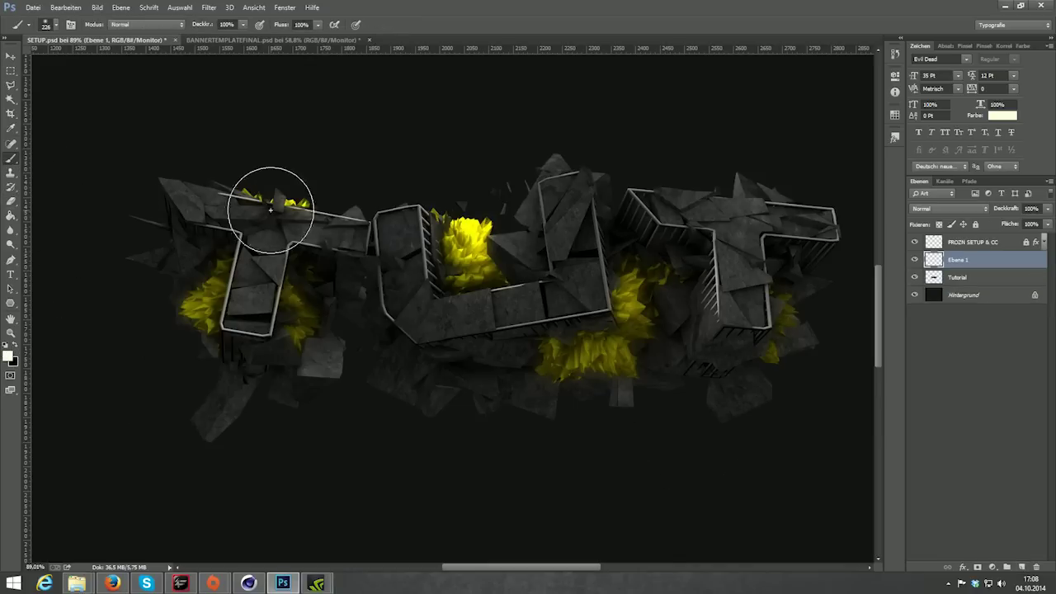
{"action": "right_click", "coordinate": [425, 302]}
{"action": "left_click_drag", "start_coordinate": [537, 317], "coordinate": [517, 317]}
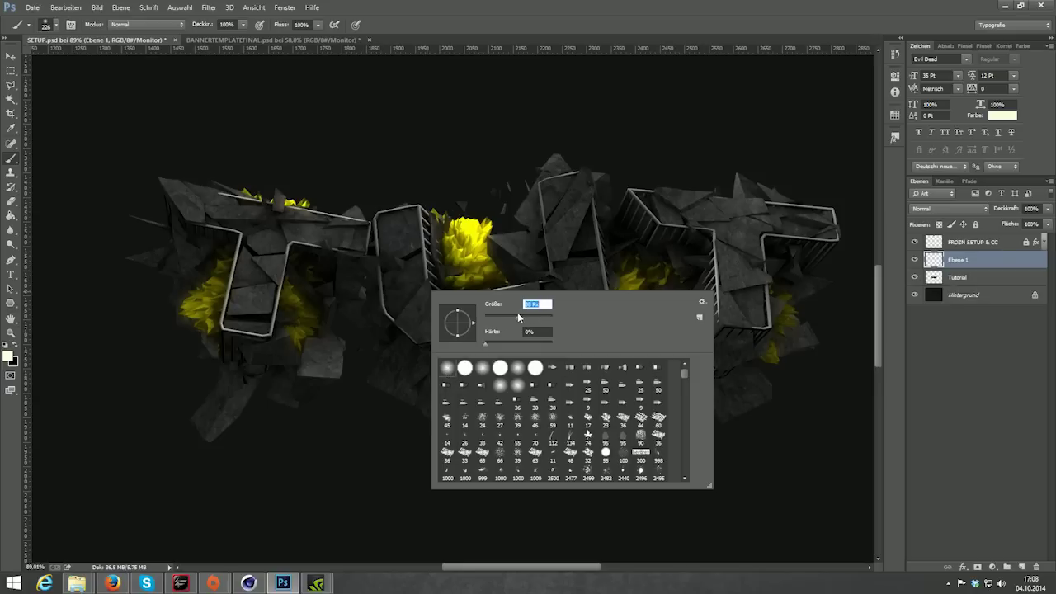
{"action": "left_click_drag", "start_coordinate": [403, 245], "coordinate": [519, 227]}
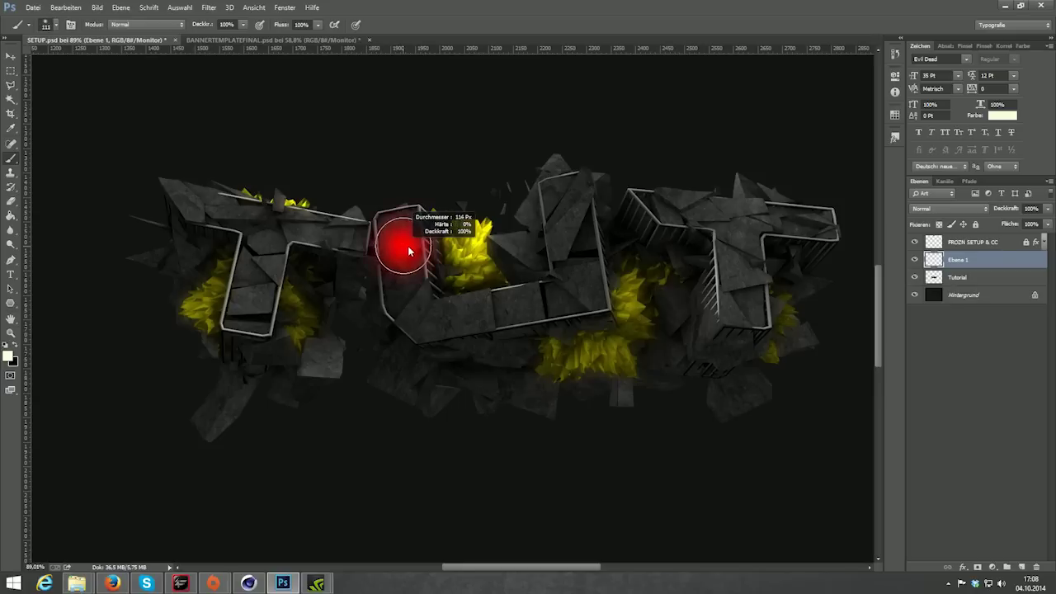
{"action": "left_click_drag", "start_coordinate": [393, 221], "coordinate": [370, 235]}
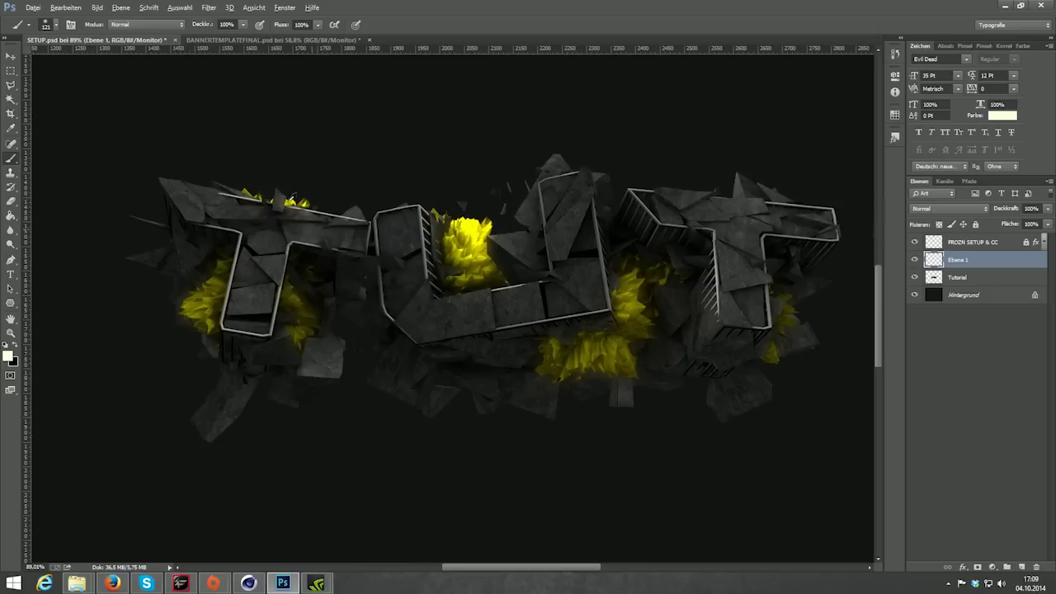
{"action": "scroll", "coordinate": [256, 207], "scroll_direction": "up", "scroll_amount": 2}
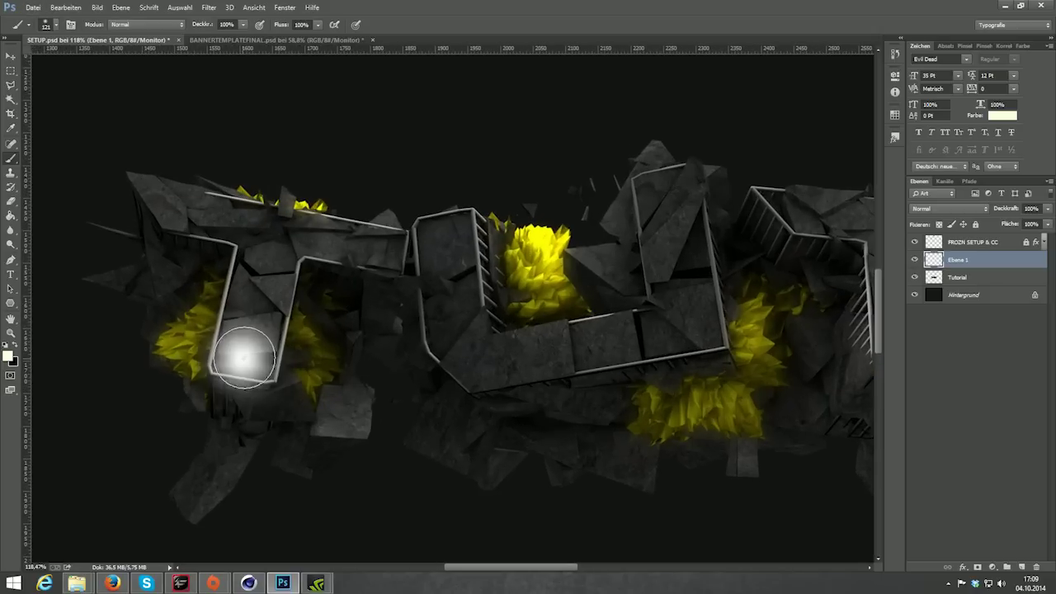
Step: Paint soft white glow strokes over the first T, the U and the last T
{"action": "mouse_move", "coordinate": [243, 356]}
{"action": "left_mouse_down"}
{"action": "mouse_move", "coordinate": [314, 233]}
{"action": "mouse_move", "coordinate": [201, 212]}
{"action": "left_mouse_up"}
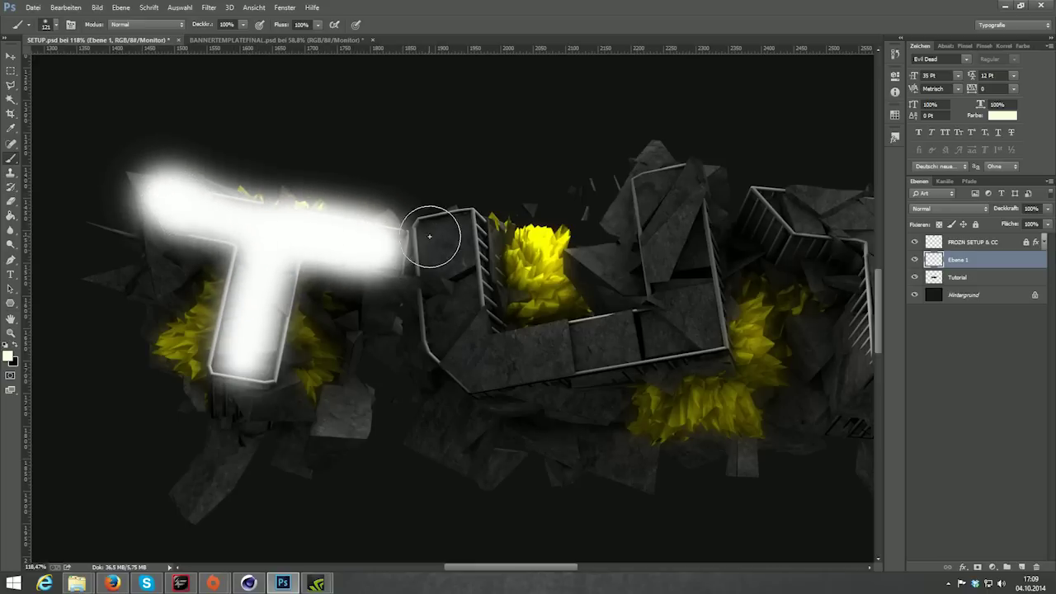
{"action": "mouse_move", "coordinate": [429, 237]}
{"action": "left_mouse_down"}
{"action": "mouse_move", "coordinate": [518, 358]}
{"action": "mouse_move", "coordinate": [644, 347]}
{"action": "mouse_move", "coordinate": [689, 314]}
{"action": "mouse_move", "coordinate": [663, 201]}
{"action": "mouse_move", "coordinate": [684, 283]}
{"action": "left_mouse_up"}
{"action": "left_click_drag", "start_coordinate": [543, 566], "coordinate": [606, 566]}
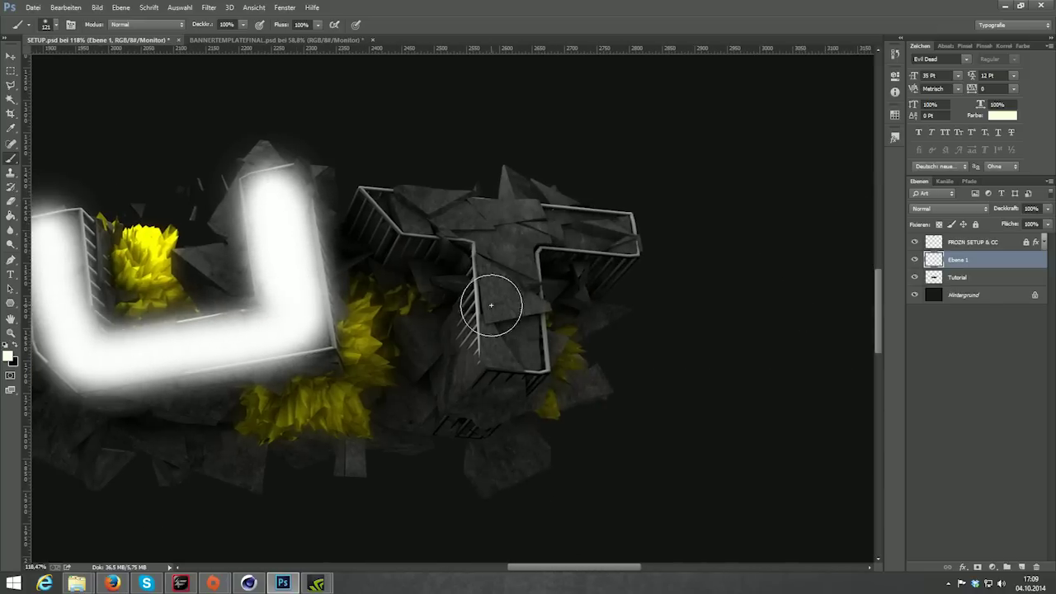
{"action": "mouse_move", "coordinate": [400, 202]}
{"action": "left_mouse_down"}
{"action": "mouse_move", "coordinate": [616, 234]}
{"action": "mouse_move", "coordinate": [636, 221]}
{"action": "left_mouse_up"}
{"action": "mouse_move", "coordinate": [500, 224]}
{"action": "left_mouse_down"}
{"action": "mouse_move", "coordinate": [503, 299]}
{"action": "mouse_move", "coordinate": [517, 247]}
{"action": "mouse_move", "coordinate": [510, 360]}
{"action": "left_mouse_up"}
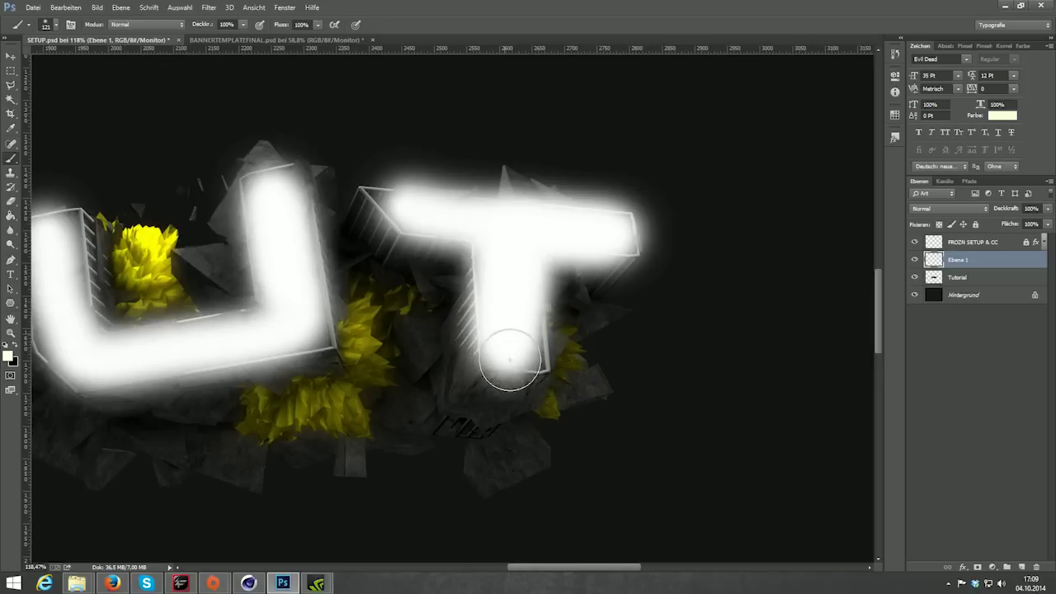
{"action": "left_click_drag", "start_coordinate": [380, 208], "coordinate": [412, 211]}
{"action": "scroll", "coordinate": [721, 446], "scroll_direction": "up", "scroll_amount": 1}
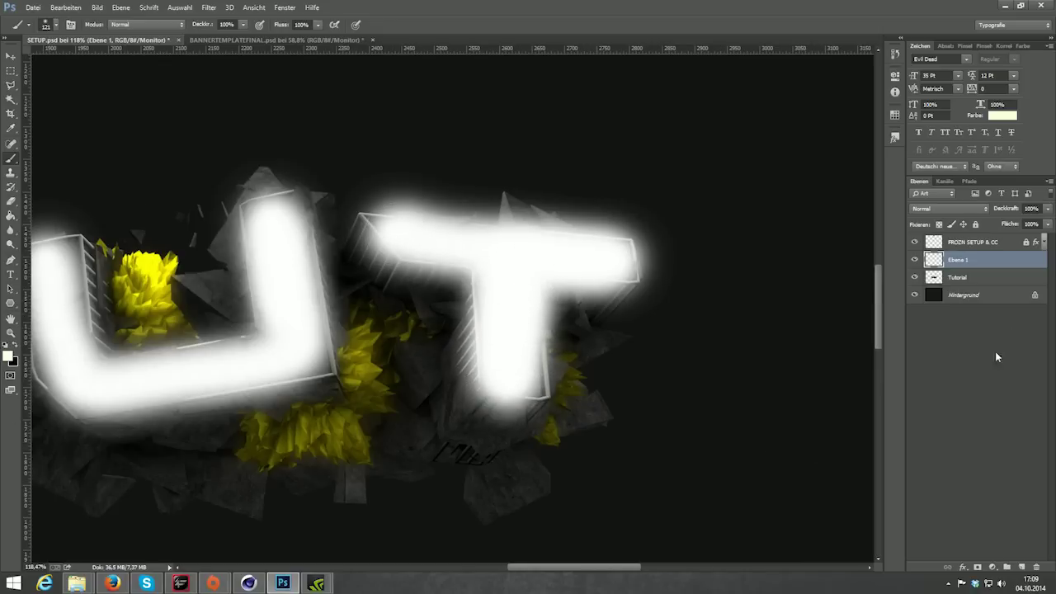
Step: Clip the glow layer Ebene 1 to the TUT logo and blend it in Weiches Licht
{"action": "right_click", "coordinate": [1007, 265]}
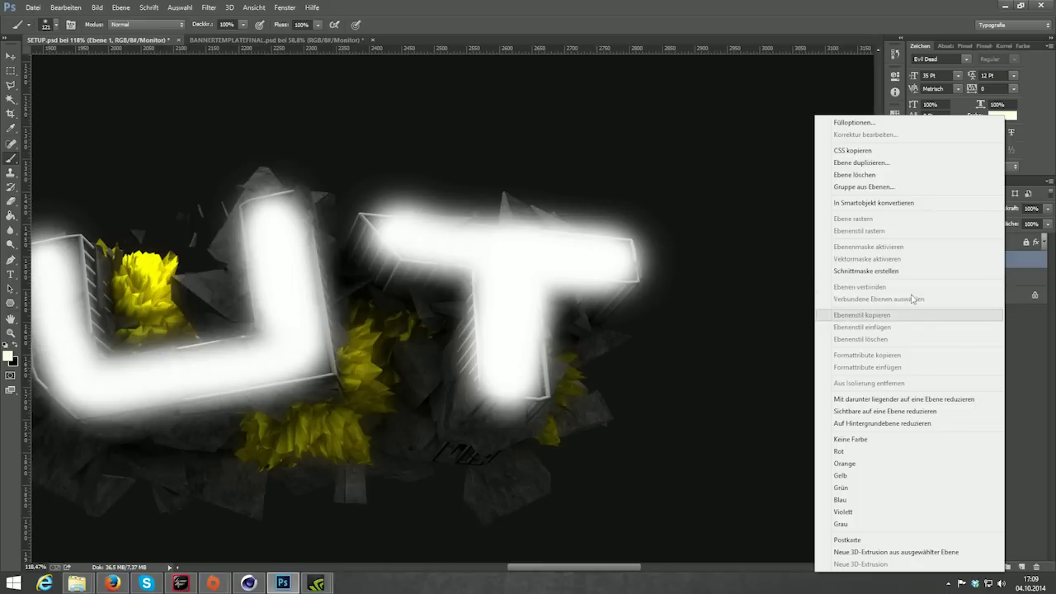
{"action": "left_click", "coordinate": [898, 272]}
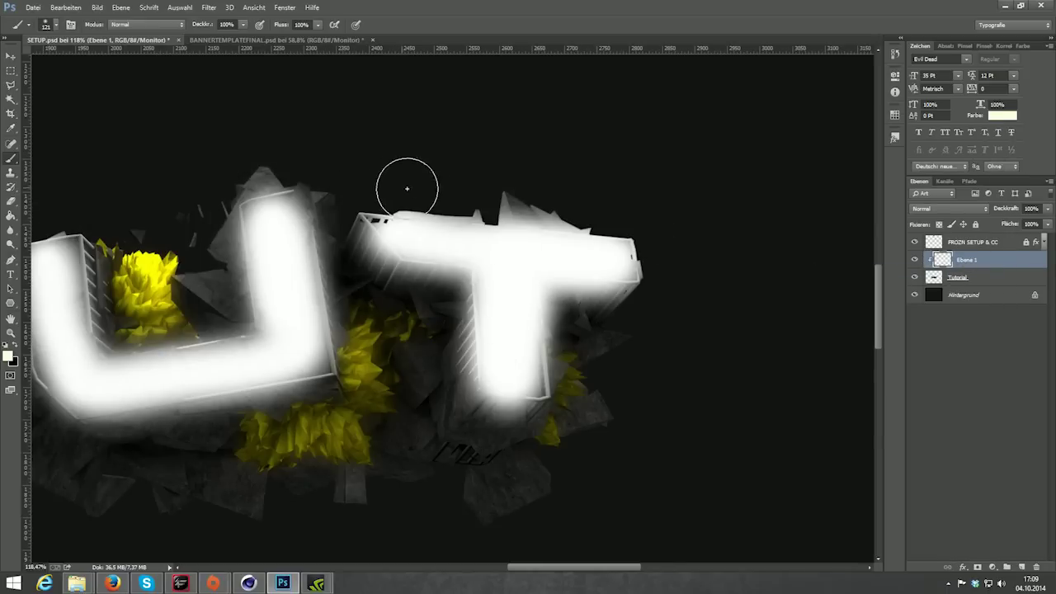
{"action": "left_click", "coordinate": [949, 212]}
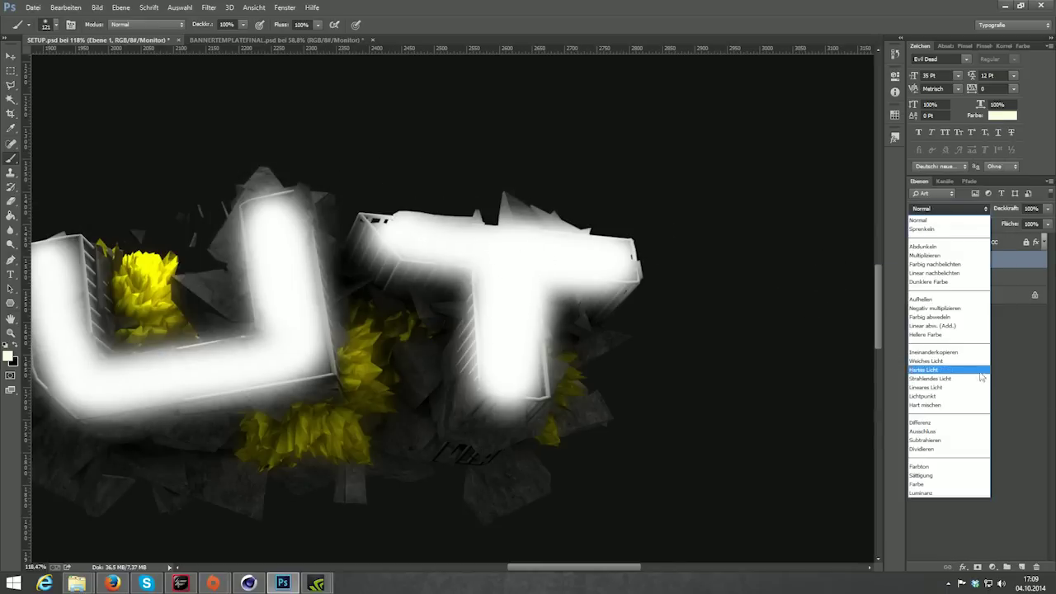
{"action": "left_click", "coordinate": [941, 365]}
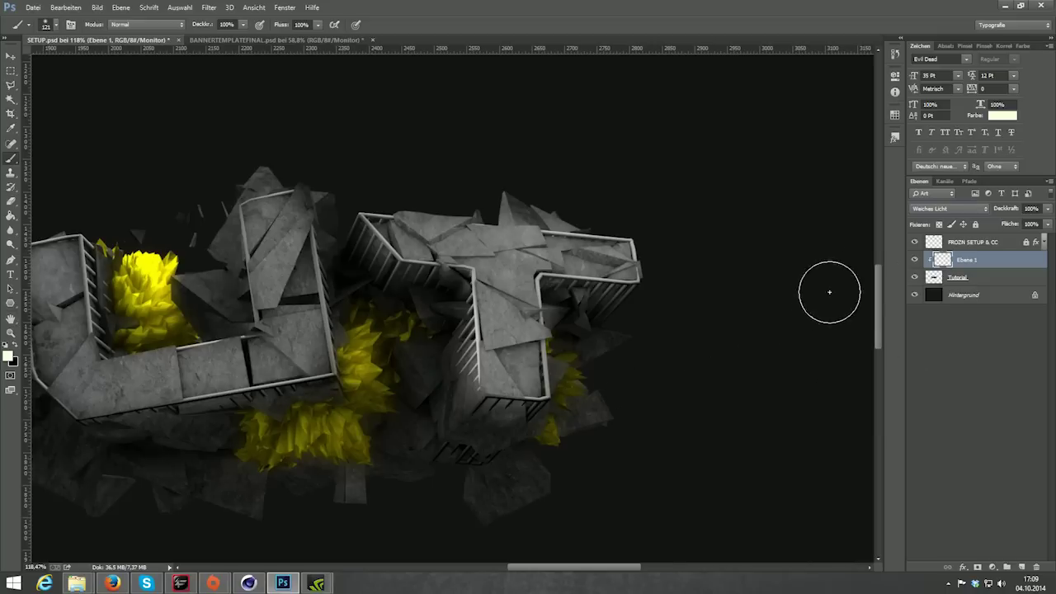
{"action": "key", "text": "Down"}
{"action": "key", "text": "Down"}
{"action": "key", "text": "Down"}
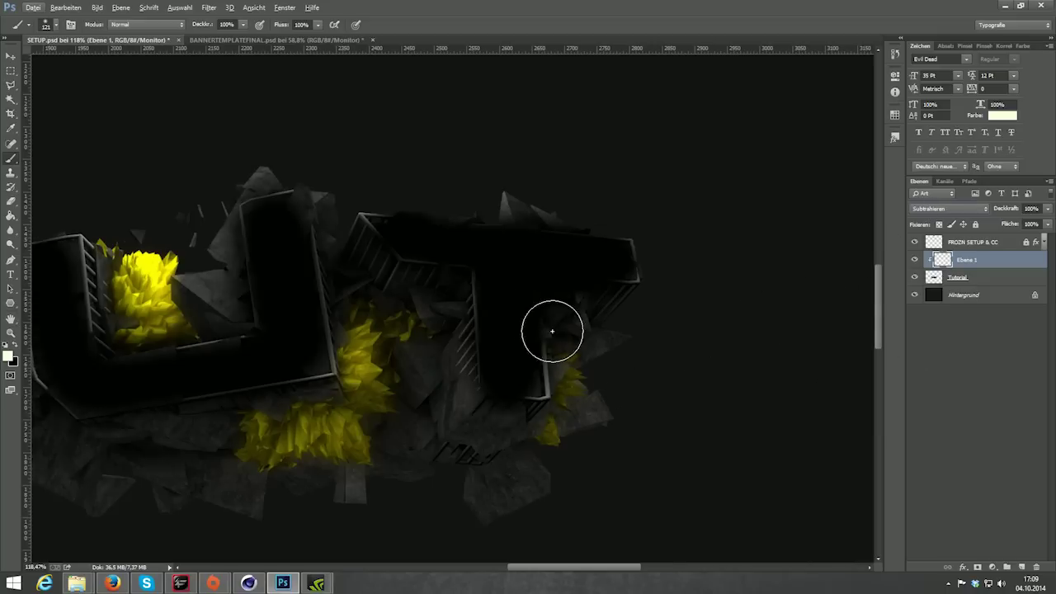
{"action": "key", "text": "Down"}
{"action": "key", "text": "Down"}
{"action": "key", "text": "Up"}
{"action": "key", "text": "Down"}
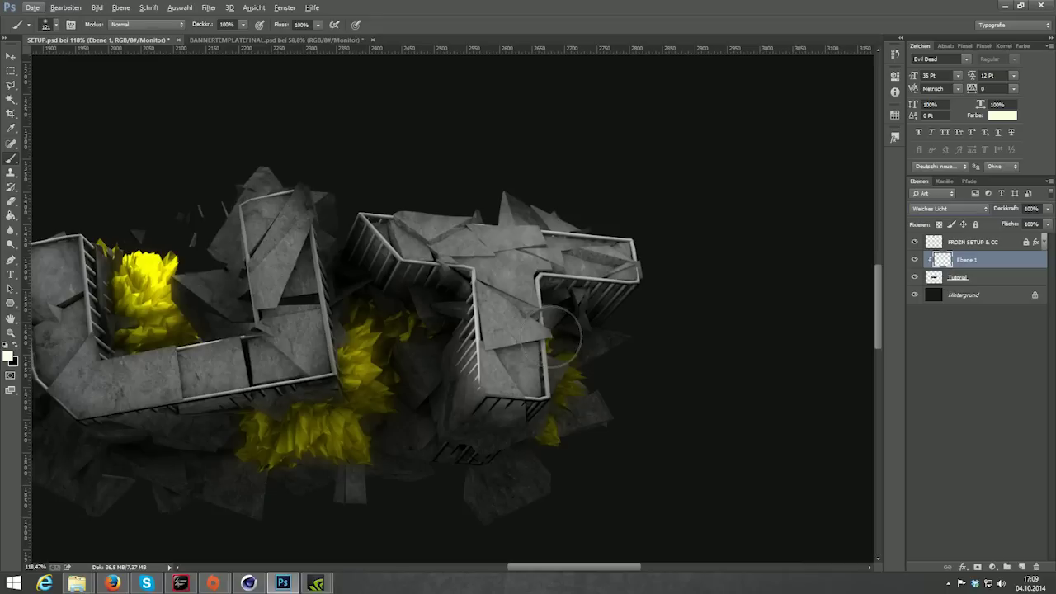
{"action": "left_click", "coordinate": [975, 341]}
Step: Dismiss the no-layer error, select Ebene 1 and lower its opacity to 43%
{"action": "left_click", "coordinate": [114, 204]}
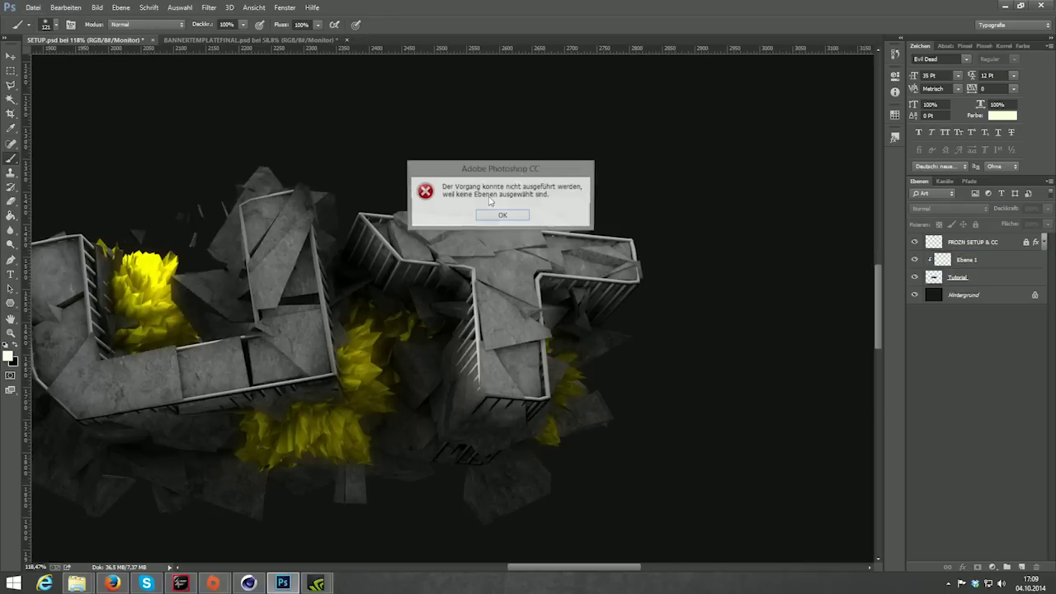
{"action": "left_click", "coordinate": [504, 215]}
{"action": "scroll", "coordinate": [504, 216], "scroll_direction": "down", "scroll_amount": 3}
{"action": "scroll", "coordinate": [504, 215], "scroll_direction": "down", "scroll_amount": 3}
{"action": "scroll", "coordinate": [334, 282], "scroll_direction": "up", "scroll_amount": 2}
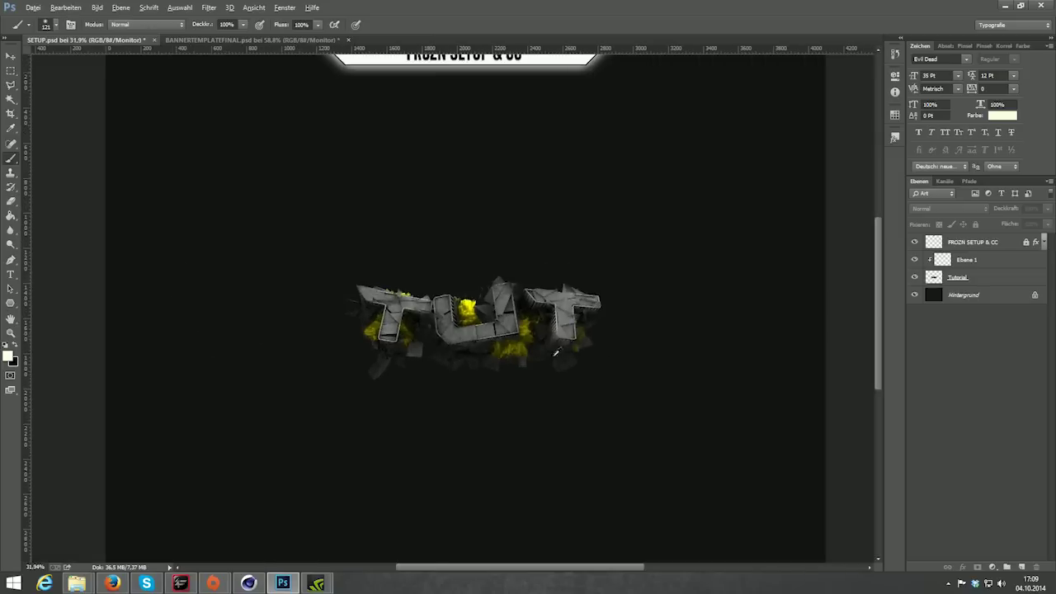
{"action": "scroll", "coordinate": [333, 282], "scroll_direction": "up", "scroll_amount": 3}
{"action": "scroll", "coordinate": [326, 201], "scroll_direction": "up", "scroll_amount": 1}
{"action": "left_click", "coordinate": [989, 261]}
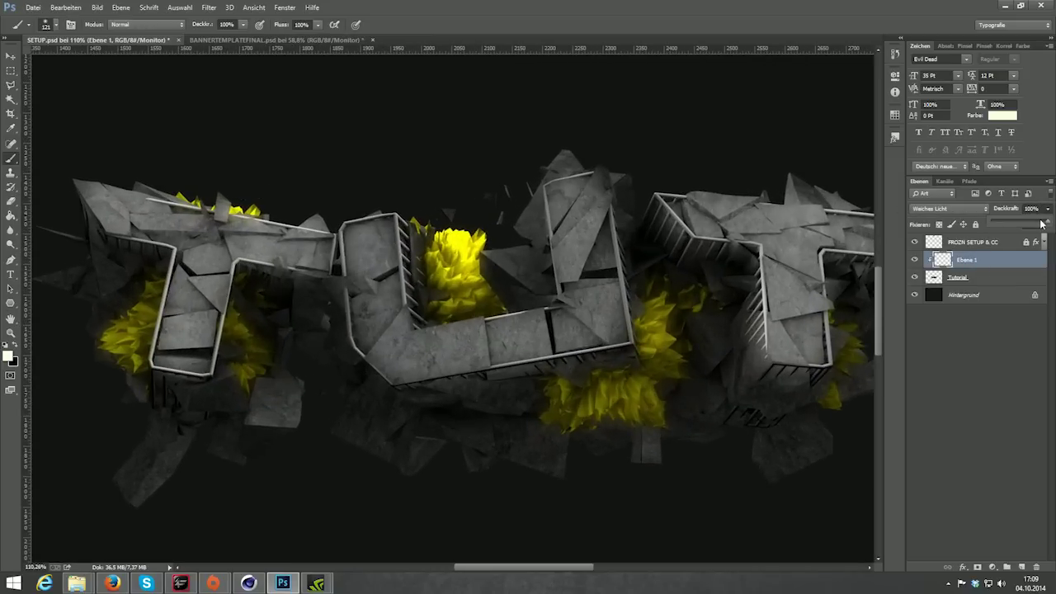
{"action": "left_click_drag", "start_coordinate": [1039, 224], "coordinate": [1024, 223]}
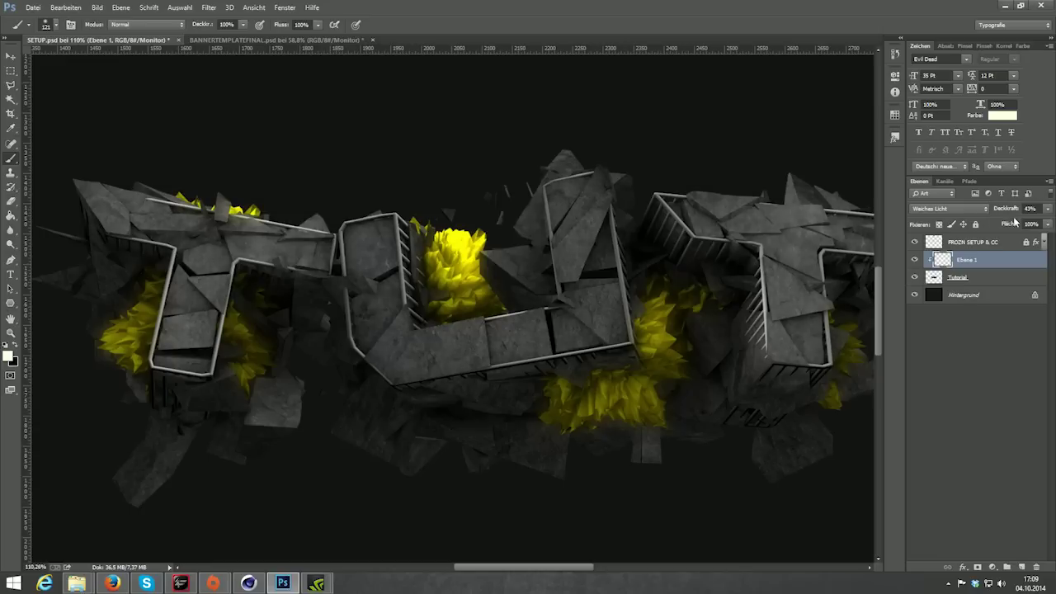
Step: Toggle the glow layer's visibility on and off to compare the logo before and after
{"action": "double_click", "coordinate": [915, 260]}
{"action": "double_click", "coordinate": [914, 261]}
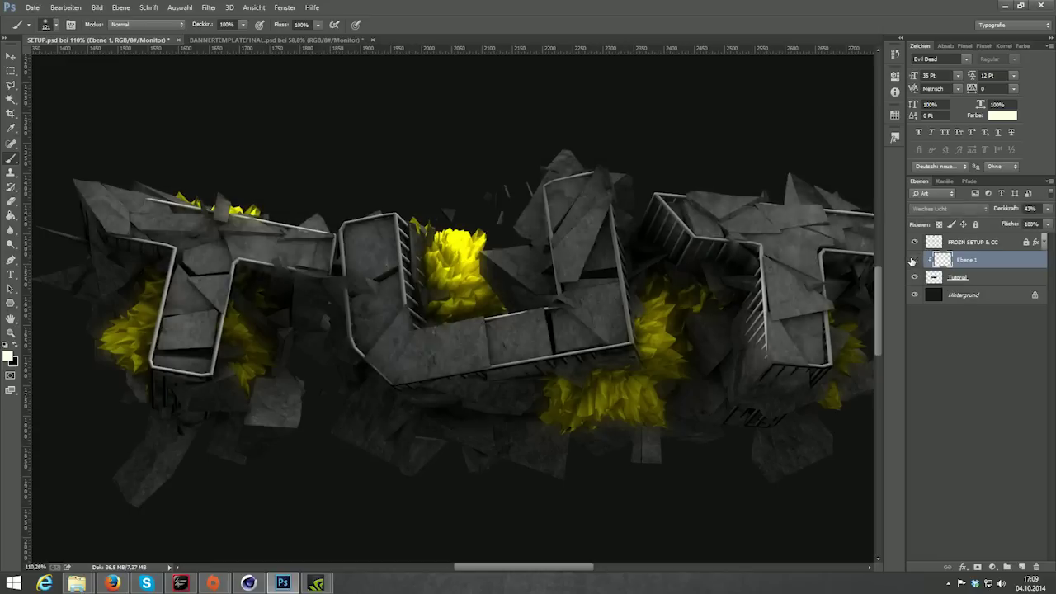
{"action": "double_click", "coordinate": [914, 260]}
{"action": "double_click", "coordinate": [912, 260]}
{"action": "left_click", "coordinate": [911, 261]}
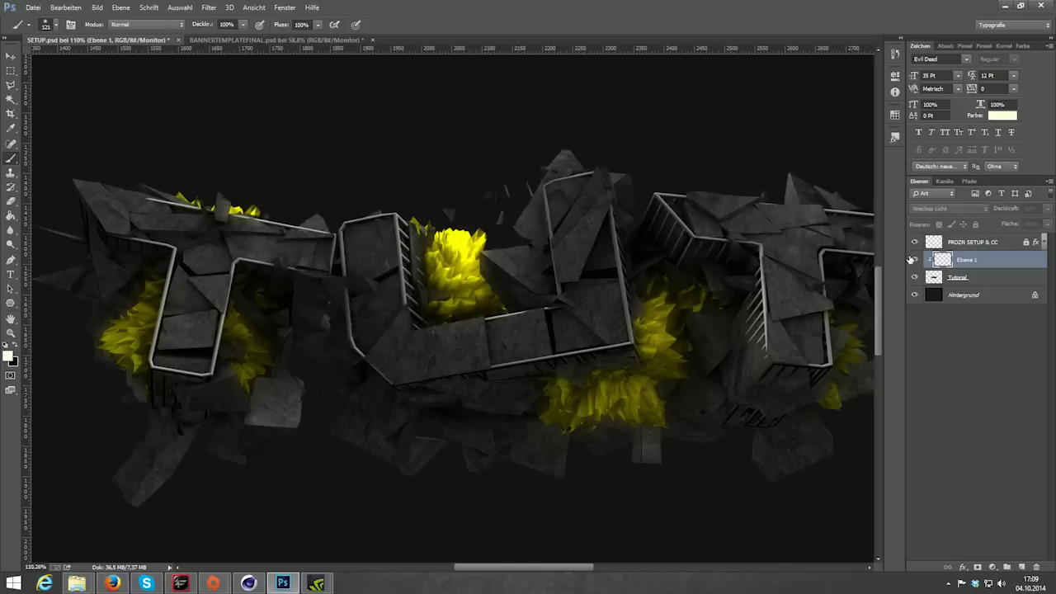
{"action": "double_click", "coordinate": [914, 261]}
{"action": "double_click", "coordinate": [914, 261]}
{"action": "left_click", "coordinate": [913, 260]}
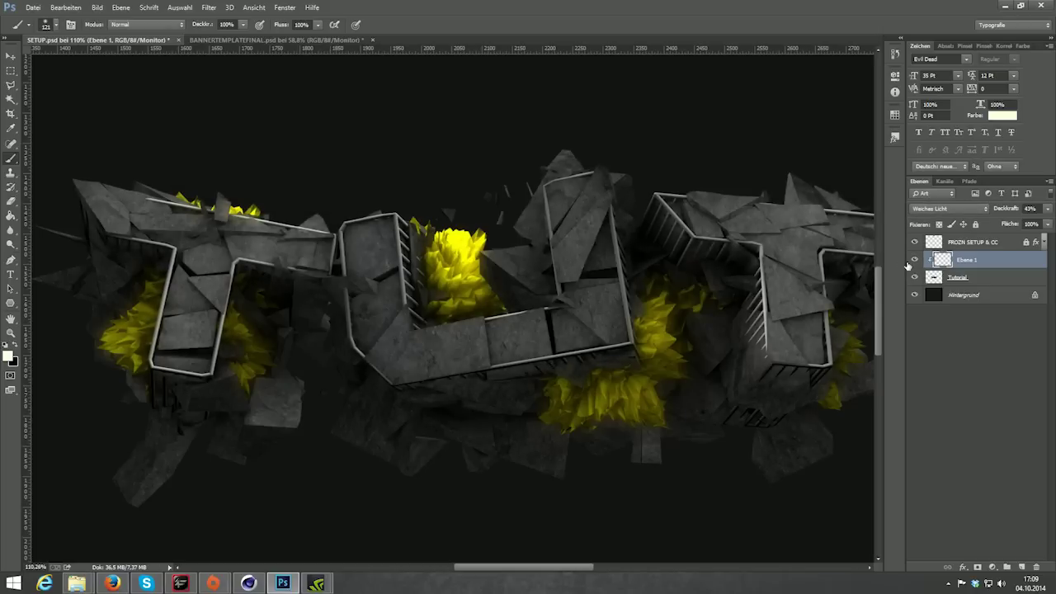
{"action": "left_click", "coordinate": [912, 260]}
{"action": "left_click", "coordinate": [912, 261]}
{"action": "left_click", "coordinate": [915, 260]}
{"action": "left_click", "coordinate": [915, 260]}
Step: Add the Tutorial logo layer to the selection alongside the glow layer
{"action": "scroll", "coordinate": [656, 277], "scroll_direction": "down", "scroll_amount": 1}
{"action": "scroll", "coordinate": [664, 278], "scroll_direction": "down", "scroll_amount": 3}
{"action": "scroll", "coordinate": [652, 285], "scroll_direction": "down", "scroll_amount": 2}
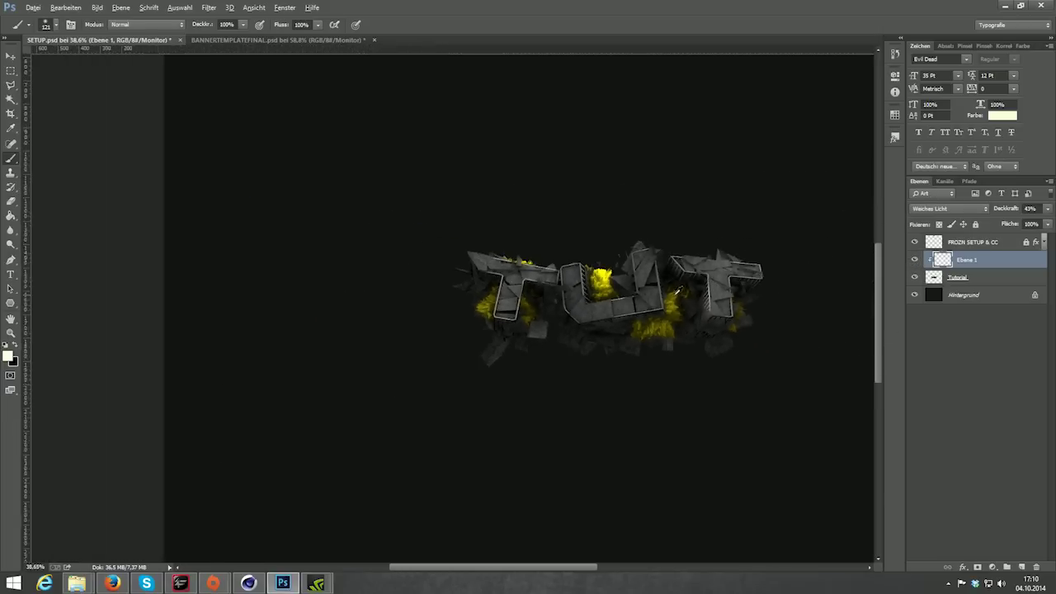
{"action": "scroll", "coordinate": [645, 293], "scroll_direction": "down", "scroll_amount": 2}
{"action": "scroll", "coordinate": [462, 322], "scroll_direction": "up", "scroll_amount": 3}
{"action": "scroll", "coordinate": [457, 329], "scroll_direction": "up", "scroll_amount": 2}
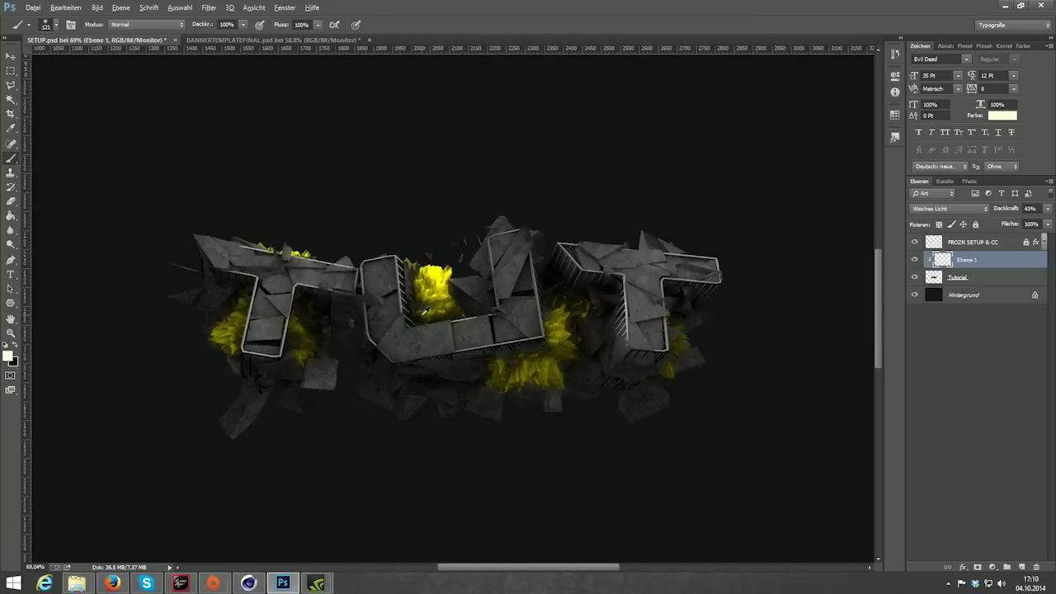
{"action": "scroll", "coordinate": [424, 310], "scroll_direction": "up", "scroll_amount": 2}
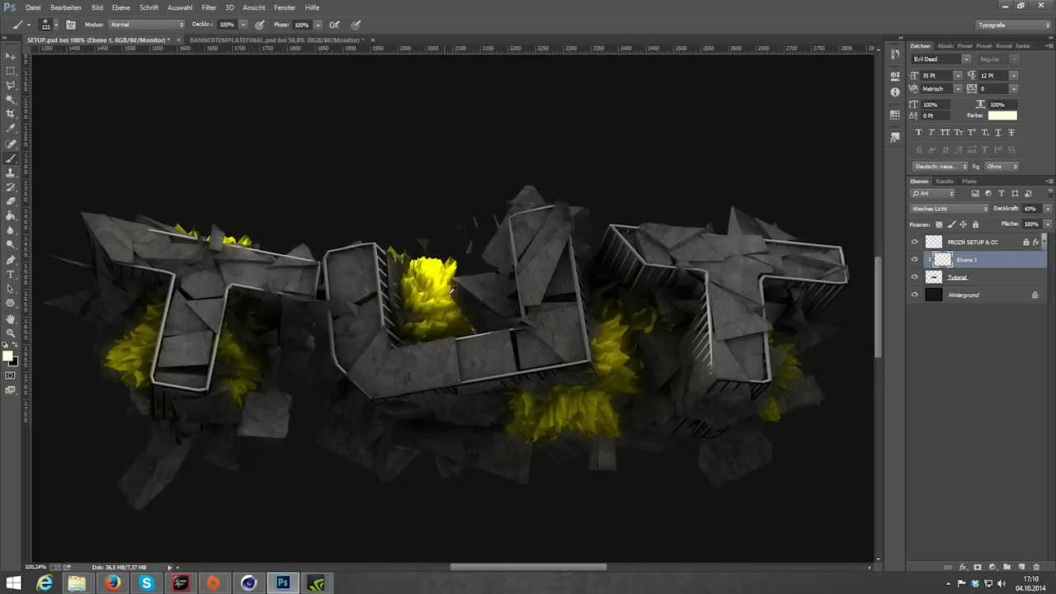
{"action": "left_click", "coordinate": [977, 279], "text": "shift"}
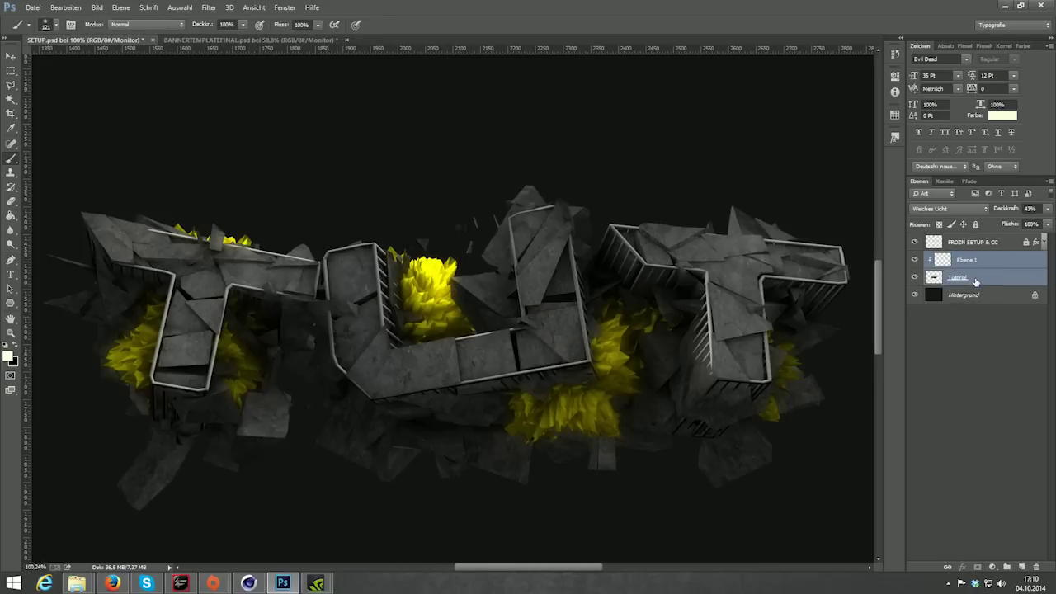
Step: Merge the glow into the logo, then paint white glow over the U's yellow crystals with a 21 px brush
{"action": "key", "text": "ctrl+e"}
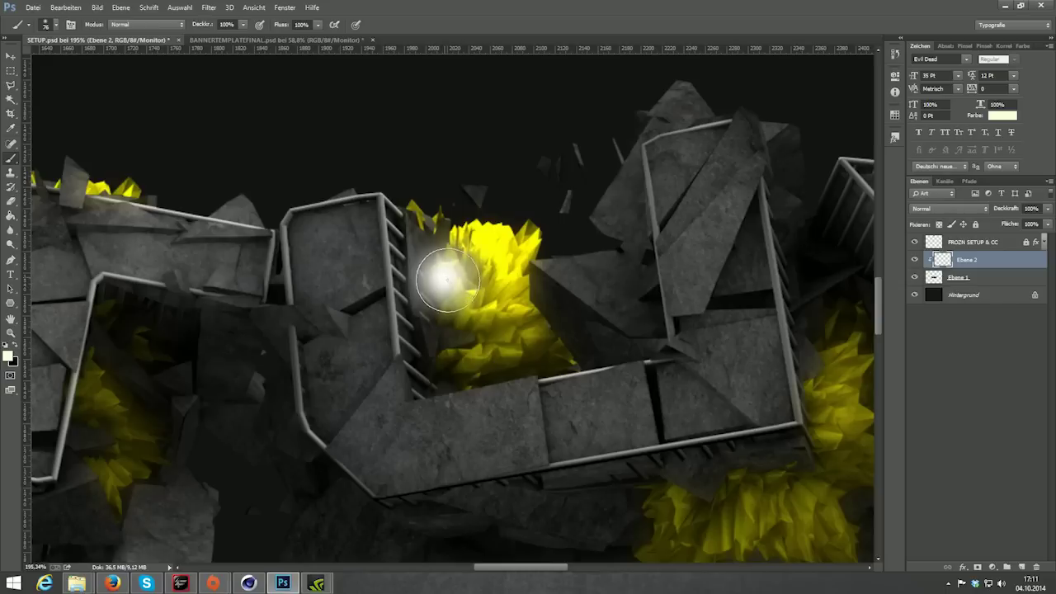
{"action": "mouse_move", "coordinate": [436, 272]}
{"action": "left_mouse_down"}
{"action": "mouse_move", "coordinate": [496, 348]}
{"action": "mouse_move", "coordinate": [471, 354]}
{"action": "mouse_move", "coordinate": [519, 346]}
{"action": "mouse_move", "coordinate": [501, 313]}
{"action": "mouse_move", "coordinate": [502, 249]}
{"action": "mouse_move", "coordinate": [471, 260]}
{"action": "left_mouse_up"}
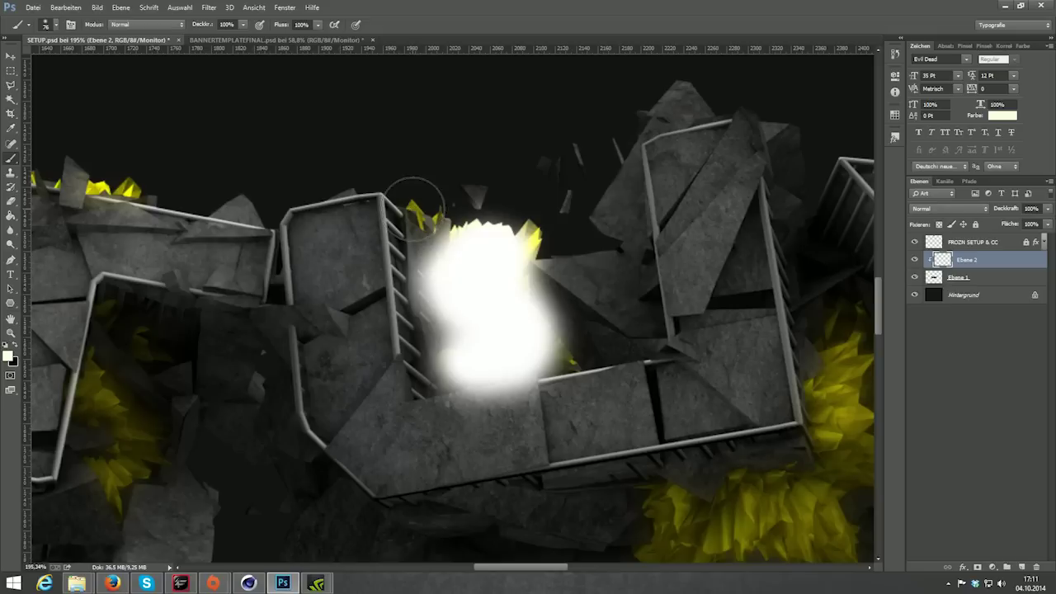
{"action": "left_click_drag", "start_coordinate": [412, 208], "coordinate": [377, 208]}
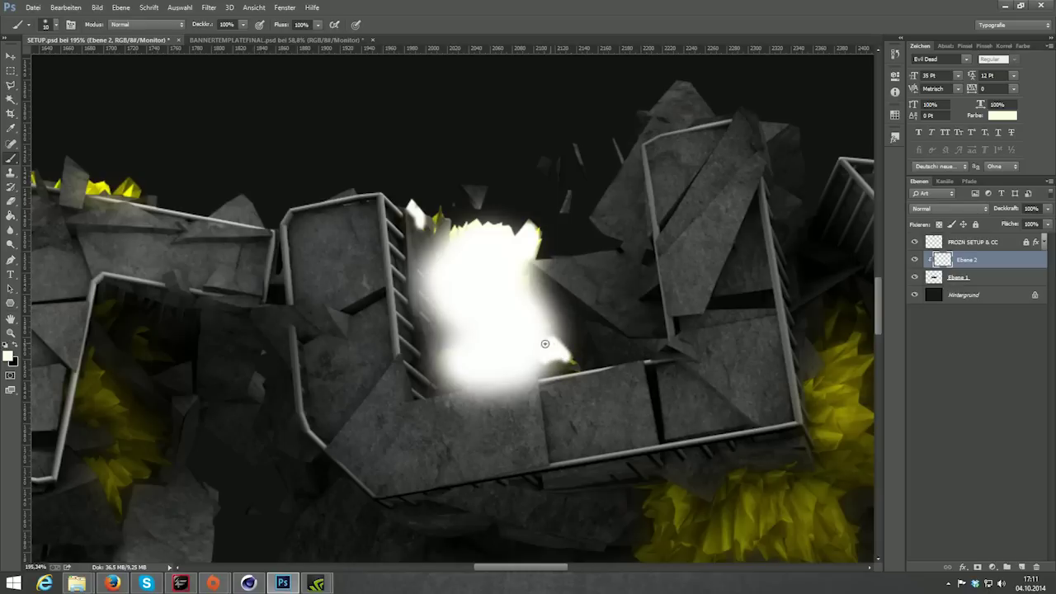
{"action": "scroll", "coordinate": [443, 364], "scroll_direction": "down", "scroll_amount": 5}
{"action": "scroll", "coordinate": [584, 501], "scroll_direction": "right", "scroll_amount": 3}
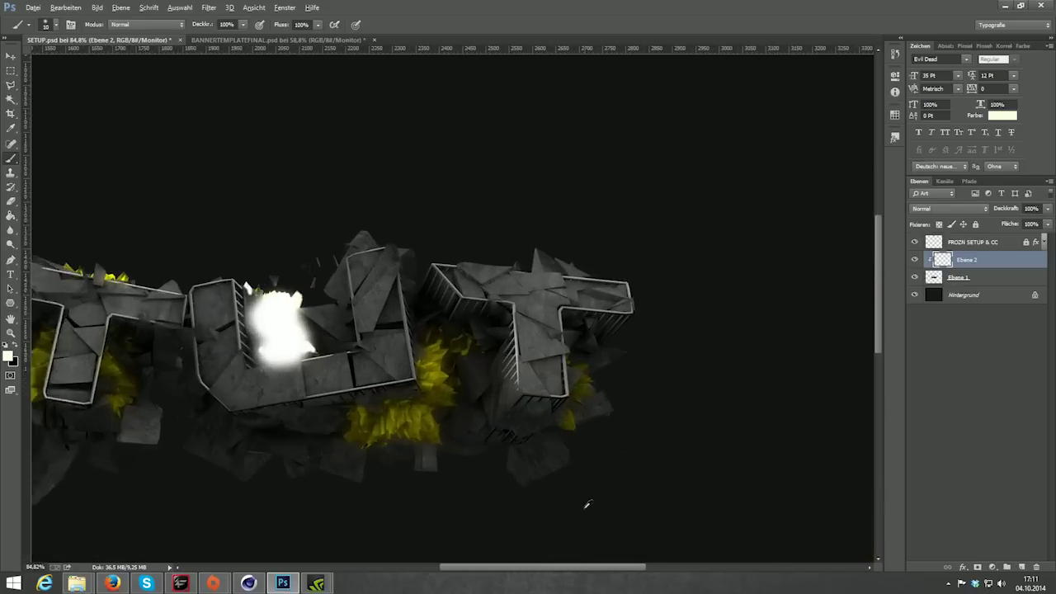
{"action": "scroll", "coordinate": [616, 455], "scroll_direction": "right", "scroll_amount": 5}
{"action": "scroll", "coordinate": [508, 366], "scroll_direction": "up", "scroll_amount": 5}
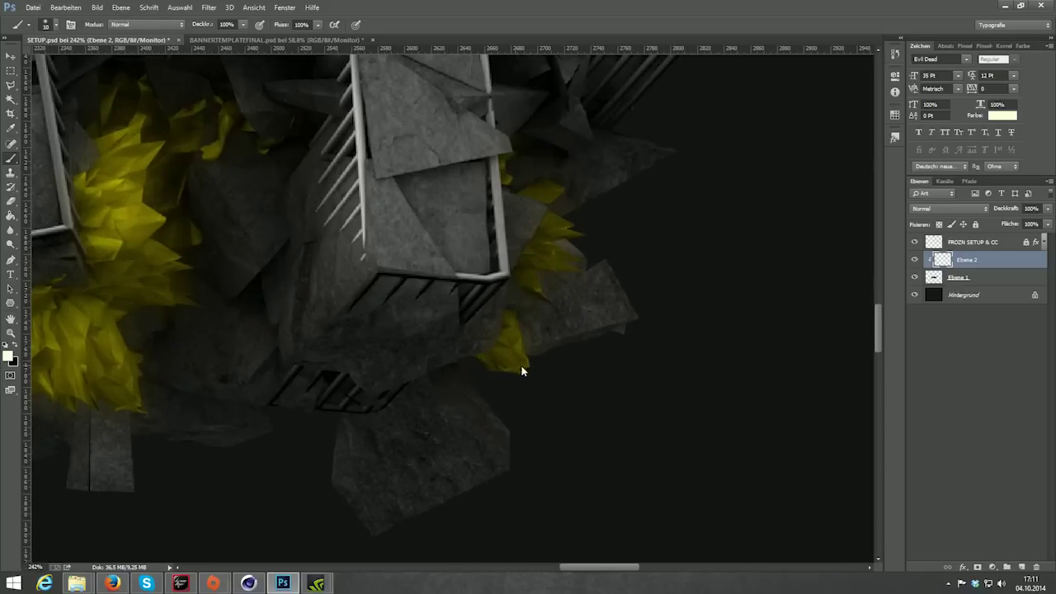
{"action": "mouse_move", "coordinate": [484, 354]}
{"action": "left_mouse_down"}
{"action": "mouse_move", "coordinate": [511, 352]}
{"action": "mouse_move", "coordinate": [533, 332]}
{"action": "mouse_move", "coordinate": [551, 285]}
{"action": "mouse_move", "coordinate": [542, 231]}
{"action": "mouse_move", "coordinate": [523, 233]}
{"action": "left_mouse_up"}
Step: Make the brush much smaller and zoom out to view the whole banner
{"action": "scroll", "coordinate": [563, 278], "scroll_direction": "up", "scroll_amount": 2}
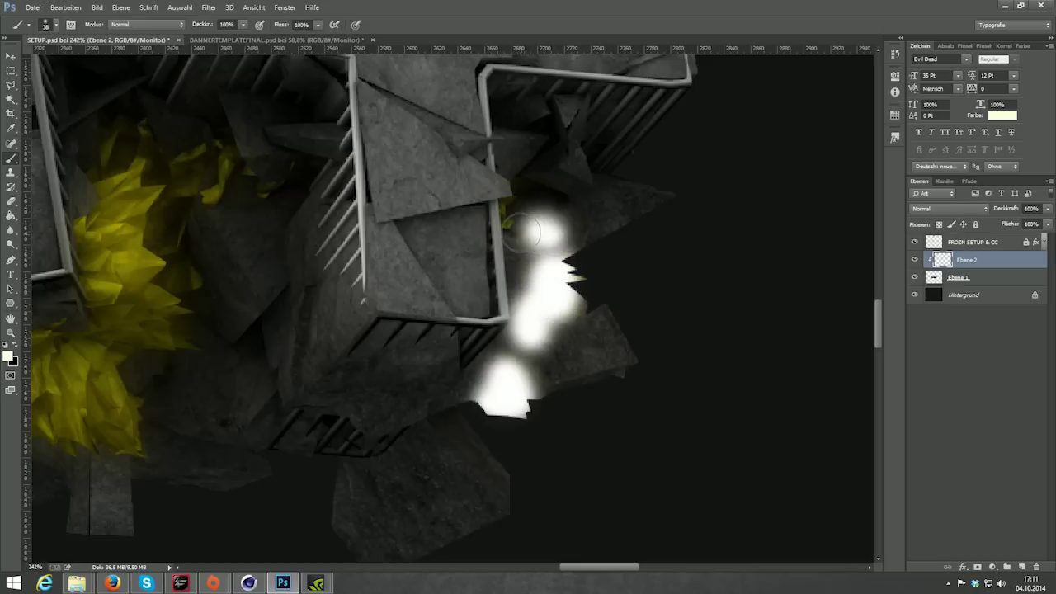
{"action": "right_click", "coordinate": [510, 224], "text": "alt"}
{"action": "scroll", "coordinate": [509, 201], "scroll_direction": "down", "scroll_amount": 2}
{"action": "scroll", "coordinate": [331, 330], "scroll_direction": "down", "scroll_amount": 4}
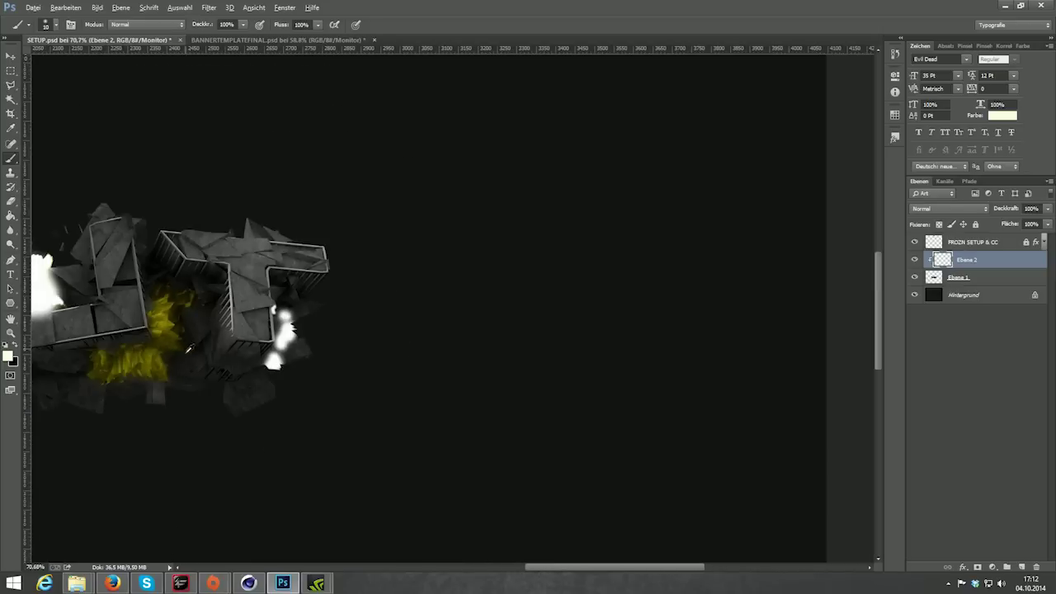
{"action": "scroll", "coordinate": [151, 444], "scroll_direction": "down", "scroll_amount": 2}
{"action": "key", "text": "ctrl+0"}
{"action": "scroll", "coordinate": [331, 330], "scroll_direction": "up", "scroll_amount": 3}
{"action": "scroll", "coordinate": [355, 305], "scroll_direction": "up", "scroll_amount": 3}
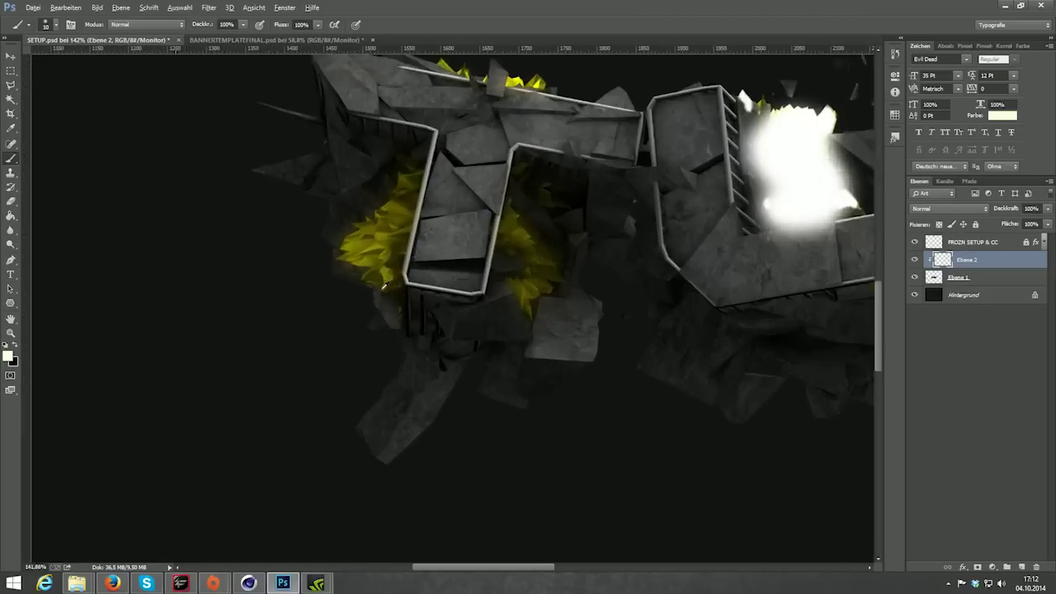
{"action": "scroll", "coordinate": [375, 272], "scroll_direction": "up", "scroll_amount": 2}
{"action": "scroll", "coordinate": [389, 251], "scroll_direction": "up", "scroll_amount": 1}
Step: With an enlarged brush, paint broad white glows along the letter edge and right of the frame
{"action": "right_click", "coordinate": [388, 251], "text": "alt"}
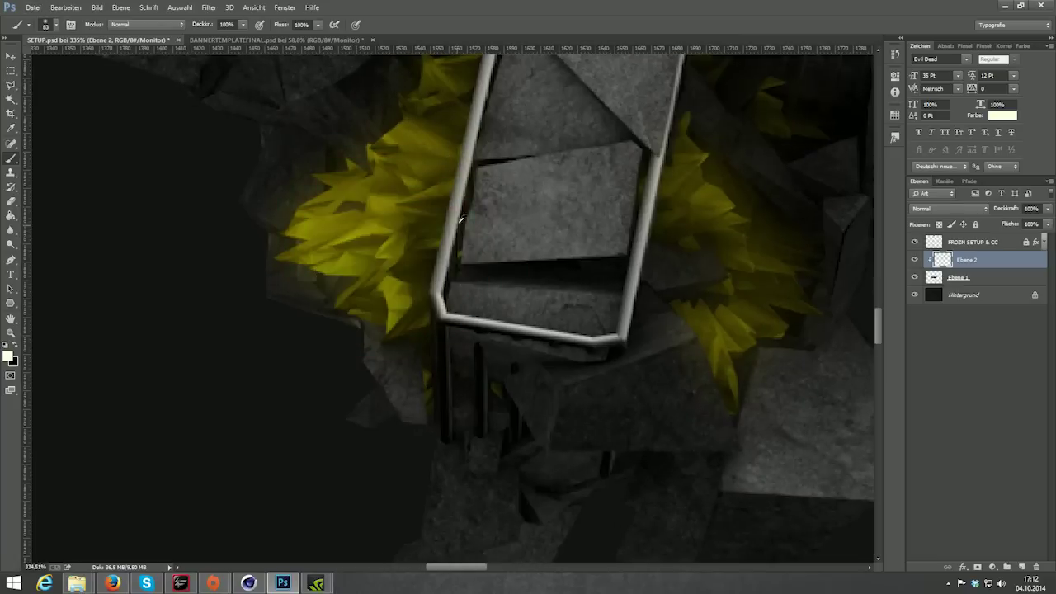
{"action": "left_click", "coordinate": [364, 256]}
{"action": "left_click_drag", "start_coordinate": [364, 256], "coordinate": [451, 156]}
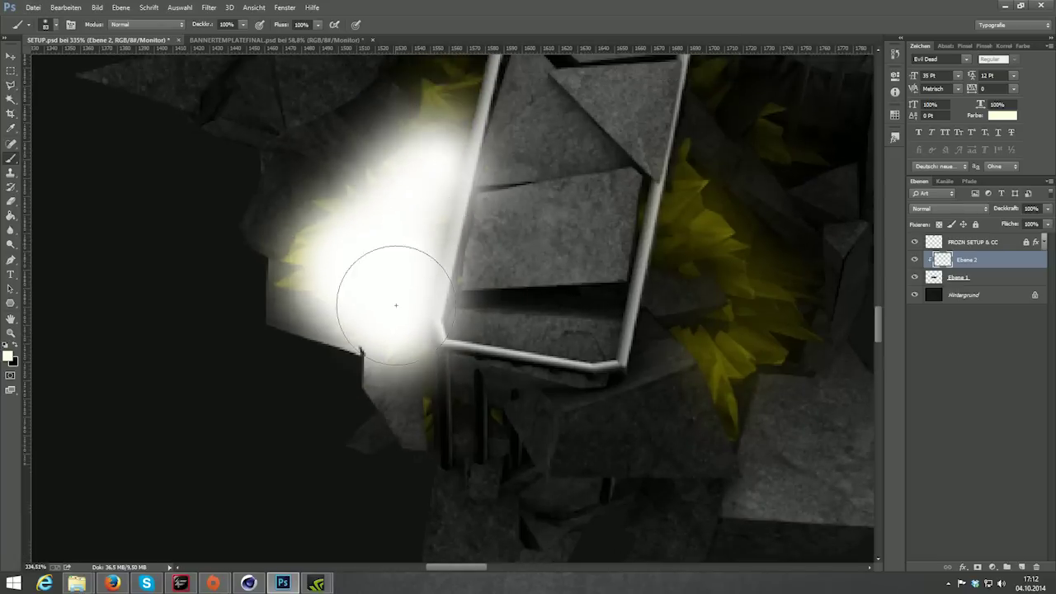
{"action": "scroll", "coordinate": [404, 265], "scroll_direction": "up", "scroll_amount": 3}
{"action": "scroll", "coordinate": [760, 377], "scroll_direction": "down", "scroll_amount": 2}
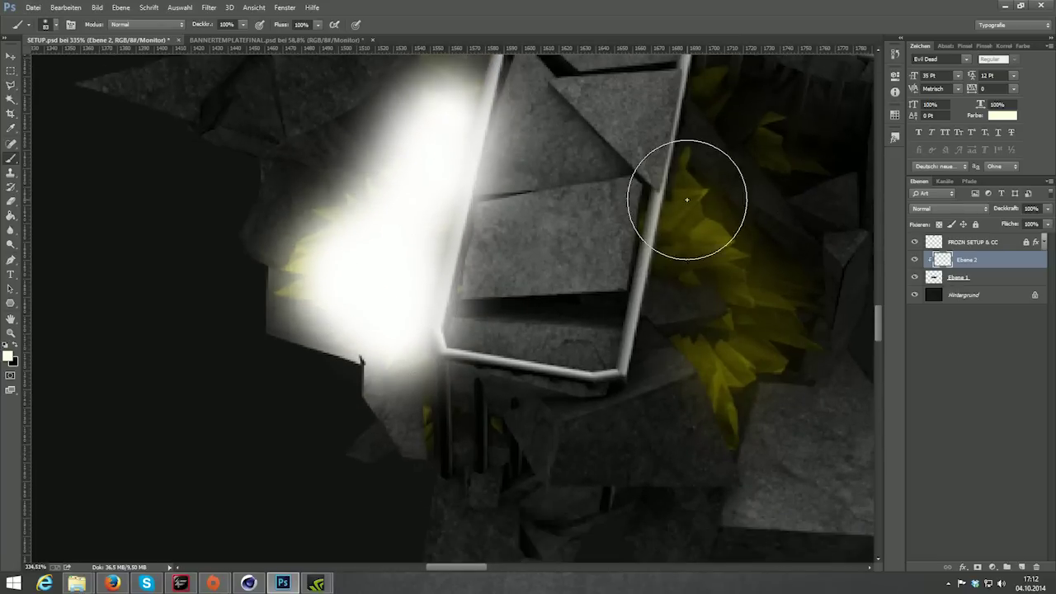
{"action": "mouse_move", "coordinate": [684, 201]}
{"action": "left_mouse_down"}
{"action": "mouse_move", "coordinate": [778, 279]}
{"action": "mouse_move", "coordinate": [718, 342]}
{"action": "mouse_move", "coordinate": [724, 377]}
{"action": "left_mouse_up"}
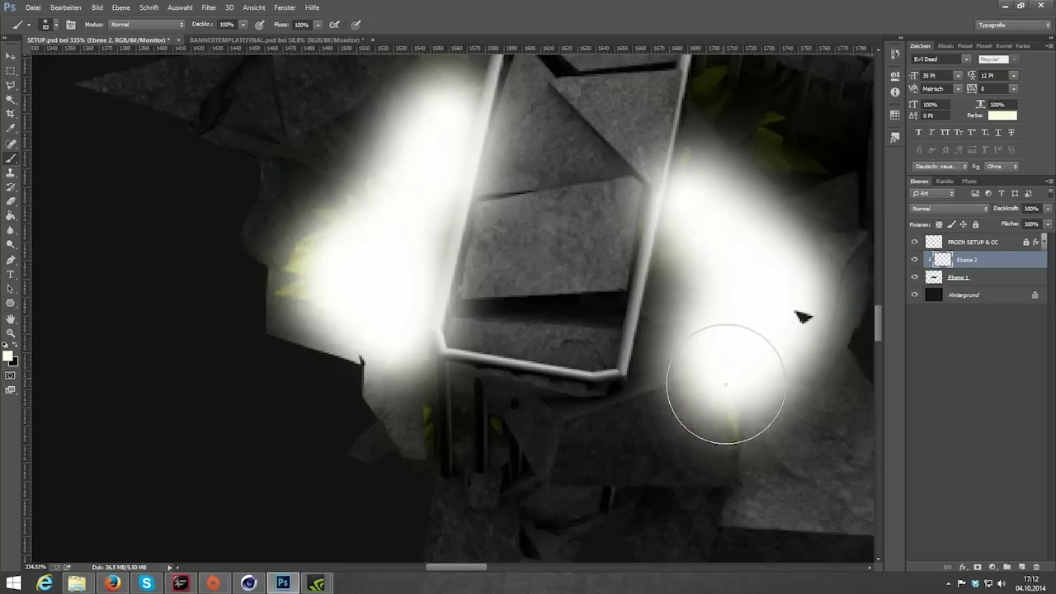
Step: With a 24 px brush, dab small white glows inside the right frame and near its edge
{"action": "right_click", "coordinate": [424, 448], "text": "alt"}
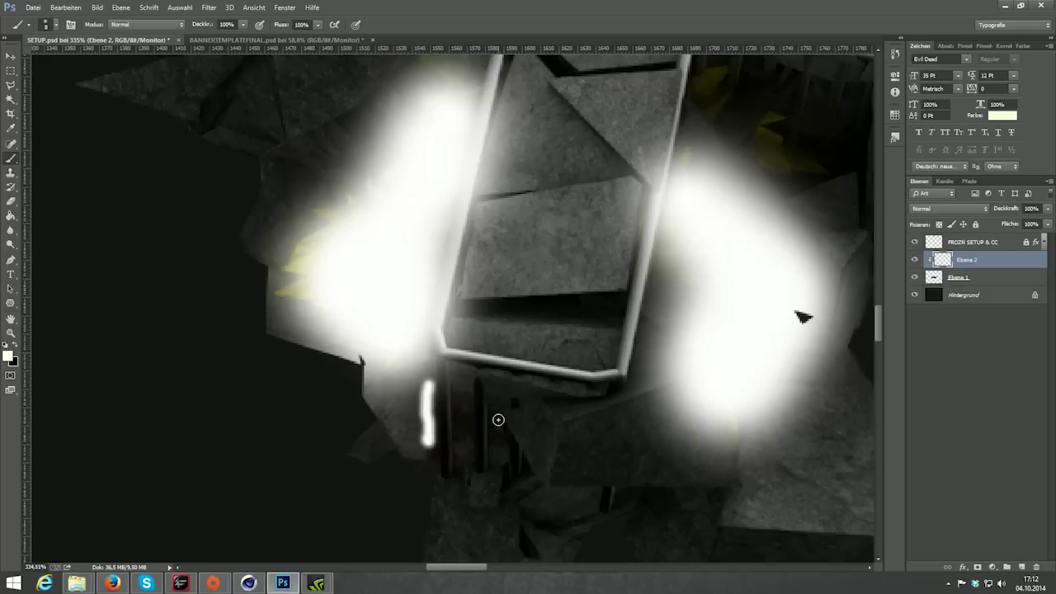
{"action": "scroll", "coordinate": [590, 459], "scroll_direction": "down", "scroll_amount": 2}
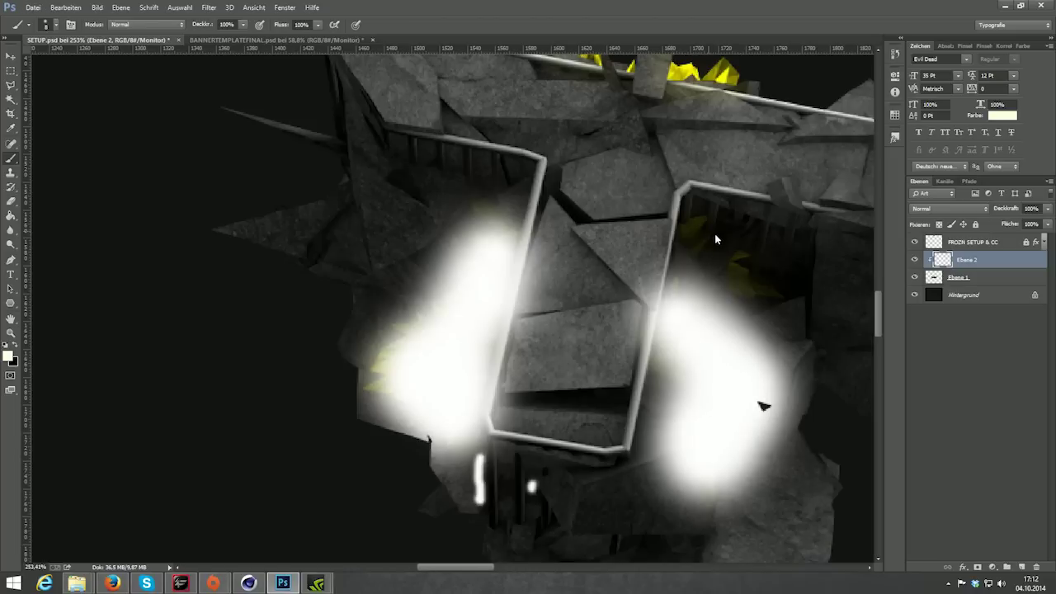
{"action": "left_click", "coordinate": [699, 232]}
{"action": "left_click", "coordinate": [739, 277]}
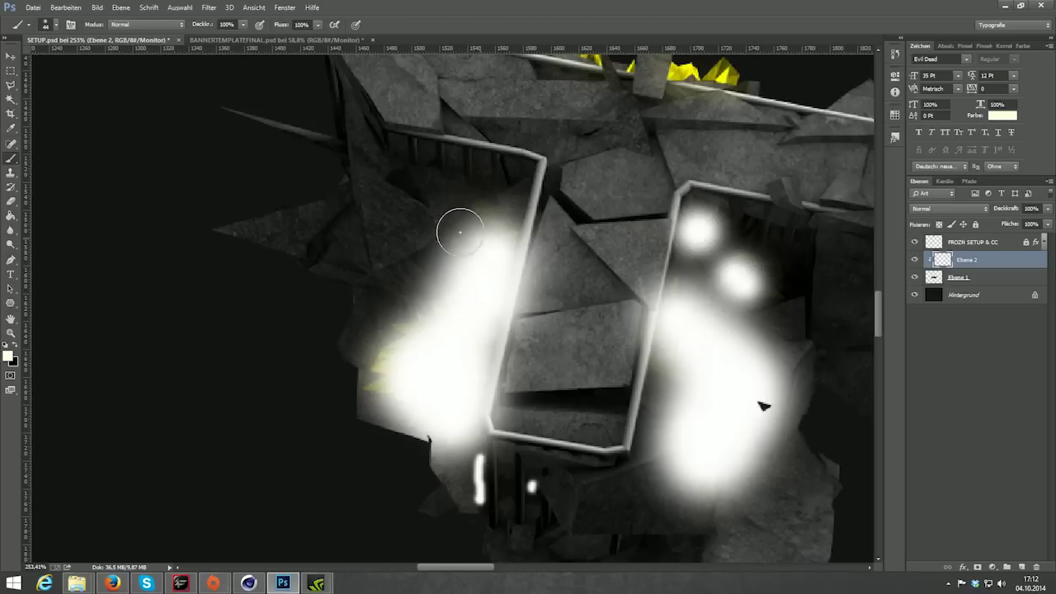
{"action": "left_click", "coordinate": [479, 216]}
{"action": "scroll", "coordinate": [536, 273], "scroll_direction": "up", "scroll_amount": 2}
{"action": "scroll", "coordinate": [636, 325], "scroll_direction": "up", "scroll_amount": 1}
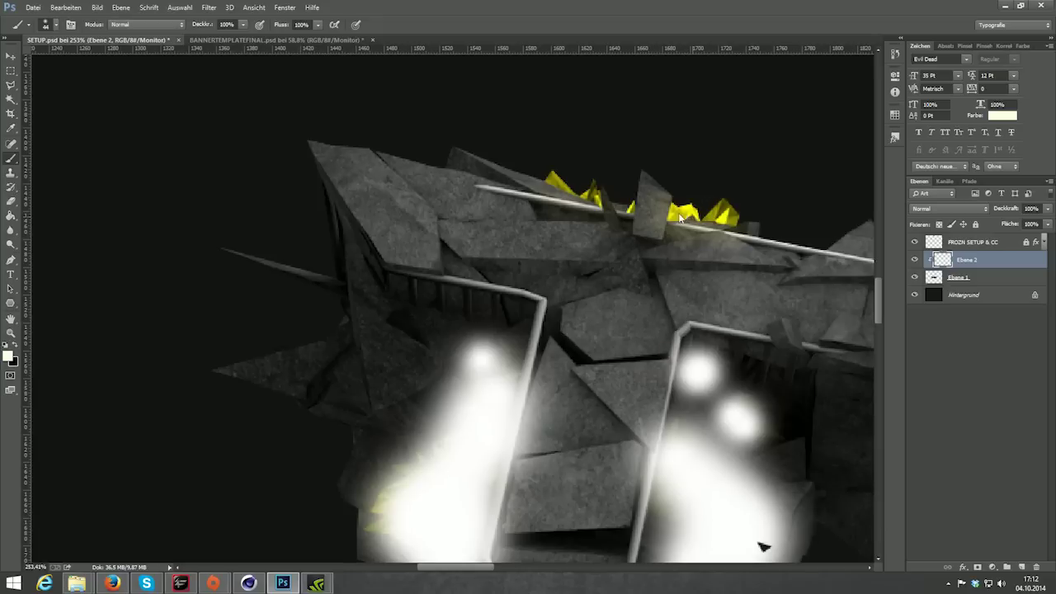
Step: Shrink, then enlarge the brush and dab more white glow onto the crystals
{"action": "left_click_drag", "start_coordinate": [679, 217], "coordinate": [675, 216]}
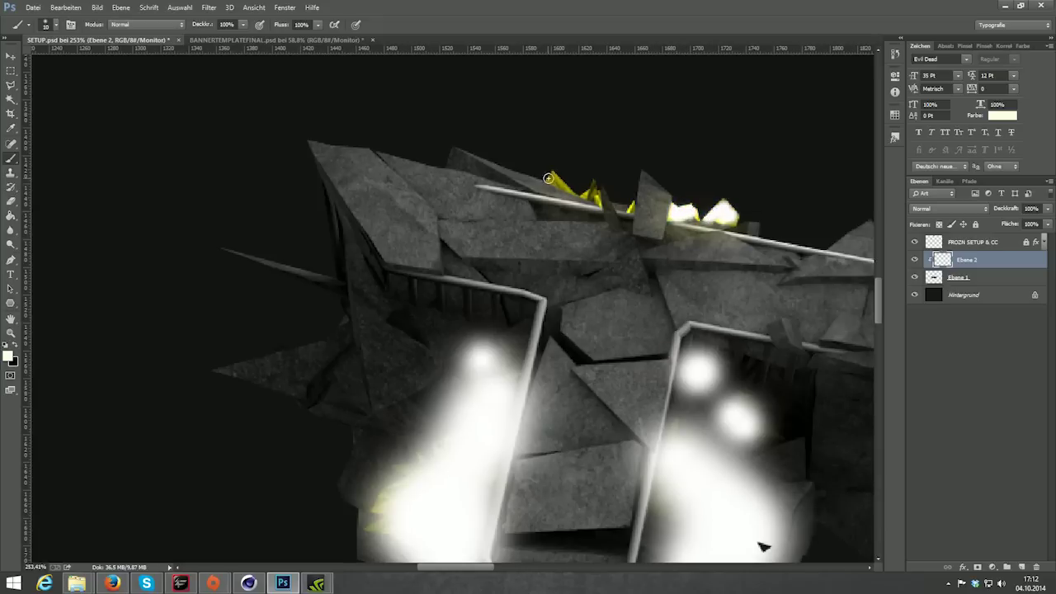
{"action": "scroll", "coordinate": [641, 246], "scroll_direction": "down", "scroll_amount": 5}
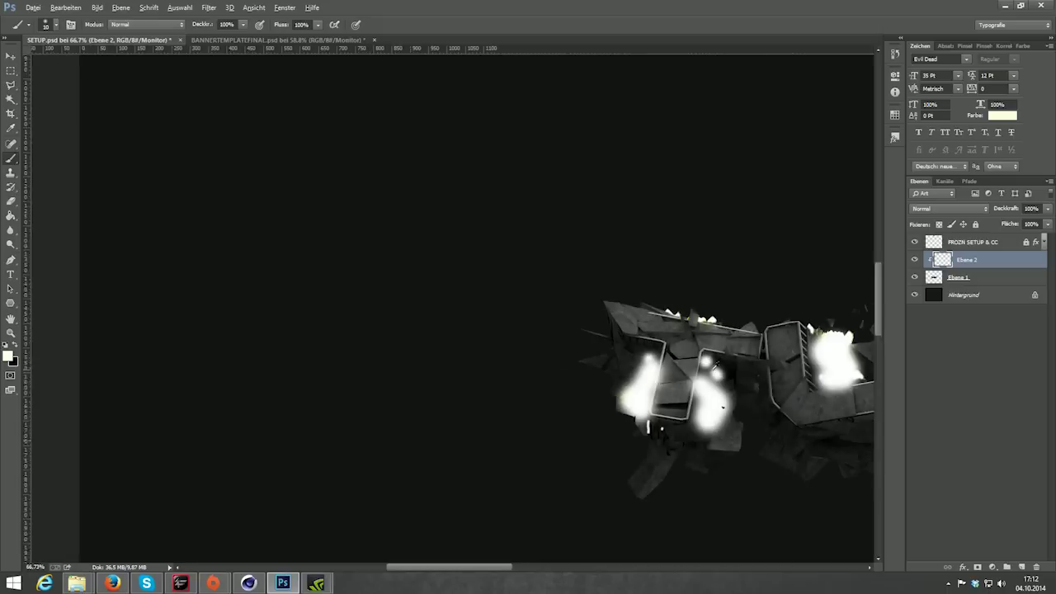
{"action": "scroll", "coordinate": [525, 422], "scroll_direction": "up", "scroll_amount": 4}
{"action": "scroll", "coordinate": [525, 422], "scroll_direction": "up", "scroll_amount": 2}
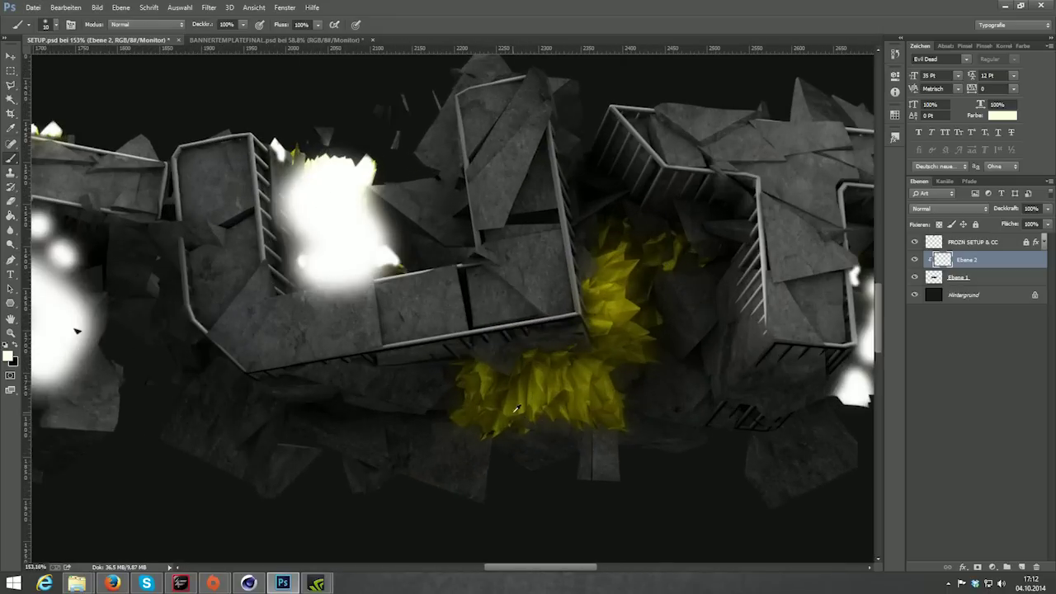
{"action": "mouse_move", "coordinate": [505, 401]}
{"action": "left_mouse_down"}
{"action": "mouse_move", "coordinate": [529, 401]}
{"action": "mouse_move", "coordinate": [597, 365]}
{"action": "mouse_move", "coordinate": [617, 260]}
{"action": "mouse_move", "coordinate": [680, 242]}
{"action": "mouse_move", "coordinate": [619, 247]}
{"action": "left_mouse_up"}
{"action": "scroll", "coordinate": [619, 249], "scroll_direction": "down", "scroll_amount": 3}
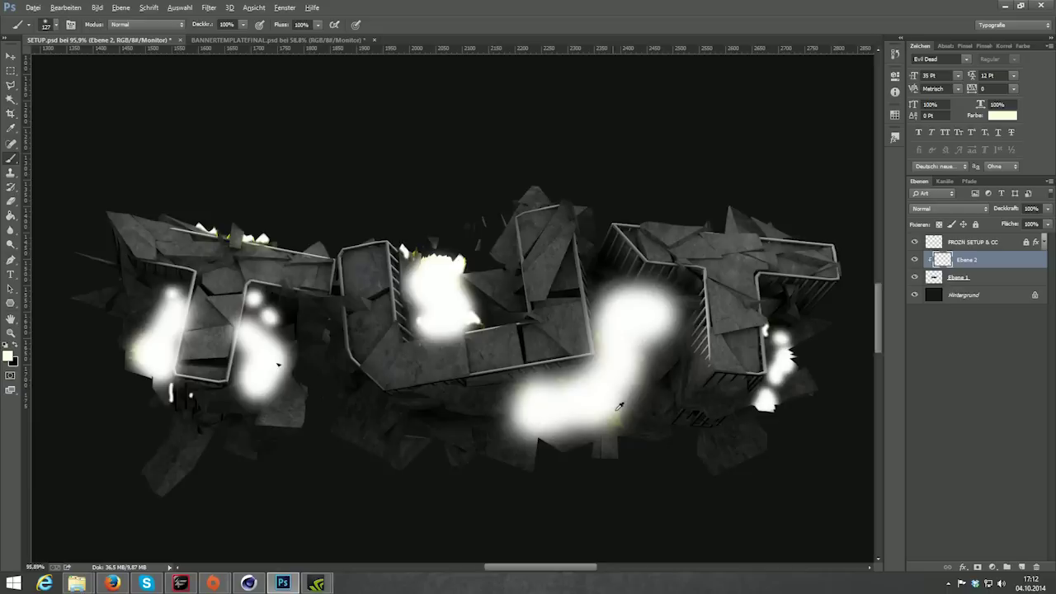
{"action": "scroll", "coordinate": [742, 264], "scroll_direction": "down", "scroll_amount": 2}
Step: Blend Ebene 2 in Weiches Licht at 32% opacity, then reselect the glow layer
{"action": "left_click", "coordinate": [949, 208]}
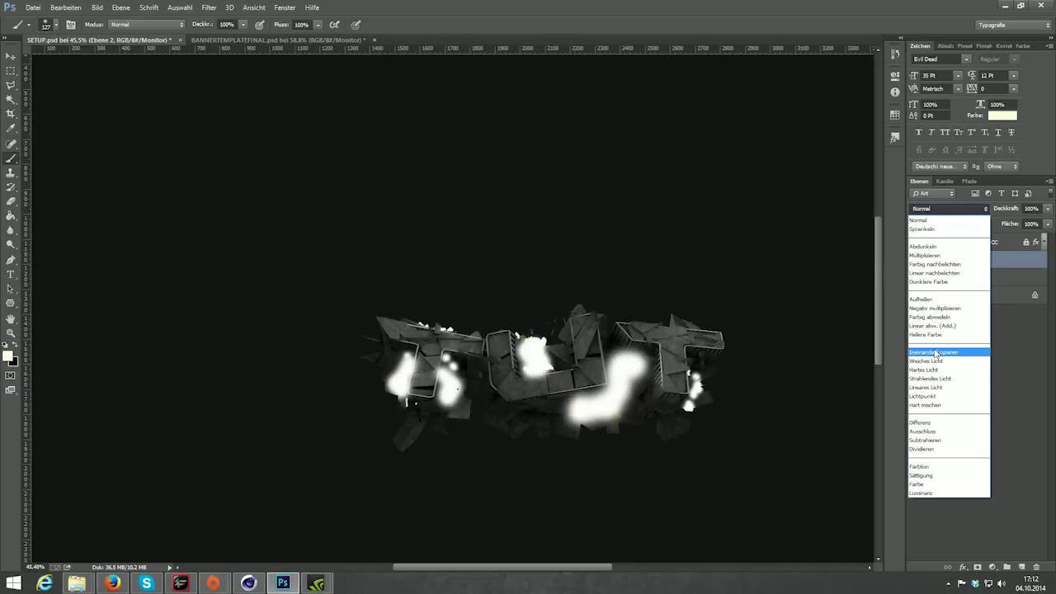
{"action": "left_click", "coordinate": [941, 356]}
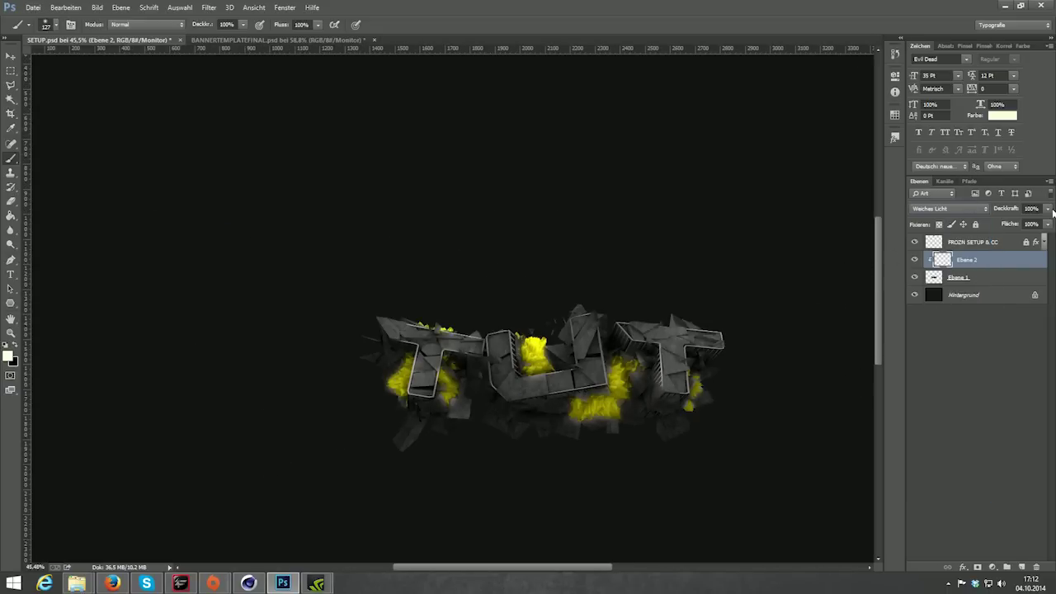
{"action": "mouse_move", "coordinate": [1030, 223]}
{"action": "left_mouse_down"}
{"action": "mouse_move", "coordinate": [1006, 223]}
{"action": "mouse_move", "coordinate": [1014, 231]}
{"action": "left_mouse_up"}
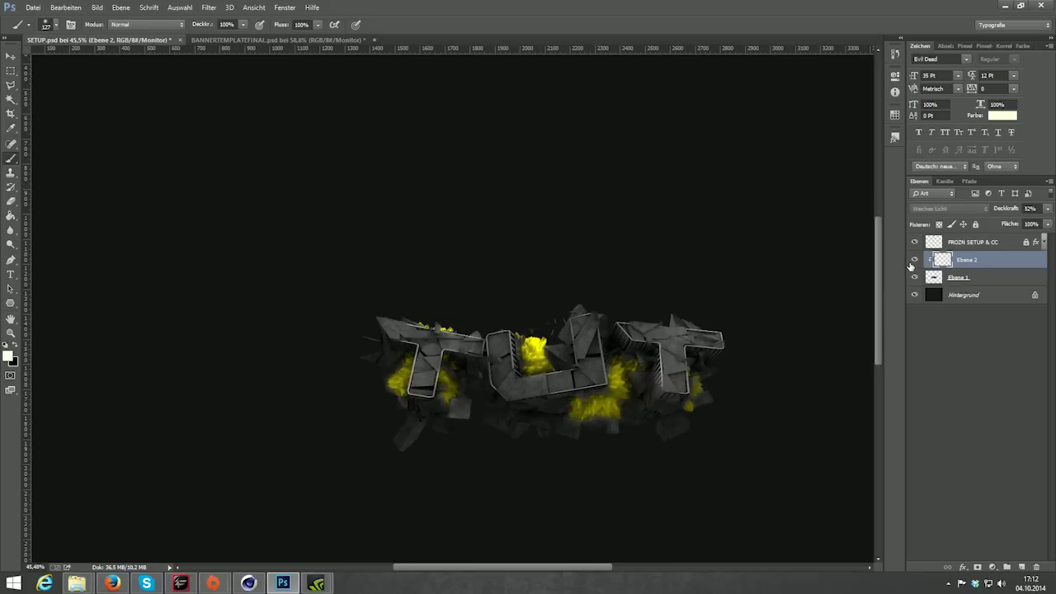
{"action": "left_click", "coordinate": [927, 374]}
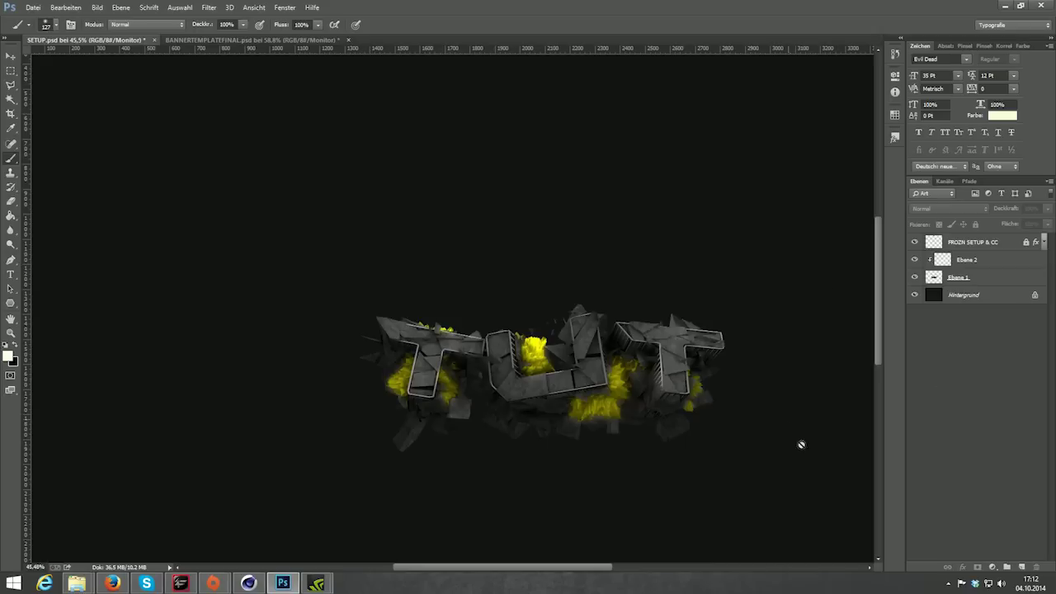
{"action": "scroll", "coordinate": [538, 495], "scroll_direction": "up", "scroll_amount": 3}
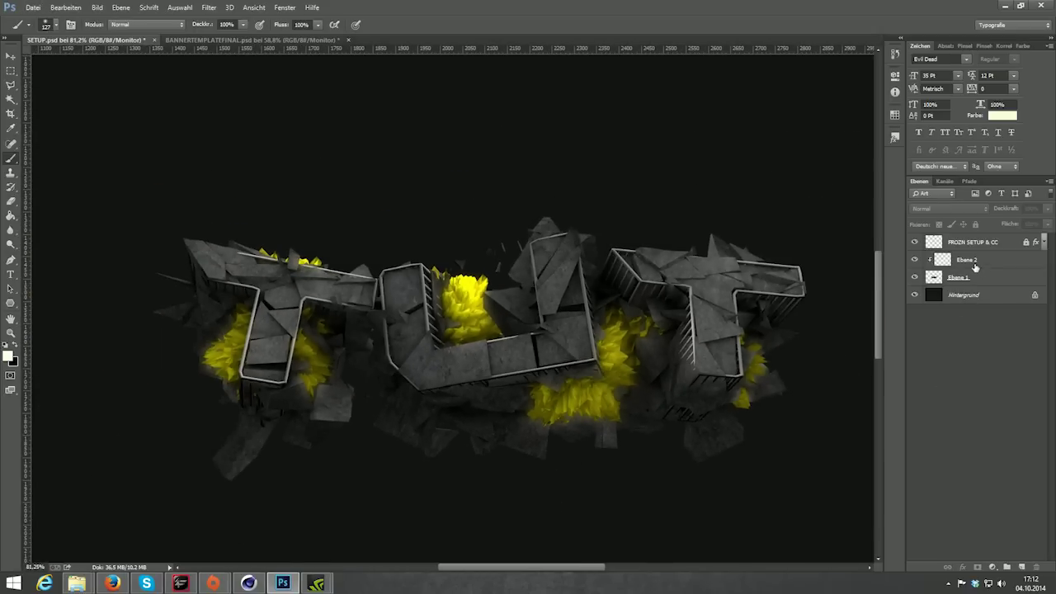
{"action": "left_click", "coordinate": [976, 263]}
Step: Merge the glow and logo layers, then add a new empty layer clipped to the logo
{"action": "left_click", "coordinate": [978, 280], "text": "shift"}
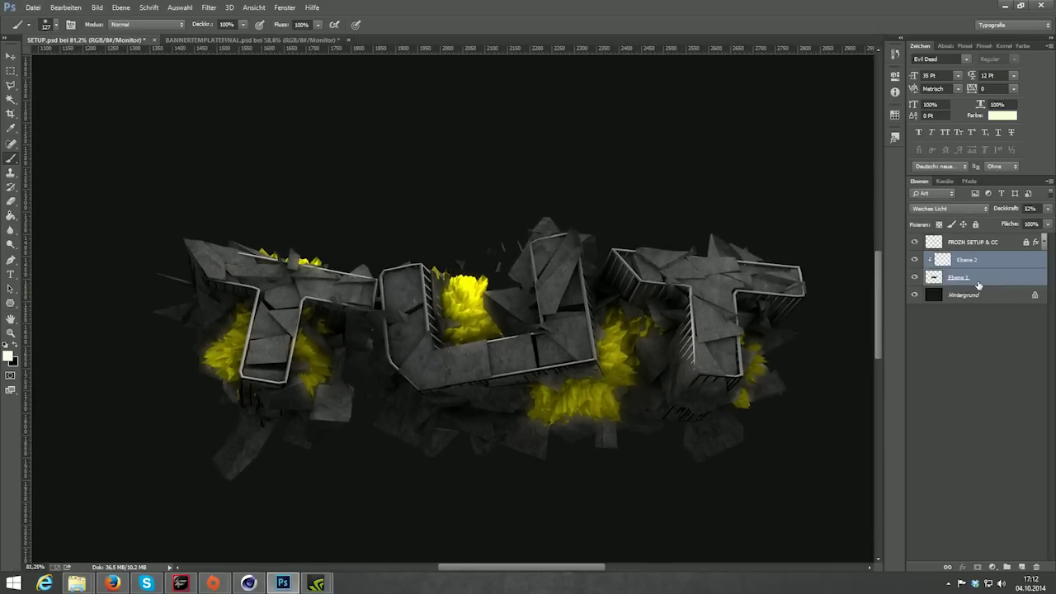
{"action": "key", "text": "ctrl+e"}
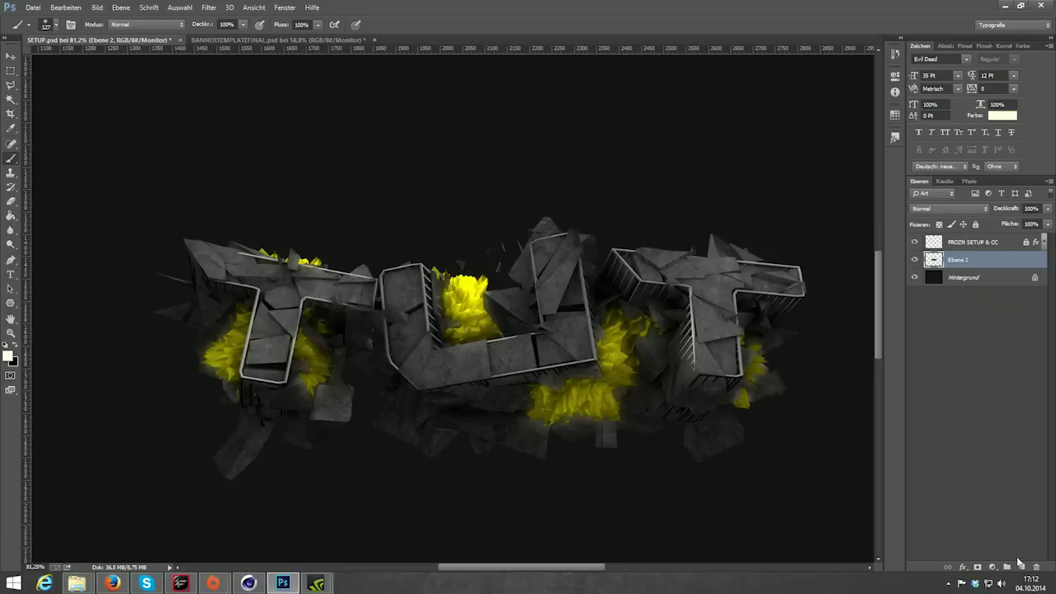
{"action": "left_click", "coordinate": [1021, 567]}
{"action": "right_click", "coordinate": [970, 270]}
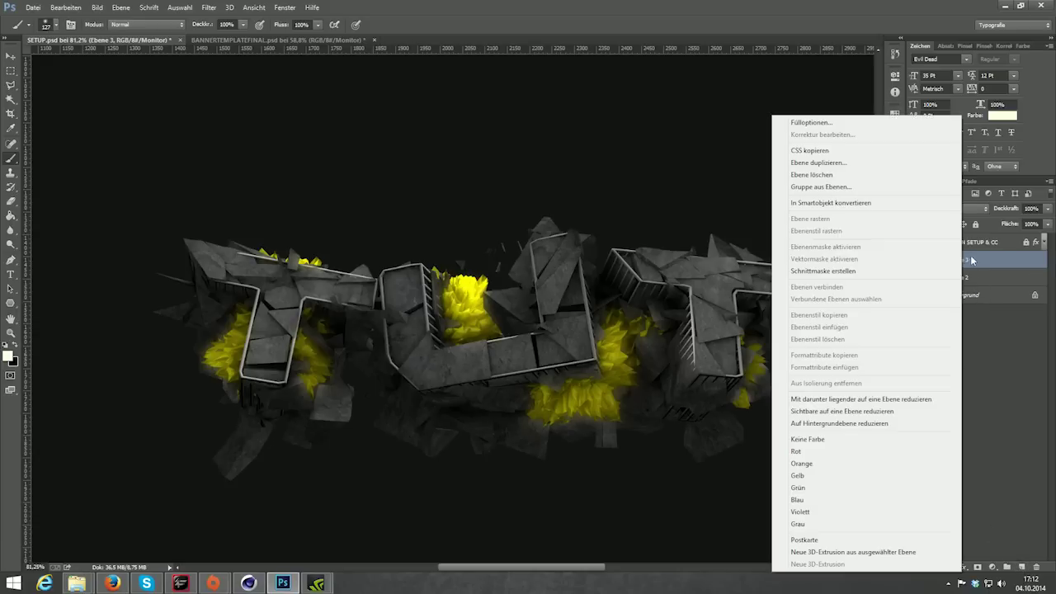
{"action": "left_click", "coordinate": [850, 269]}
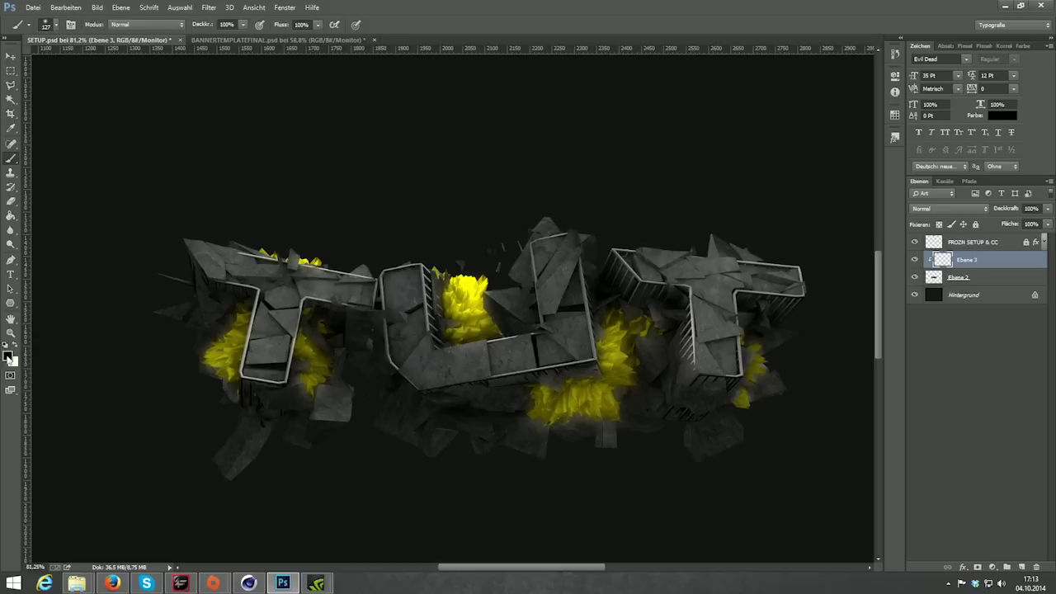
Step: Paint black over the grey rock patches around the letters, reducing the brush from 127 to 80
{"action": "mouse_move", "coordinate": [234, 453]}
{"action": "left_mouse_down"}
{"action": "mouse_move", "coordinate": [255, 448]}
{"action": "mouse_move", "coordinate": [236, 443]}
{"action": "mouse_move", "coordinate": [401, 424]}
{"action": "mouse_move", "coordinate": [421, 446]}
{"action": "mouse_move", "coordinate": [757, 448]}
{"action": "mouse_move", "coordinate": [571, 457]}
{"action": "left_mouse_up"}
{"action": "scroll", "coordinate": [119, 400], "scroll_direction": "up", "scroll_amount": 1}
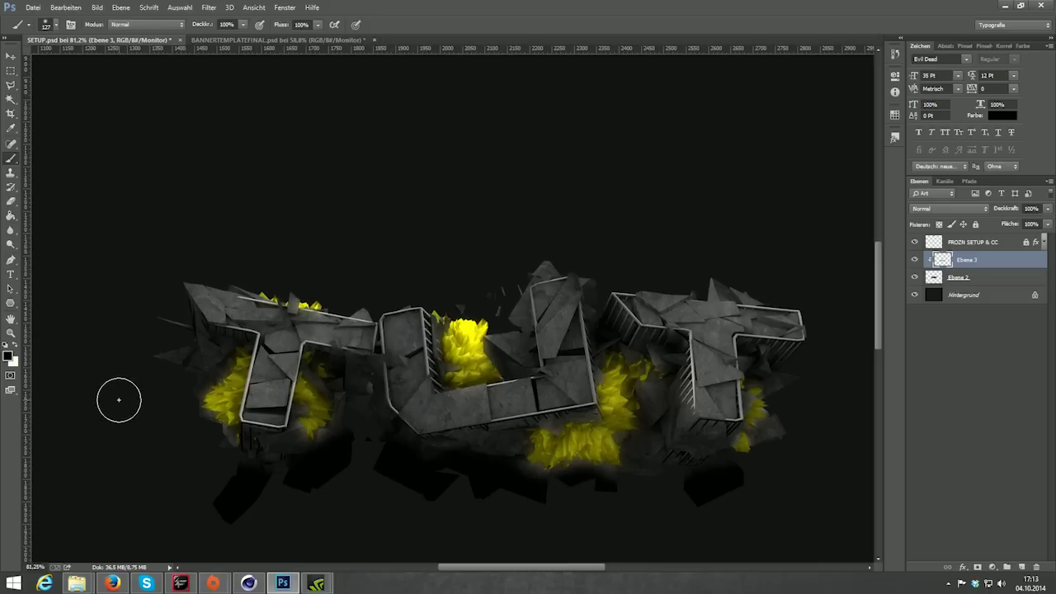
{"action": "mouse_move", "coordinate": [137, 367]}
{"action": "left_mouse_down"}
{"action": "mouse_move", "coordinate": [189, 358]}
{"action": "mouse_move", "coordinate": [164, 354]}
{"action": "left_mouse_up"}
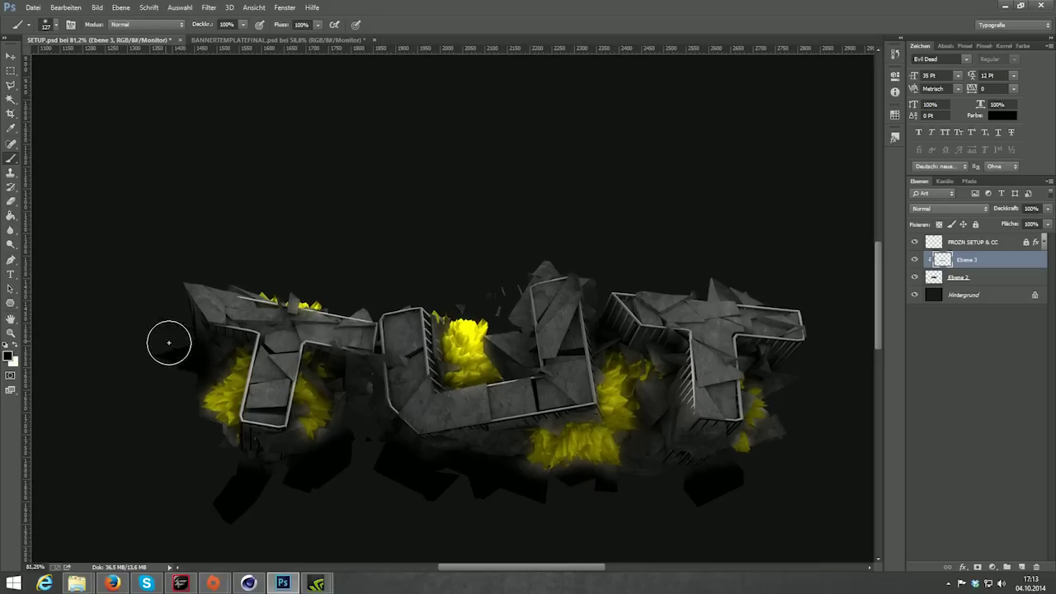
{"action": "scroll", "coordinate": [188, 321], "scroll_direction": "up", "scroll_amount": 1}
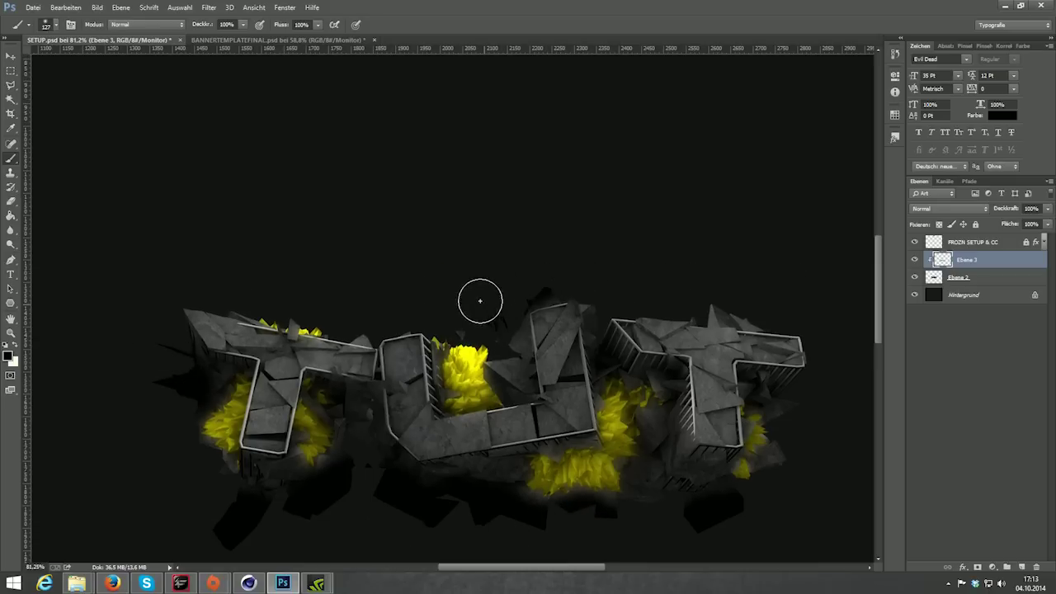
{"action": "left_click_drag", "start_coordinate": [716, 304], "coordinate": [771, 304]}
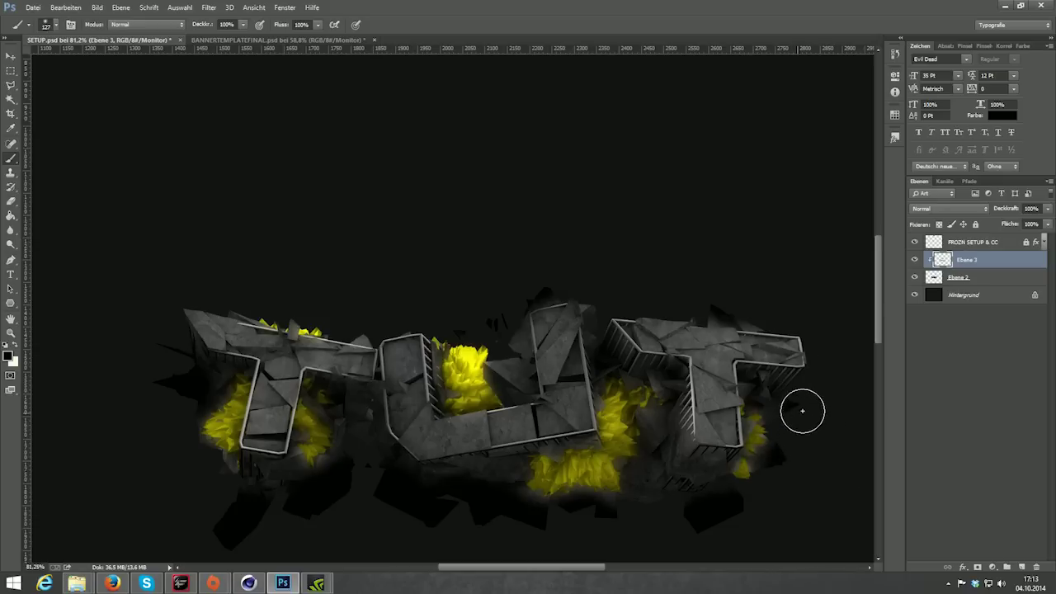
{"action": "scroll", "coordinate": [768, 520], "scroll_direction": "down", "scroll_amount": 2}
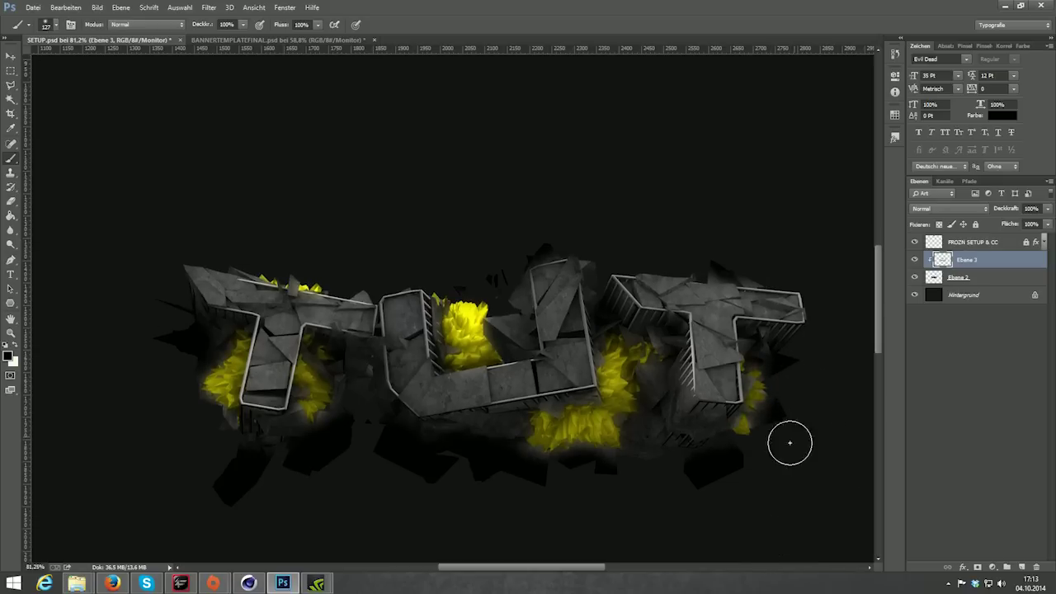
{"action": "left_click", "coordinate": [764, 345]}
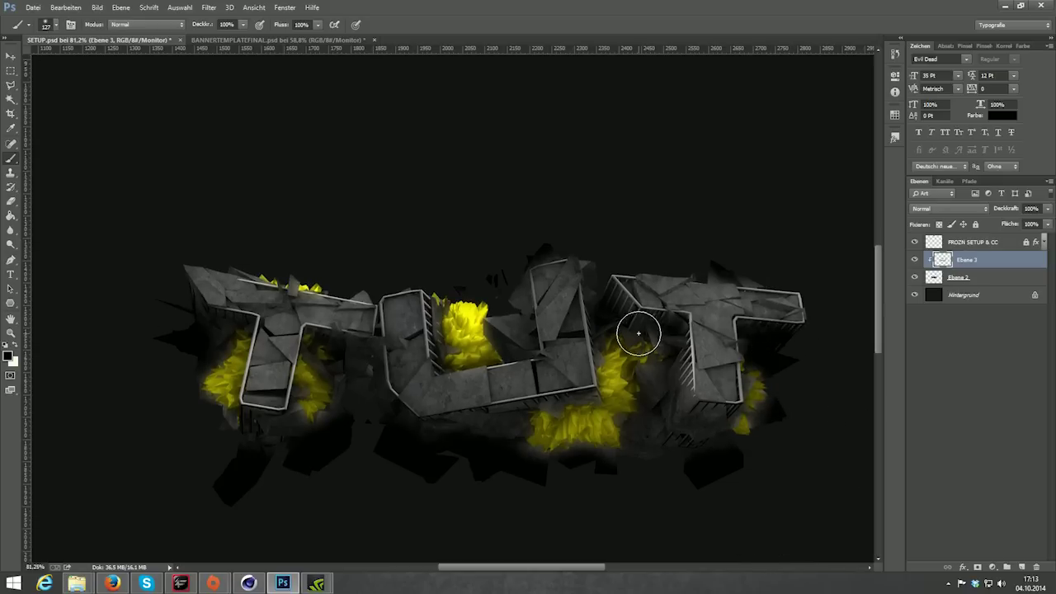
{"action": "mouse_move", "coordinate": [477, 471]}
{"action": "left_mouse_down"}
{"action": "mouse_move", "coordinate": [490, 429]}
{"action": "mouse_move", "coordinate": [396, 445]}
{"action": "left_mouse_up"}
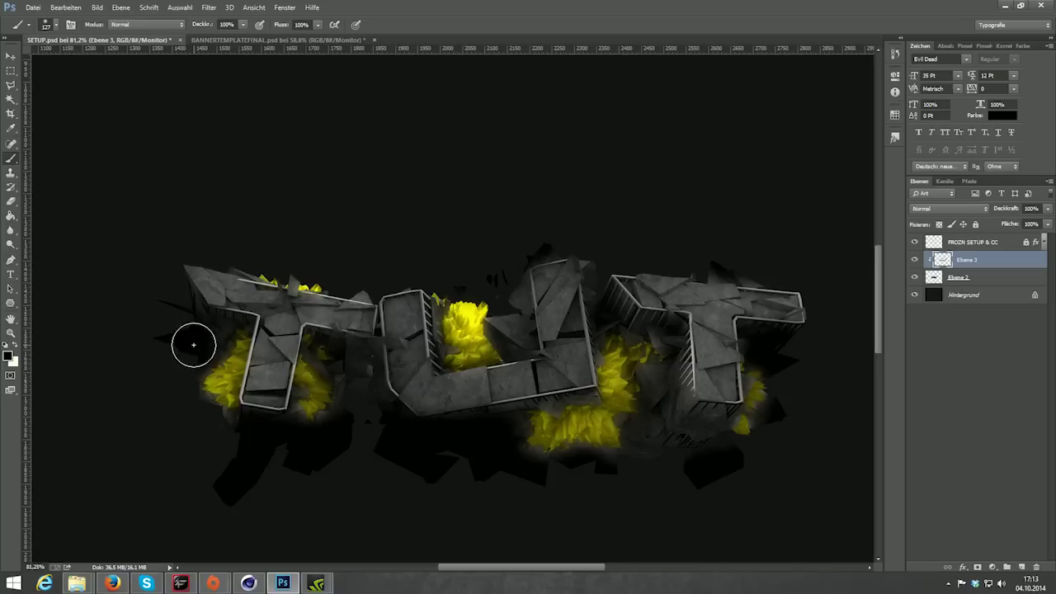
{"action": "left_click_drag", "start_coordinate": [193, 344], "coordinate": [213, 330]}
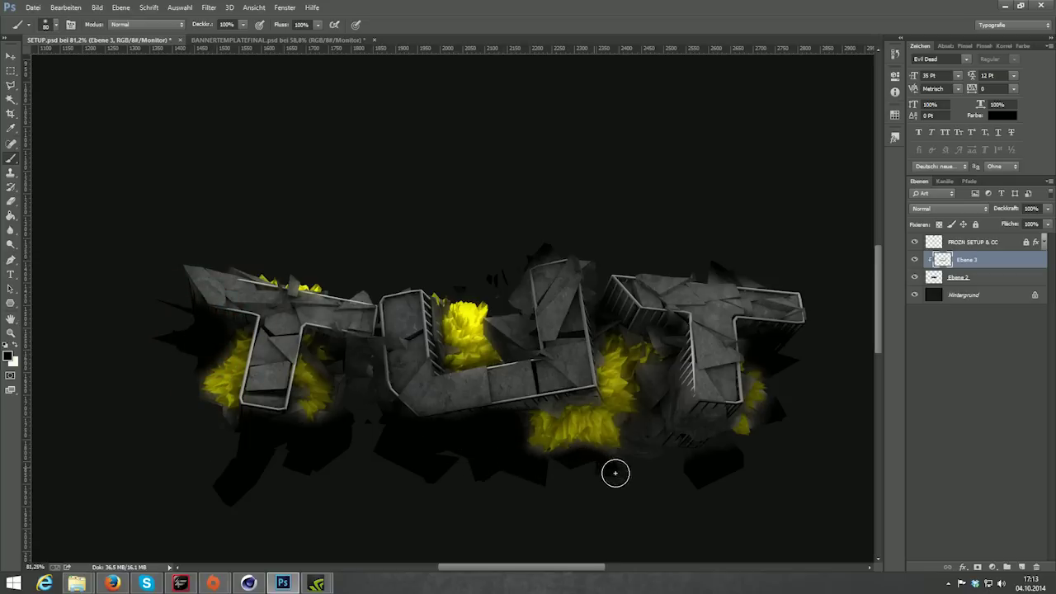
{"action": "mouse_move", "coordinate": [677, 448]}
{"action": "left_mouse_down"}
{"action": "mouse_move", "coordinate": [676, 413]}
{"action": "mouse_move", "coordinate": [644, 448]}
{"action": "mouse_move", "coordinate": [634, 427]}
{"action": "mouse_move", "coordinate": [663, 413]}
{"action": "mouse_move", "coordinate": [665, 372]}
{"action": "mouse_move", "coordinate": [671, 397]}
{"action": "mouse_move", "coordinate": [662, 338]}
{"action": "mouse_move", "coordinate": [616, 318]}
{"action": "left_mouse_up"}
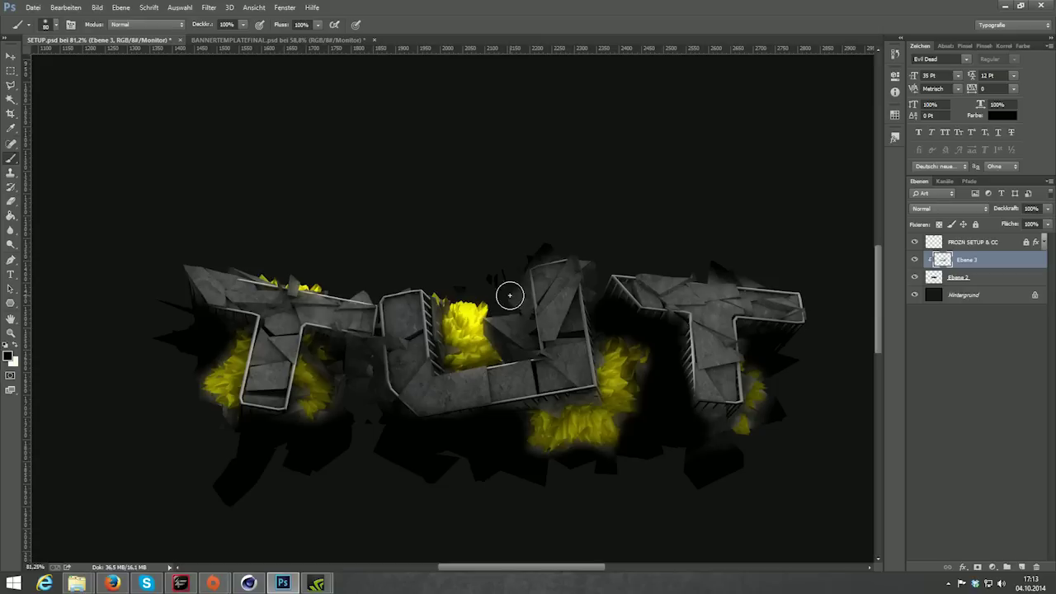
{"action": "mouse_move", "coordinate": [515, 331]}
{"action": "left_mouse_down"}
{"action": "mouse_move", "coordinate": [501, 323]}
{"action": "mouse_move", "coordinate": [514, 333]}
{"action": "mouse_move", "coordinate": [503, 331]}
{"action": "mouse_move", "coordinate": [513, 303]}
{"action": "left_mouse_up"}
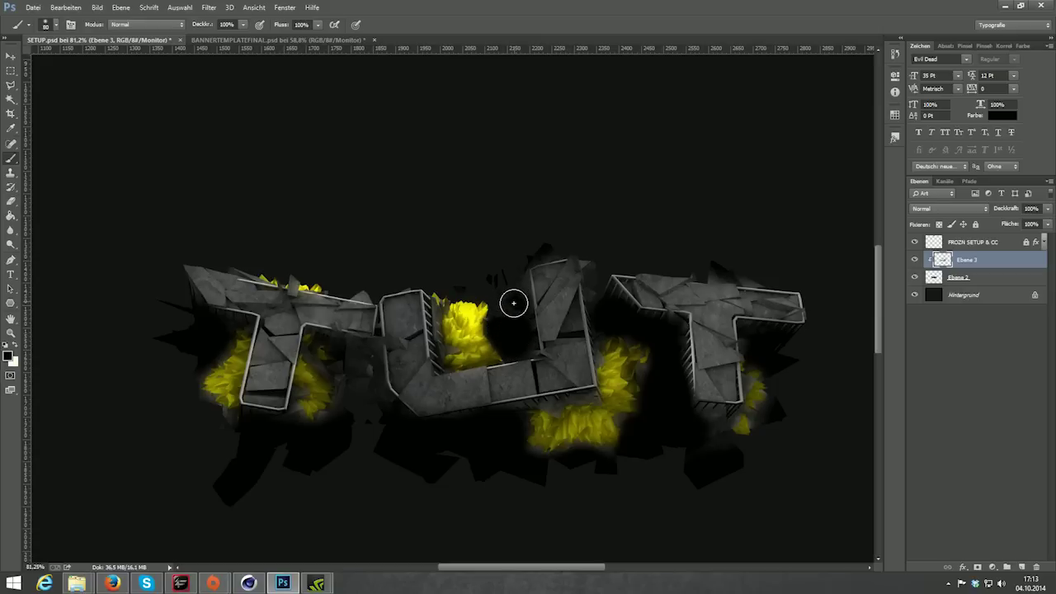
Step: Draw a rectangular marquee above the middle crystals, then drop the selection
{"action": "scroll", "coordinate": [479, 291], "scroll_direction": "up", "scroll_amount": 5}
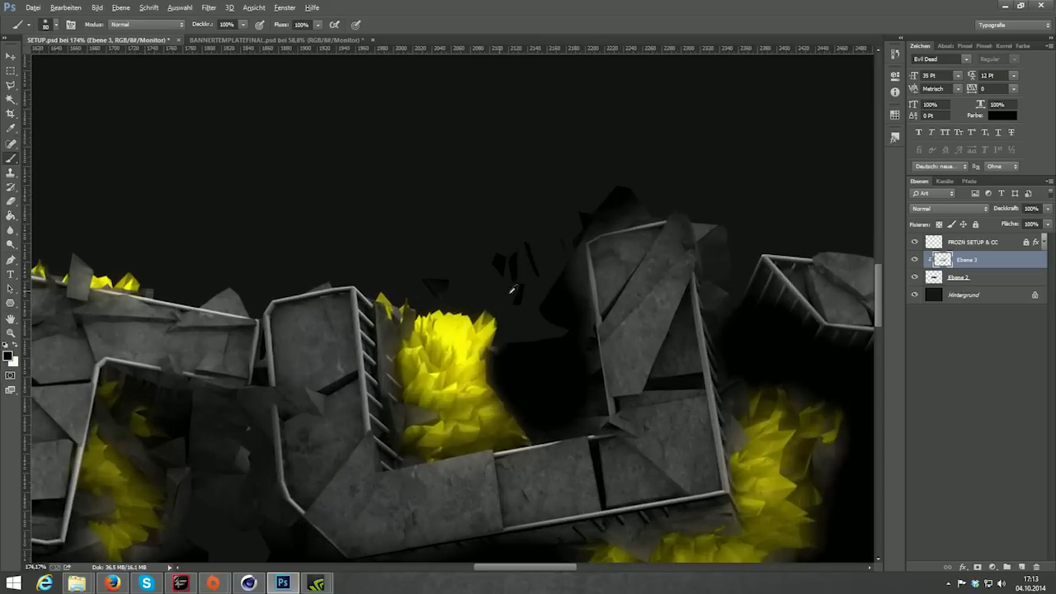
{"action": "left_click", "coordinate": [10, 71]}
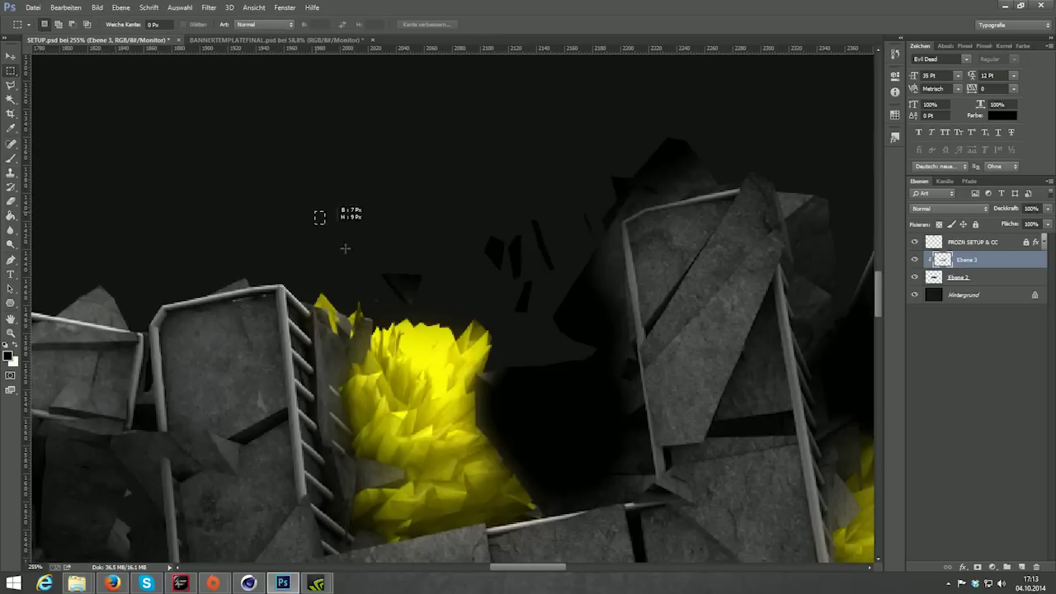
{"action": "left_click_drag", "start_coordinate": [345, 248], "coordinate": [624, 334]}
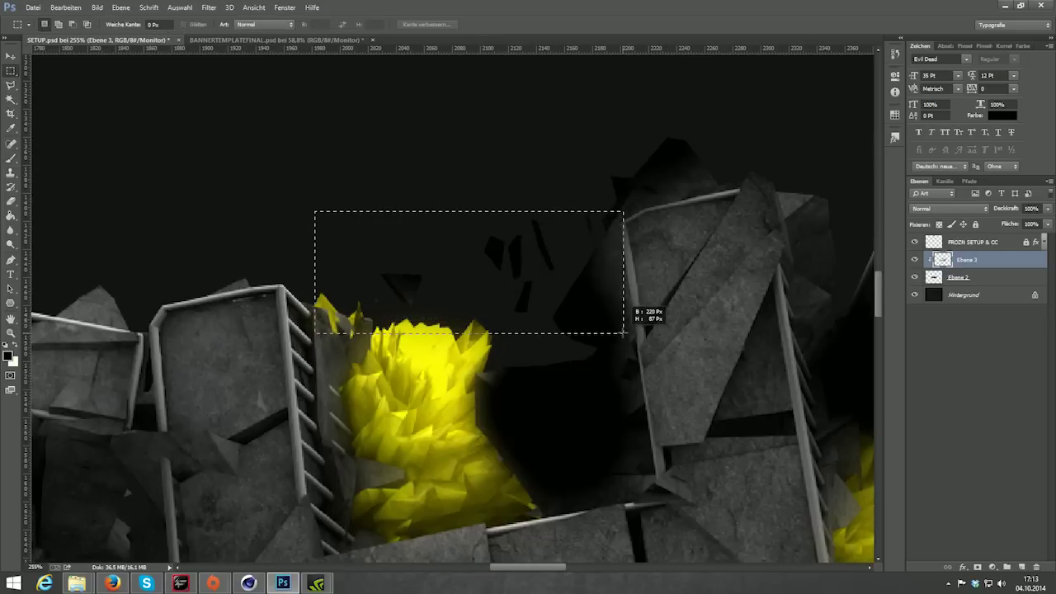
{"action": "left_click", "coordinate": [592, 373]}
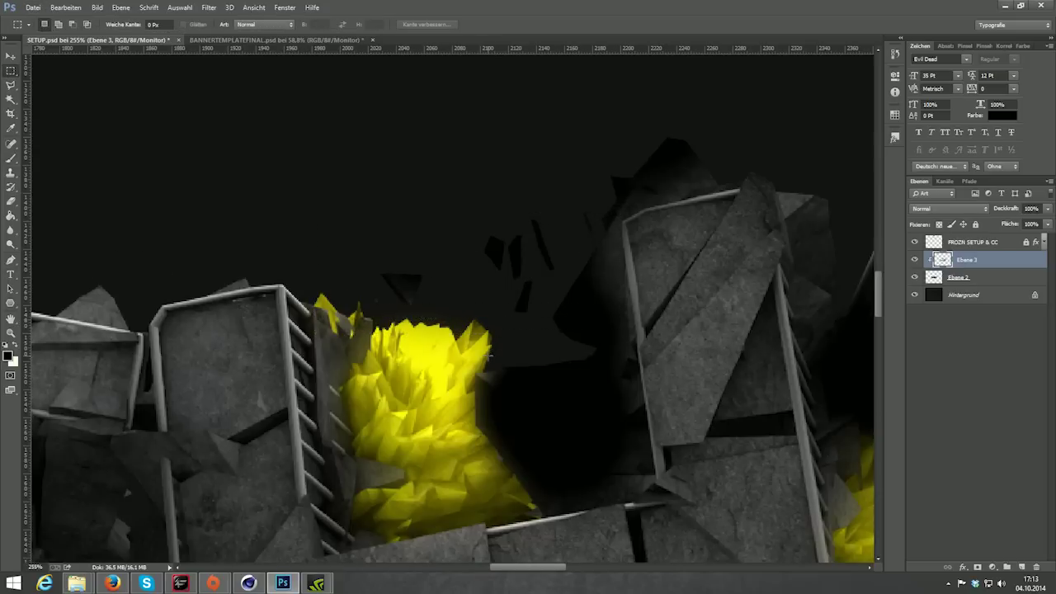
Step: Blend the black paint layer Ebene 3 in Weiches Licht and lower its Deckkraft
{"action": "scroll", "coordinate": [490, 357], "scroll_direction": "down", "scroll_amount": 3}
{"action": "scroll", "coordinate": [577, 388], "scroll_direction": "down", "scroll_amount": 2}
{"action": "scroll", "coordinate": [644, 413], "scroll_direction": "down", "scroll_amount": 2}
{"action": "scroll", "coordinate": [670, 423], "scroll_direction": "up", "scroll_amount": 2}
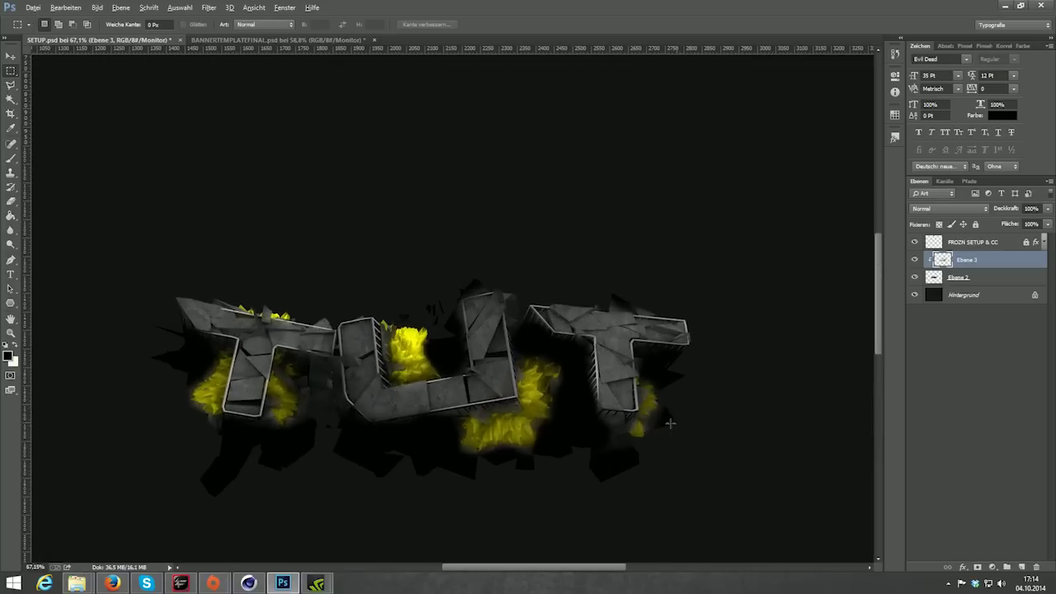
{"action": "left_click", "coordinate": [949, 208]}
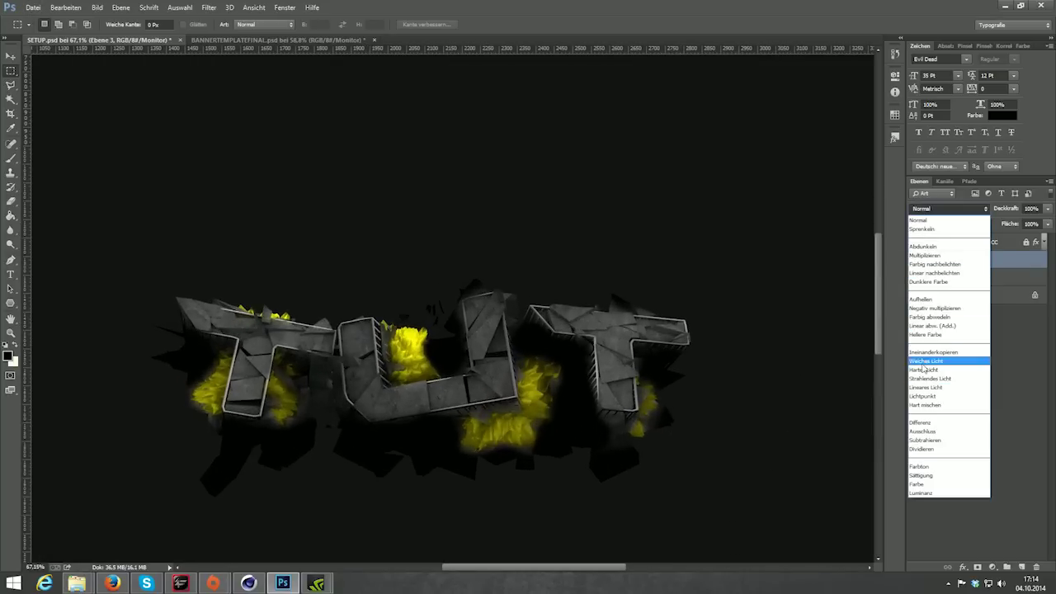
{"action": "left_click", "coordinate": [941, 356]}
{"action": "left_click", "coordinate": [1048, 208]}
{"action": "left_click_drag", "start_coordinate": [1047, 223], "coordinate": [1014, 224]}
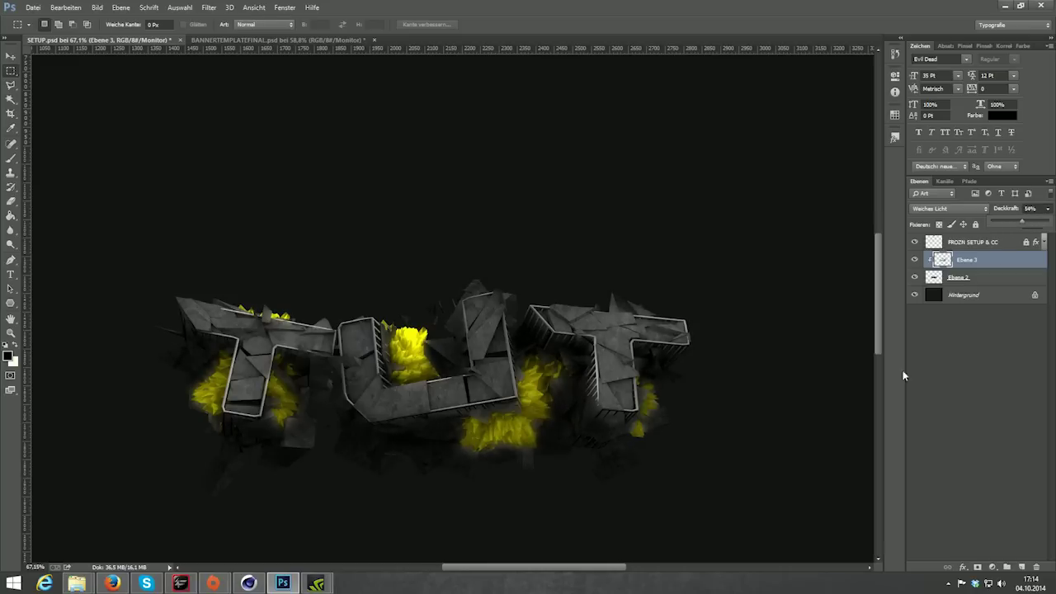
Step: Lasso the floating shards above the U, delete them from Ebene 2, and clear the selection
{"action": "scroll", "coordinate": [406, 331], "scroll_direction": "up", "scroll_amount": 2}
{"action": "scroll", "coordinate": [355, 305], "scroll_direction": "up", "scroll_amount": 2}
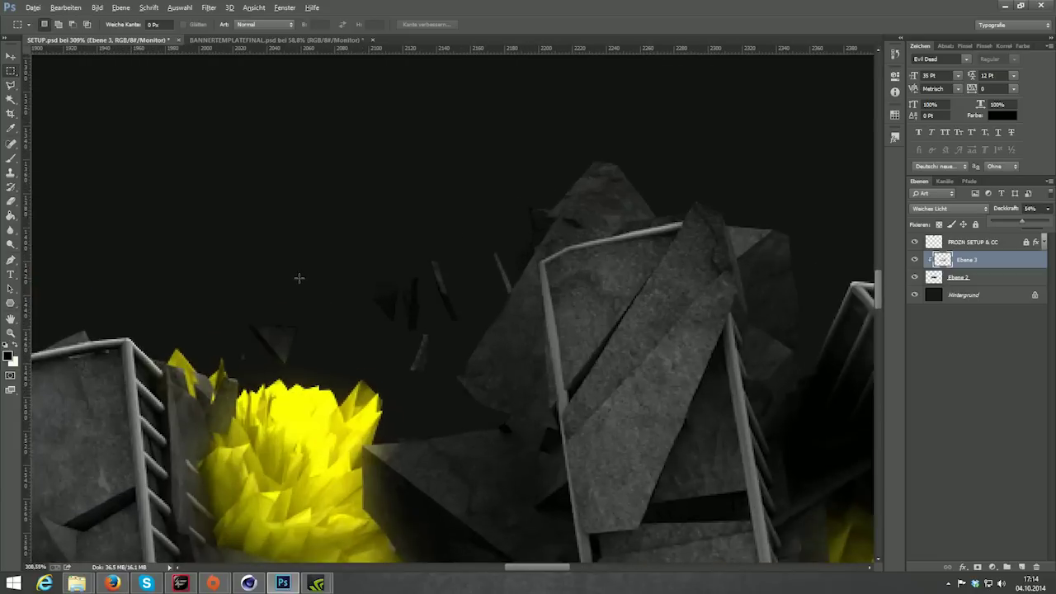
{"action": "scroll", "coordinate": [300, 278], "scroll_direction": "up", "scroll_amount": 1}
{"action": "left_click", "coordinate": [10, 86]}
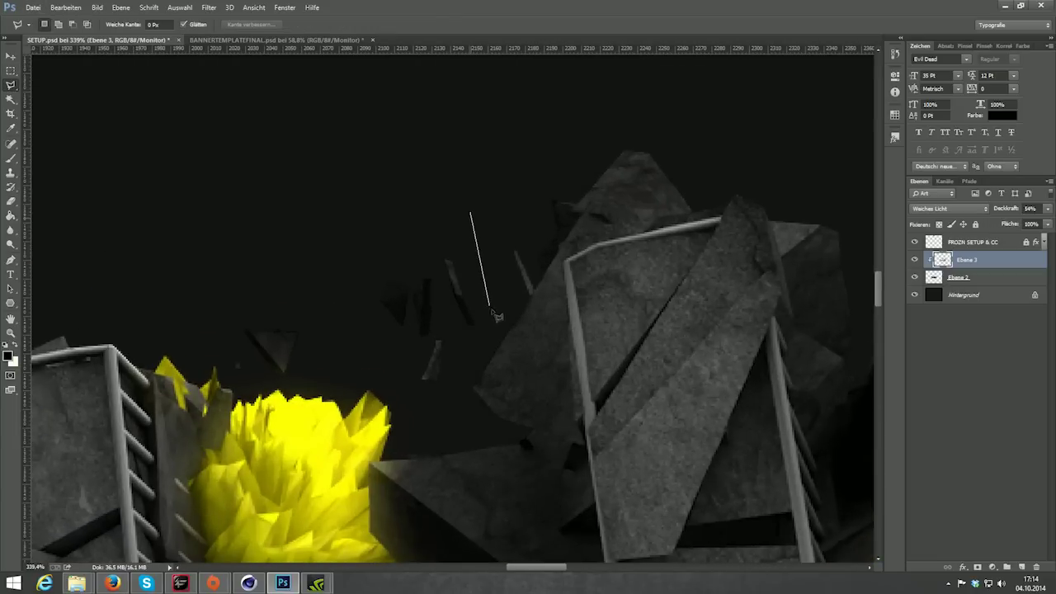
{"action": "left_click_drag", "start_coordinate": [492, 310], "coordinate": [454, 379]}
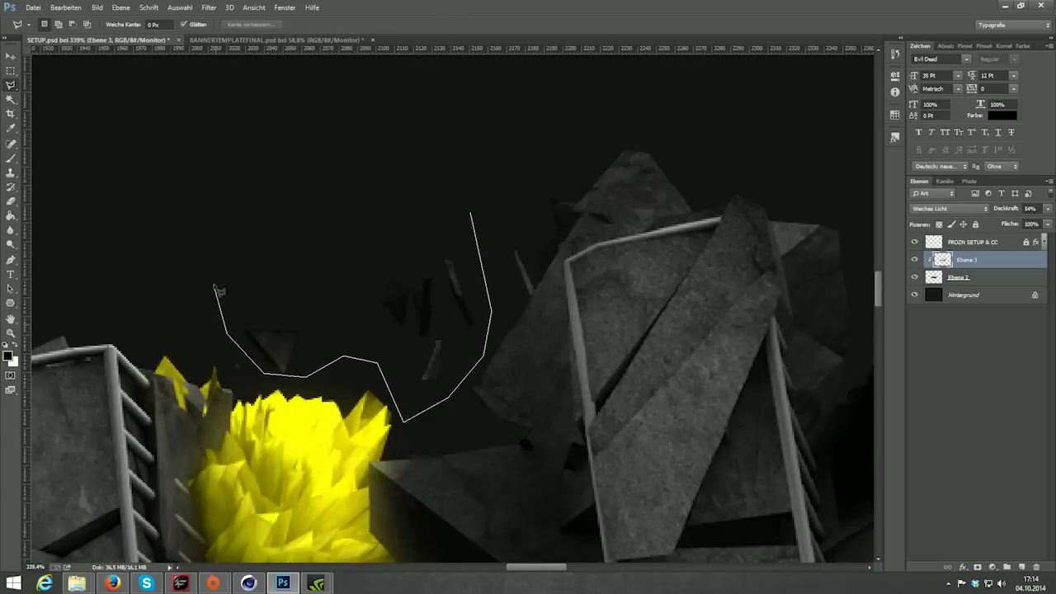
{"action": "mouse_move", "coordinate": [215, 288]}
{"action": "left_mouse_down"}
{"action": "mouse_move", "coordinate": [378, 228]}
{"action": "mouse_move", "coordinate": [479, 221]}
{"action": "left_mouse_up"}
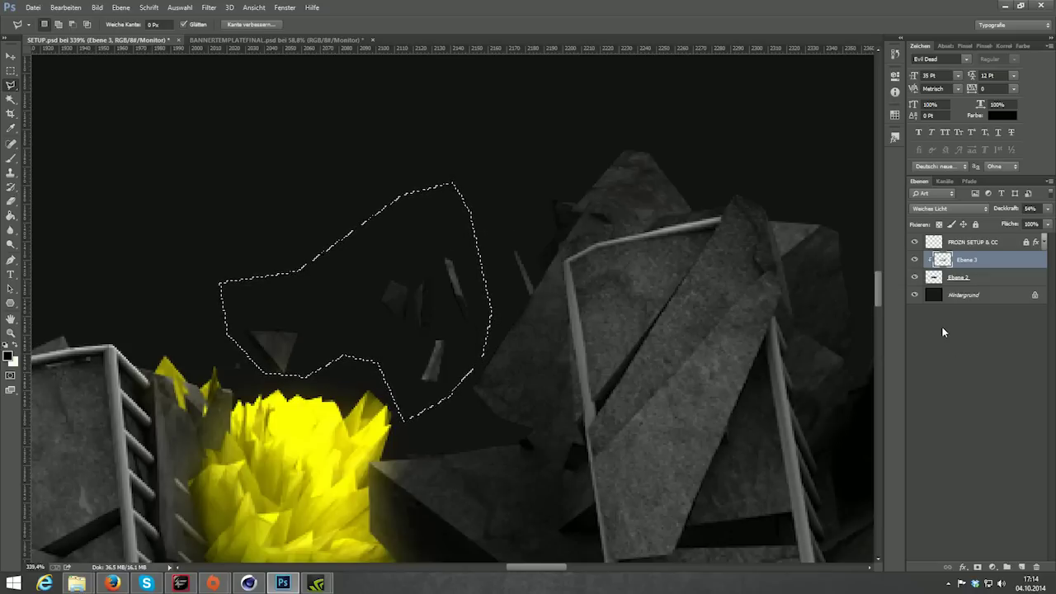
{"action": "left_click", "coordinate": [959, 277]}
{"action": "key", "text": "Delete"}
{"action": "left_click", "coordinate": [11, 70]}
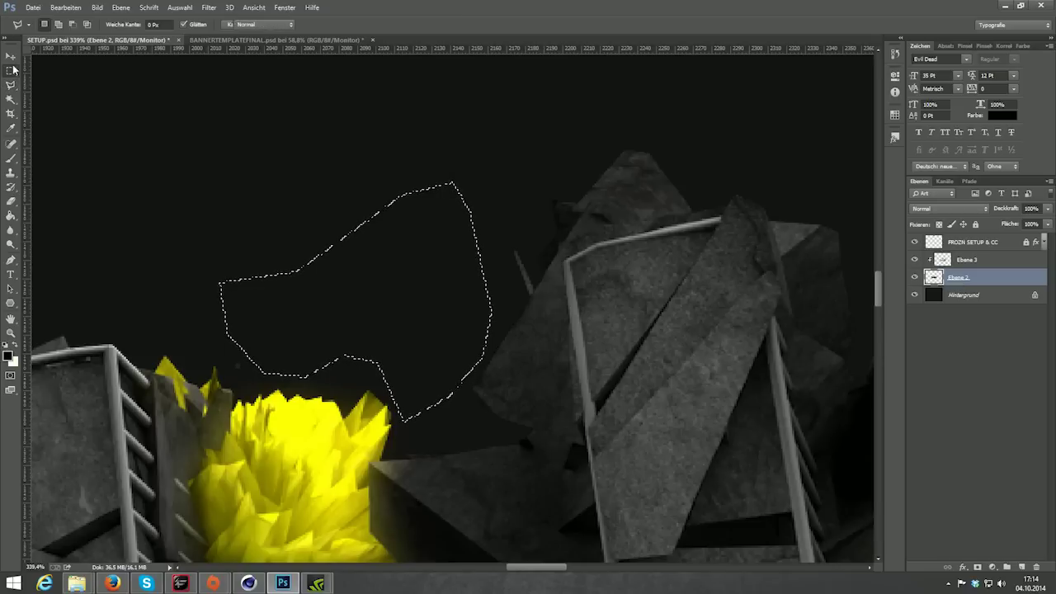
{"action": "left_click", "coordinate": [209, 124]}
Step: Set Ebene 3 to 37% opacity and merge it with Ebene 2 into one layer
{"action": "scroll", "coordinate": [598, 240], "scroll_direction": "down", "scroll_amount": 3}
{"action": "scroll", "coordinate": [597, 239], "scroll_direction": "down", "scroll_amount": 2}
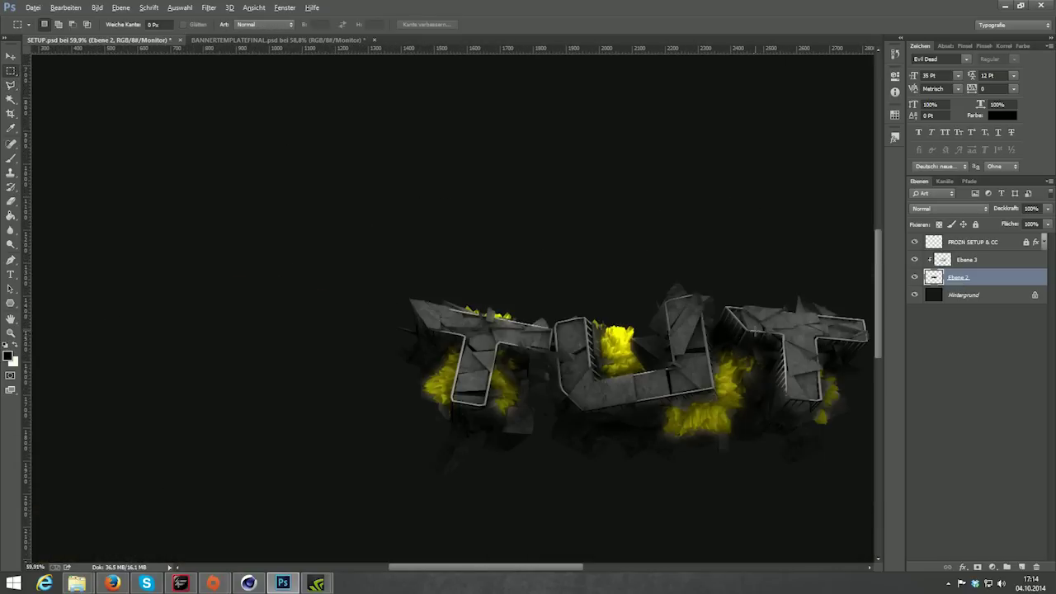
{"action": "scroll", "coordinate": [598, 239], "scroll_direction": "down", "scroll_amount": 2}
{"action": "scroll", "coordinate": [598, 240], "scroll_direction": "down", "scroll_amount": 1}
{"action": "scroll", "coordinate": [640, 344], "scroll_direction": "up", "scroll_amount": 2}
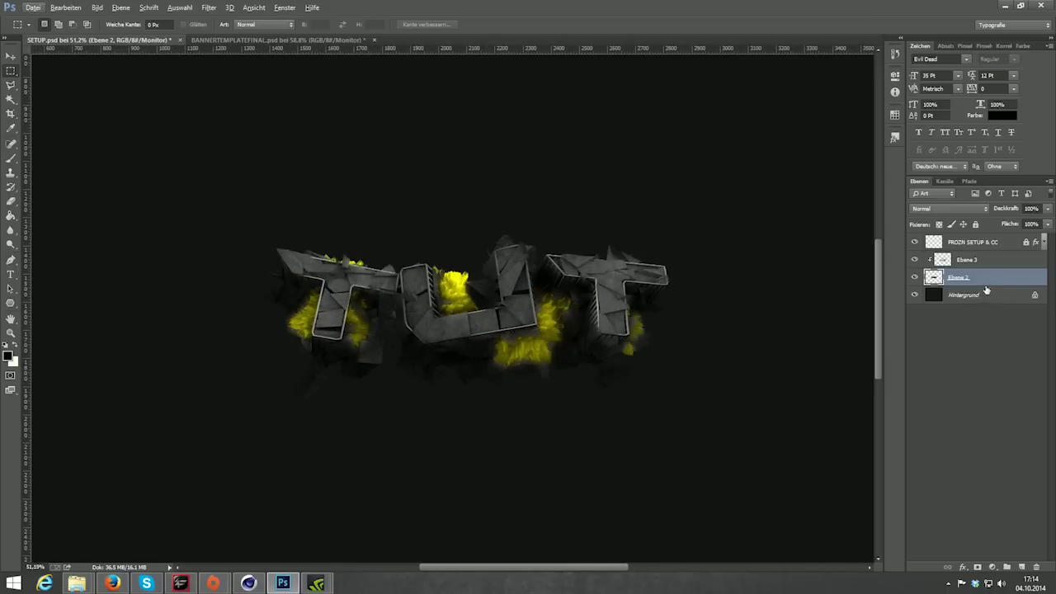
{"action": "left_click", "coordinate": [973, 263]}
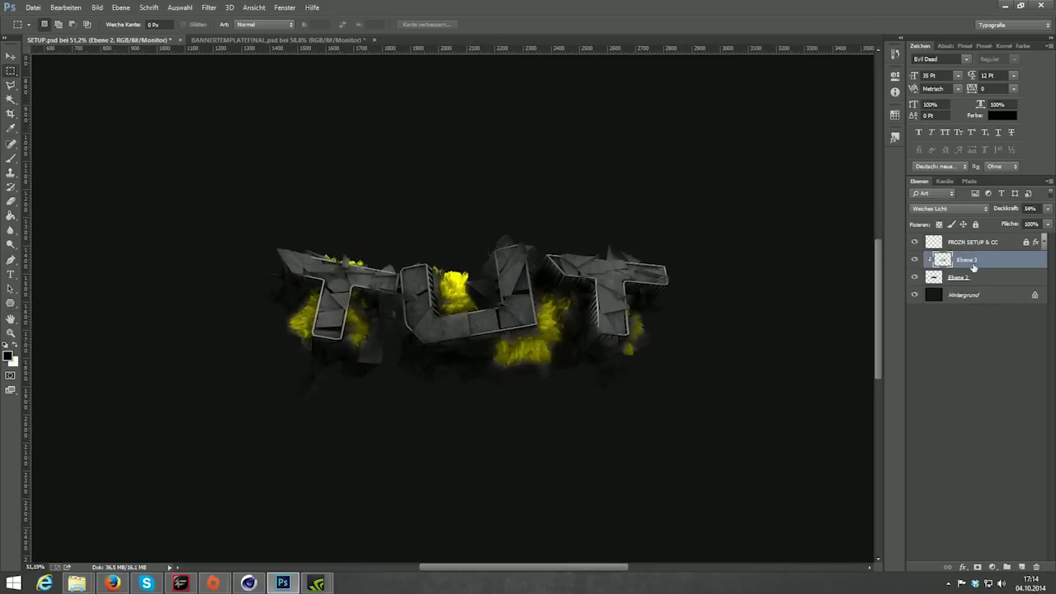
{"action": "left_click", "coordinate": [1049, 208]}
{"action": "left_click", "coordinate": [916, 261]}
{"action": "left_click", "coordinate": [994, 277], "text": "shift"}
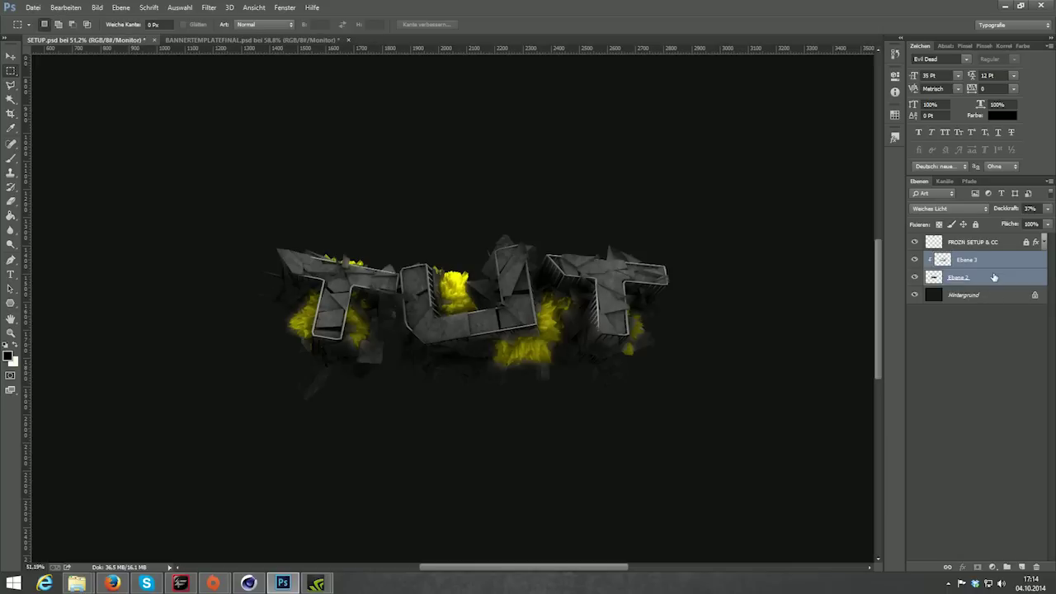
{"action": "key", "text": "ctrl+e"}
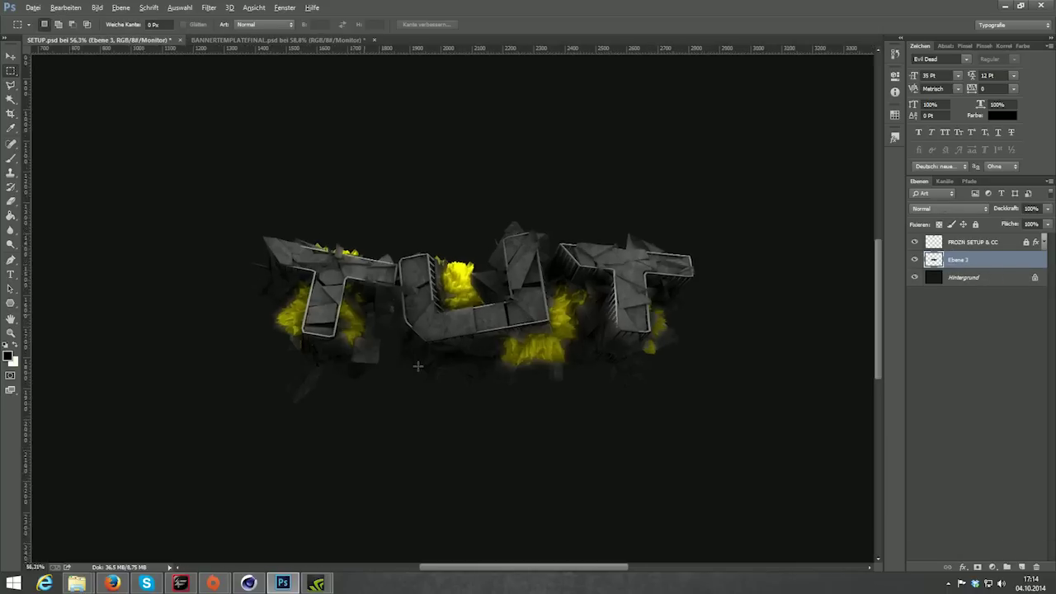
{"action": "scroll", "coordinate": [339, 415], "scroll_direction": "up", "scroll_amount": 3}
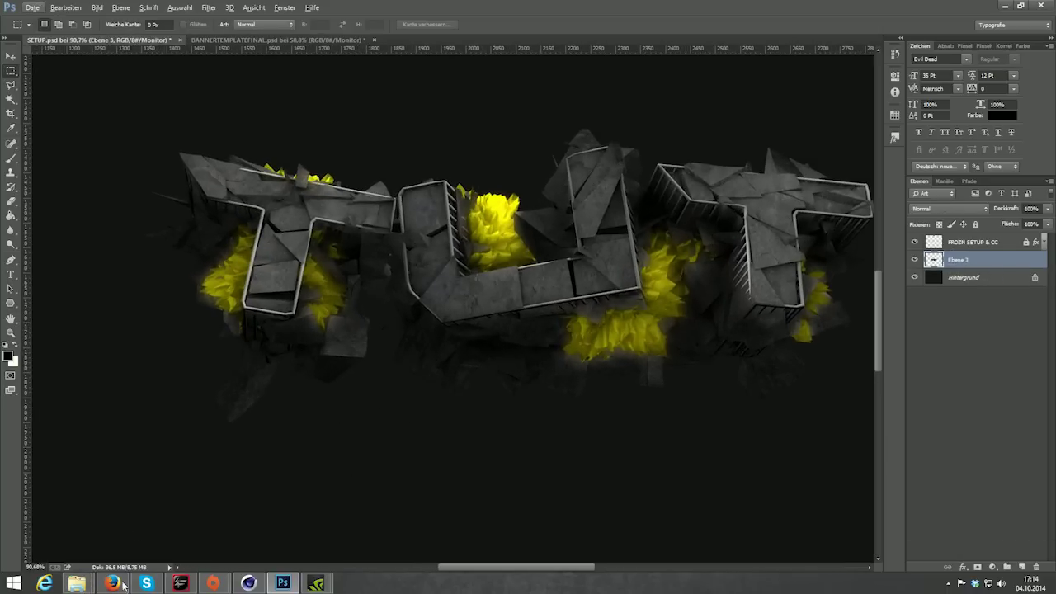
Step: In File Explorer, browse GFXPACKS to #20k Pack > Textures > Background Textures
{"action": "key", "text": "super+d"}
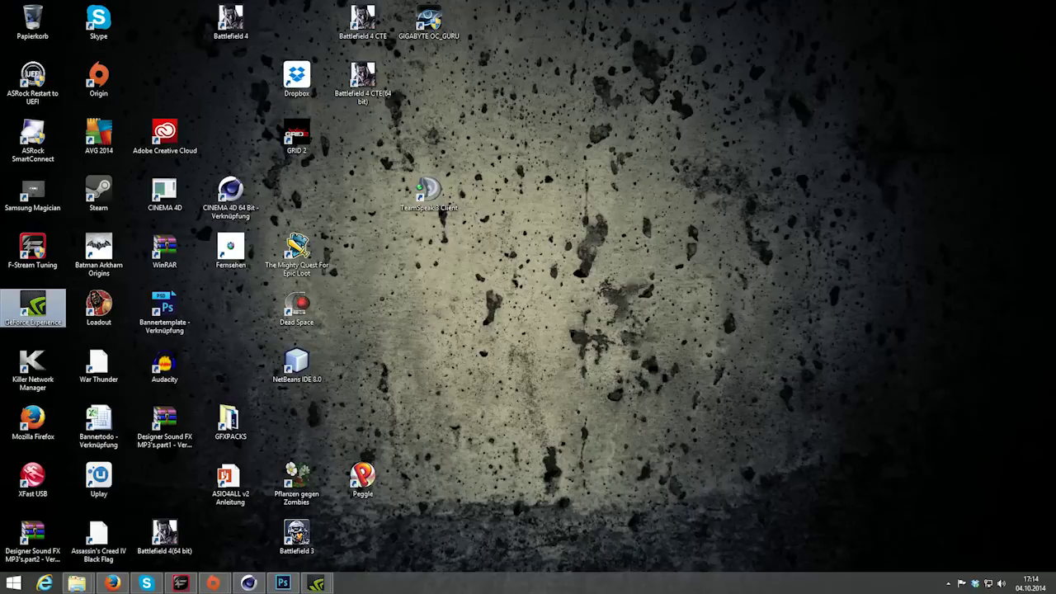
{"action": "double_click", "coordinate": [222, 437]}
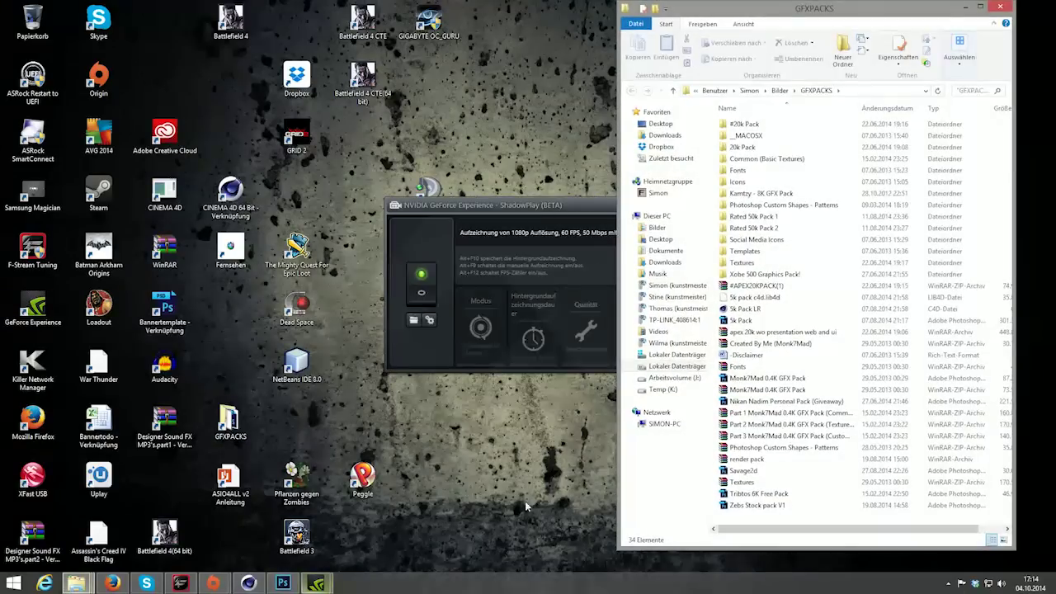
{"action": "mouse_move", "coordinate": [248, 583]}
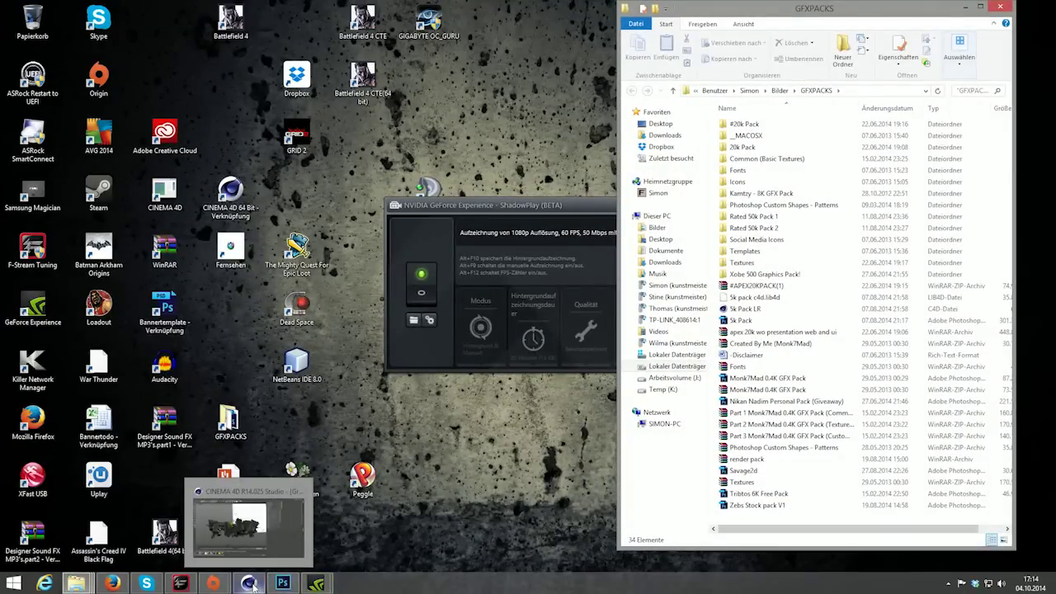
{"action": "left_click", "coordinate": [282, 584]}
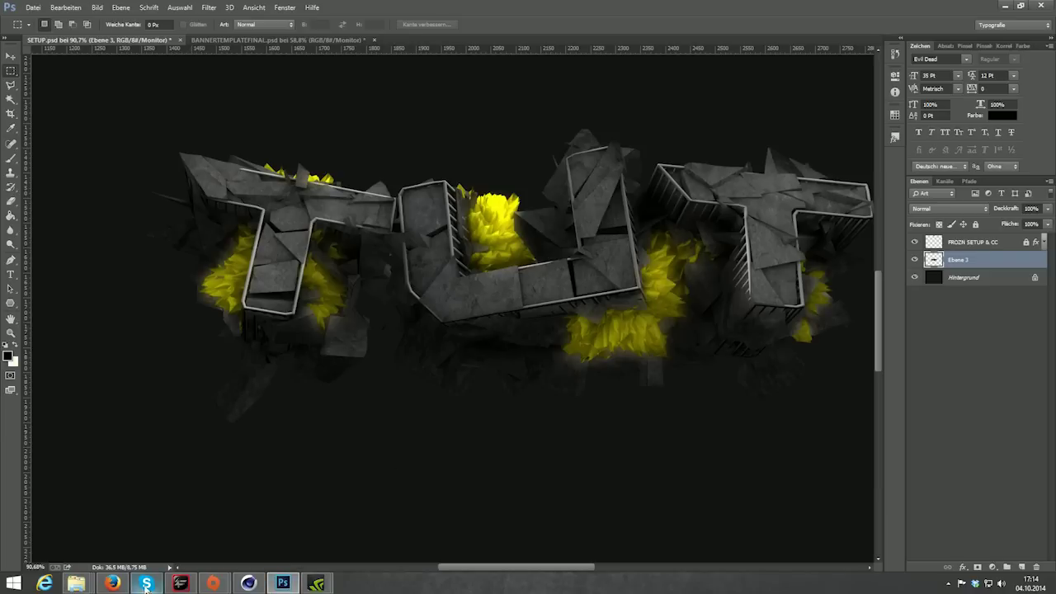
{"action": "mouse_move", "coordinate": [76, 584]}
{"action": "left_click", "coordinate": [314, 521]}
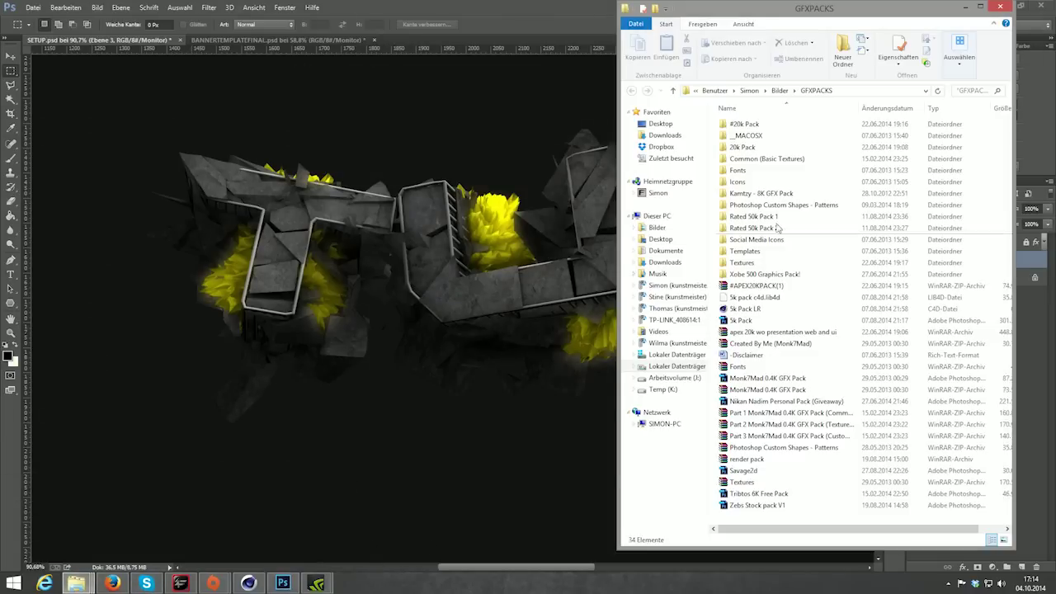
{"action": "double_click", "coordinate": [766, 125]}
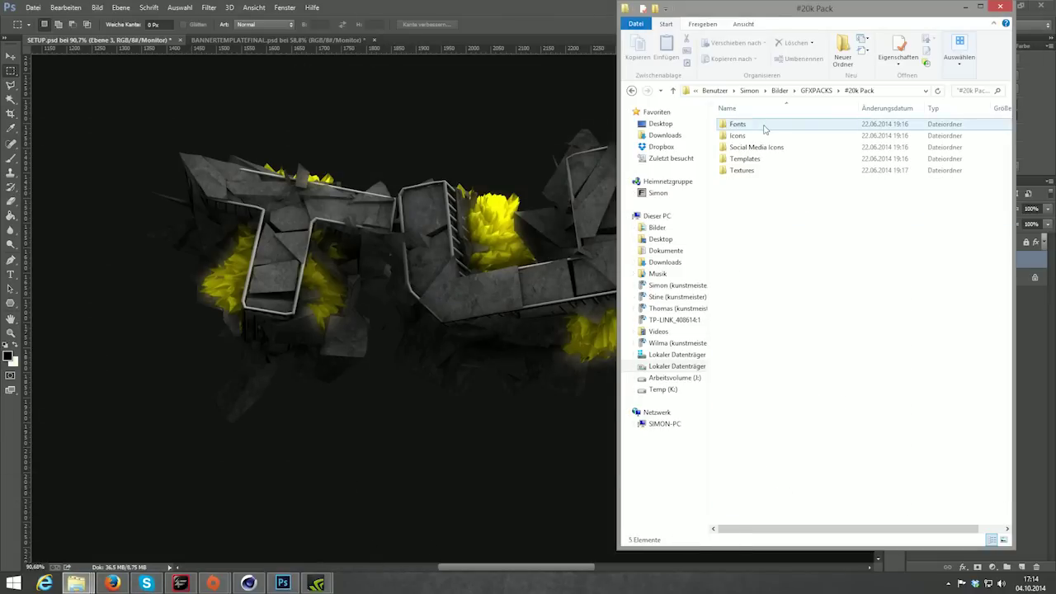
{"action": "double_click", "coordinate": [741, 170]}
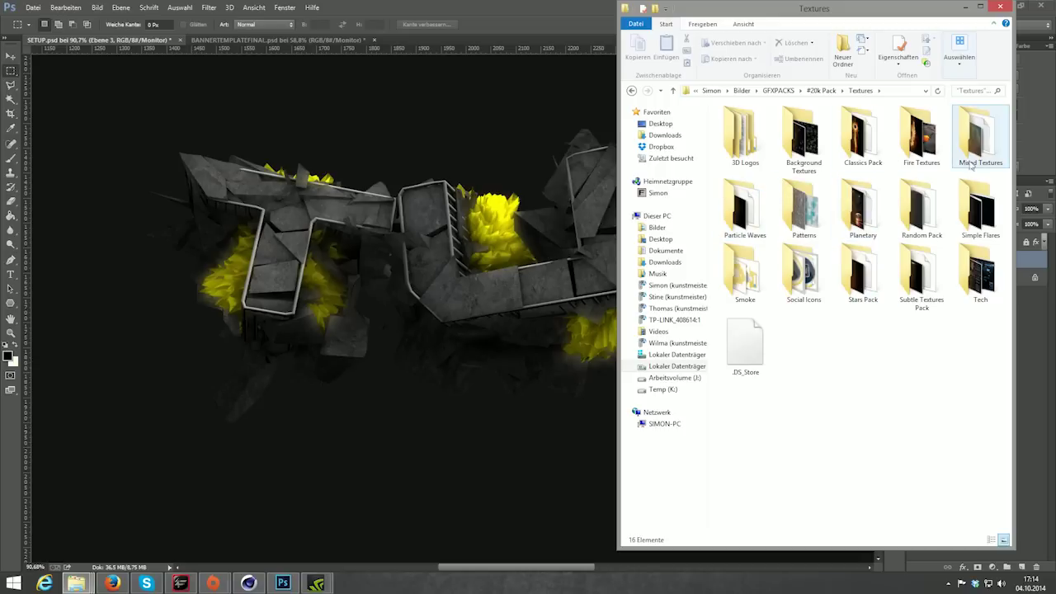
{"action": "left_click", "coordinate": [981, 221]}
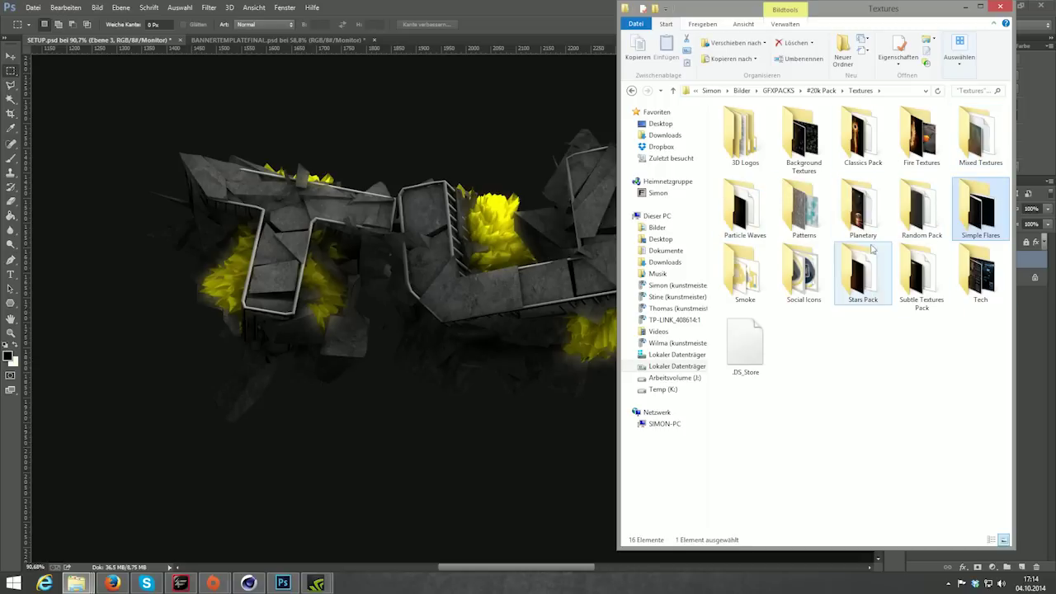
{"action": "double_click", "coordinate": [804, 137]}
{"action": "scroll", "coordinate": [810, 347], "scroll_direction": "down", "scroll_amount": 5}
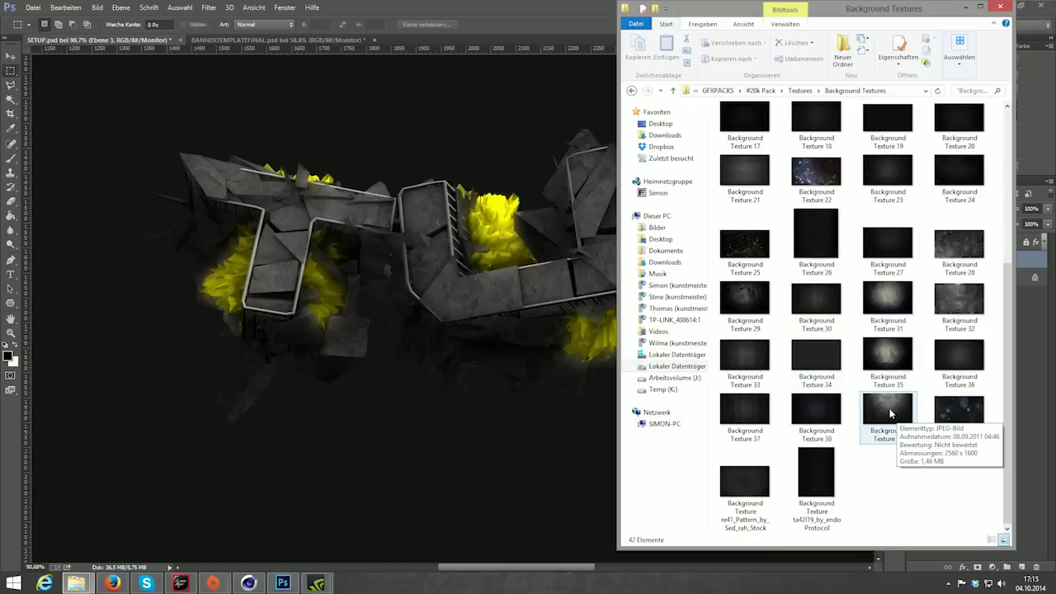
Step: Preview Background Textures 33 and 39, then drag Texture 39 onto the SETUP canvas
{"action": "double_click", "coordinate": [760, 361]}
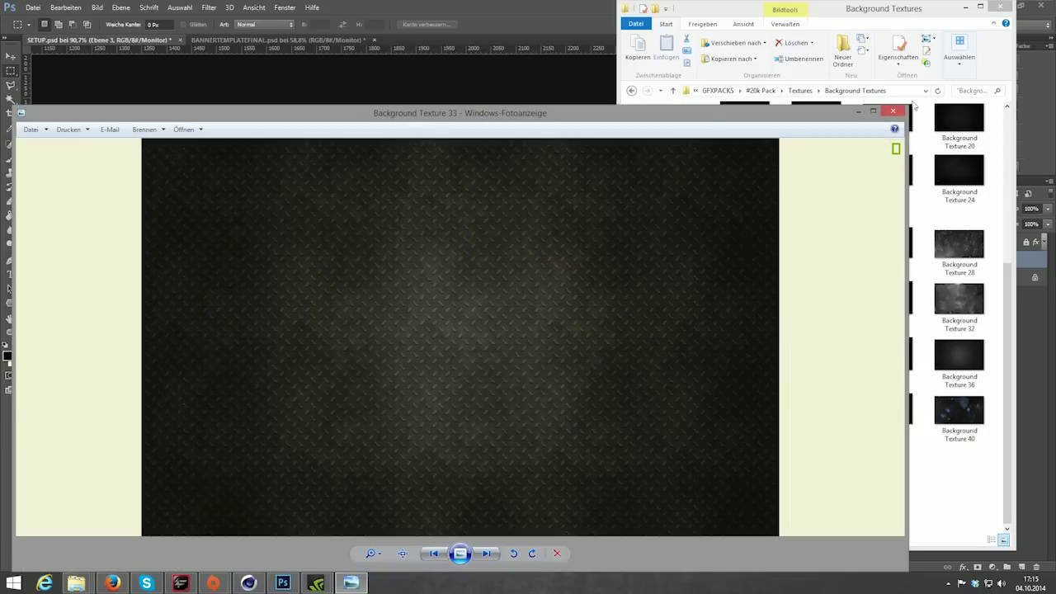
{"action": "left_click", "coordinate": [893, 111]}
{"action": "left_click", "coordinate": [906, 415]}
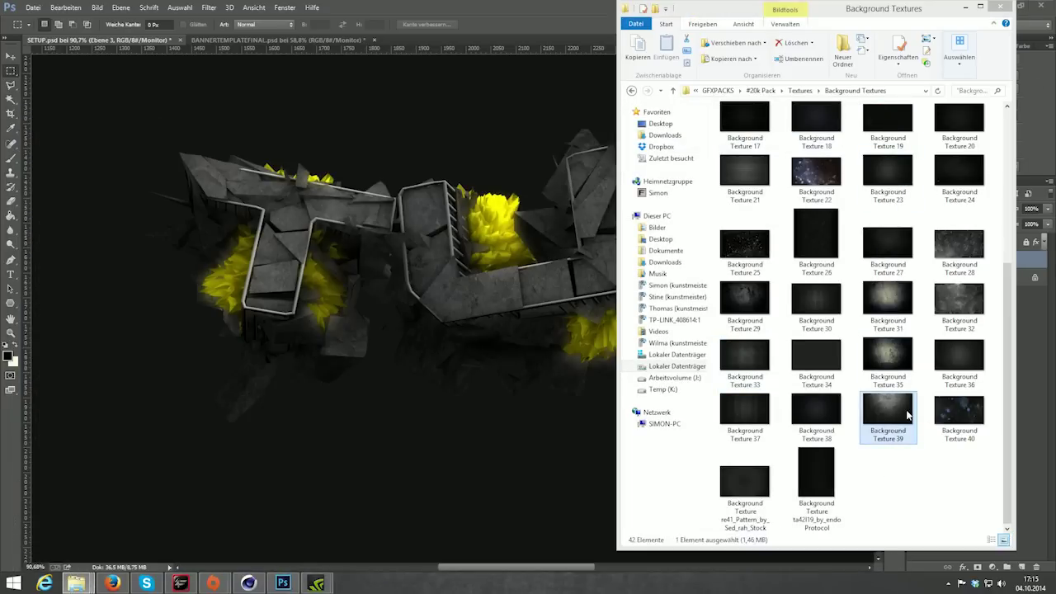
{"action": "double_click", "coordinate": [906, 415]}
{"action": "left_click", "coordinate": [892, 113]}
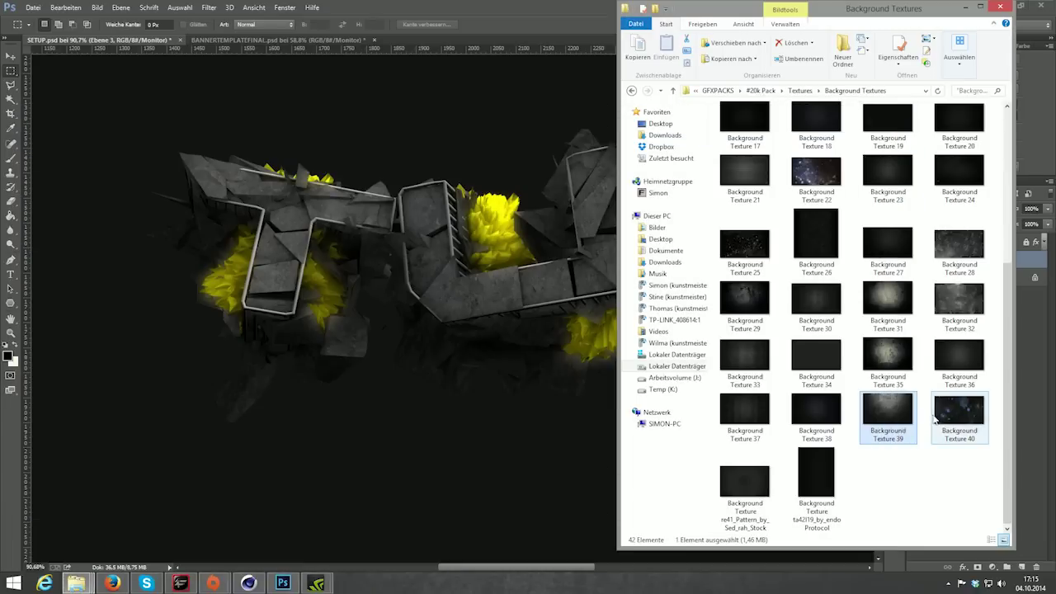
{"action": "mouse_move", "coordinate": [943, 413]}
{"action": "left_mouse_down"}
{"action": "mouse_move", "coordinate": [837, 377]}
{"action": "mouse_move", "coordinate": [449, 321]}
{"action": "left_mouse_up"}
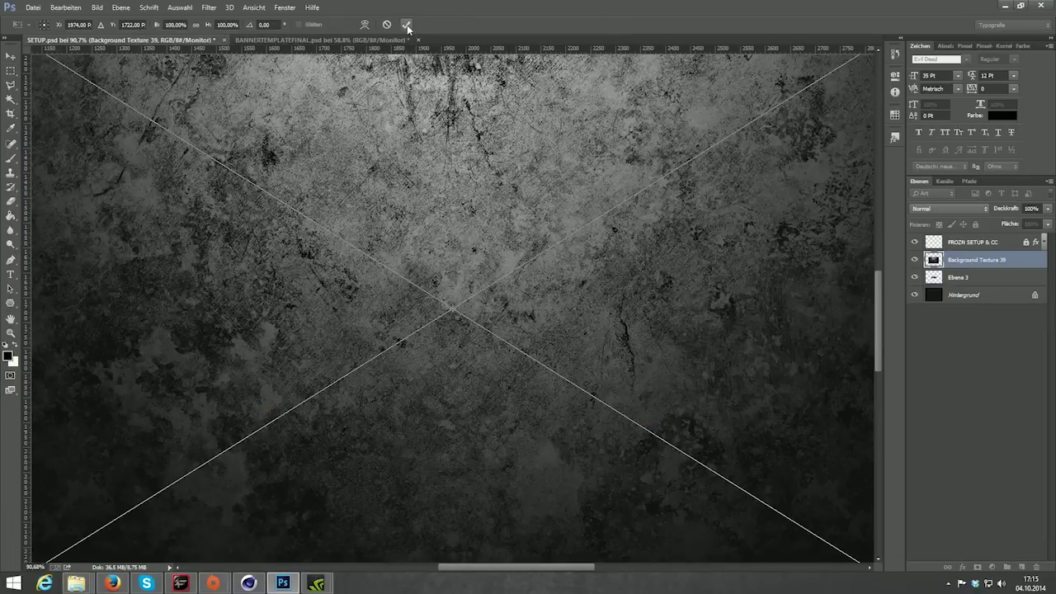
Step: Commit the placed Background Texture 39 and clip it to the logo layer below
{"action": "left_click", "coordinate": [407, 25]}
{"action": "scroll", "coordinate": [449, 305], "scroll_direction": "down", "scroll_amount": 5}
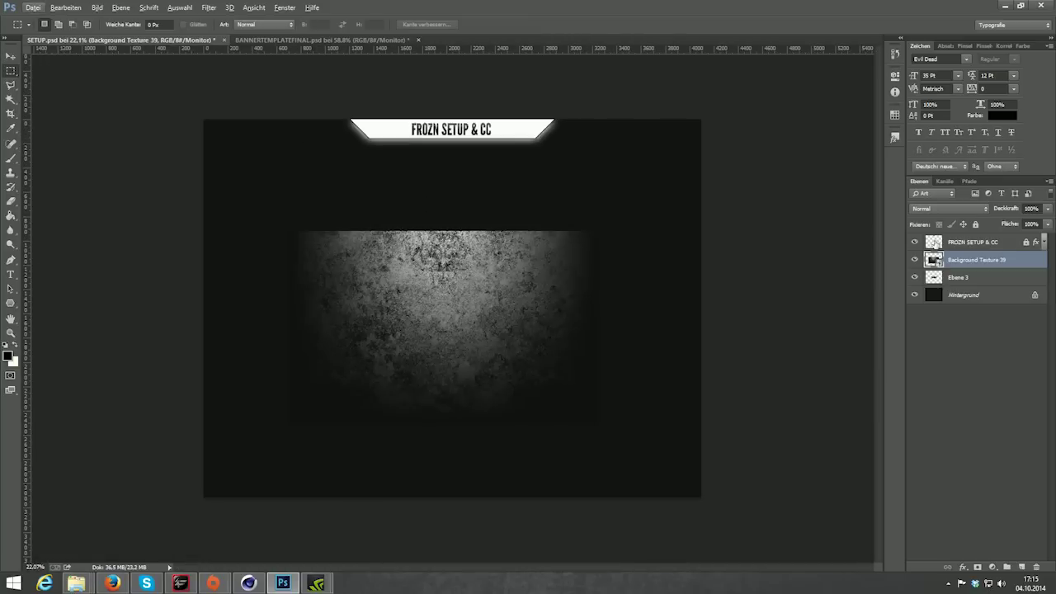
{"action": "right_click", "coordinate": [959, 260]}
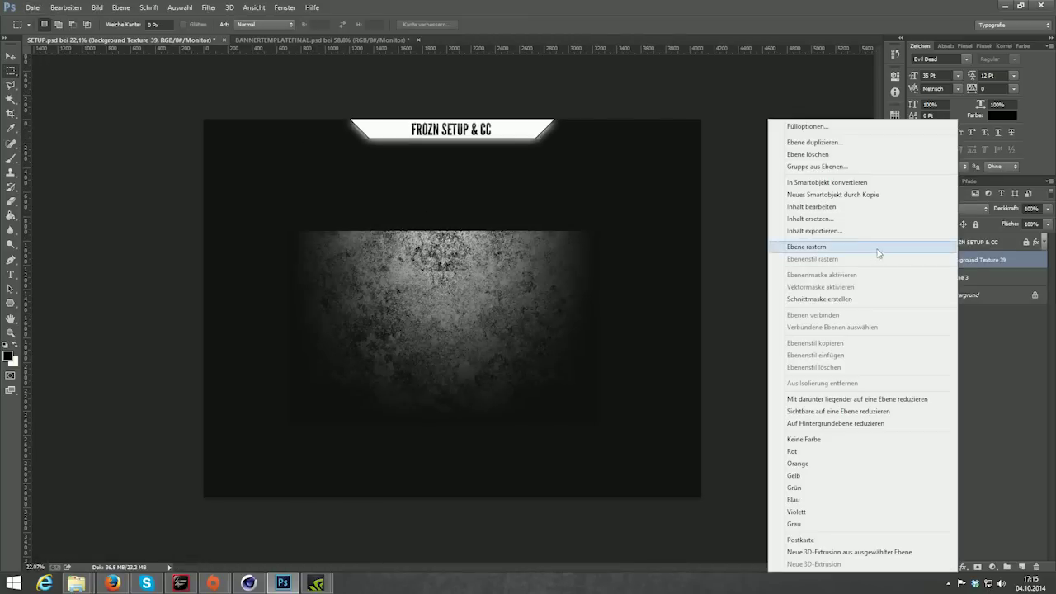
{"action": "left_click", "coordinate": [829, 302]}
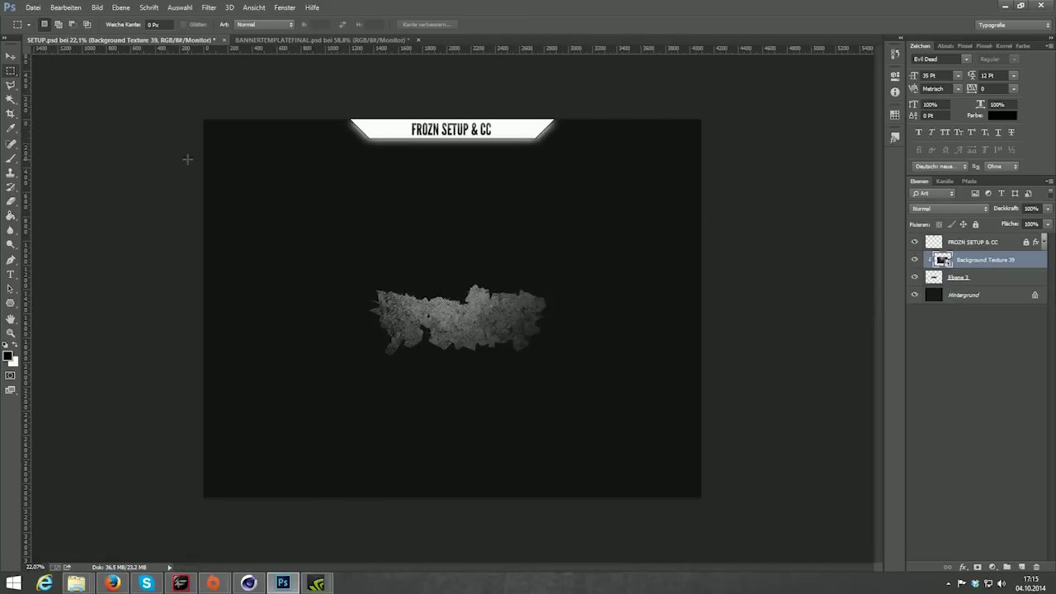
Step: Shift the clipped texture slightly down inside the logo and start a free transform
{"action": "left_click", "coordinate": [11, 55]}
{"action": "left_click_drag", "start_coordinate": [457, 337], "coordinate": [460, 353]}
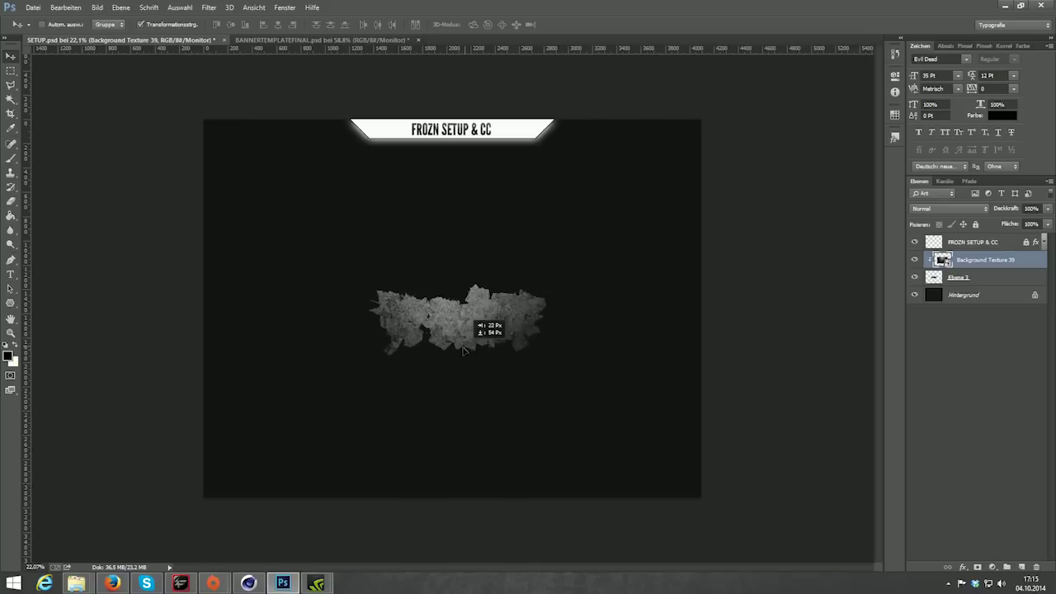
{"action": "key", "text": "ctrl+t"}
{"action": "scroll", "coordinate": [471, 346], "scroll_direction": "up", "scroll_amount": 3}
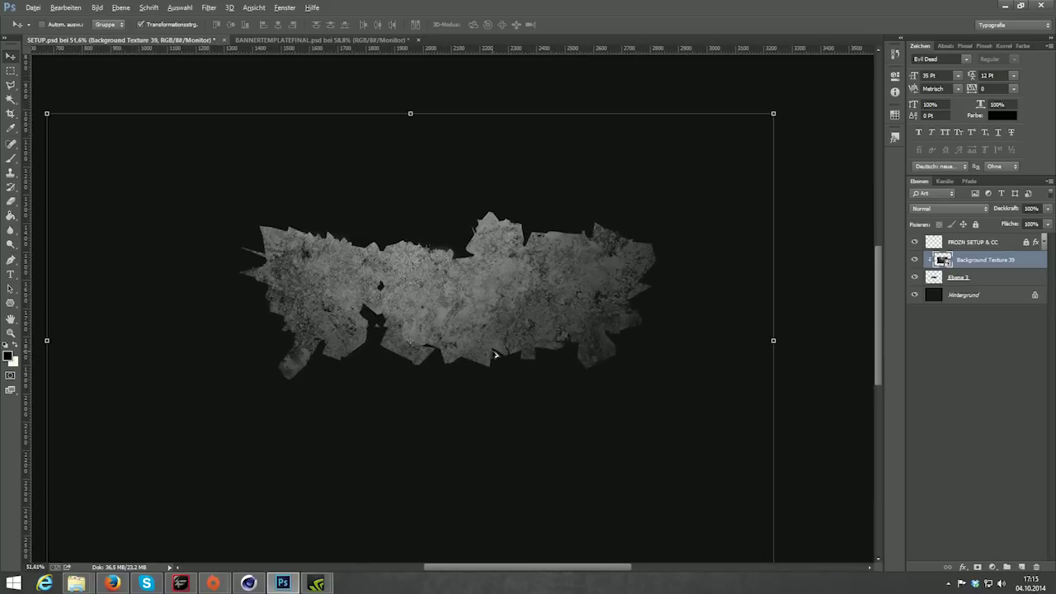
{"action": "scroll", "coordinate": [495, 355], "scroll_direction": "up", "scroll_amount": 2}
{"action": "scroll", "coordinate": [498, 351], "scroll_direction": "up", "scroll_amount": 2}
Step: Set the texture layer to Ineinanderkopieren (Overlay) blending and reposition it over the lettering
{"action": "scroll", "coordinate": [499, 347], "scroll_direction": "up", "scroll_amount": 2}
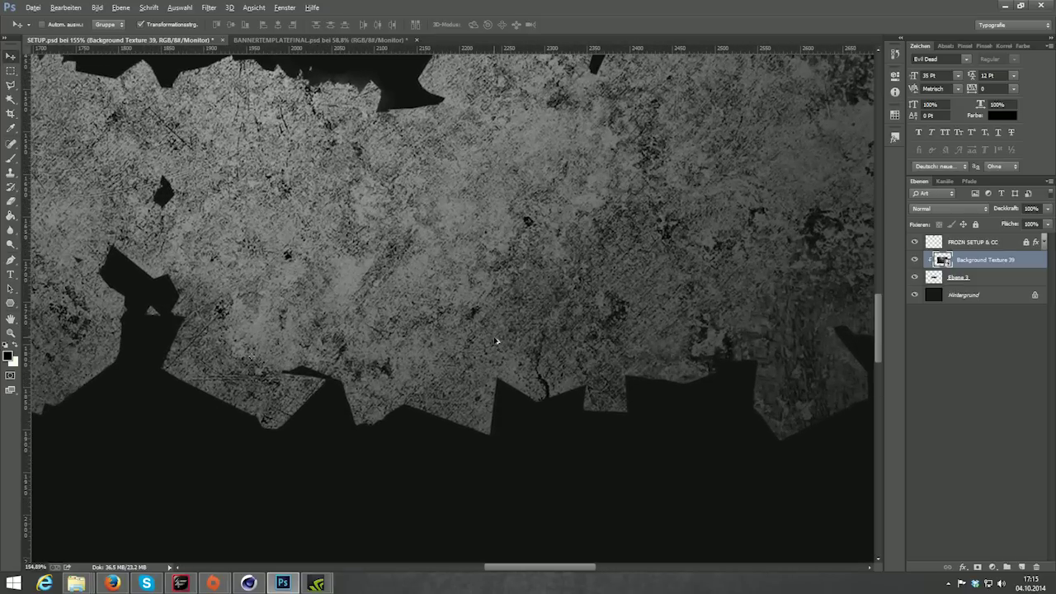
{"action": "scroll", "coordinate": [500, 343], "scroll_direction": "down", "scroll_amount": 1}
{"action": "left_click", "coordinate": [949, 208]}
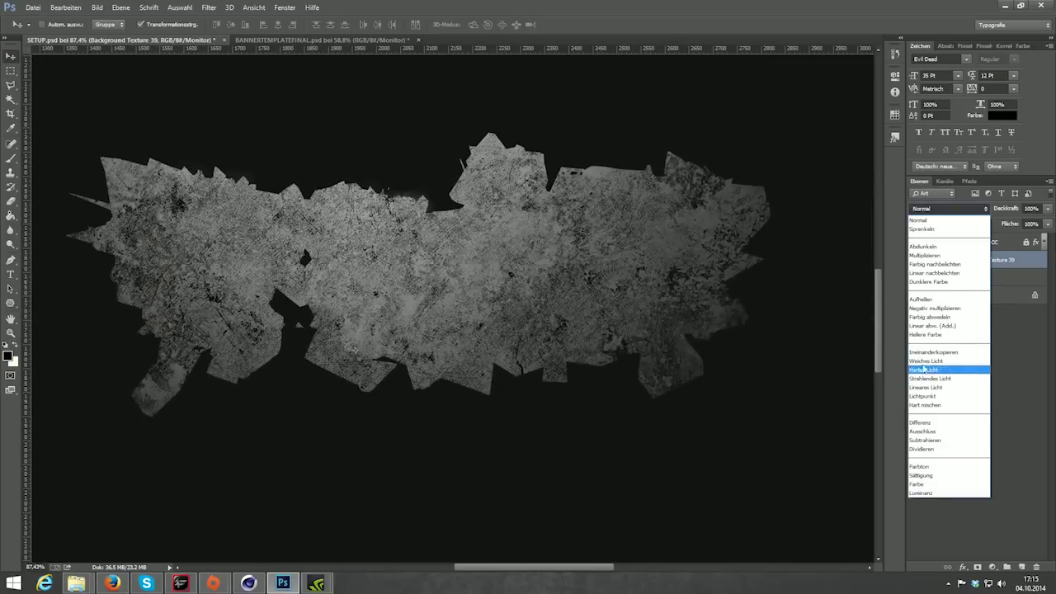
{"action": "left_click", "coordinate": [918, 355]}
{"action": "left_click_drag", "start_coordinate": [568, 313], "coordinate": [572, 307]}
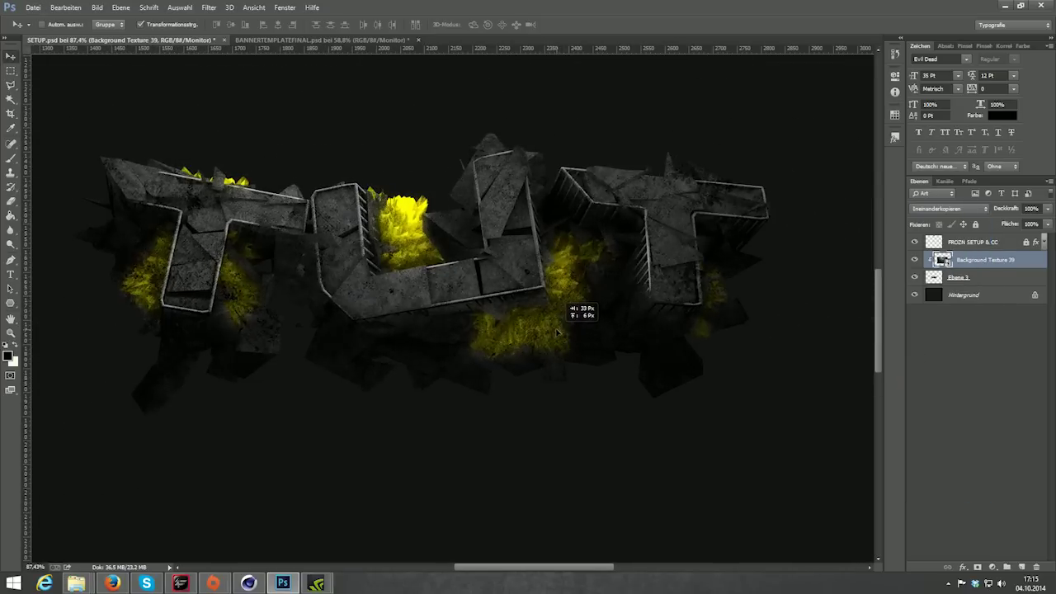
Step: Rasterize the texture and erase it off the crystals below the U with a 128 px eraser
{"action": "key", "text": "e"}
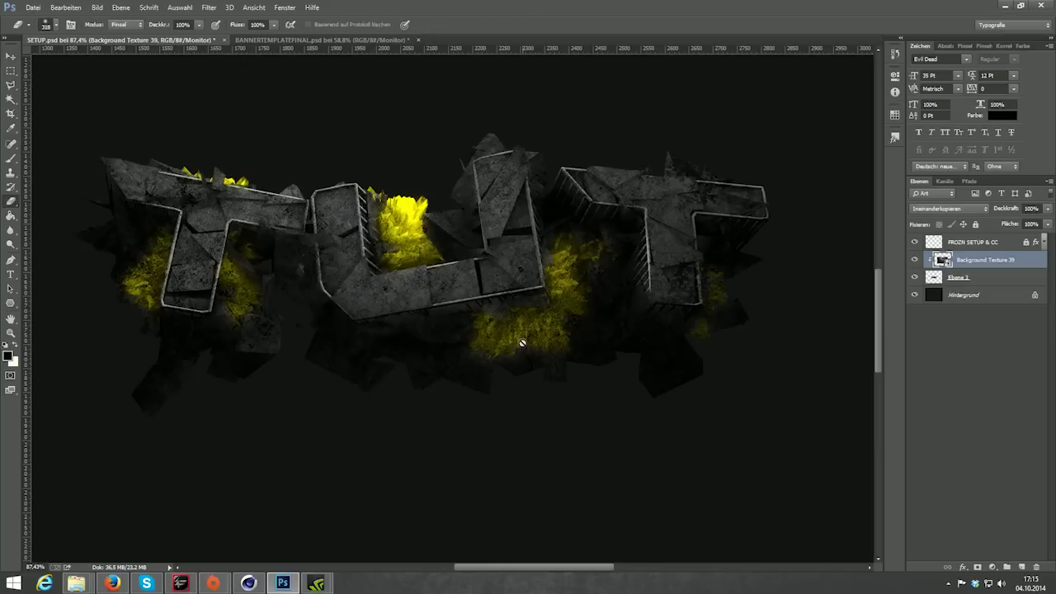
{"action": "left_click", "coordinate": [524, 344]}
{"action": "left_click", "coordinate": [487, 230]}
{"action": "scroll", "coordinate": [617, 294], "scroll_direction": "up", "scroll_amount": 2}
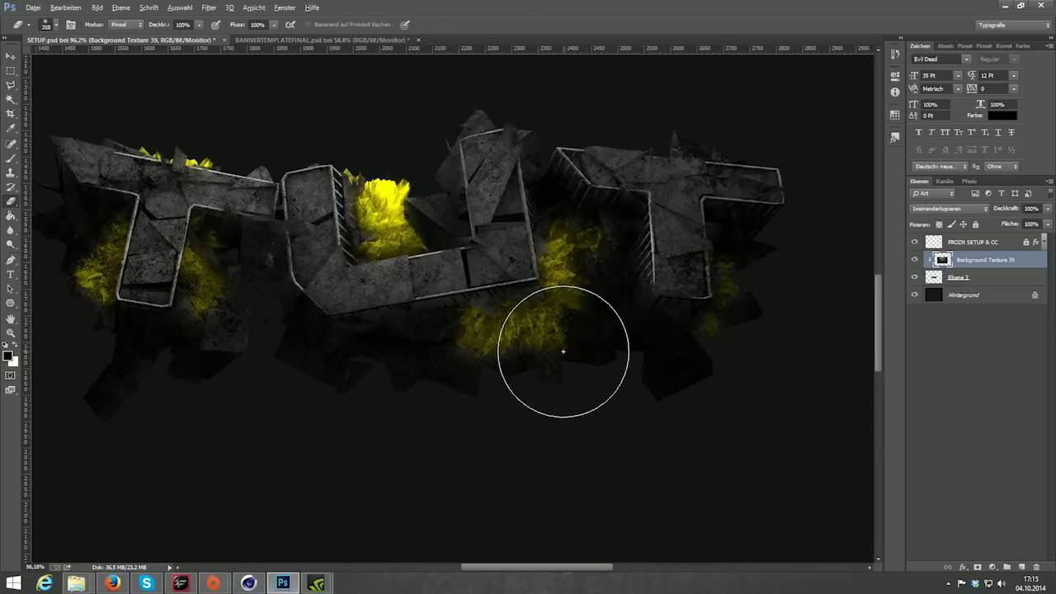
{"action": "left_click_drag", "start_coordinate": [563, 349], "coordinate": [503, 349]}
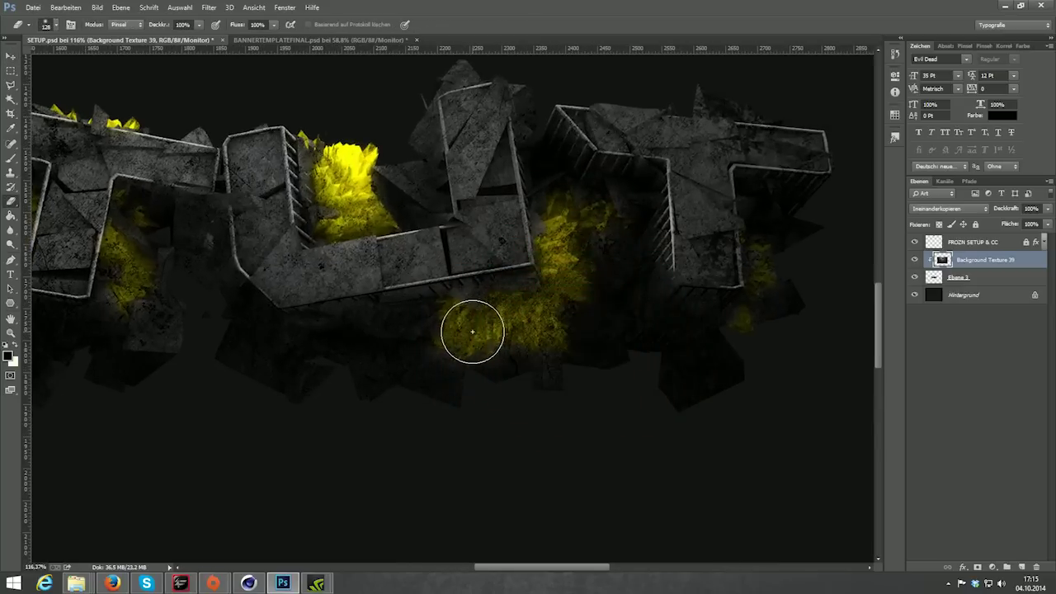
{"action": "mouse_move", "coordinate": [450, 326]}
{"action": "left_mouse_down"}
{"action": "mouse_move", "coordinate": [563, 288]}
{"action": "mouse_move", "coordinate": [569, 229]}
{"action": "mouse_move", "coordinate": [657, 290]}
{"action": "left_mouse_up"}
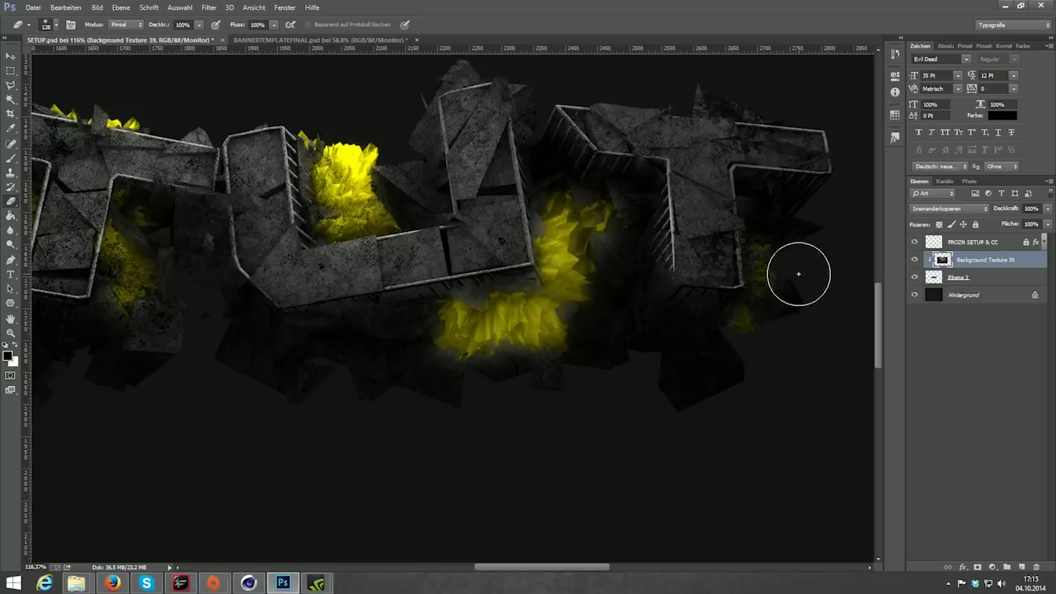
Step: With a 45 px eraser, uncover the crystals by the last T and beside the first T
{"action": "left_click_drag", "start_coordinate": [798, 279], "coordinate": [772, 281]}
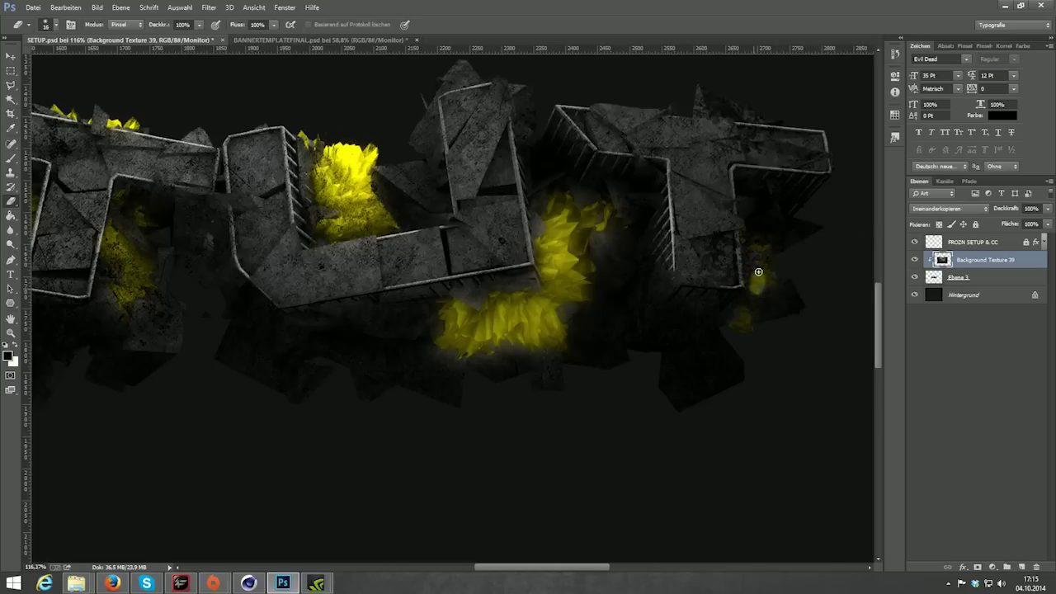
{"action": "mouse_move", "coordinate": [768, 283]}
{"action": "left_mouse_down"}
{"action": "mouse_move", "coordinate": [779, 284]}
{"action": "mouse_move", "coordinate": [751, 239]}
{"action": "left_mouse_up"}
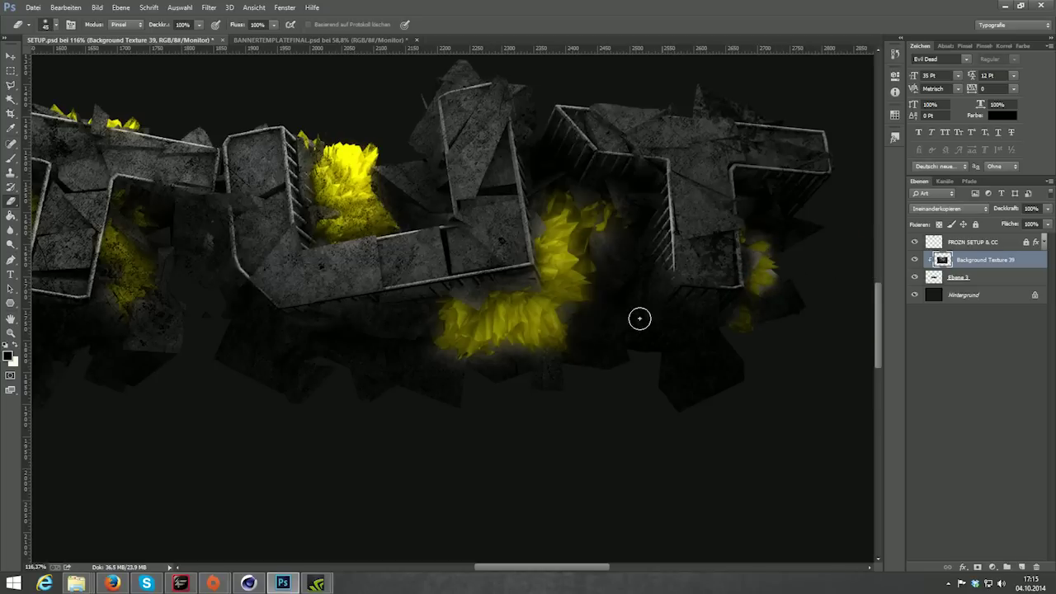
{"action": "scroll", "coordinate": [351, 210], "scroll_direction": "up", "scroll_amount": 2}
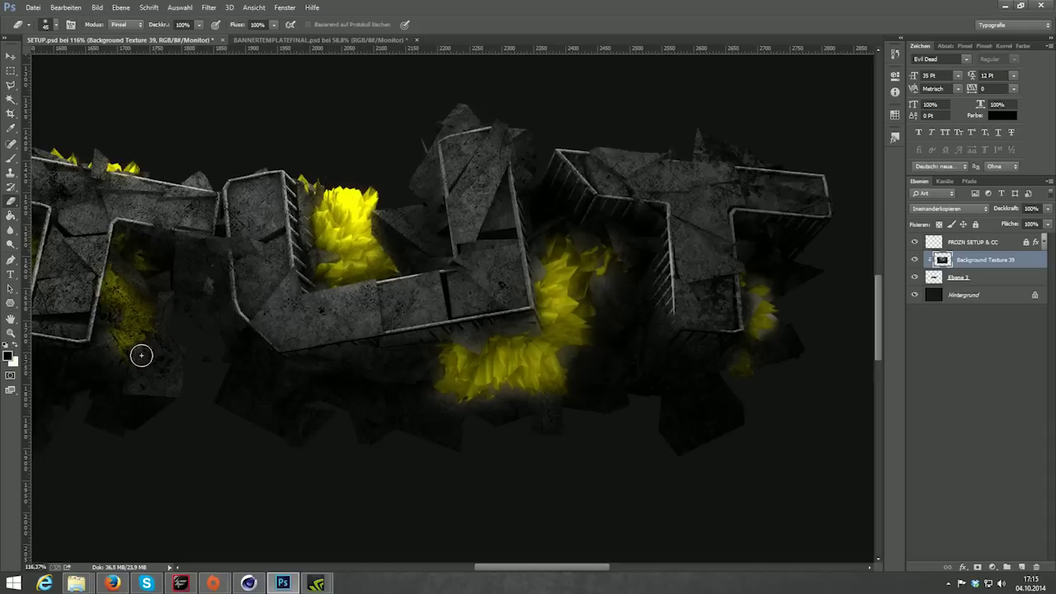
{"action": "scroll", "coordinate": [141, 354], "scroll_direction": "up", "scroll_amount": 3}
{"action": "scroll", "coordinate": [123, 359], "scroll_direction": "up", "scroll_amount": 2}
{"action": "mouse_move", "coordinate": [123, 337]}
{"action": "left_mouse_down"}
{"action": "mouse_move", "coordinate": [146, 280]}
{"action": "mouse_move", "coordinate": [94, 208]}
{"action": "mouse_move", "coordinate": [137, 160]}
{"action": "mouse_move", "coordinate": [182, 140]}
{"action": "left_mouse_up"}
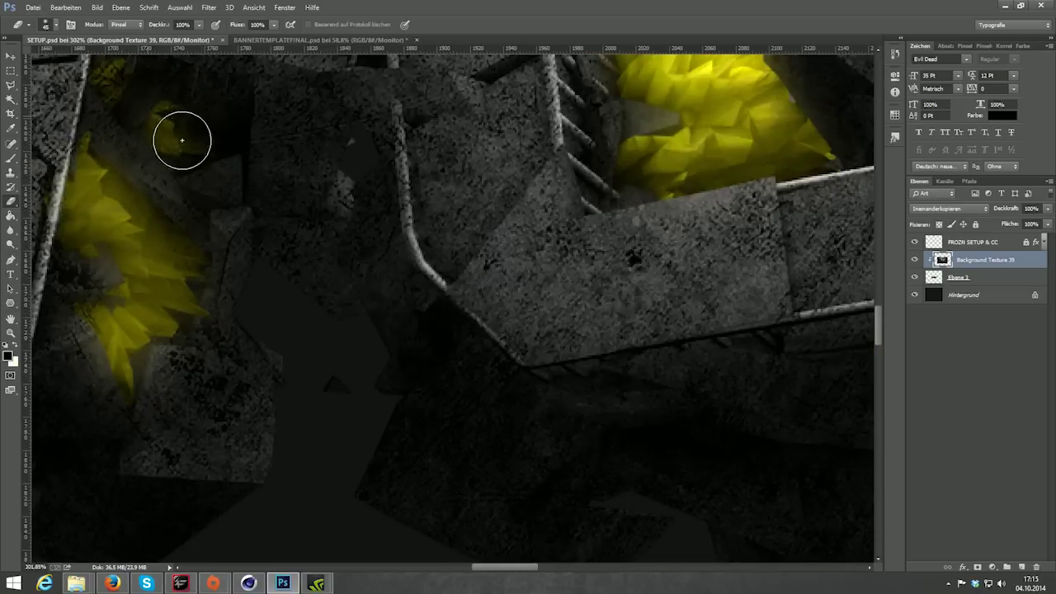
{"action": "scroll", "coordinate": [182, 140], "scroll_direction": "down", "scroll_amount": 3}
{"action": "scroll", "coordinate": [307, 366], "scroll_direction": "down", "scroll_amount": 2}
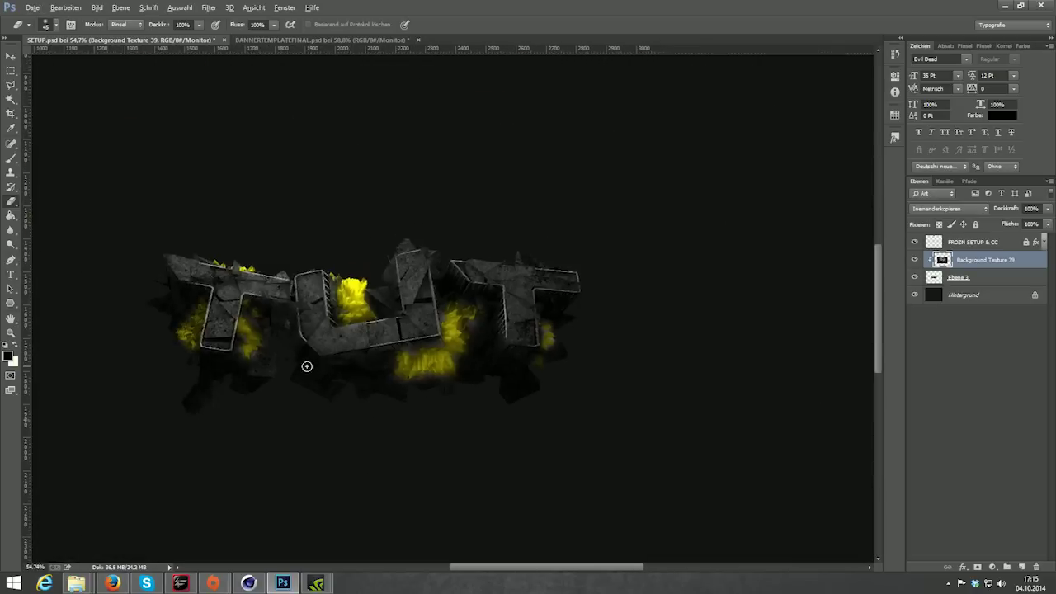
{"action": "scroll", "coordinate": [290, 313], "scroll_direction": "up", "scroll_amount": 2}
{"action": "scroll", "coordinate": [604, 302], "scroll_direction": "up", "scroll_amount": 1}
{"action": "scroll", "coordinate": [385, 295], "scroll_direction": "up", "scroll_amount": 2}
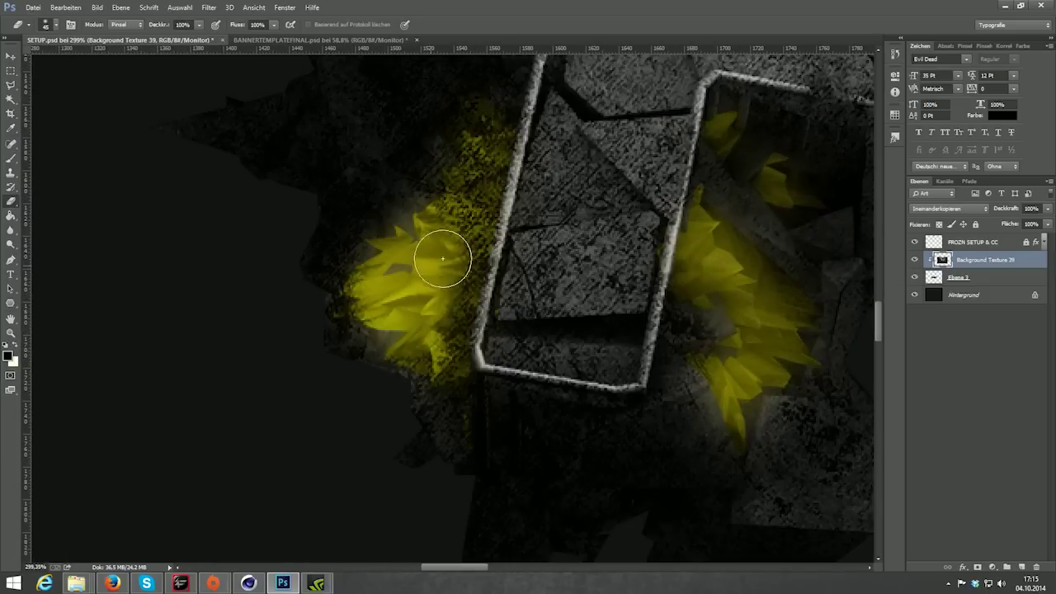
Step: Erase the texture from crystals along the first T's stem and under the last T
{"action": "mouse_move", "coordinate": [443, 259]}
{"action": "left_mouse_down"}
{"action": "mouse_move", "coordinate": [429, 302]}
{"action": "mouse_move", "coordinate": [479, 111]}
{"action": "mouse_move", "coordinate": [454, 253]}
{"action": "left_mouse_up"}
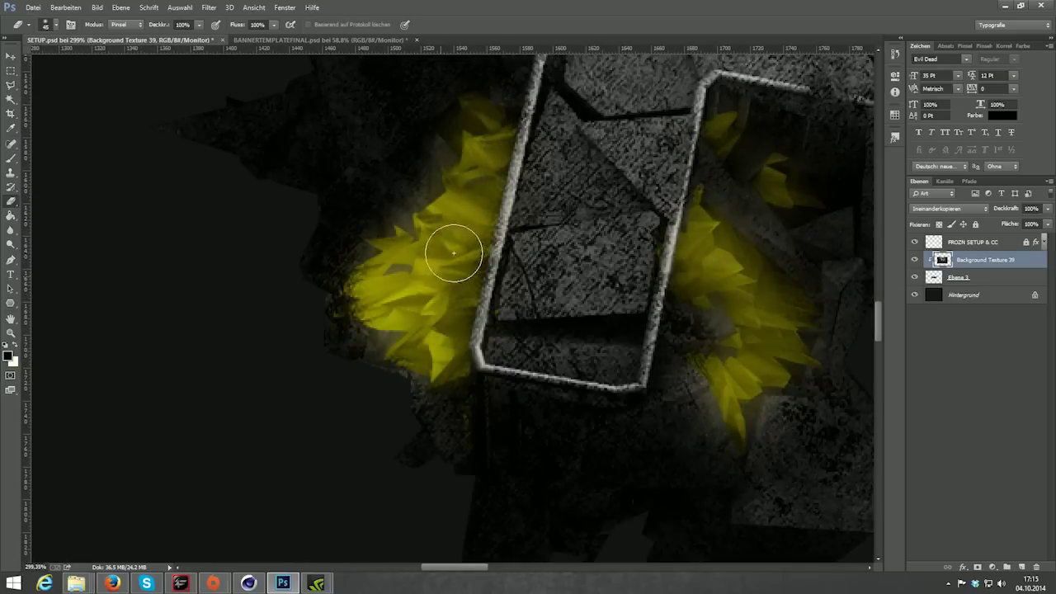
{"action": "scroll", "coordinate": [701, 319], "scroll_direction": "down", "scroll_amount": 1}
{"action": "scroll", "coordinate": [693, 236], "scroll_direction": "down", "scroll_amount": 1}
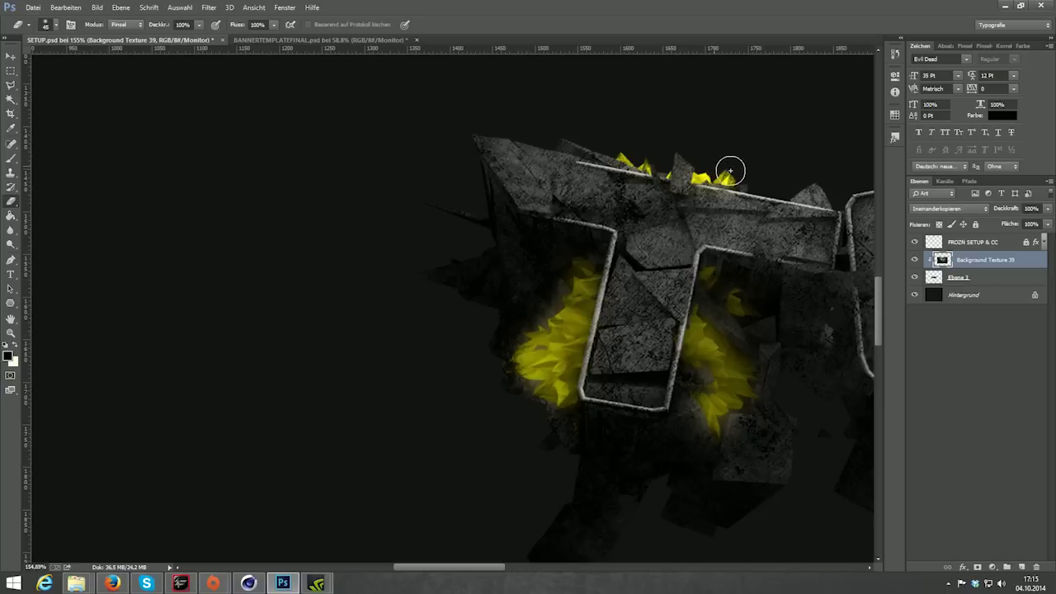
{"action": "scroll", "coordinate": [778, 386], "scroll_direction": "down", "scroll_amount": 2}
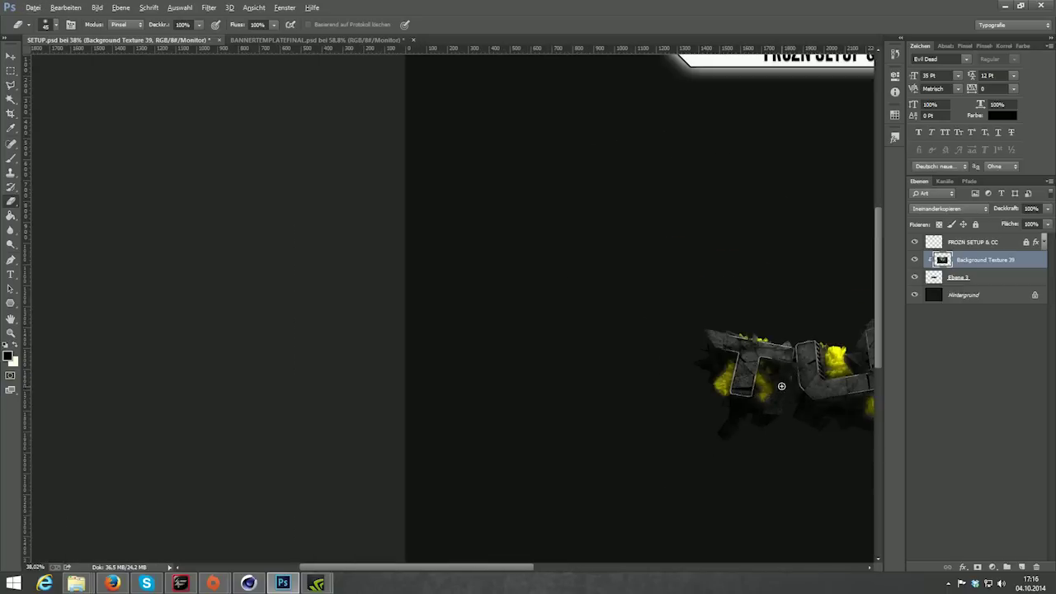
{"action": "scroll", "coordinate": [771, 366], "scroll_direction": "down", "scroll_amount": 2}
{"action": "scroll", "coordinate": [743, 363], "scroll_direction": "up", "scroll_amount": 3}
{"action": "scroll", "coordinate": [605, 334], "scroll_direction": "up", "scroll_amount": 1}
{"action": "scroll", "coordinate": [605, 334], "scroll_direction": "up", "scroll_amount": 2}
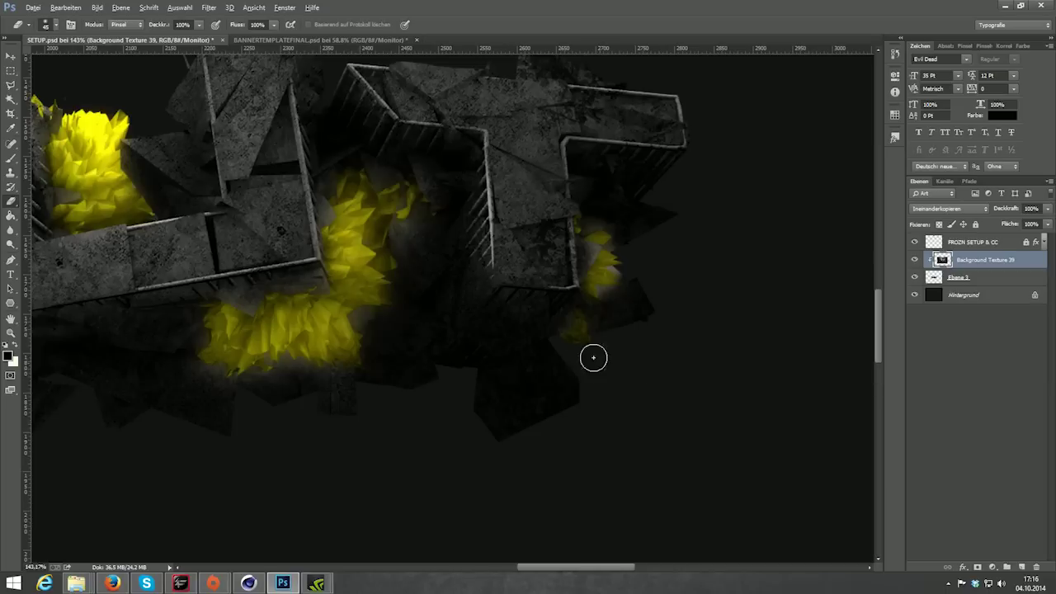
{"action": "left_click_drag", "start_coordinate": [591, 356], "coordinate": [583, 321]}
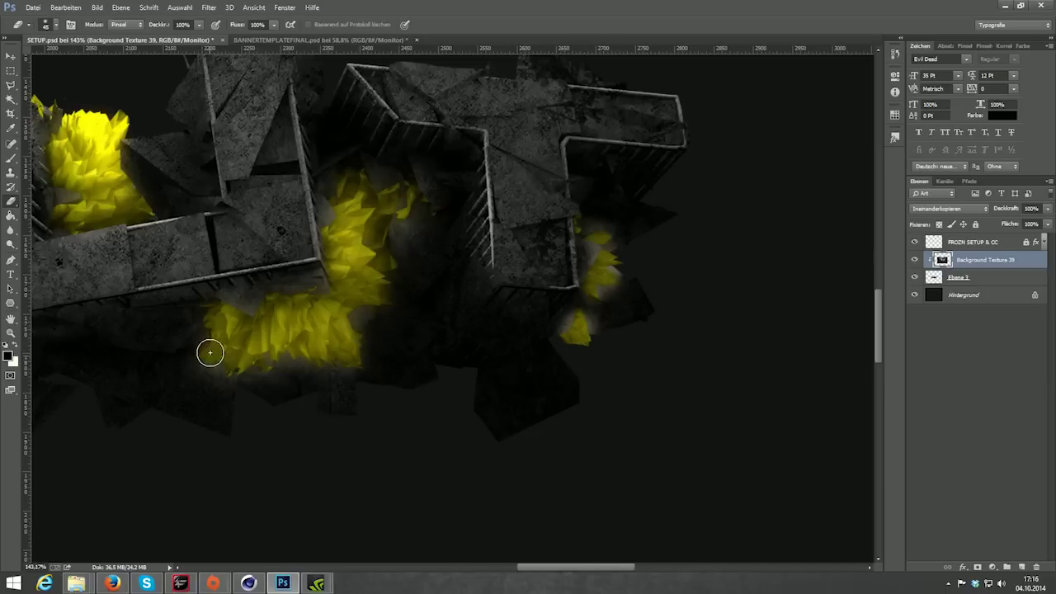
{"action": "scroll", "coordinate": [211, 353], "scroll_direction": "down", "scroll_amount": 3}
{"action": "scroll", "coordinate": [377, 393], "scroll_direction": "down", "scroll_amount": 2}
{"action": "scroll", "coordinate": [498, 358], "scroll_direction": "up", "scroll_amount": 2}
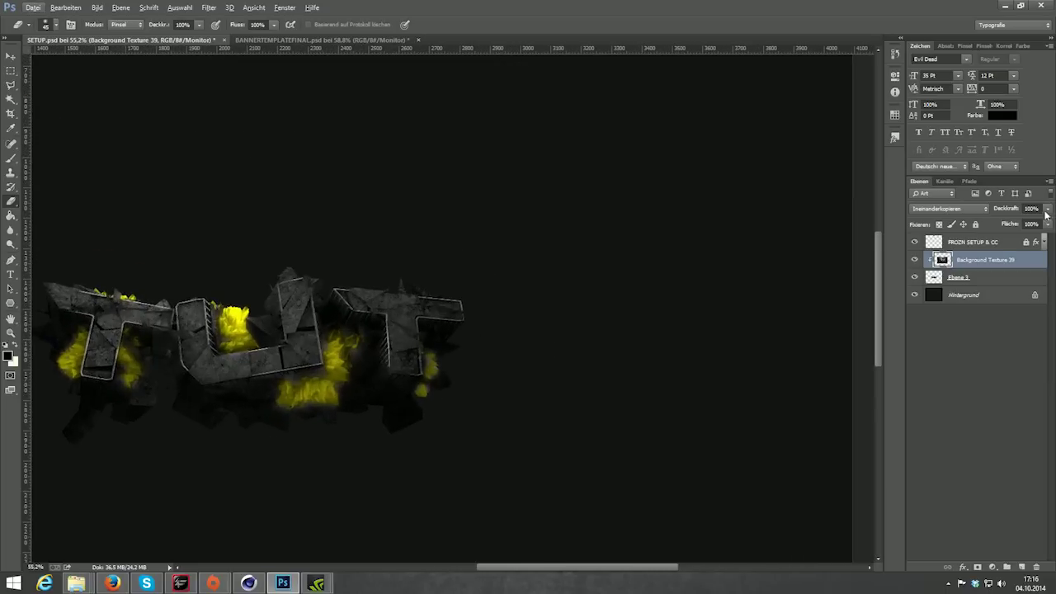
Step: Lower the texture layer's opacity to 49% and toggle its visibility to compare
{"action": "left_click_drag", "start_coordinate": [1047, 211], "coordinate": [1025, 223]}
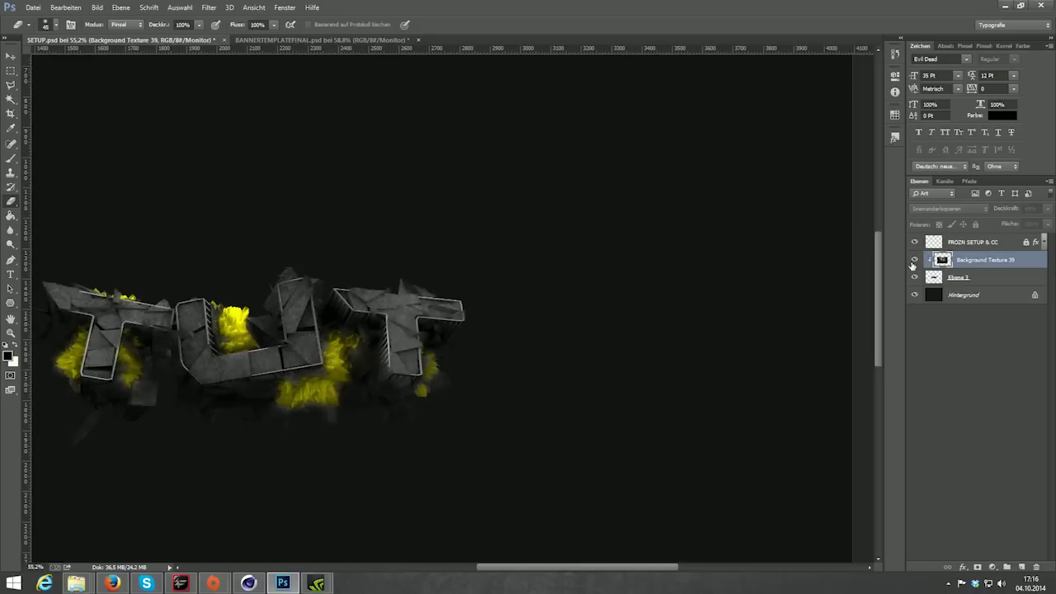
{"action": "scroll", "coordinate": [427, 337], "scroll_direction": "up", "scroll_amount": 2}
{"action": "scroll", "coordinate": [426, 337], "scroll_direction": "up", "scroll_amount": 5}
{"action": "left_click", "coordinate": [915, 260]}
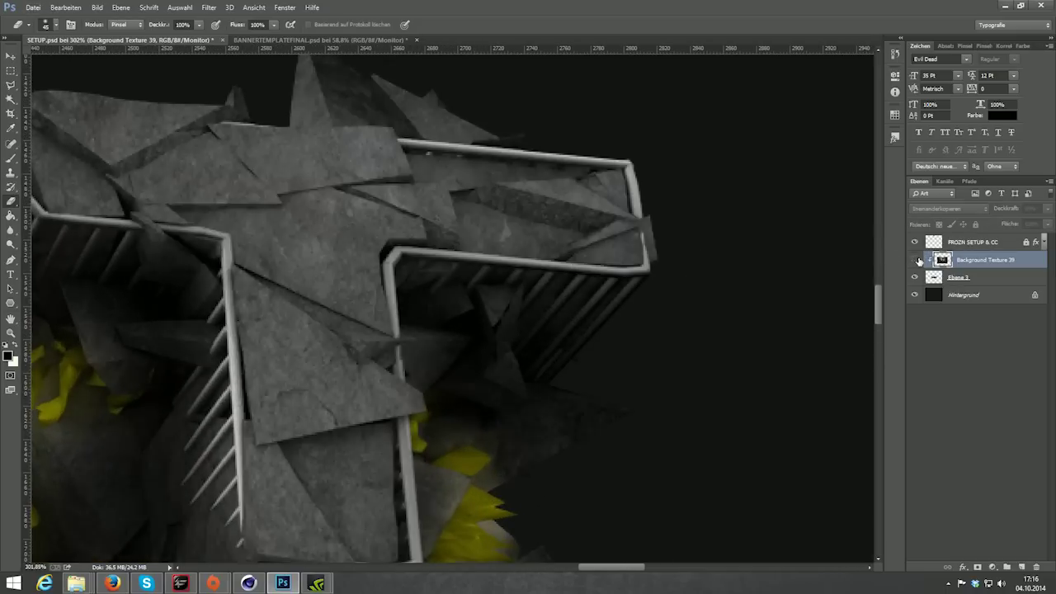
{"action": "left_click", "coordinate": [916, 260]}
{"action": "scroll", "coordinate": [553, 275], "scroll_direction": "down", "scroll_amount": 5}
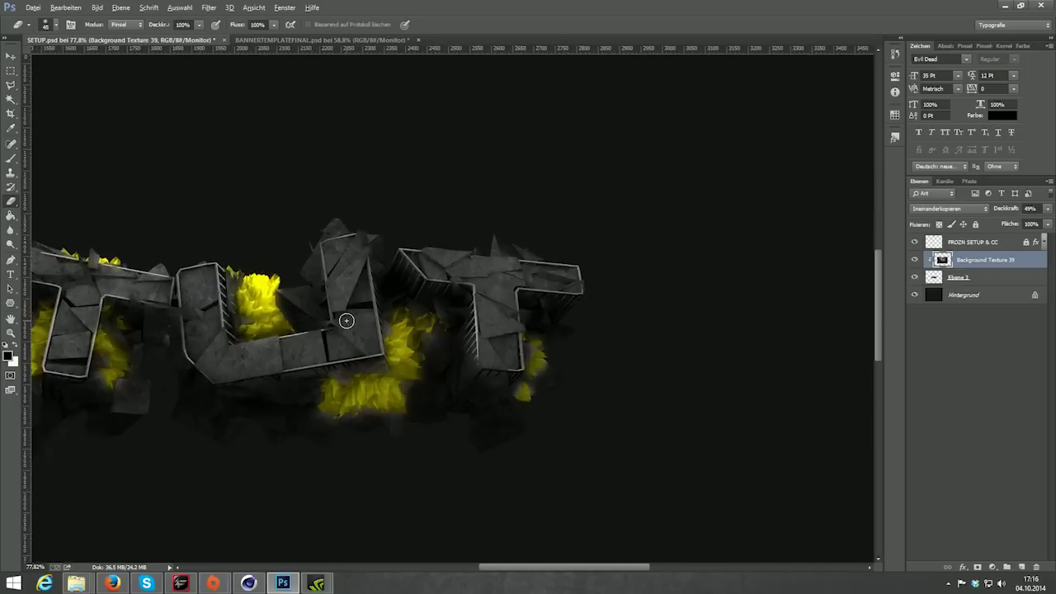
{"action": "scroll", "coordinate": [346, 318], "scroll_direction": "up", "scroll_amount": 2}
{"action": "scroll", "coordinate": [243, 336], "scroll_direction": "down", "scroll_amount": 2}
{"action": "scroll", "coordinate": [353, 344], "scroll_direction": "down", "scroll_amount": 2}
{"action": "scroll", "coordinate": [354, 344], "scroll_direction": "up", "scroll_amount": 1}
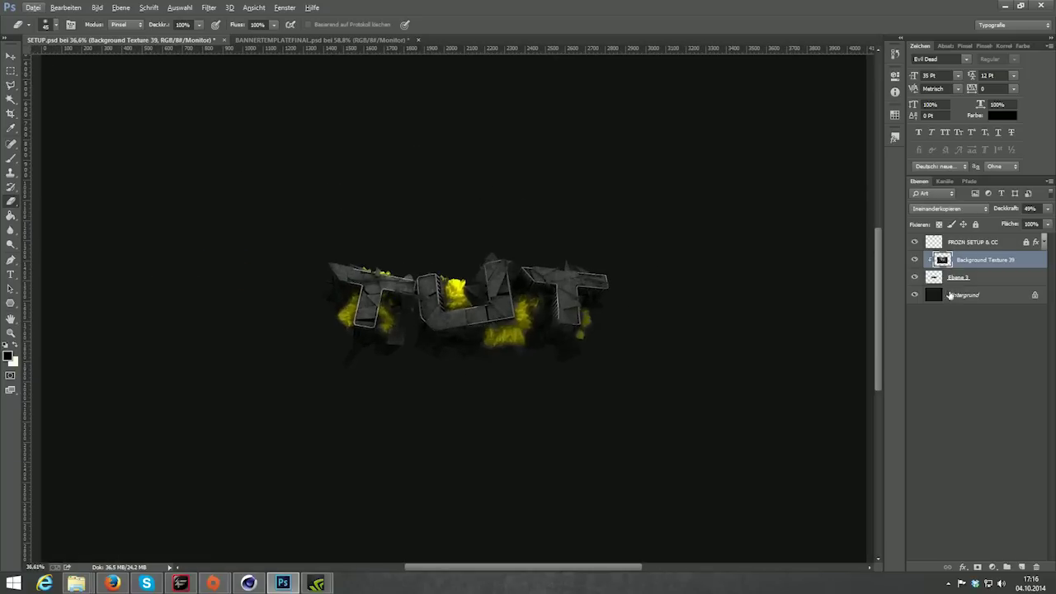
Step: Merge the lettering and texture layers into one Background Texture 39 layer
{"action": "left_click", "coordinate": [960, 278], "text": "shift"}
{"action": "key", "text": "ctrl+e"}
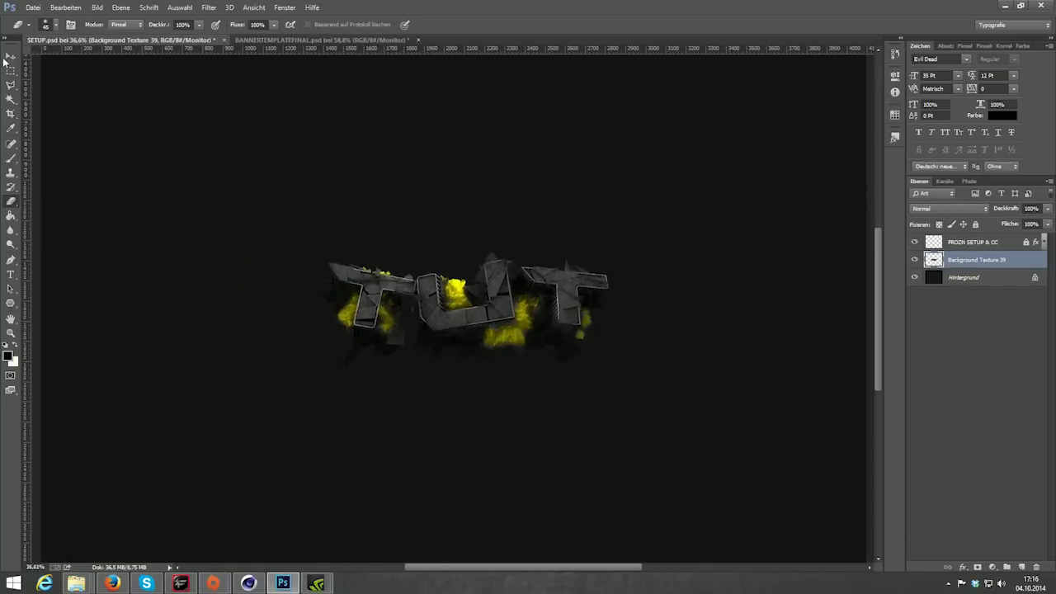
{"action": "scroll", "coordinate": [518, 268], "scroll_direction": "down", "scroll_amount": 2}
{"action": "scroll", "coordinate": [497, 431], "scroll_direction": "up", "scroll_amount": 3}
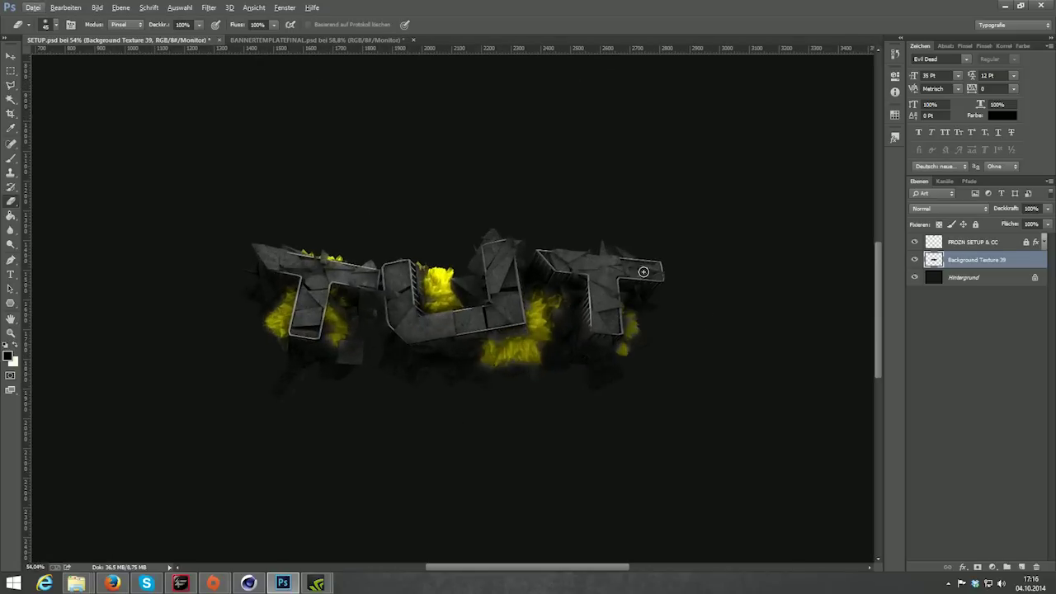
{"action": "left_click", "coordinate": [12, 56]}
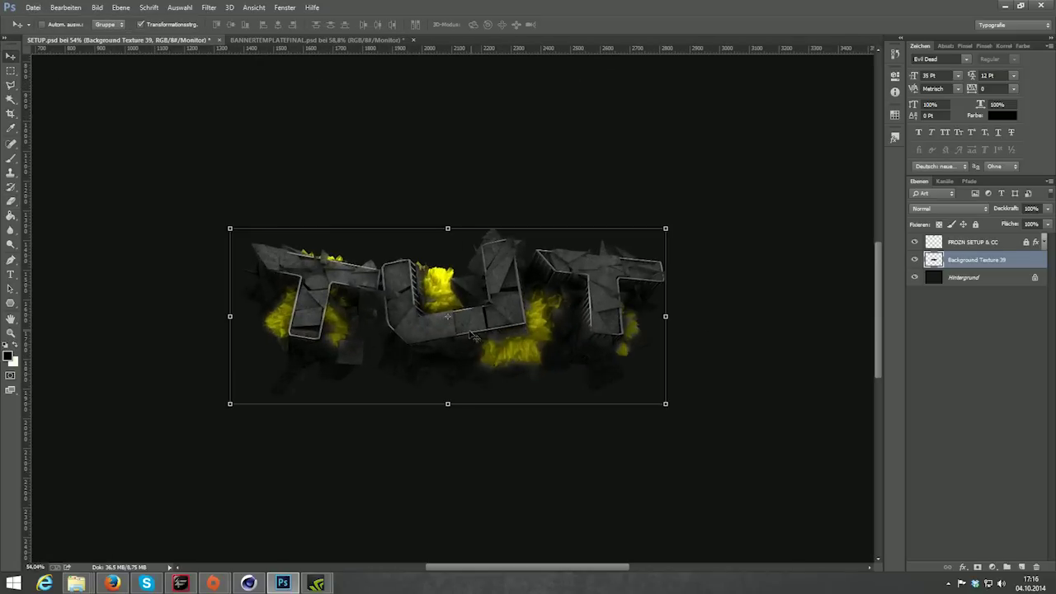
Step: Drag the merged lettering into the BANNERTEMPLATEFINAL document and scale it down to fit the band
{"action": "left_click_drag", "start_coordinate": [410, 315], "coordinate": [285, 41]}
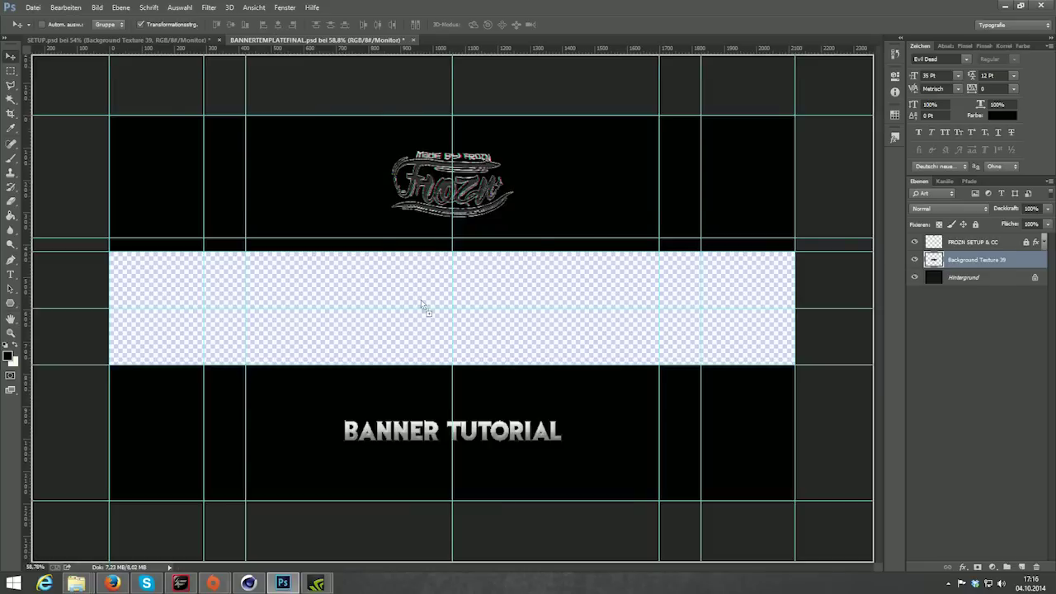
{"action": "left_click_drag", "start_coordinate": [280, 36], "coordinate": [499, 348]}
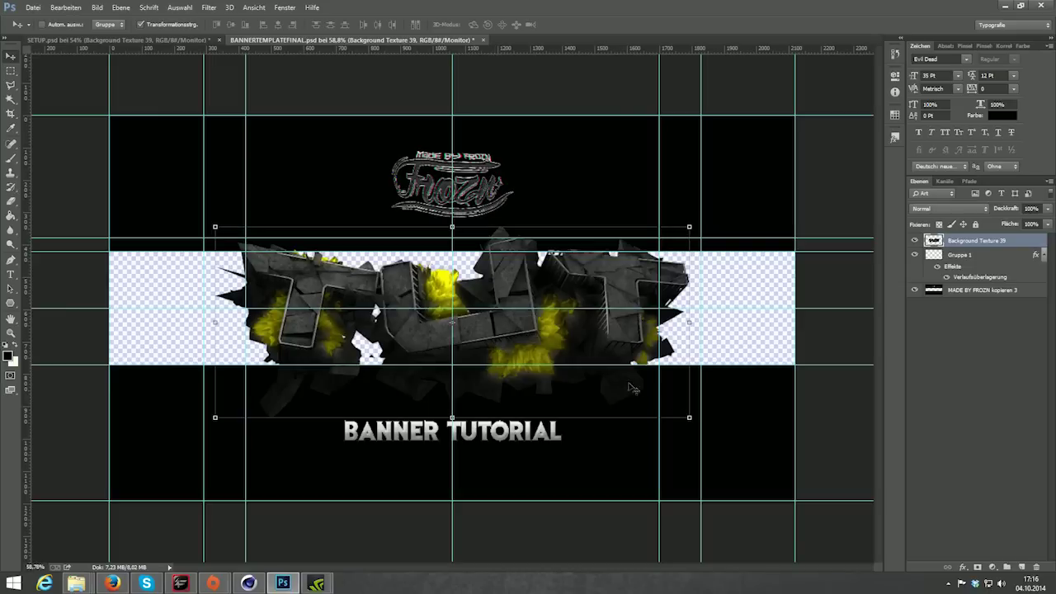
{"action": "left_click", "coordinate": [691, 418]}
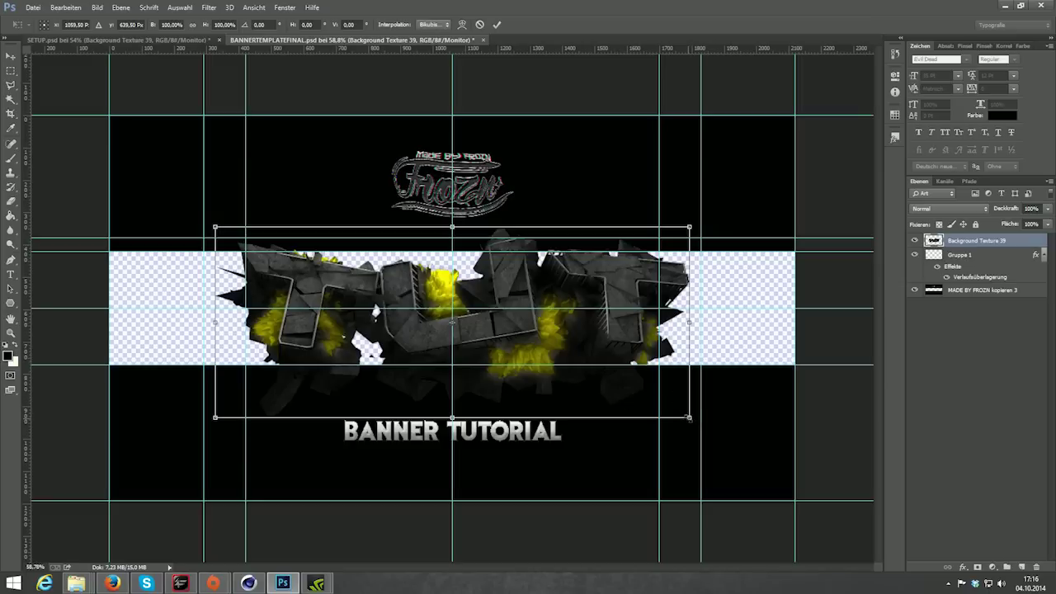
{"action": "left_click_drag", "start_coordinate": [689, 418], "coordinate": [673, 408]}
{"action": "left_click_drag", "start_coordinate": [661, 398], "coordinate": [643, 396]}
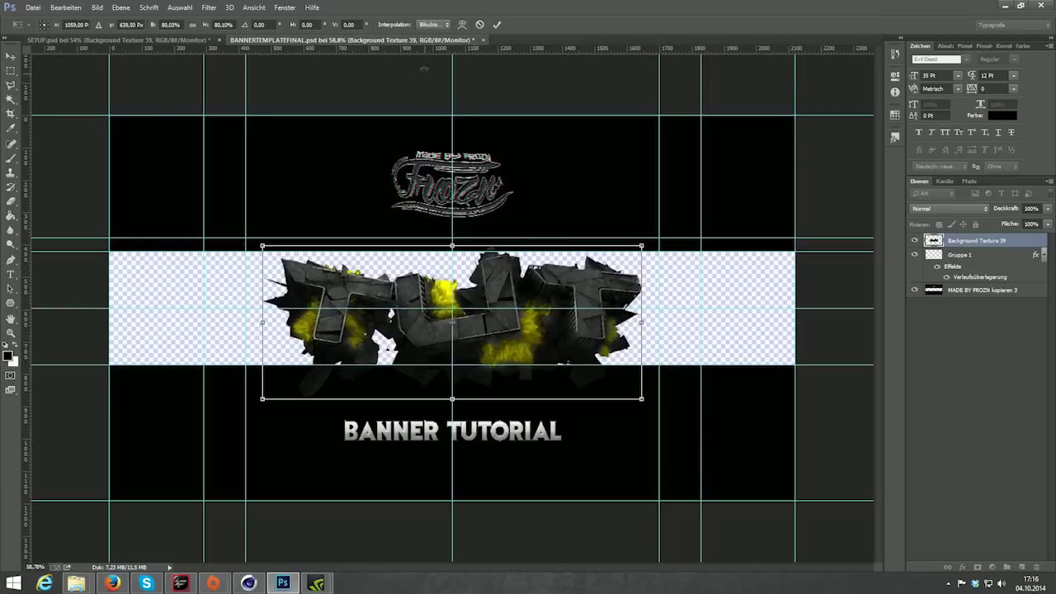
{"action": "left_click", "coordinate": [496, 25]}
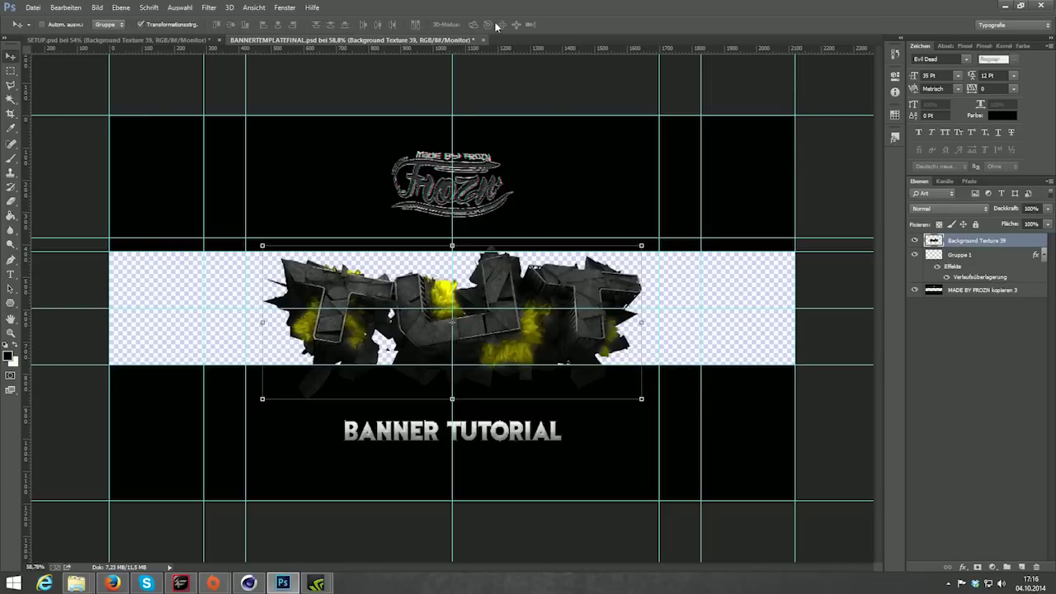
Step: Rotate the lettering slightly and move Background Texture 39 to the bottom of the layer stack
{"action": "scroll", "coordinate": [515, 298], "scroll_direction": "up", "scroll_amount": 5}
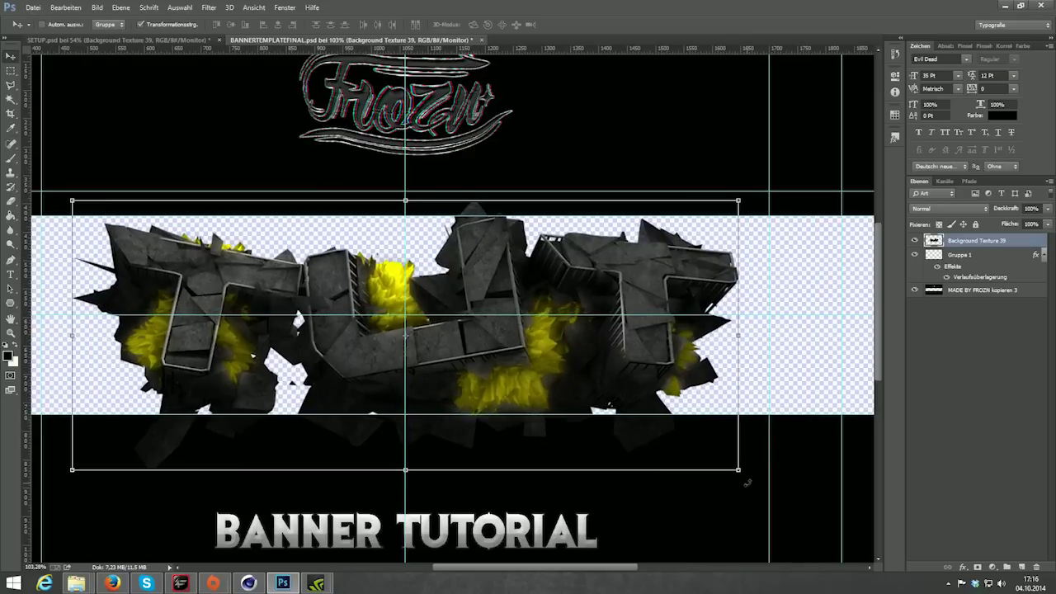
{"action": "left_click_drag", "start_coordinate": [746, 483], "coordinate": [748, 487]}
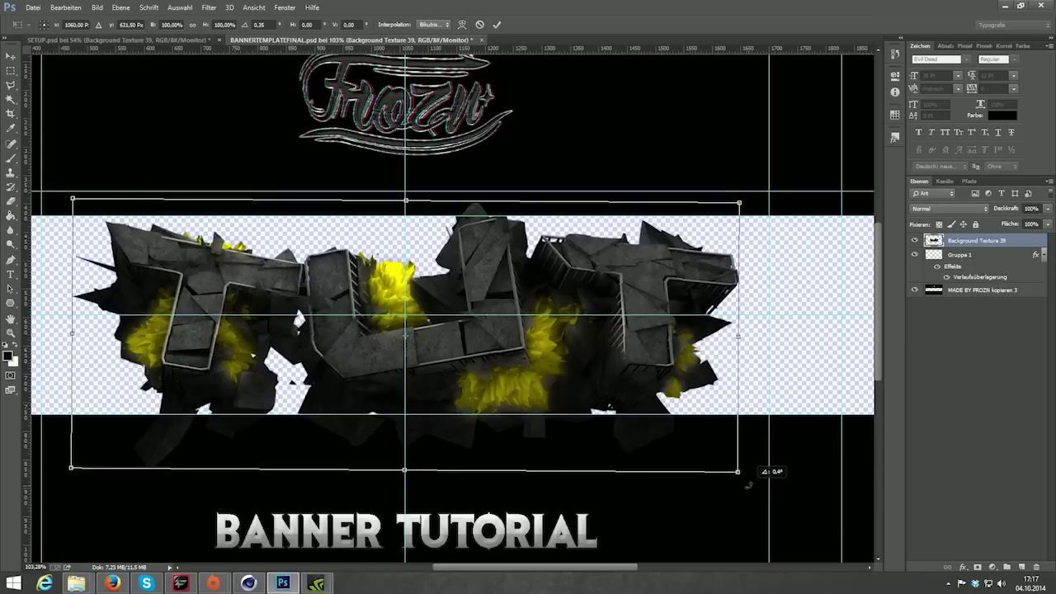
{"action": "left_click", "coordinate": [496, 24]}
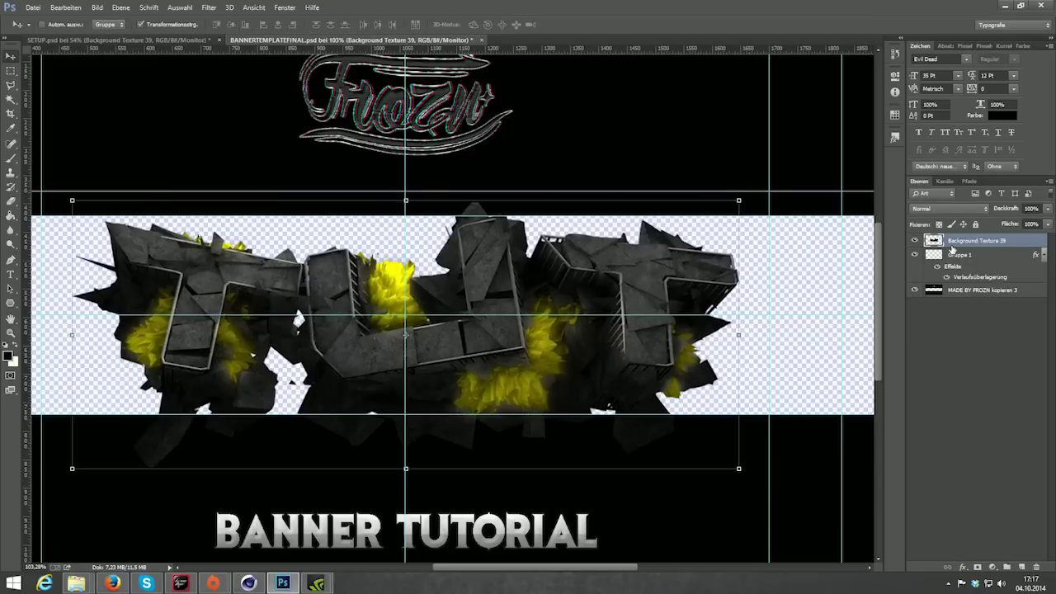
{"action": "left_click_drag", "start_coordinate": [958, 247], "coordinate": [970, 334]}
{"action": "left_click", "coordinate": [960, 371]}
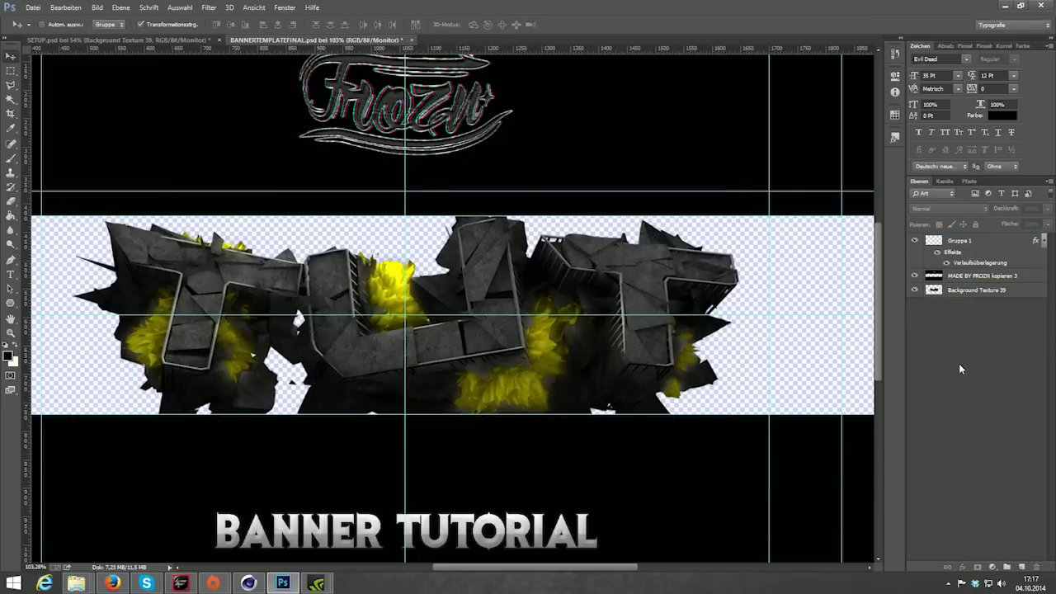
Step: Hide the guides and fit the whole banner in the window
{"action": "key", "text": "ctrl+h"}
{"action": "key", "text": "ctrl+0"}
{"action": "scroll", "coordinate": [670, 275], "scroll_direction": "down", "scroll_amount": 5}
{"action": "scroll", "coordinate": [557, 248], "scroll_direction": "up", "scroll_amount": 1}
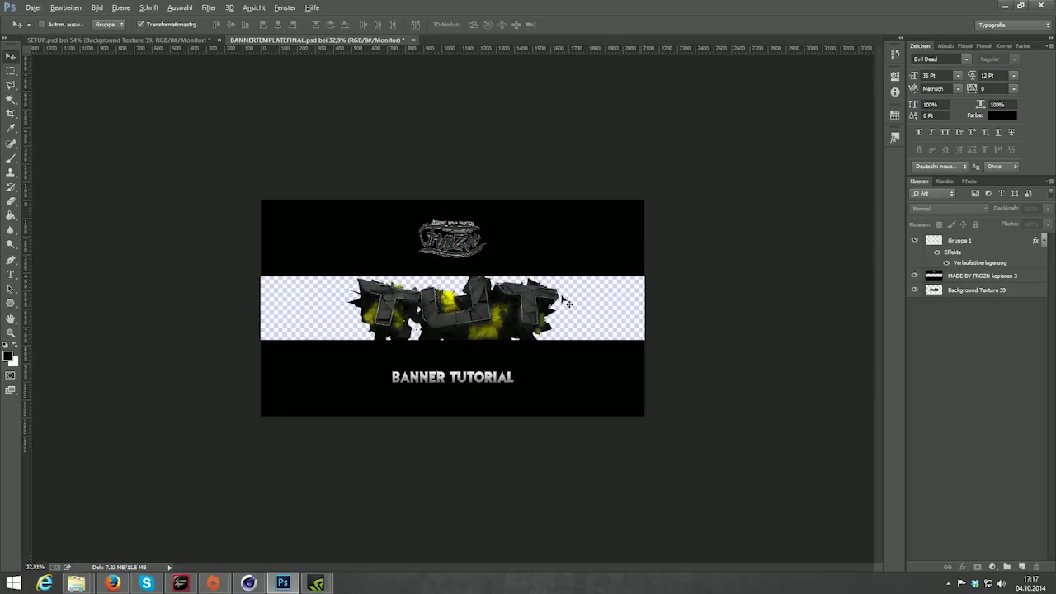
{"action": "scroll", "coordinate": [495, 264], "scroll_direction": "up", "scroll_amount": 1}
{"action": "scroll", "coordinate": [513, 277], "scroll_direction": "up", "scroll_amount": 2}
{"action": "scroll", "coordinate": [496, 330], "scroll_direction": "up", "scroll_amount": 2}
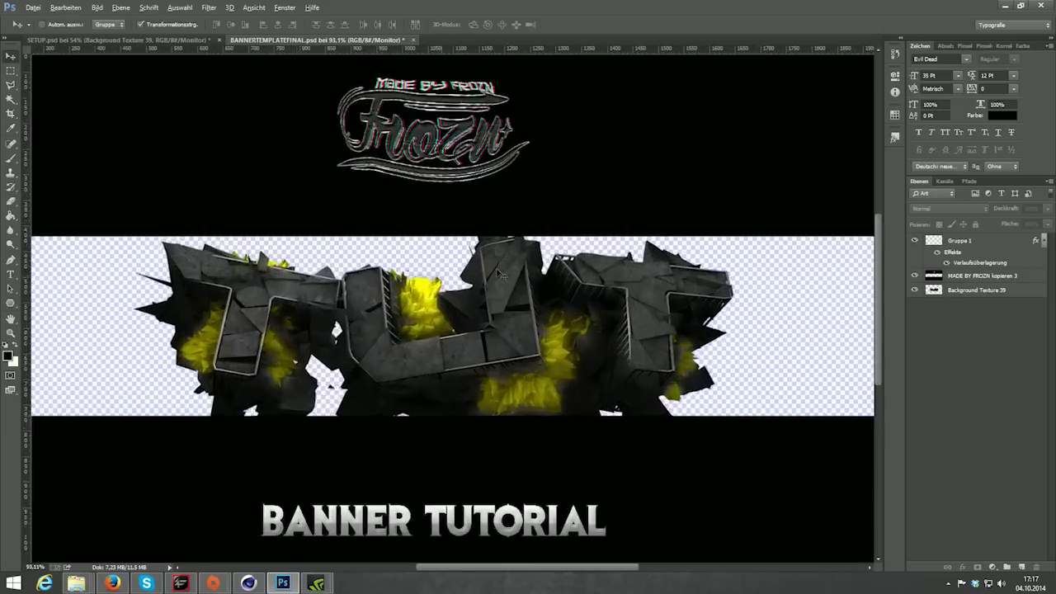
{"action": "scroll", "coordinate": [391, 421], "scroll_direction": "down", "scroll_amount": 2}
{"action": "scroll", "coordinate": [390, 421], "scroll_direction": "down", "scroll_amount": 1}
{"action": "scroll", "coordinate": [495, 396], "scroll_direction": "up", "scroll_amount": 2}
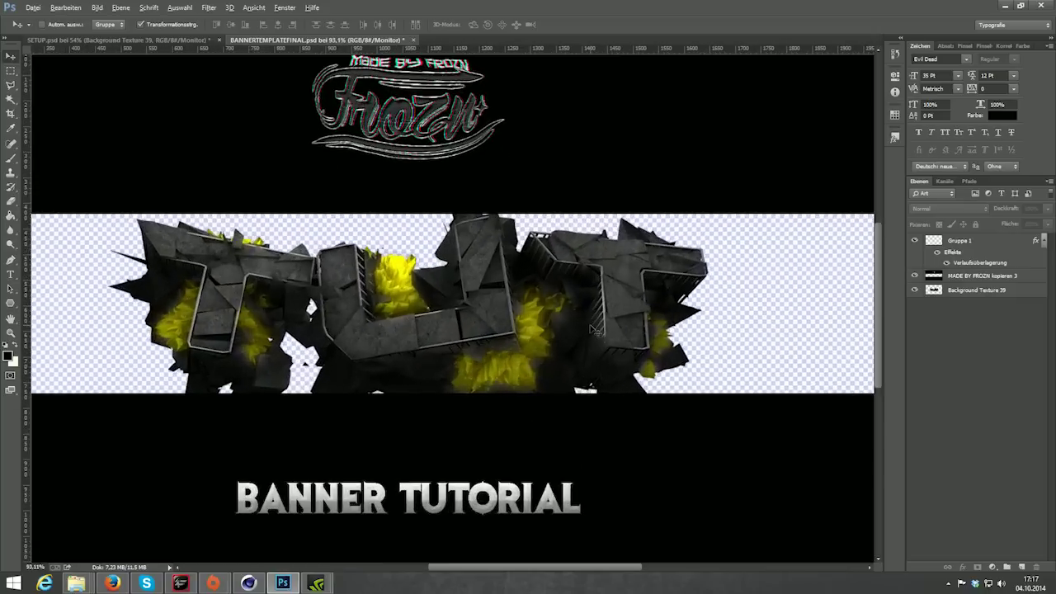
{"action": "scroll", "coordinate": [627, 380], "scroll_direction": "up", "scroll_amount": 2}
{"action": "key", "text": "alt"}
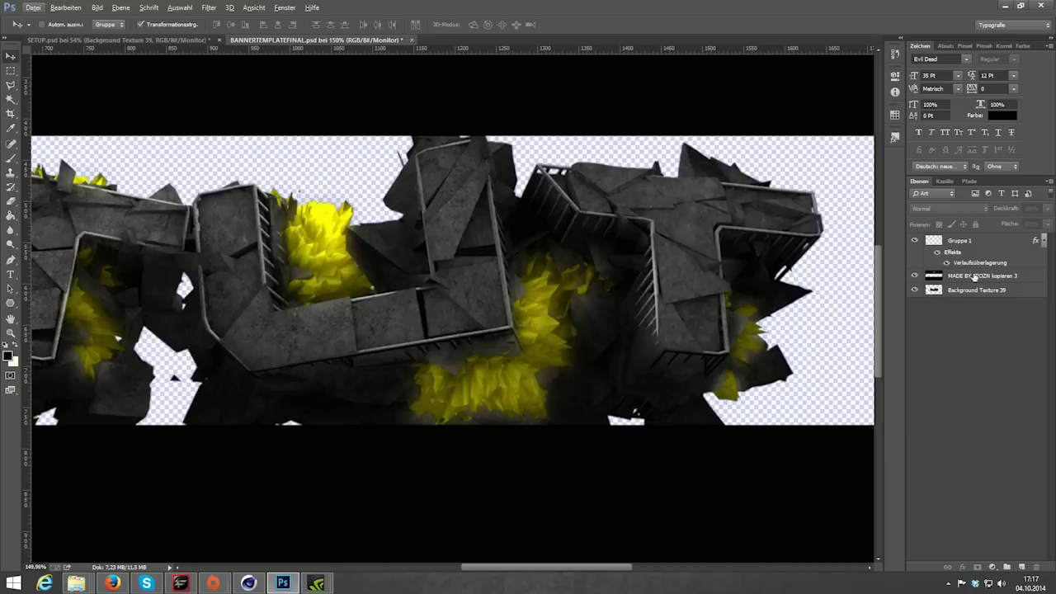
Step: Merge MADE BY FROZN kopieren 3 and Gruppe 1 into a single Gruppe 1 layer
{"action": "left_click", "coordinate": [977, 275]}
{"action": "left_click", "coordinate": [970, 240], "text": "shift"}
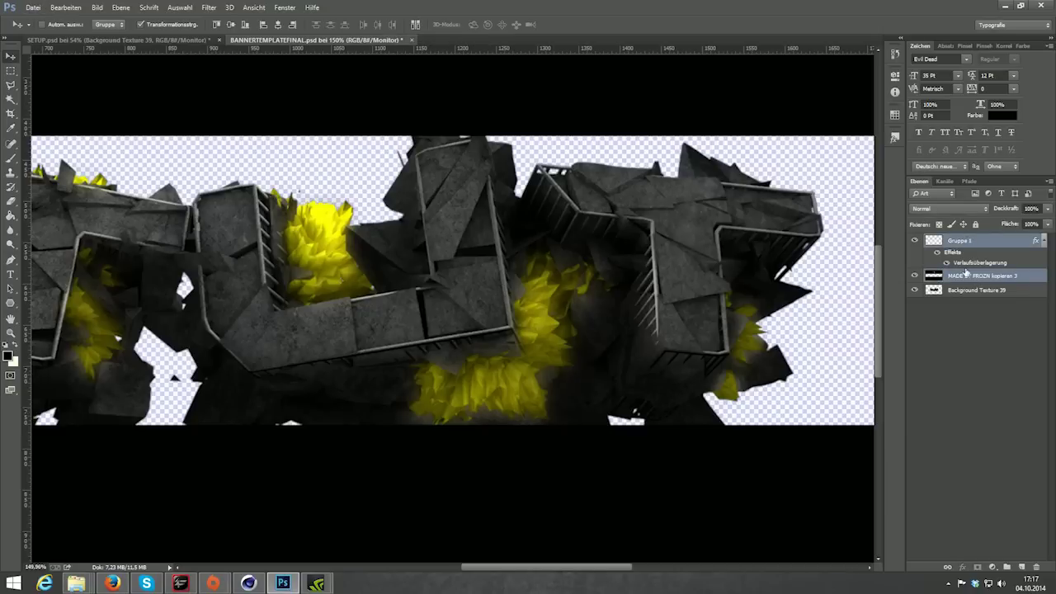
{"action": "key", "text": "ctrl+e"}
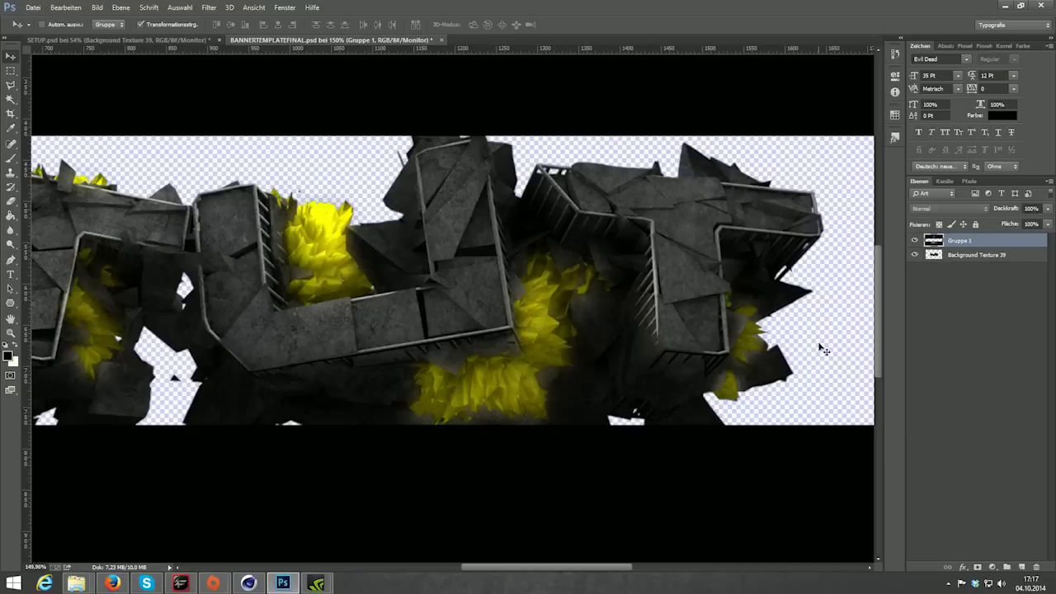
{"action": "left_click", "coordinate": [974, 276]}
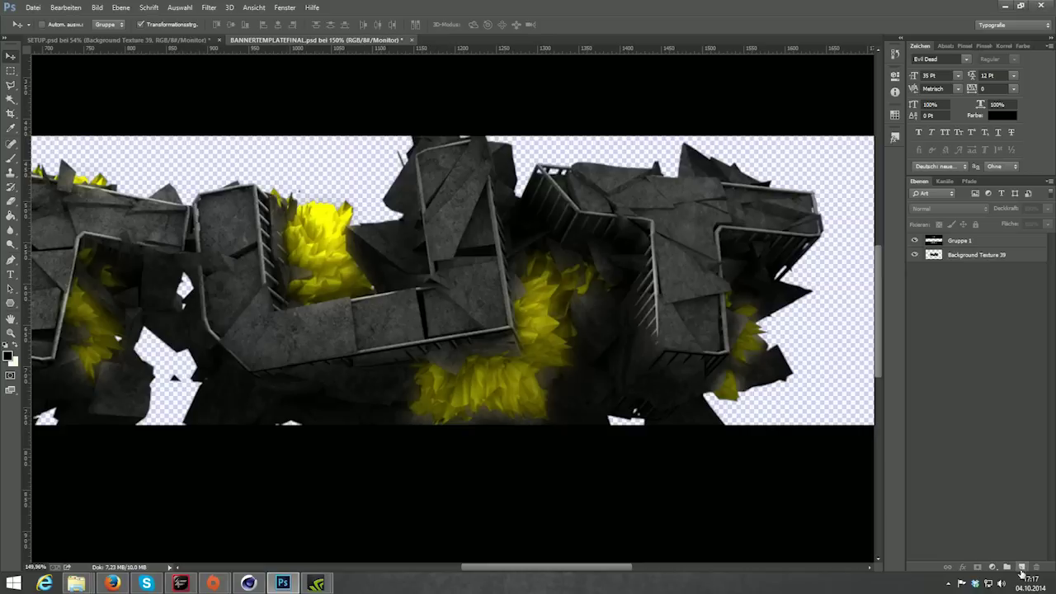
Step: Add a new layer at the bottom of the stack and fill it with black
{"action": "left_click", "coordinate": [1021, 567]}
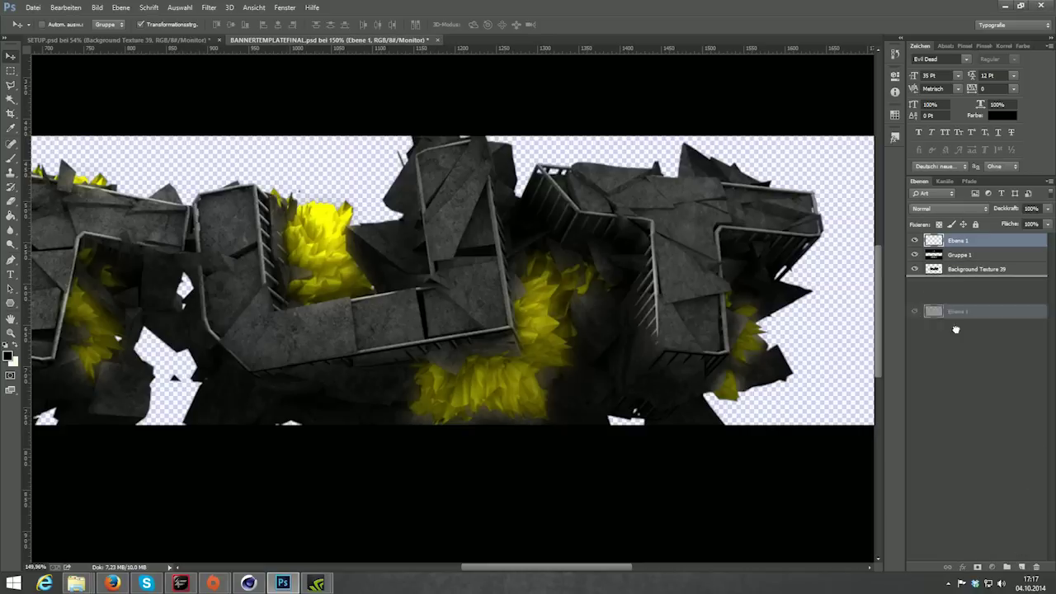
{"action": "left_click_drag", "start_coordinate": [958, 246], "coordinate": [991, 367]}
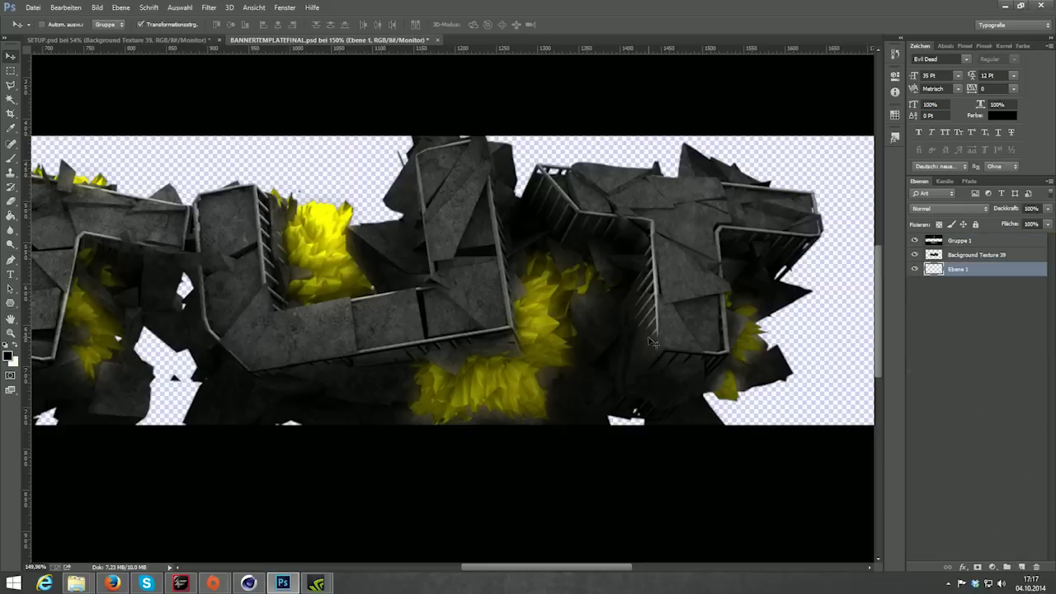
{"action": "left_click_drag", "start_coordinate": [651, 341], "coordinate": [3, 331]}
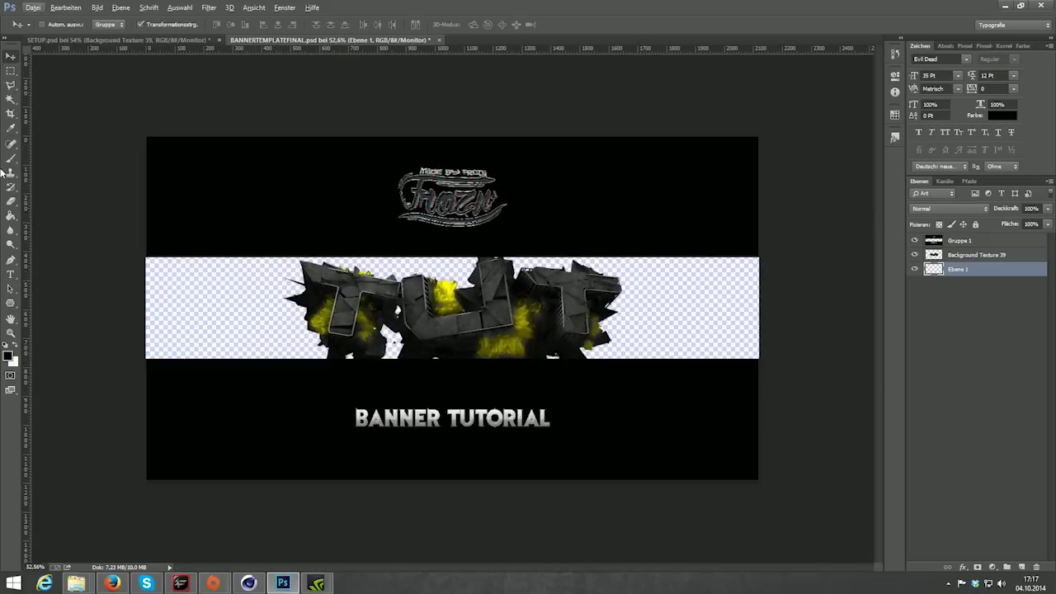
{"action": "left_click", "coordinate": [11, 214]}
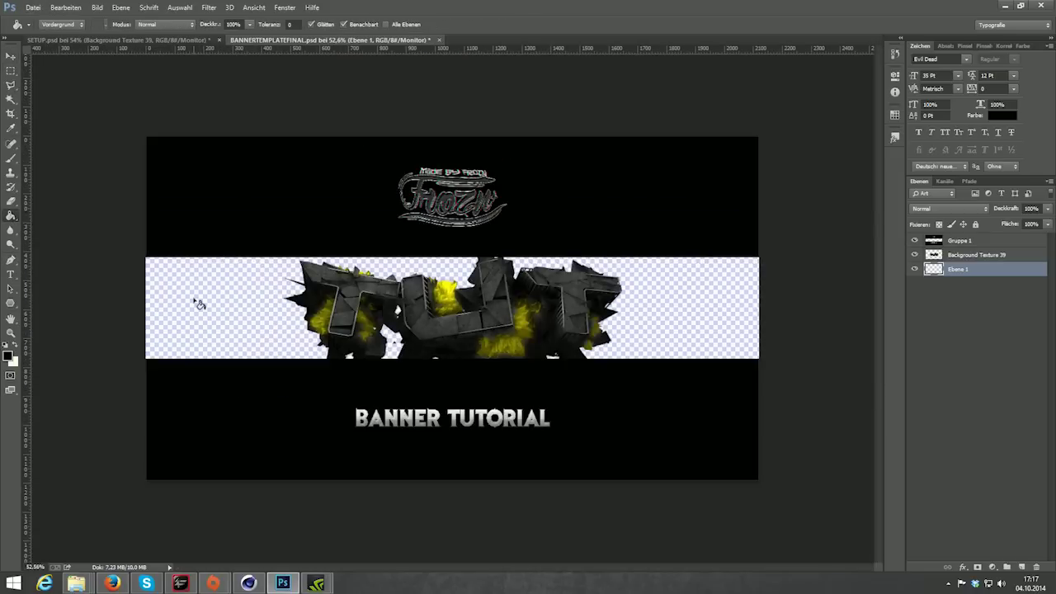
{"action": "left_click", "coordinate": [199, 305]}
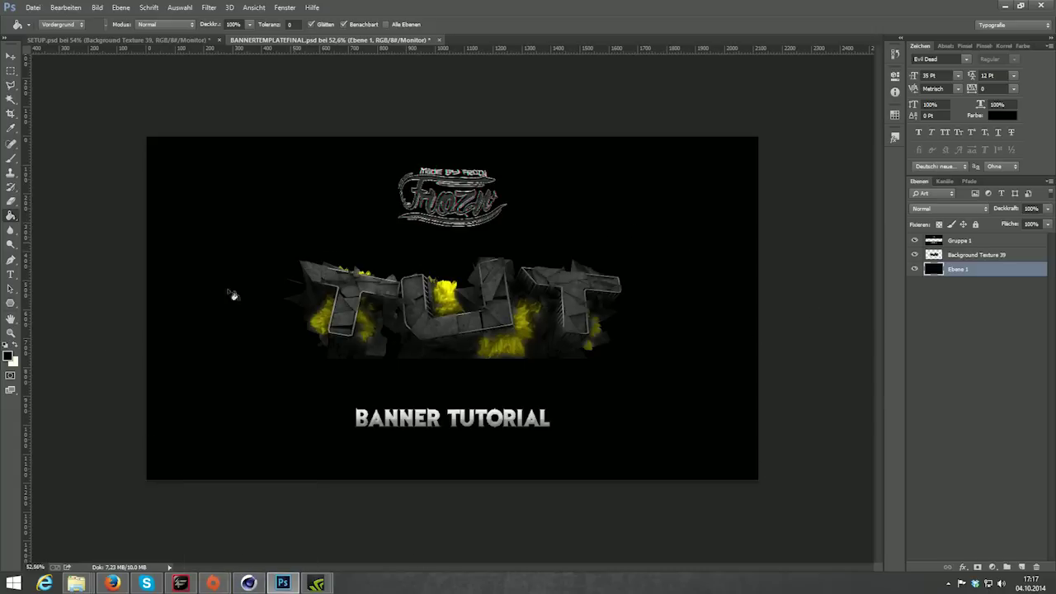
Step: Toggle layer visibility to check the black fill, then add a new empty Ebene 2 layer
{"action": "scroll", "coordinate": [234, 295], "scroll_direction": "up", "scroll_amount": 5}
{"action": "scroll", "coordinate": [815, 333], "scroll_direction": "down", "scroll_amount": 3}
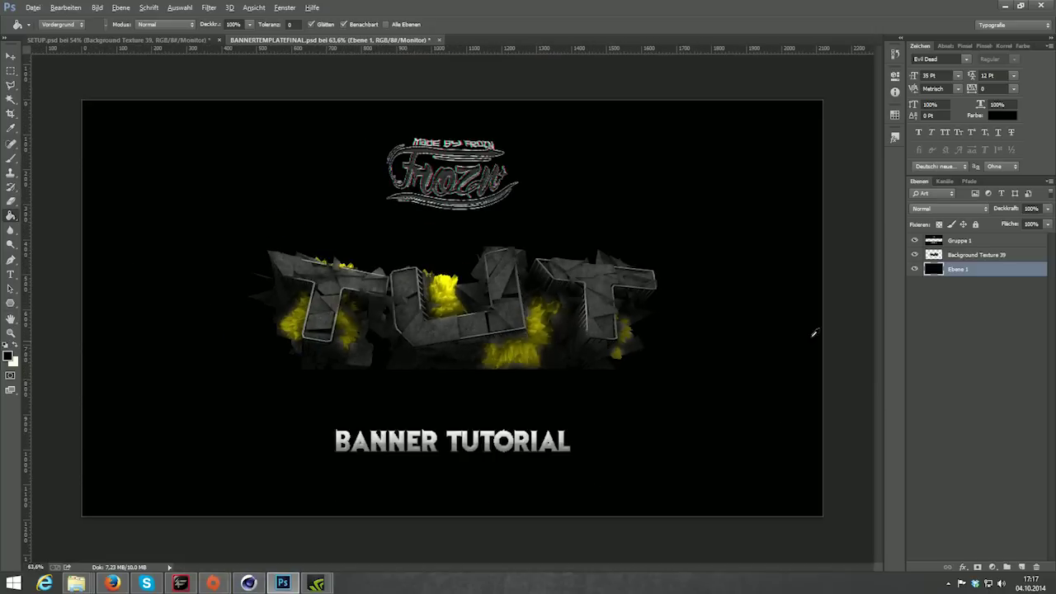
{"action": "left_click", "coordinate": [914, 270]}
{"action": "left_click", "coordinate": [915, 255]}
{"action": "left_click", "coordinate": [914, 255]}
{"action": "left_click", "coordinate": [915, 269]}
{"action": "left_click", "coordinate": [914, 269]}
{"action": "left_click", "coordinate": [915, 270]}
{"action": "scroll", "coordinate": [528, 342], "scroll_direction": "up", "scroll_amount": 2}
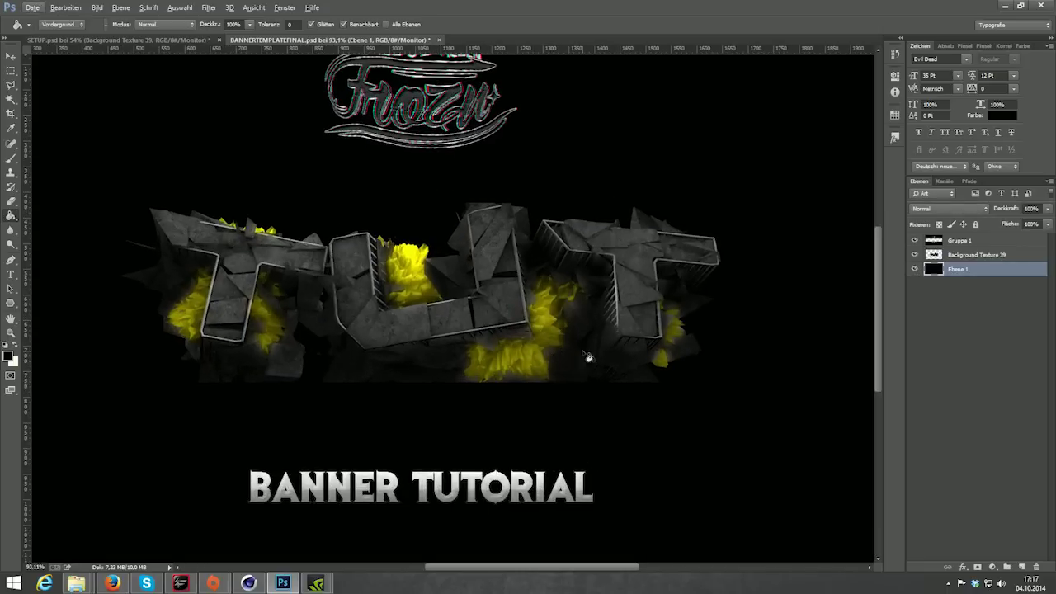
{"action": "left_click", "coordinate": [1023, 567]}
Step: Choose the 2001 px grunge brush from the brush presets
{"action": "left_click", "coordinate": [11, 157]}
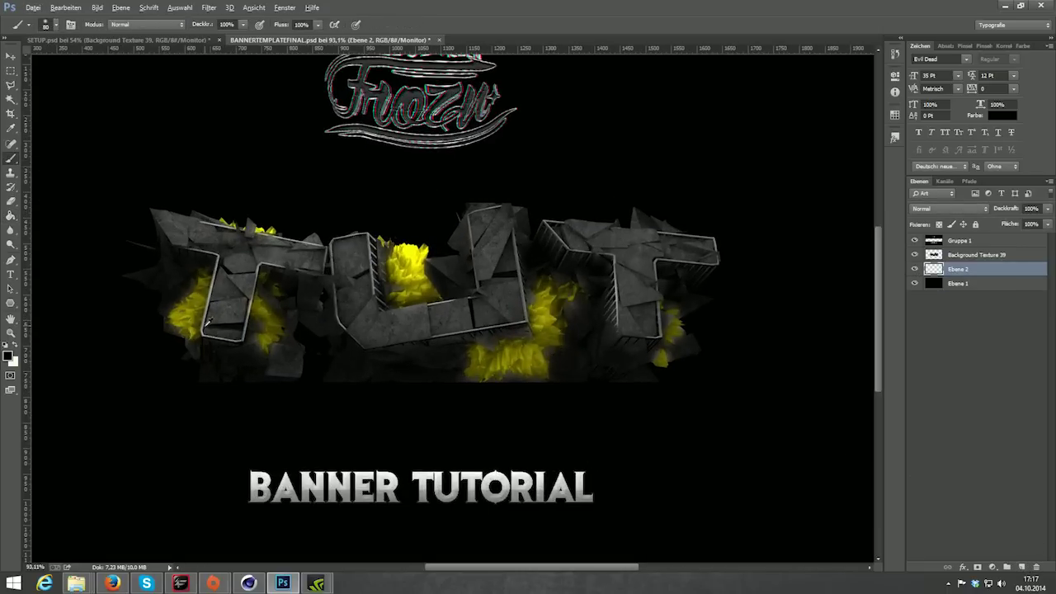
{"action": "scroll", "coordinate": [245, 327], "scroll_direction": "down", "scroll_amount": 3}
{"action": "right_click", "coordinate": [245, 327]}
{"action": "scroll", "coordinate": [373, 453], "scroll_direction": "down", "scroll_amount": 2}
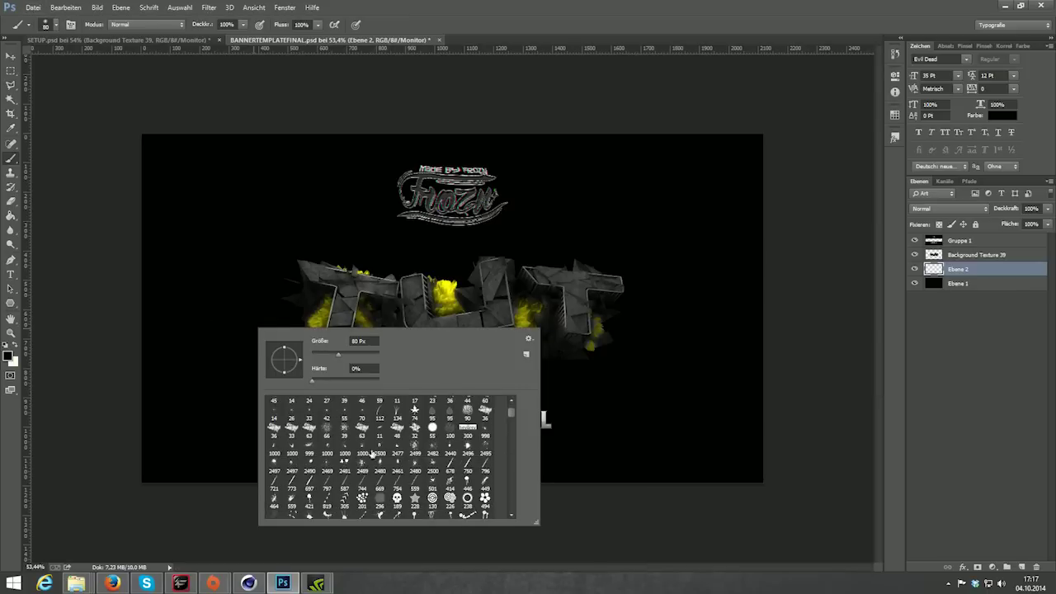
{"action": "scroll", "coordinate": [373, 453], "scroll_direction": "down", "scroll_amount": 1}
{"action": "scroll", "coordinate": [396, 471], "scroll_direction": "down", "scroll_amount": 1}
{"action": "scroll", "coordinate": [411, 484], "scroll_direction": "down", "scroll_amount": 1}
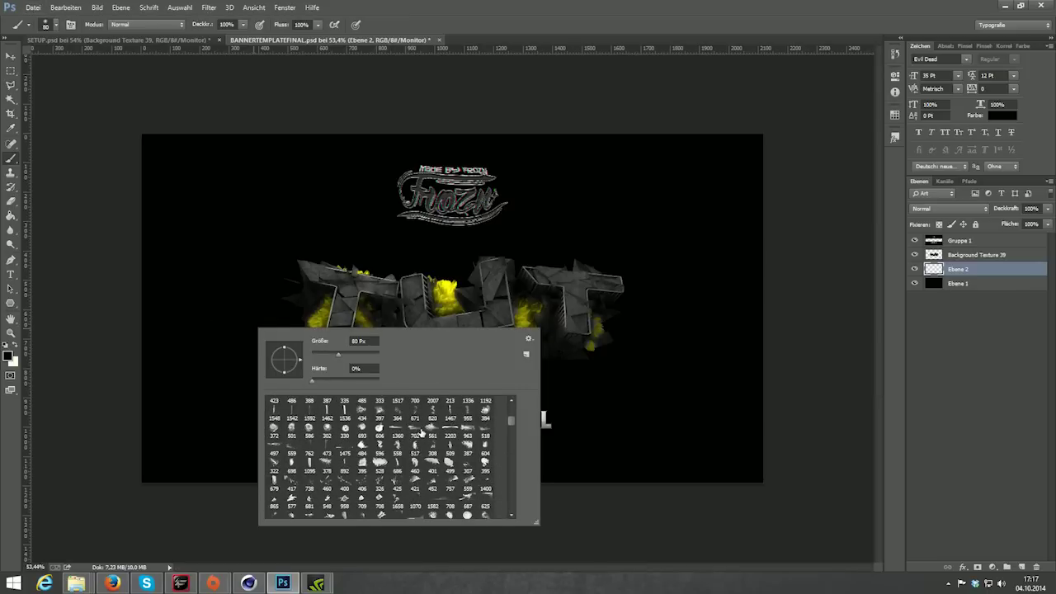
{"action": "scroll", "coordinate": [378, 456], "scroll_direction": "down", "scroll_amount": 1}
{"action": "scroll", "coordinate": [367, 458], "scroll_direction": "down", "scroll_amount": 1}
{"action": "scroll", "coordinate": [356, 460], "scroll_direction": "down", "scroll_amount": 2}
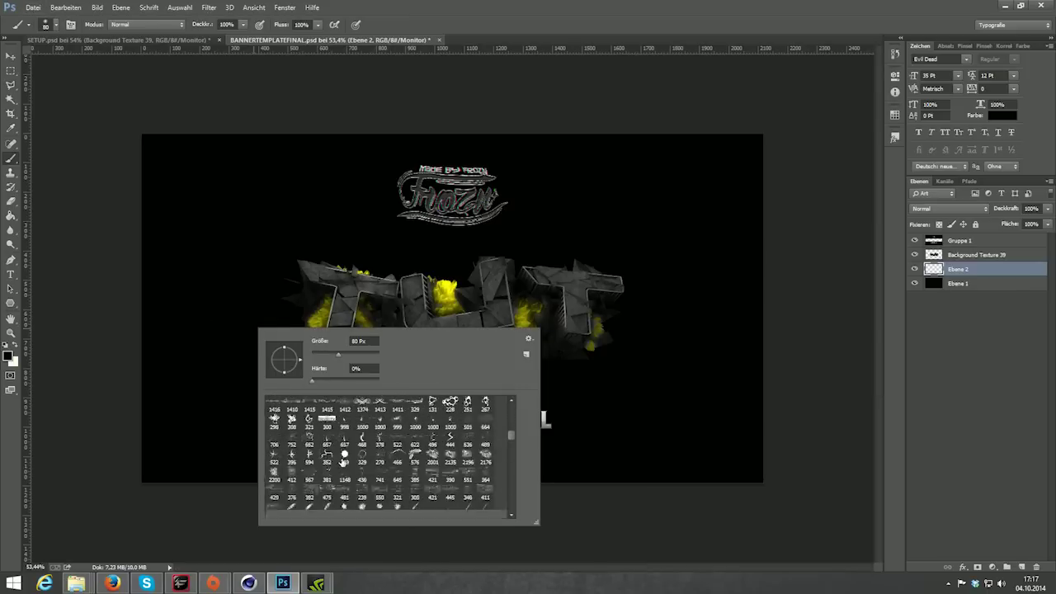
{"action": "scroll", "coordinate": [347, 464], "scroll_direction": "down", "scroll_amount": 2}
{"action": "scroll", "coordinate": [347, 464], "scroll_direction": "down", "scroll_amount": 2}
{"action": "scroll", "coordinate": [363, 464], "scroll_direction": "up", "scroll_amount": 4}
{"action": "scroll", "coordinate": [384, 466], "scroll_direction": "up", "scroll_amount": 4}
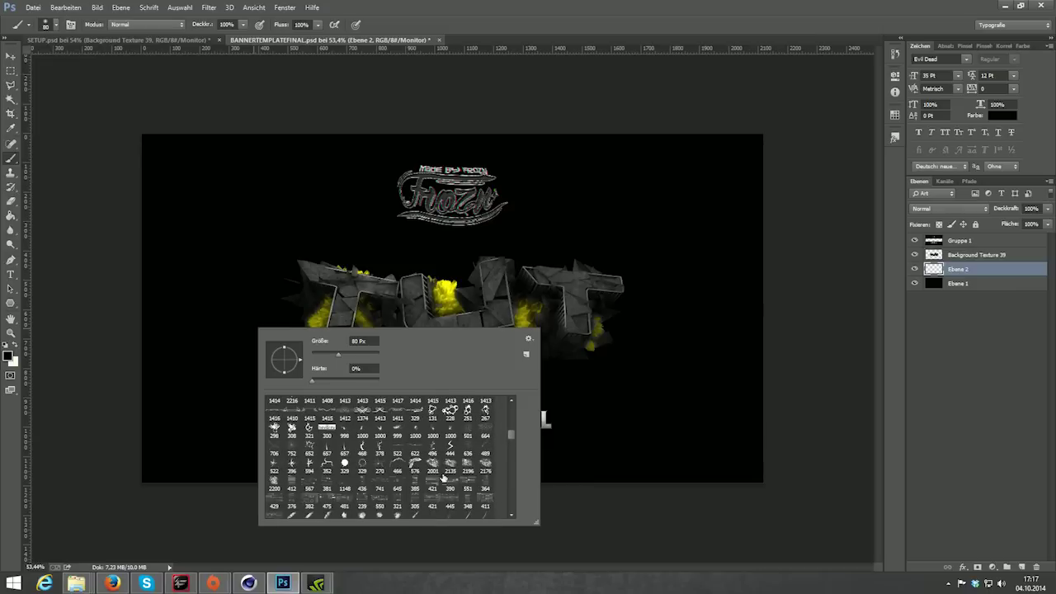
{"action": "left_click", "coordinate": [434, 465]}
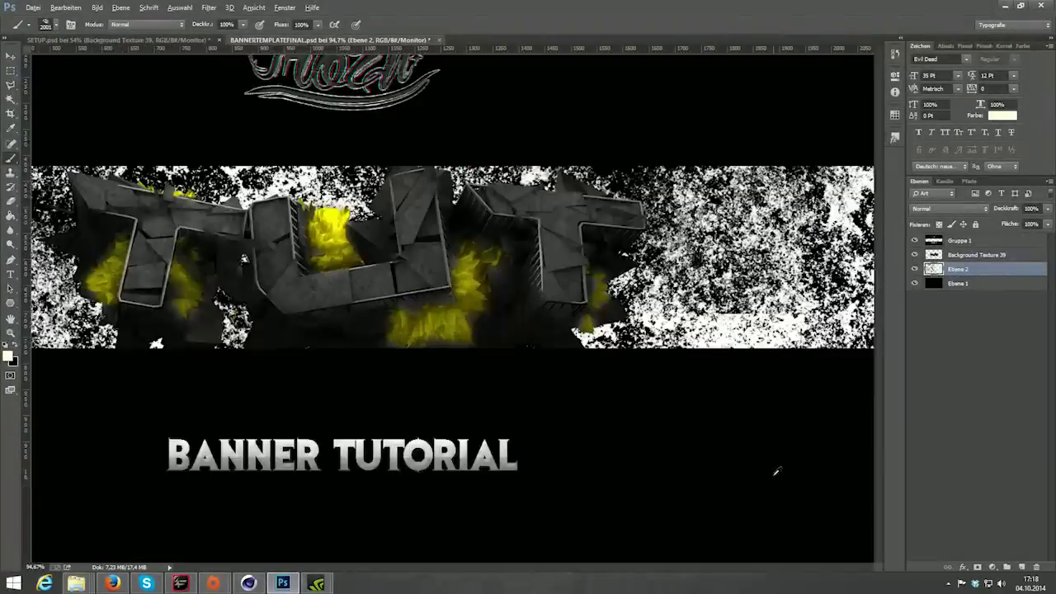
Step: Fade the white grunge on Ebene 2 to 5% opacity
{"action": "scroll", "coordinate": [775, 471], "scroll_direction": "up", "scroll_amount": 2}
{"action": "scroll", "coordinate": [773, 478], "scroll_direction": "down", "scroll_amount": 3}
{"action": "scroll", "coordinate": [718, 462], "scroll_direction": "down", "scroll_amount": 2}
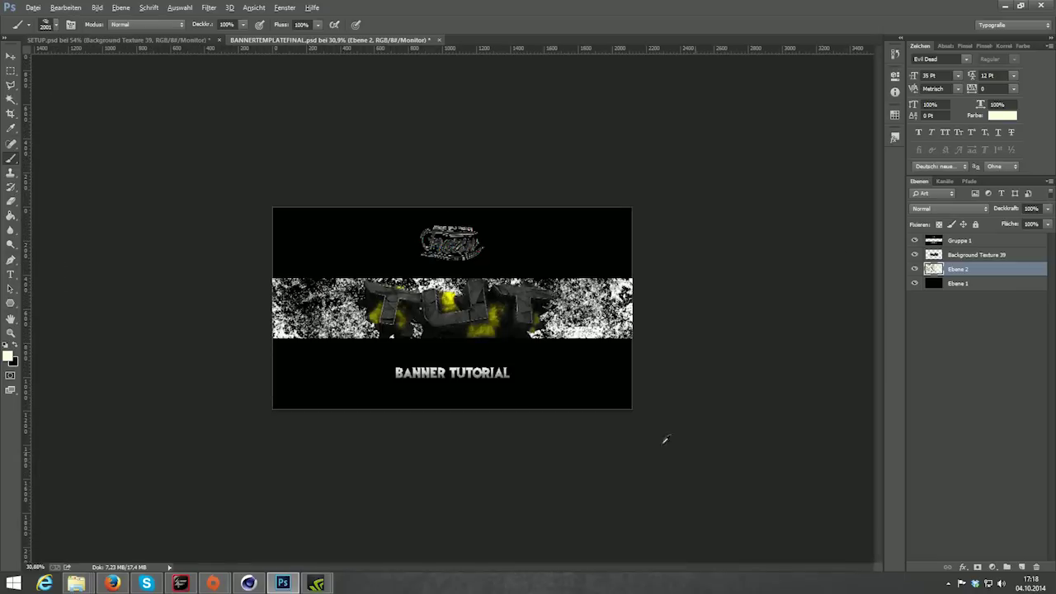
{"action": "scroll", "coordinate": [665, 438], "scroll_direction": "up", "scroll_amount": 1}
{"action": "key", "text": "alt"}
{"action": "left_click", "coordinate": [1047, 209]}
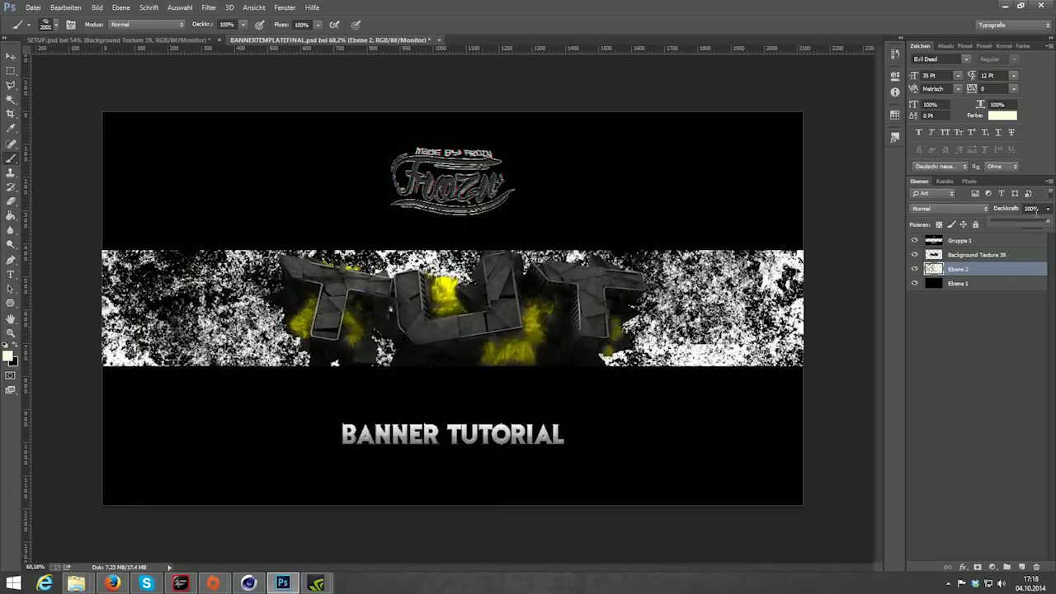
{"action": "left_click_drag", "start_coordinate": [1030, 223], "coordinate": [995, 222]}
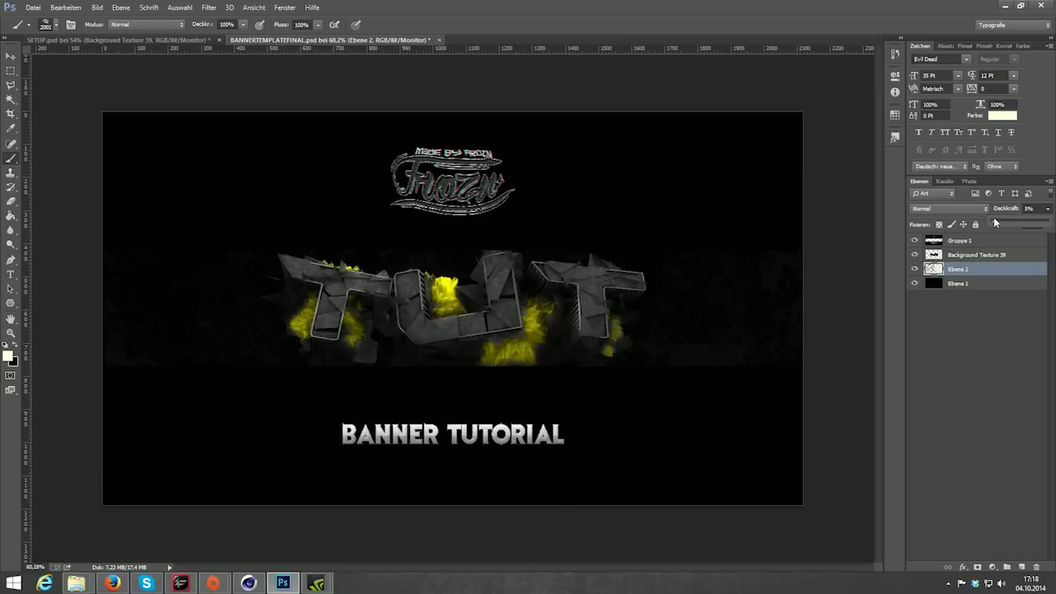
Step: On a new Ebene 3, paint grunge with a 709 px brush and fade it to 3%
{"action": "key", "text": "ctrl+v"}
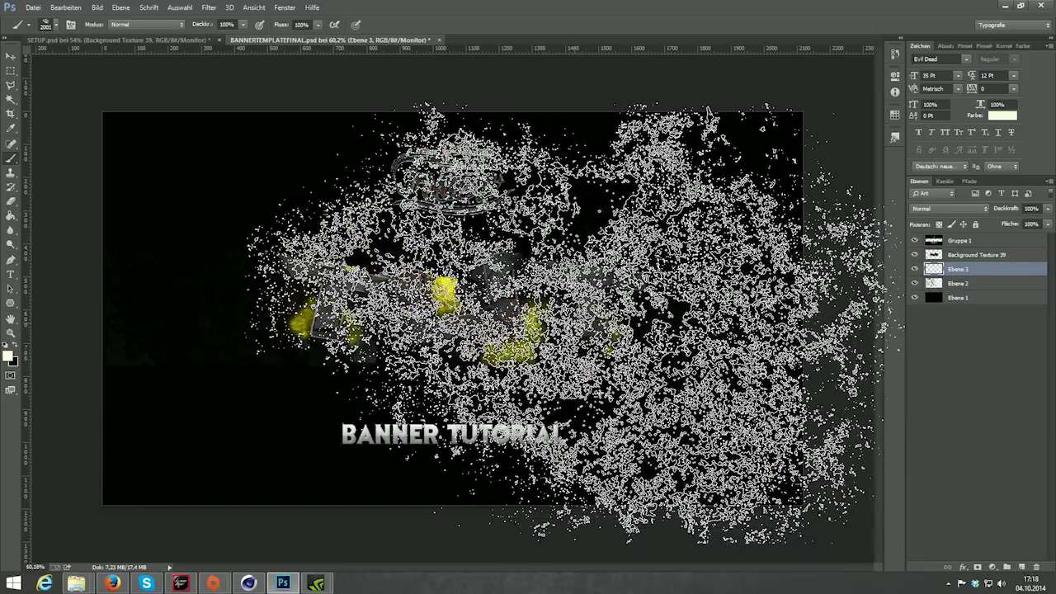
{"action": "right_click", "coordinate": [540, 332]}
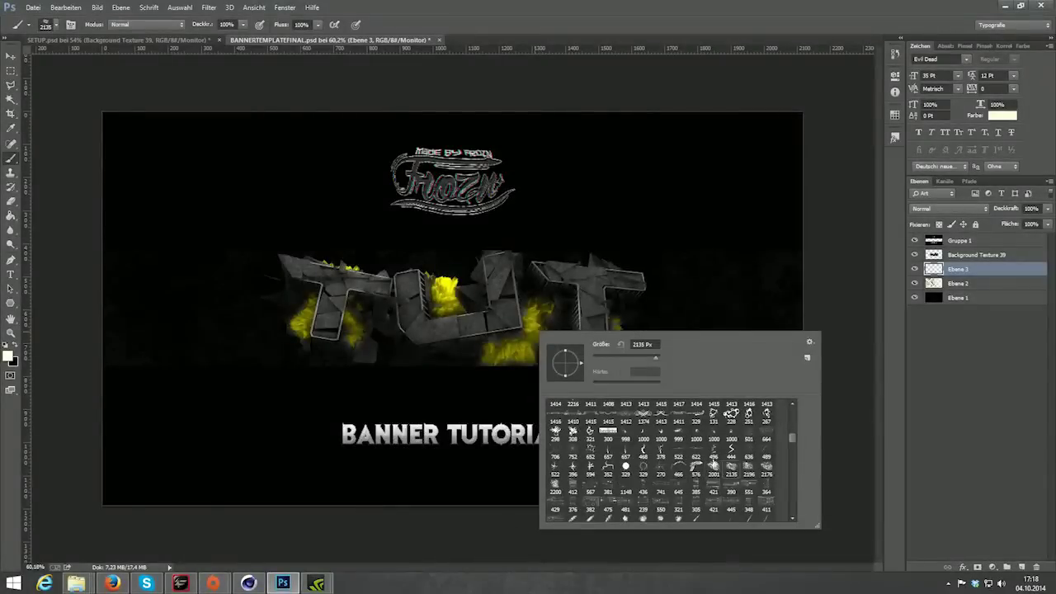
{"action": "key", "text": "Return"}
{"action": "mouse_move", "coordinate": [528, 306]}
{"action": "left_mouse_down"}
{"action": "mouse_move", "coordinate": [140, 363]}
{"action": "mouse_move", "coordinate": [512, 419]}
{"action": "mouse_move", "coordinate": [732, 389]}
{"action": "left_mouse_up"}
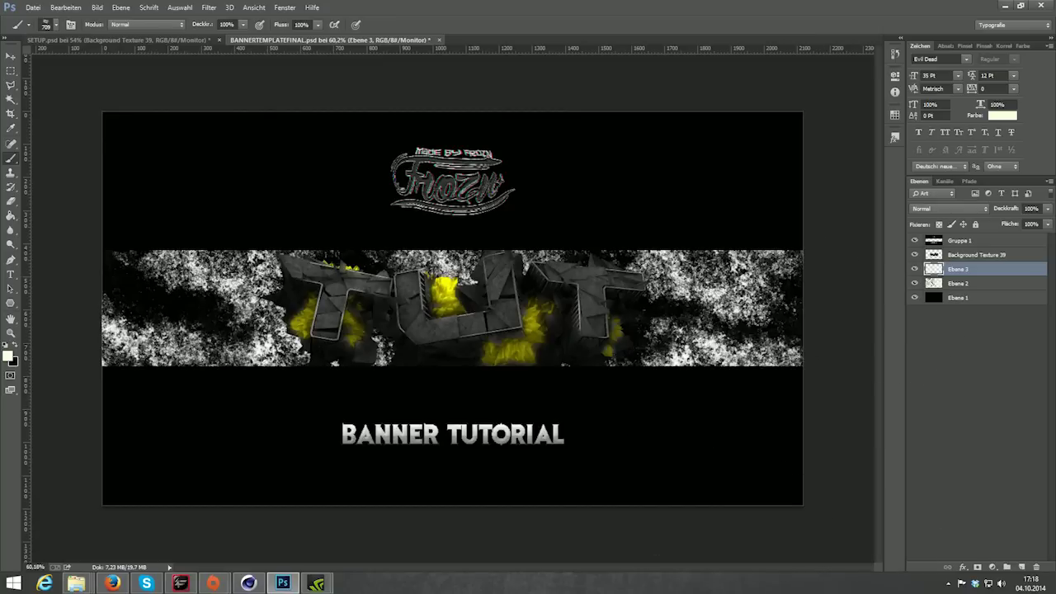
{"action": "left_click", "coordinate": [1049, 209]}
{"action": "left_click_drag", "start_coordinate": [1046, 221], "coordinate": [994, 224]}
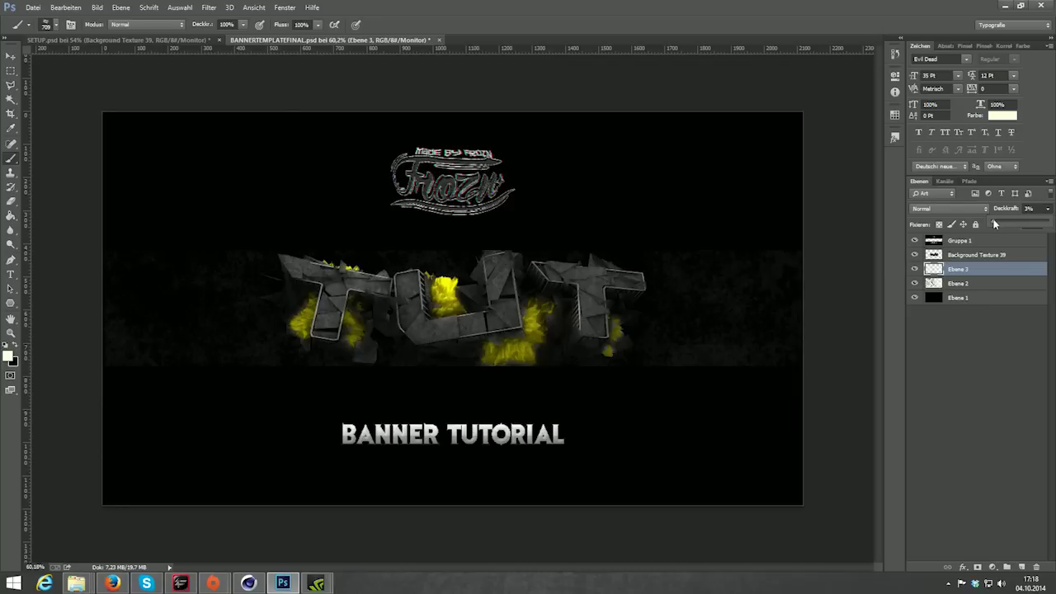
Step: On new layer Ebene 4, stamp textured grunge right and left of the banner at 2% opacity
{"action": "left_click", "coordinate": [1029, 564]}
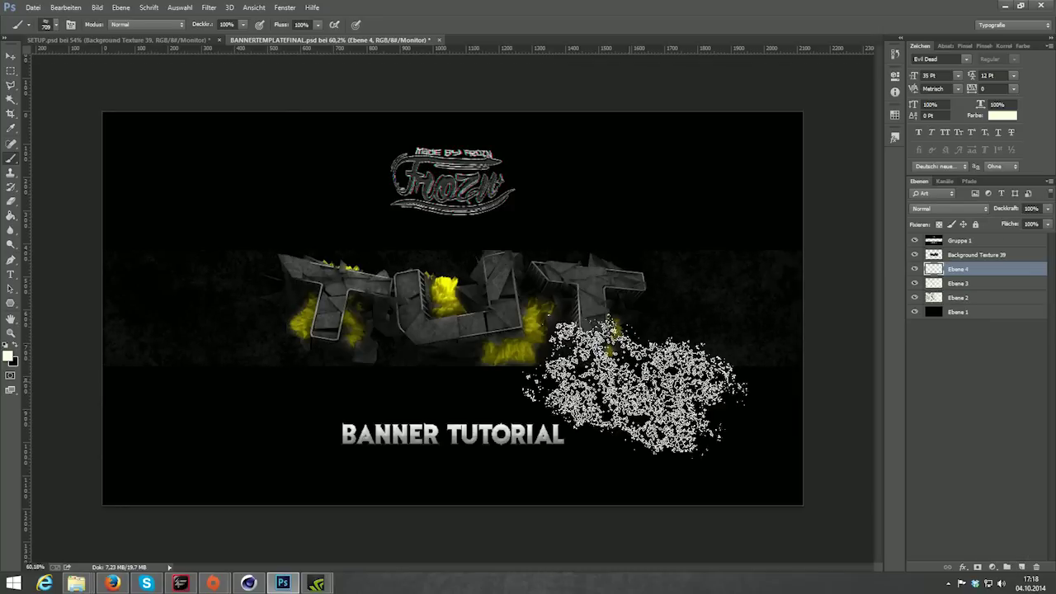
{"action": "right_click", "coordinate": [627, 371]}
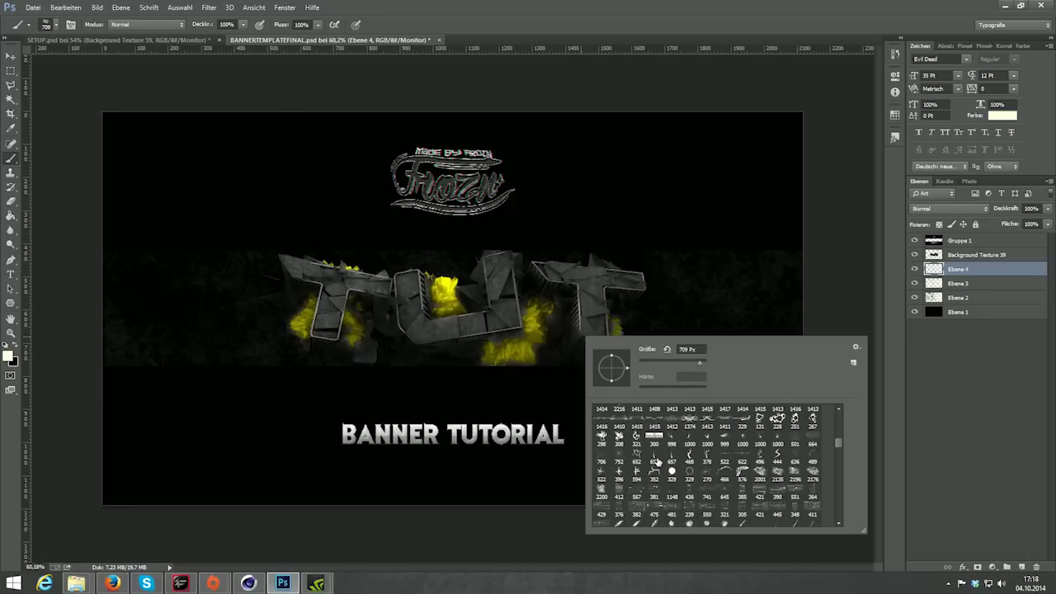
{"action": "left_click", "coordinate": [598, 493]}
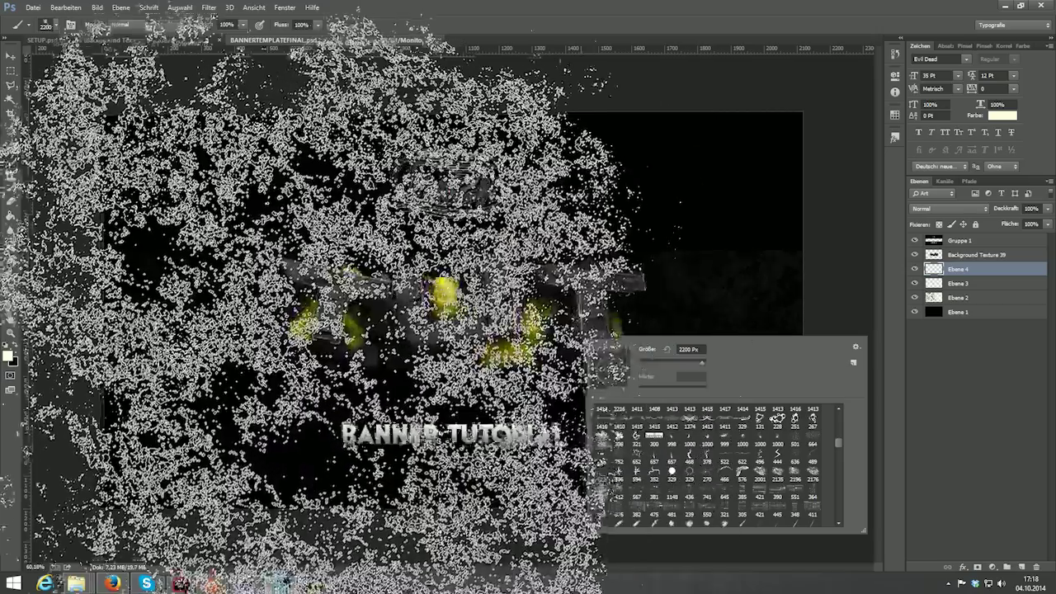
{"action": "mouse_move", "coordinate": [364, 343]}
{"action": "left_mouse_down"}
{"action": "mouse_move", "coordinate": [107, 336]}
{"action": "mouse_move", "coordinate": [793, 339]}
{"action": "left_mouse_up"}
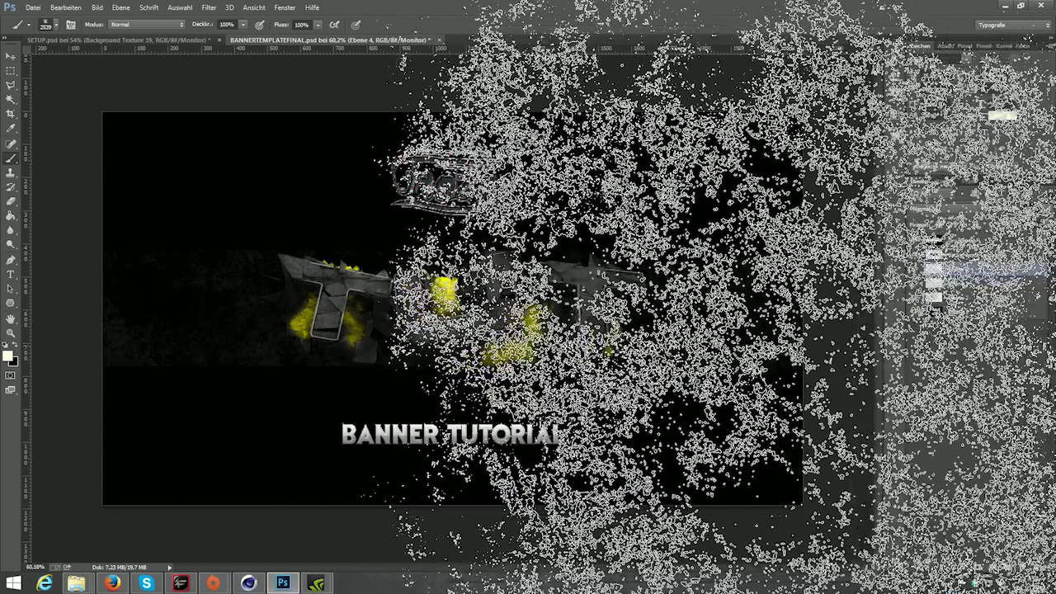
{"action": "left_click", "coordinate": [793, 340]}
{"action": "left_click", "coordinate": [272, 339]}
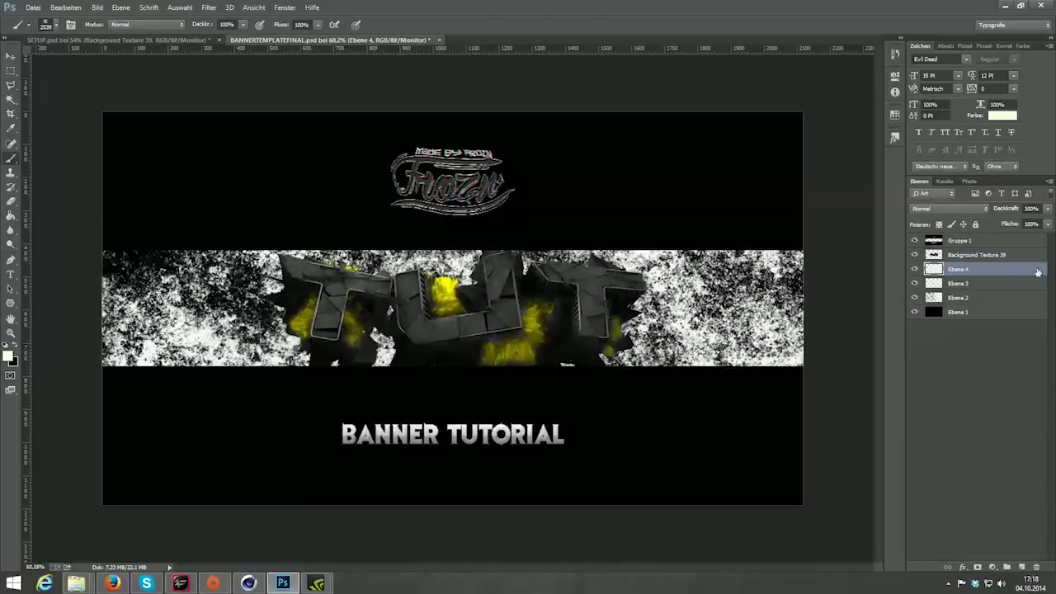
{"action": "left_click_drag", "start_coordinate": [1050, 211], "coordinate": [991, 220]}
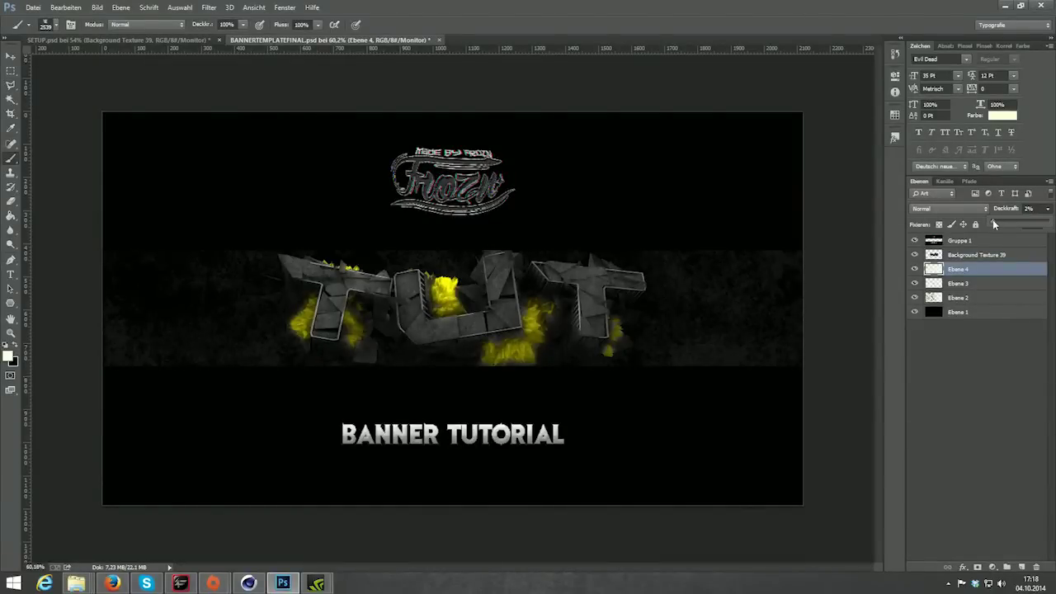
Step: Deselect all layers and look over the layer stack
{"action": "left_click", "coordinate": [961, 375]}
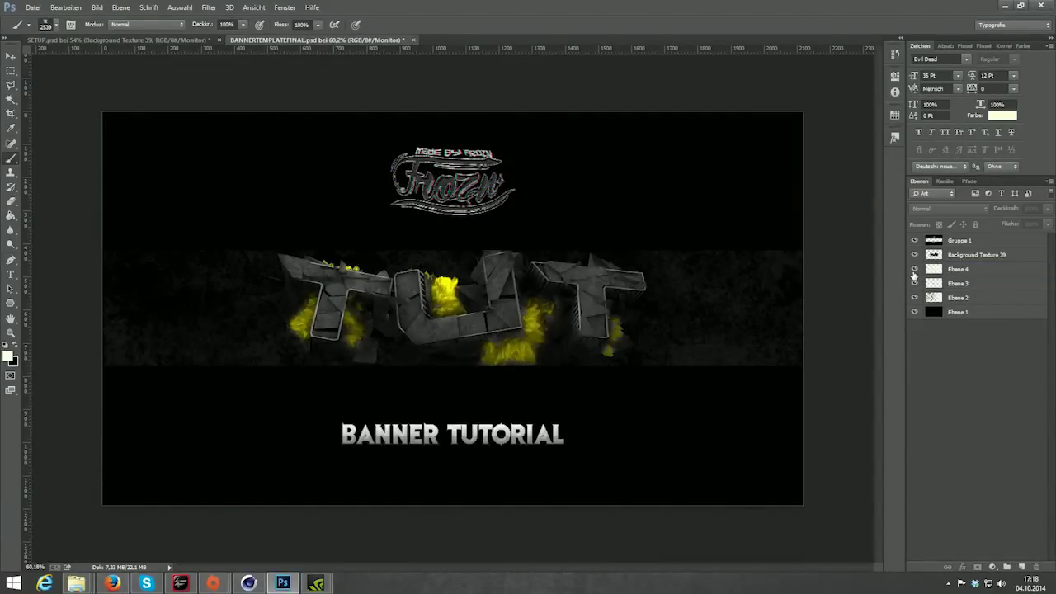
{"action": "scroll", "coordinate": [644, 330], "scroll_direction": "down", "scroll_amount": 3}
{"action": "scroll", "coordinate": [493, 333], "scroll_direction": "up", "scroll_amount": 3}
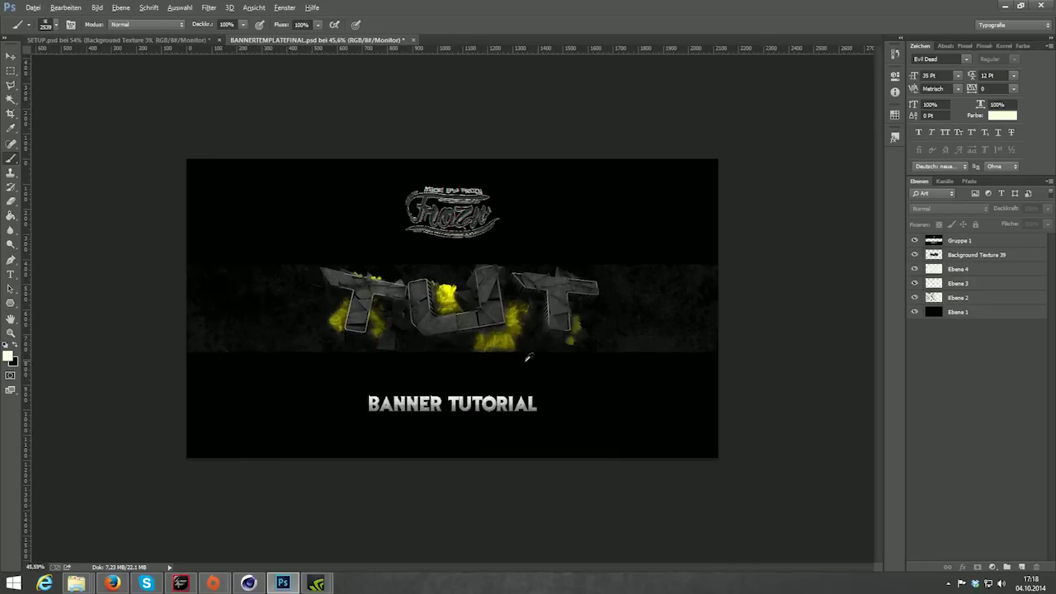
{"action": "scroll", "coordinate": [523, 353], "scroll_direction": "up", "scroll_amount": 2}
{"action": "scroll", "coordinate": [601, 259], "scroll_direction": "down", "scroll_amount": 3}
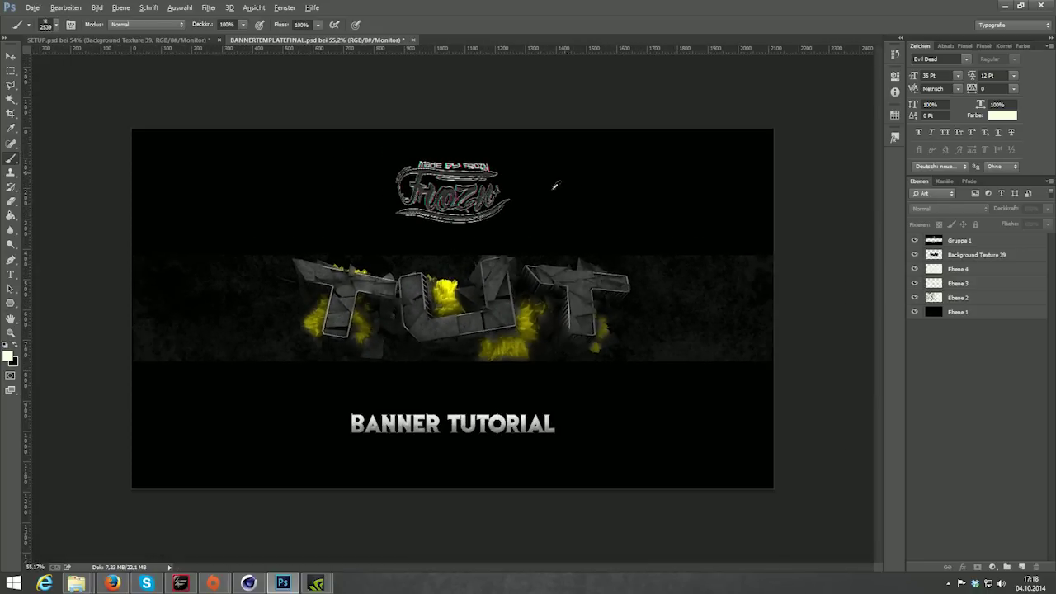
{"action": "scroll", "coordinate": [554, 184], "scroll_direction": "up", "scroll_amount": 3}
{"action": "scroll", "coordinate": [496, 247], "scroll_direction": "down", "scroll_amount": 3}
{"action": "scroll", "coordinate": [346, 284], "scroll_direction": "up", "scroll_amount": 1}
{"action": "scroll", "coordinate": [348, 284], "scroll_direction": "up", "scroll_amount": 1}
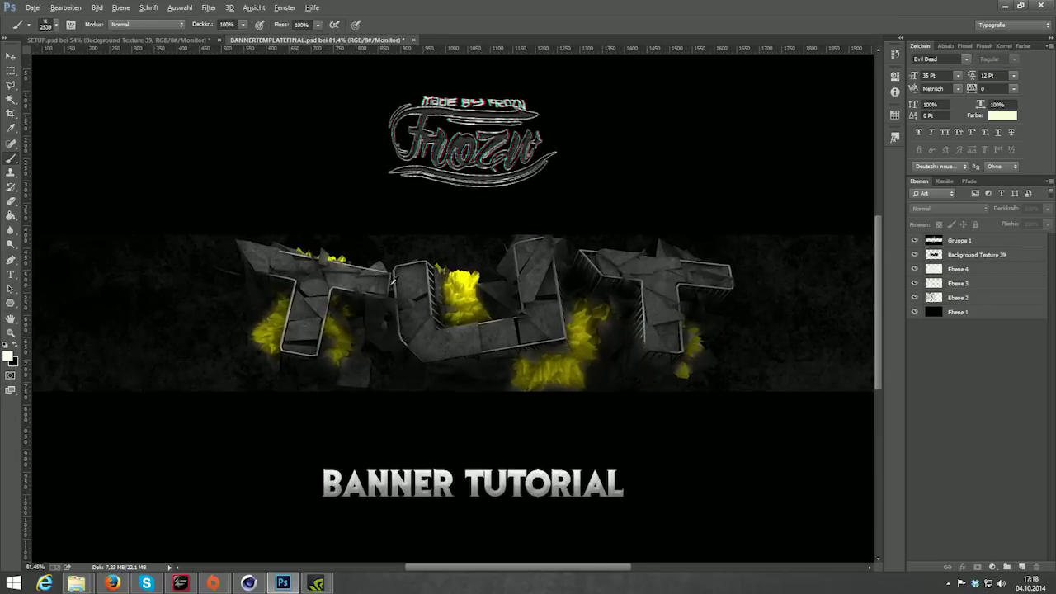
Step: Merge the Ebene 2, Ebene 3 and Ebene 4 grunge layers into one layer
{"action": "left_click", "coordinate": [914, 257]}
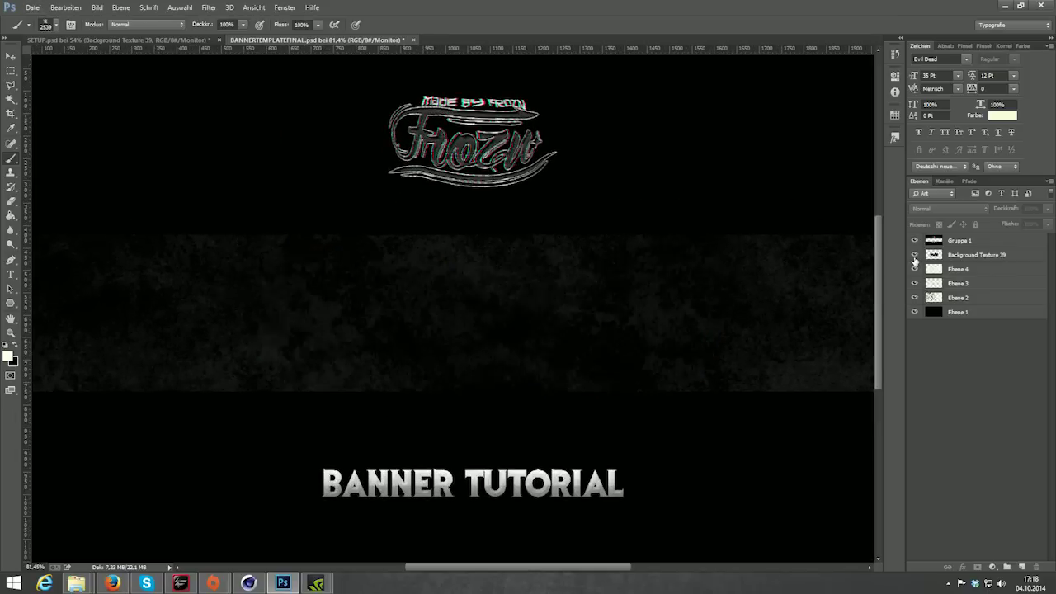
{"action": "left_click", "coordinate": [914, 256]}
{"action": "left_click", "coordinate": [945, 270]}
{"action": "left_click", "coordinate": [956, 297], "text": "shift"}
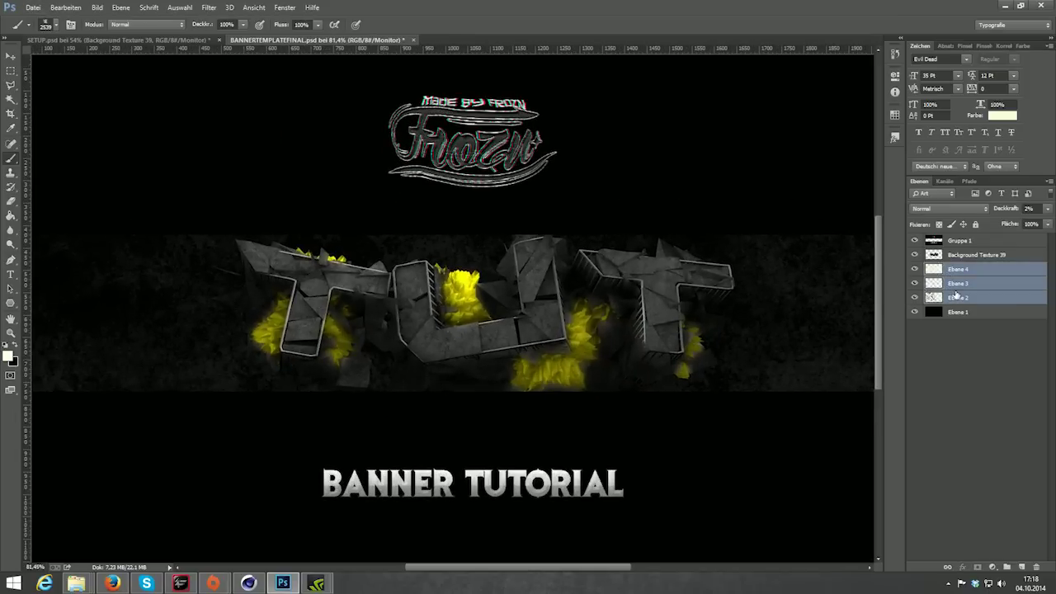
{"action": "key", "text": "ctrl+e"}
Step: Duplicate Background Texture 39, place the copy below it, and start free-transforming it
{"action": "left_click", "coordinate": [956, 254]}
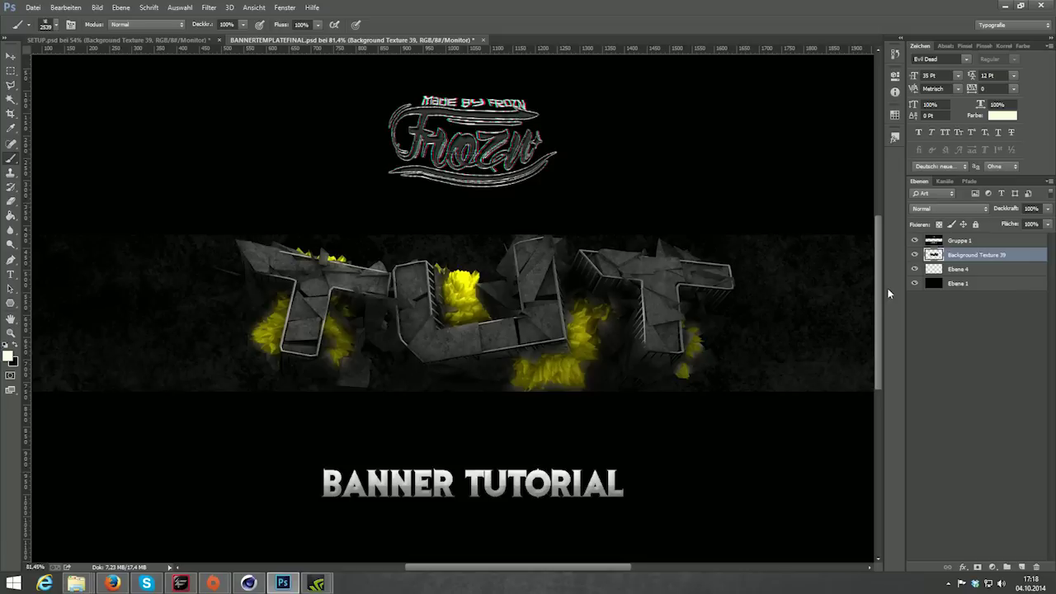
{"action": "key", "text": "ctrl+j"}
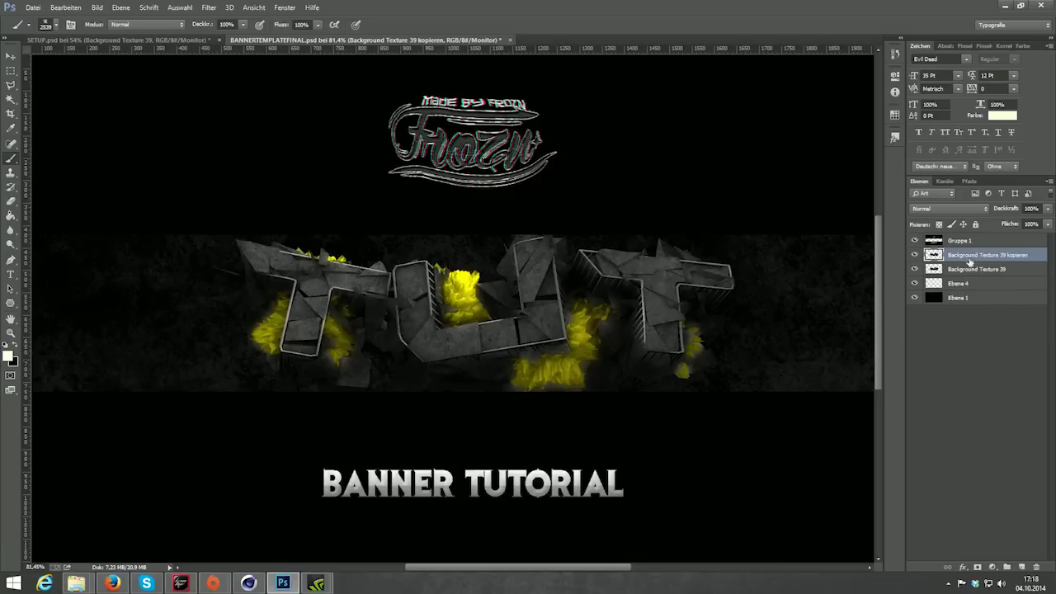
{"action": "left_click_drag", "start_coordinate": [970, 257], "coordinate": [971, 278]}
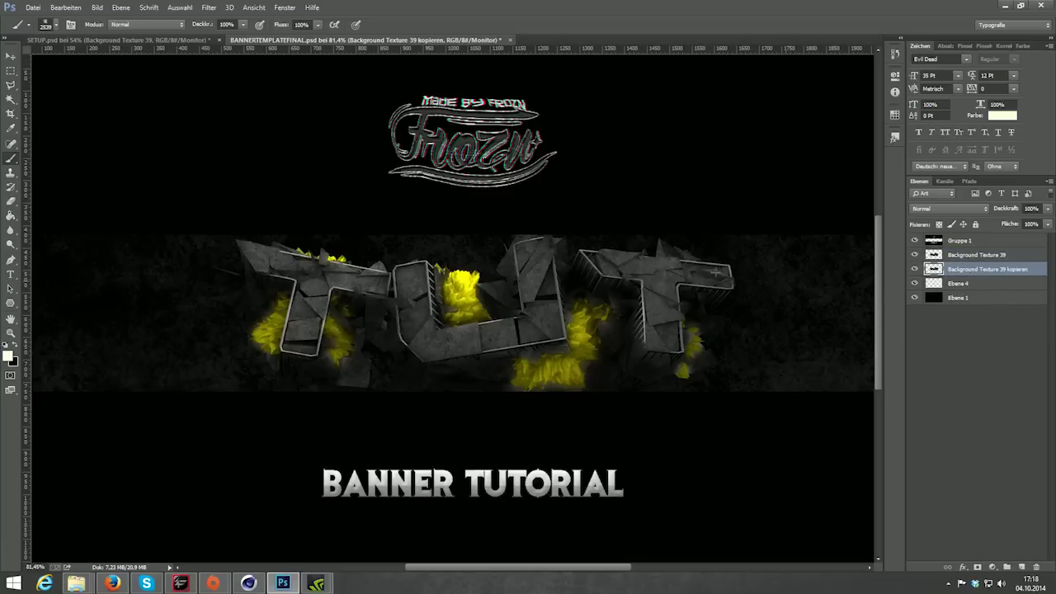
{"action": "left_click", "coordinate": [11, 55]}
{"action": "scroll", "coordinate": [525, 293], "scroll_direction": "down", "scroll_amount": 2}
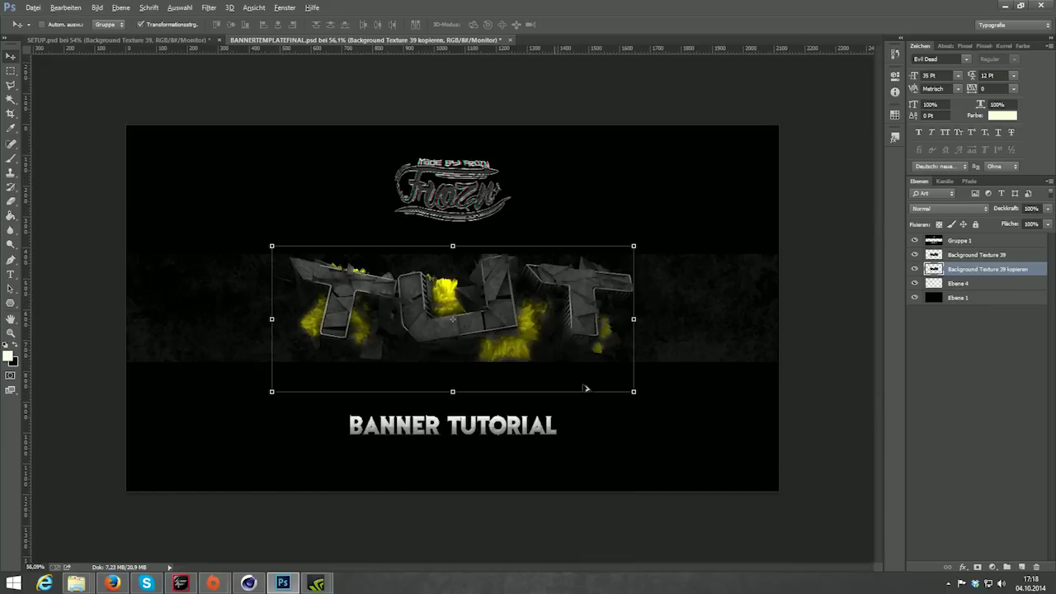
{"action": "key", "text": "ctrl+t"}
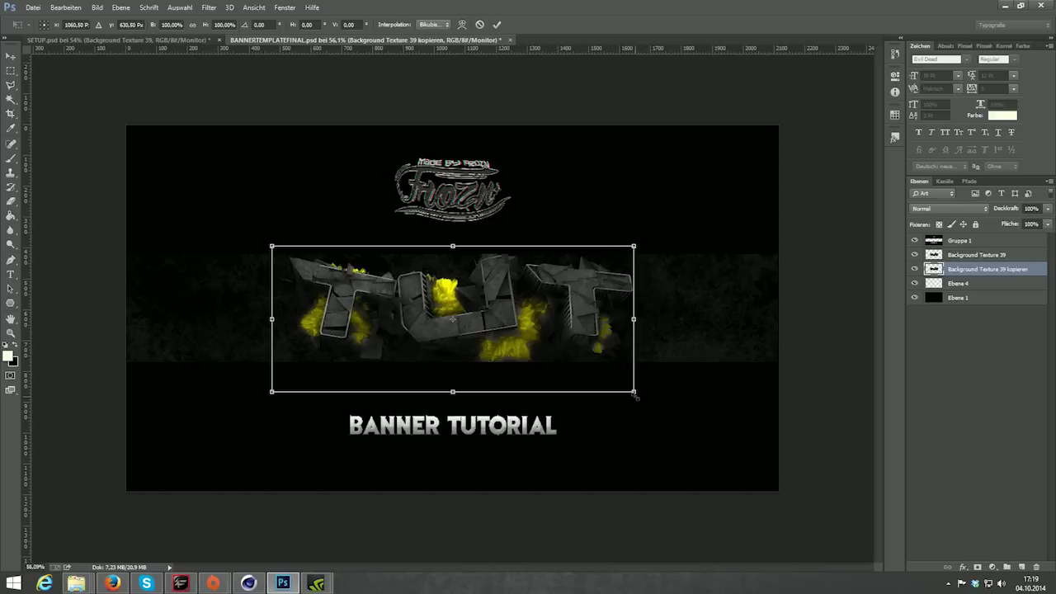
Step: Enlarge the Background Texture 39 kopieren layer around the TUT text
{"action": "left_click_drag", "start_coordinate": [635, 395], "coordinate": [661, 401]}
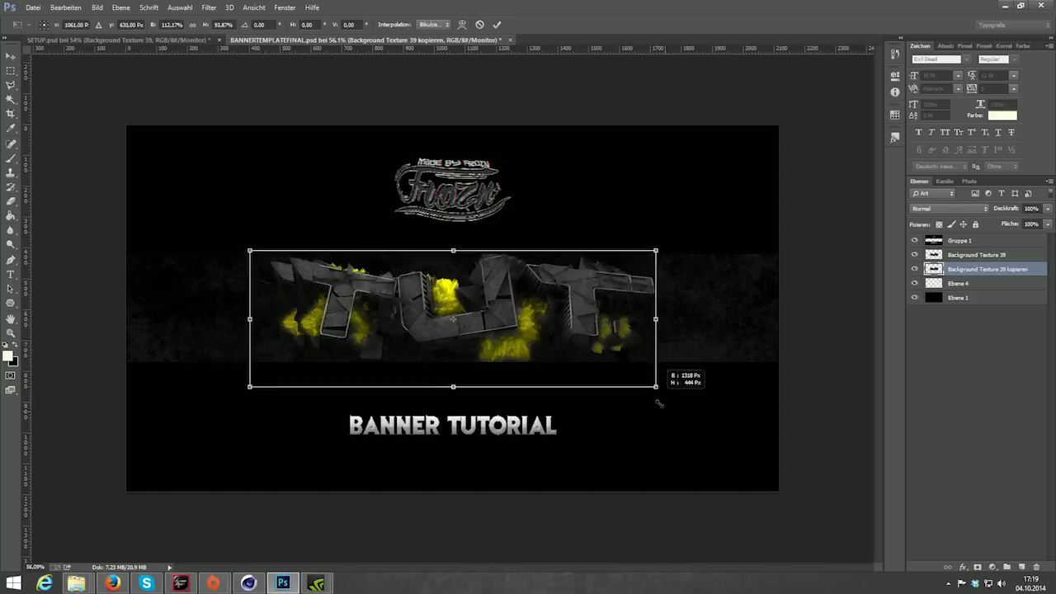
{"action": "key", "text": "Escape"}
{"action": "left_click", "coordinate": [634, 393]}
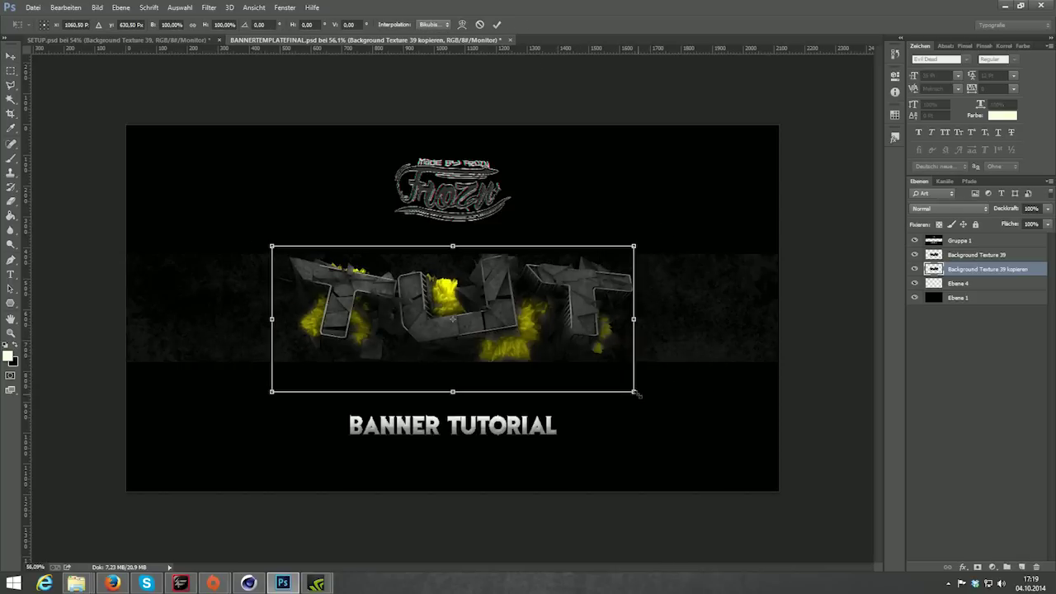
{"action": "mouse_move", "coordinate": [635, 394]}
{"action": "left_mouse_down"}
{"action": "mouse_move", "coordinate": [744, 424]}
{"action": "mouse_move", "coordinate": [672, 399]}
{"action": "mouse_move", "coordinate": [677, 408]}
{"action": "left_mouse_up"}
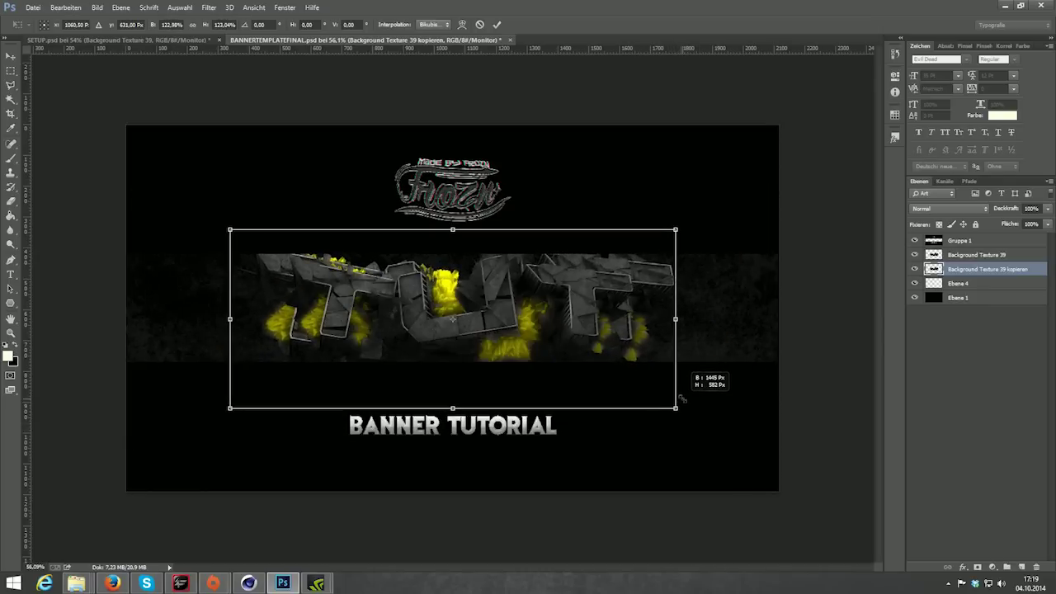
{"action": "left_click", "coordinate": [497, 24]}
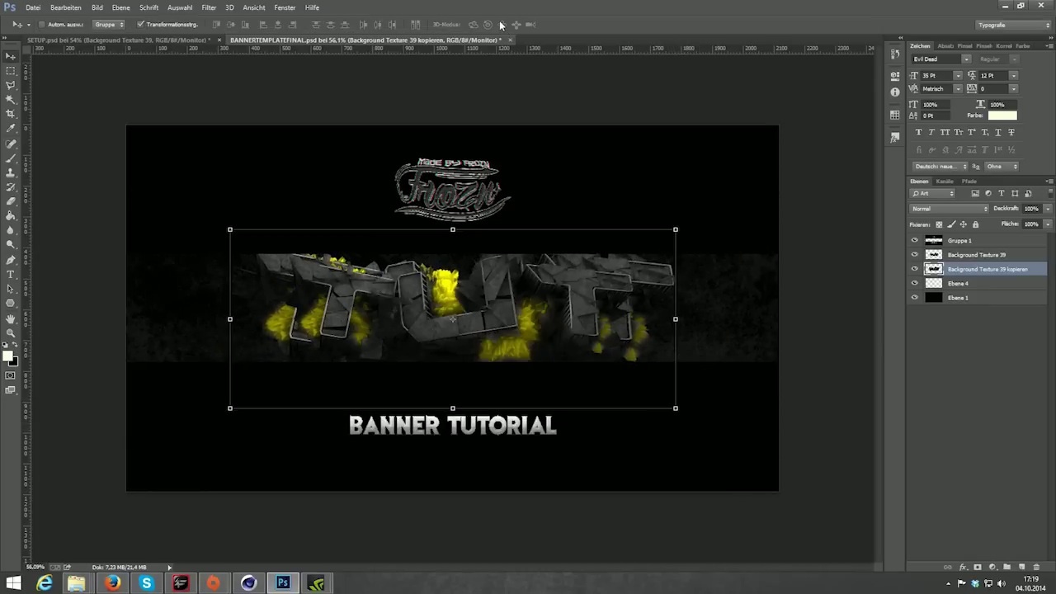
{"action": "left_click", "coordinate": [966, 376]}
{"action": "key", "text": "ctrl+plus"}
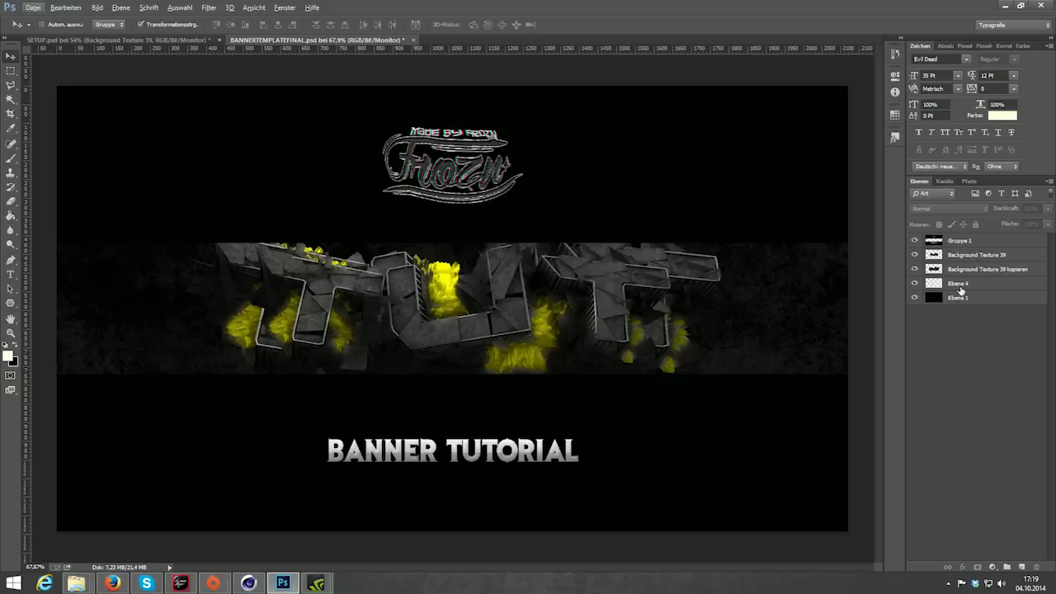
Step: Lower the Background Texture 39 kopieren layer's opacity to 20%
{"action": "left_click", "coordinate": [972, 269]}
{"action": "left_click", "coordinate": [1048, 208]}
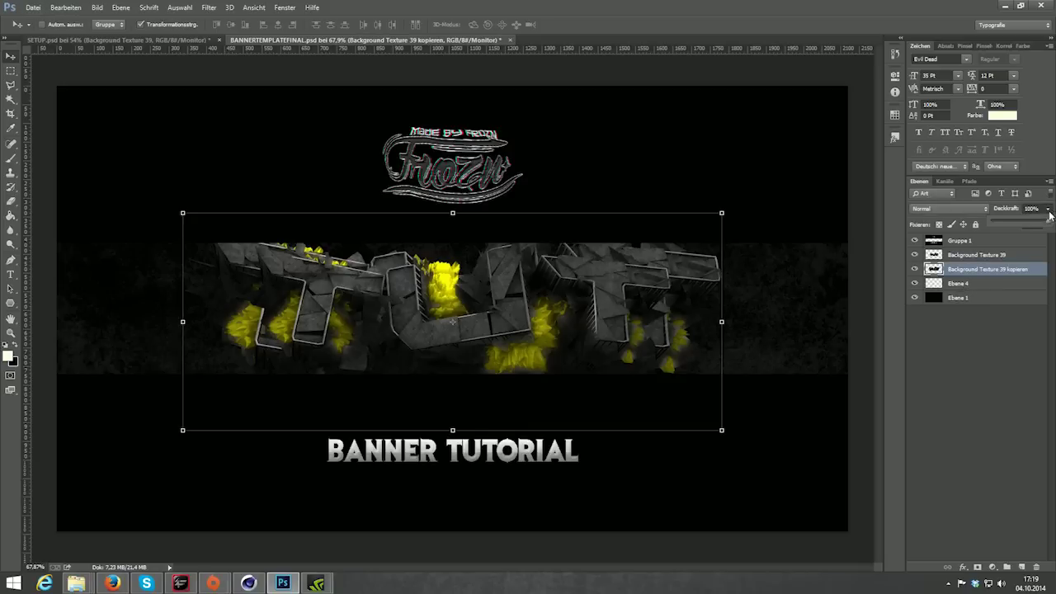
{"action": "left_click_drag", "start_coordinate": [1023, 224], "coordinate": [997, 225]}
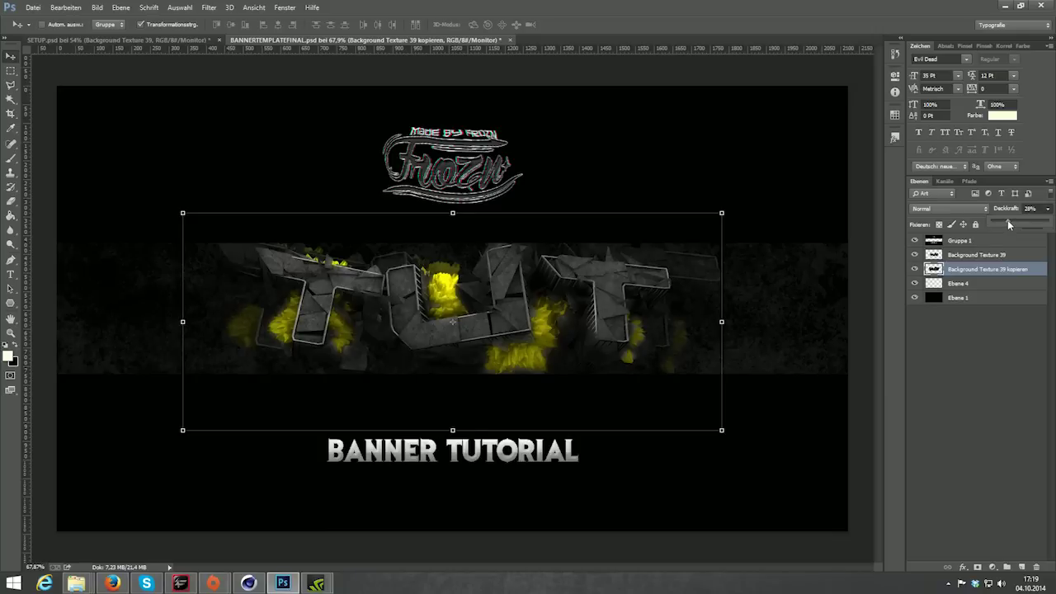
{"action": "left_click_drag", "start_coordinate": [1005, 223], "coordinate": [1001, 222]}
{"action": "left_click", "coordinate": [208, 7]}
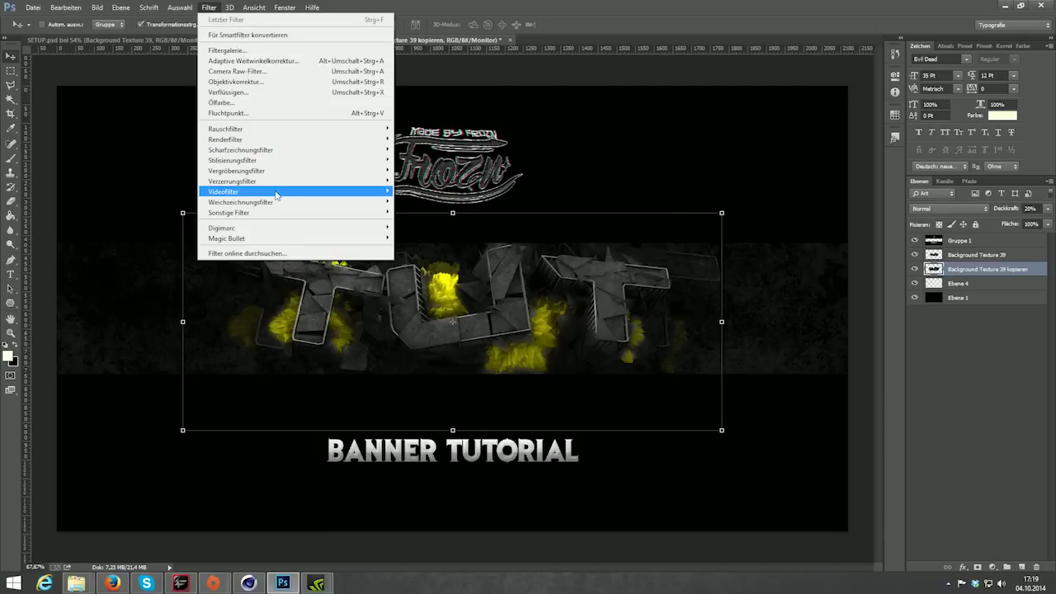
{"action": "mouse_move", "coordinate": [281, 181]}
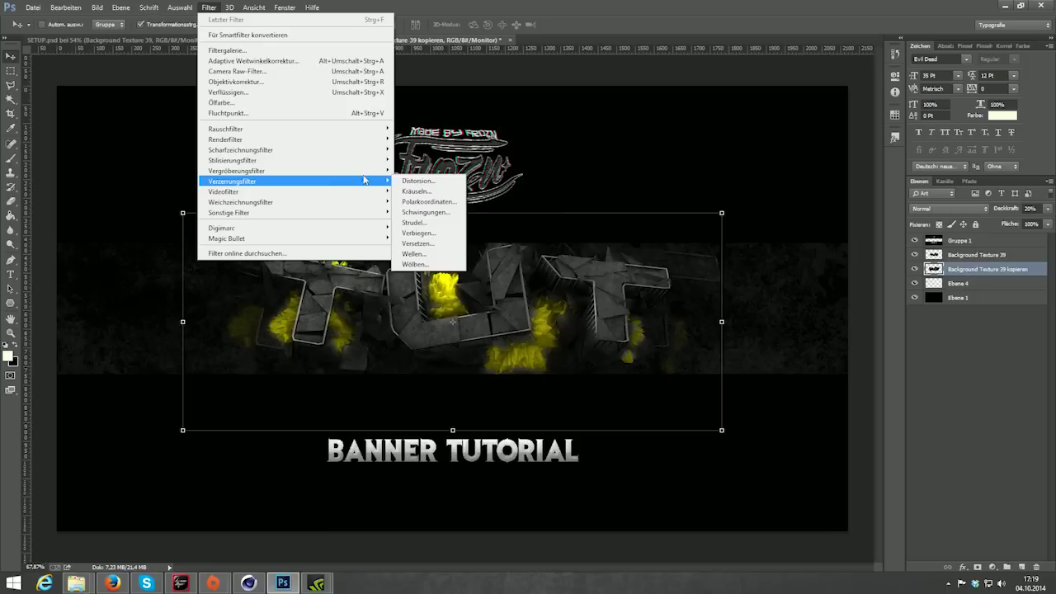
Step: Apply the Schwingungen wave distortion to the faded texture copy
{"action": "left_click", "coordinate": [428, 212]}
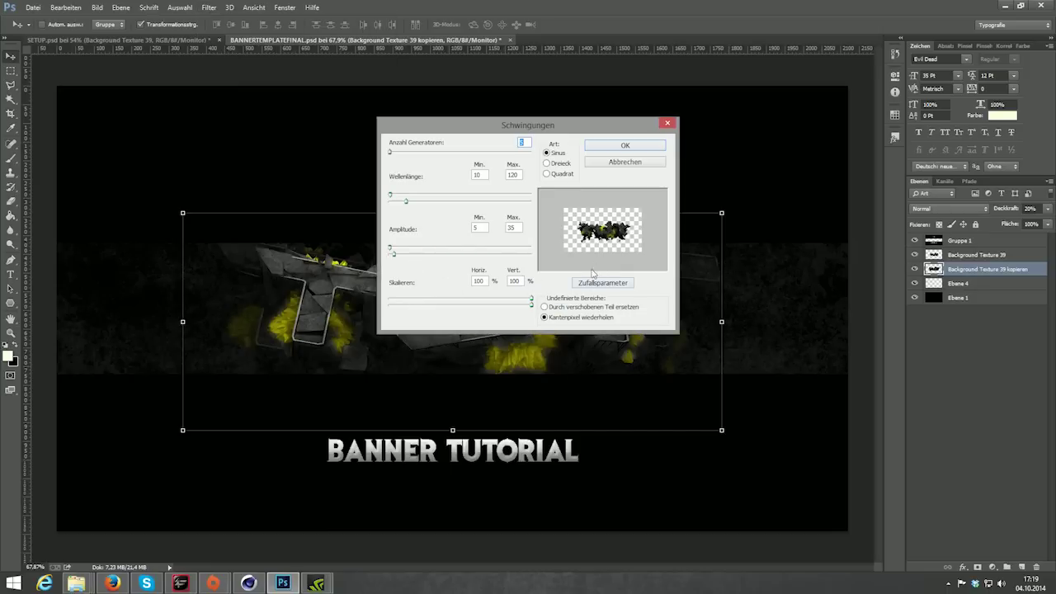
{"action": "left_click", "coordinate": [623, 147]}
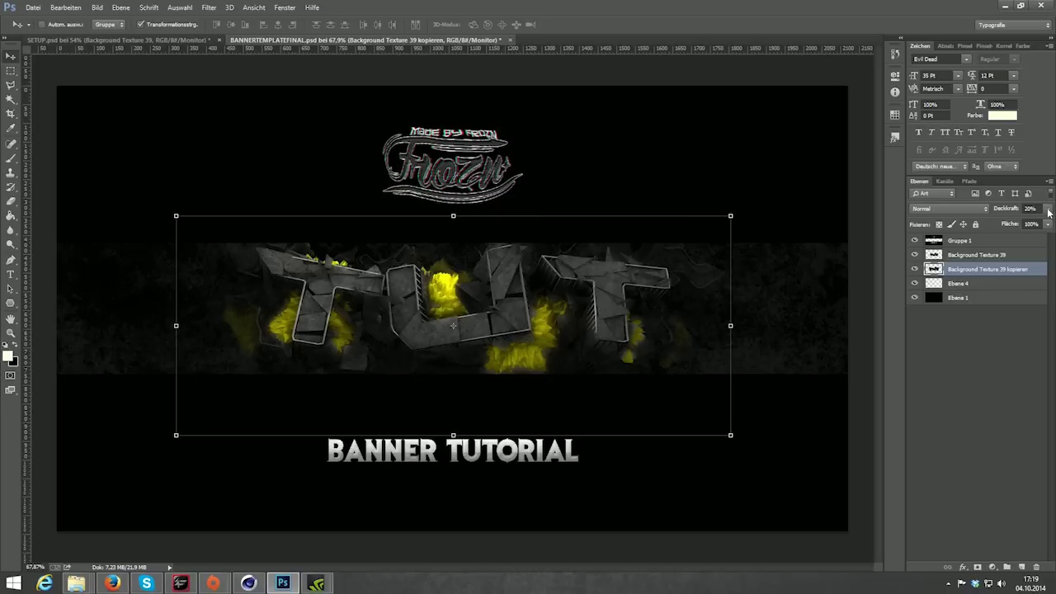
{"action": "left_click", "coordinate": [209, 7]}
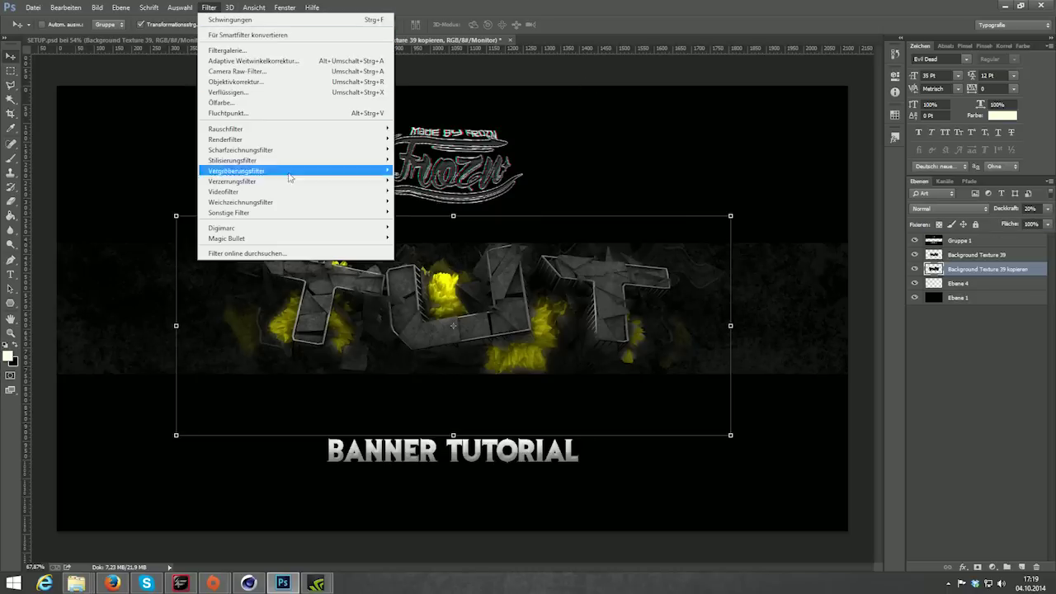
Step: Blur the texture copy with a 1.3-pixel Gaussian blur and inspect the banner
{"action": "mouse_move", "coordinate": [239, 202]}
{"action": "left_click", "coordinate": [438, 280]}
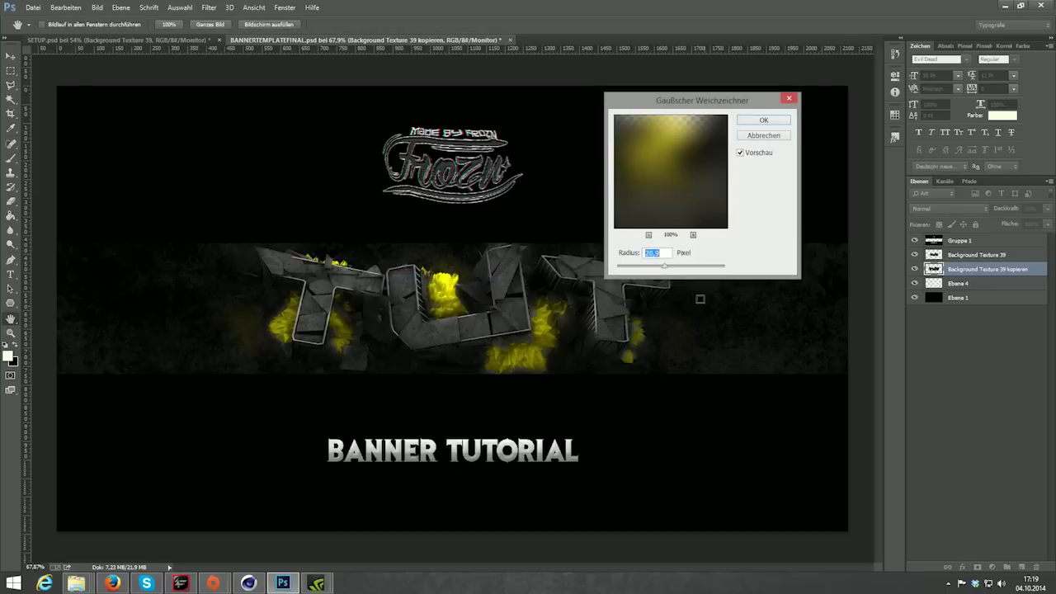
{"action": "left_click_drag", "start_coordinate": [651, 269], "coordinate": [625, 268]}
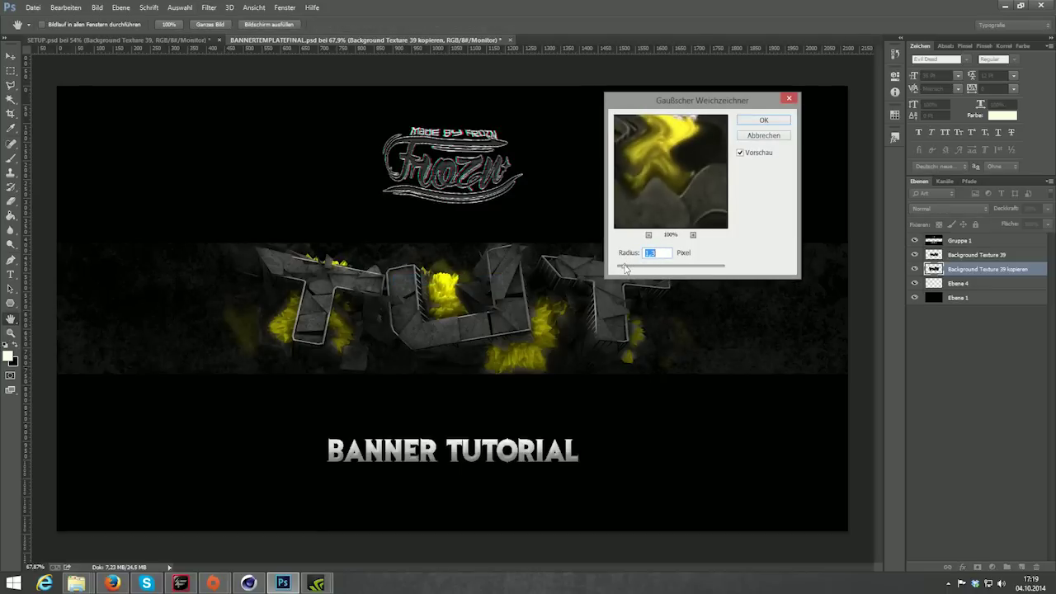
{"action": "left_click", "coordinate": [765, 120]}
{"action": "key", "text": "v"}
{"action": "left_click", "coordinate": [945, 375]}
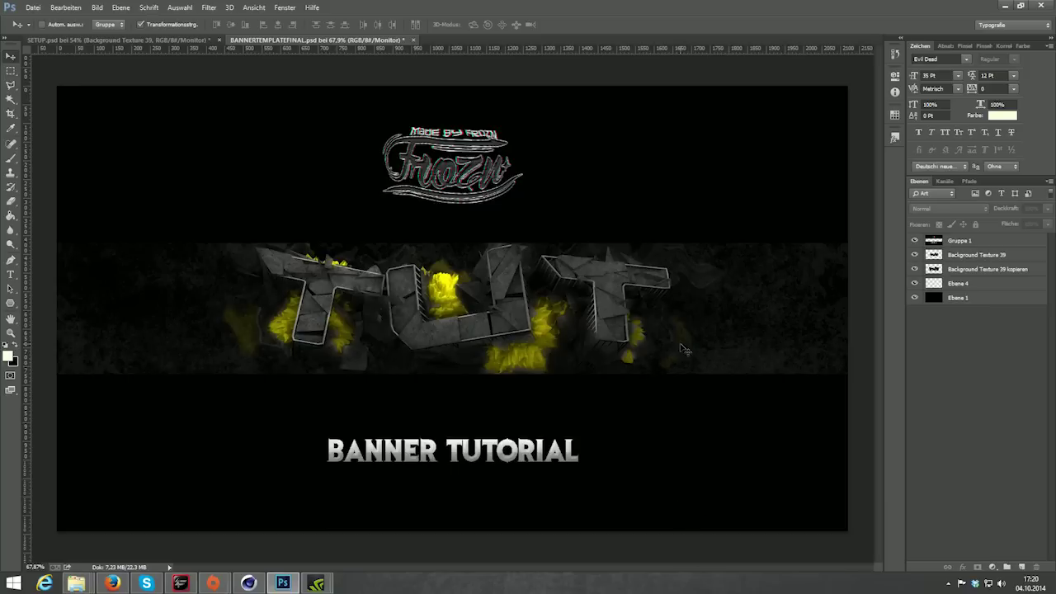
{"action": "scroll", "coordinate": [683, 349], "scroll_direction": "up", "scroll_amount": 2}
{"action": "scroll", "coordinate": [577, 313], "scroll_direction": "up", "scroll_amount": 2}
{"action": "scroll", "coordinate": [485, 277], "scroll_direction": "down", "scroll_amount": 3}
{"action": "scroll", "coordinate": [509, 286], "scroll_direction": "up", "scroll_amount": 1}
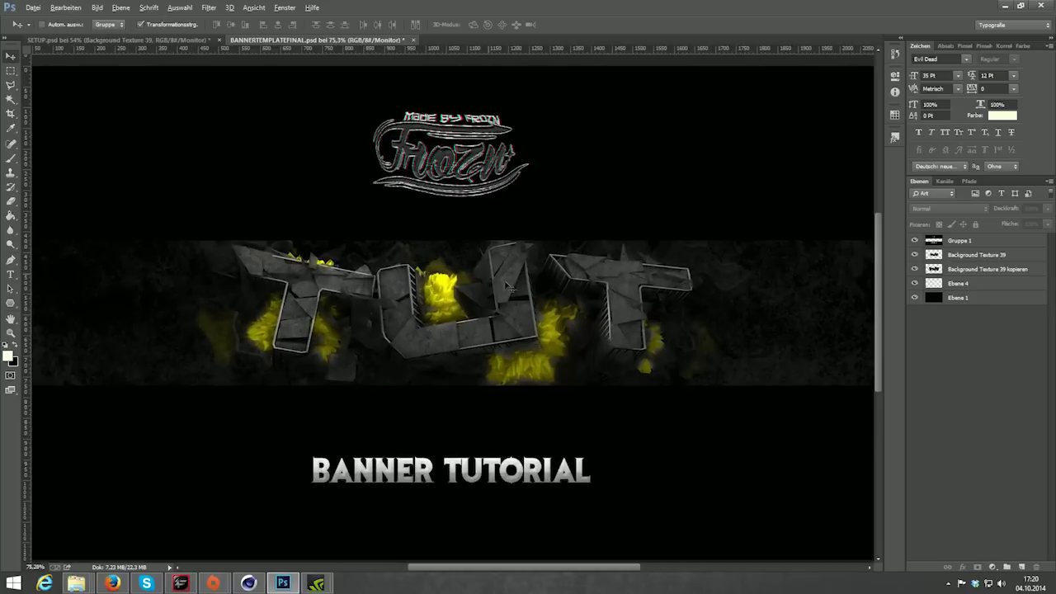
{"action": "scroll", "coordinate": [520, 309], "scroll_direction": "up", "scroll_amount": 1}
{"action": "scroll", "coordinate": [521, 310], "scroll_direction": "up", "scroll_amount": 1}
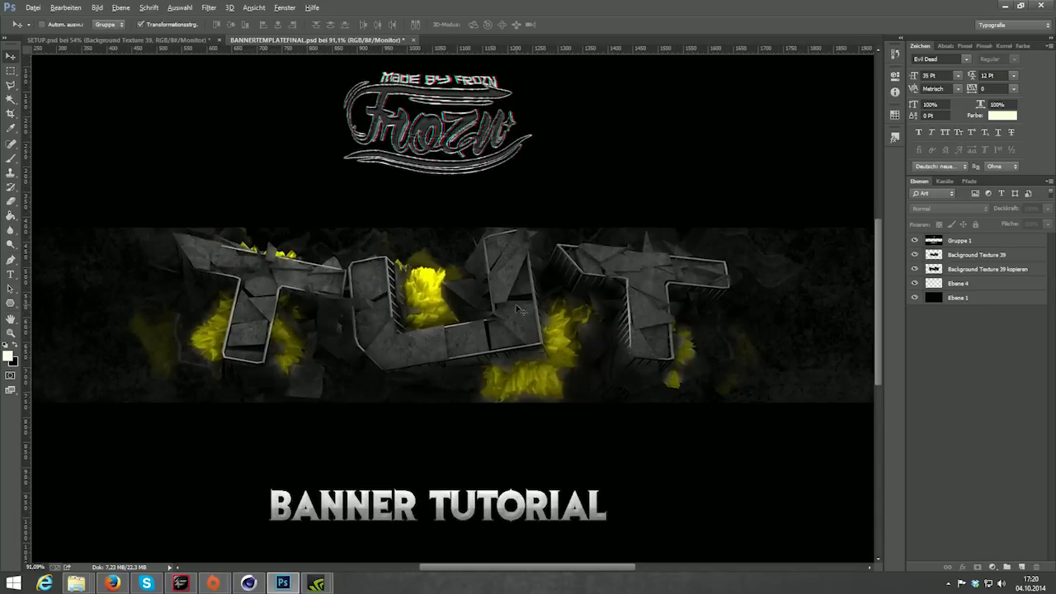
{"action": "scroll", "coordinate": [523, 310], "scroll_direction": "down", "scroll_amount": 2}
{"action": "scroll", "coordinate": [578, 330], "scroll_direction": "up", "scroll_amount": 2}
{"action": "scroll", "coordinate": [640, 322], "scroll_direction": "up", "scroll_amount": 1}
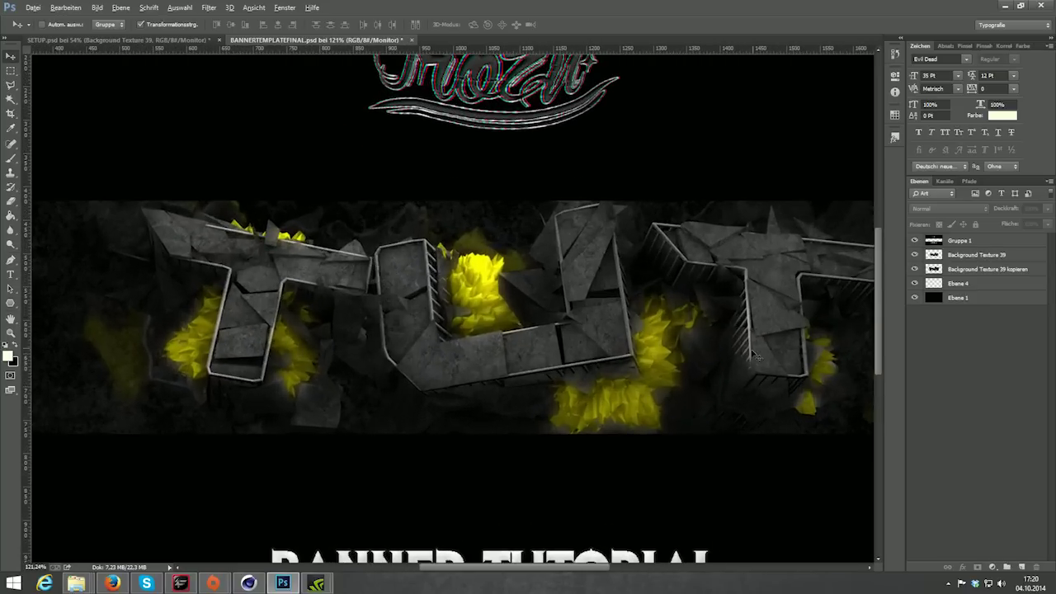
{"action": "scroll", "coordinate": [656, 364], "scroll_direction": "down", "scroll_amount": 2}
{"action": "scroll", "coordinate": [499, 324], "scroll_direction": "down", "scroll_amount": 2}
{"action": "scroll", "coordinate": [501, 326], "scroll_direction": "up", "scroll_amount": 1}
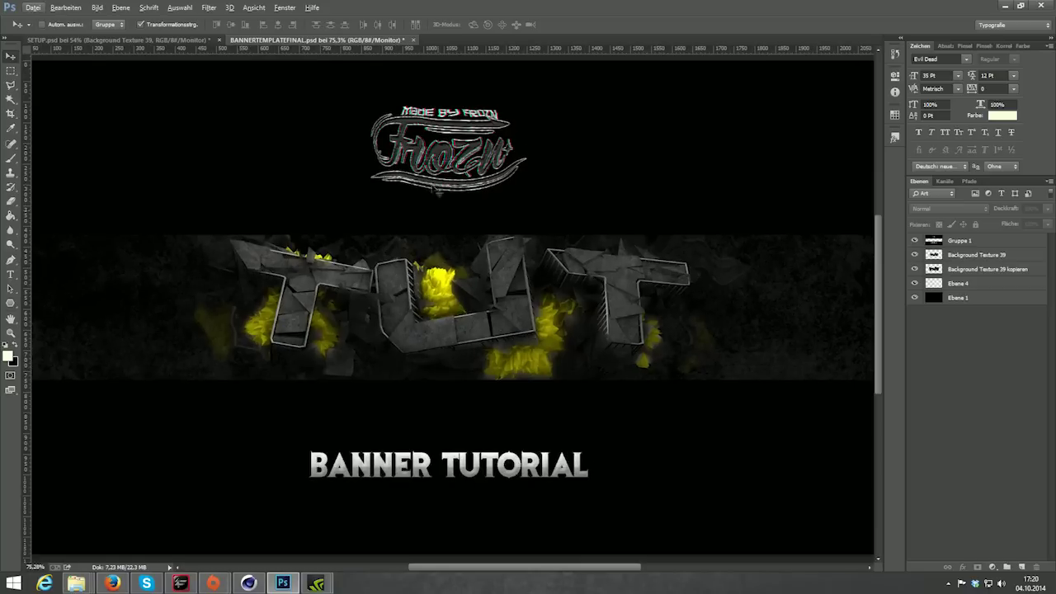
{"action": "mouse_move", "coordinate": [76, 583]}
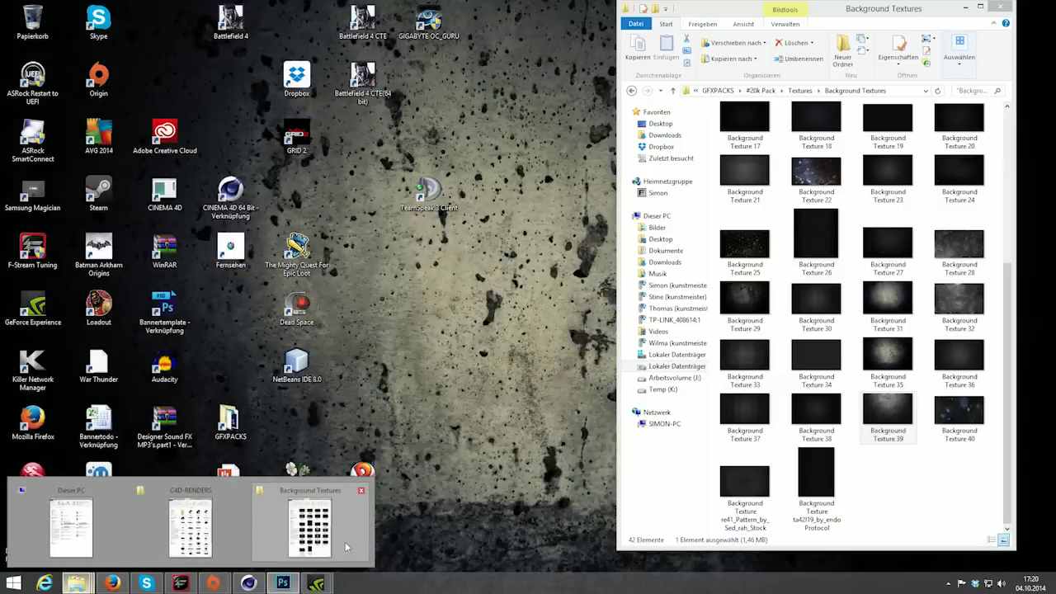
Step: Place Background Texture 29 from the Background Textures folder into the banner
{"action": "left_click", "coordinate": [313, 528]}
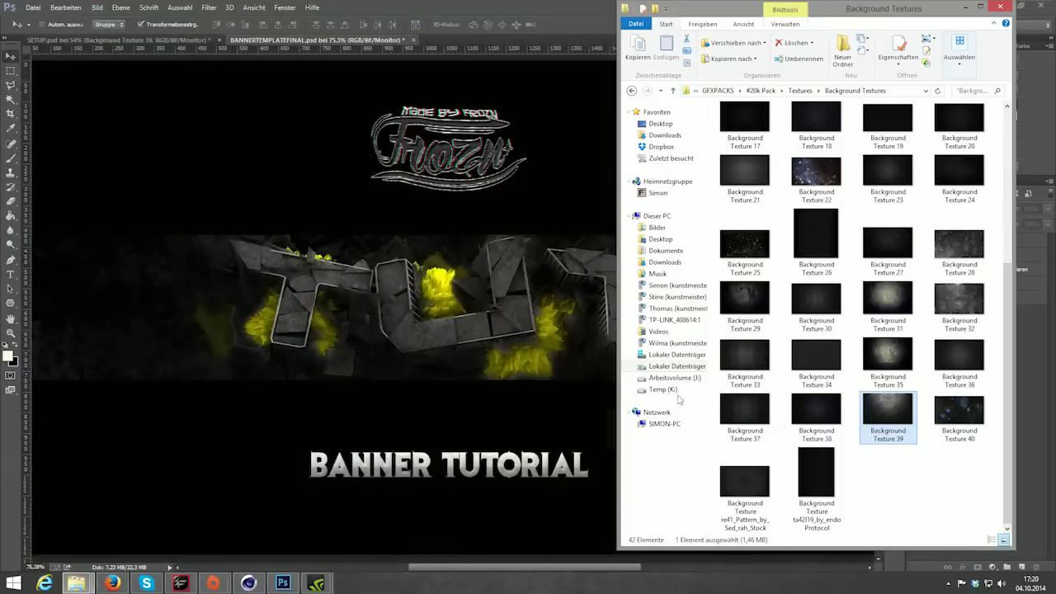
{"action": "double_click", "coordinate": [750, 302]}
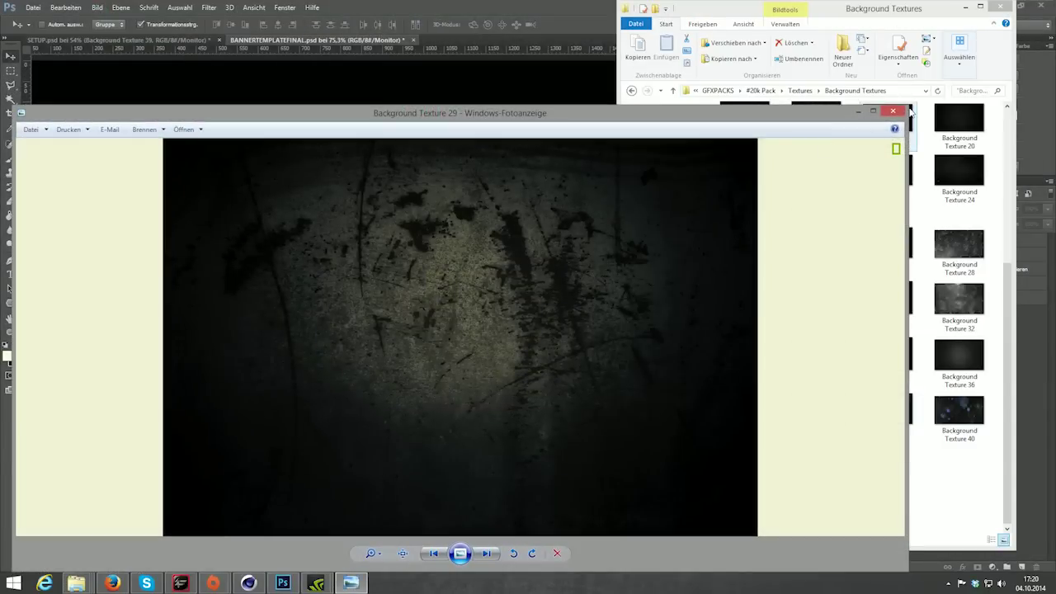
{"action": "left_click", "coordinate": [893, 110]}
{"action": "left_click_drag", "start_coordinate": [750, 302], "coordinate": [449, 268]}
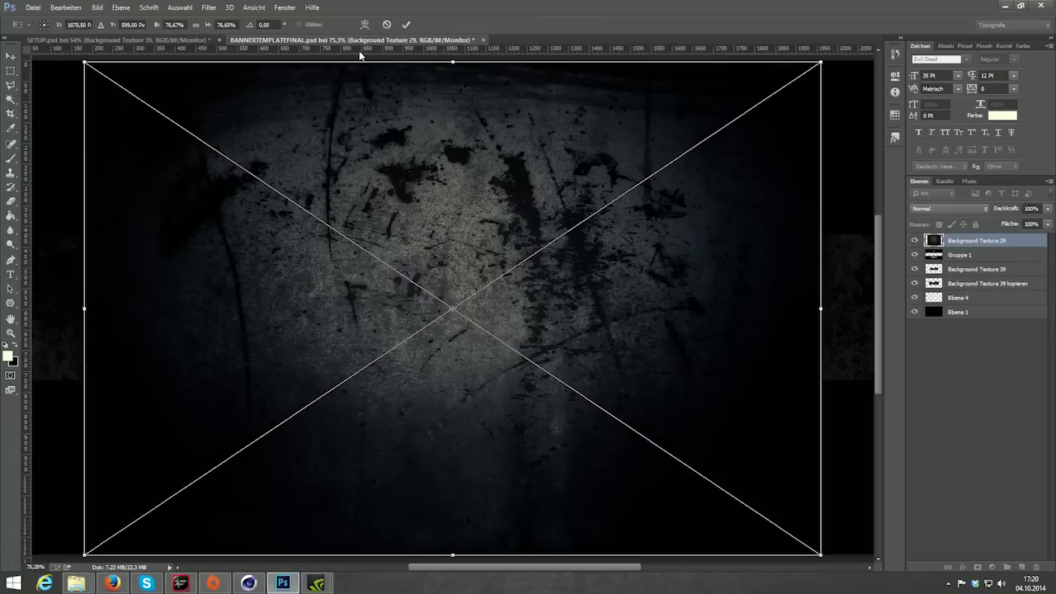
{"action": "left_click", "coordinate": [406, 24]}
Step: Move the Background Texture 29 layer beneath Ebene 4 and enlarge it slightly past the canvas
{"action": "mouse_move", "coordinate": [961, 252]}
{"action": "left_mouse_down"}
{"action": "mouse_move", "coordinate": [962, 310]}
{"action": "mouse_move", "coordinate": [955, 244]}
{"action": "left_mouse_up"}
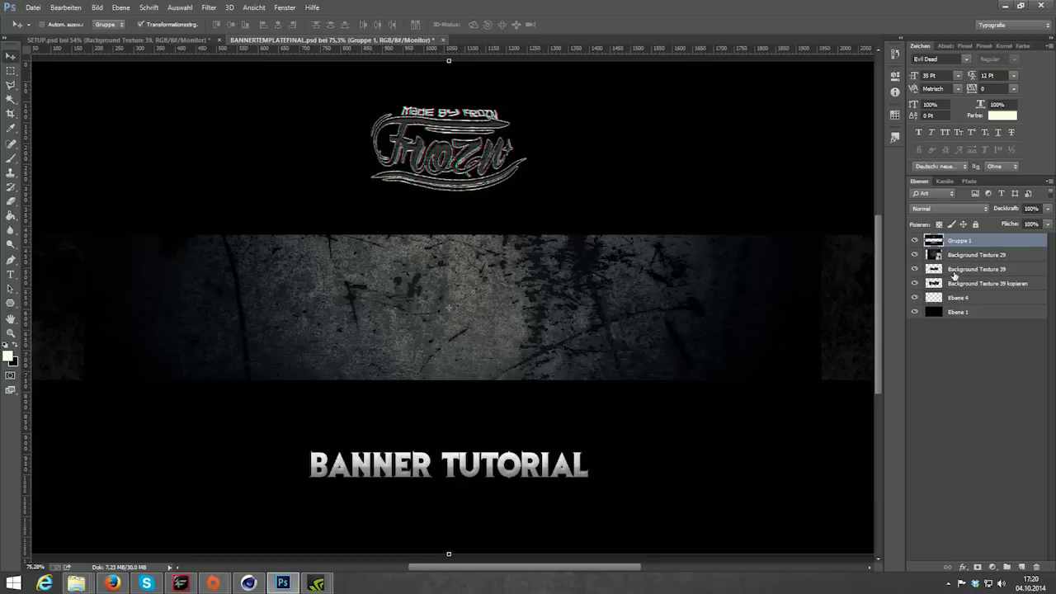
{"action": "left_click", "coordinate": [960, 258]}
{"action": "left_click", "coordinate": [1023, 334]}
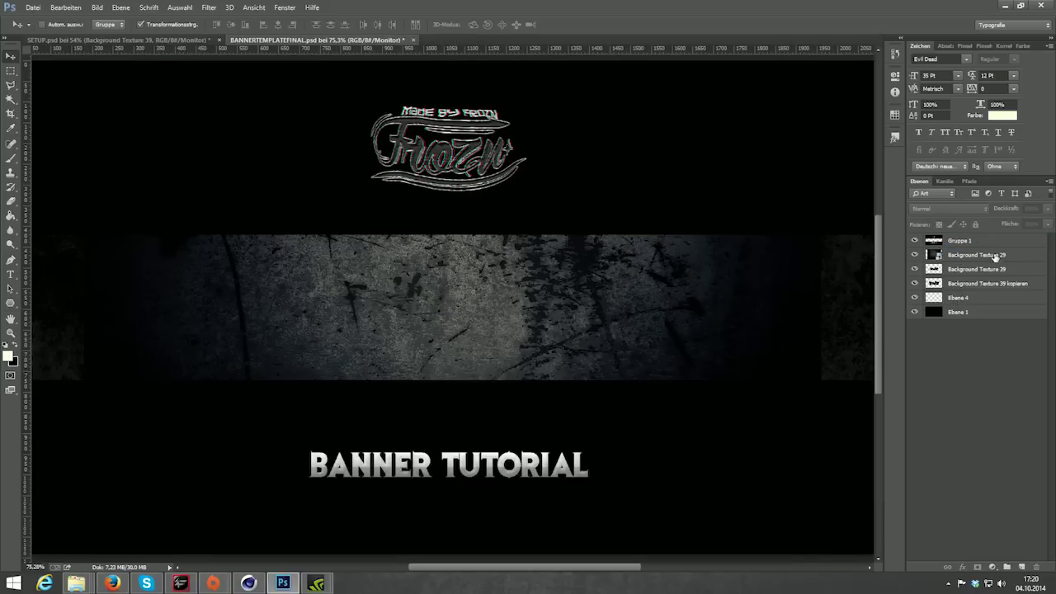
{"action": "left_click_drag", "start_coordinate": [995, 258], "coordinate": [982, 304]}
{"action": "scroll", "coordinate": [760, 356], "scroll_direction": "down", "scroll_amount": 3}
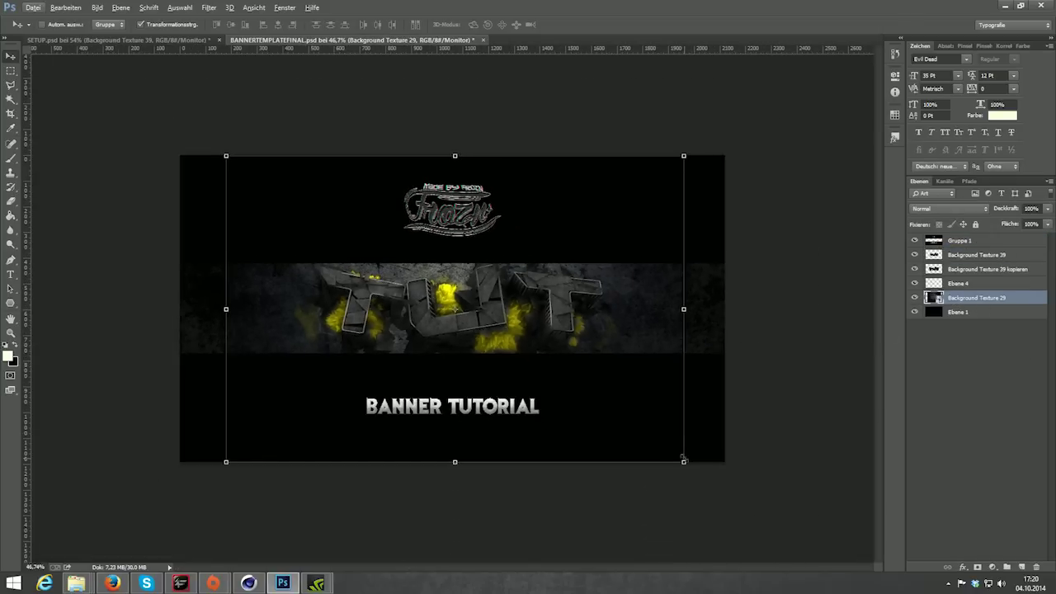
{"action": "left_click_drag", "start_coordinate": [684, 461], "coordinate": [773, 521]}
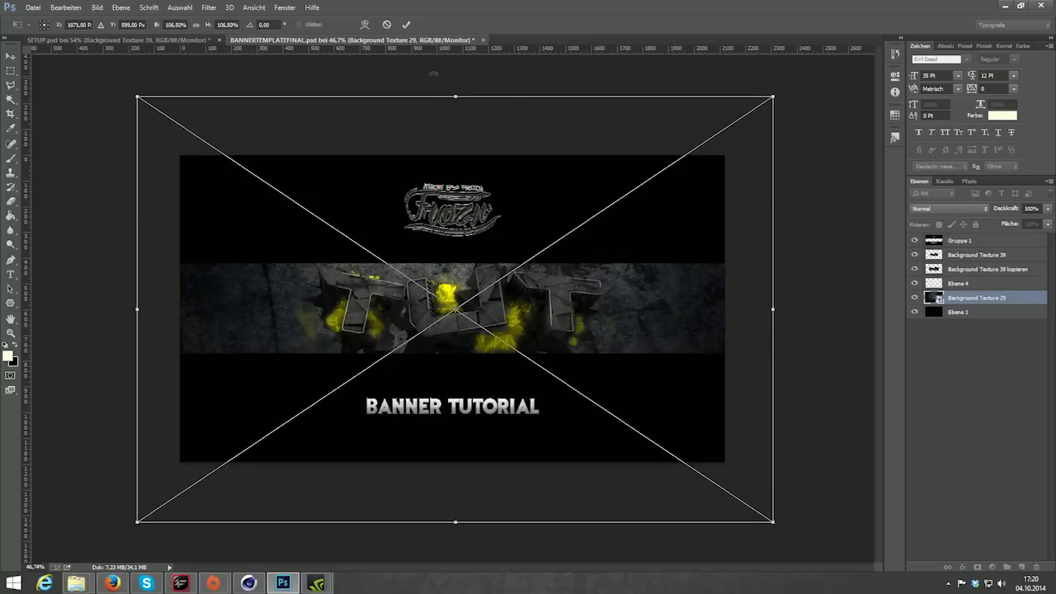
{"action": "left_click", "coordinate": [407, 26]}
Step: Fade Background Texture 29 to 11% opacity and toggle its visibility to compare
{"action": "left_click", "coordinate": [1048, 209]}
{"action": "left_click_drag", "start_coordinate": [1047, 223], "coordinate": [998, 220]}
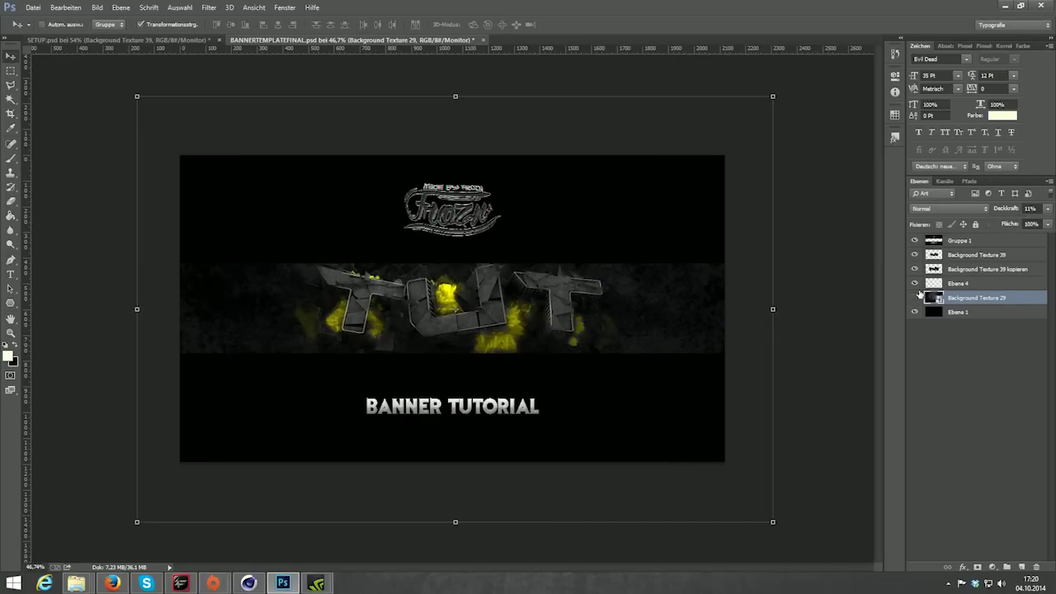
{"action": "left_click", "coordinate": [950, 372]}
{"action": "scroll", "coordinate": [580, 372], "scroll_direction": "up", "scroll_amount": 4}
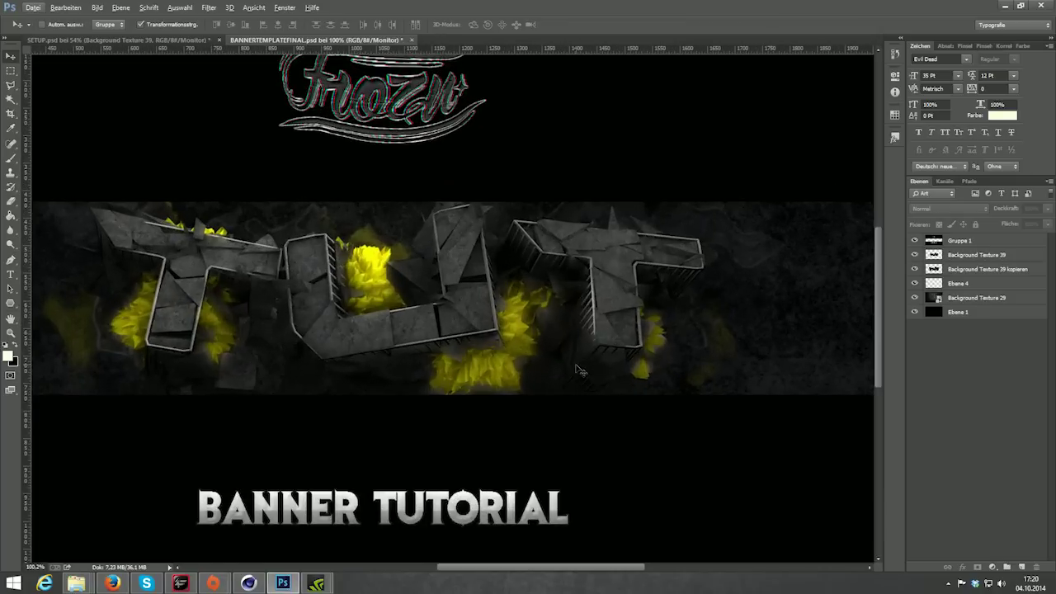
{"action": "left_click", "coordinate": [914, 298]}
{"action": "left_click", "coordinate": [915, 298]}
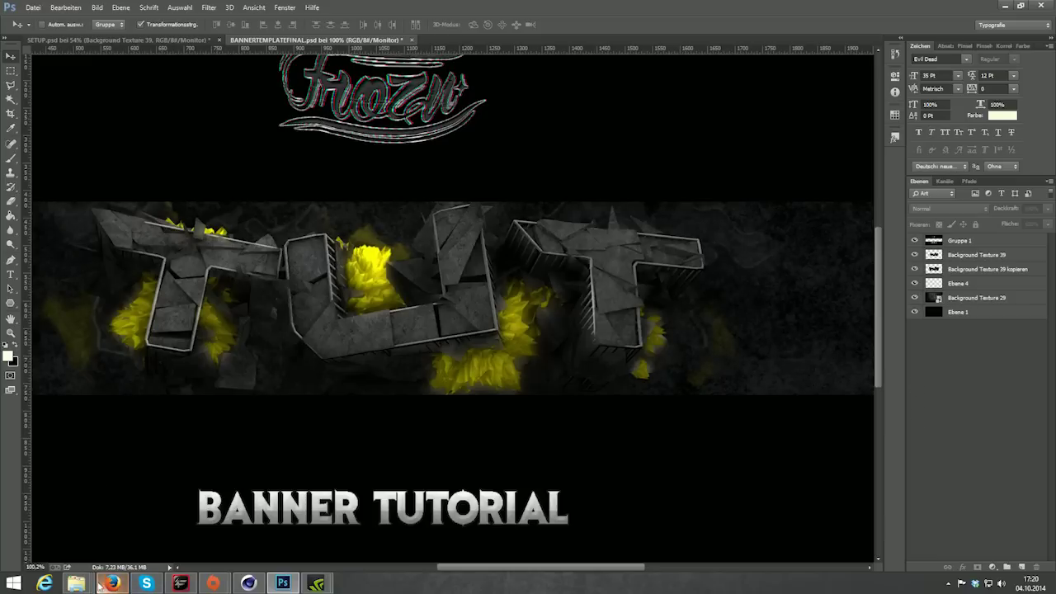
{"action": "mouse_move", "coordinate": [76, 584]}
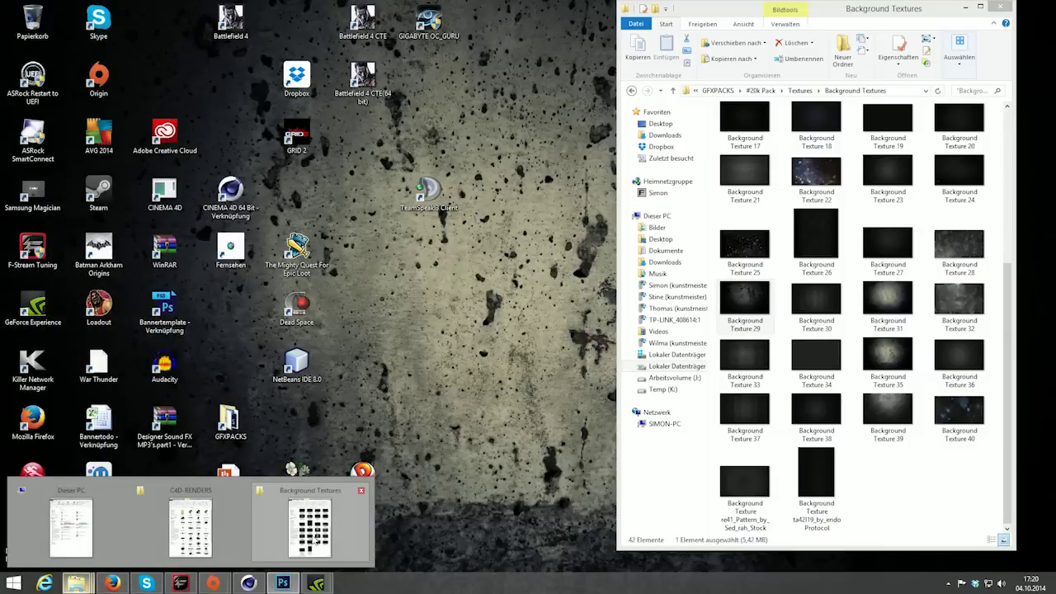
Step: Preview Background Texture 25, then return to the Textures folder
{"action": "left_click", "coordinate": [274, 530]}
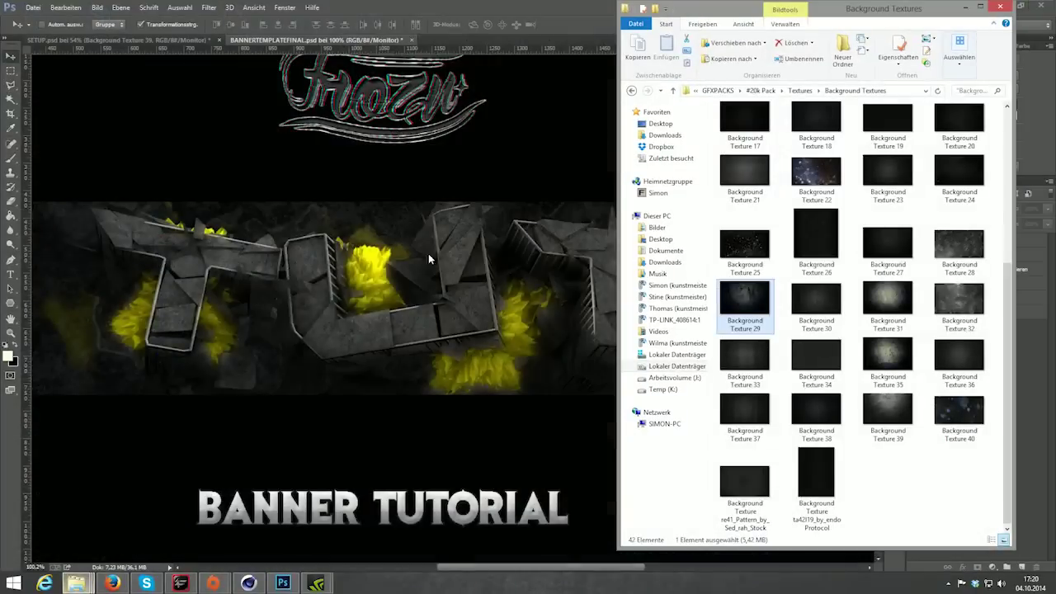
{"action": "double_click", "coordinate": [745, 244]}
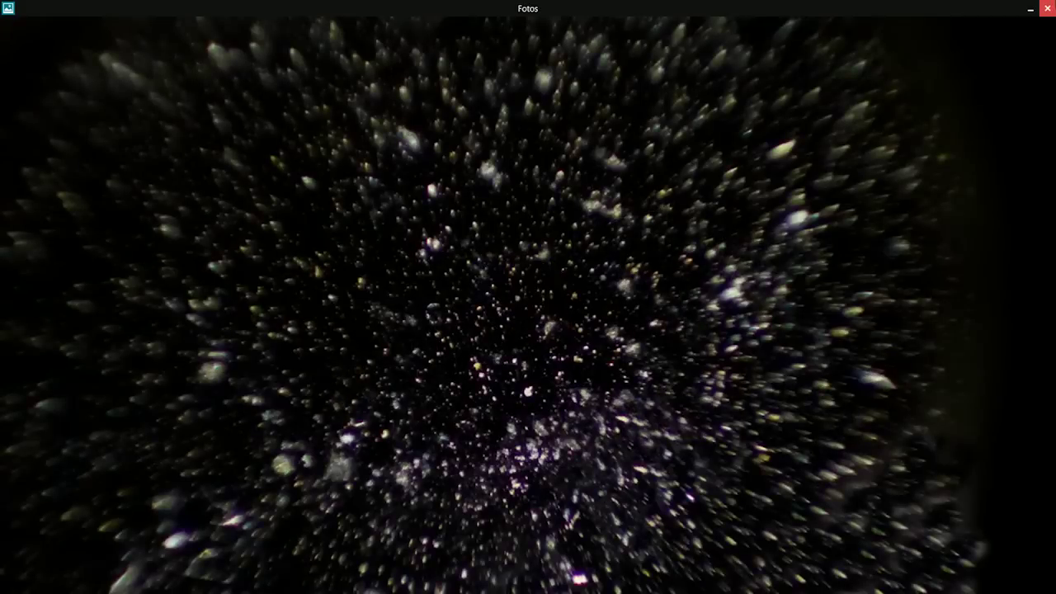
{"action": "left_click", "coordinate": [1049, 8]}
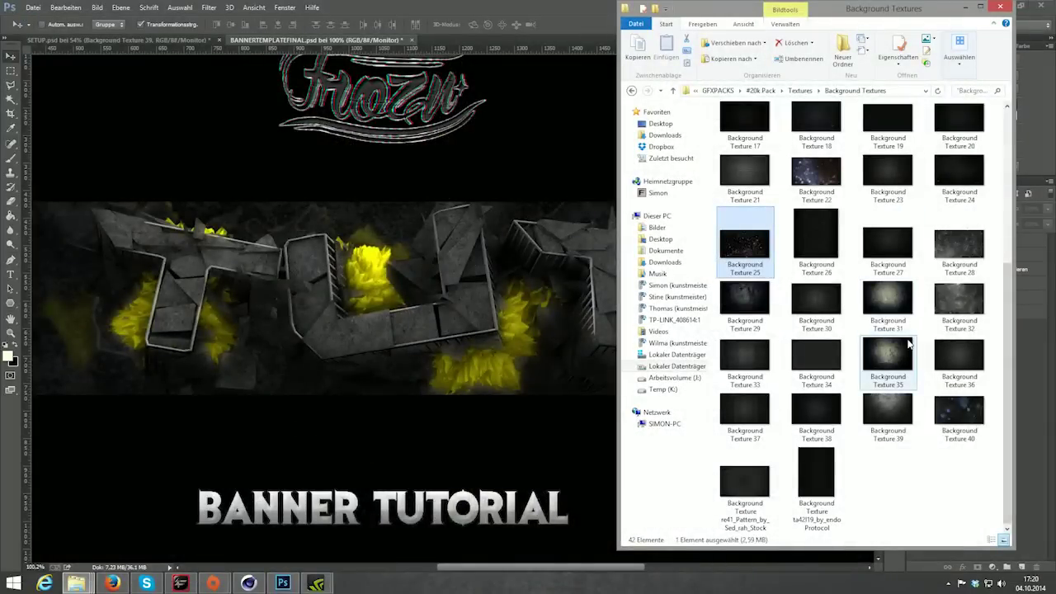
{"action": "left_click", "coordinate": [631, 90]}
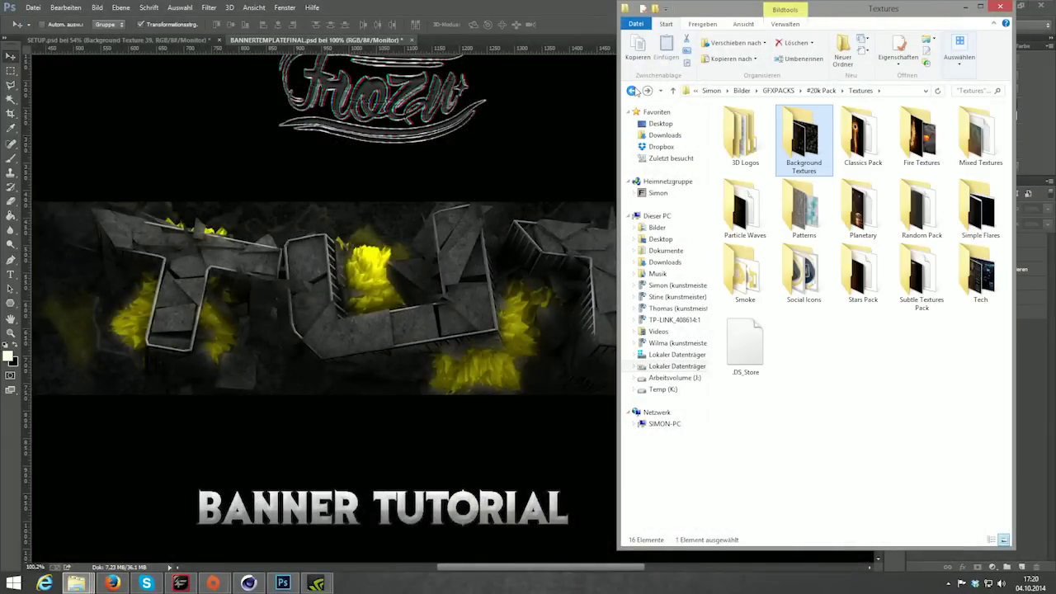
Step: Open the Subtle Textures Pack folder and preview the green and Waterfall_Nebula textures
{"action": "double_click", "coordinate": [916, 304]}
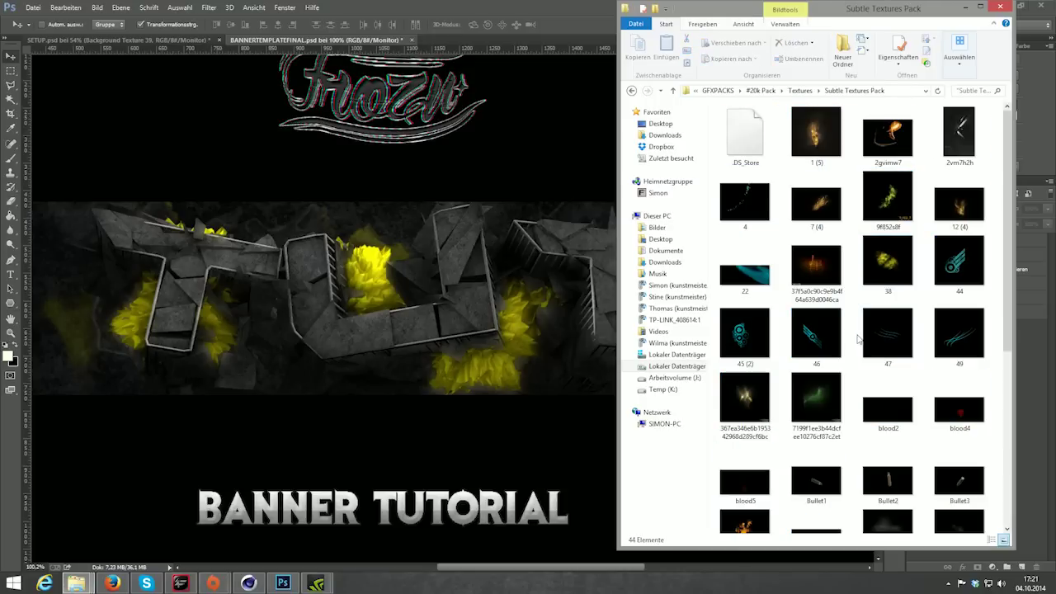
{"action": "double_click", "coordinate": [889, 202]}
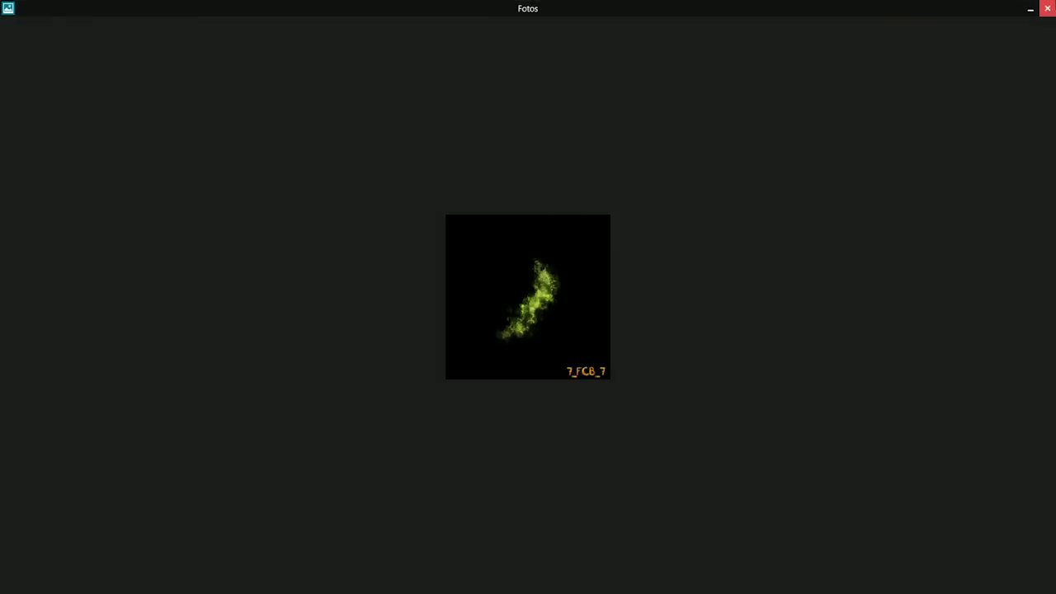
{"action": "key", "text": "alt+F4"}
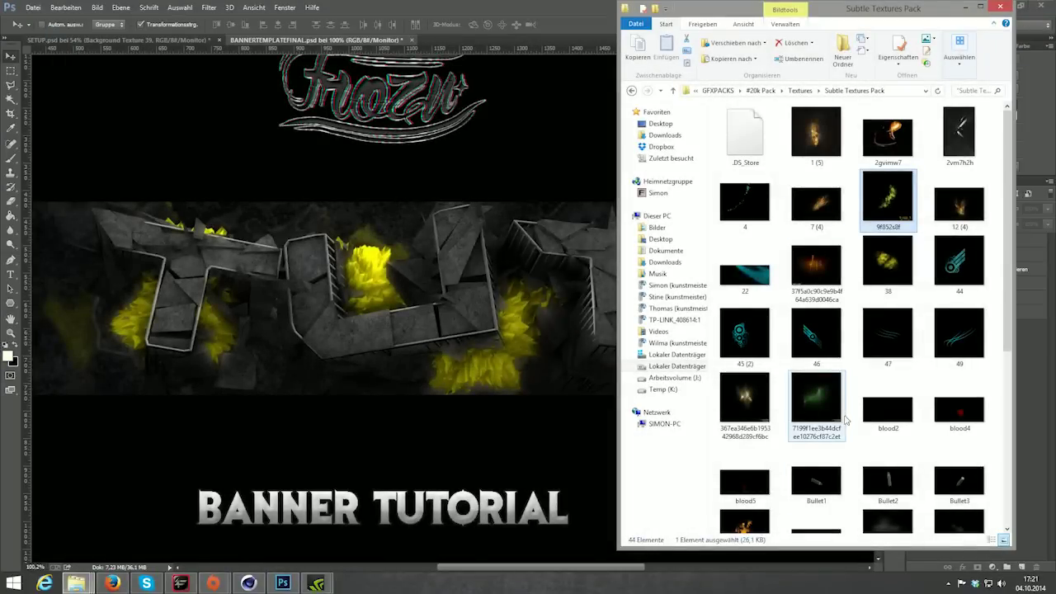
{"action": "scroll", "coordinate": [916, 438], "scroll_direction": "down", "scroll_amount": 2}
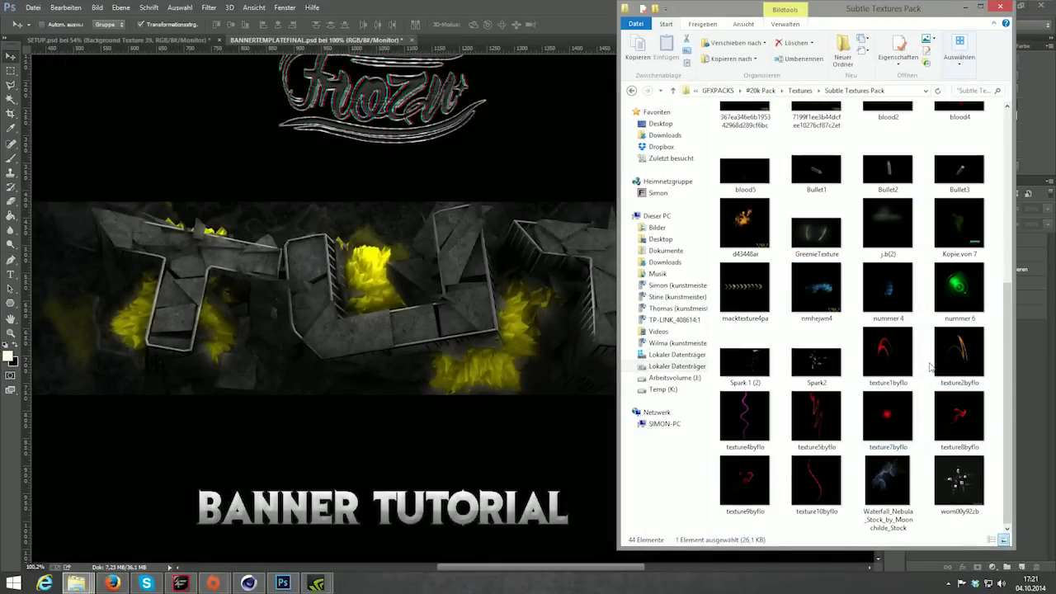
{"action": "double_click", "coordinate": [898, 493]}
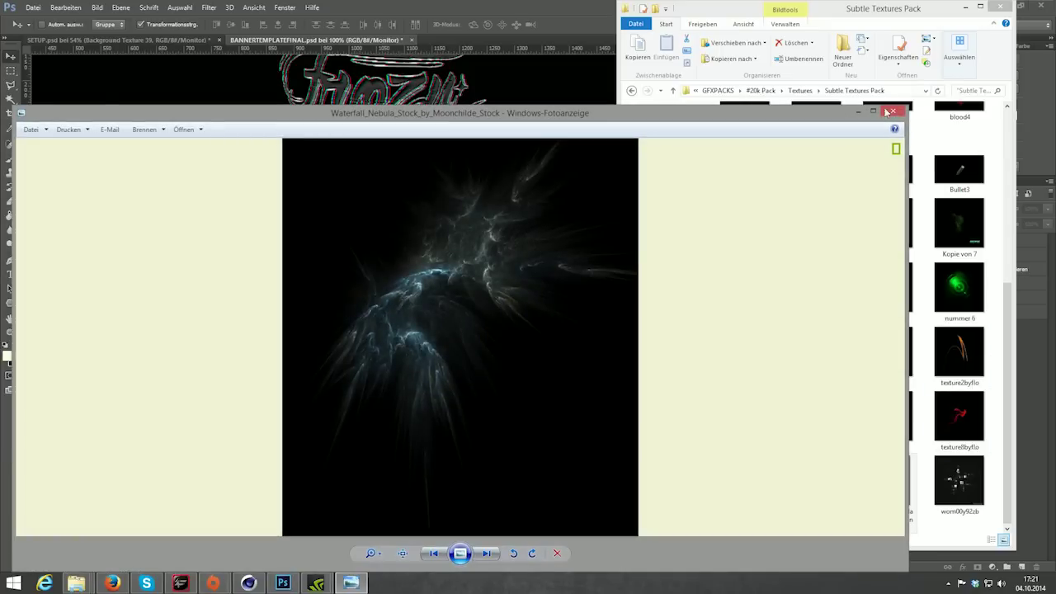
{"action": "left_click", "coordinate": [889, 112]}
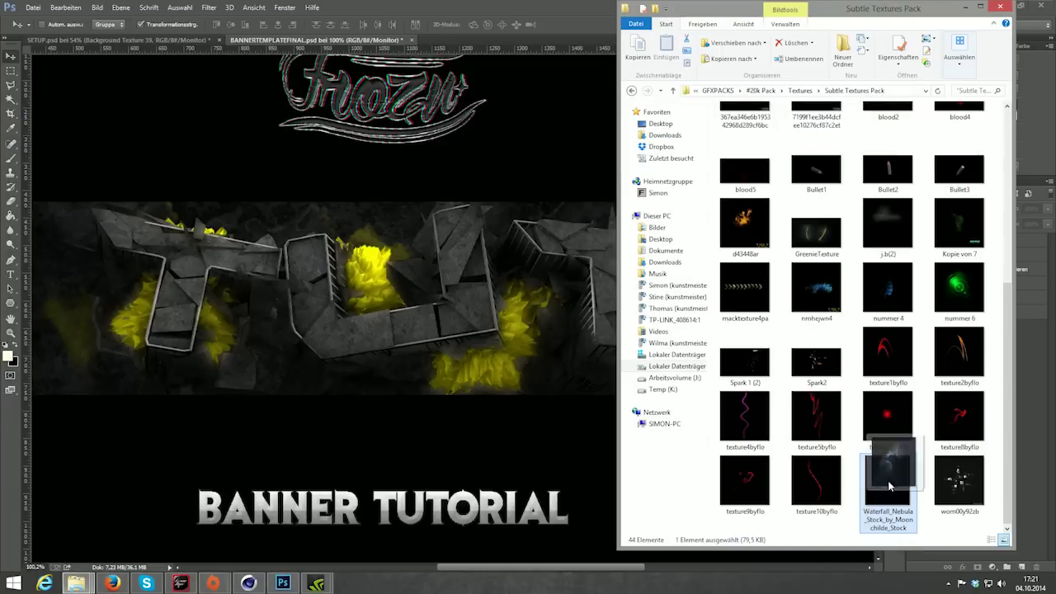
Step: Place the Waterfall_Nebula image below Gruppe 1 and shift it right and down
{"action": "left_click_drag", "start_coordinate": [898, 487], "coordinate": [454, 309]}
{"action": "left_click", "coordinate": [408, 25]}
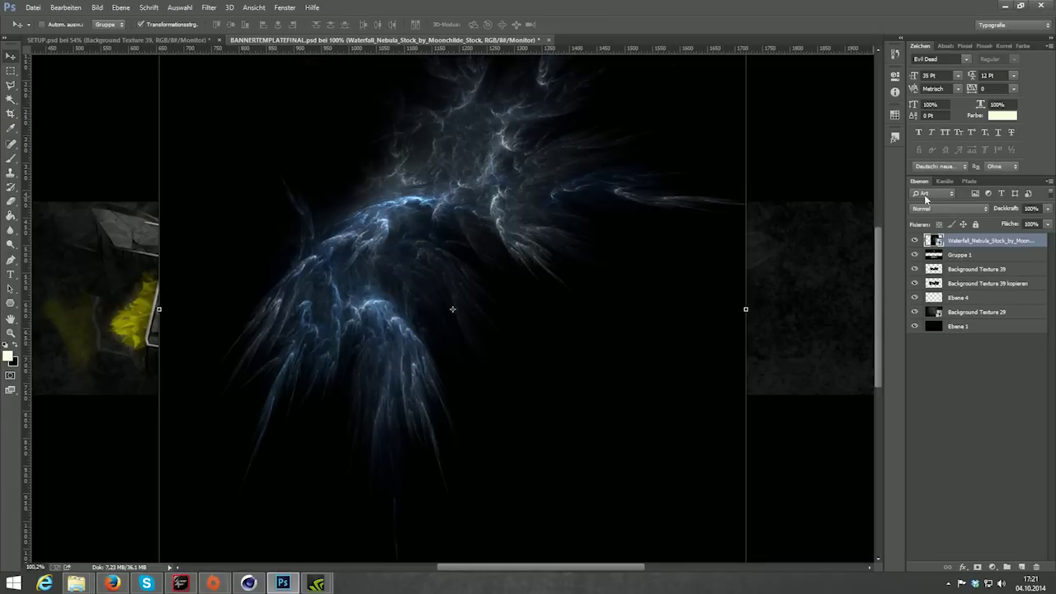
{"action": "left_click_drag", "start_coordinate": [959, 247], "coordinate": [952, 269]}
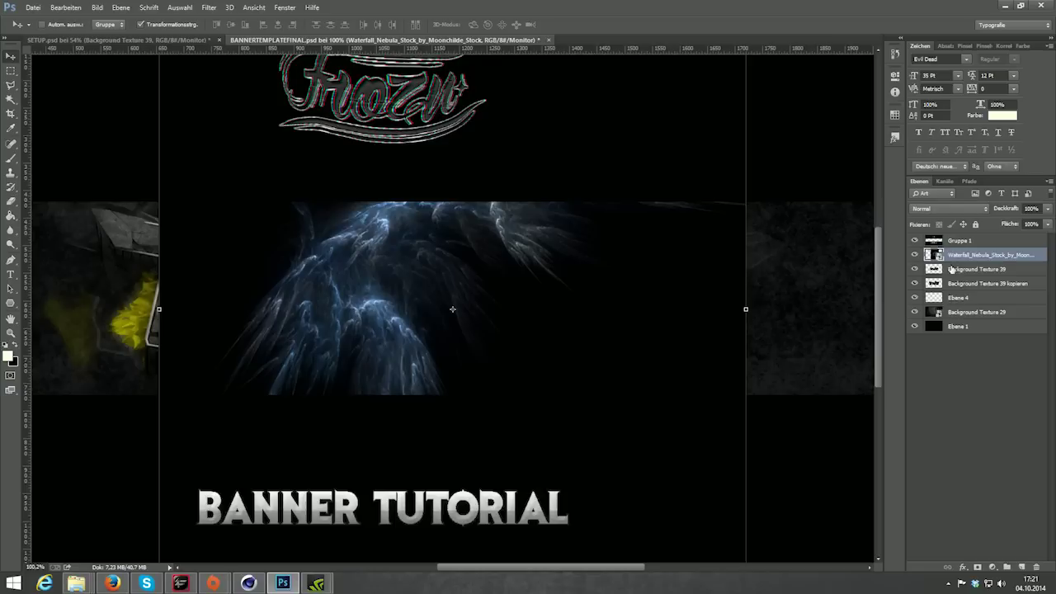
{"action": "left_click_drag", "start_coordinate": [512, 287], "coordinate": [681, 361]}
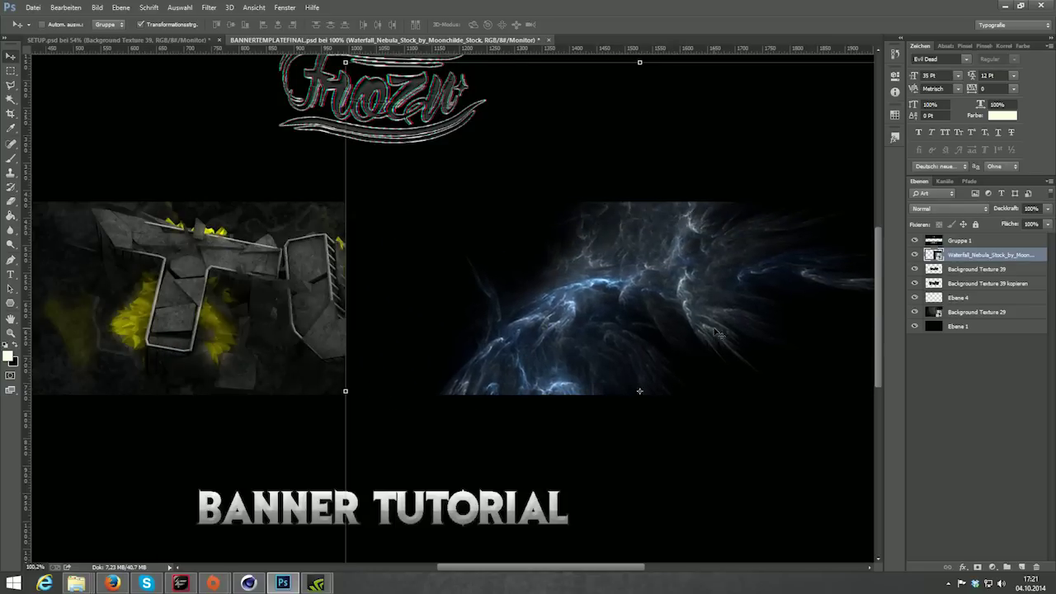
{"action": "scroll", "coordinate": [720, 331], "scroll_direction": "down", "scroll_amount": 2}
{"action": "scroll", "coordinate": [675, 346], "scroll_direction": "down", "scroll_amount": 2}
{"action": "scroll", "coordinate": [521, 293], "scroll_direction": "up", "scroll_amount": 2}
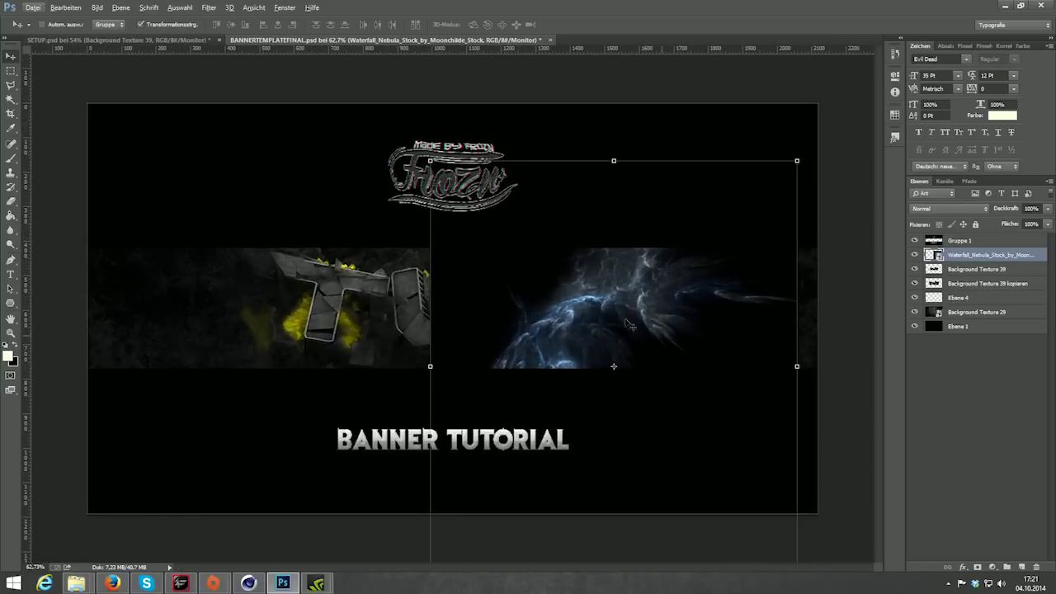
Step: Erase the nebula's hard black edge over the T with a size-379 eraser
{"action": "left_click", "coordinate": [11, 201]}
{"action": "left_click", "coordinate": [432, 267]}
{"action": "key", "text": "Return"}
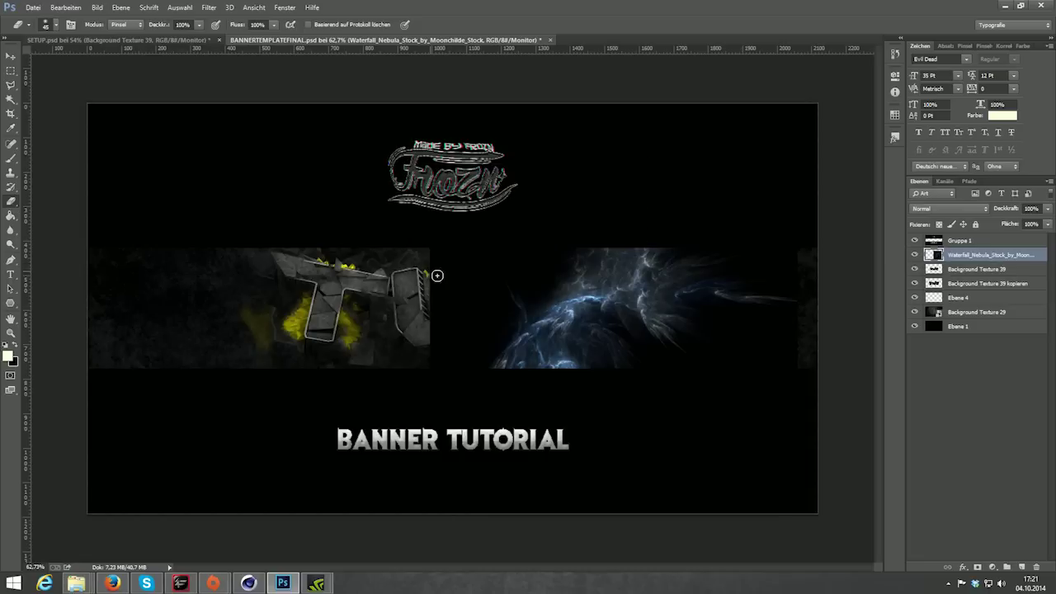
{"action": "mouse_move", "coordinate": [436, 273]}
{"action": "left_mouse_down"}
{"action": "mouse_move", "coordinate": [467, 227]}
{"action": "mouse_move", "coordinate": [401, 405]}
{"action": "left_mouse_up"}
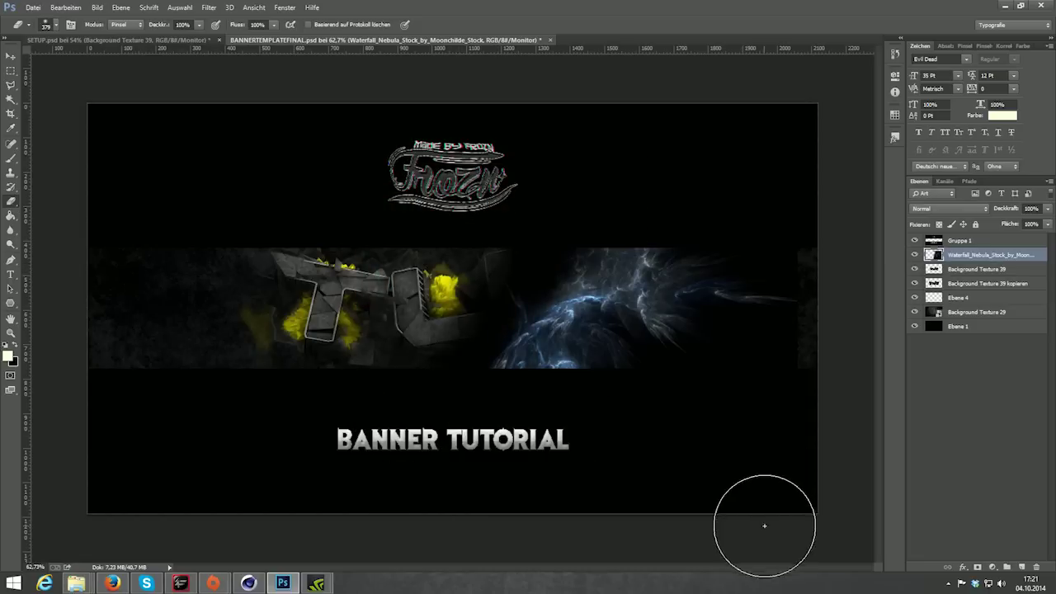
{"action": "left_click_drag", "start_coordinate": [767, 524], "coordinate": [814, 224]}
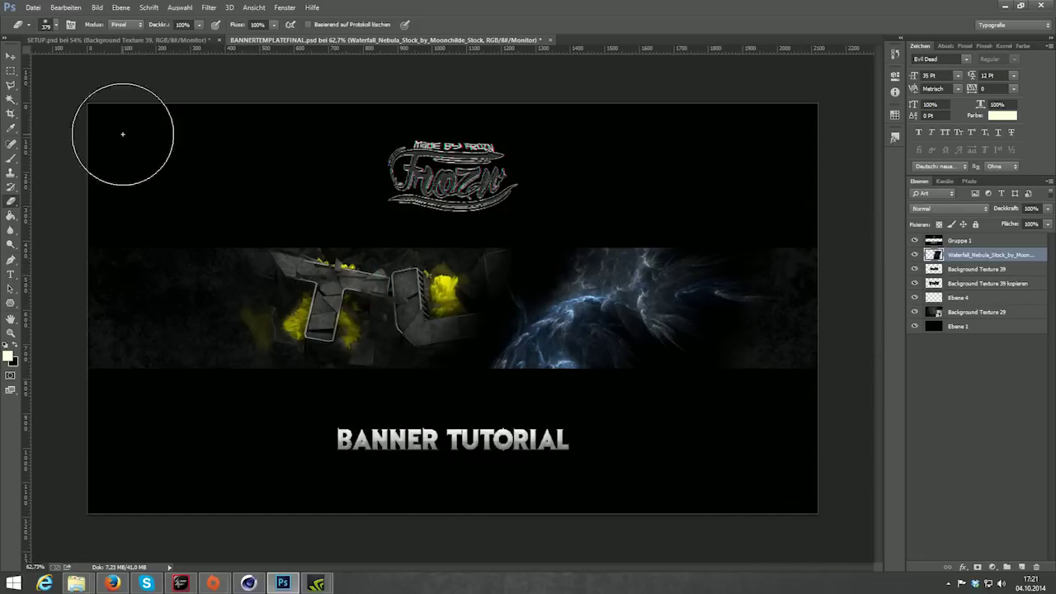
{"action": "left_click", "coordinate": [10, 55]}
{"action": "scroll", "coordinate": [761, 471], "scroll_direction": "down", "scroll_amount": 1}
{"action": "scroll", "coordinate": [761, 471], "scroll_direction": "down", "scroll_amount": 2}
Step: Shrink the nebula to a small box and erase the dark patch right of the T
{"action": "key", "text": "ctrl+t"}
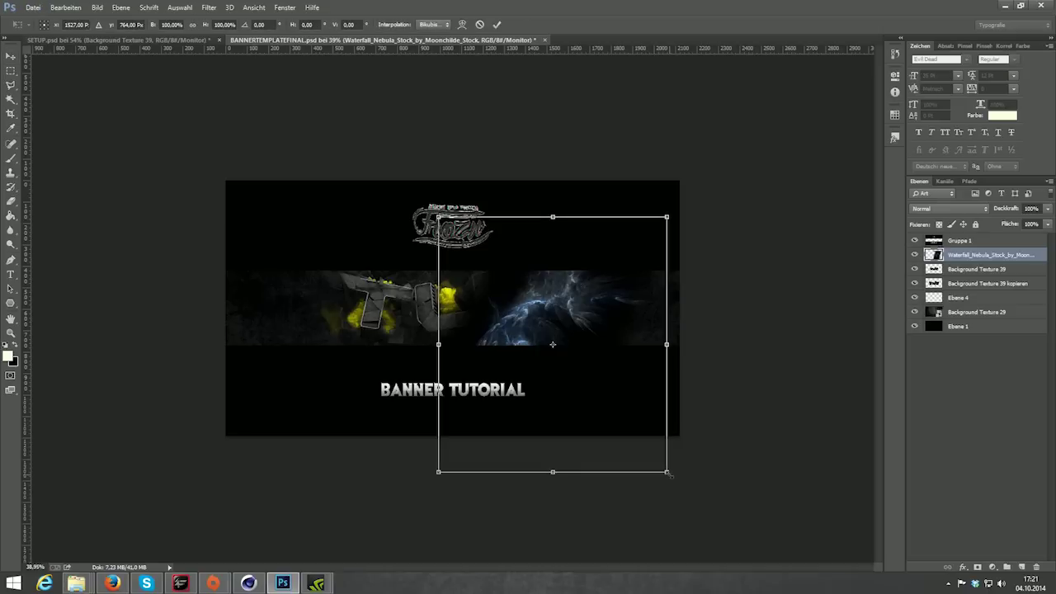
{"action": "mouse_move", "coordinate": [679, 471]}
{"action": "left_mouse_down"}
{"action": "mouse_move", "coordinate": [589, 385]}
{"action": "mouse_move", "coordinate": [586, 329]}
{"action": "left_mouse_up"}
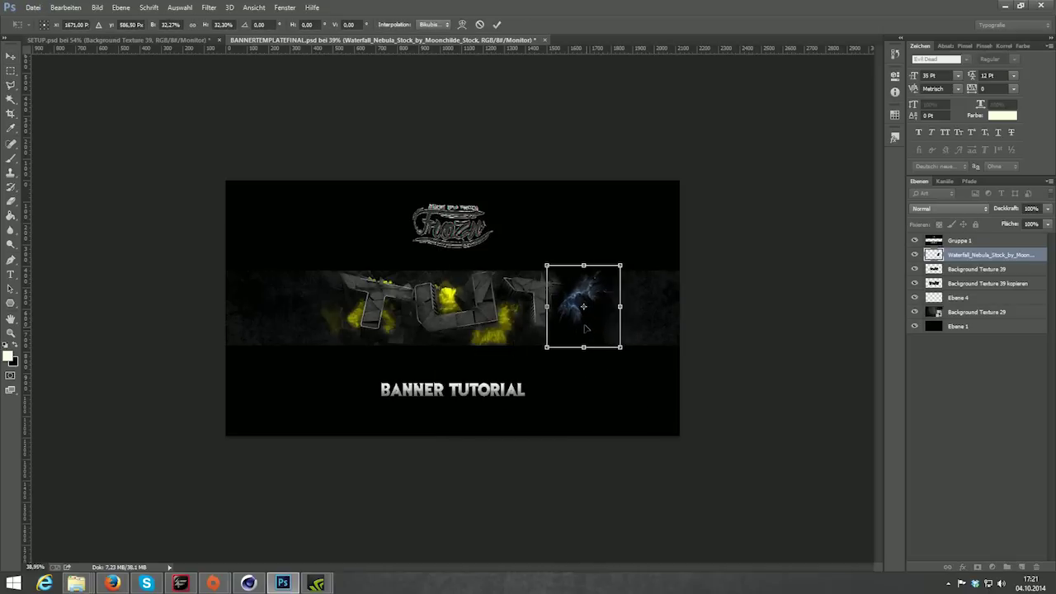
{"action": "left_click", "coordinate": [496, 24]}
{"action": "scroll", "coordinate": [684, 337], "scroll_direction": "up", "scroll_amount": 3}
{"action": "left_click", "coordinate": [11, 201]}
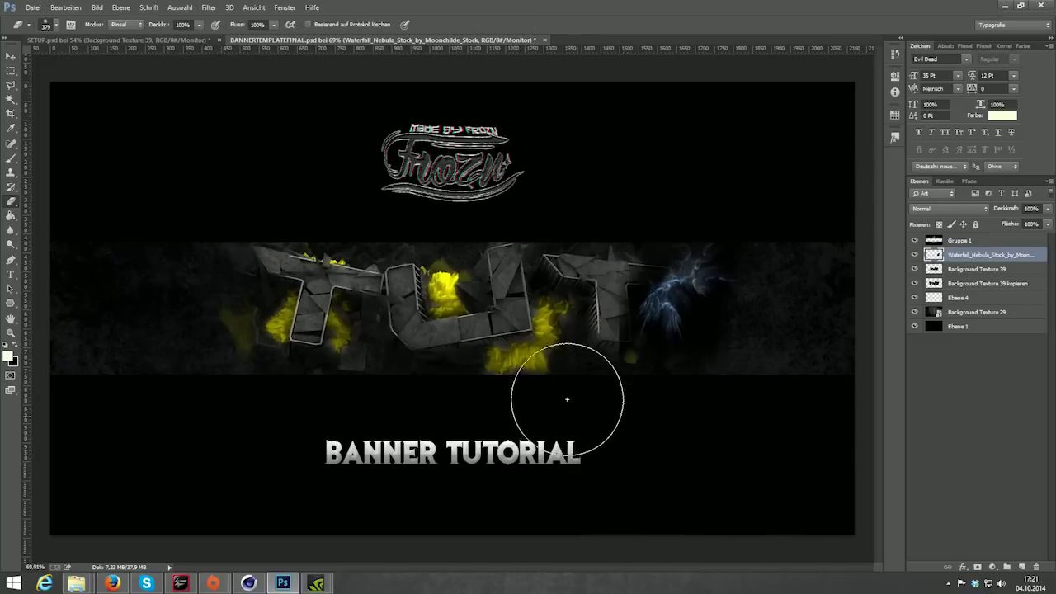
{"action": "left_click_drag", "start_coordinate": [556, 377], "coordinate": [570, 349]}
Step: Set the nebula layer to Negativ multiplizieren and move it onto the U
{"action": "left_click", "coordinate": [949, 208]}
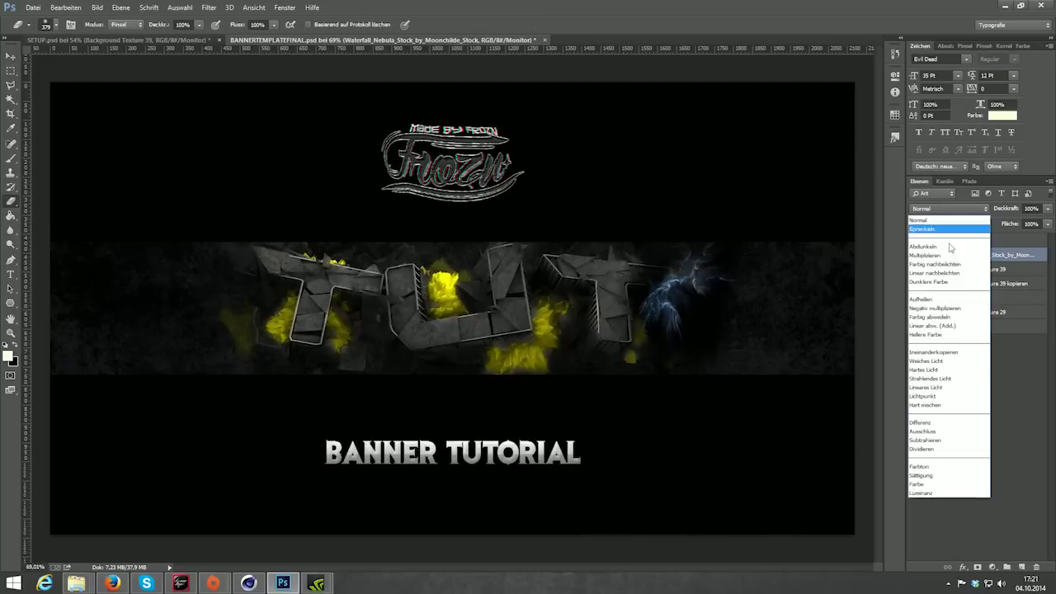
{"action": "left_click", "coordinate": [949, 304]}
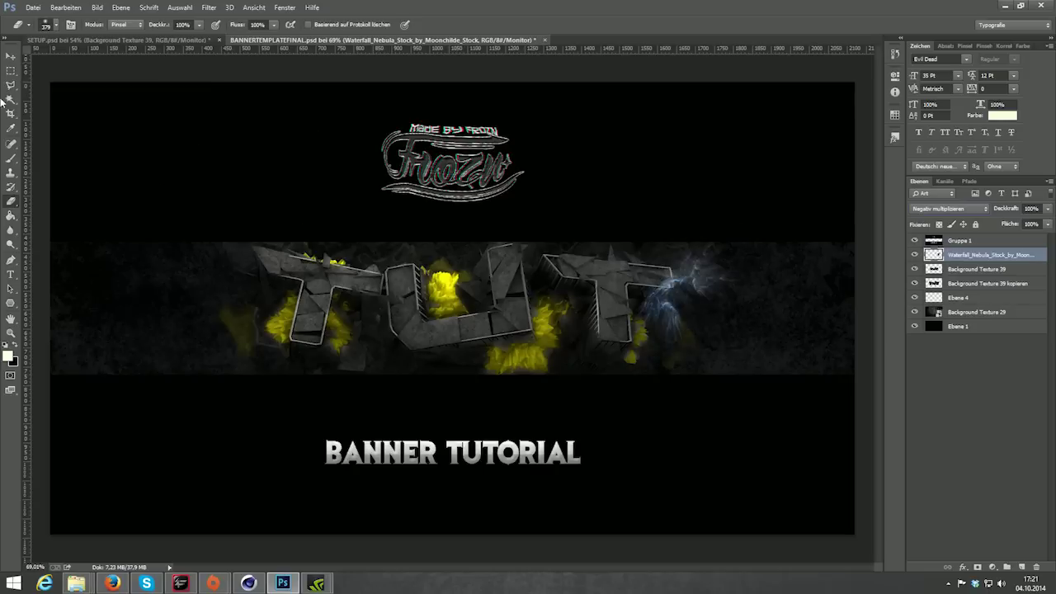
{"action": "left_click", "coordinate": [9, 56]}
{"action": "left_click_drag", "start_coordinate": [660, 335], "coordinate": [512, 397]}
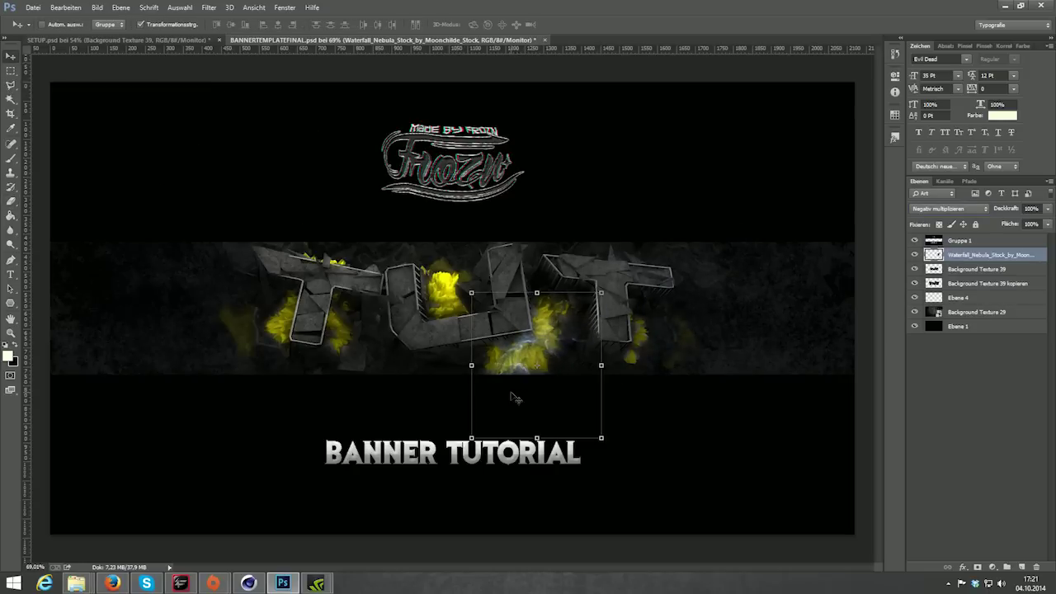
Step: Duplicate the nebula layer and rotate the copy onto the U
{"action": "scroll", "coordinate": [528, 377], "scroll_direction": "up", "scroll_amount": 3}
{"action": "key", "text": "ctrl+j"}
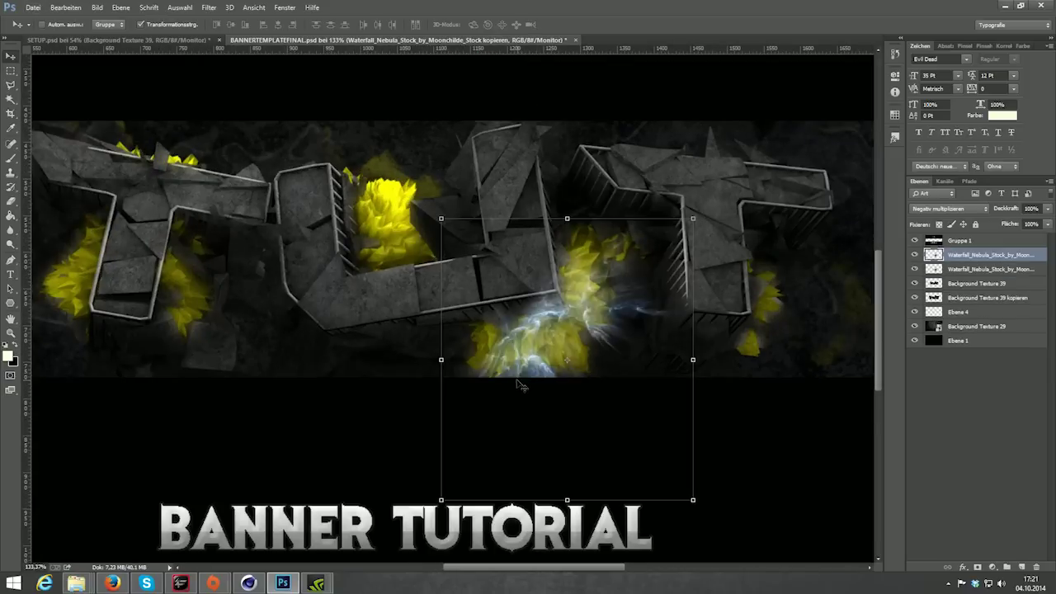
{"action": "left_click_drag", "start_coordinate": [662, 381], "coordinate": [513, 272]}
{"action": "left_click_drag", "start_coordinate": [552, 404], "coordinate": [625, 297]}
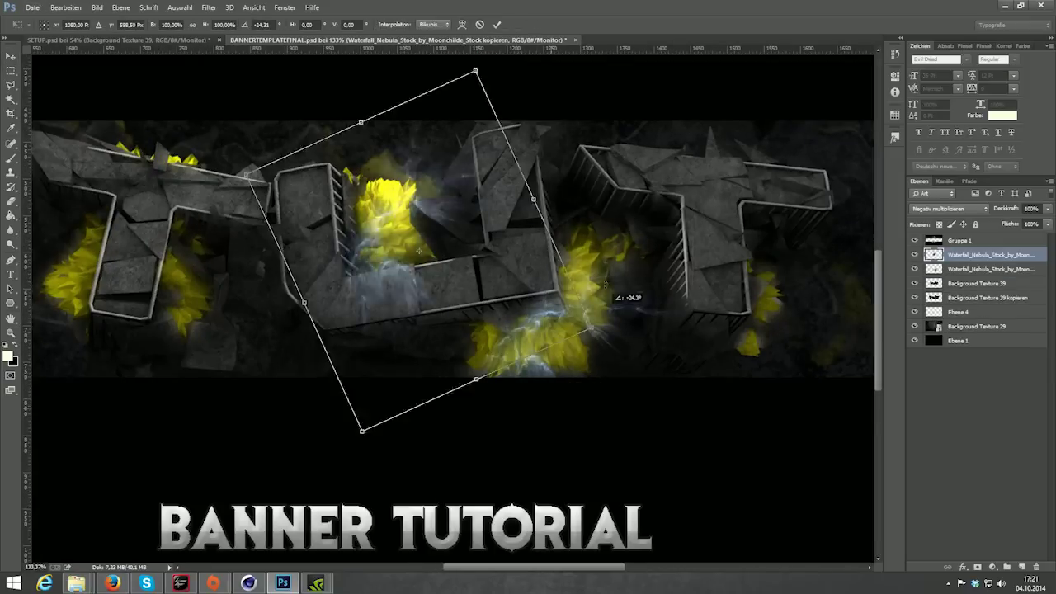
{"action": "left_click_drag", "start_coordinate": [370, 223], "coordinate": [385, 284]}
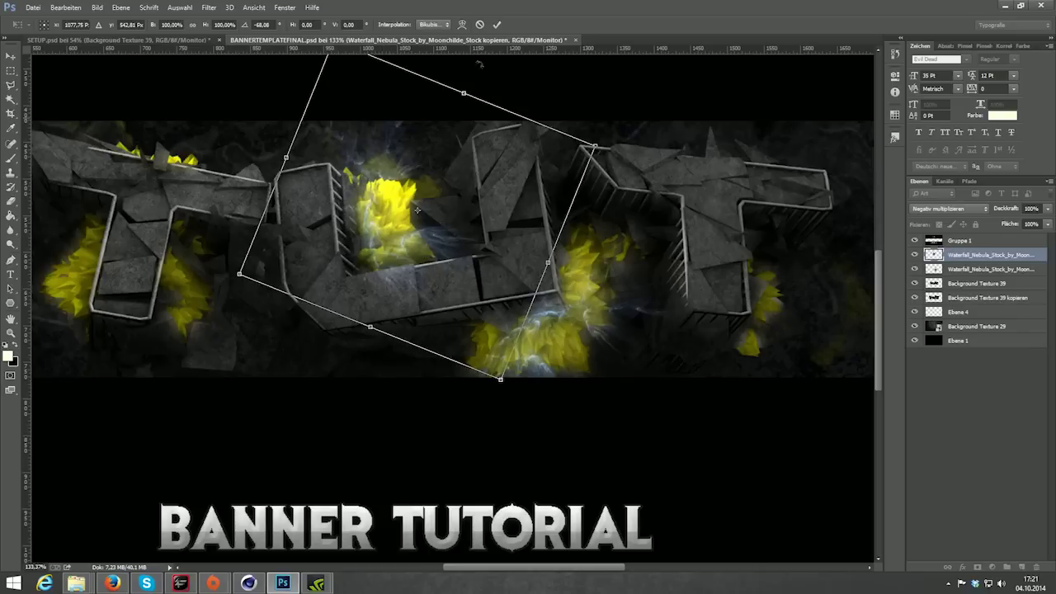
{"action": "left_click", "coordinate": [497, 24]}
Step: Make a third nebula copy, rotate and shrink it to about 58% beside the T
{"action": "key", "text": "ctrl+j"}
{"action": "left_click_drag", "start_coordinate": [397, 248], "coordinate": [212, 330]}
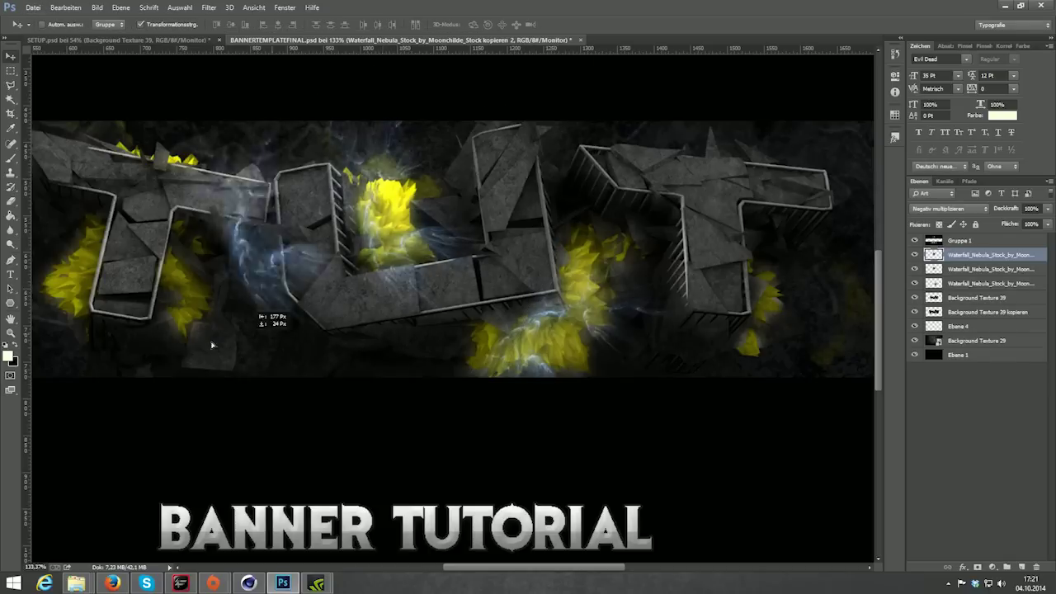
{"action": "left_click_drag", "start_coordinate": [525, 576], "coordinate": [478, 572]}
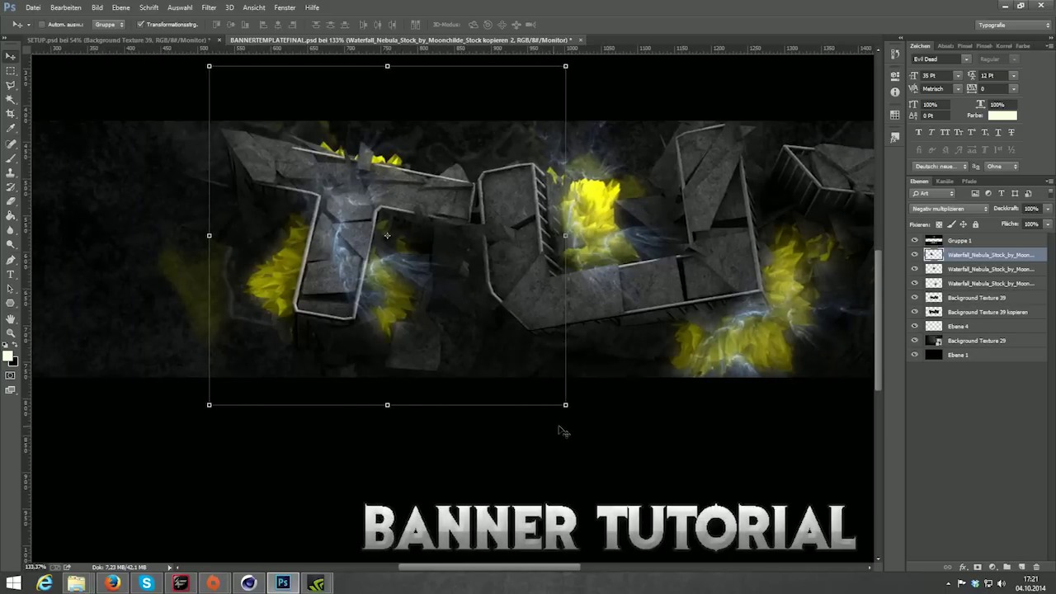
{"action": "mouse_move", "coordinate": [576, 413]}
{"action": "left_mouse_down"}
{"action": "mouse_move", "coordinate": [579, 241]}
{"action": "mouse_move", "coordinate": [528, 346]}
{"action": "left_mouse_up"}
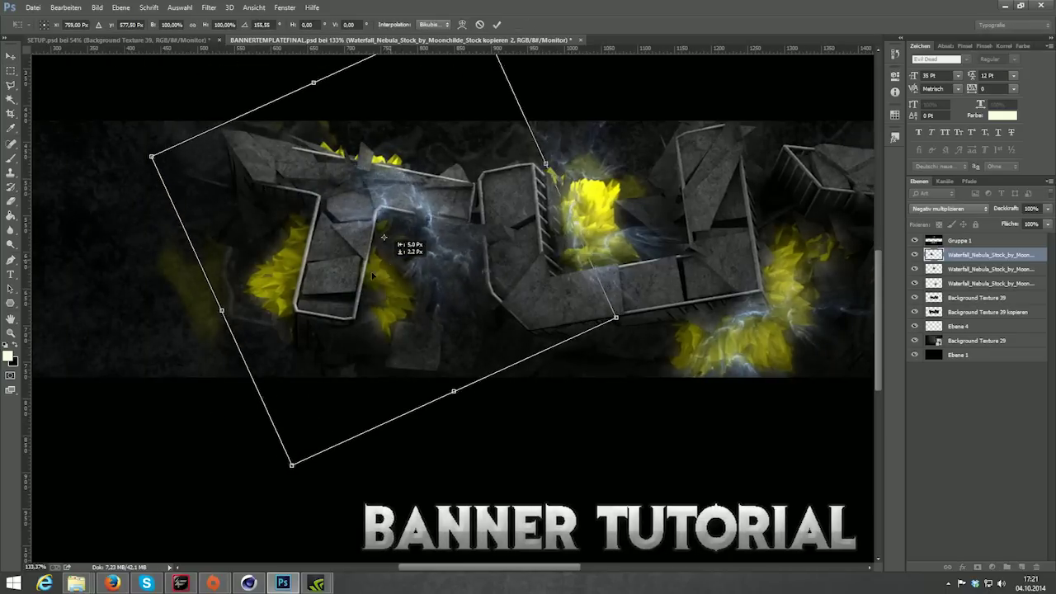
{"action": "left_click_drag", "start_coordinate": [406, 313], "coordinate": [262, 360]}
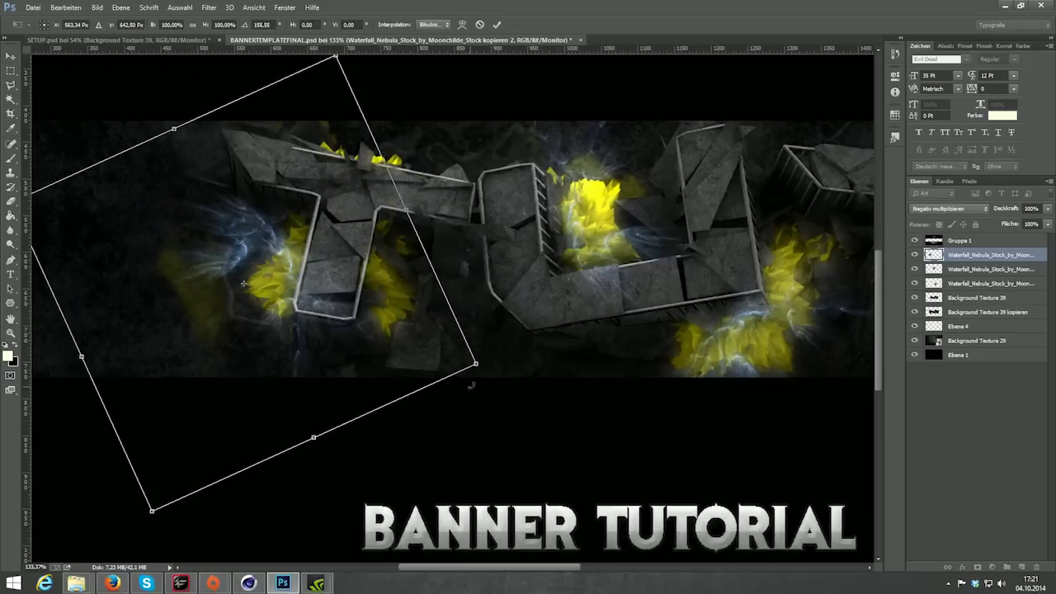
{"action": "mouse_move", "coordinate": [492, 363]}
{"action": "left_mouse_down"}
{"action": "mouse_move", "coordinate": [483, 443]}
{"action": "mouse_move", "coordinate": [354, 322]}
{"action": "mouse_move", "coordinate": [203, 408]}
{"action": "left_mouse_up"}
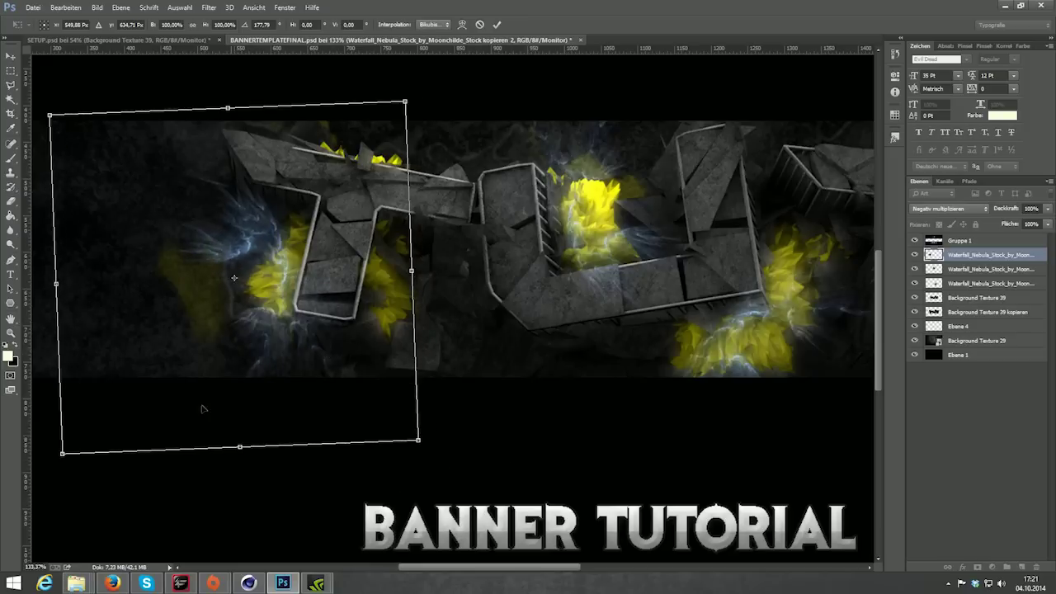
{"action": "left_click_drag", "start_coordinate": [62, 452], "coordinate": [161, 378]}
{"action": "left_click_drag", "start_coordinate": [250, 275], "coordinate": [246, 266]}
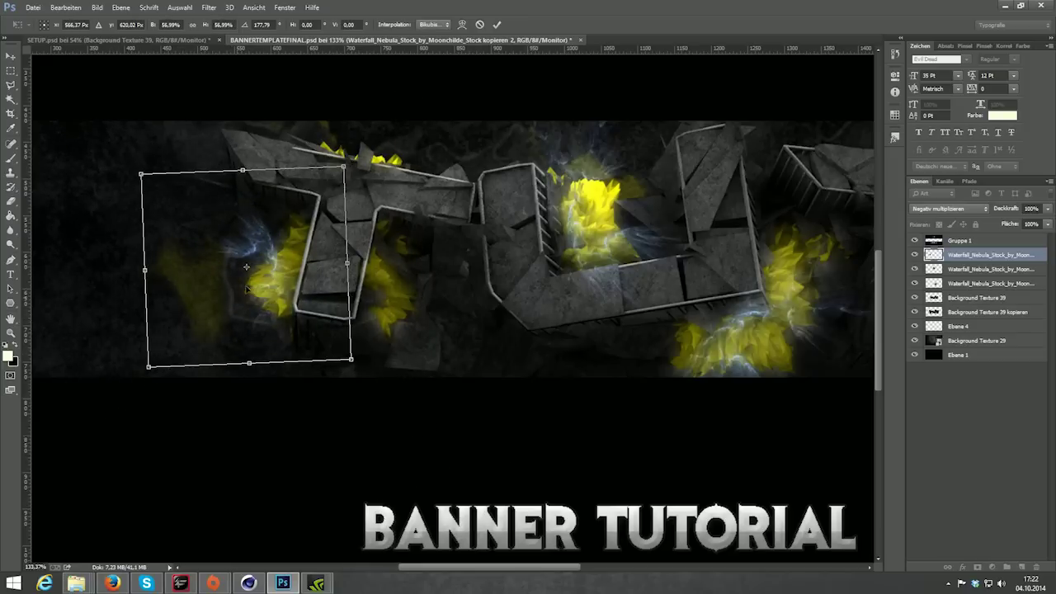
{"action": "left_click_drag", "start_coordinate": [132, 375], "coordinate": [124, 298]}
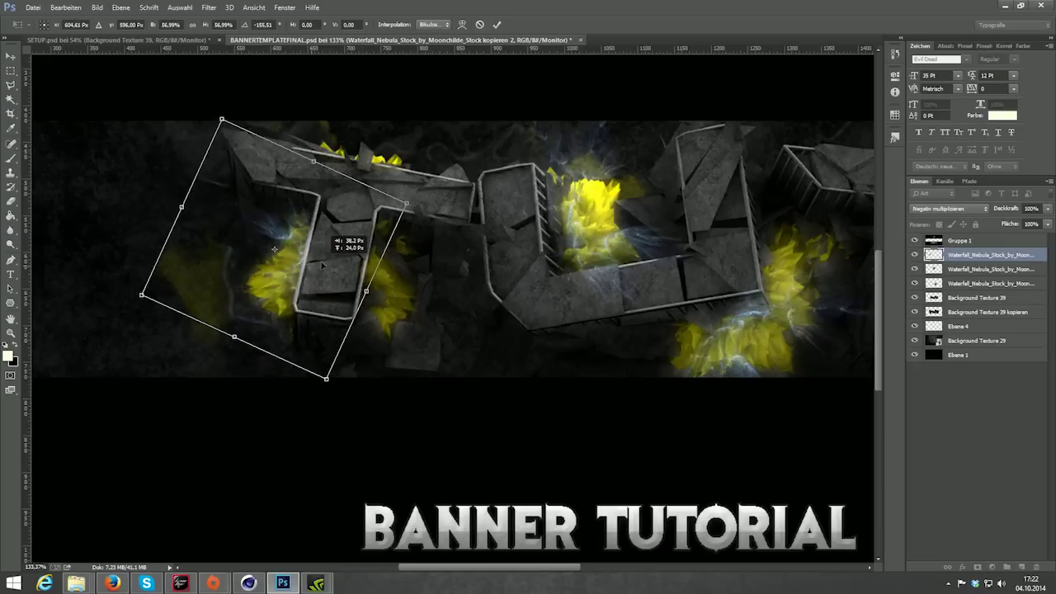
{"action": "mouse_move", "coordinate": [293, 279]}
{"action": "left_mouse_down"}
{"action": "mouse_move", "coordinate": [318, 262]}
{"action": "mouse_move", "coordinate": [367, 264]}
{"action": "left_mouse_up"}
{"action": "left_click", "coordinate": [481, 25]}
Step: Add another nebula copy rotated to about -77.5° and fine-tune its position
{"action": "key", "text": "ctrl+j"}
{"action": "key", "text": "ctrl+t"}
{"action": "mouse_move", "coordinate": [489, 334]}
{"action": "left_mouse_down"}
{"action": "mouse_move", "coordinate": [458, 159]}
{"action": "mouse_move", "coordinate": [383, 264]}
{"action": "left_mouse_up"}
{"action": "left_click", "coordinate": [498, 25]}
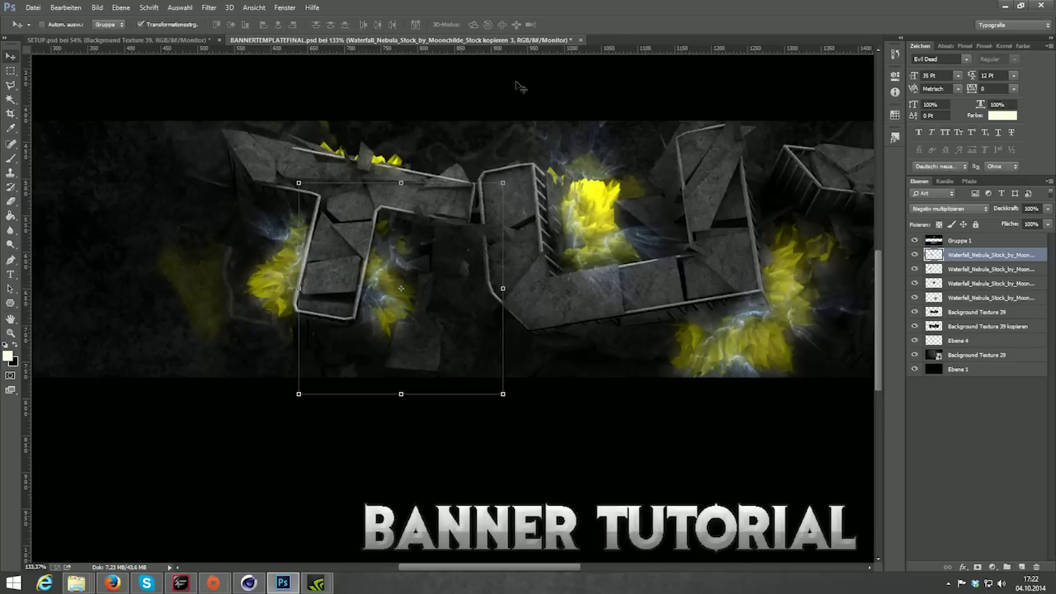
{"action": "left_click_drag", "start_coordinate": [419, 318], "coordinate": [426, 325]}
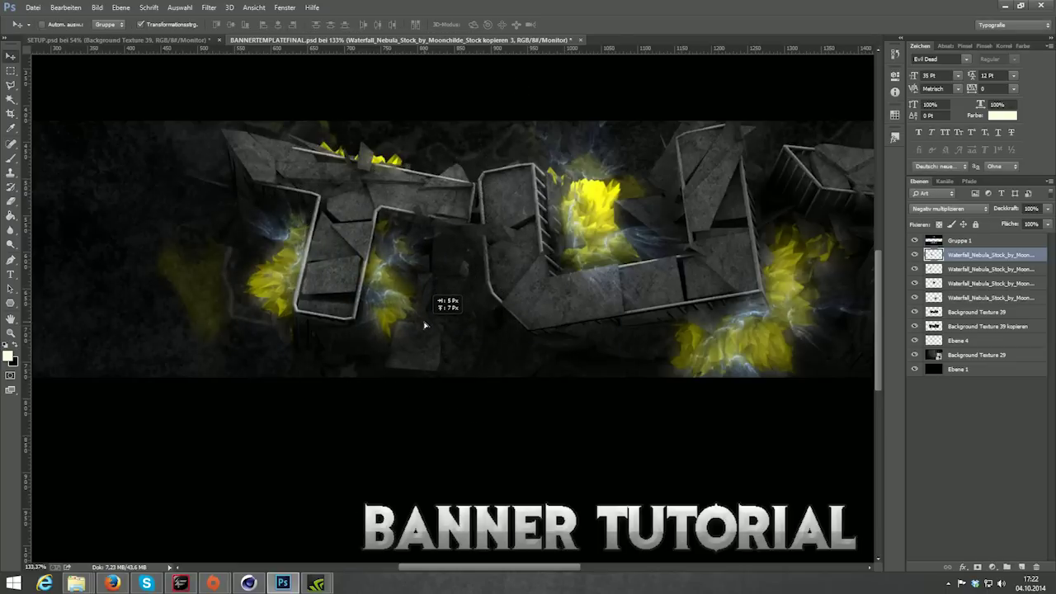
Step: Add a nebula copy on the right shrunk to about 71%, then erase glow around the T stem
{"action": "key", "text": "ctrl+j"}
{"action": "left_click_drag", "start_coordinate": [425, 325], "coordinate": [826, 349]}
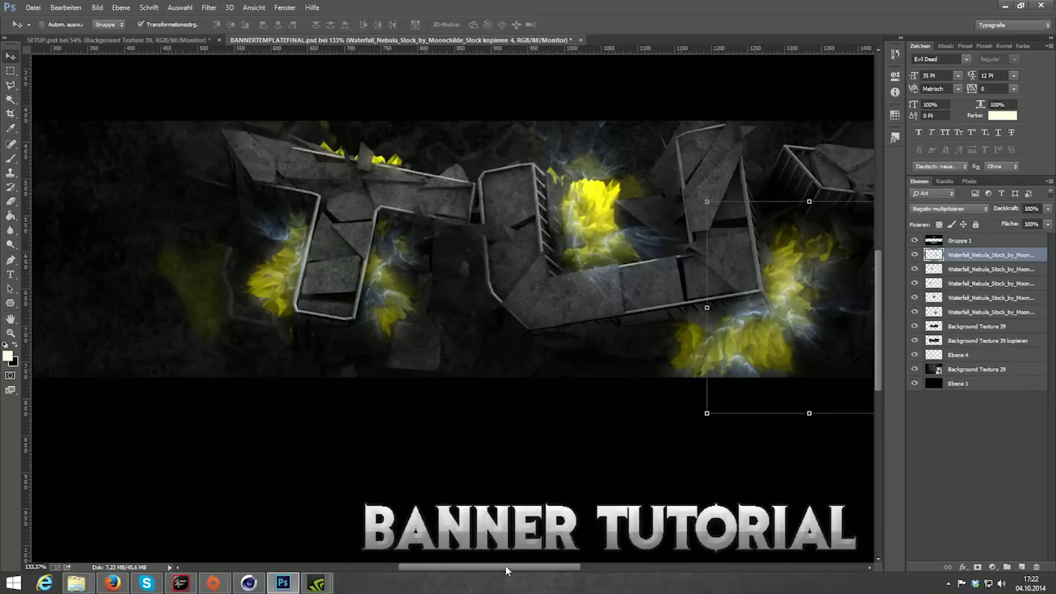
{"action": "left_click_drag", "start_coordinate": [506, 570], "coordinate": [609, 570]}
{"action": "left_click_drag", "start_coordinate": [344, 354], "coordinate": [505, 376]}
{"action": "left_click_drag", "start_coordinate": [615, 427], "coordinate": [591, 398]}
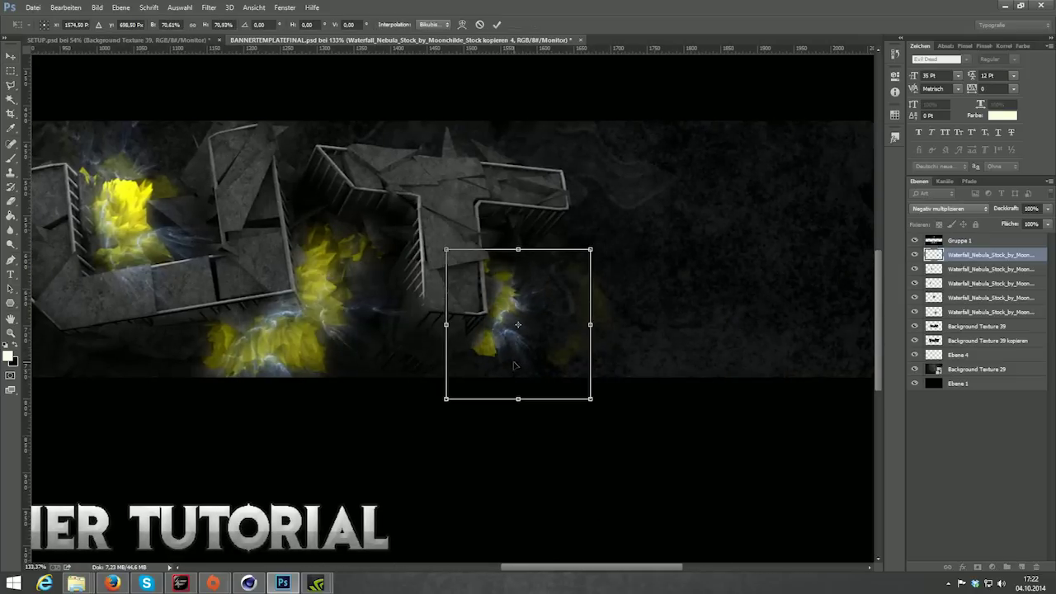
{"action": "left_click_drag", "start_coordinate": [517, 361], "coordinate": [506, 361]}
{"action": "left_click", "coordinate": [497, 25]}
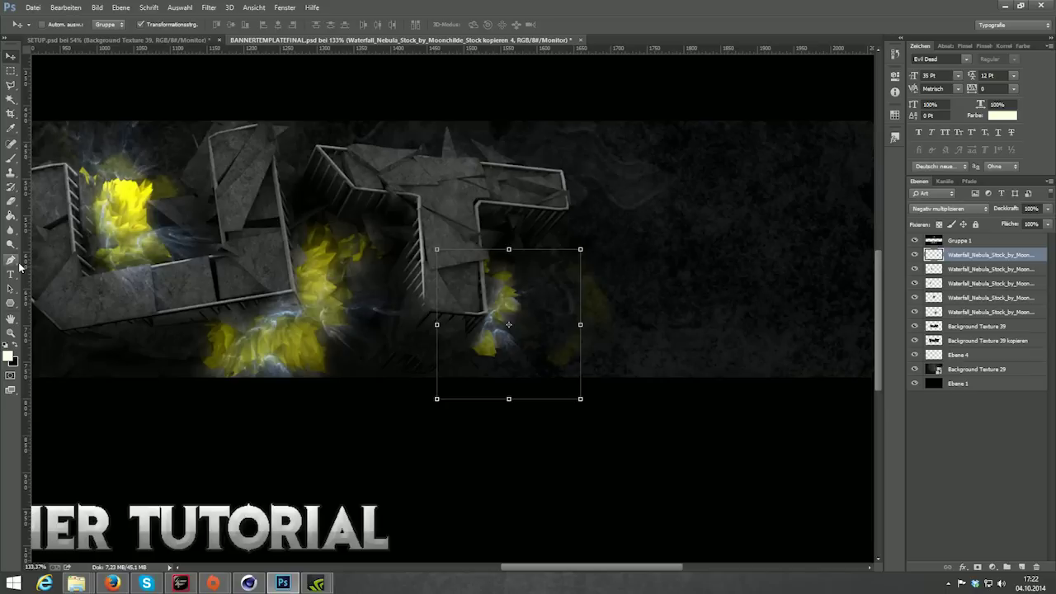
{"action": "left_click", "coordinate": [11, 201]}
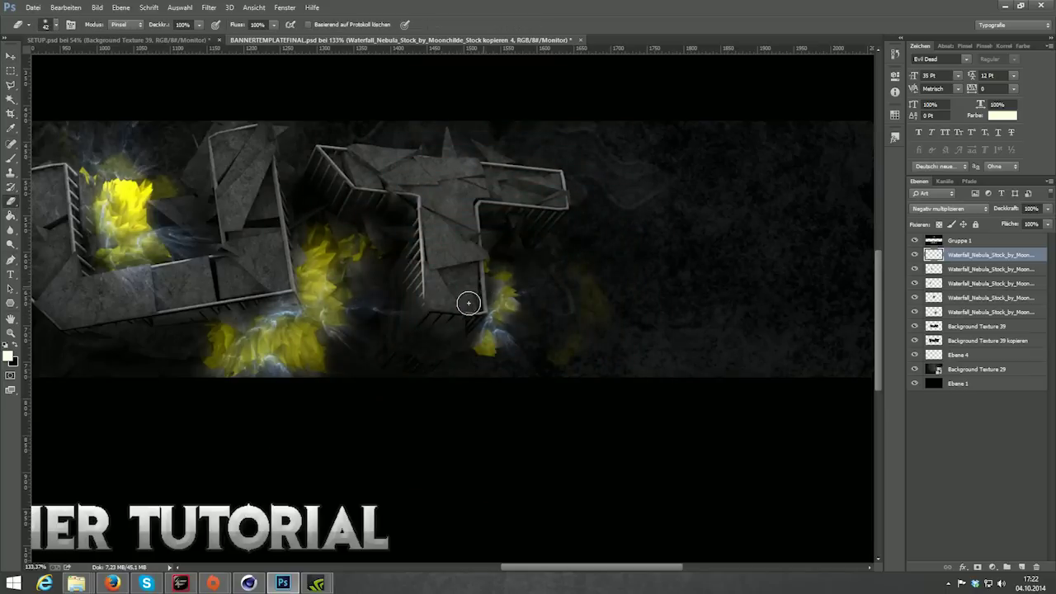
{"action": "left_click_drag", "start_coordinate": [461, 309], "coordinate": [479, 306]}
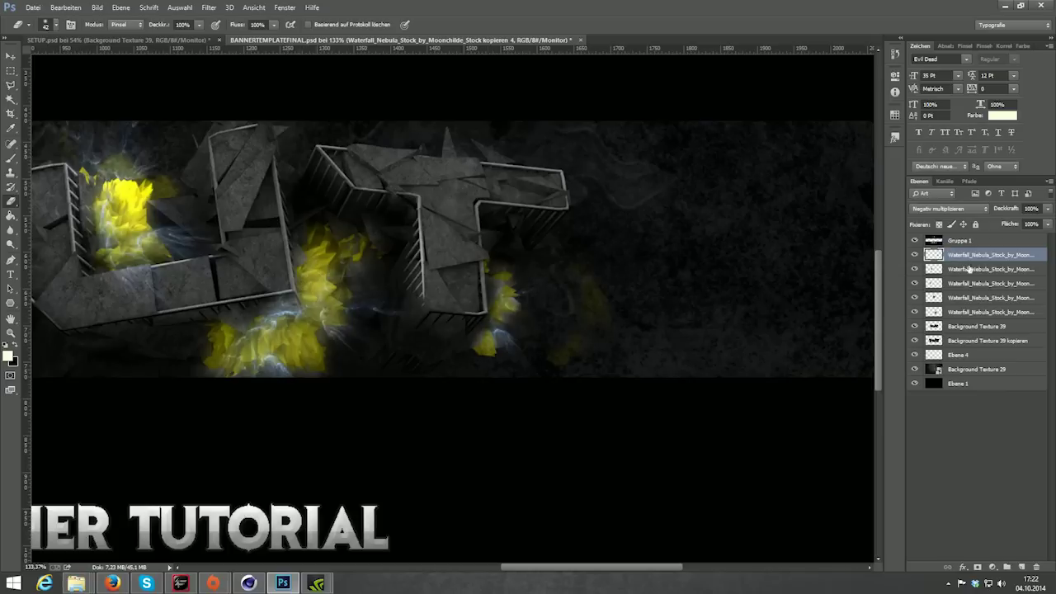
Step: Merge the five Waterfall nebula layers into one set to Negativ multiplizieren
{"action": "left_click", "coordinate": [968, 315], "text": "shift"}
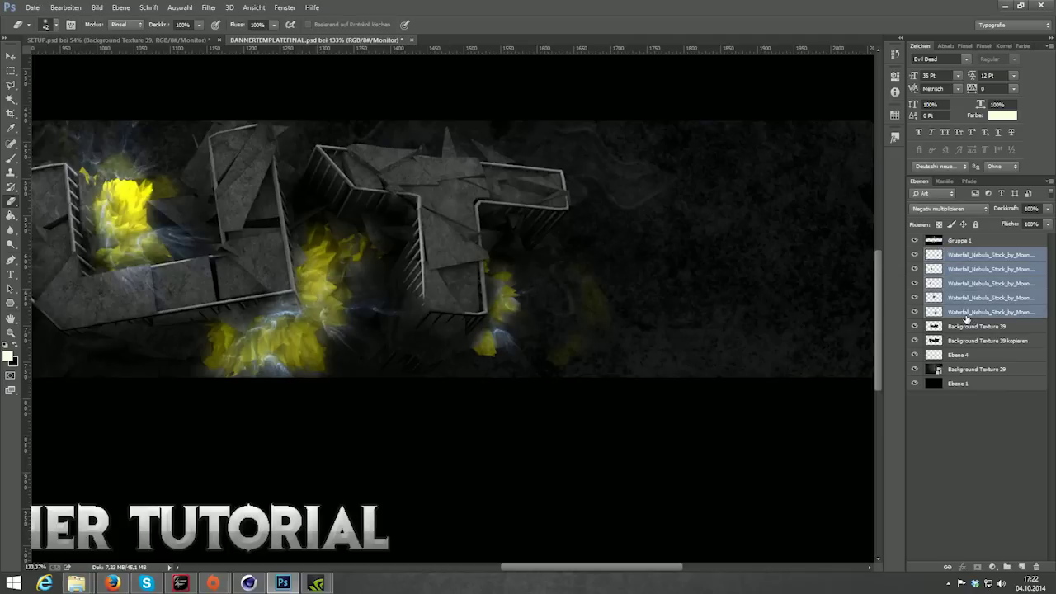
{"action": "key", "text": "ctrl+e"}
{"action": "left_click", "coordinate": [949, 208]}
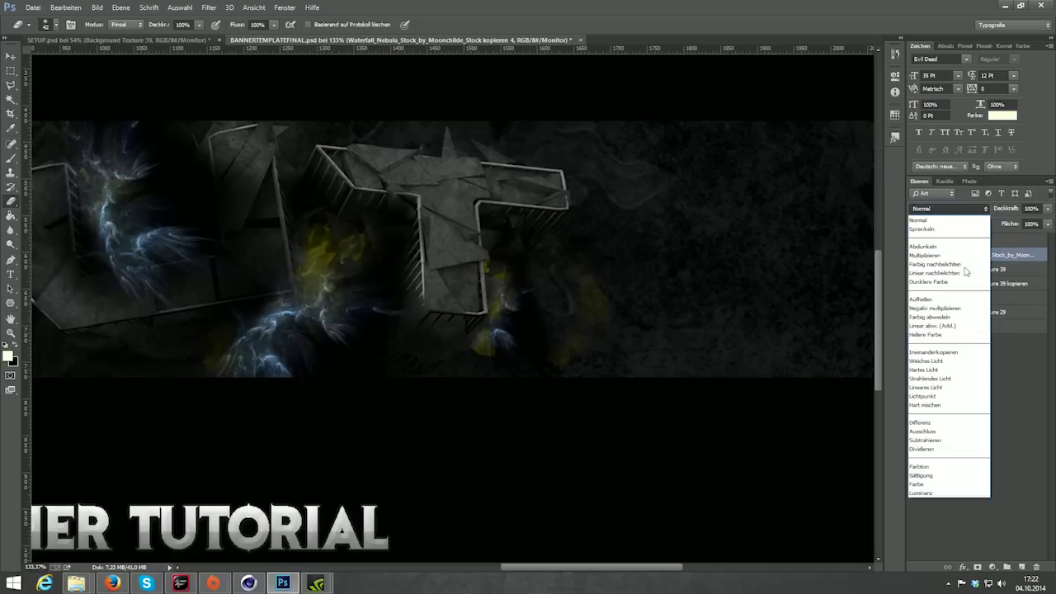
{"action": "left_click", "coordinate": [949, 303]}
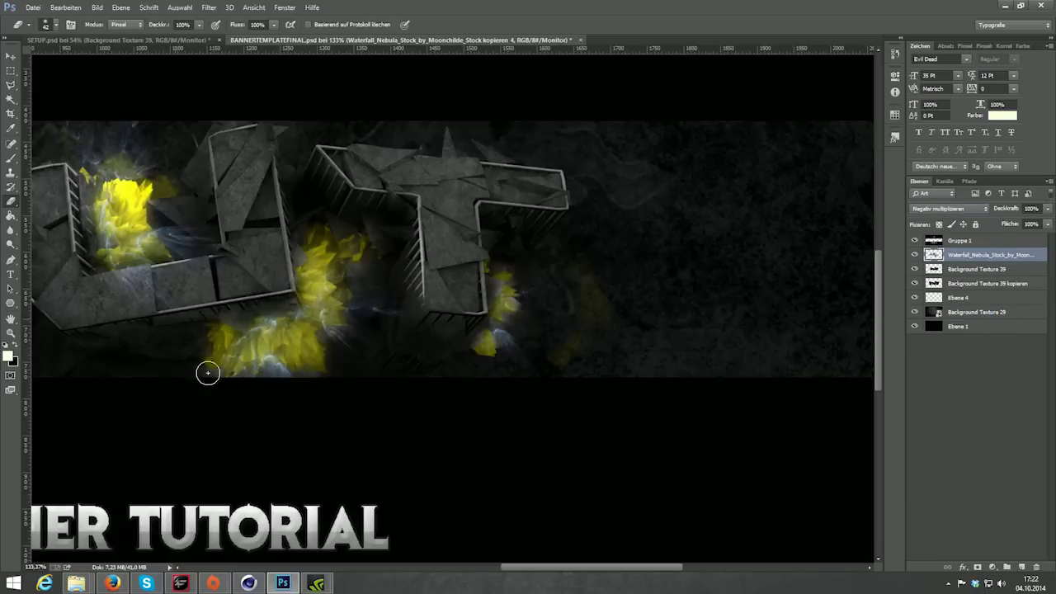
Step: Erase excess yellow glow over the letter faces and along the column edges
{"action": "left_click_drag", "start_coordinate": [559, 567], "coordinate": [524, 568]}
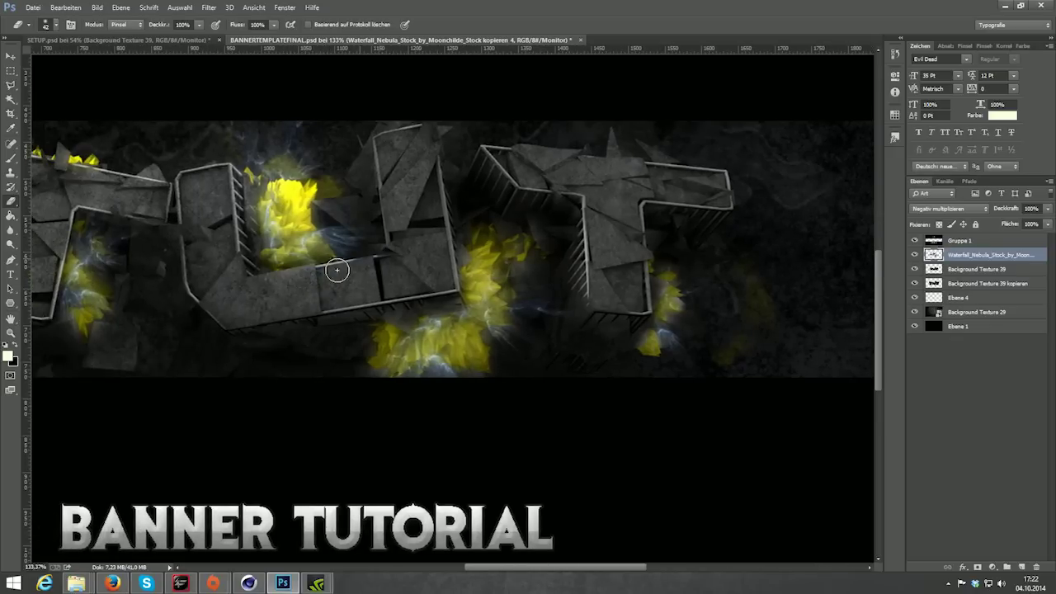
{"action": "left_click_drag", "start_coordinate": [248, 259], "coordinate": [246, 244]}
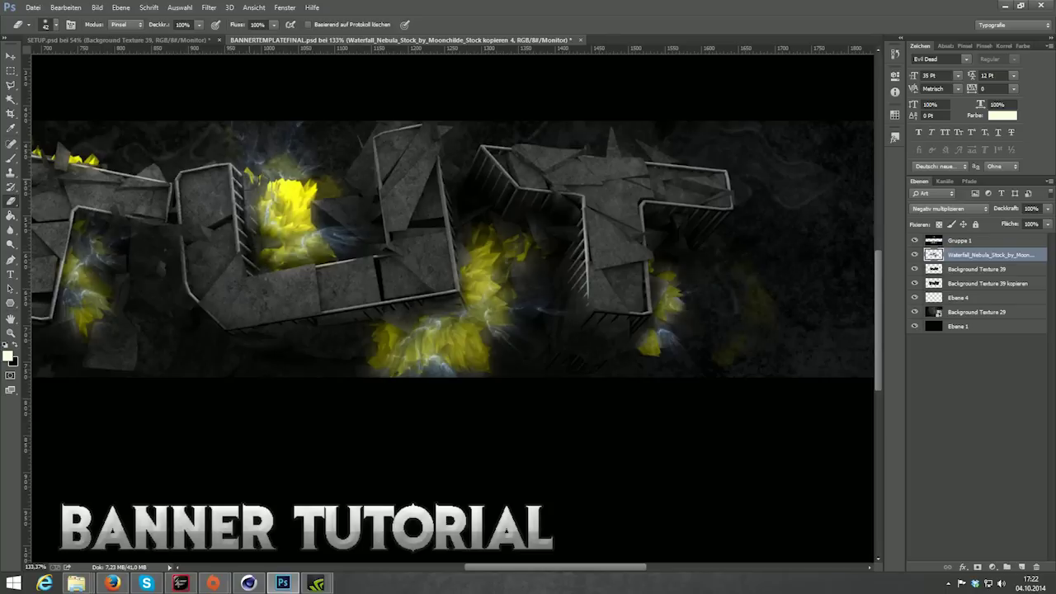
{"action": "left_click_drag", "start_coordinate": [249, 175], "coordinate": [228, 228]}
{"action": "left_click_drag", "start_coordinate": [518, 558], "coordinate": [474, 559]}
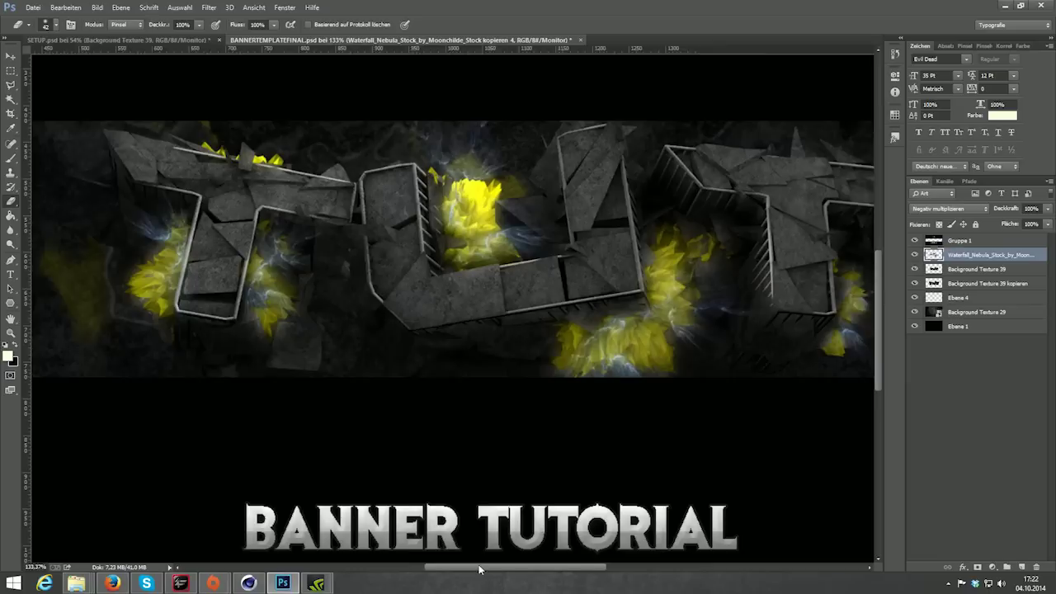
{"action": "mouse_move", "coordinate": [244, 286]}
{"action": "left_mouse_down"}
{"action": "mouse_move", "coordinate": [302, 252]}
{"action": "mouse_move", "coordinate": [282, 227]}
{"action": "left_mouse_up"}
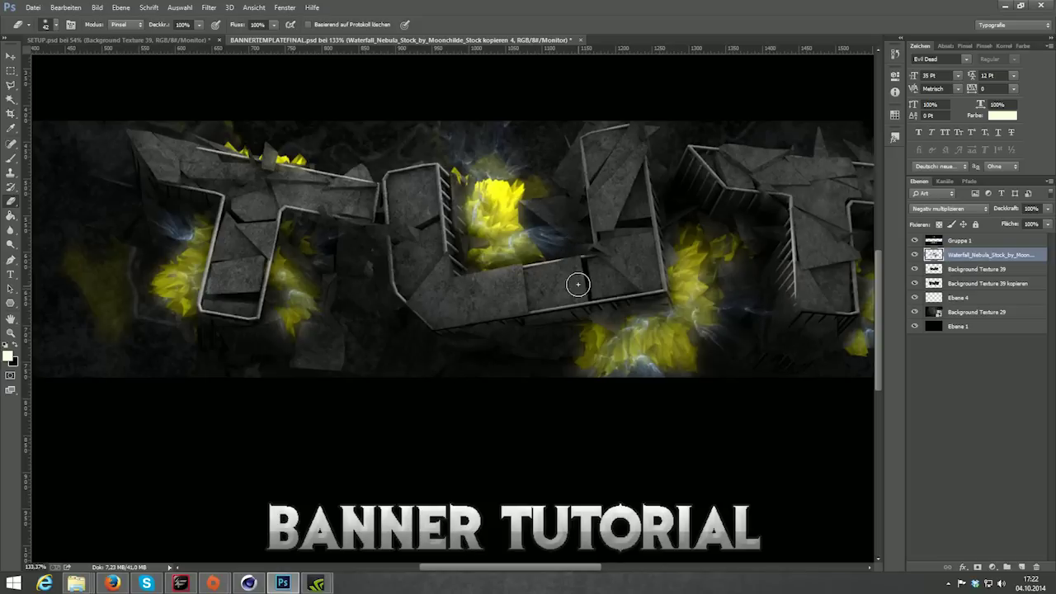
{"action": "left_click_drag", "start_coordinate": [573, 286], "coordinate": [541, 217]}
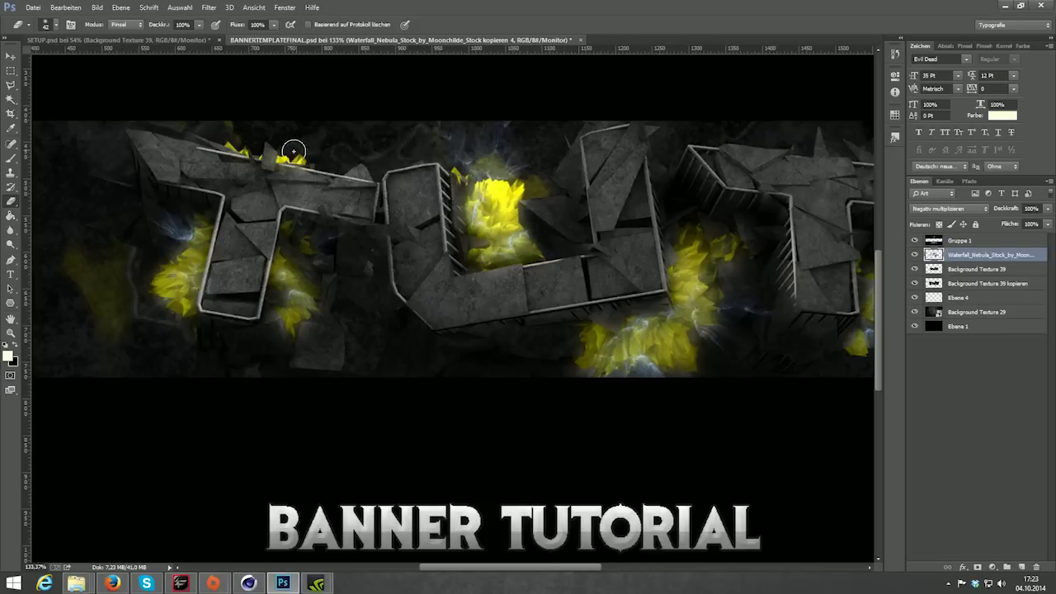
{"action": "scroll", "coordinate": [575, 263], "scroll_direction": "down", "scroll_amount": 1}
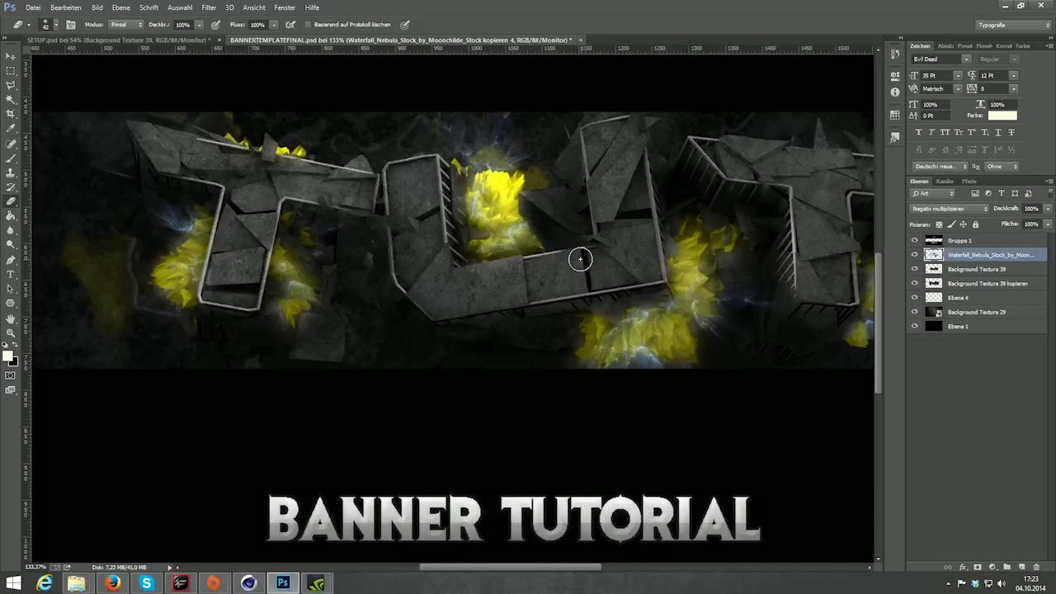
{"action": "scroll", "coordinate": [580, 260], "scroll_direction": "down", "scroll_amount": 2}
{"action": "scroll", "coordinate": [512, 281], "scroll_direction": "down", "scroll_amount": 1}
{"action": "scroll", "coordinate": [435, 301], "scroll_direction": "up", "scroll_amount": 1}
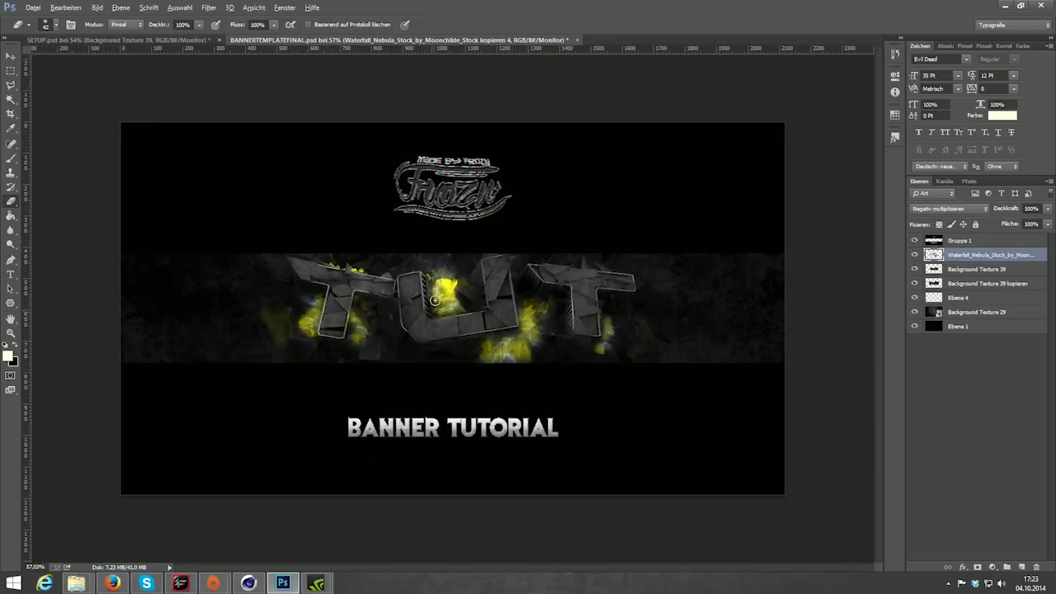
{"action": "scroll", "coordinate": [435, 301], "scroll_direction": "up", "scroll_amount": 1}
{"action": "scroll", "coordinate": [488, 222], "scroll_direction": "up", "scroll_amount": 2}
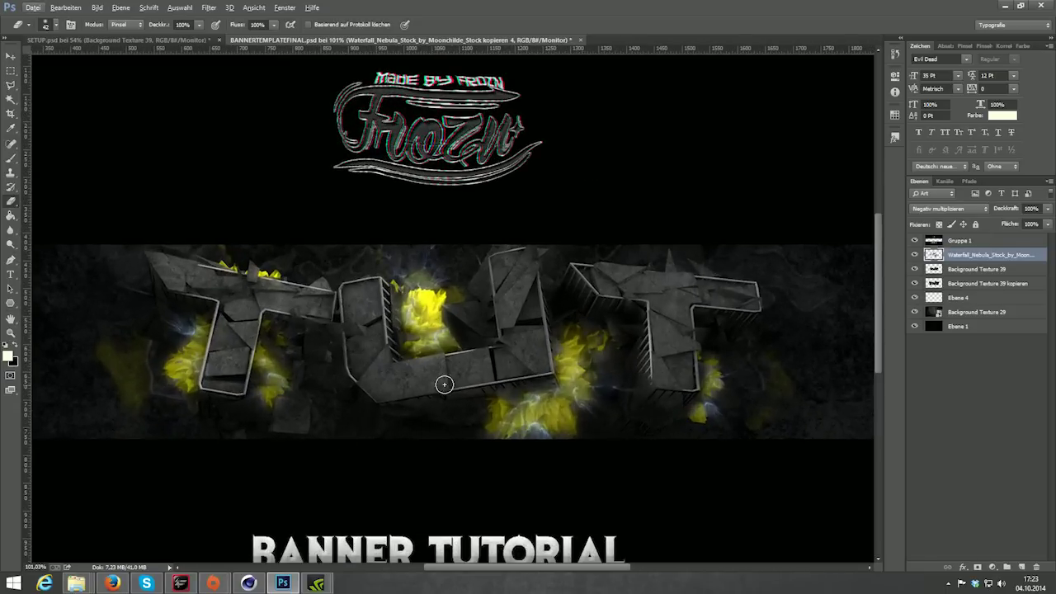
Step: Create a new layer group and add a reversed gradient map inside it
{"action": "left_click", "coordinate": [1006, 568]}
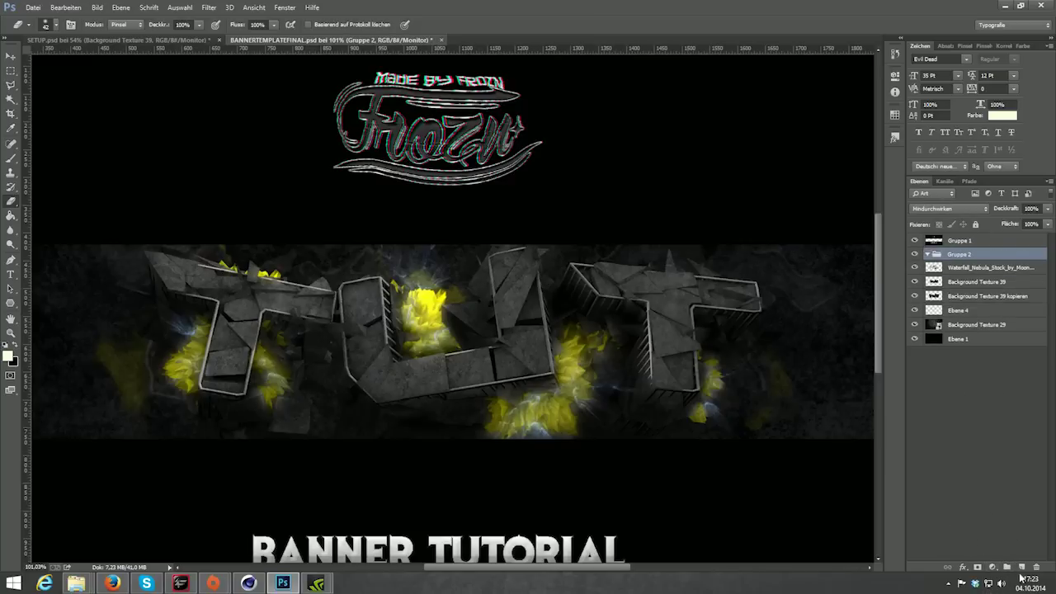
{"action": "left_click", "coordinate": [992, 569]}
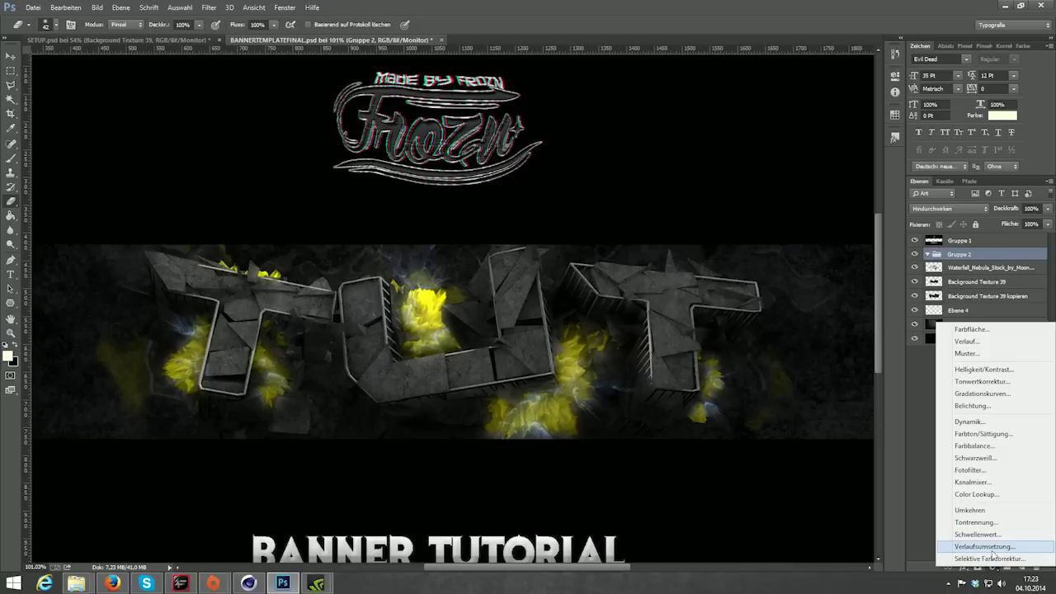
{"action": "left_click", "coordinate": [985, 546]}
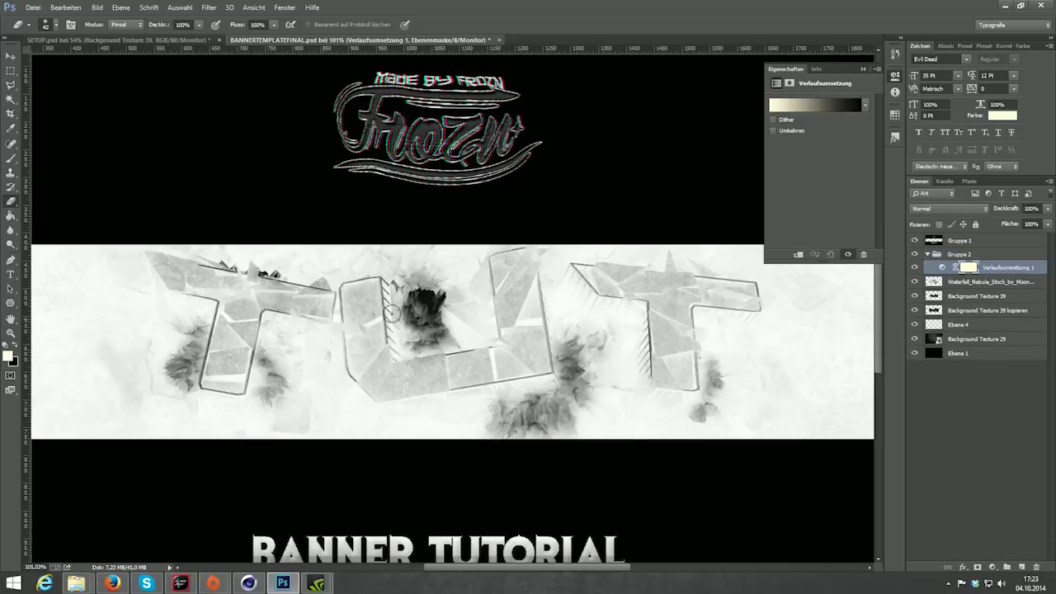
{"action": "left_click", "coordinate": [774, 131]}
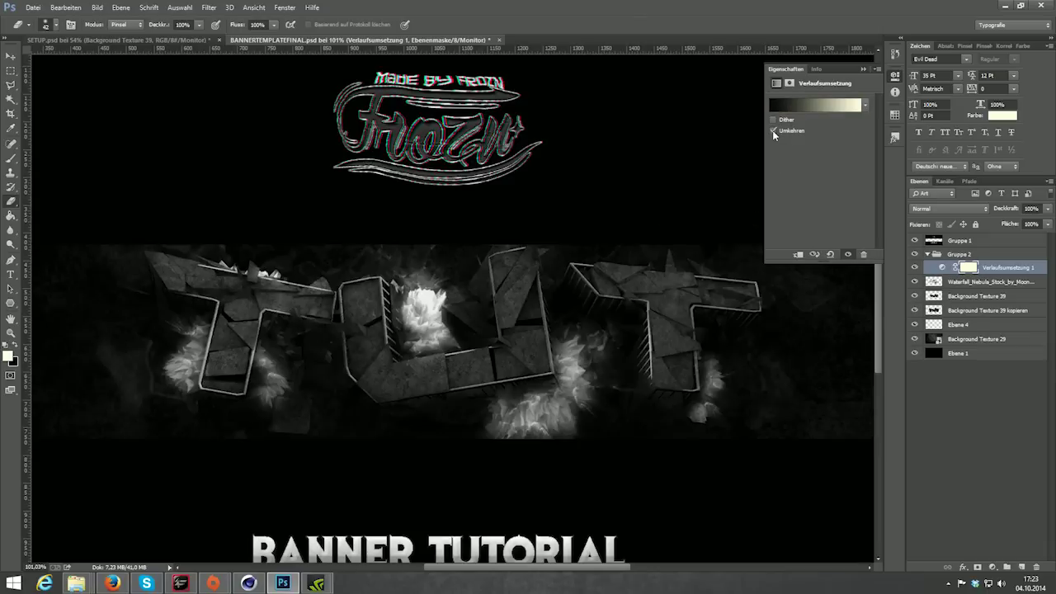
Step: Blend the gradient map in Weiches Licht at 39% opacity
{"action": "left_click", "coordinate": [939, 209]}
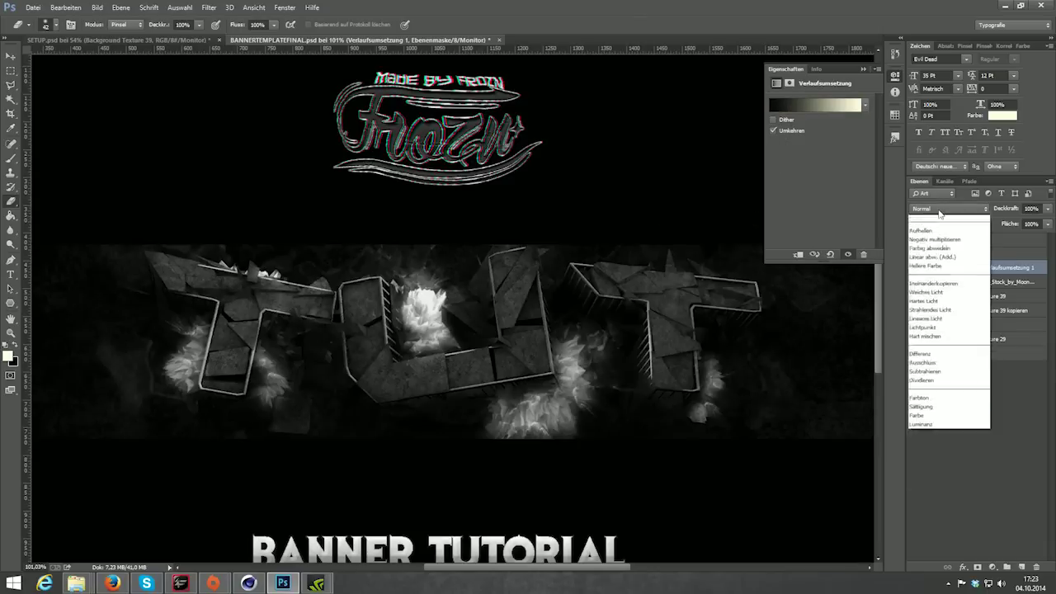
{"action": "left_click", "coordinate": [938, 209]}
{"action": "left_click", "coordinate": [938, 209]}
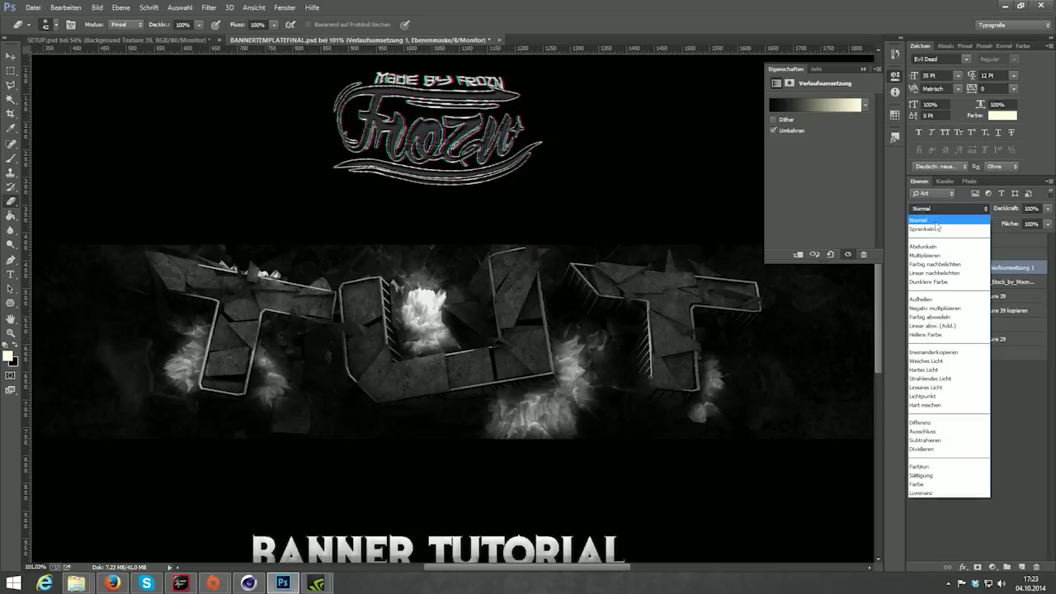
{"action": "left_click", "coordinate": [950, 361]}
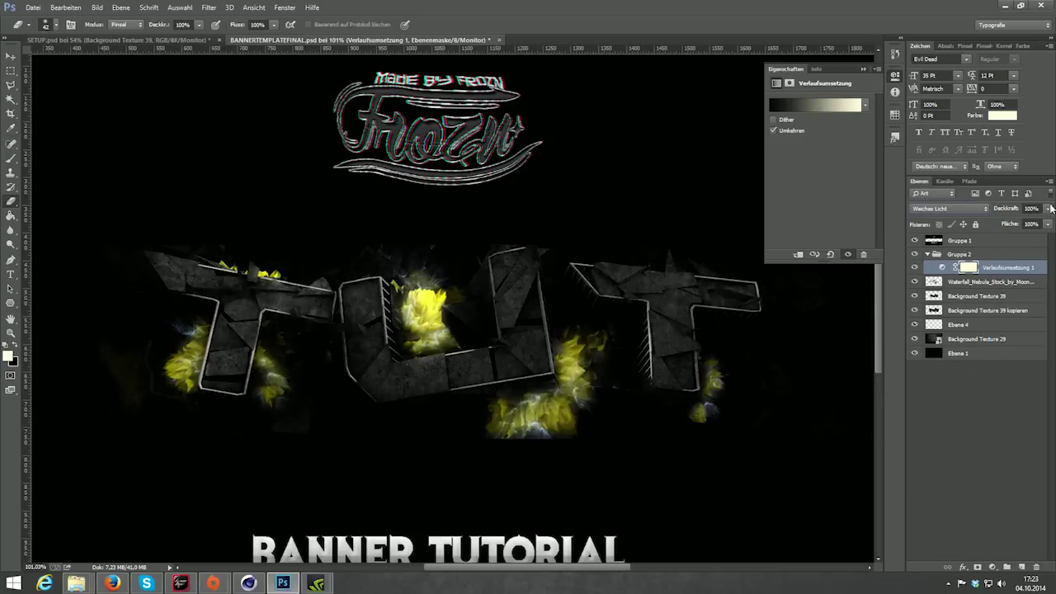
{"action": "left_click_drag", "start_coordinate": [1049, 208], "coordinate": [1004, 223]}
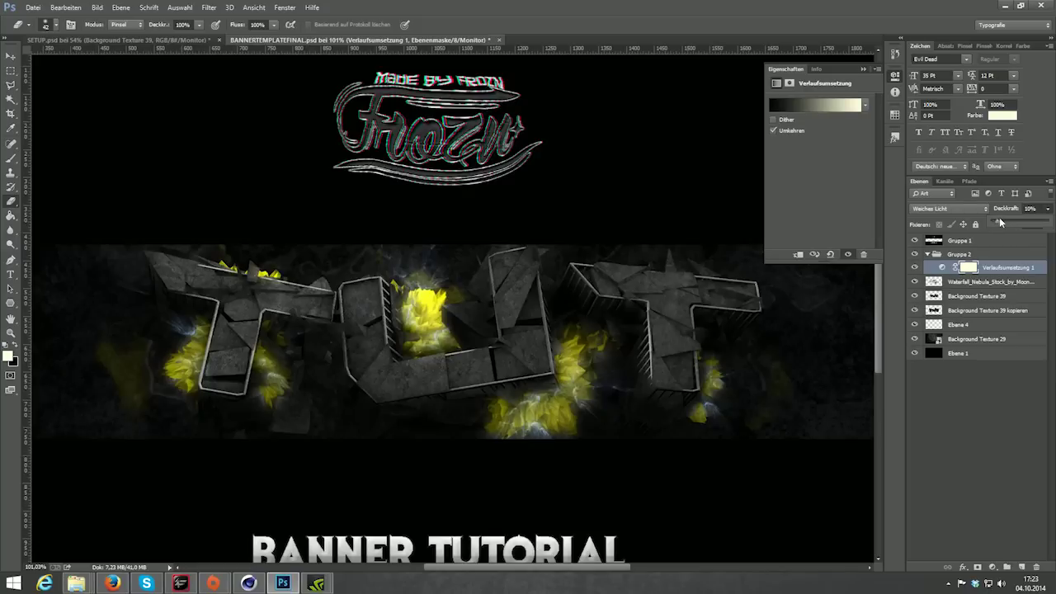
{"action": "left_click", "coordinate": [913, 275]}
Step: Rename the group Gruppe 2 to 'cc' and select its gradient map layer
{"action": "double_click", "coordinate": [970, 254]}
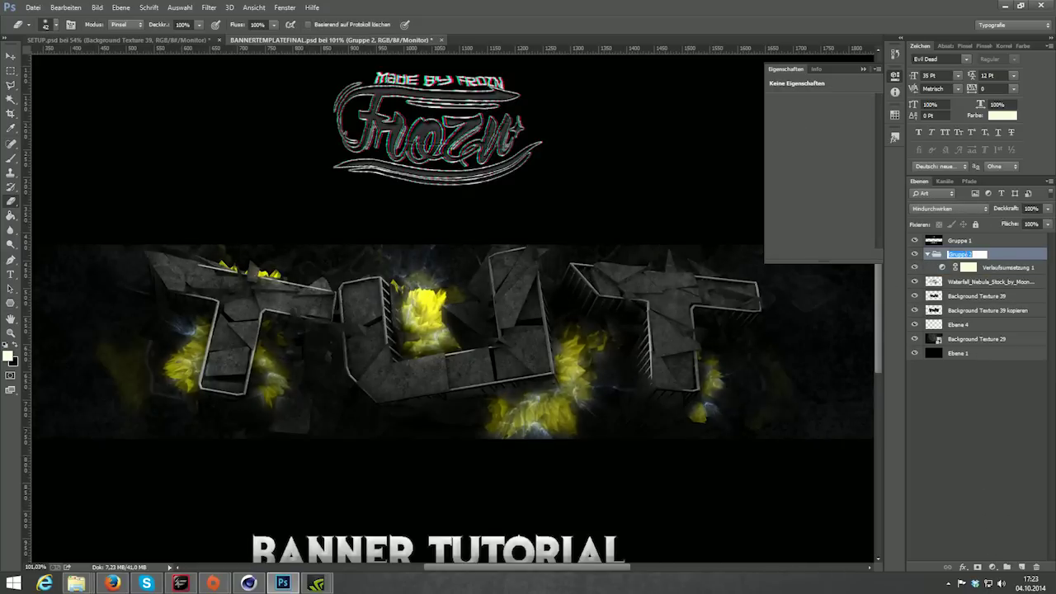
{"action": "type", "text": "cc"}
{"action": "key", "text": "Return"}
{"action": "left_click", "coordinate": [999, 268]}
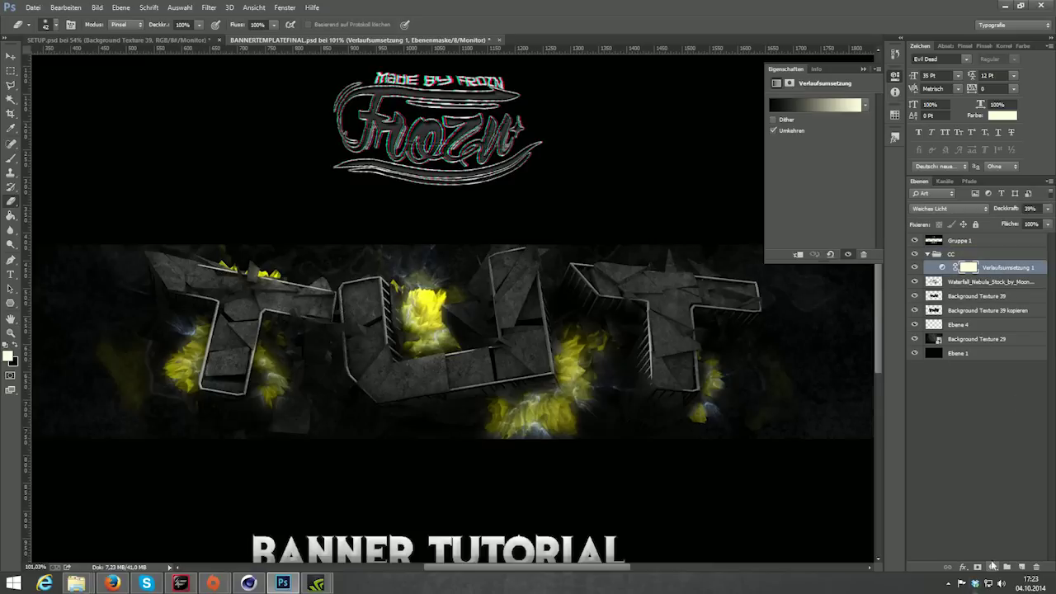
{"action": "left_click", "coordinate": [993, 566]}
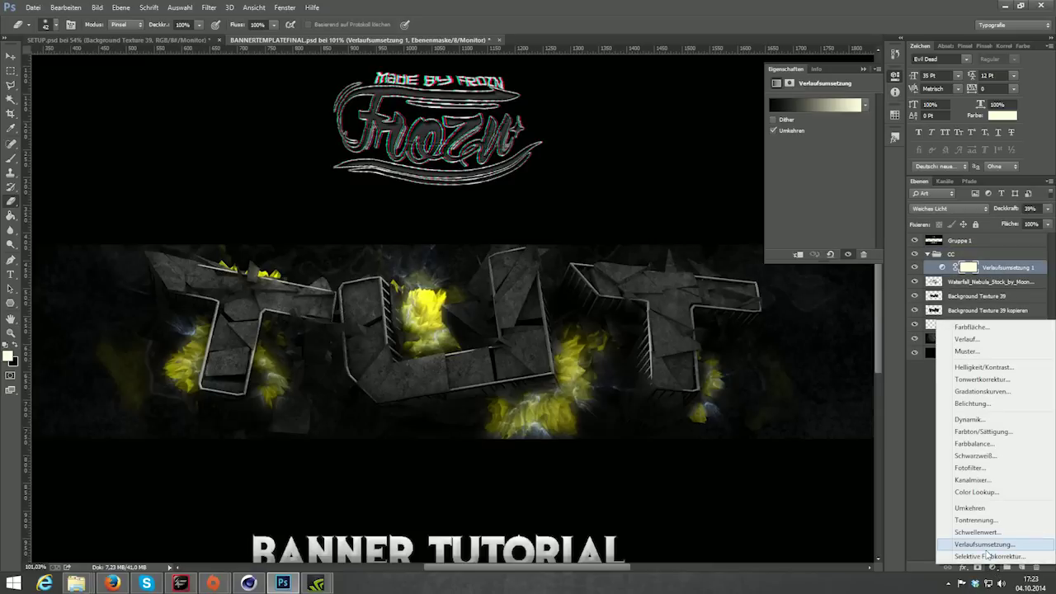
Step: Add a second gradient map with the yellow Fireworks preset in Farbton blend mode
{"action": "left_click", "coordinate": [986, 548]}
{"action": "left_click", "coordinate": [816, 105]}
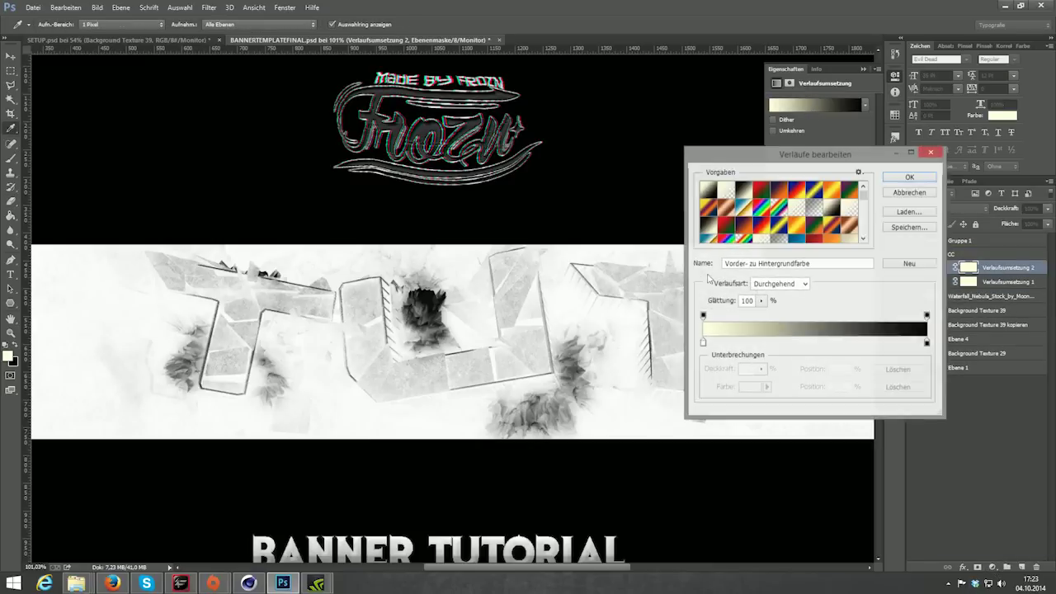
{"action": "scroll", "coordinate": [797, 217], "scroll_direction": "down", "scroll_amount": 1}
{"action": "scroll", "coordinate": [797, 217], "scroll_direction": "down", "scroll_amount": 2}
{"action": "scroll", "coordinate": [797, 217], "scroll_direction": "down", "scroll_amount": 1}
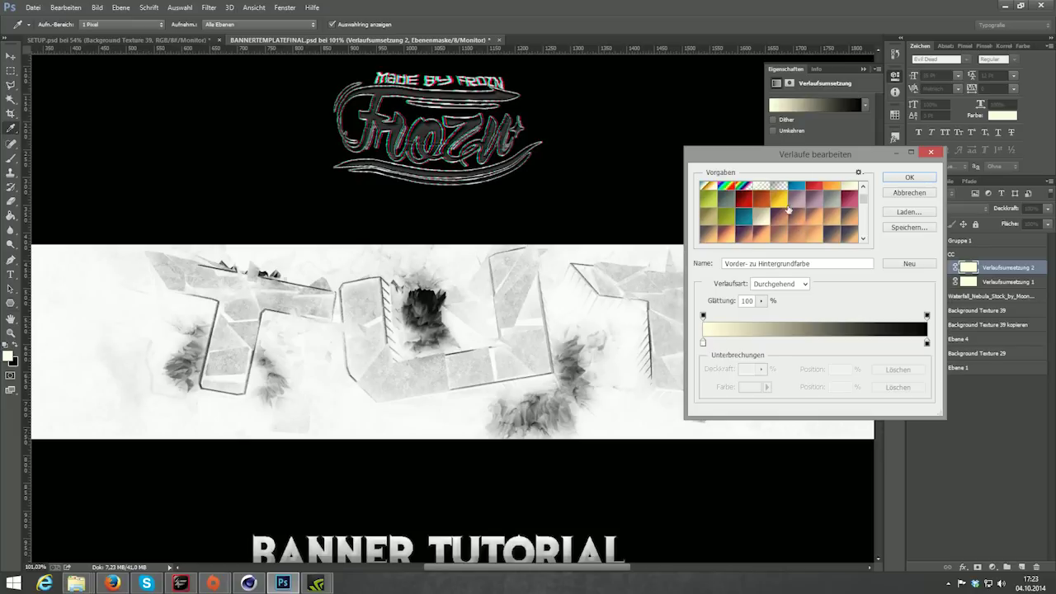
{"action": "left_click", "coordinate": [791, 201]}
{"action": "scroll", "coordinate": [786, 190], "scroll_direction": "up", "scroll_amount": 2}
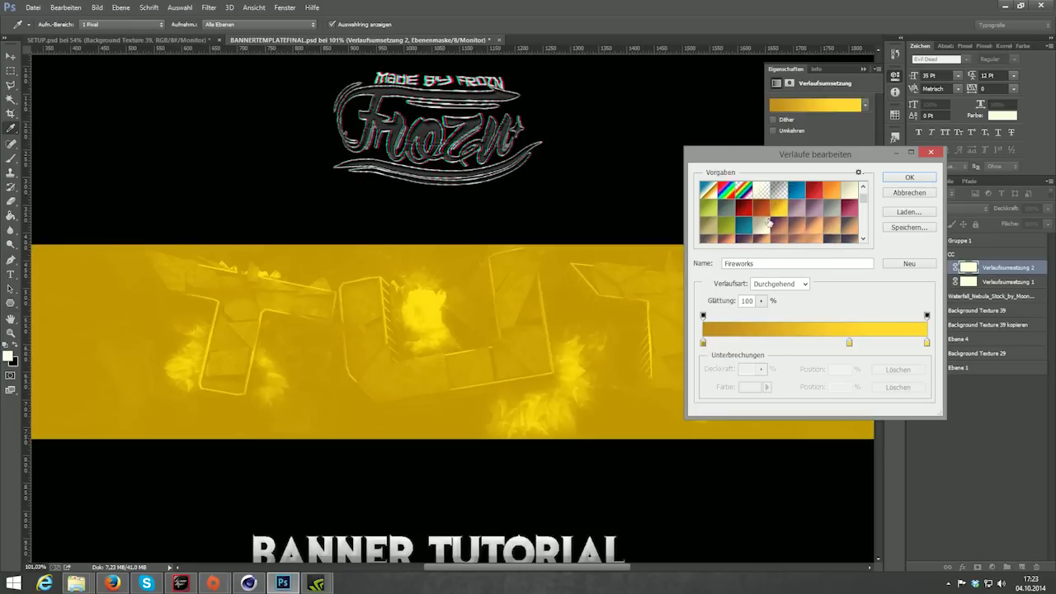
{"action": "scroll", "coordinate": [786, 191], "scroll_direction": "up", "scroll_amount": 2}
{"action": "left_click", "coordinate": [899, 179]}
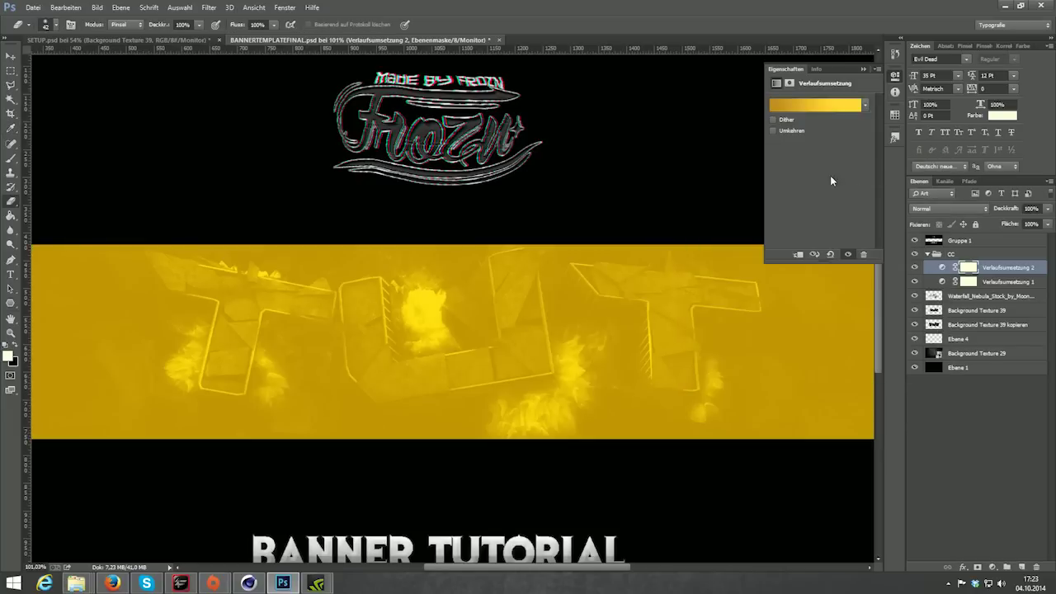
{"action": "left_click", "coordinate": [936, 211]}
{"action": "left_click", "coordinate": [929, 466]}
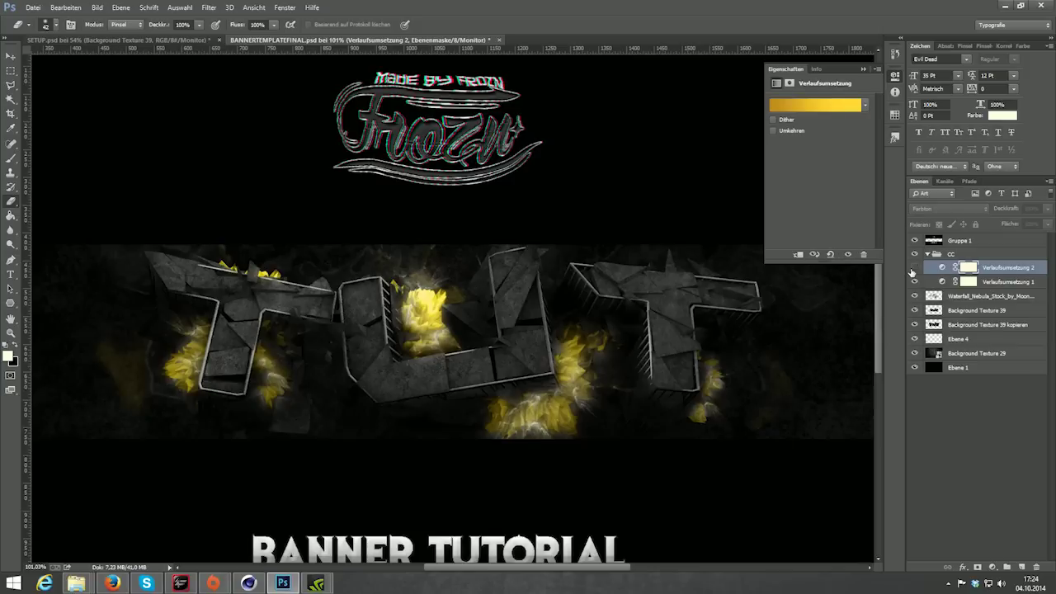
Step: Switch that gradient map to the orange Illustrator preset
{"action": "left_click", "coordinate": [839, 113]}
{"action": "scroll", "coordinate": [809, 220], "scroll_direction": "down", "scroll_amount": 2}
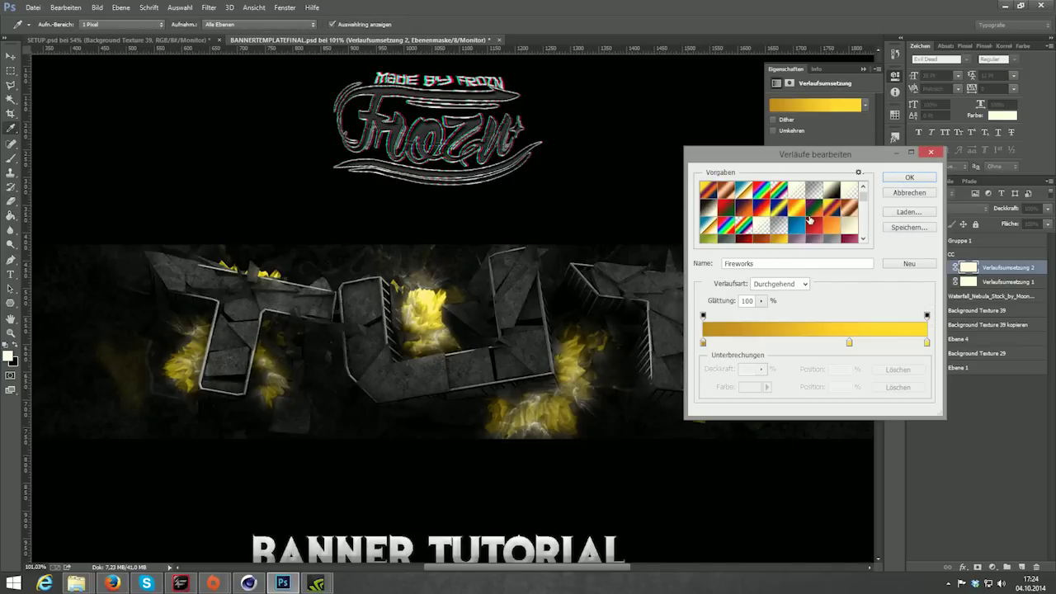
{"action": "scroll", "coordinate": [810, 219], "scroll_direction": "down", "scroll_amount": 2}
{"action": "left_click", "coordinate": [835, 209]}
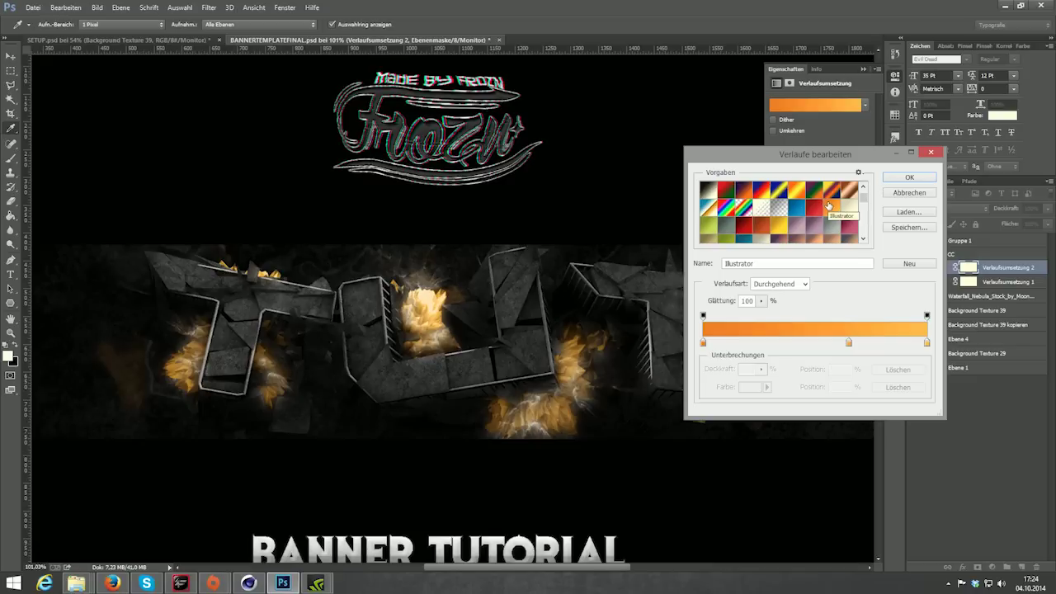
{"action": "left_click", "coordinate": [910, 176]}
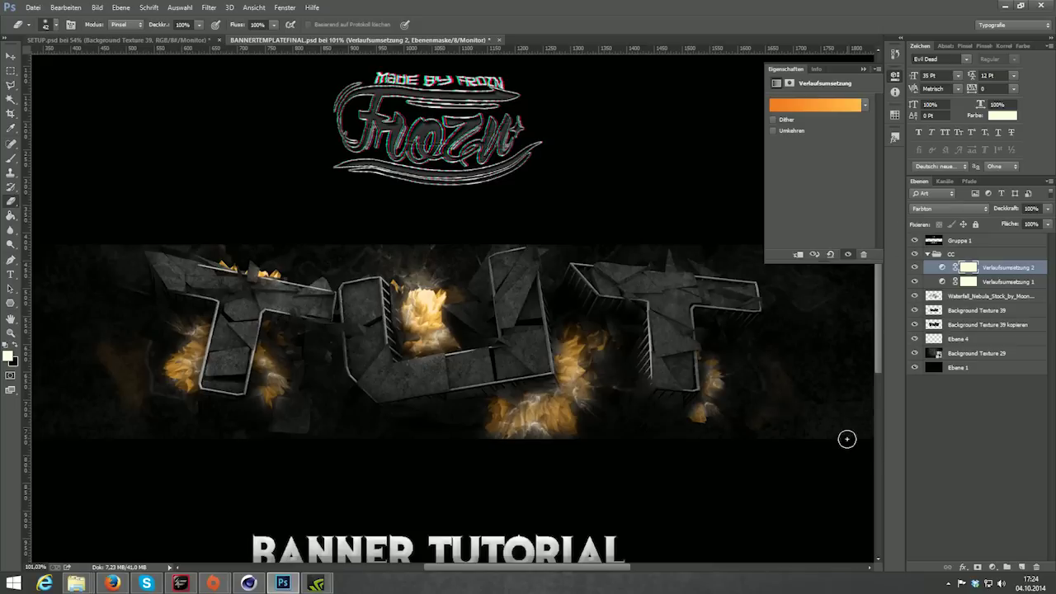
{"action": "left_click", "coordinate": [993, 567]}
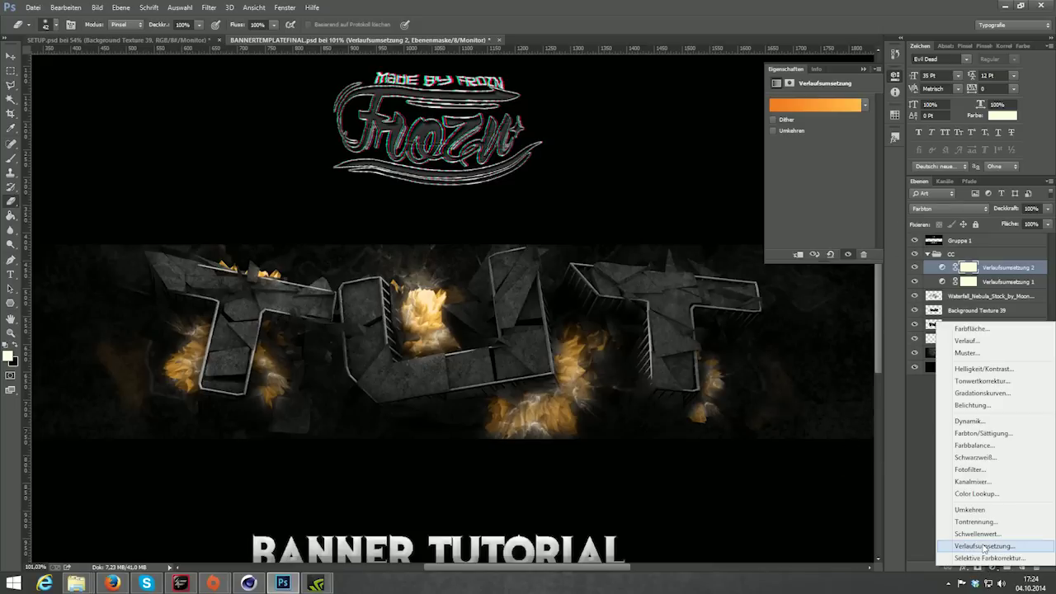
Step: Add a gradient map with the purple Premiere Elements preset in Weiches Licht at 23% opacity
{"action": "left_click", "coordinate": [983, 546]}
{"action": "left_click", "coordinate": [792, 105]}
{"action": "scroll", "coordinate": [780, 211], "scroll_direction": "down", "scroll_amount": 3}
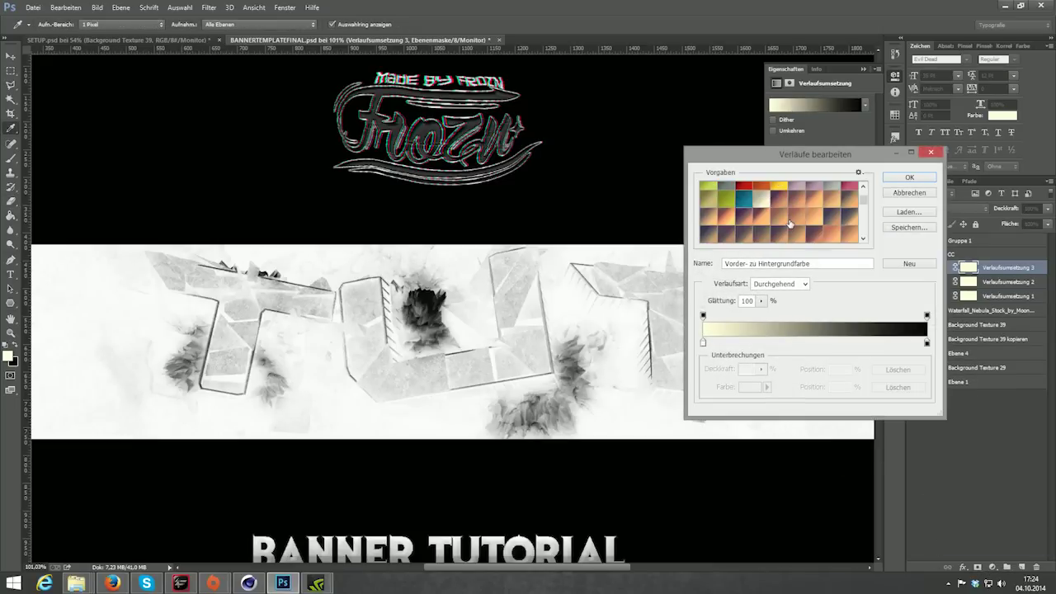
{"action": "scroll", "coordinate": [780, 211], "scroll_direction": "down", "scroll_amount": 2}
{"action": "left_click", "coordinate": [802, 221]}
{"action": "left_click", "coordinate": [907, 178]}
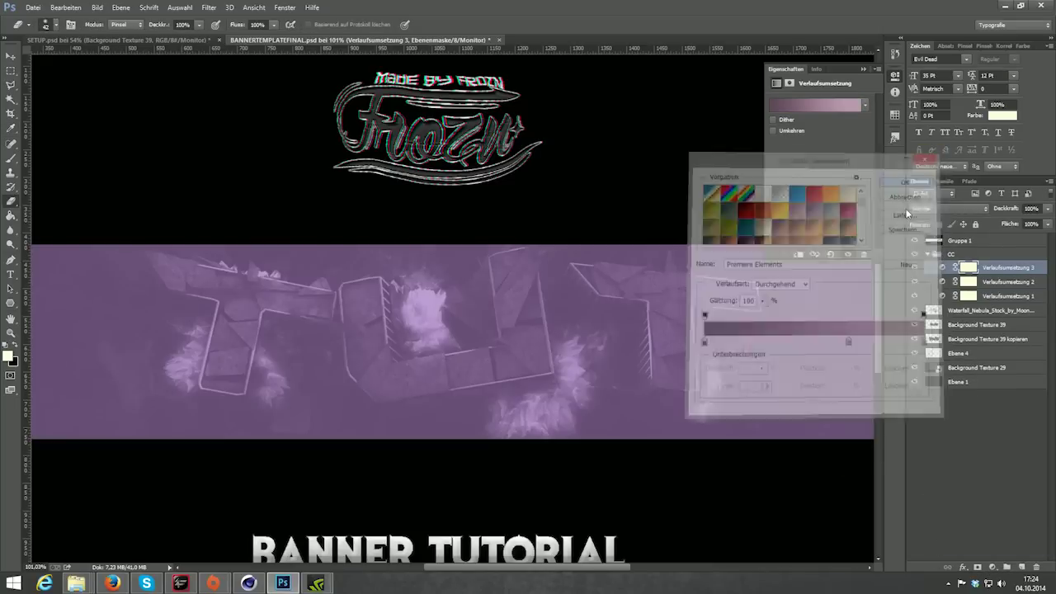
{"action": "left_click", "coordinate": [949, 209]}
{"action": "left_click", "coordinate": [935, 363]}
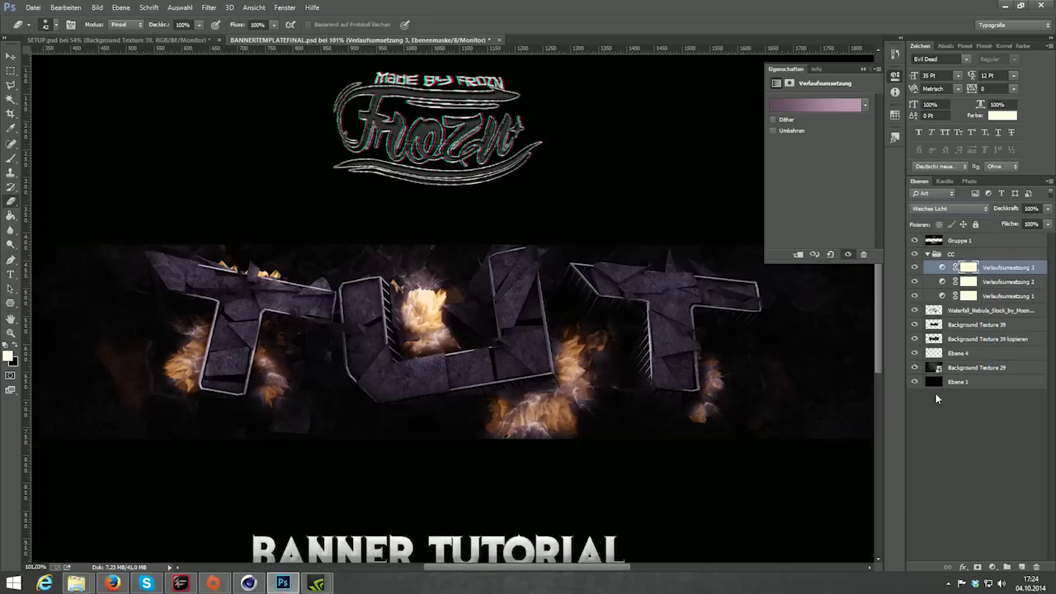
{"action": "left_click_drag", "start_coordinate": [1049, 211], "coordinate": [1004, 223]}
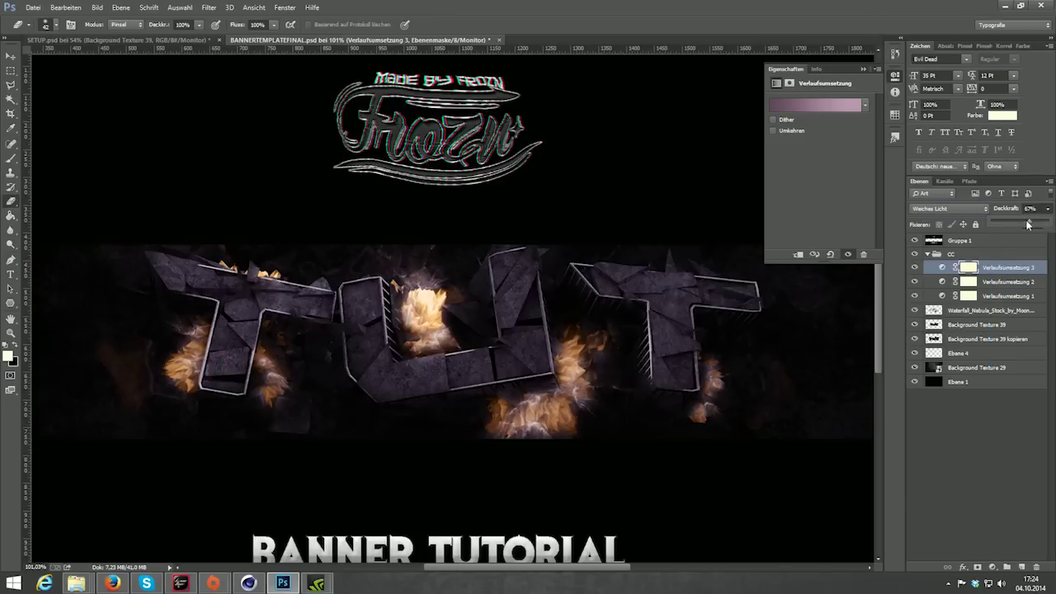
{"action": "left_click", "coordinate": [913, 272]}
Step: Add a dark purple gradient map in Weiches Licht at 16% opacity
{"action": "left_click", "coordinate": [993, 567]}
{"action": "left_click", "coordinate": [975, 551]}
{"action": "left_click", "coordinate": [808, 105]}
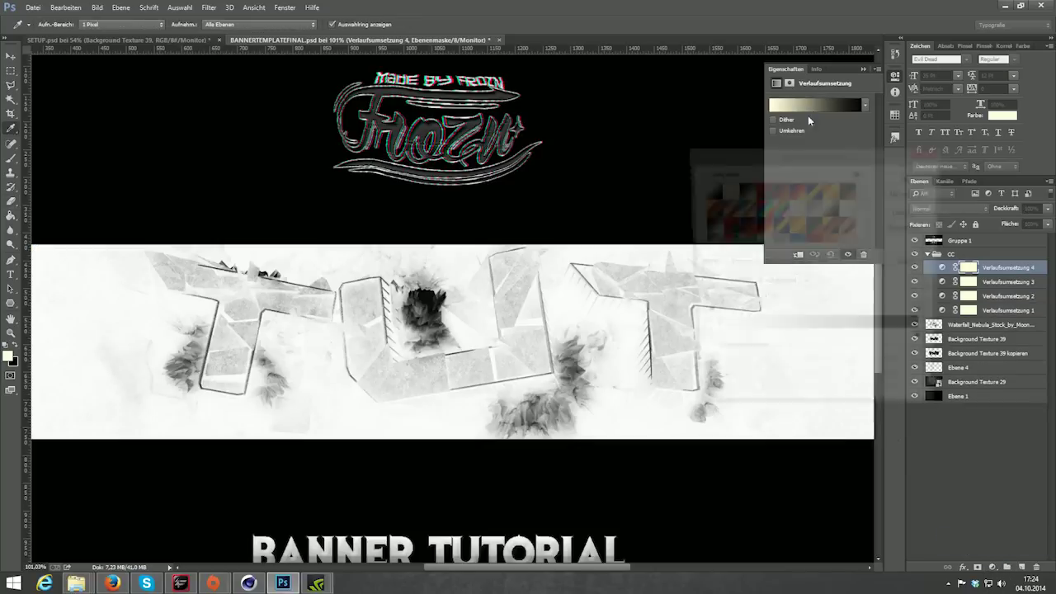
{"action": "scroll", "coordinate": [768, 230], "scroll_direction": "down", "scroll_amount": 2}
{"action": "scroll", "coordinate": [769, 229], "scroll_direction": "down", "scroll_amount": 2}
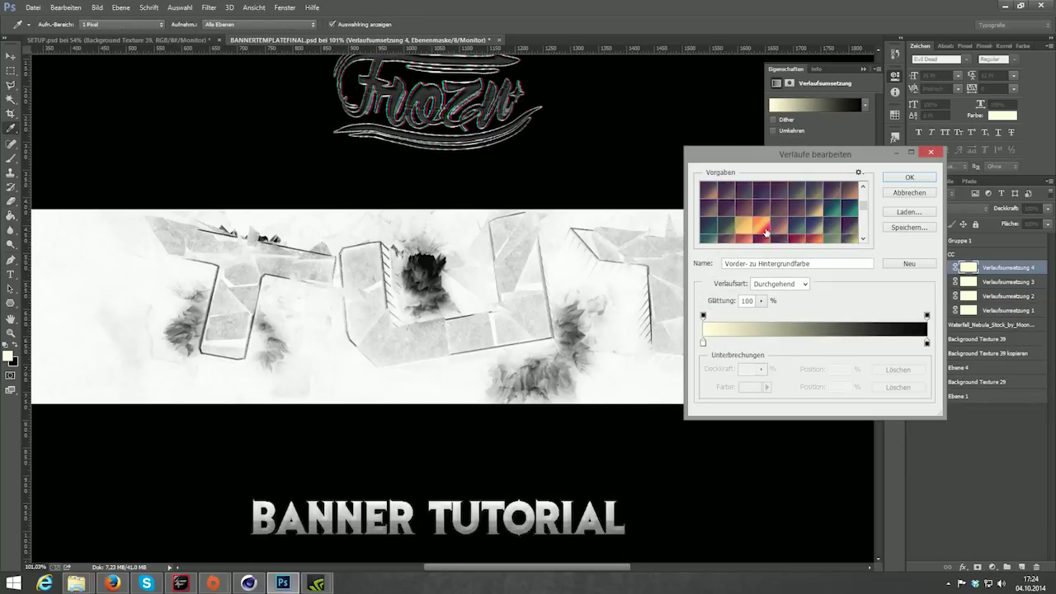
{"action": "left_click", "coordinate": [766, 223]}
{"action": "left_click", "coordinate": [916, 181]}
{"action": "left_click", "coordinate": [949, 208]}
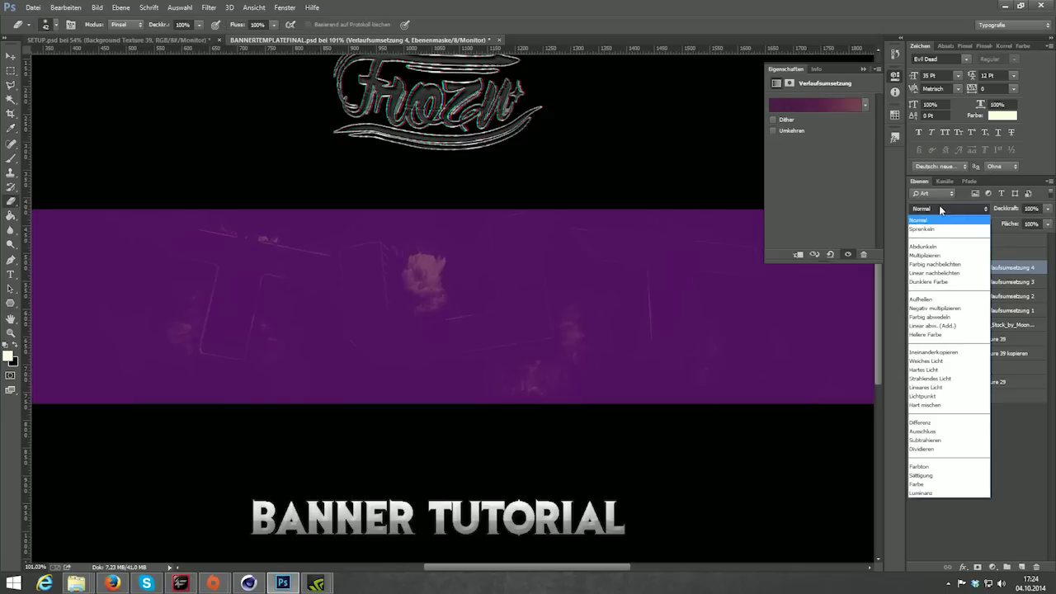
{"action": "left_click", "coordinate": [941, 363]}
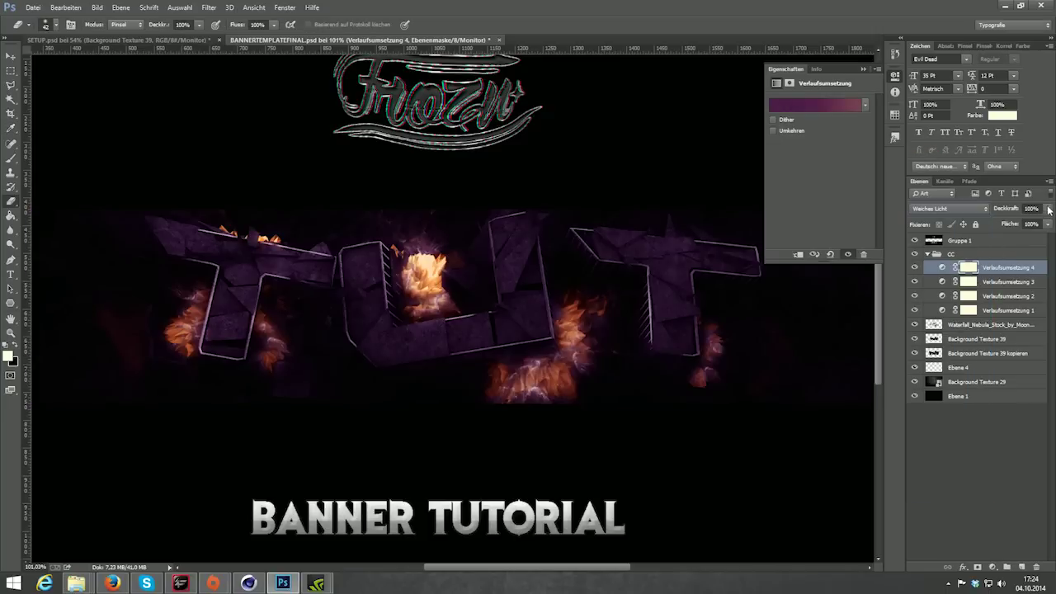
{"action": "left_click_drag", "start_coordinate": [1050, 210], "coordinate": [1000, 219]}
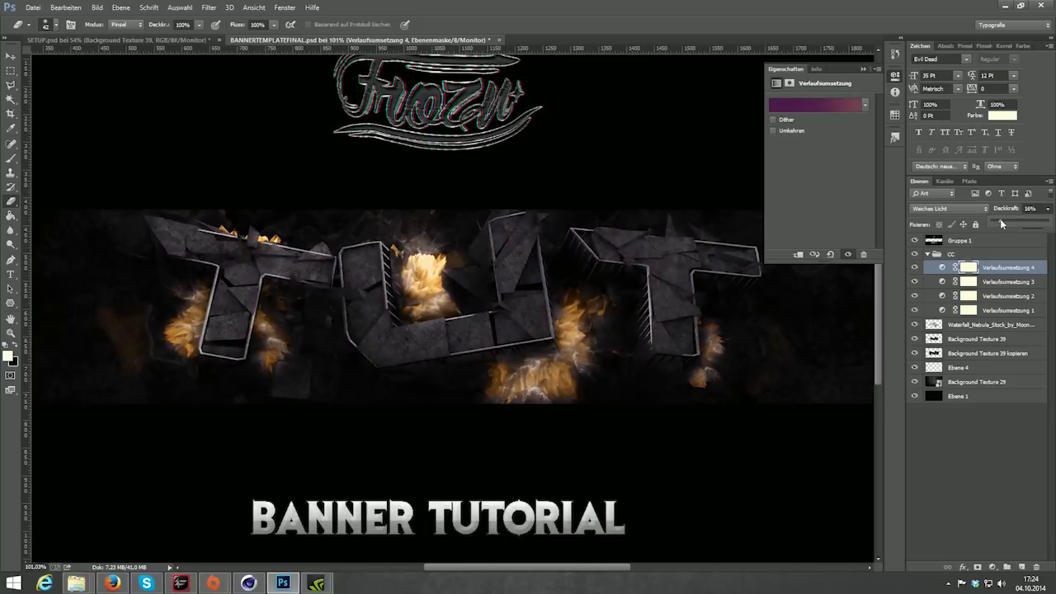
{"action": "left_click", "coordinate": [991, 567]}
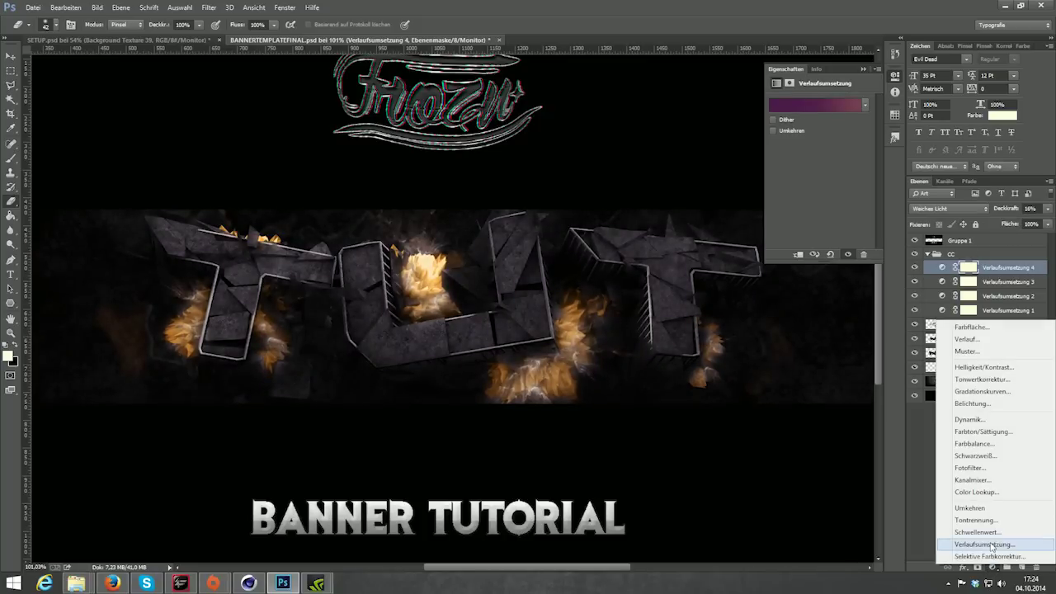
Step: Add a fifth gradient map with a purple preset in Farbton mode at 50% opacity
{"action": "left_click", "coordinate": [983, 545]}
{"action": "left_click", "coordinate": [817, 105]}
{"action": "scroll", "coordinate": [795, 213], "scroll_direction": "down", "scroll_amount": 1}
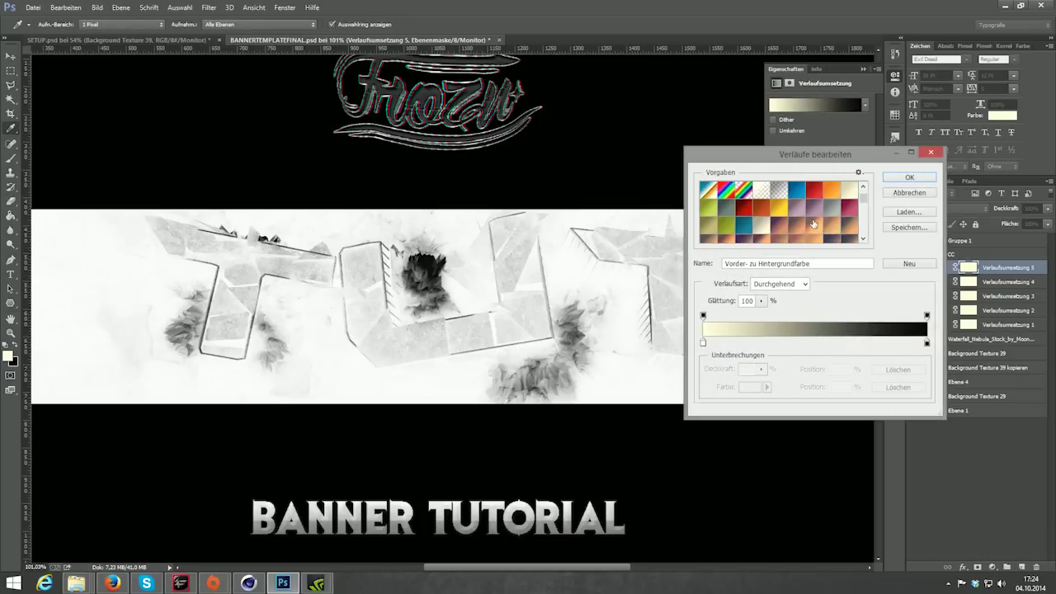
{"action": "scroll", "coordinate": [797, 215], "scroll_direction": "down", "scroll_amount": 1}
{"action": "scroll", "coordinate": [797, 216], "scroll_direction": "down", "scroll_amount": 1}
{"action": "scroll", "coordinate": [784, 217], "scroll_direction": "down", "scroll_amount": 1}
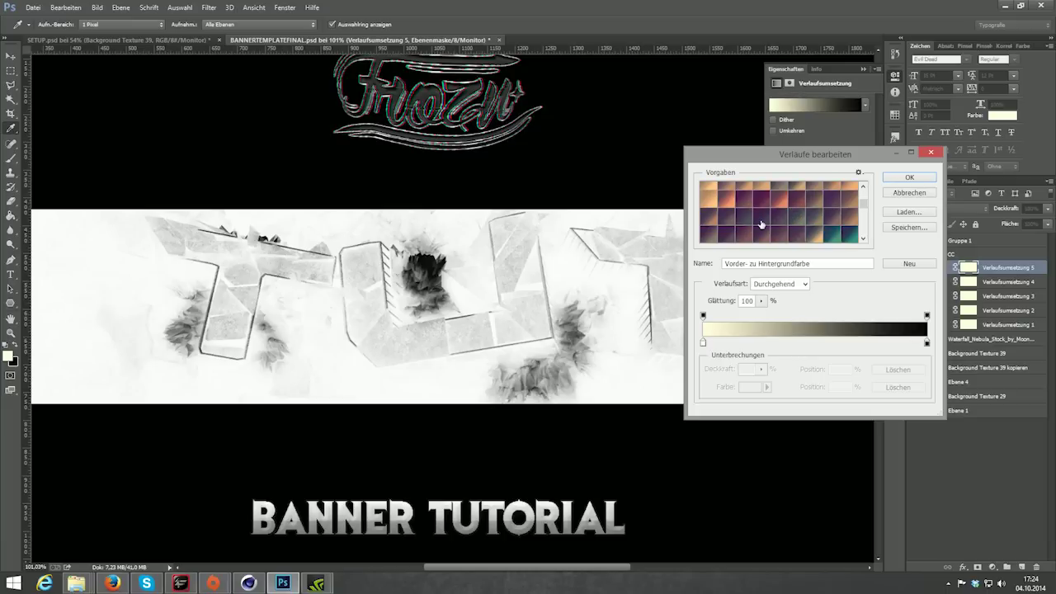
{"action": "left_click", "coordinate": [761, 222]}
{"action": "left_click", "coordinate": [909, 177]}
{"action": "left_click", "coordinate": [949, 208]}
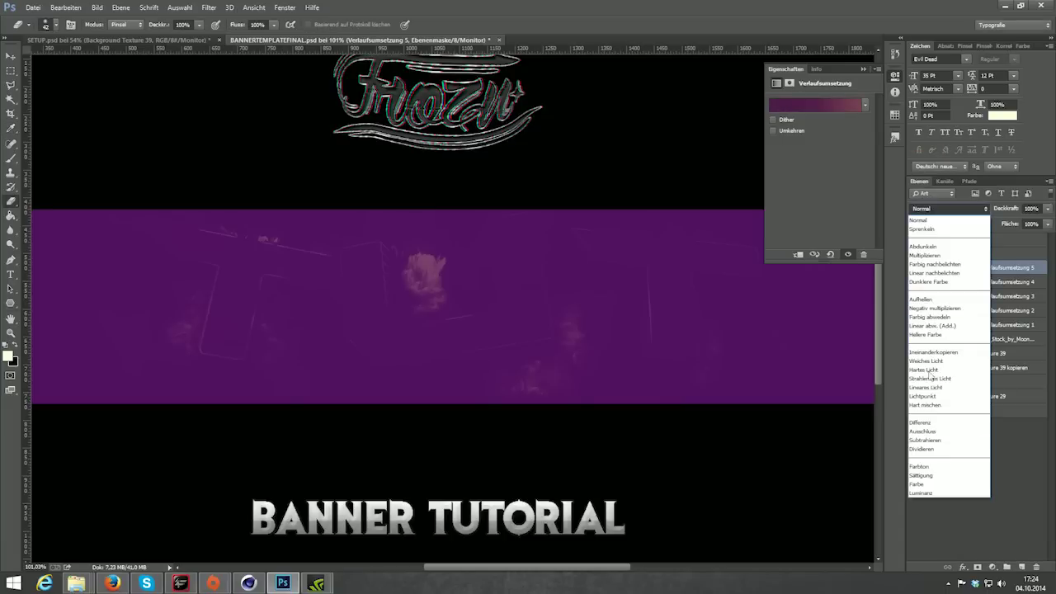
{"action": "left_click", "coordinate": [925, 466]}
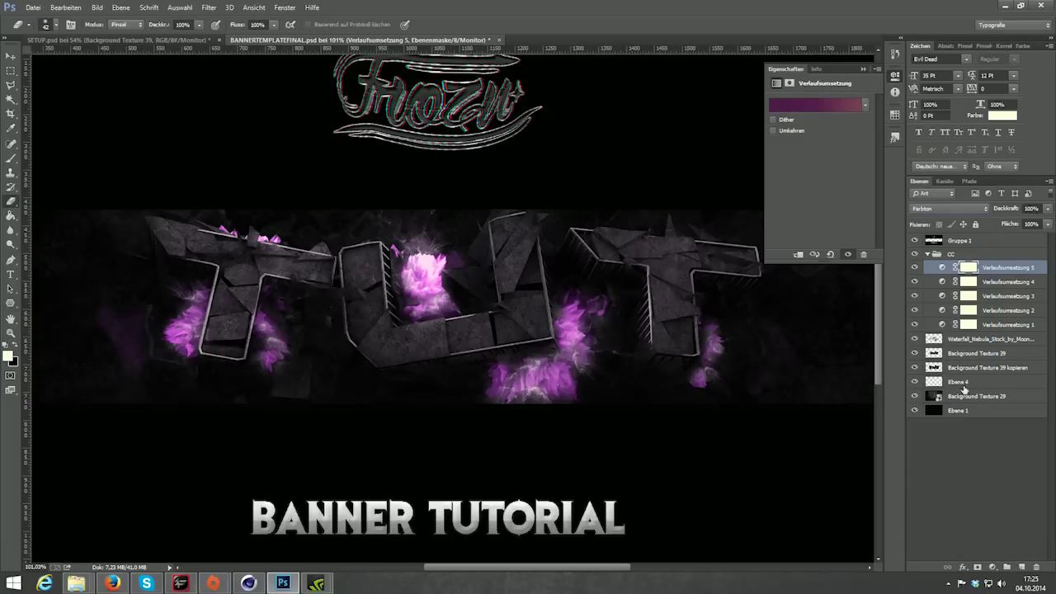
{"action": "left_click", "coordinate": [1048, 208]}
{"action": "left_click_drag", "start_coordinate": [1048, 221], "coordinate": [1004, 220]}
Step: Toggle Verlaufsumsetzung 5 and the cc group on and off to compare the colours
{"action": "left_click", "coordinate": [913, 267]}
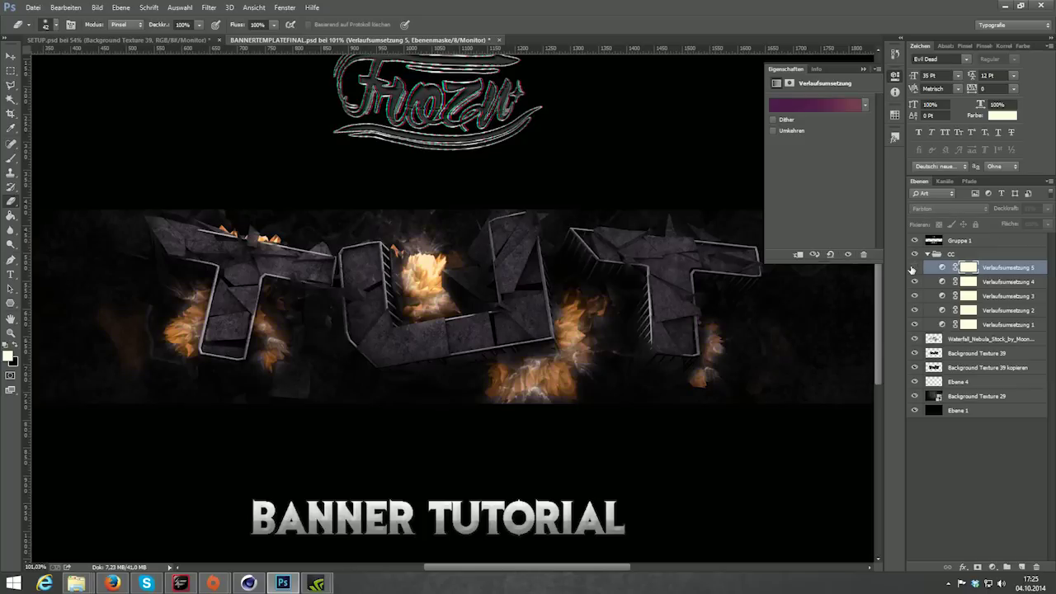
{"action": "left_click", "coordinate": [914, 267]}
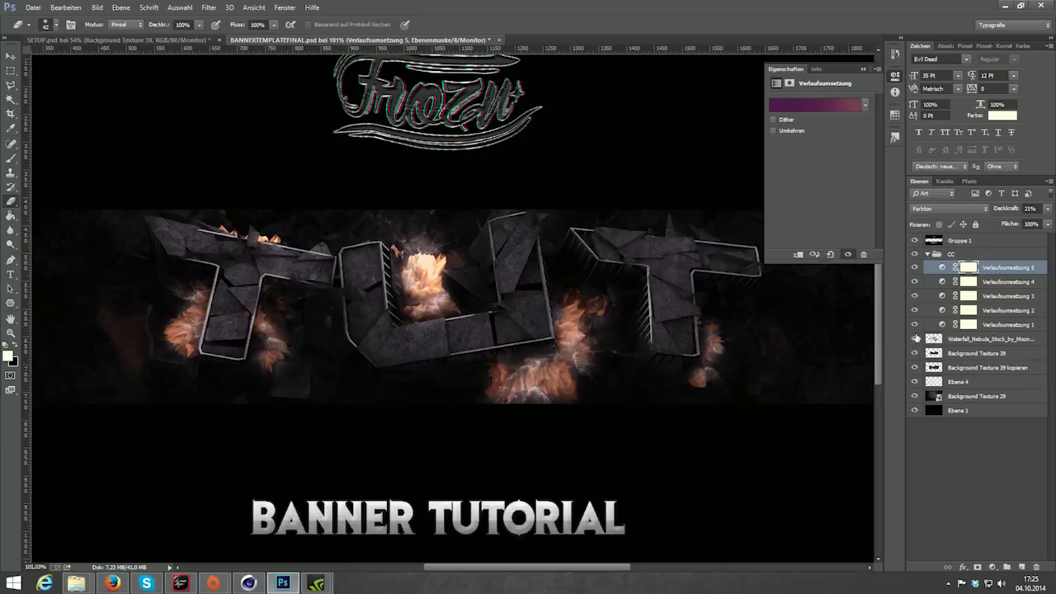
{"action": "left_click", "coordinate": [915, 258]}
{"action": "left_click", "coordinate": [915, 257]}
{"action": "left_click", "coordinate": [915, 257]}
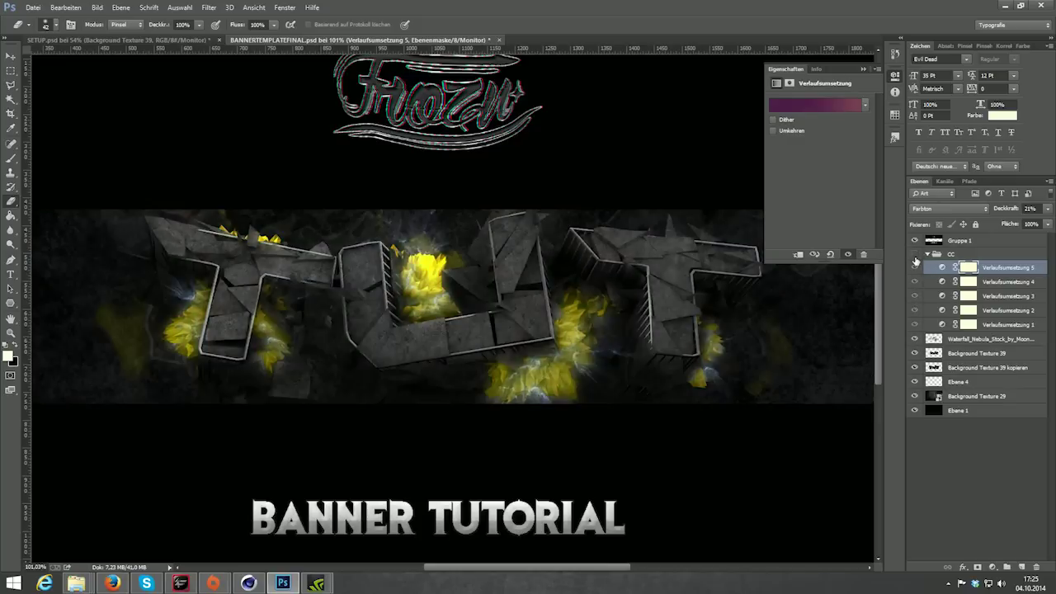
{"action": "left_click", "coordinate": [916, 257]}
Step: Add a blue gradient map, Verlaufsumsetzung 6, in Weiches Licht at 24% opacity
{"action": "left_click", "coordinate": [993, 568]}
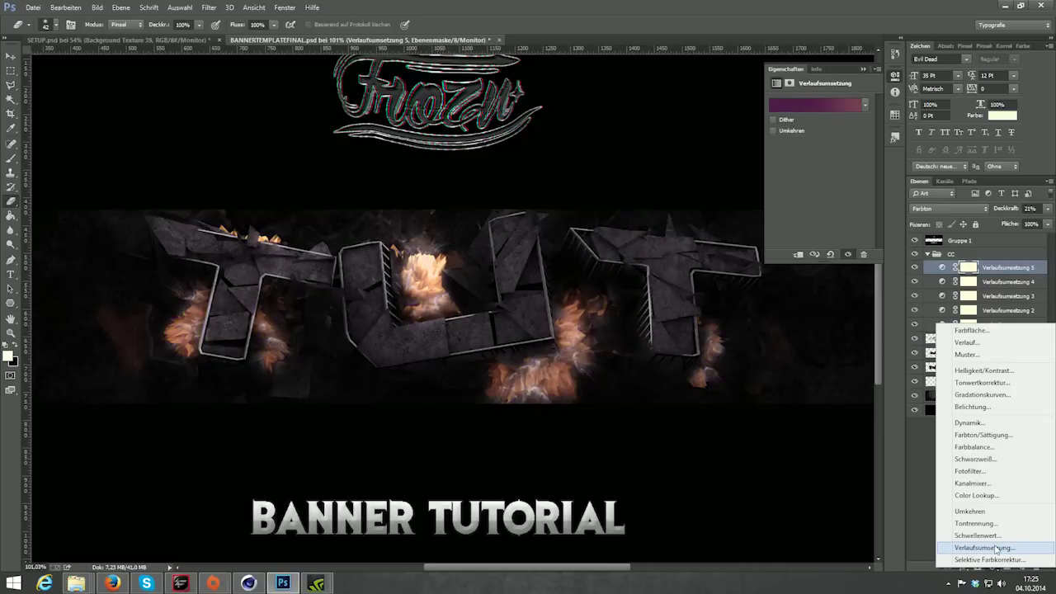
{"action": "left_click", "coordinate": [996, 549]}
{"action": "left_click", "coordinate": [818, 108]}
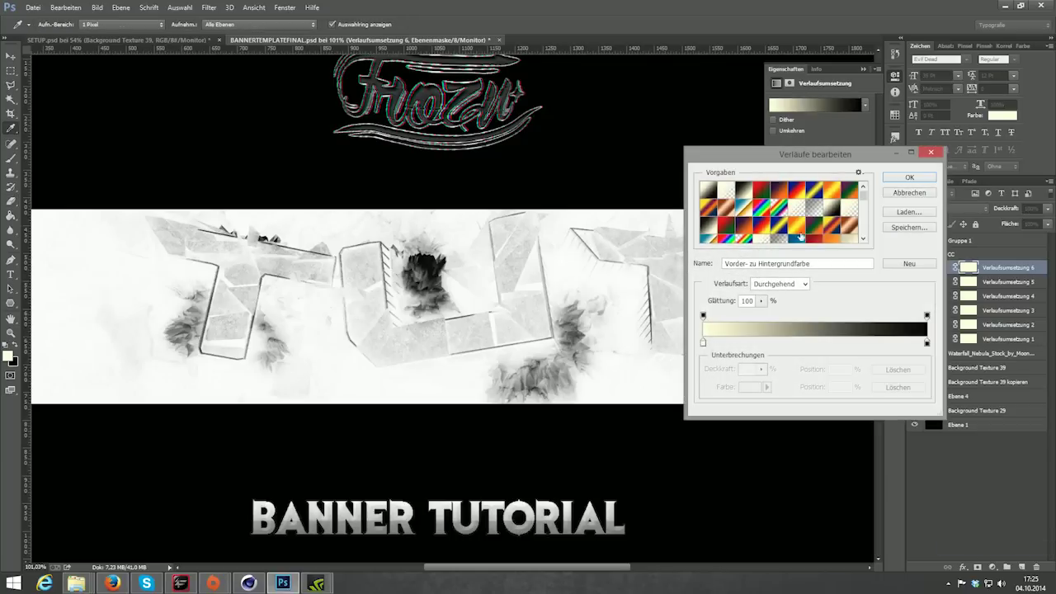
{"action": "left_click", "coordinate": [795, 240]}
{"action": "left_click", "coordinate": [909, 177]}
{"action": "left_click", "coordinate": [949, 209]}
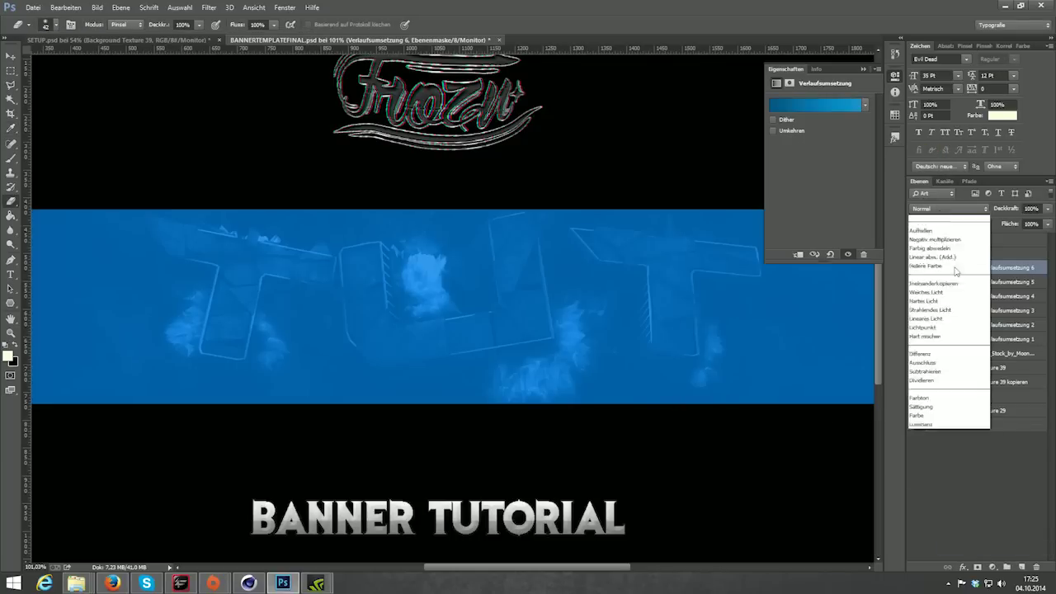
{"action": "left_click", "coordinate": [925, 370]}
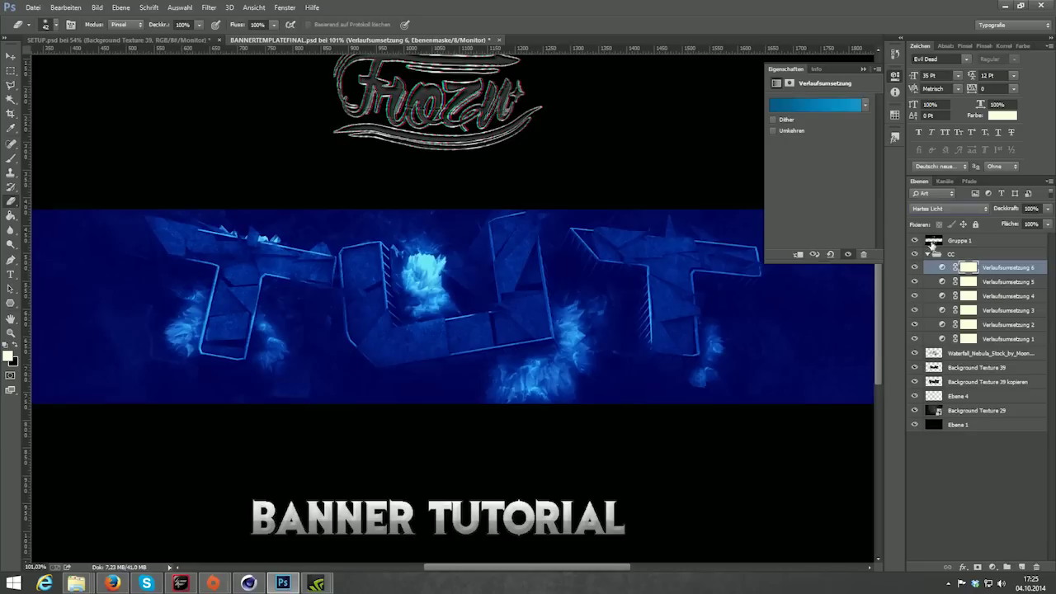
{"action": "left_click", "coordinate": [934, 215]}
{"action": "left_click", "coordinate": [931, 365]}
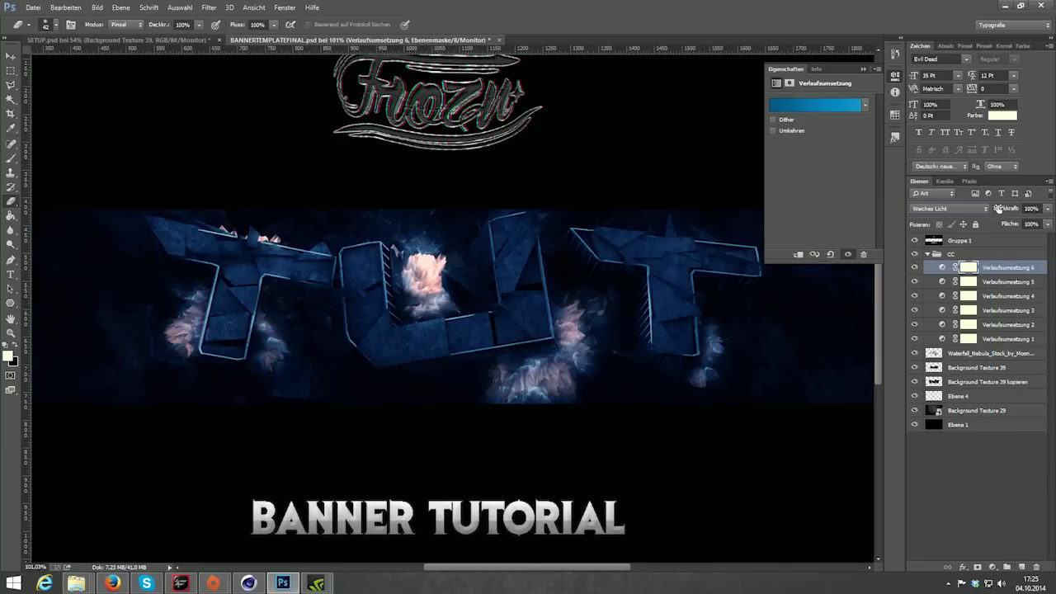
{"action": "left_click_drag", "start_coordinate": [1048, 209], "coordinate": [1004, 223]}
{"action": "left_click", "coordinate": [935, 476]}
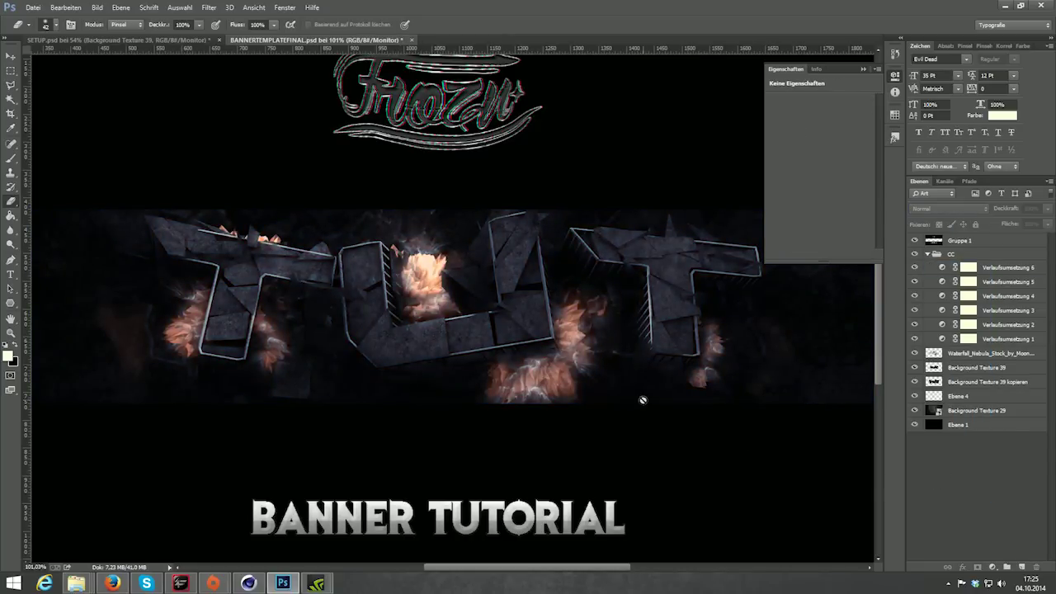
{"action": "scroll", "coordinate": [599, 368], "scroll_direction": "down", "scroll_amount": 3}
{"action": "scroll", "coordinate": [470, 245], "scroll_direction": "up", "scroll_amount": 1}
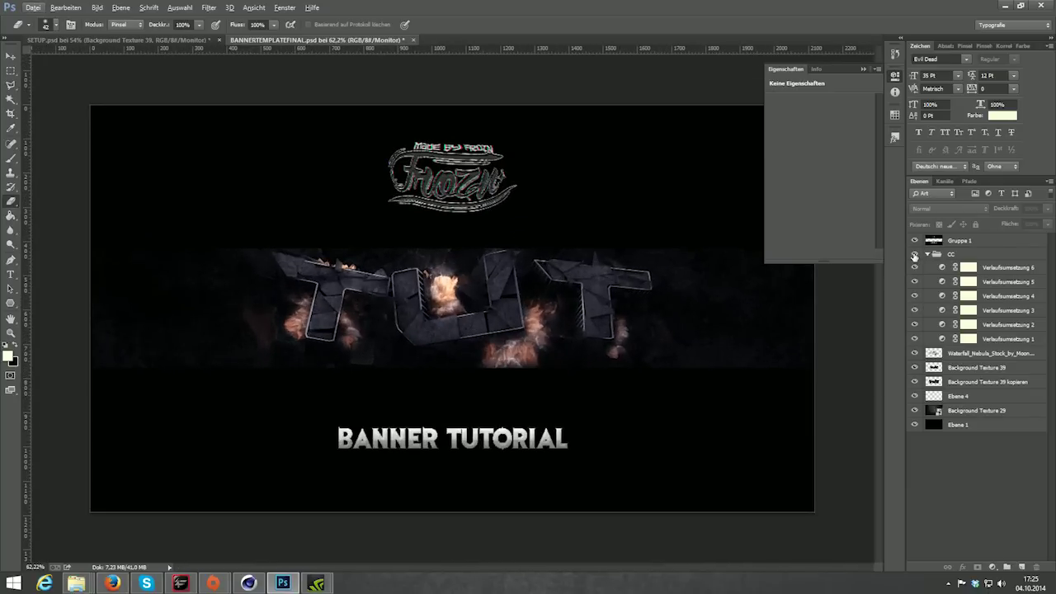
Step: Close the Properties panel and select the Verlaufsumsetzung 6 layer in the cc group
{"action": "left_click", "coordinate": [862, 69]}
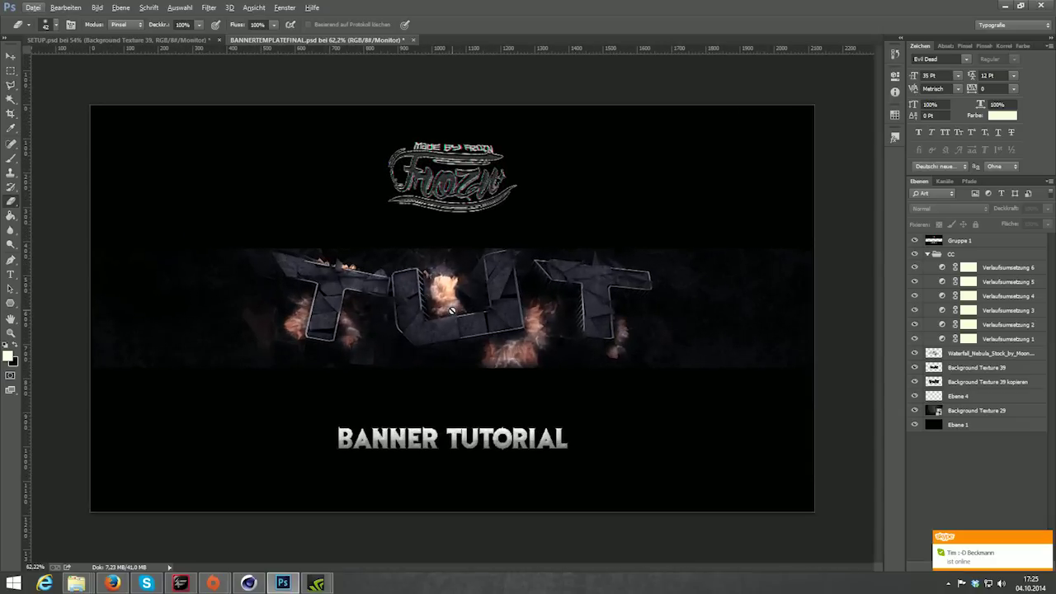
{"action": "scroll", "coordinate": [452, 310], "scroll_direction": "up", "scroll_amount": 3}
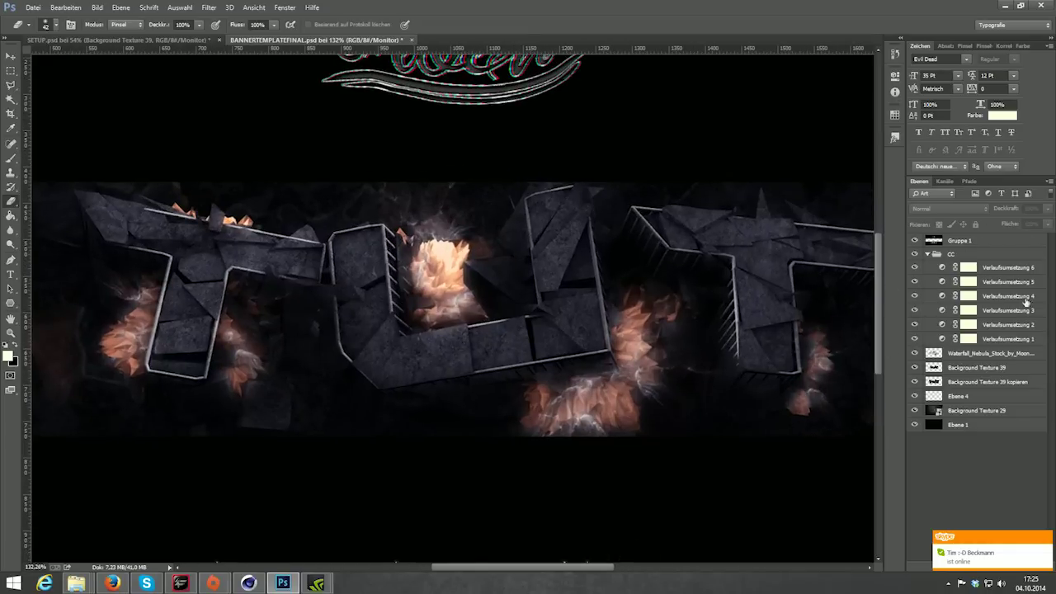
{"action": "left_click", "coordinate": [1023, 270]}
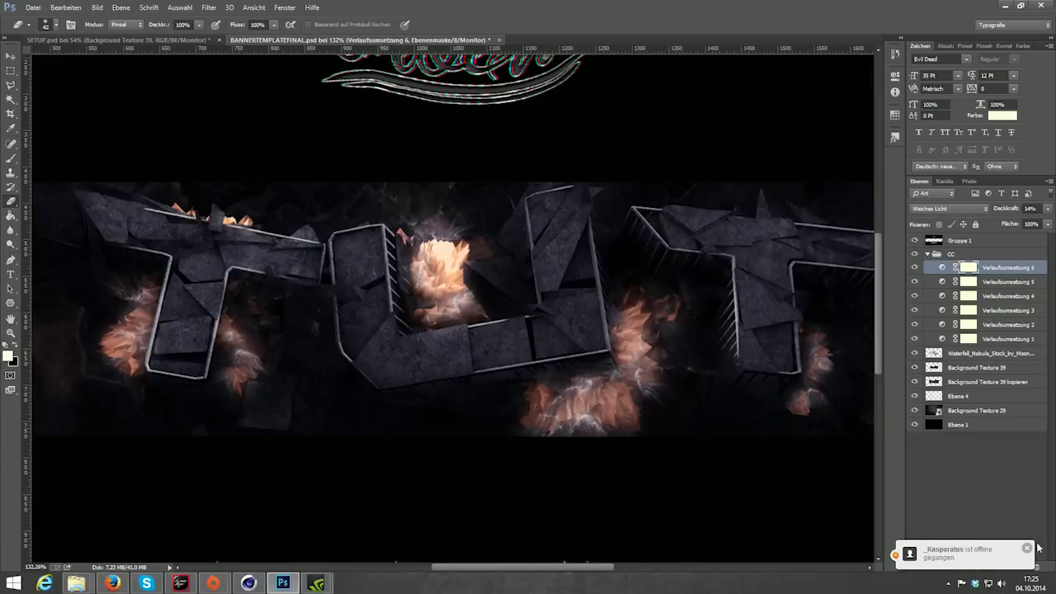
{"action": "left_click", "coordinate": [993, 568]}
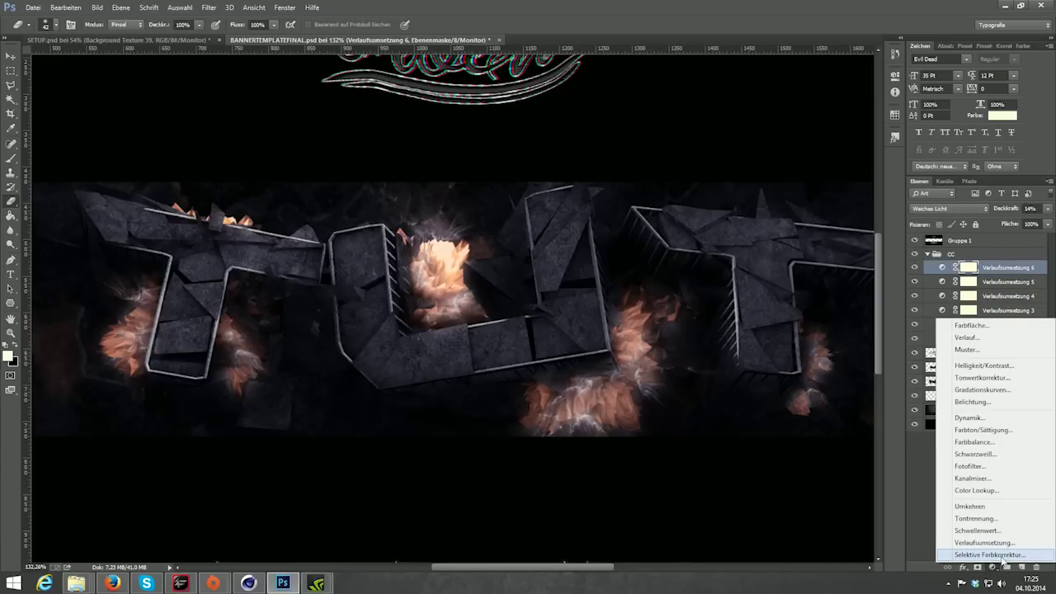
Step: Add a Farbton/Sättigung layer with hue -10, saturation +23 and lightness -30
{"action": "left_click", "coordinate": [996, 431]}
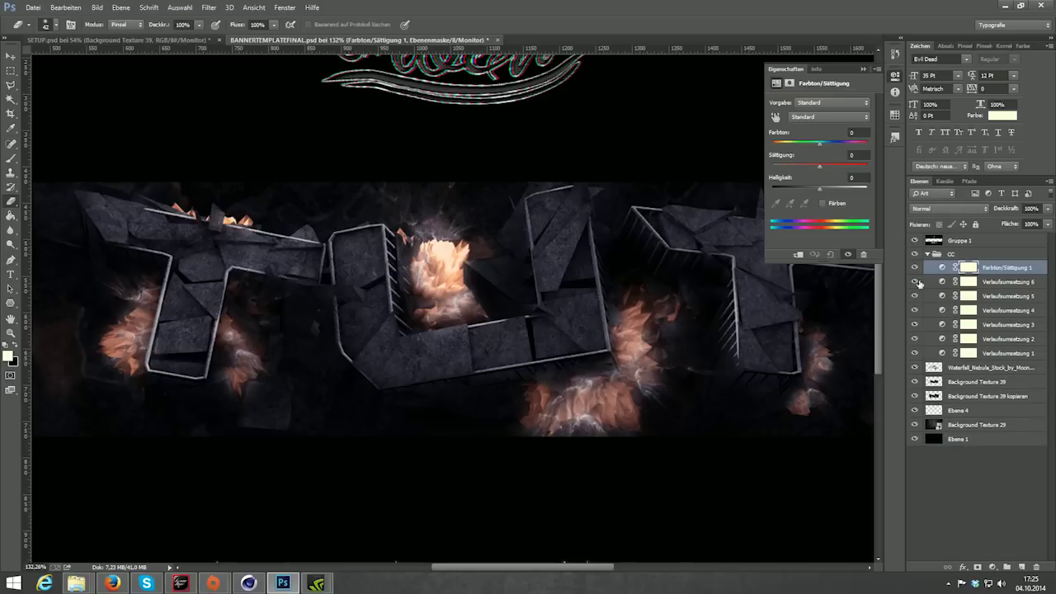
{"action": "mouse_move", "coordinate": [819, 146]}
{"action": "left_mouse_down"}
{"action": "mouse_move", "coordinate": [801, 150]}
{"action": "mouse_move", "coordinate": [825, 150]}
{"action": "mouse_move", "coordinate": [815, 148]}
{"action": "left_mouse_up"}
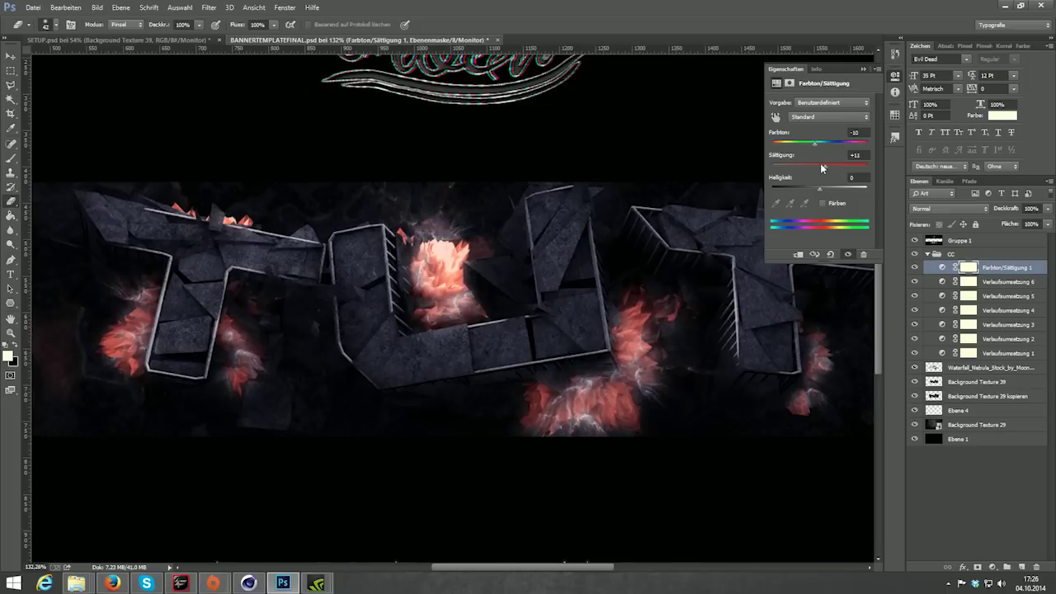
{"action": "mouse_move", "coordinate": [824, 188]}
{"action": "left_mouse_down"}
{"action": "mouse_move", "coordinate": [810, 183]}
{"action": "mouse_move", "coordinate": [819, 184]}
{"action": "left_mouse_up"}
Step: Add a Farbbalance layer with midtones cyan-red +10, magenta-green -5, yellow-blue -16
{"action": "left_click", "coordinate": [993, 567]}
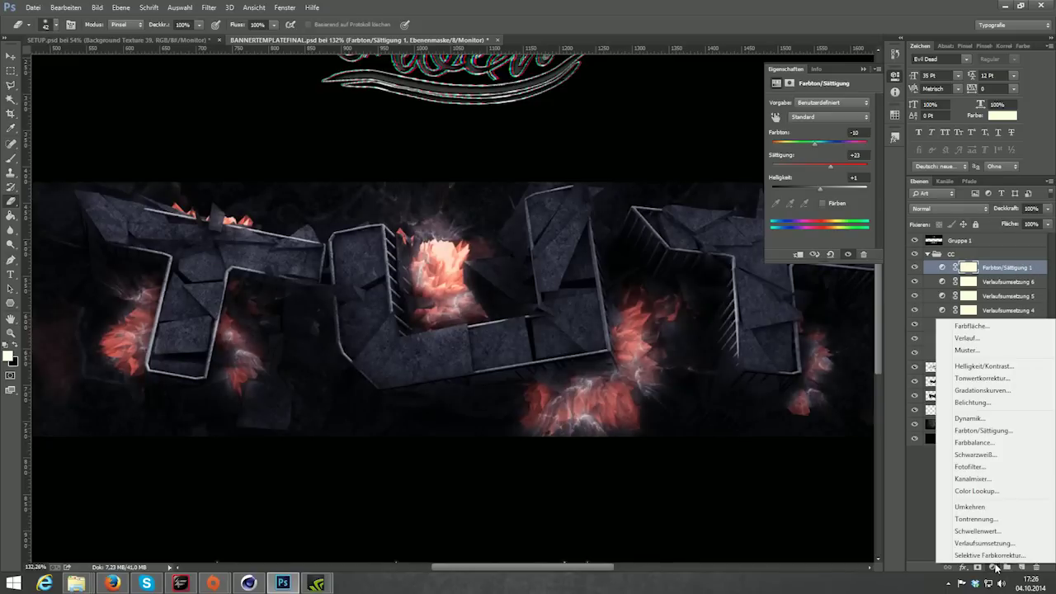
{"action": "left_click", "coordinate": [975, 443]}
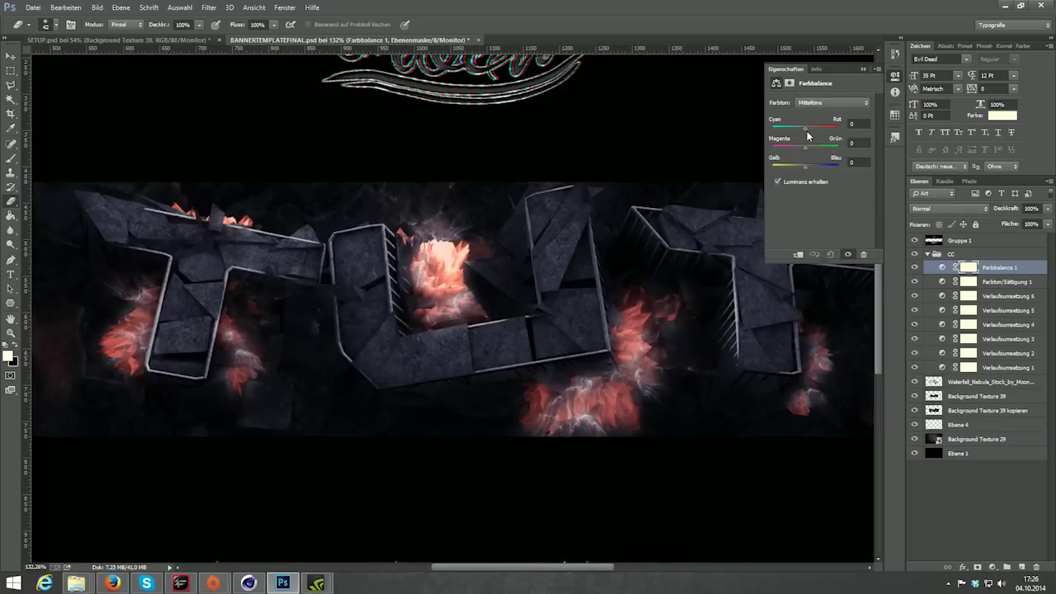
{"action": "mouse_move", "coordinate": [821, 130]}
{"action": "left_mouse_down"}
{"action": "mouse_move", "coordinate": [836, 131]}
{"action": "mouse_move", "coordinate": [809, 128]}
{"action": "mouse_move", "coordinate": [800, 152]}
{"action": "mouse_move", "coordinate": [811, 170]}
{"action": "mouse_move", "coordinate": [799, 164]}
{"action": "left_mouse_up"}
{"action": "left_click", "coordinate": [992, 568]}
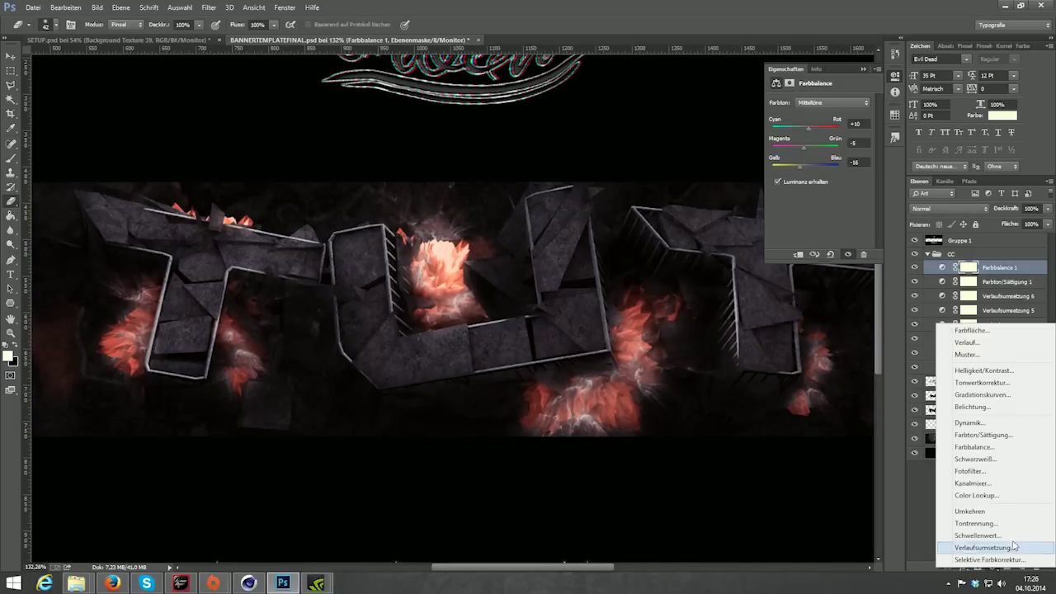
Step: Add a Kanalmixer layer with red output set to red +101, green -25, blue +11
{"action": "left_click", "coordinate": [970, 485]}
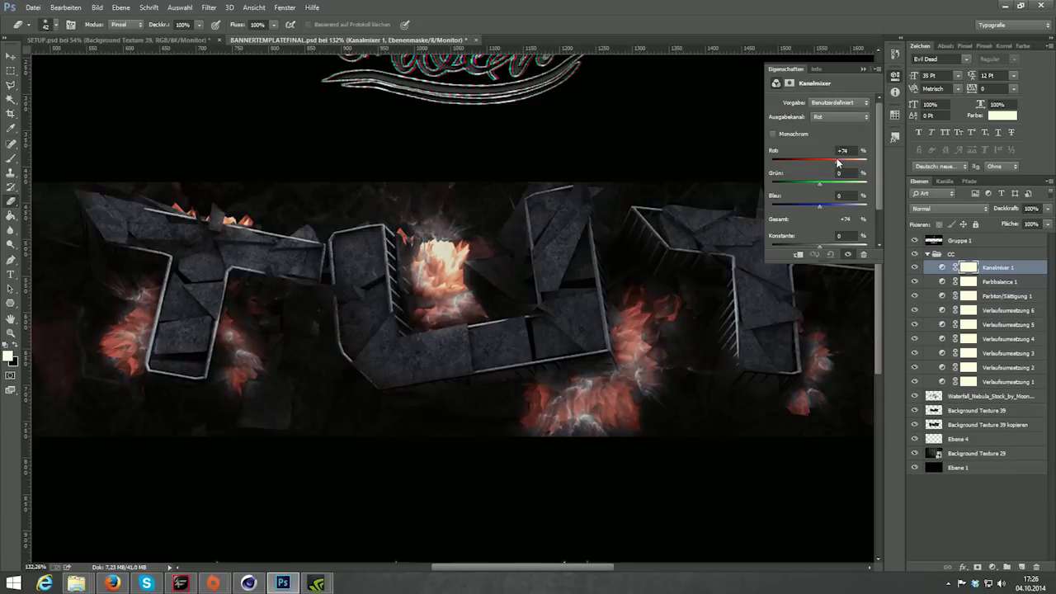
{"action": "left_click_drag", "start_coordinate": [841, 165], "coordinate": [844, 159]}
{"action": "left_click_drag", "start_coordinate": [820, 205], "coordinate": [822, 204]}
Step: Try a Selective Color layer removing cyan from the cyan tones, then delete it
{"action": "left_click", "coordinate": [993, 568]}
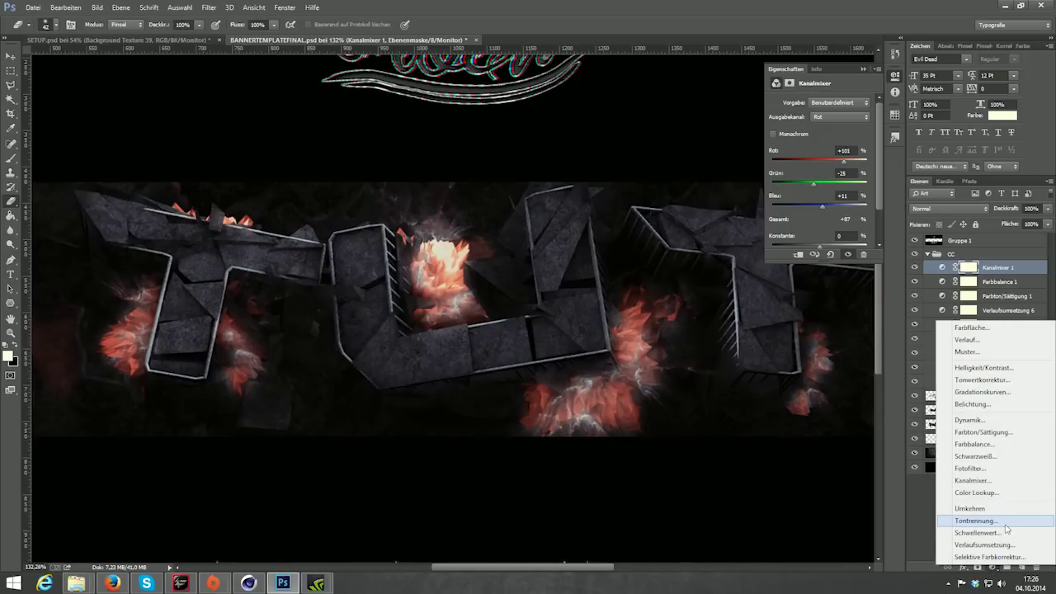
{"action": "left_click", "coordinate": [977, 557]}
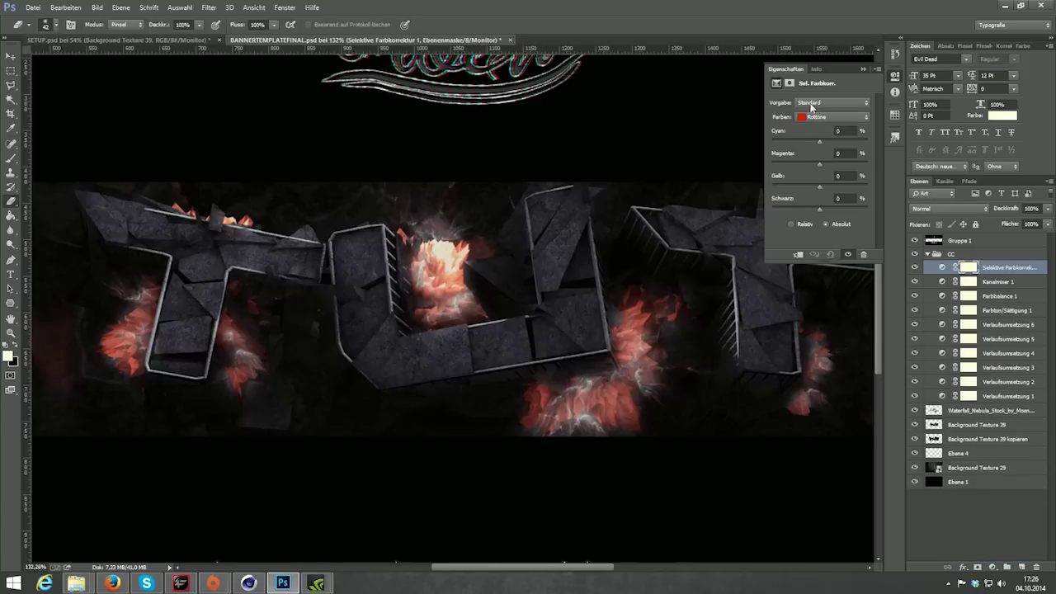
{"action": "left_click", "coordinate": [823, 121]}
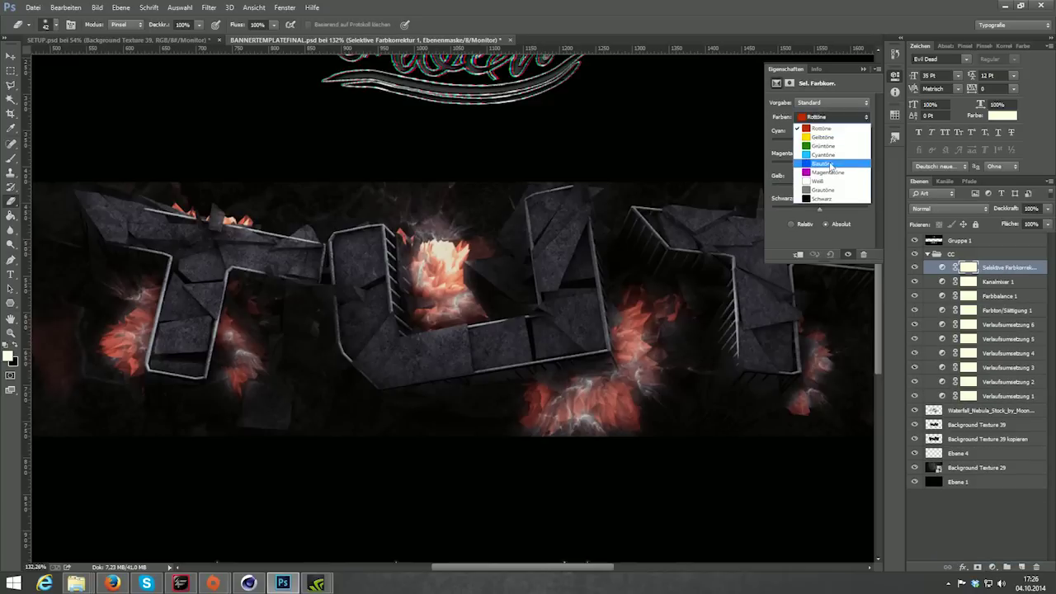
{"action": "left_click", "coordinate": [822, 158]}
{"action": "left_click_drag", "start_coordinate": [820, 142], "coordinate": [773, 142]}
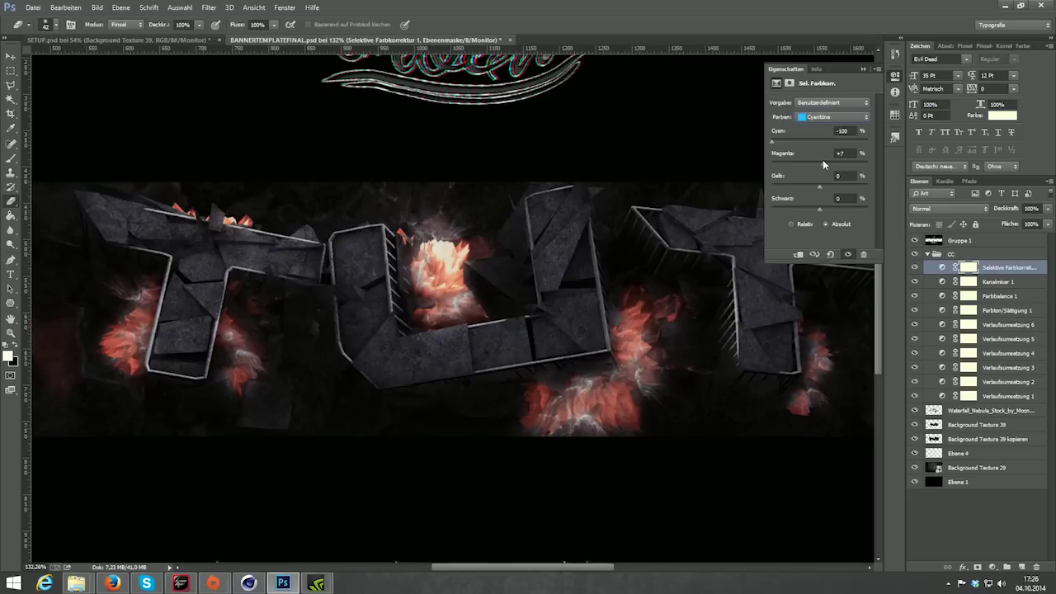
{"action": "key", "text": "Delete"}
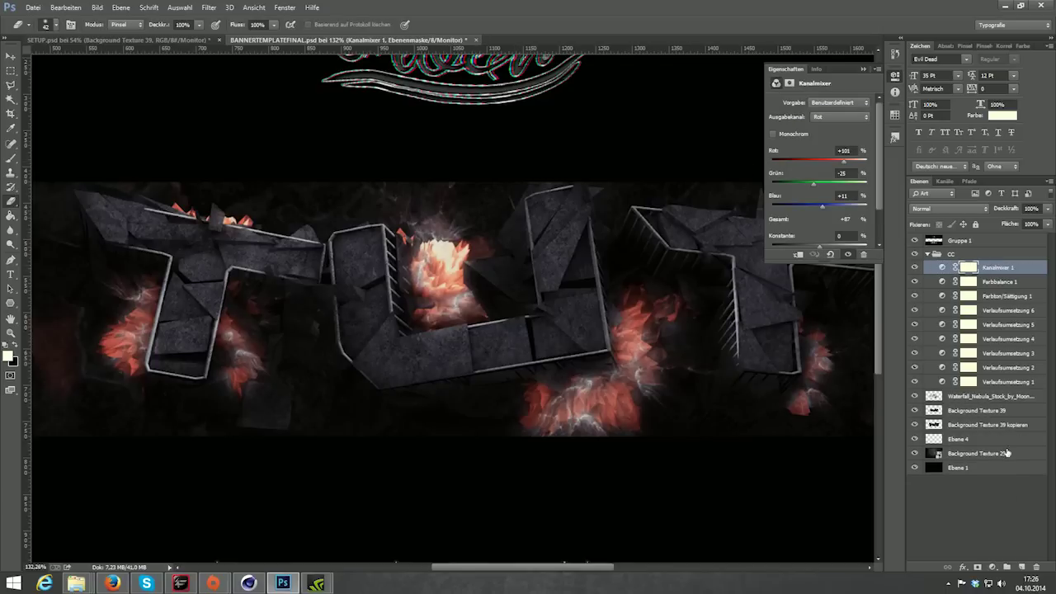
{"action": "left_click", "coordinate": [991, 567]}
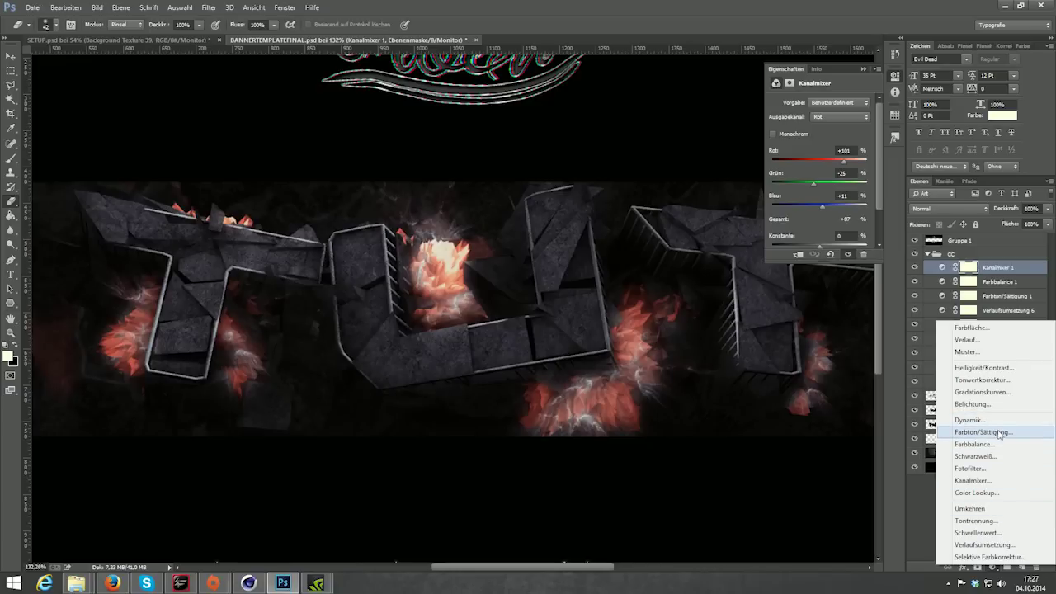
Step: Add a Dynamik layer with vibrance -28 and saturation +44, comparing with the cc group hidden
{"action": "left_click", "coordinate": [995, 420]}
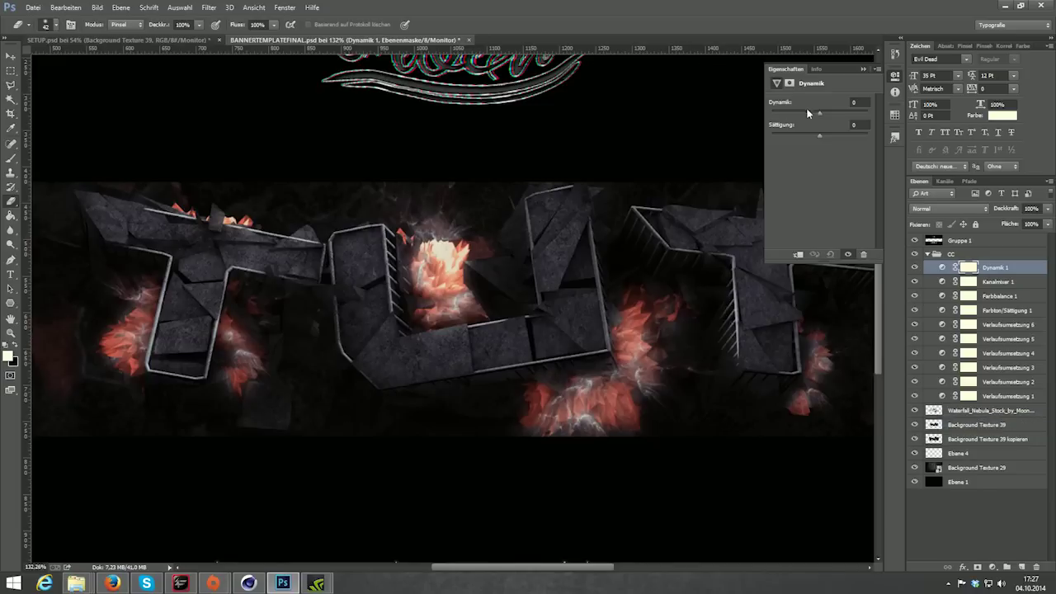
{"action": "mouse_move", "coordinate": [820, 114]}
{"action": "left_mouse_down"}
{"action": "mouse_move", "coordinate": [797, 116]}
{"action": "mouse_move", "coordinate": [840, 134]}
{"action": "left_mouse_up"}
{"action": "left_click", "coordinate": [914, 268]}
{"action": "left_click", "coordinate": [915, 268]}
{"action": "scroll", "coordinate": [435, 284], "scroll_direction": "down", "scroll_amount": 4}
{"action": "scroll", "coordinate": [450, 274], "scroll_direction": "down", "scroll_amount": 2}
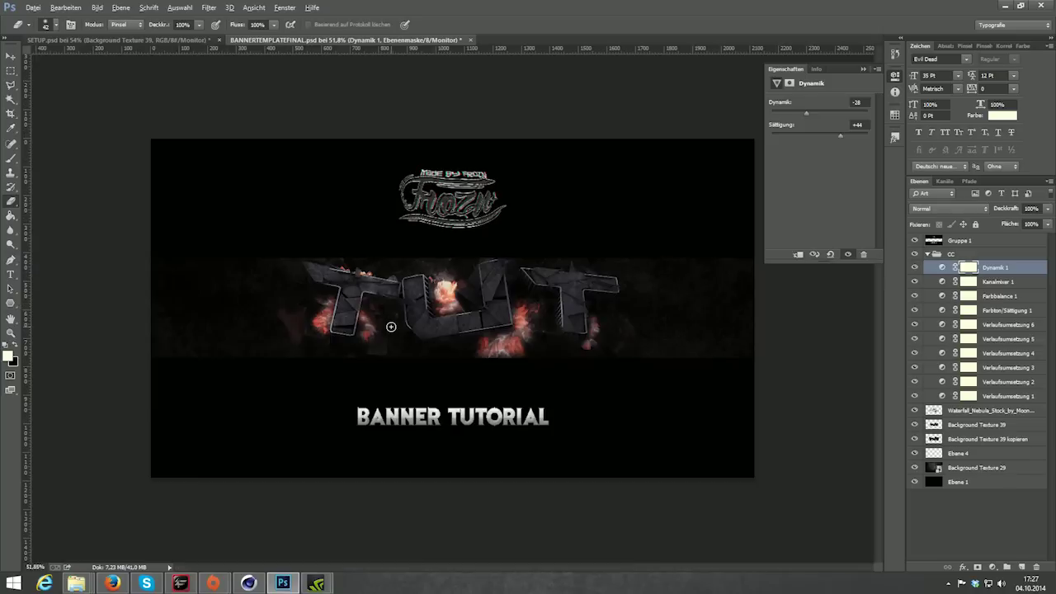
{"action": "scroll", "coordinate": [383, 310], "scroll_direction": "up", "scroll_amount": 1}
{"action": "left_click", "coordinate": [914, 253]}
{"action": "left_click", "coordinate": [914, 253]}
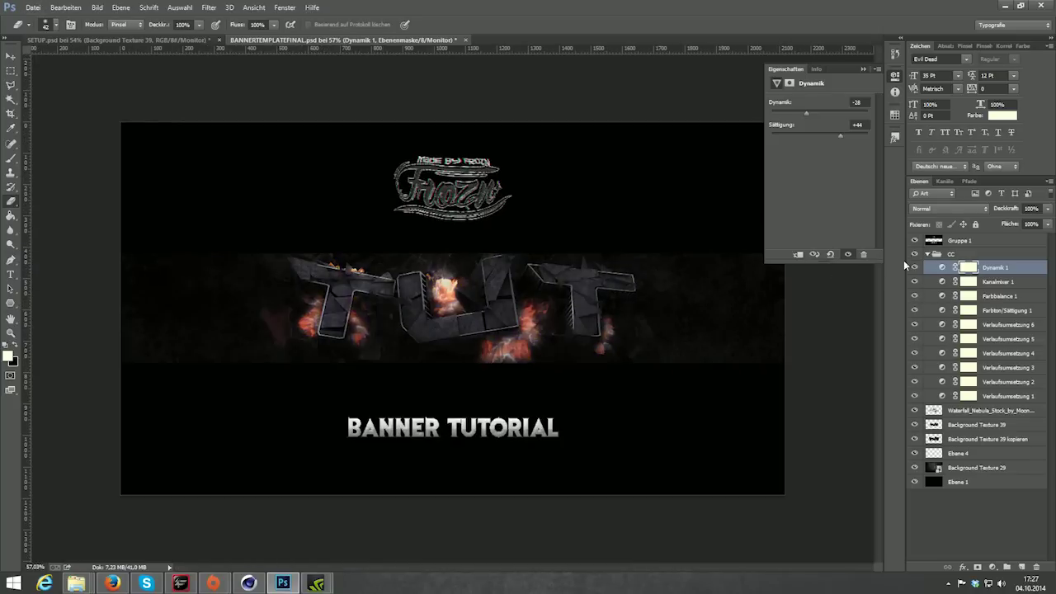
Step: Add a reversed gradient map in Weiches Licht at 20% opacity
{"action": "left_click", "coordinate": [993, 567]}
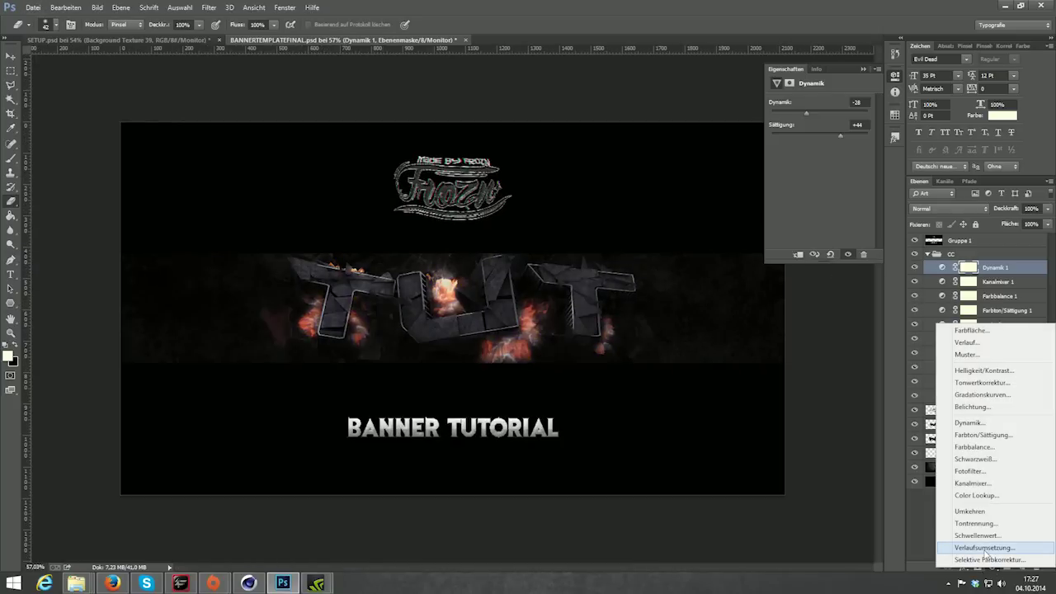
{"action": "left_click", "coordinate": [990, 549]}
{"action": "left_click", "coordinate": [792, 130]}
{"action": "left_click", "coordinate": [775, 130]}
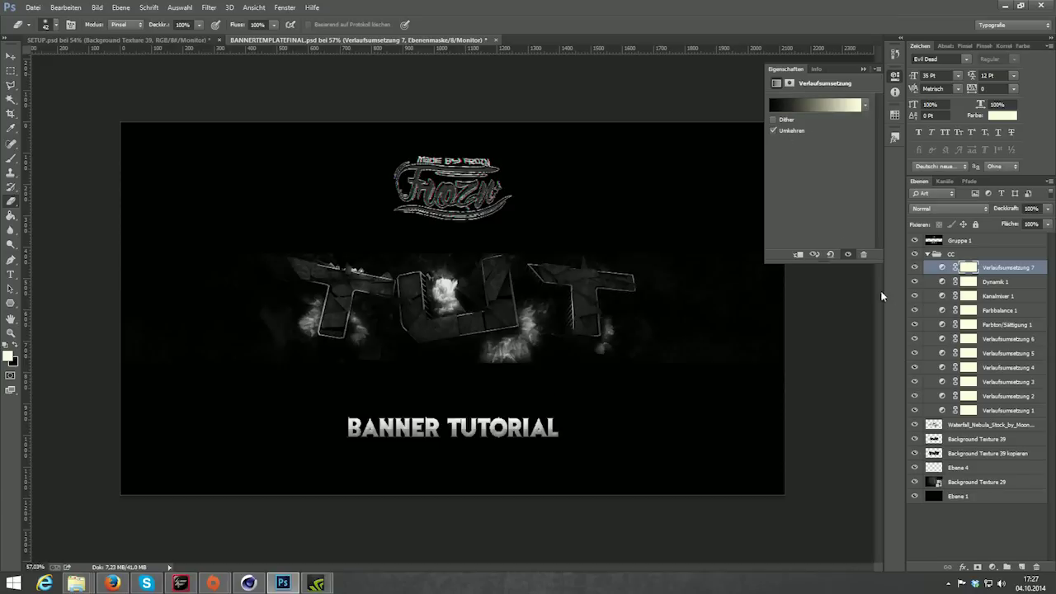
{"action": "left_click", "coordinate": [949, 209]}
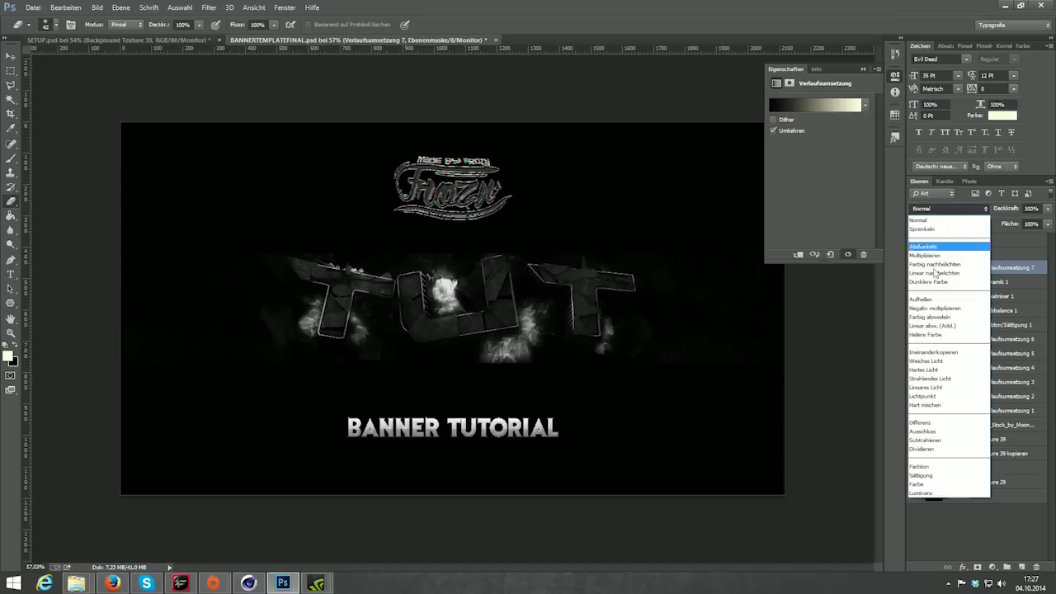
{"action": "left_click", "coordinate": [926, 361]}
{"action": "left_click", "coordinate": [1047, 209]}
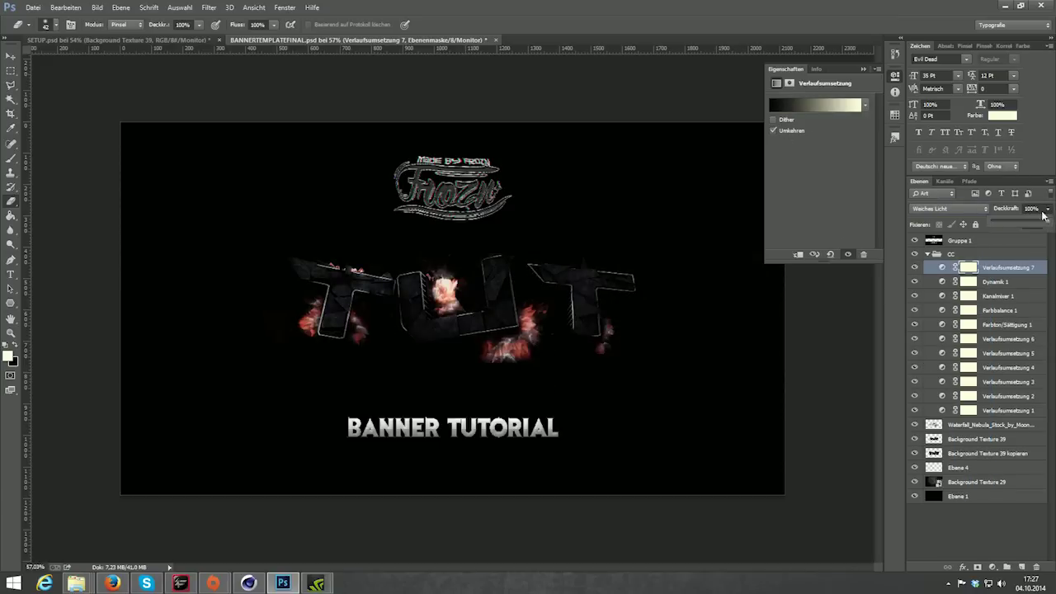
{"action": "left_click_drag", "start_coordinate": [1014, 220], "coordinate": [996, 221]}
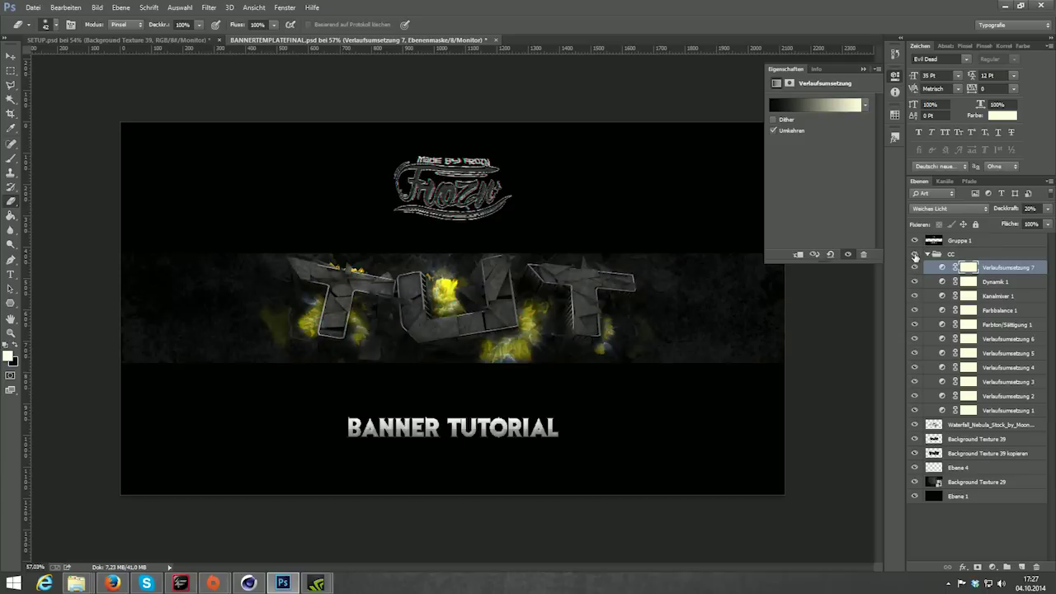
{"action": "left_click", "coordinate": [993, 568]}
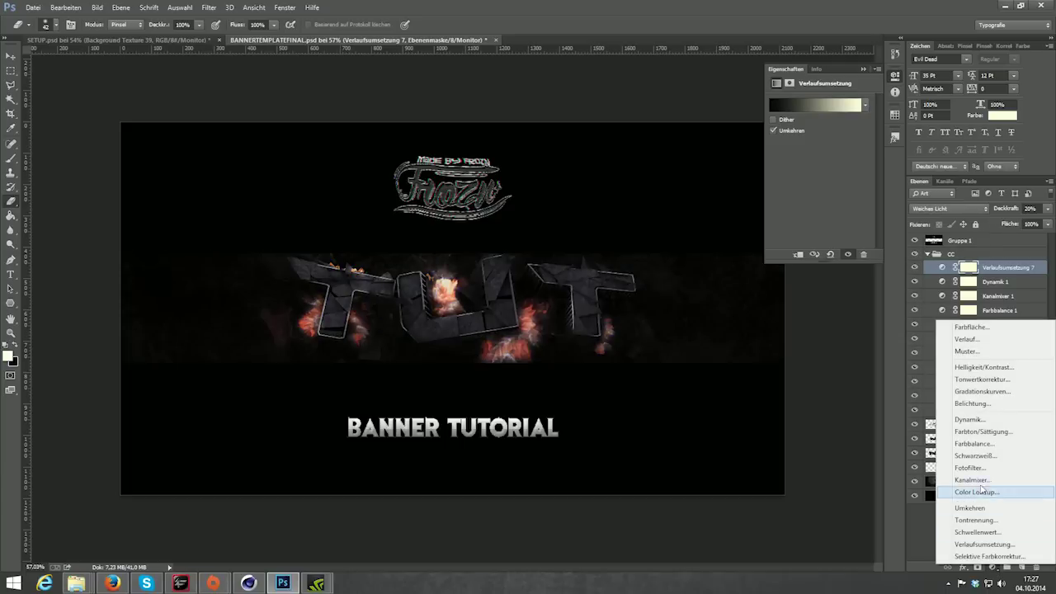
Step: Add a two-point Curves layer blended Weiches Licht at about 25% opacity
{"action": "left_click", "coordinate": [982, 391]}
{"action": "left_click_drag", "start_coordinate": [844, 151], "coordinate": [844, 139]}
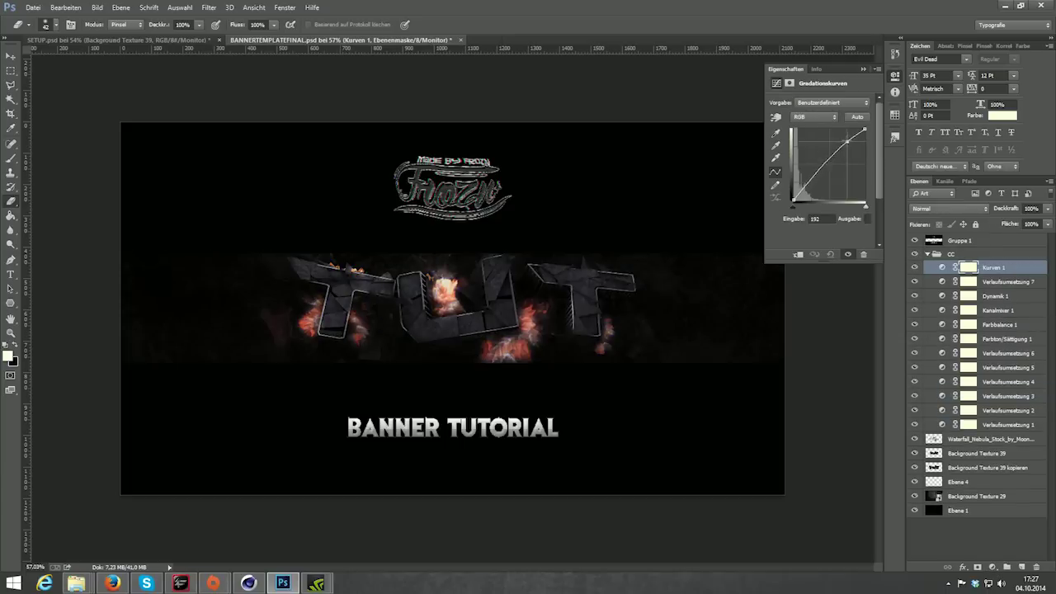
{"action": "left_click_drag", "start_coordinate": [811, 175], "coordinate": [810, 185]}
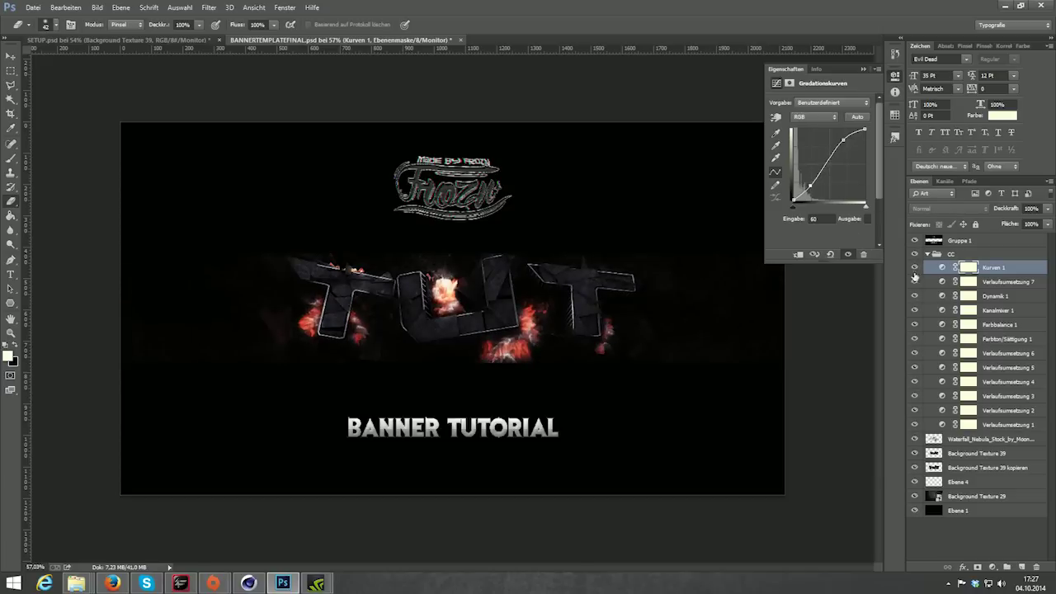
{"action": "left_click", "coordinate": [914, 267]}
{"action": "left_click", "coordinate": [914, 267]}
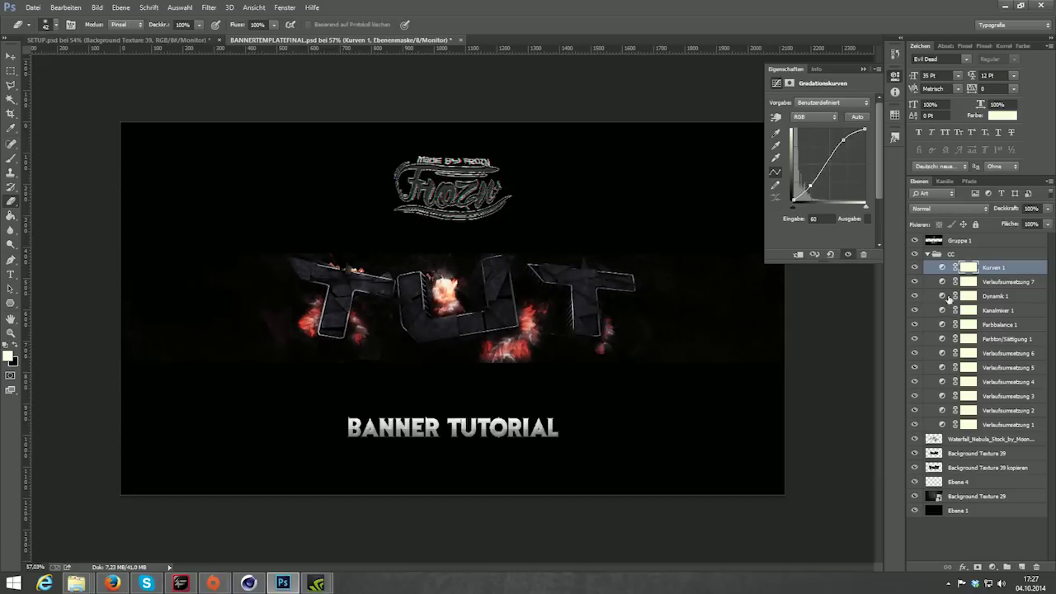
{"action": "left_click", "coordinate": [941, 209]}
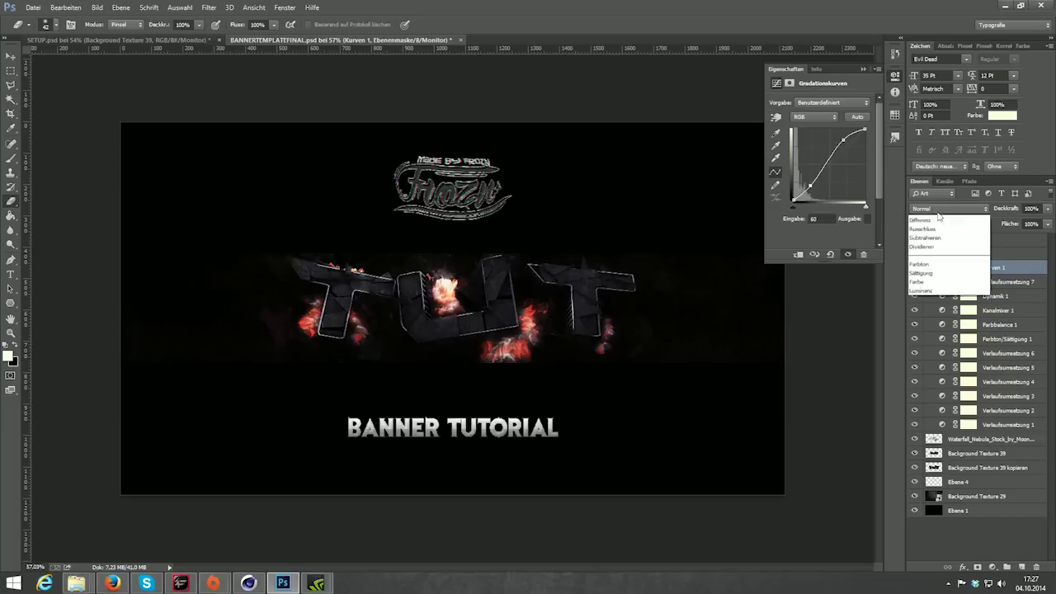
{"action": "left_click", "coordinate": [926, 361]}
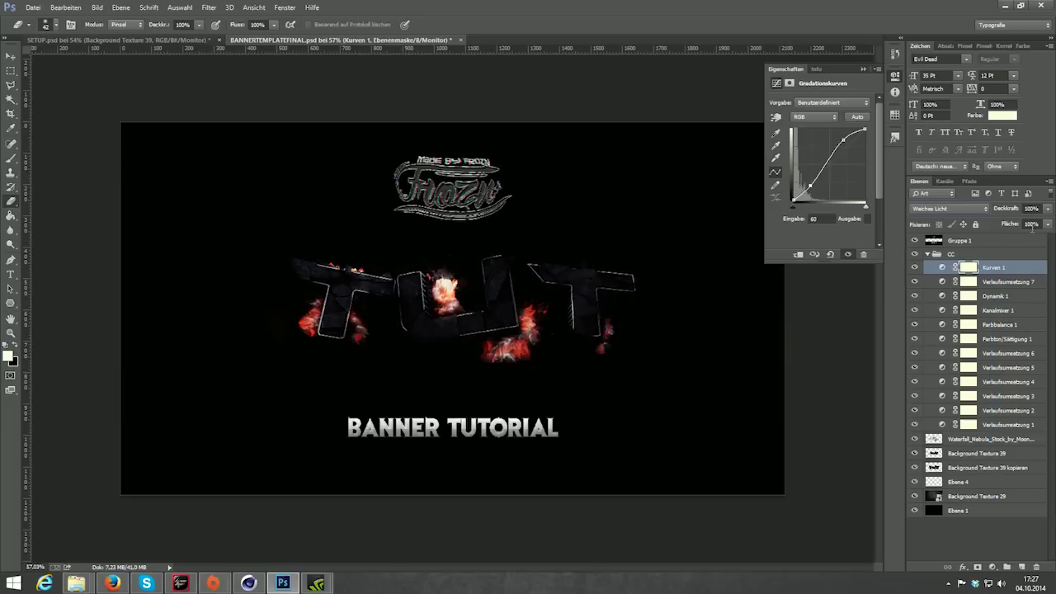
{"action": "left_click", "coordinate": [1049, 210]}
{"action": "left_click_drag", "start_coordinate": [1013, 223], "coordinate": [1001, 224]}
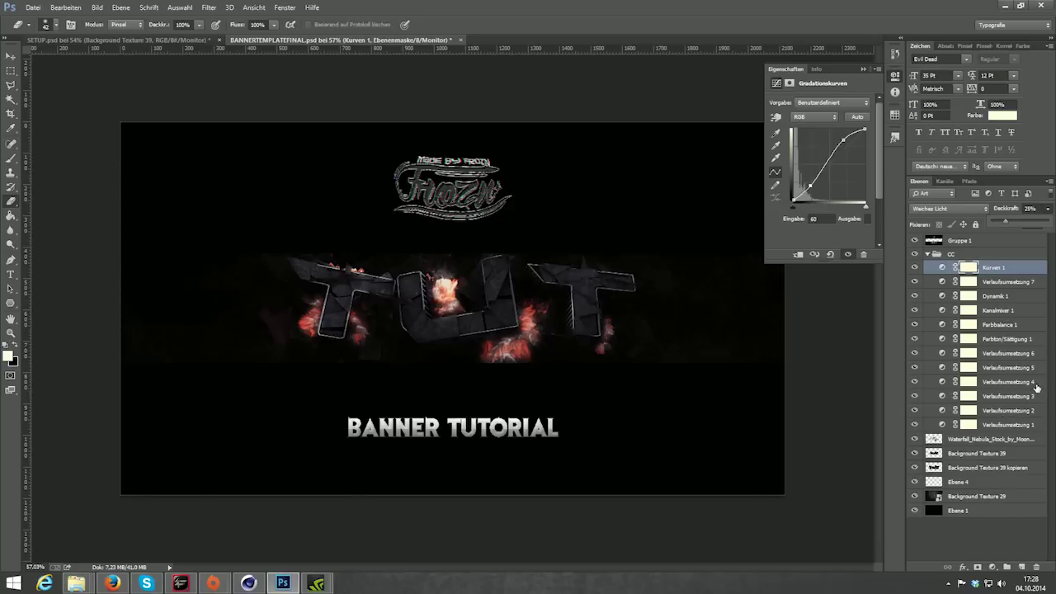
Step: Add a warming Photo Filter in Weiches Licht at 14% opacity, then collapse the CC group
{"action": "left_click", "coordinate": [993, 567]}
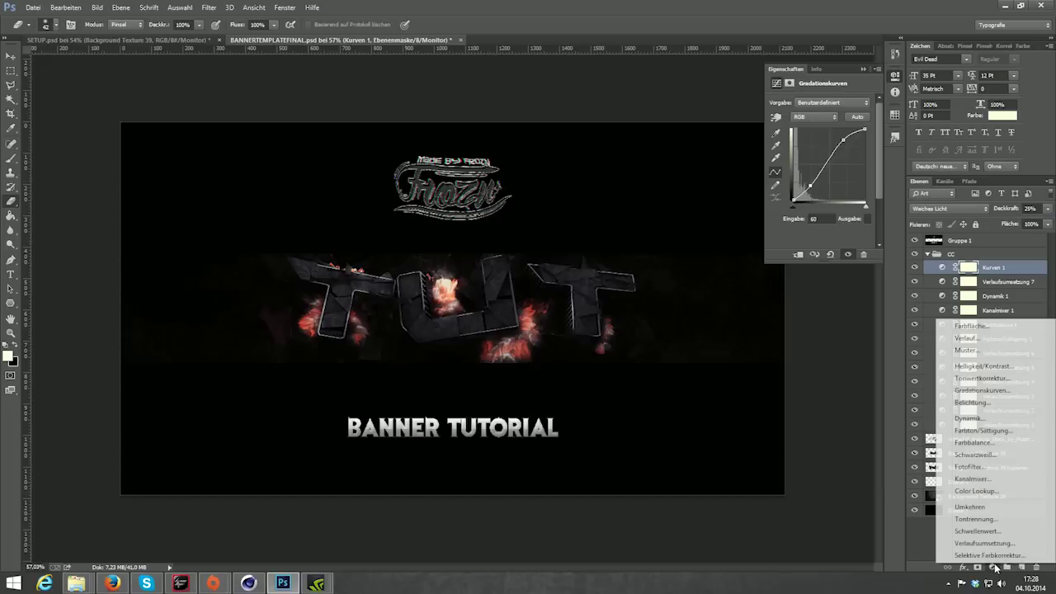
{"action": "left_click", "coordinate": [982, 468]}
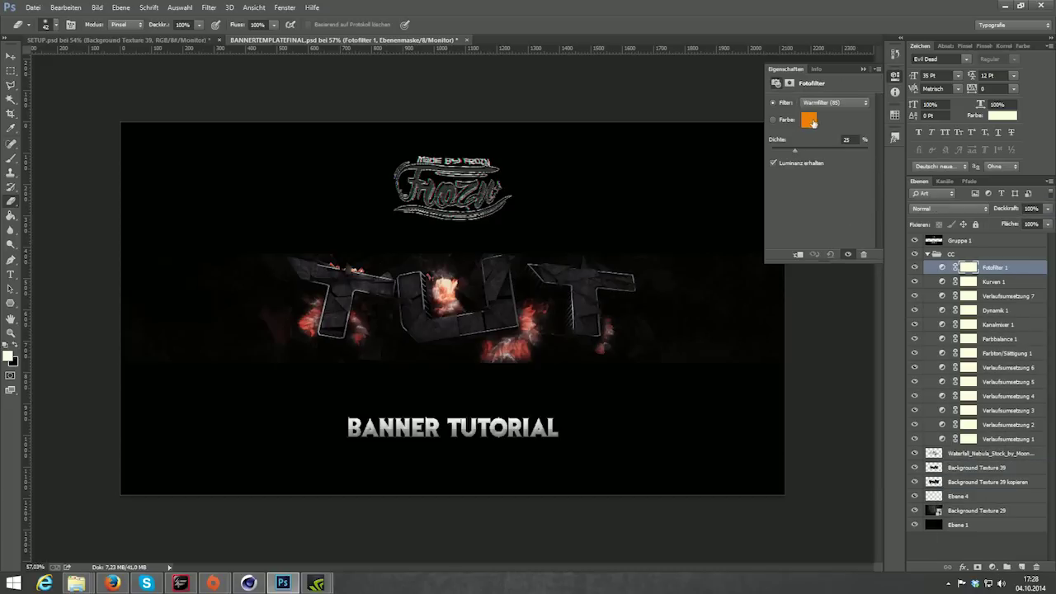
{"action": "left_click", "coordinate": [949, 208]}
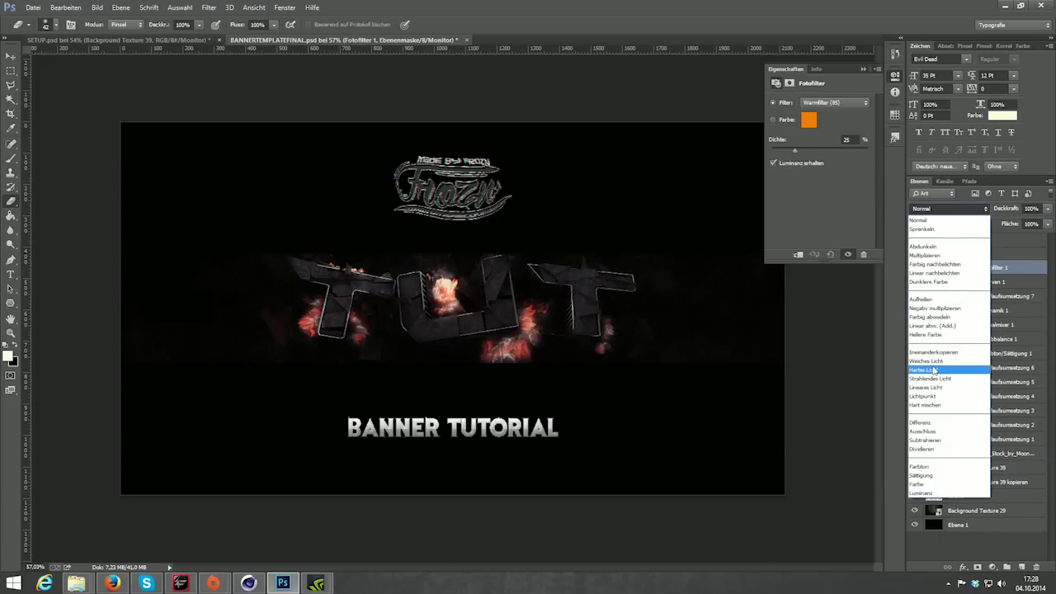
{"action": "left_click", "coordinate": [924, 365]}
{"action": "left_click", "coordinate": [1048, 208]}
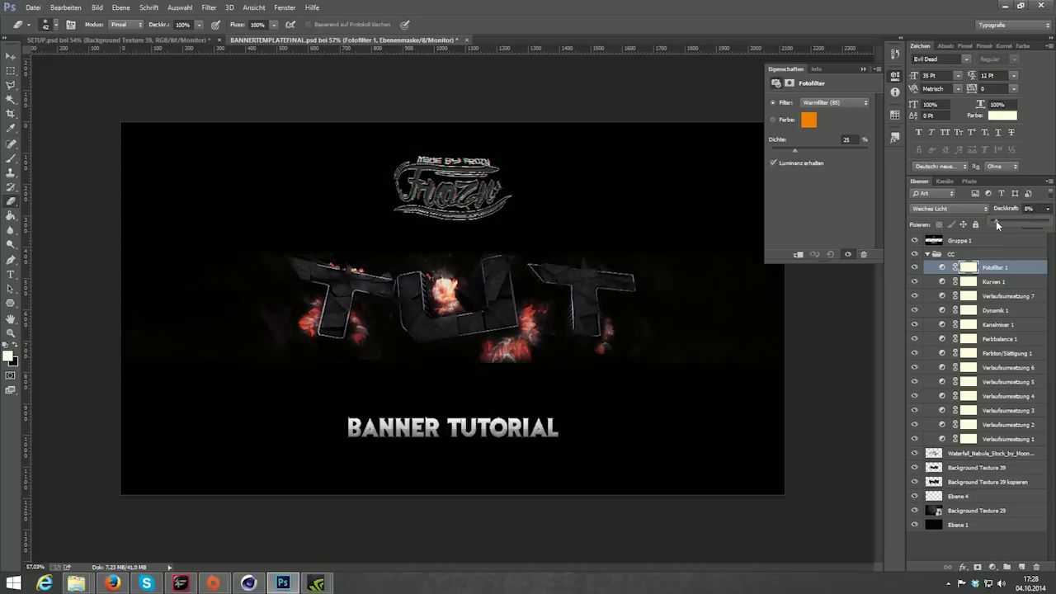
{"action": "left_click_drag", "start_coordinate": [997, 221], "coordinate": [999, 221]}
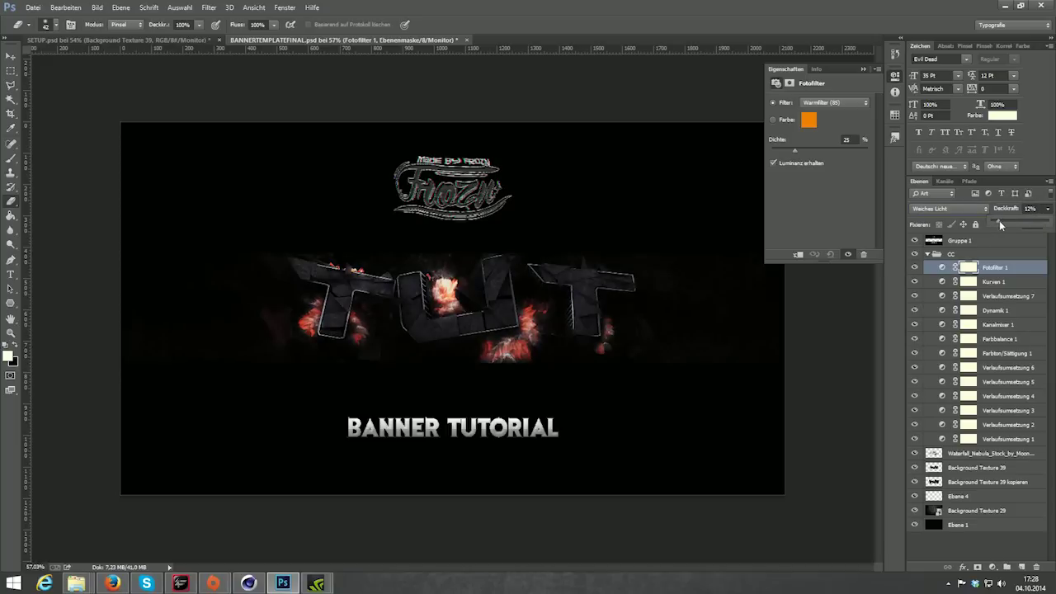
{"action": "left_click", "coordinate": [908, 268]}
{"action": "left_click", "coordinate": [942, 551]}
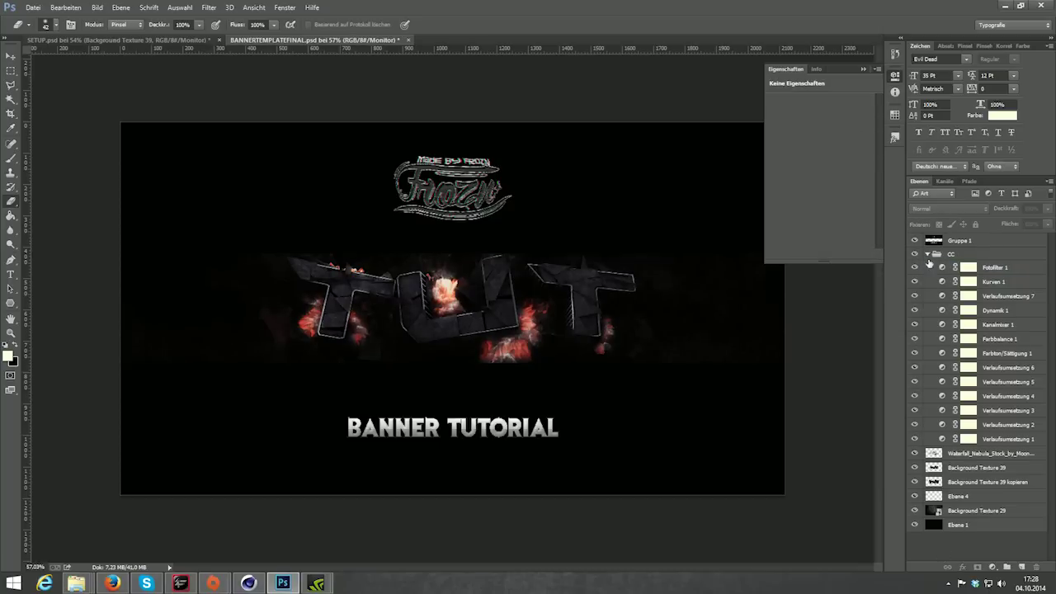
{"action": "left_click", "coordinate": [928, 255]}
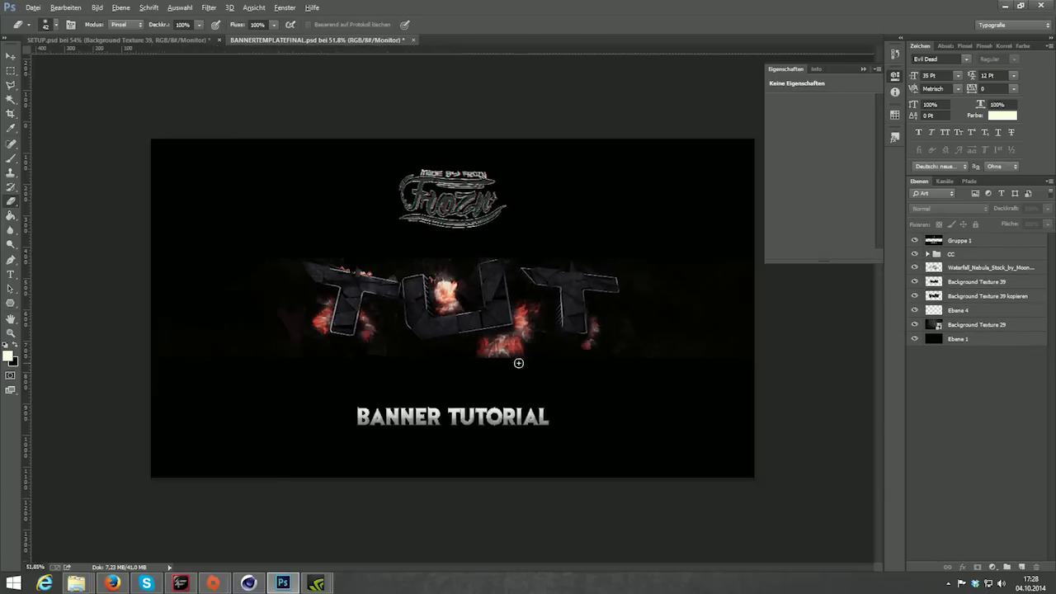
Step: Add a new layer above the nebula and paint a soft 532 px white glow across the top edge
{"action": "scroll", "coordinate": [455, 279], "scroll_direction": "up", "scroll_amount": 3}
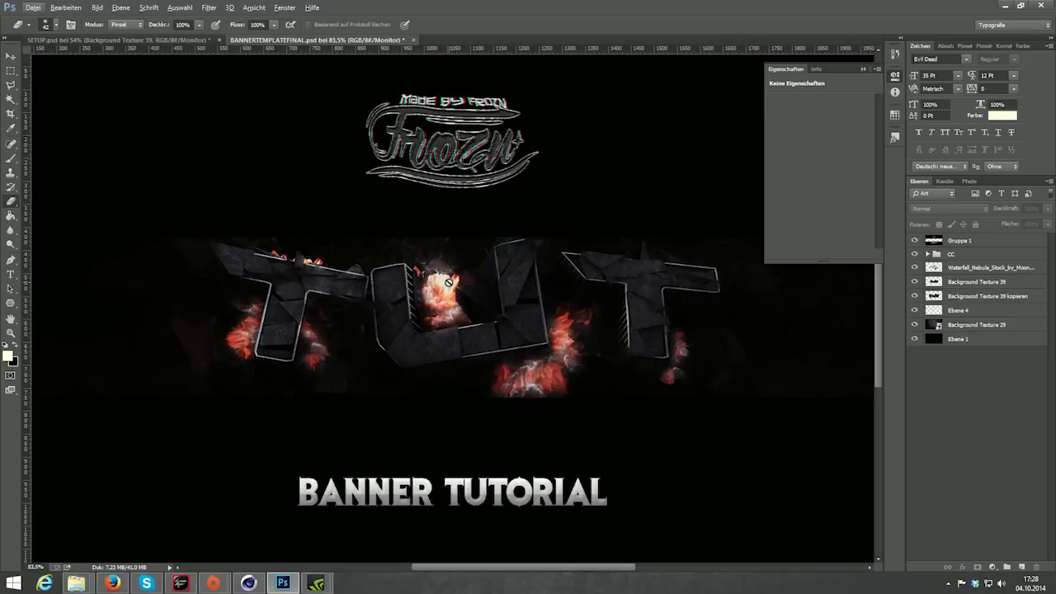
{"action": "left_click", "coordinate": [962, 268]}
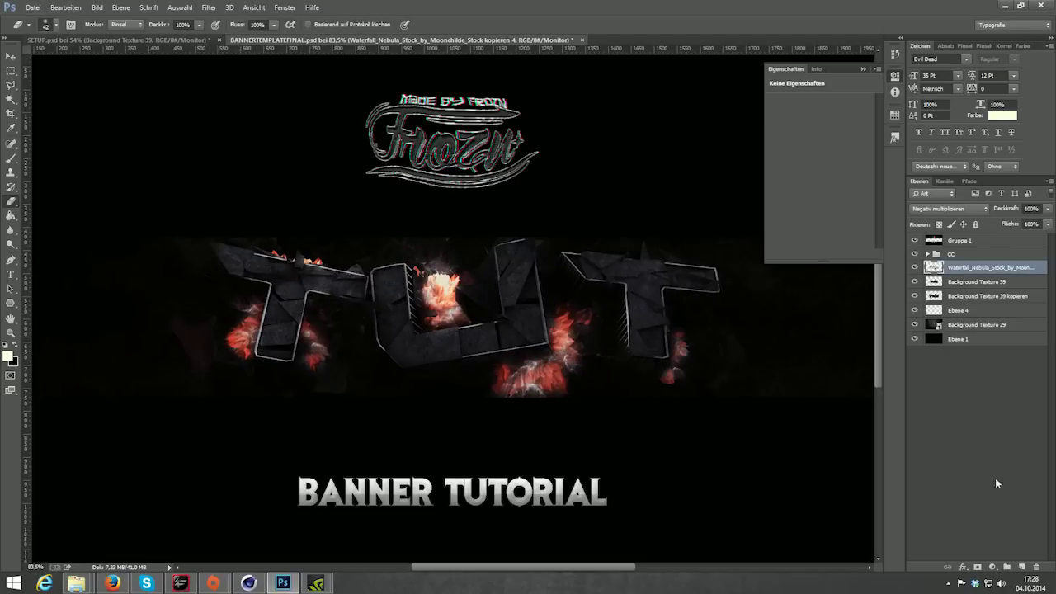
{"action": "left_click", "coordinate": [1021, 567]}
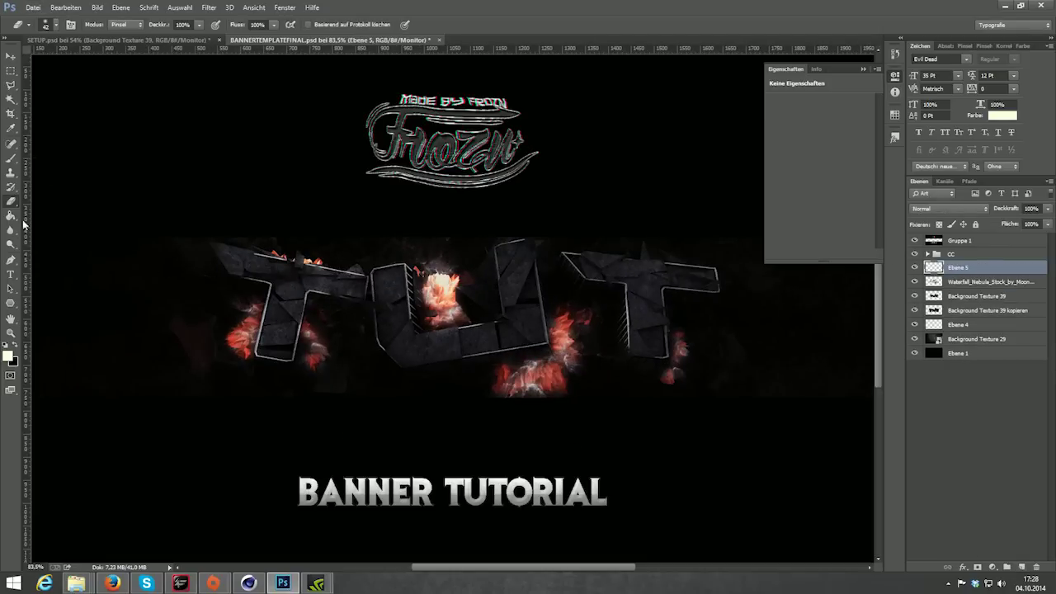
{"action": "left_click", "coordinate": [11, 158]}
{"action": "right_click", "coordinate": [337, 295]}
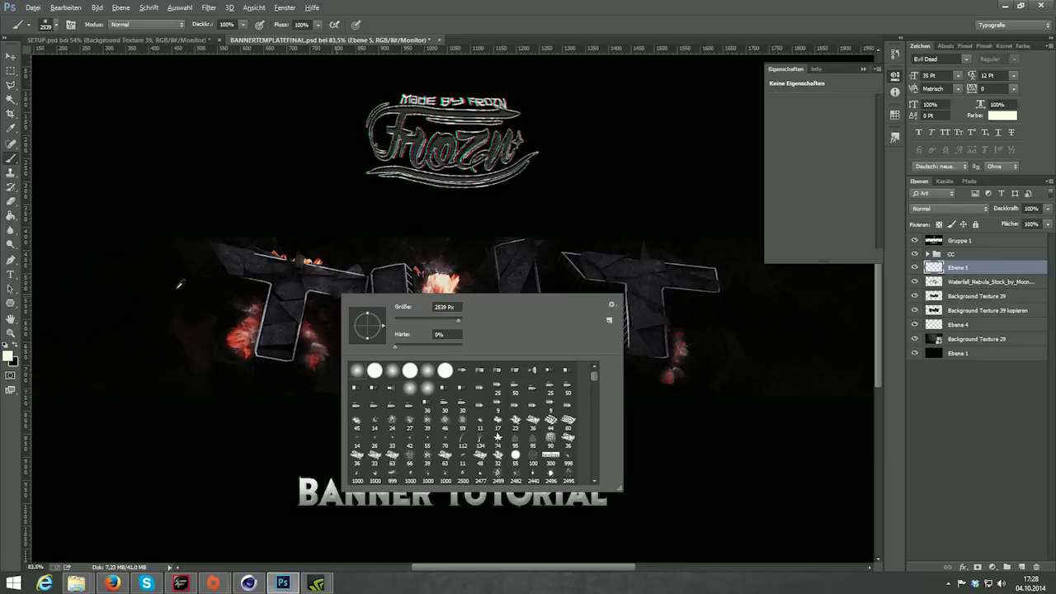
{"action": "mouse_move", "coordinate": [189, 284]}
{"action": "left_mouse_down"}
{"action": "mouse_move", "coordinate": [3, 285]}
{"action": "mouse_move", "coordinate": [290, 317]}
{"action": "left_mouse_up"}
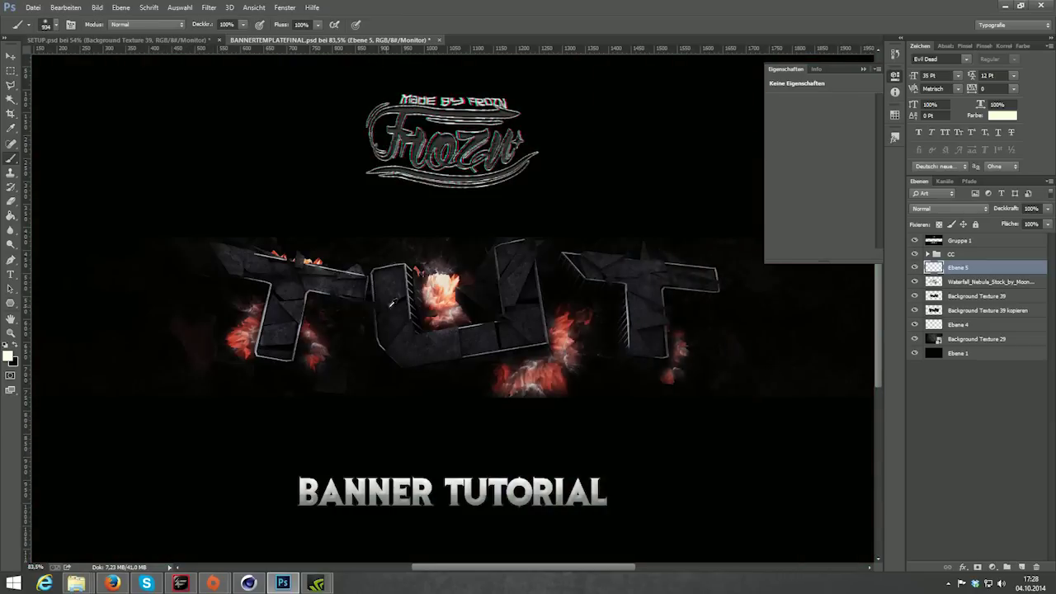
{"action": "left_click_drag", "start_coordinate": [393, 303], "coordinate": [307, 307]}
{"action": "key", "text": "ctrl+semicolon"}
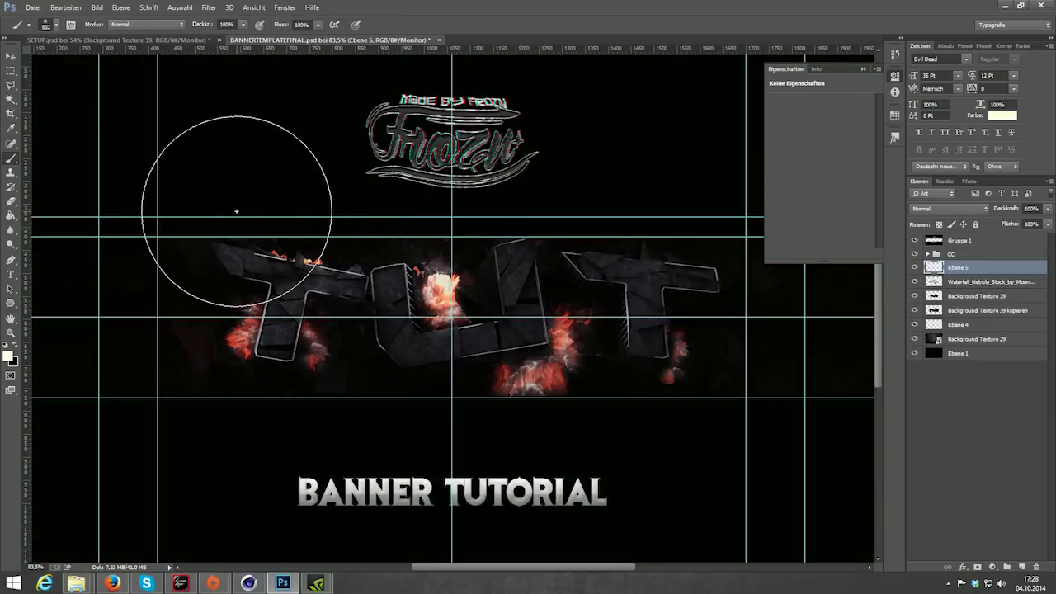
{"action": "left_click", "coordinate": [270, 209]}
{"action": "left_click_drag", "start_coordinate": [270, 209], "coordinate": [671, 200]}
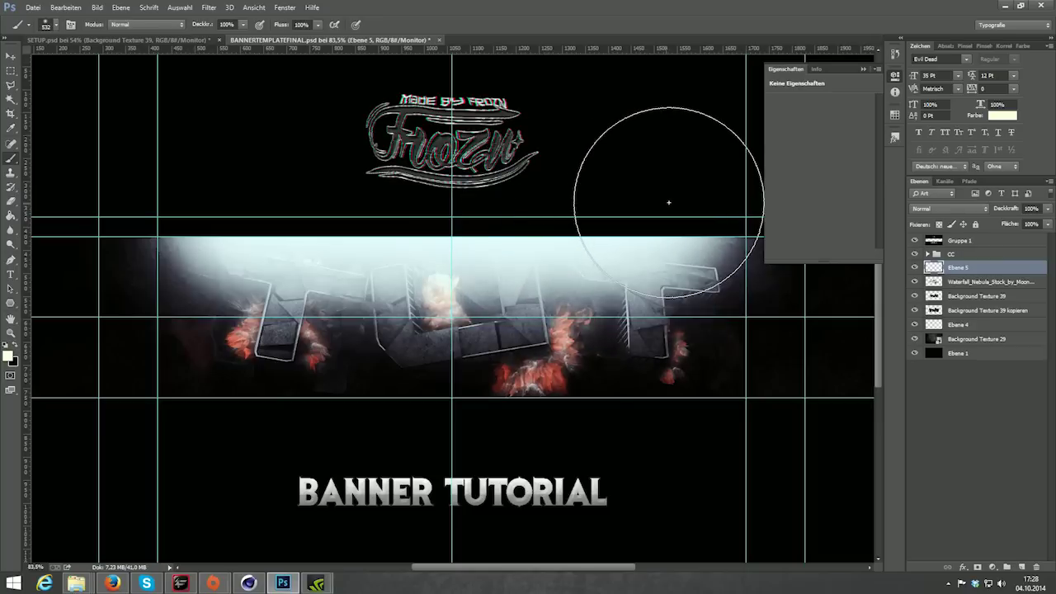
{"action": "key", "text": "ctrl+semicolon"}
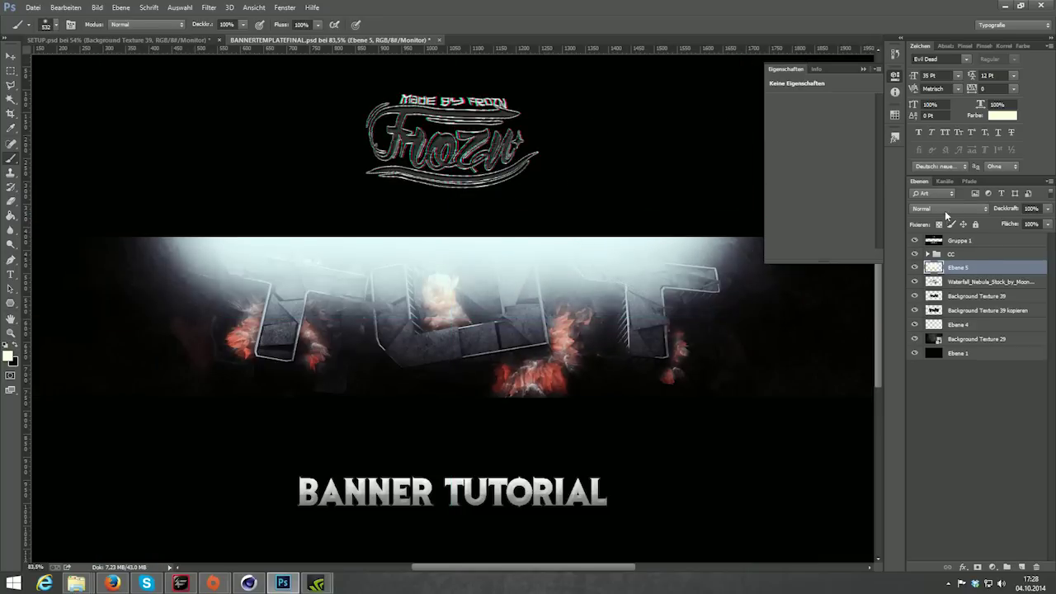
Step: Blend the glow layer Weiches Licht at about 19% opacity
{"action": "left_click", "coordinate": [947, 210]}
{"action": "left_click", "coordinate": [924, 366]}
{"action": "left_click", "coordinate": [929, 211]}
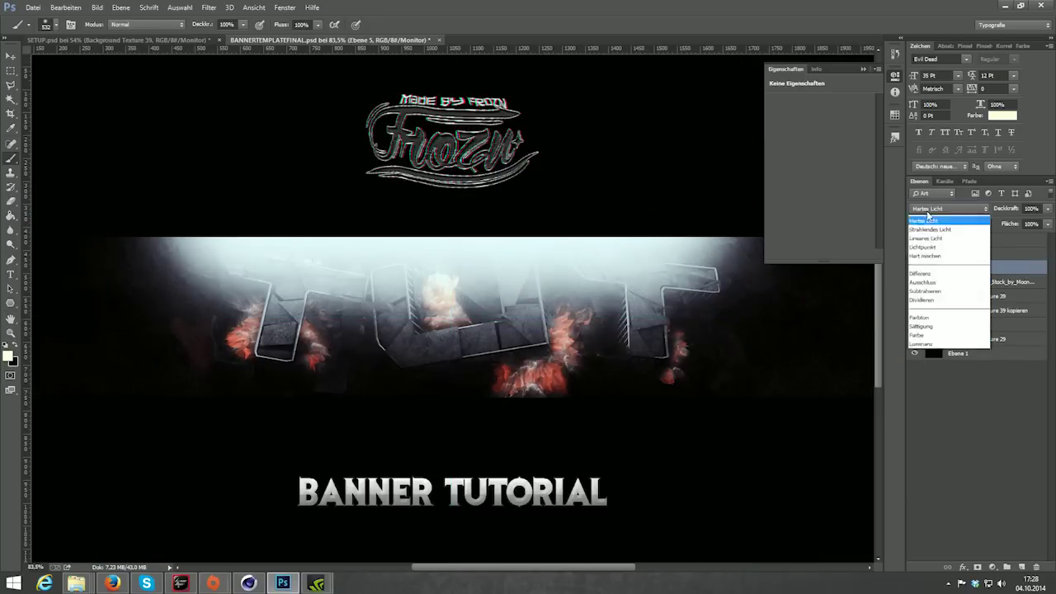
{"action": "left_click", "coordinate": [926, 359]}
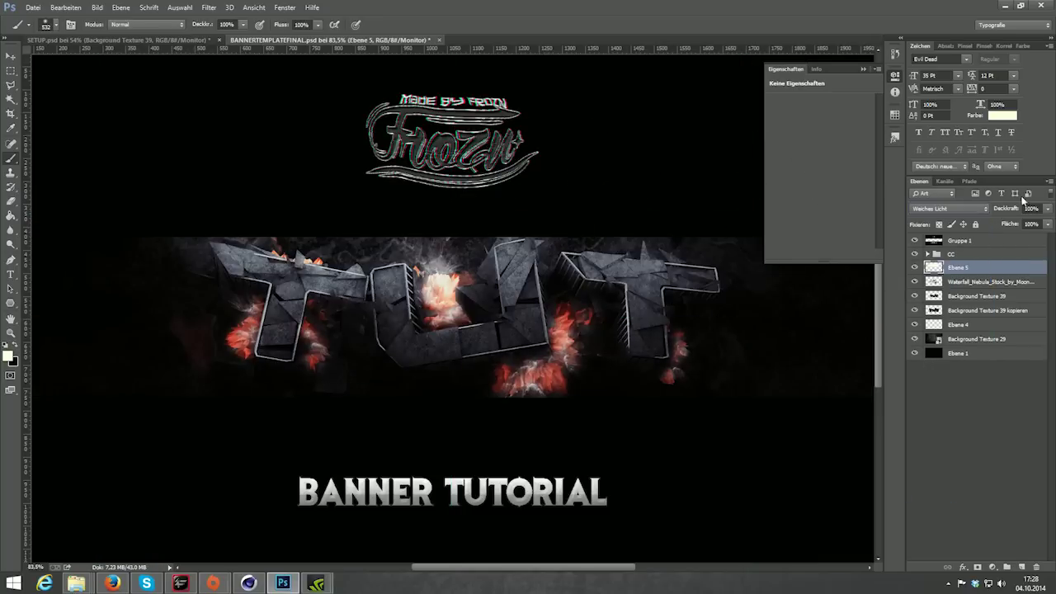
{"action": "left_click", "coordinate": [1048, 209]}
{"action": "left_click_drag", "start_coordinate": [1047, 223], "coordinate": [1000, 224]}
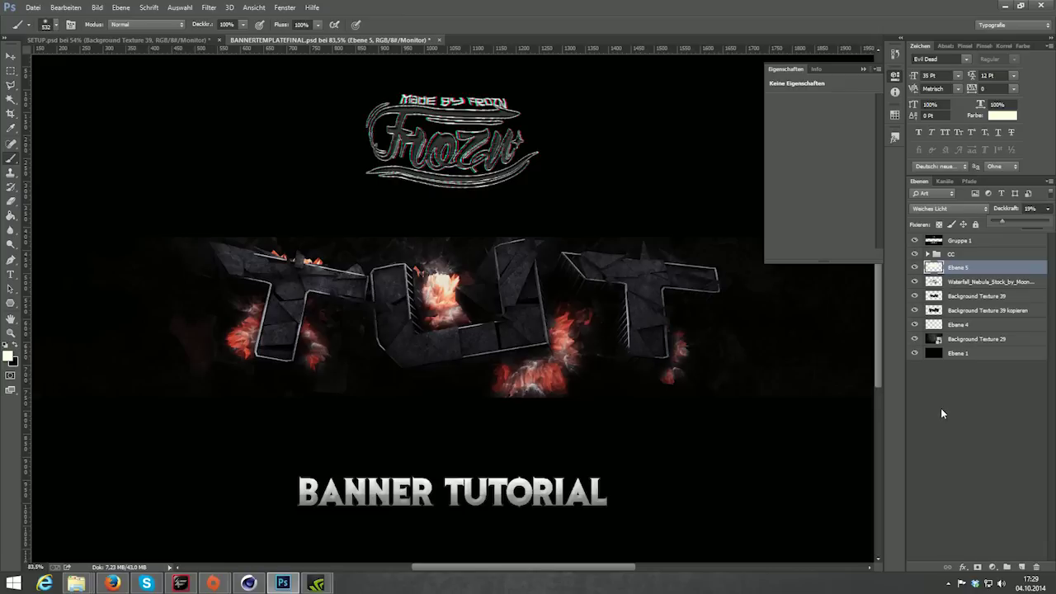
{"action": "left_click", "coordinate": [992, 567]}
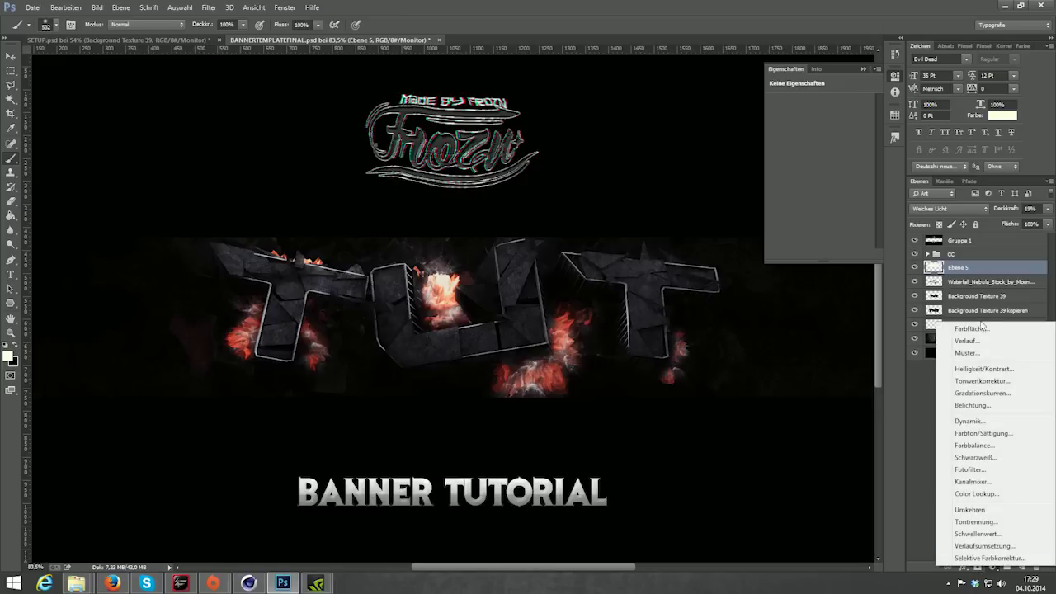
Step: Add a gradient fill layer running from deep red (cd0000) to transparent
{"action": "left_click", "coordinate": [968, 341]}
{"action": "left_click", "coordinate": [474, 174]}
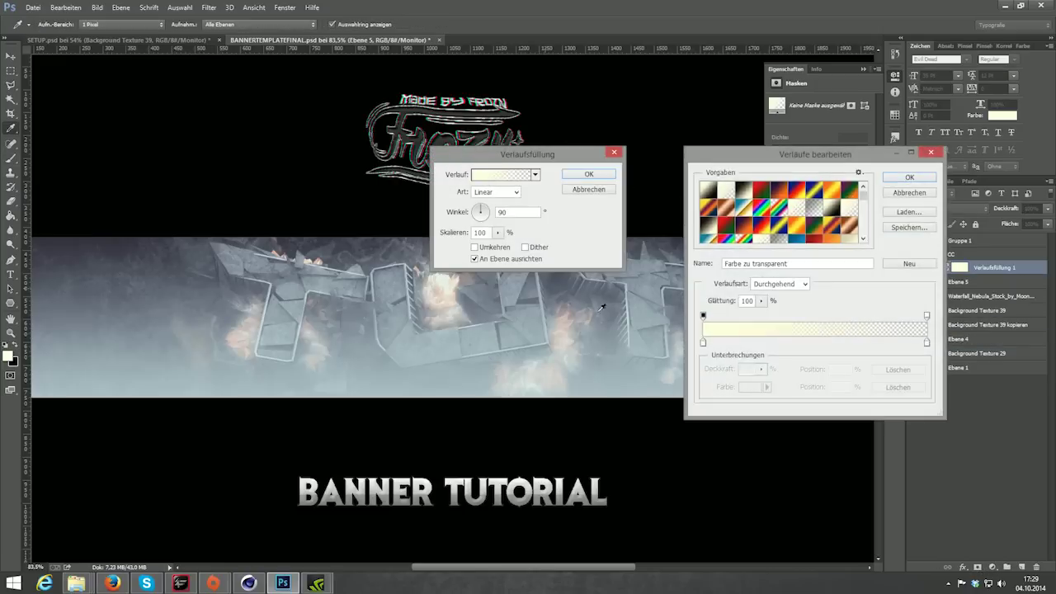
{"action": "left_click", "coordinate": [702, 341]}
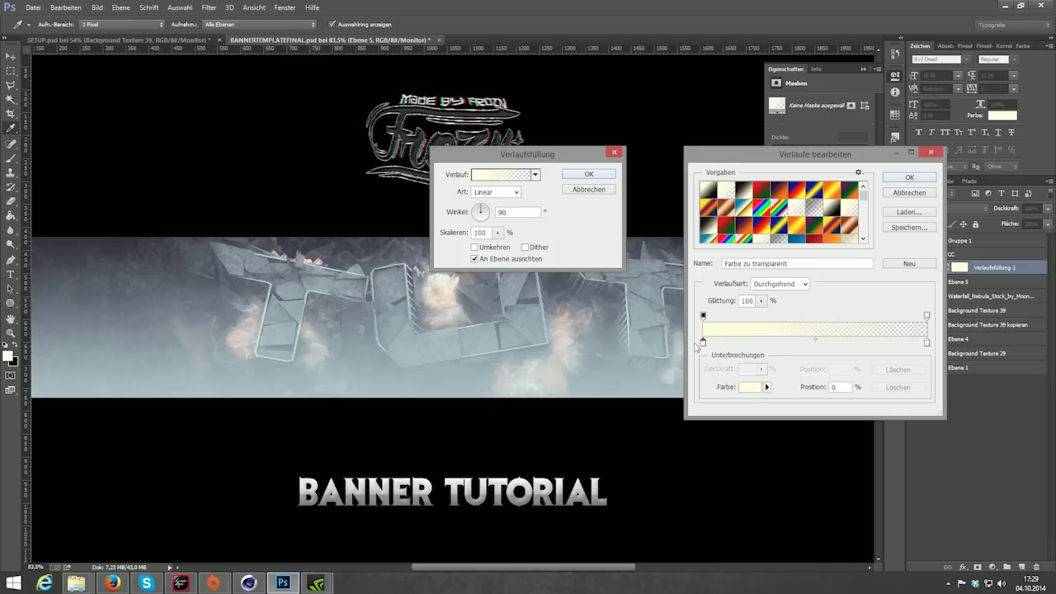
{"action": "left_click", "coordinate": [750, 387]}
{"action": "left_click_drag", "start_coordinate": [764, 419], "coordinate": [766, 377]}
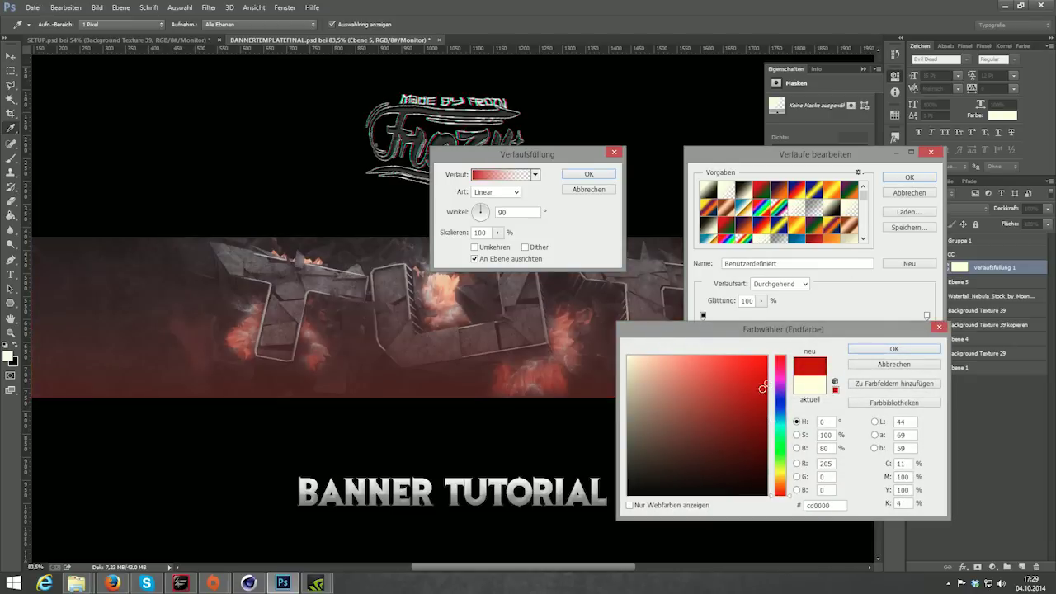
{"action": "left_click", "coordinate": [875, 349]}
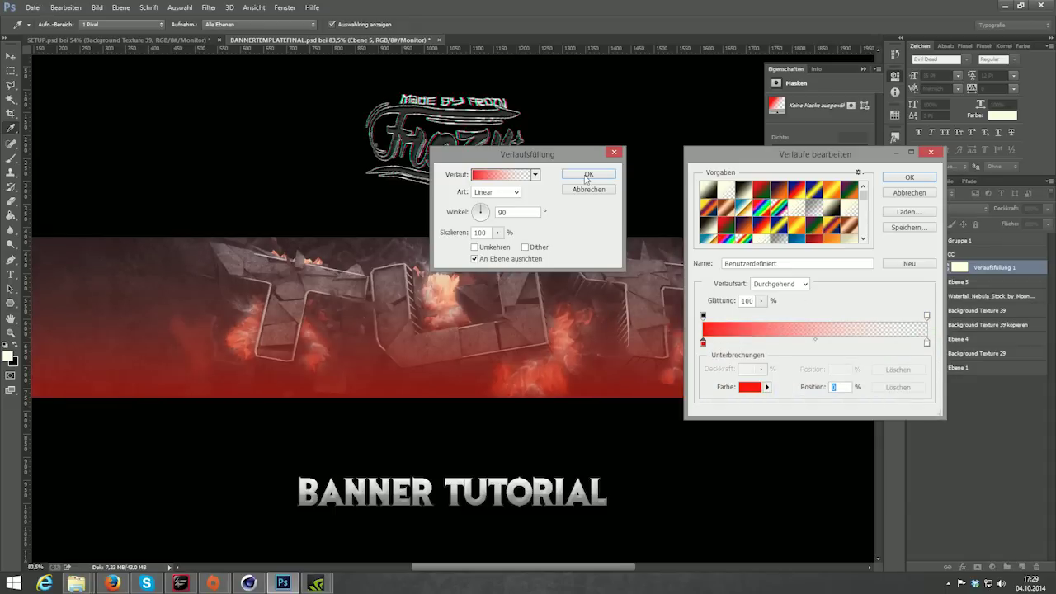
{"action": "left_click", "coordinate": [911, 178]}
{"action": "left_click", "coordinate": [570, 177]}
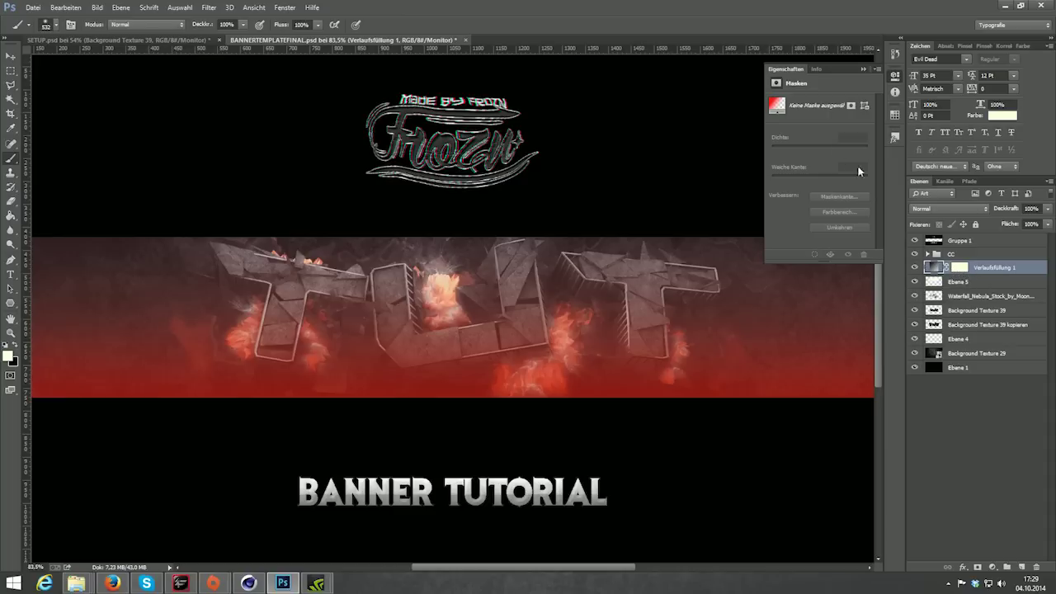
Step: Set the Verlaufsfüllung 1 gradient to a 90° angle, unreversed, at 110% scale
{"action": "double_click", "coordinate": [940, 268]}
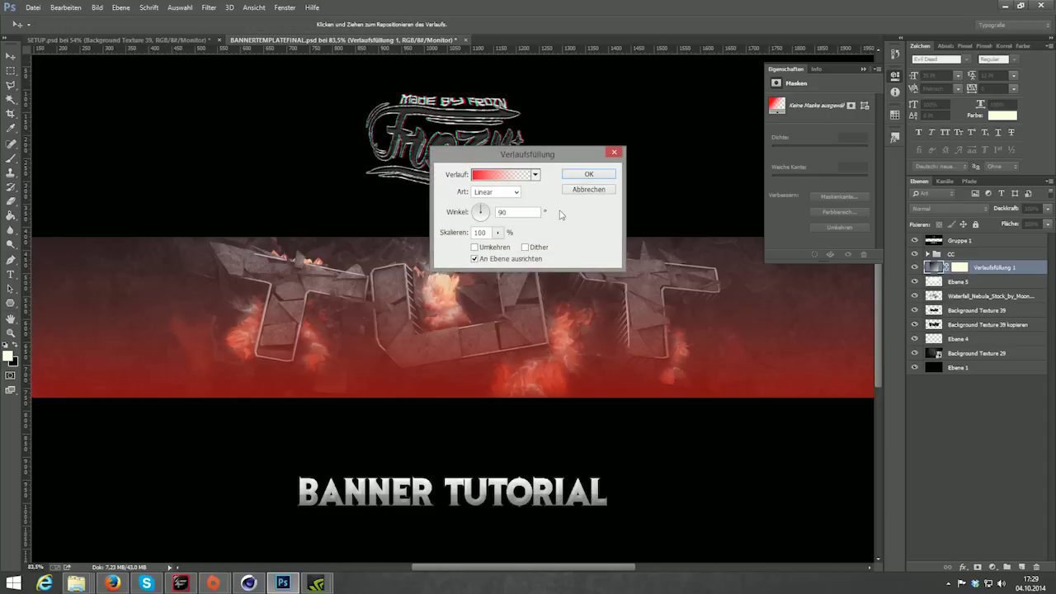
{"action": "left_click_drag", "start_coordinate": [483, 214], "coordinate": [483, 233]}
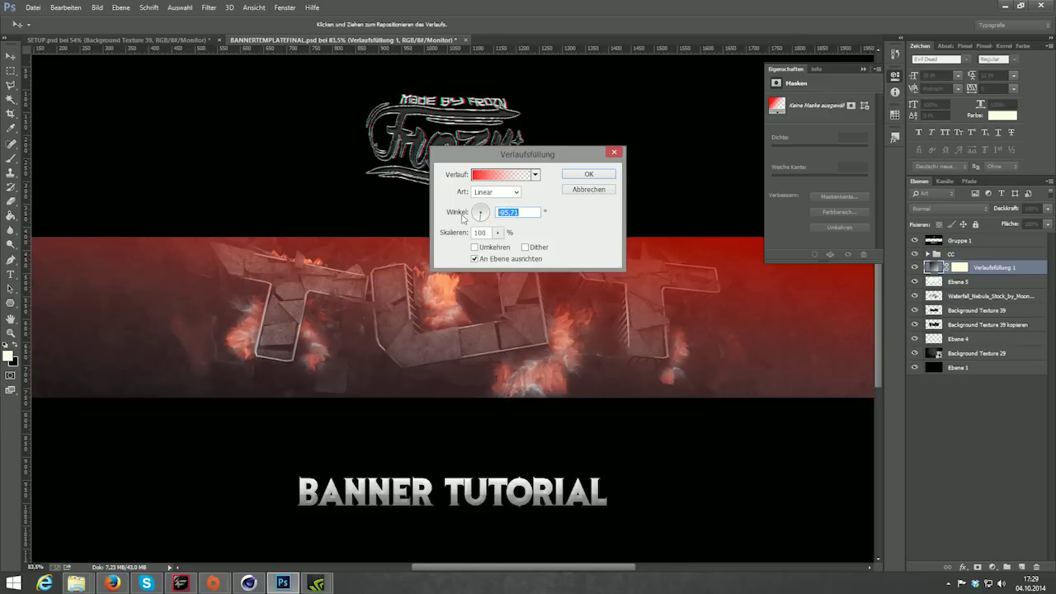
{"action": "type", "text": "90"}
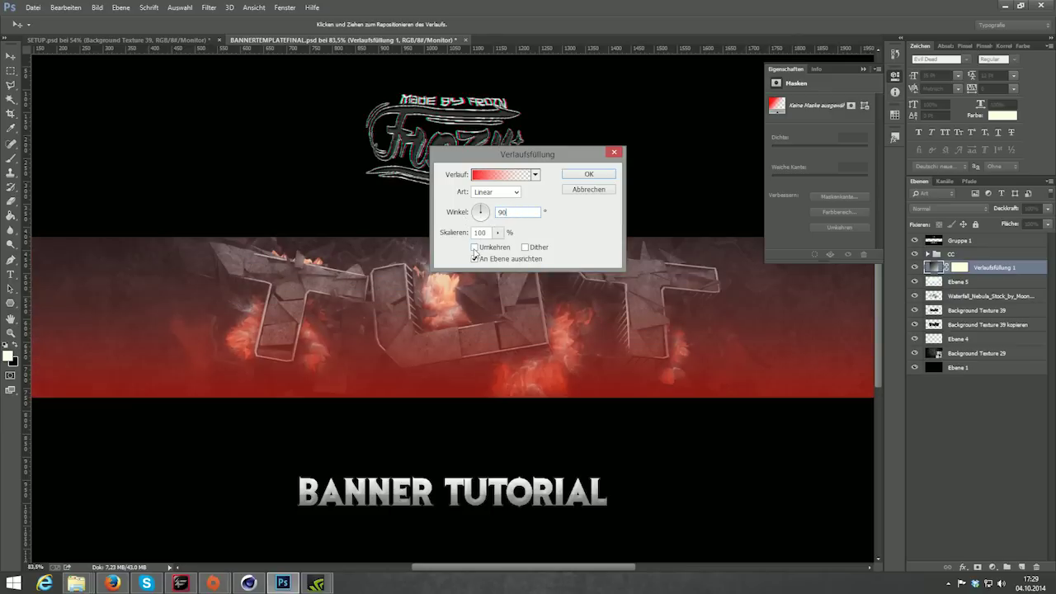
{"action": "left_click", "coordinate": [476, 249]}
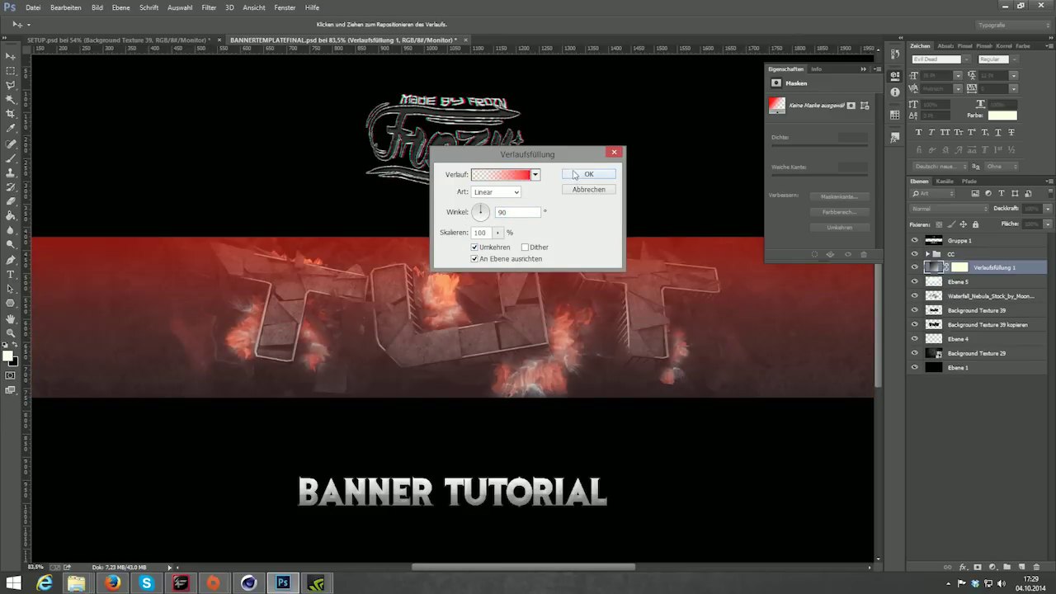
{"action": "left_click", "coordinate": [475, 247]}
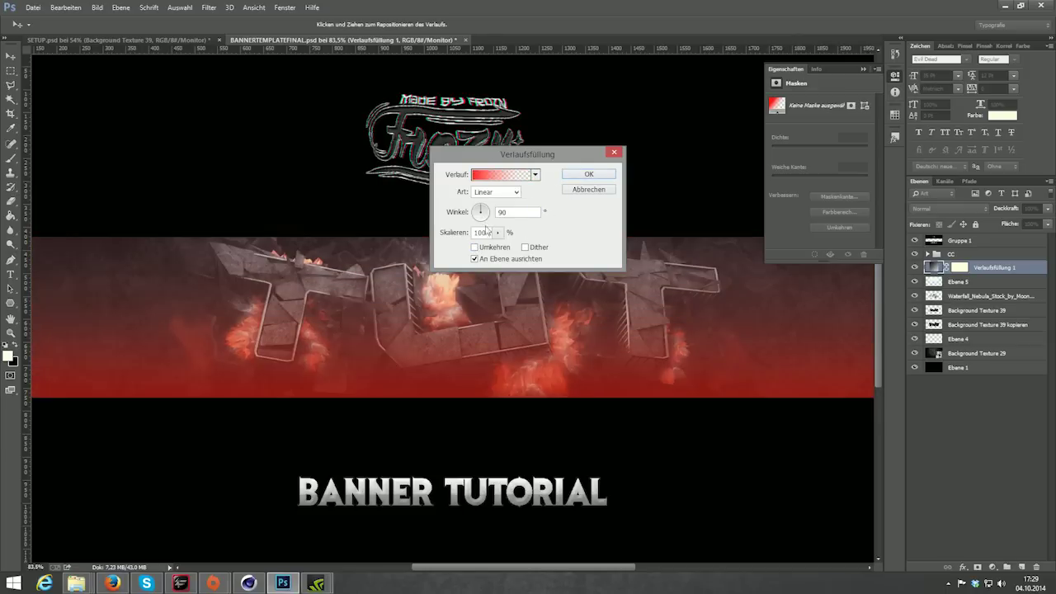
{"action": "left_click", "coordinate": [498, 234]}
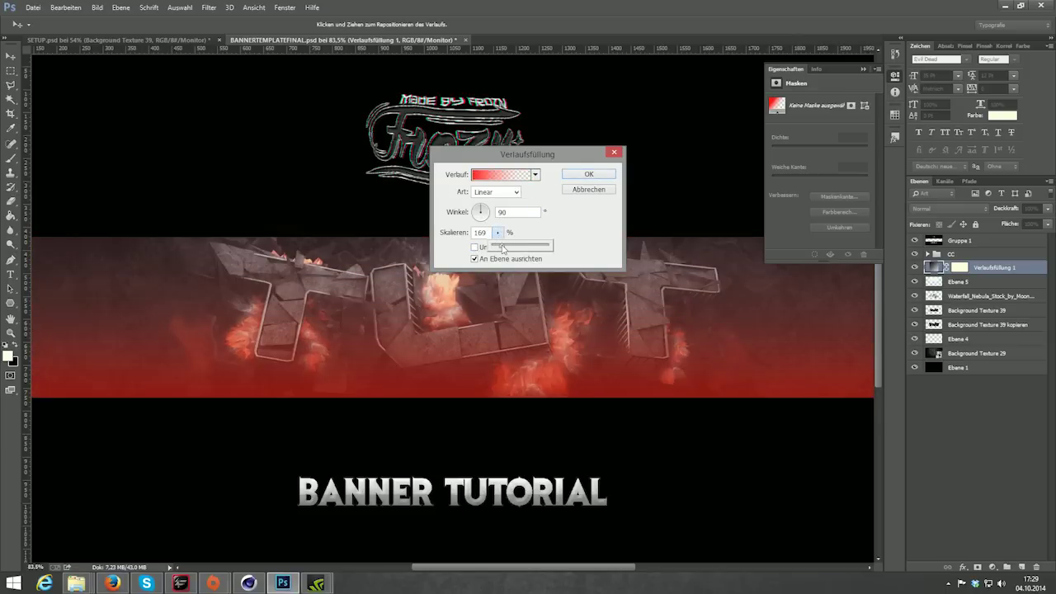
{"action": "left_click_drag", "start_coordinate": [503, 247], "coordinate": [502, 247]}
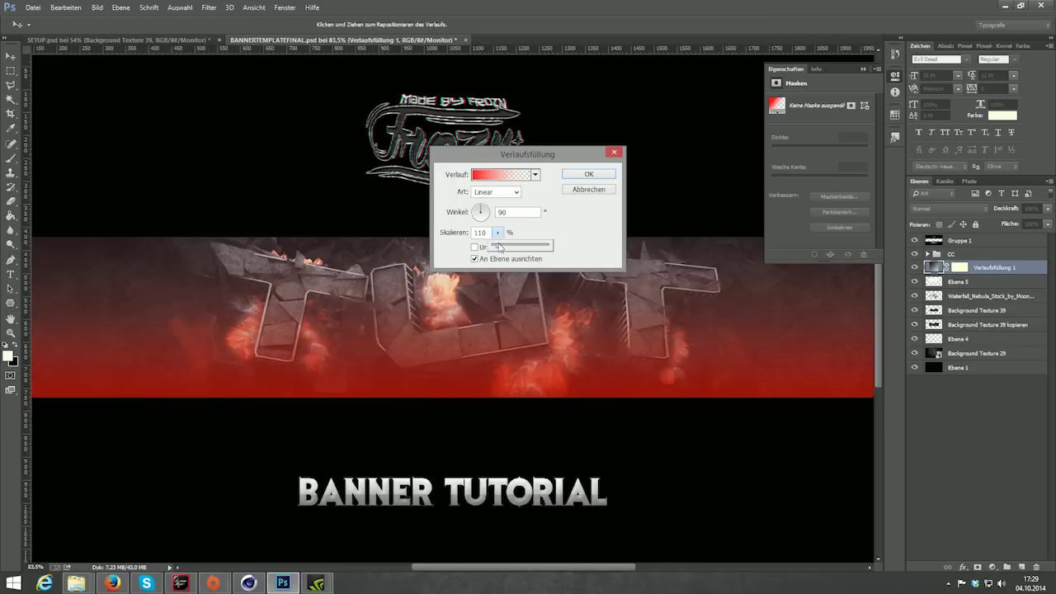
Step: Try Weiches Licht on the gradient layer, then return to Normal and lower its opacity
{"action": "left_click", "coordinate": [587, 174]}
{"action": "left_click", "coordinate": [957, 209]}
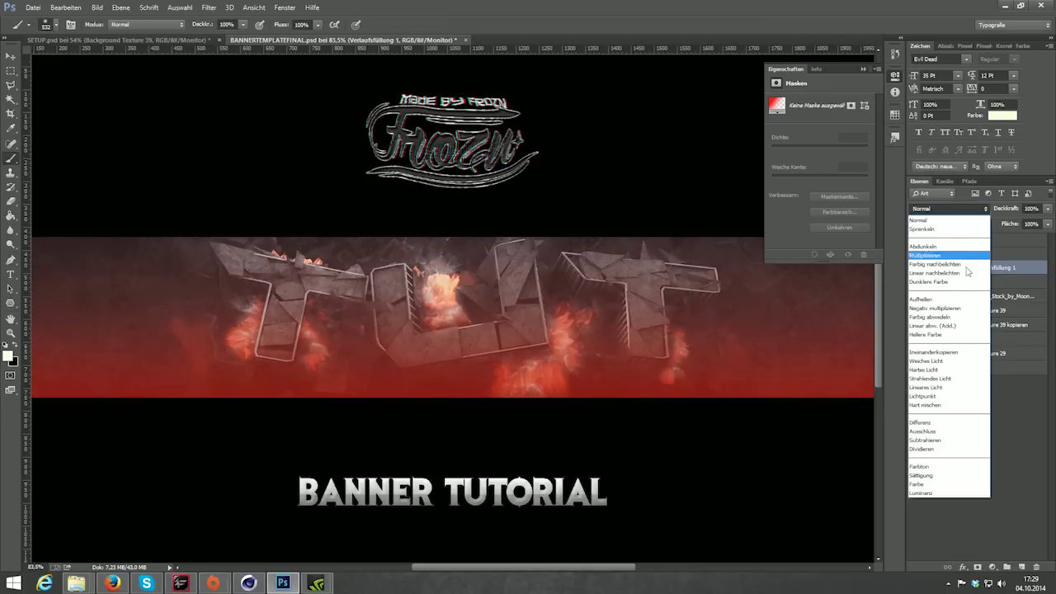
{"action": "left_click", "coordinate": [929, 361]}
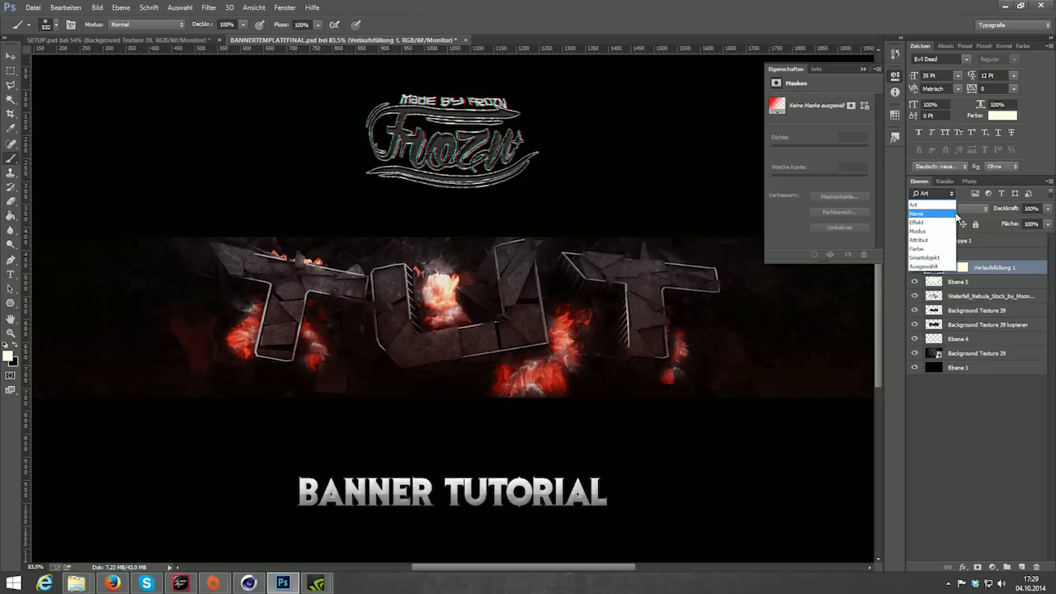
{"action": "left_click", "coordinate": [941, 209]}
{"action": "left_click", "coordinate": [918, 220]}
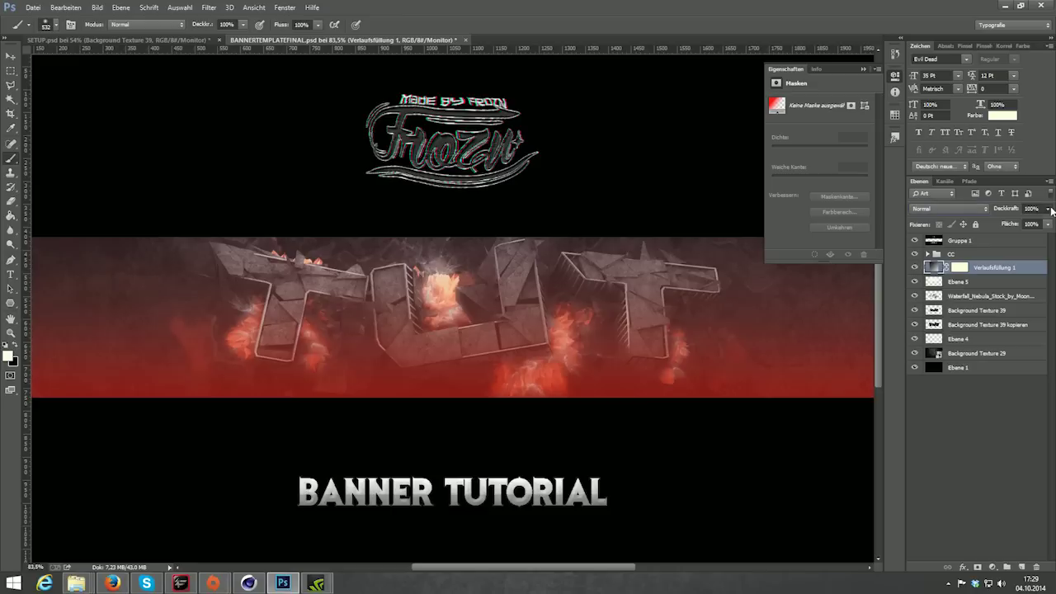
{"action": "left_click_drag", "start_coordinate": [1048, 209], "coordinate": [1023, 224]}
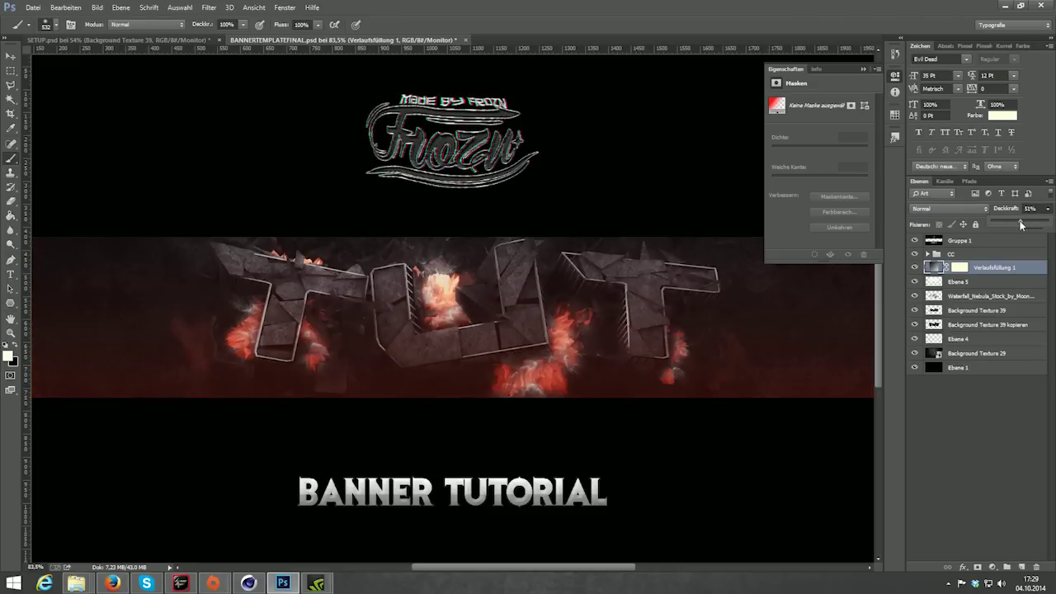
{"action": "left_click", "coordinate": [979, 381]}
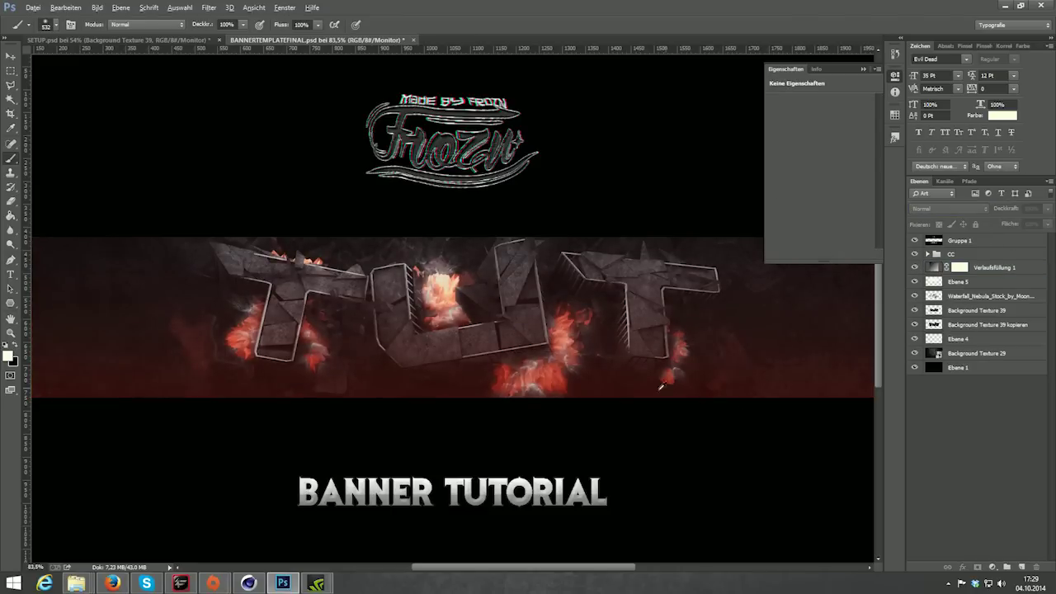
Step: Compare the gradient layer on and off and reduce its opacity to 13%
{"action": "scroll", "coordinate": [662, 385], "scroll_direction": "down", "scroll_amount": 3}
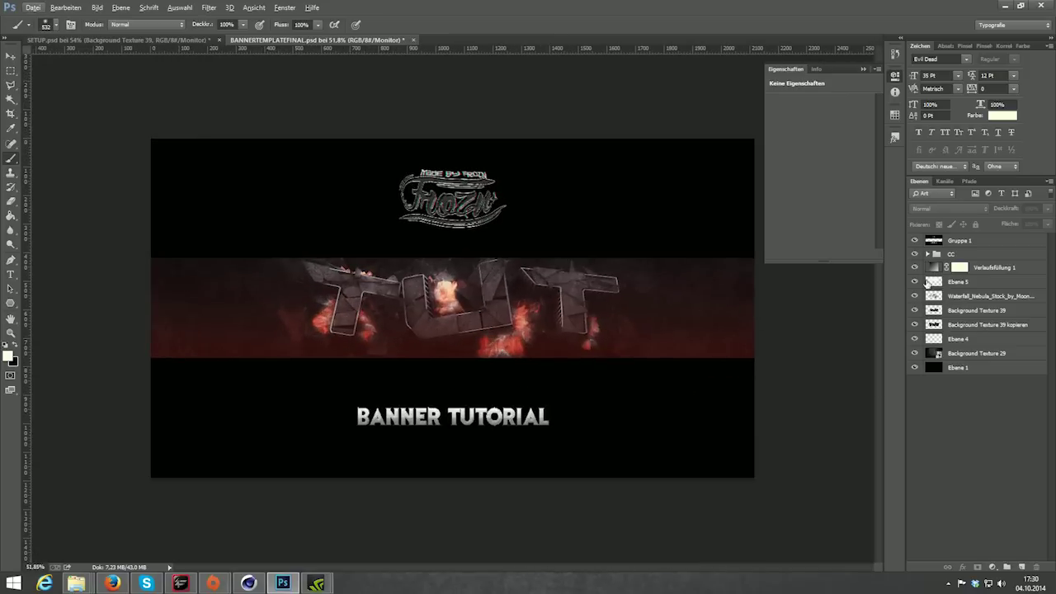
{"action": "left_click", "coordinate": [915, 268]}
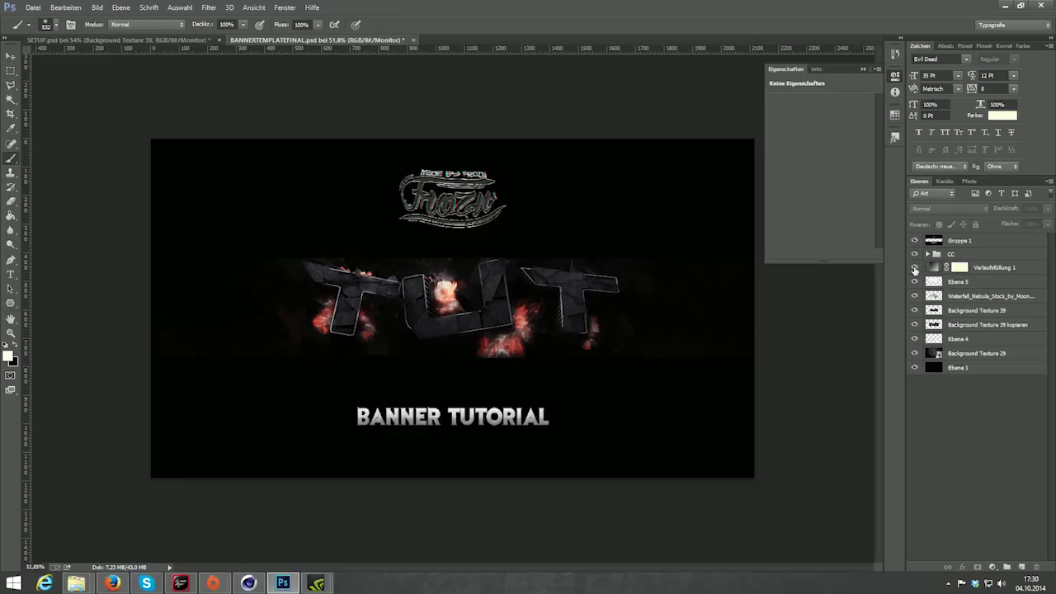
{"action": "left_click", "coordinate": [914, 268]}
{"action": "left_click", "coordinate": [934, 267]}
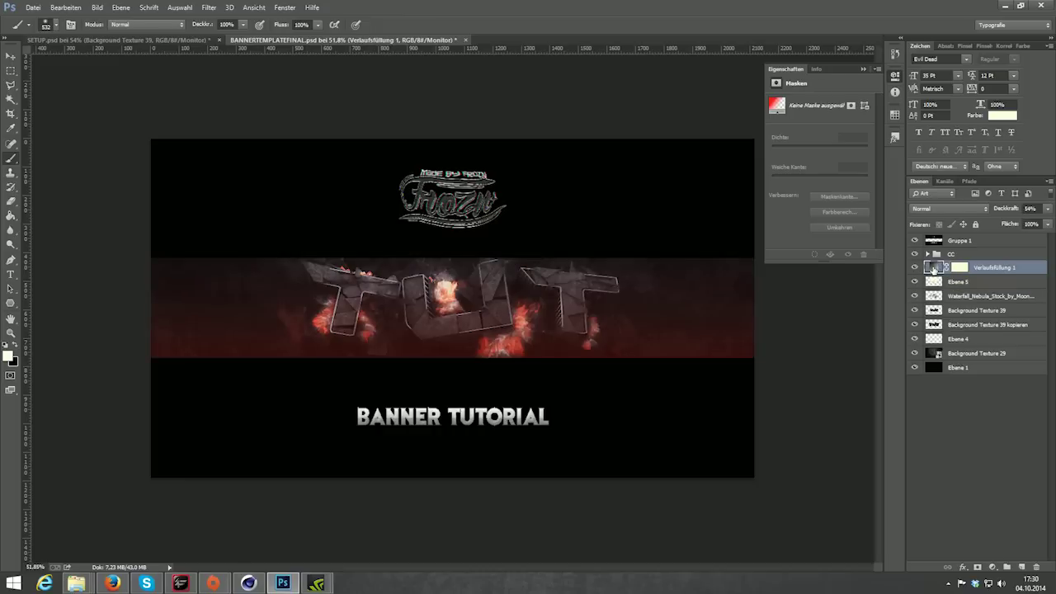
{"action": "left_click", "coordinate": [1048, 208]}
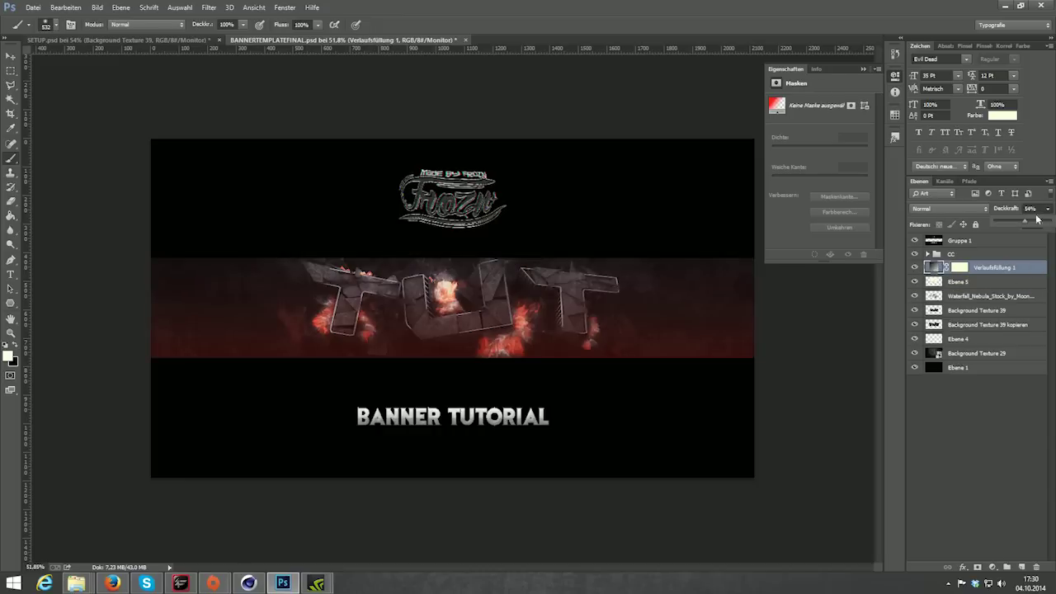
{"action": "left_click_drag", "start_coordinate": [1002, 220], "coordinate": [1000, 220]}
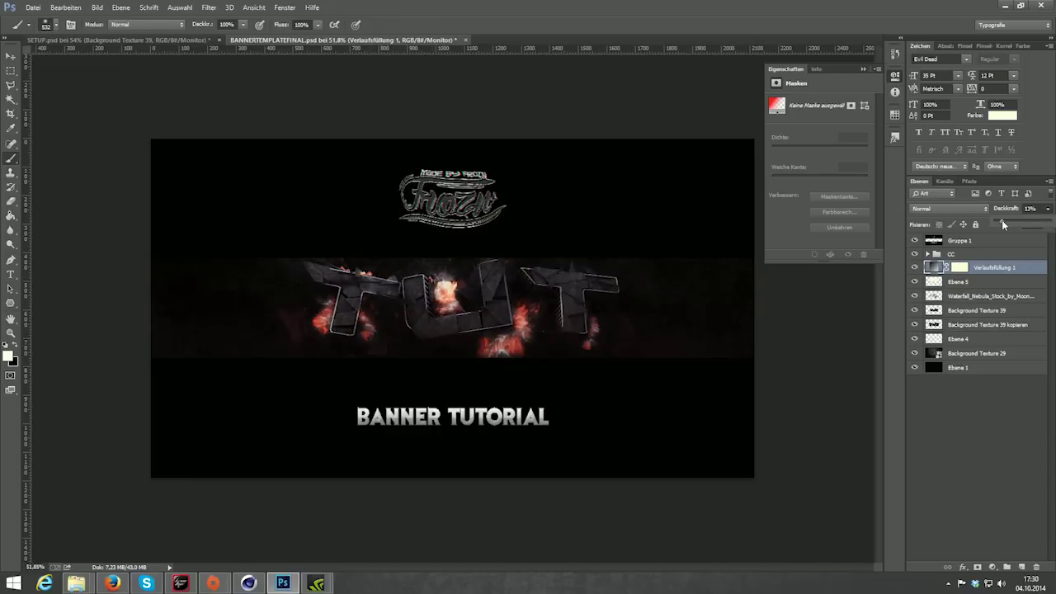
{"action": "left_click", "coordinate": [943, 477]}
{"action": "left_click", "coordinate": [916, 281]}
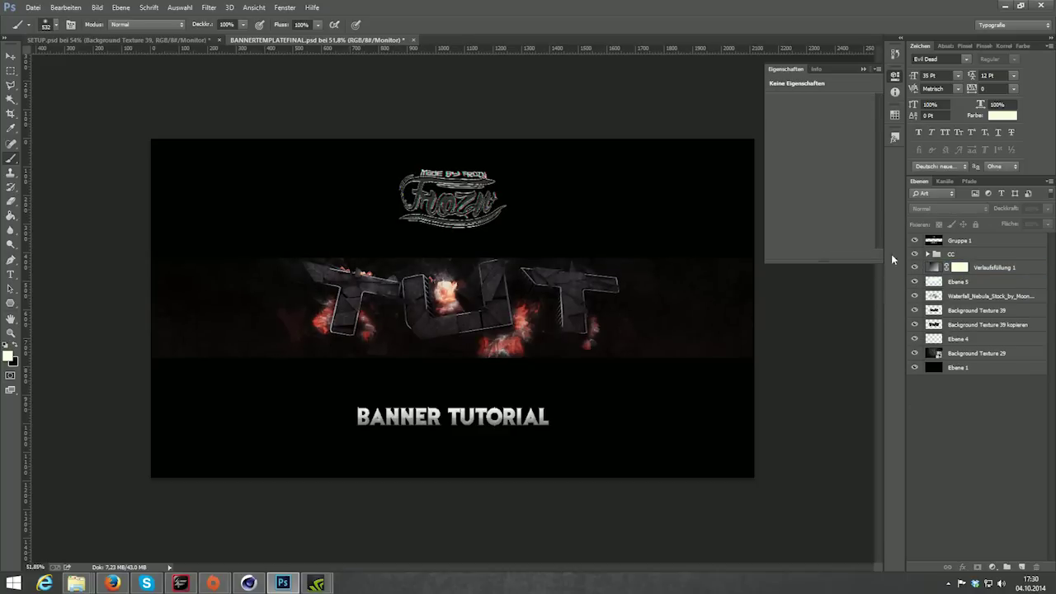
Step: Group the CC group and layers down to Ebene 1 into Gruppe 2, then collapse it
{"action": "left_click", "coordinate": [949, 256]}
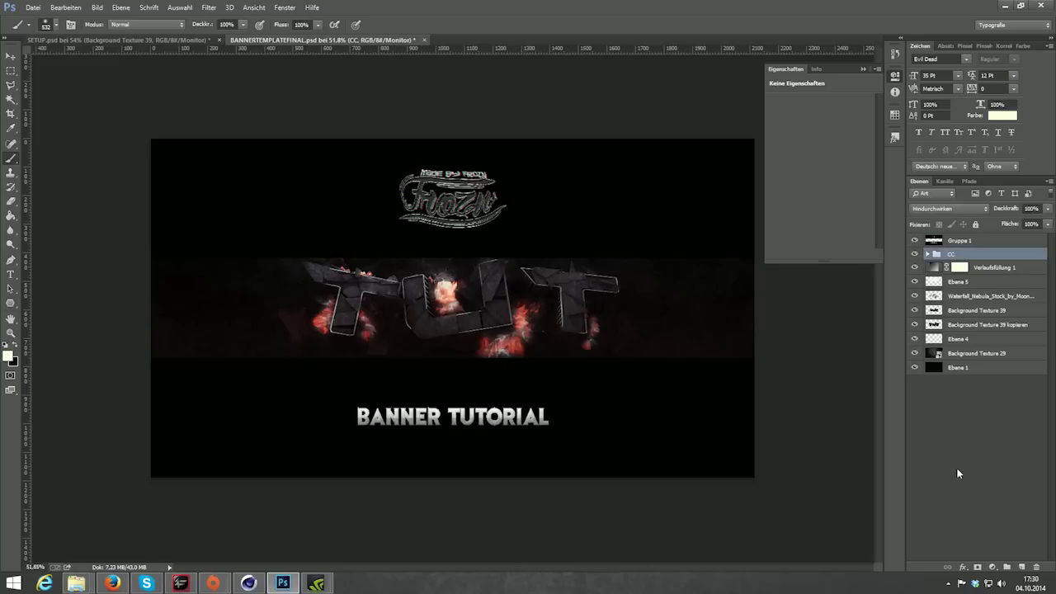
{"action": "left_click", "coordinate": [1008, 567]}
{"action": "left_click", "coordinate": [947, 266]}
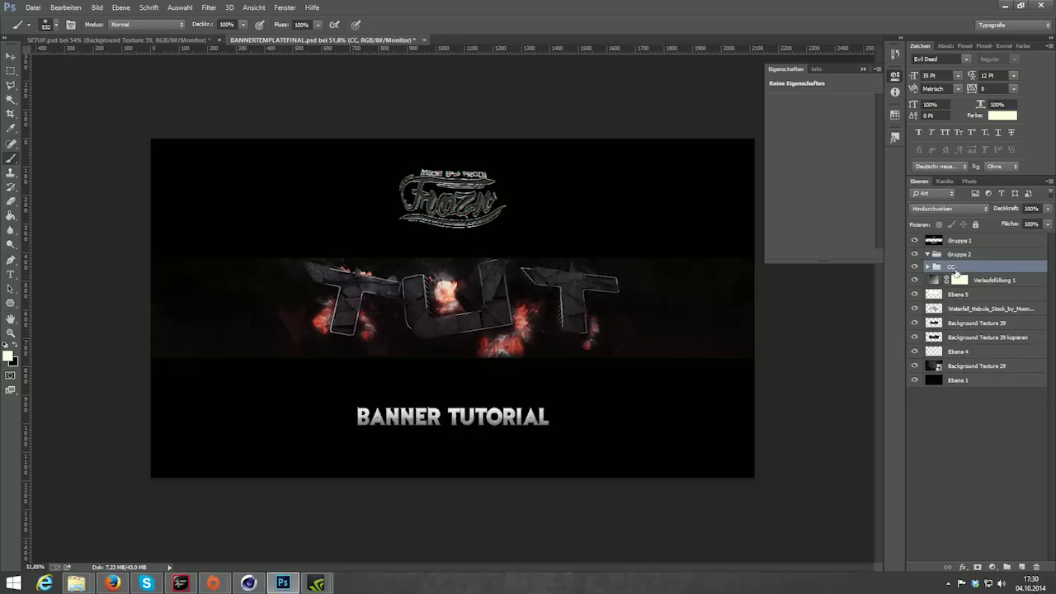
{"action": "left_click", "coordinate": [963, 378], "text": "shift"}
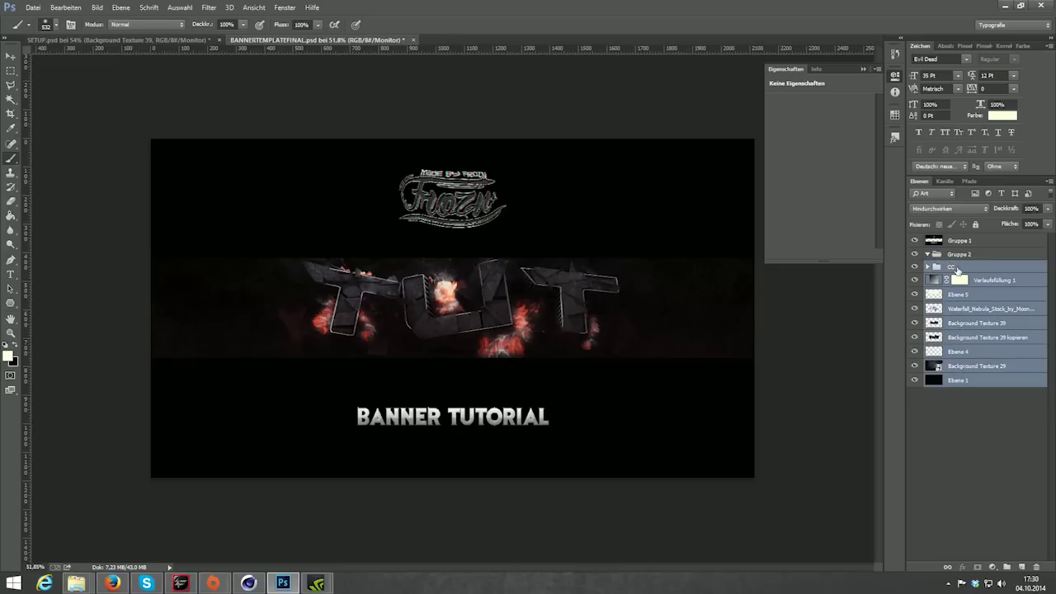
{"action": "left_click_drag", "start_coordinate": [957, 270], "coordinate": [959, 257]}
{"action": "left_click", "coordinate": [928, 255]}
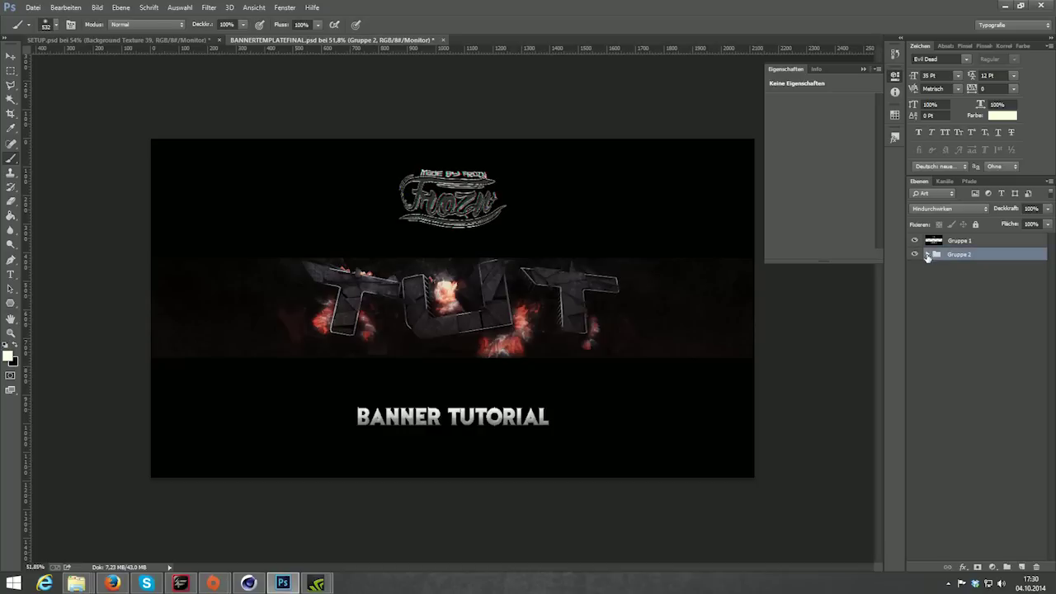
{"action": "left_click", "coordinate": [915, 255]}
{"action": "left_click", "coordinate": [915, 255]}
Step: Duplicate Gruppe 2 as a merged layer, show Gruppe 1, and duplicate the TUT artwork layer
{"action": "key", "text": "ctrl+j"}
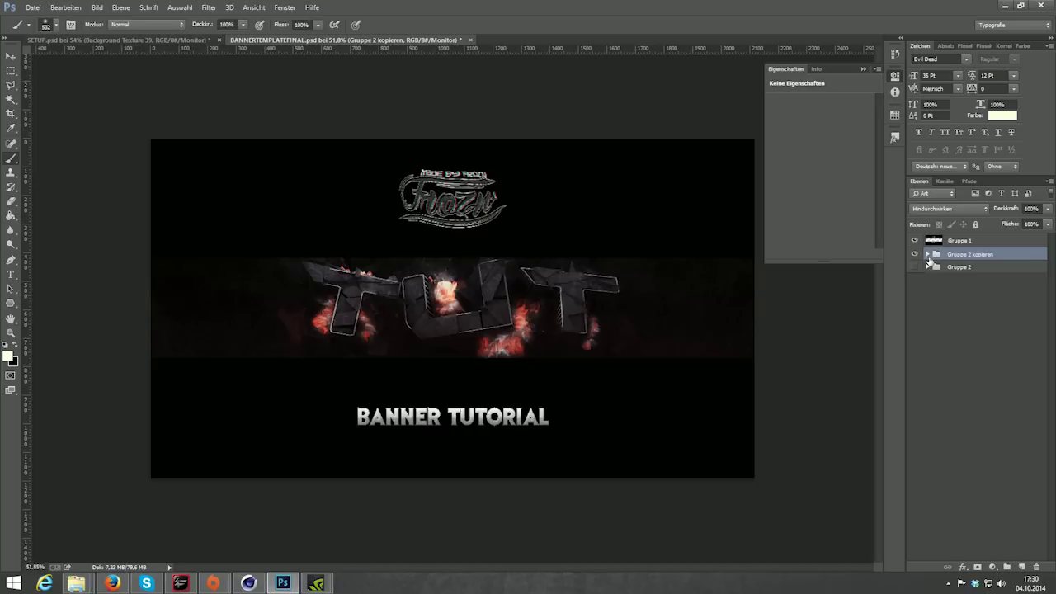
{"action": "key", "text": "ctrl+e"}
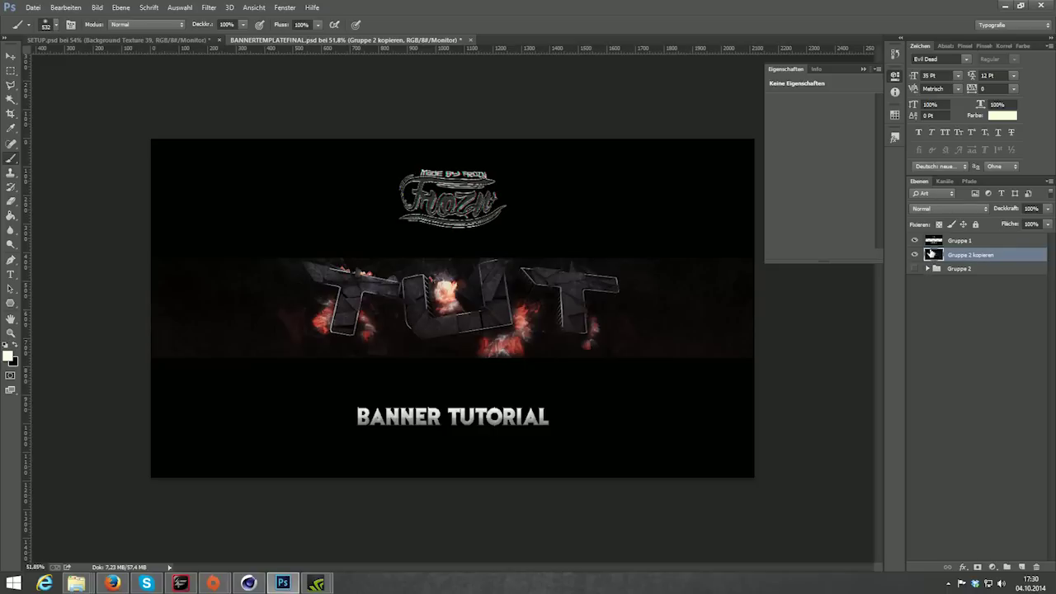
{"action": "left_click", "coordinate": [915, 255]}
{"action": "left_click", "coordinate": [915, 255]}
{"action": "left_click", "coordinate": [915, 239]}
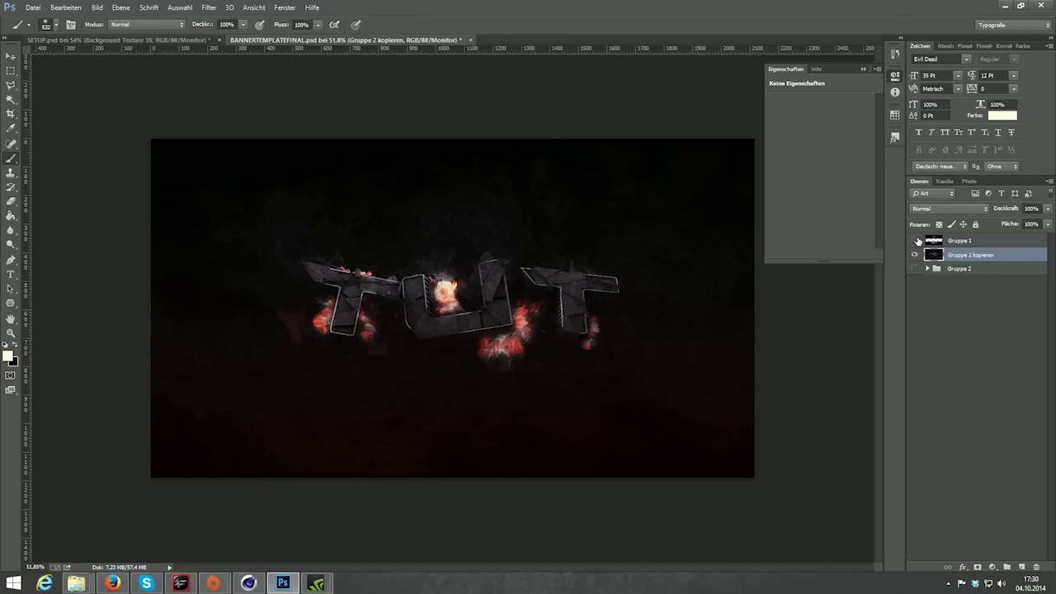
{"action": "left_click", "coordinate": [915, 240]}
{"action": "key", "text": "ctrl+j"}
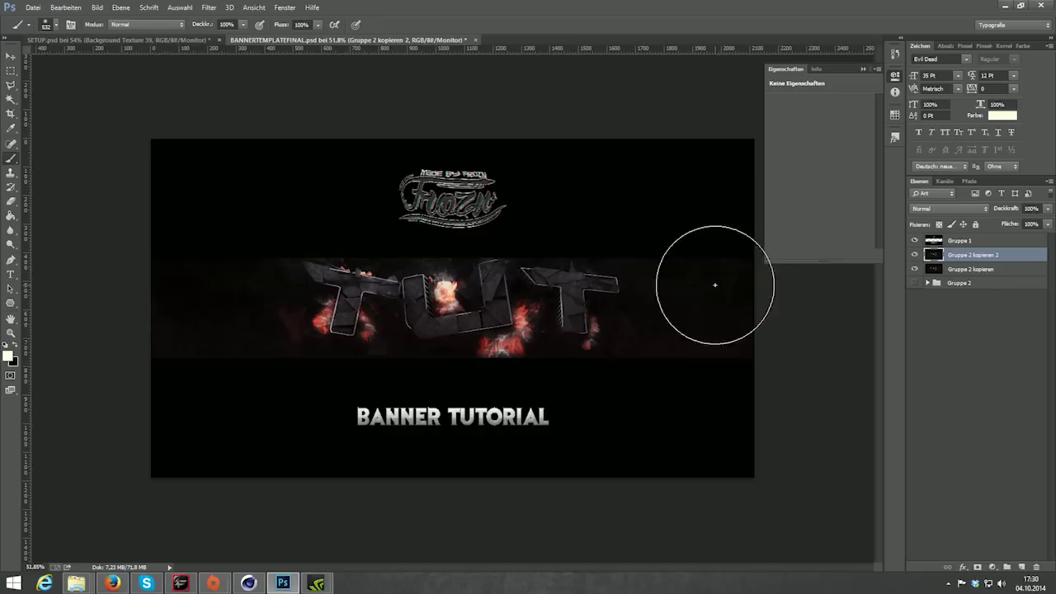
{"action": "left_click", "coordinate": [913, 255]}
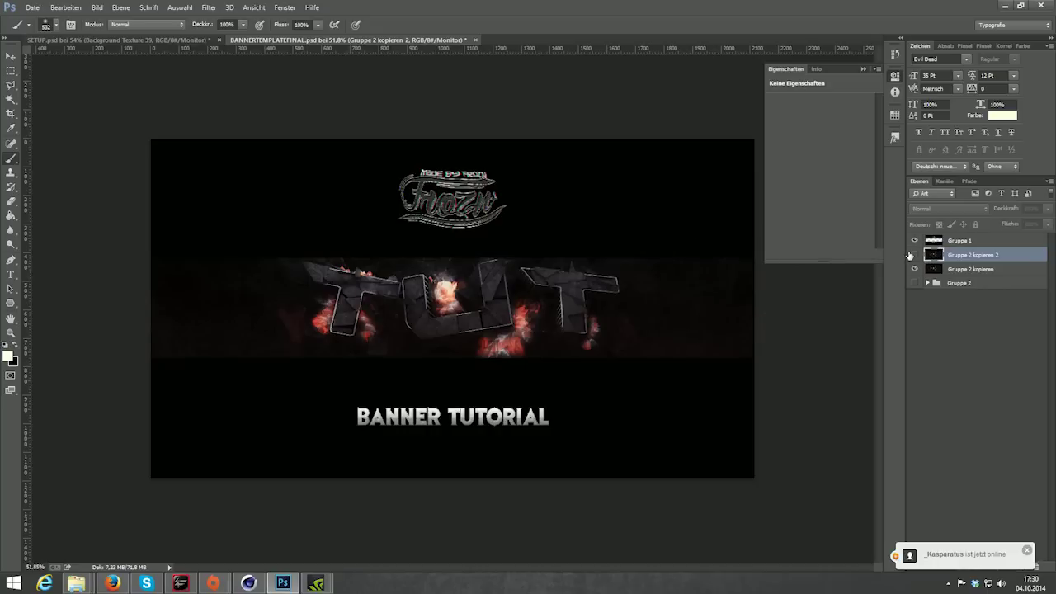
{"action": "left_click", "coordinate": [913, 255]}
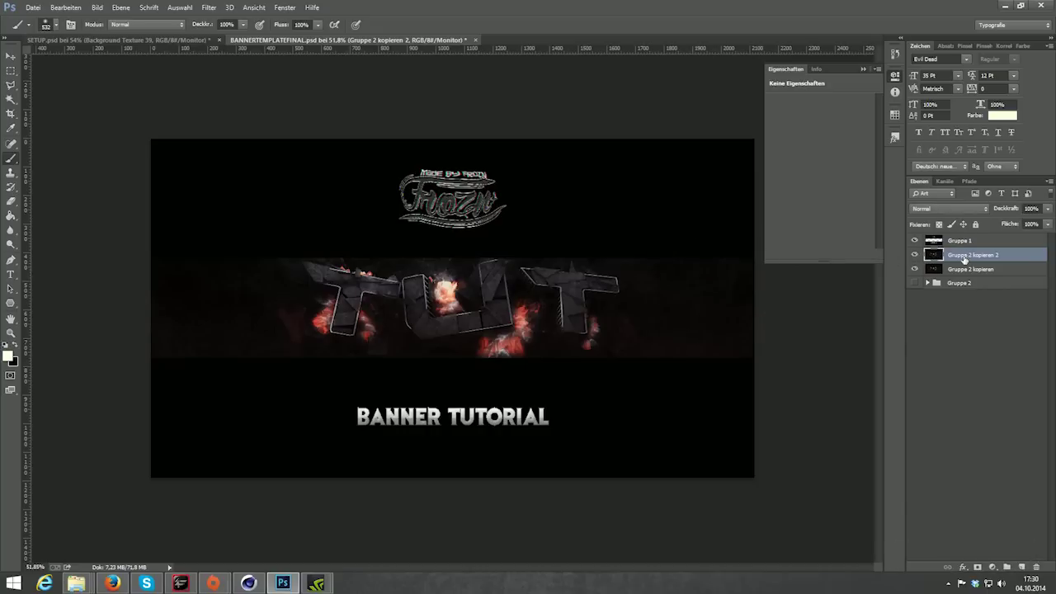
Step: Apply Ölfarbe to the TUT copy with Glanzstärke 0 and Stilisierung 4
{"action": "left_click", "coordinate": [214, 7]}
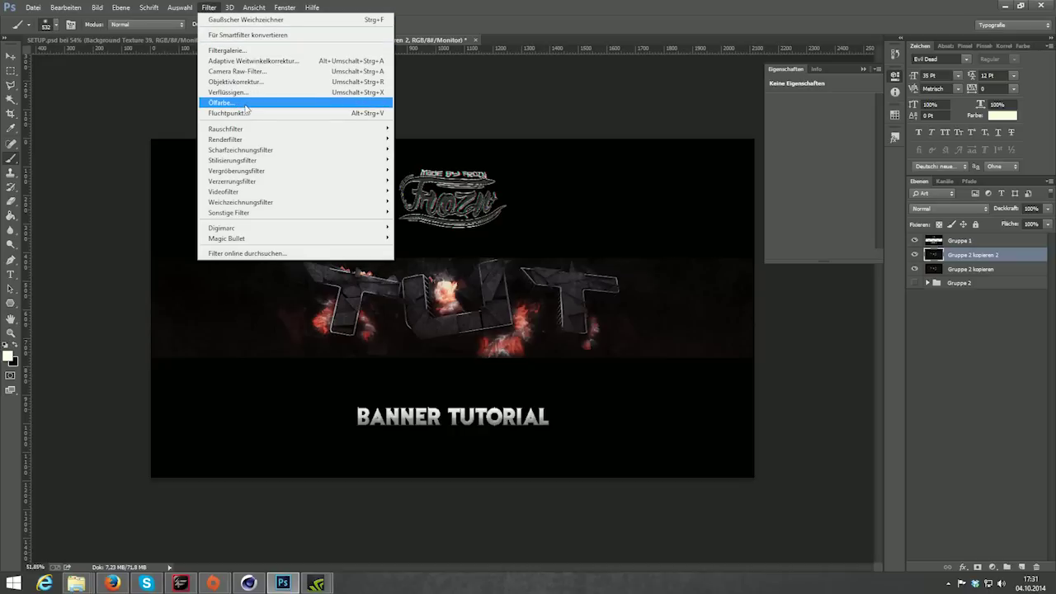
{"action": "left_click", "coordinate": [245, 106]}
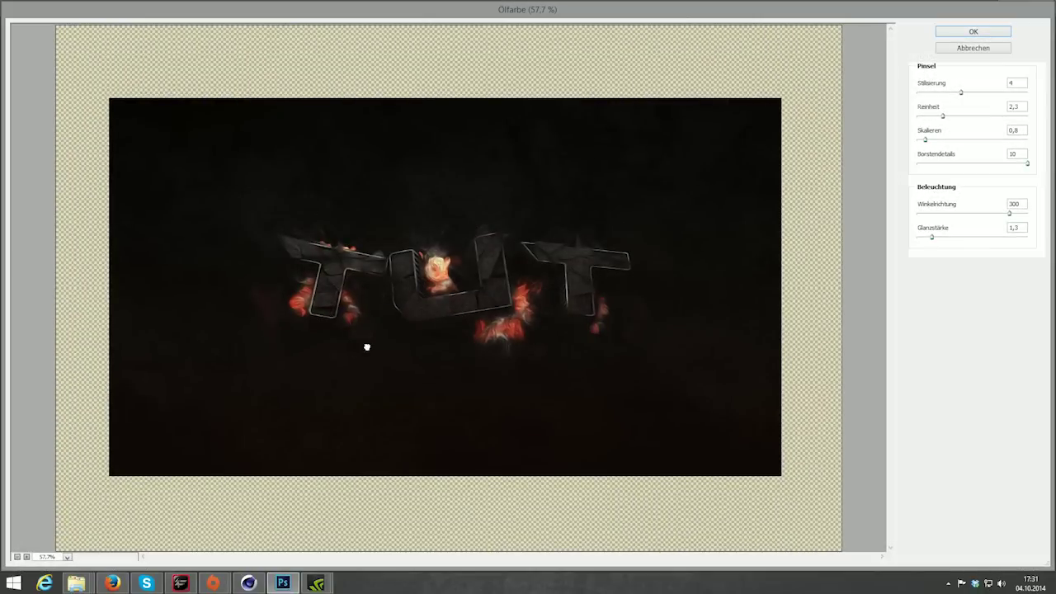
{"action": "left_click", "coordinate": [25, 557]}
{"action": "left_click", "coordinate": [25, 557]}
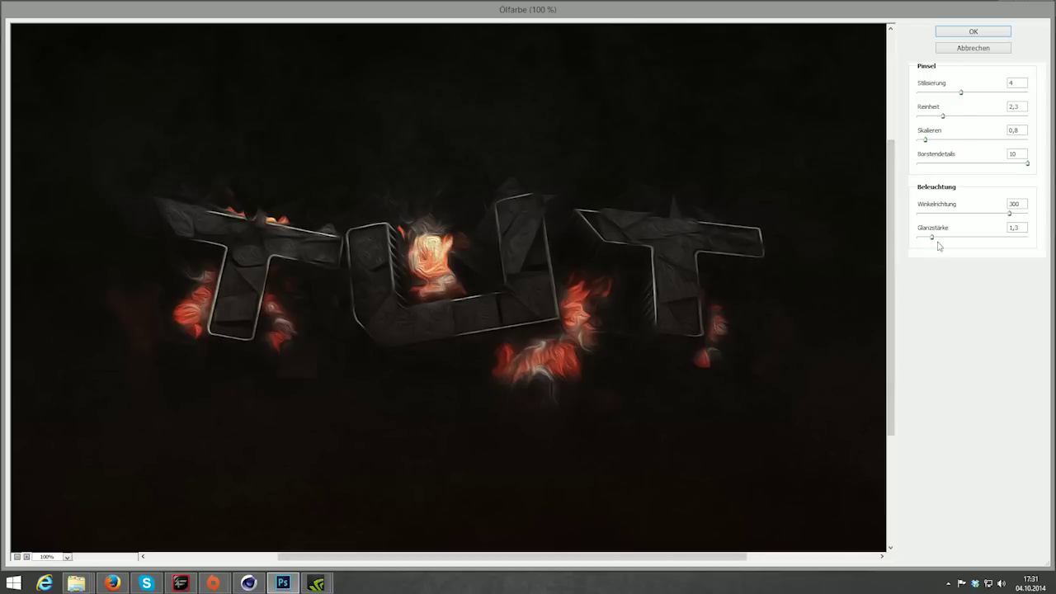
{"action": "left_click_drag", "start_coordinate": [932, 239], "coordinate": [901, 239]}
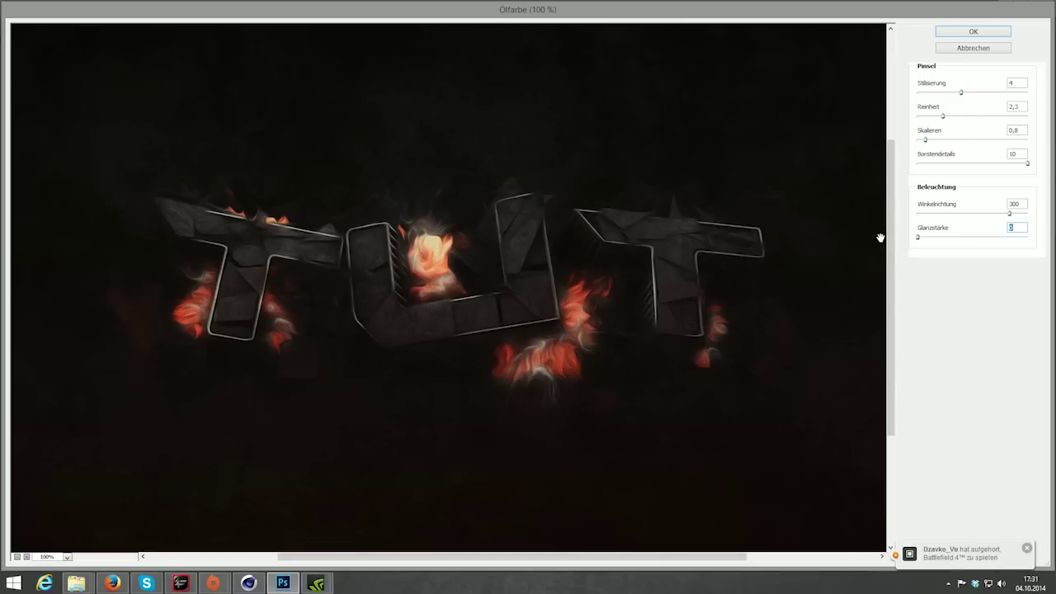
{"action": "left_click_drag", "start_coordinate": [962, 92], "coordinate": [994, 92]}
{"action": "left_click", "coordinate": [973, 91]}
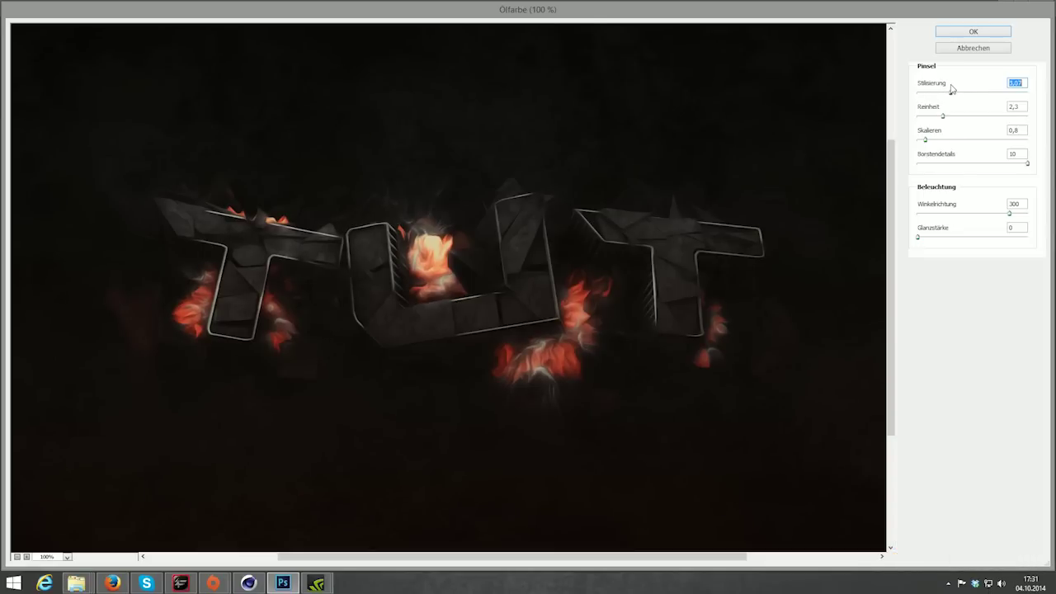
{"action": "left_click", "coordinate": [973, 33]}
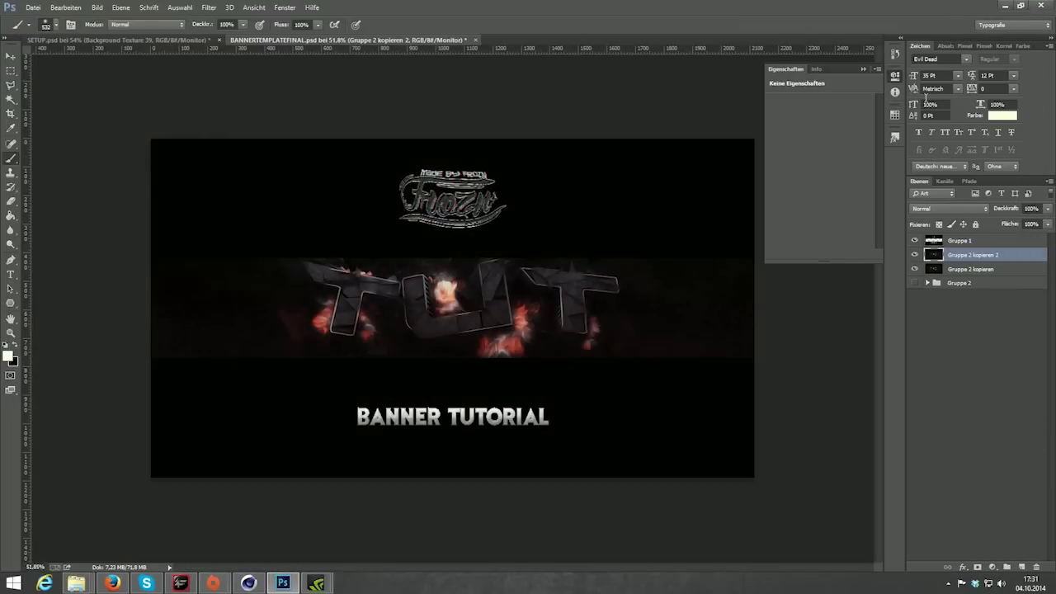
Step: Fade the oil-painted copy to 52% opacity
{"action": "scroll", "coordinate": [528, 280], "scroll_direction": "up", "scroll_amount": 3}
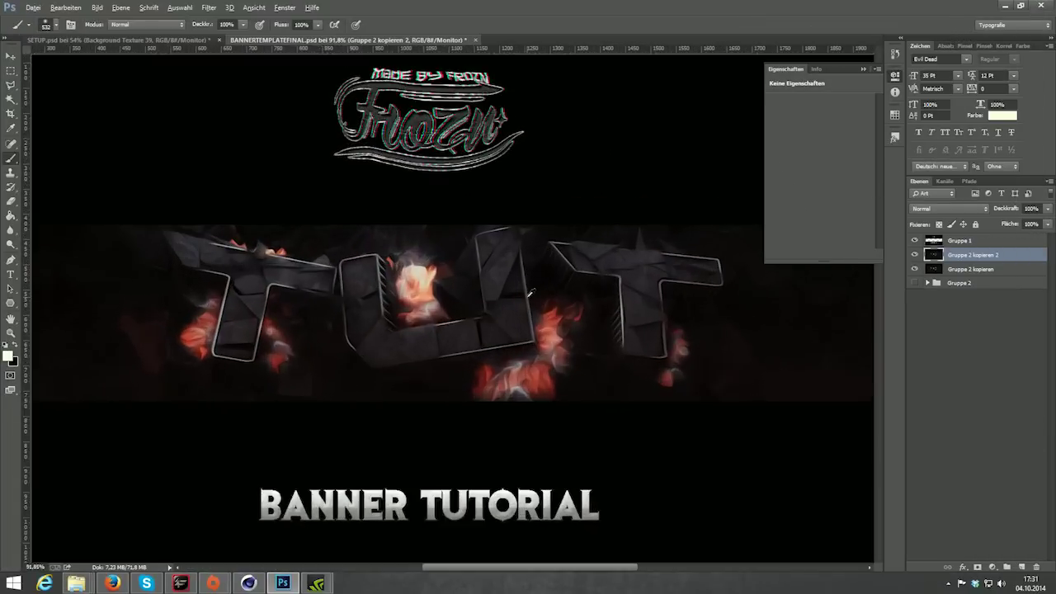
{"action": "scroll", "coordinate": [526, 294], "scroll_direction": "up", "scroll_amount": 3}
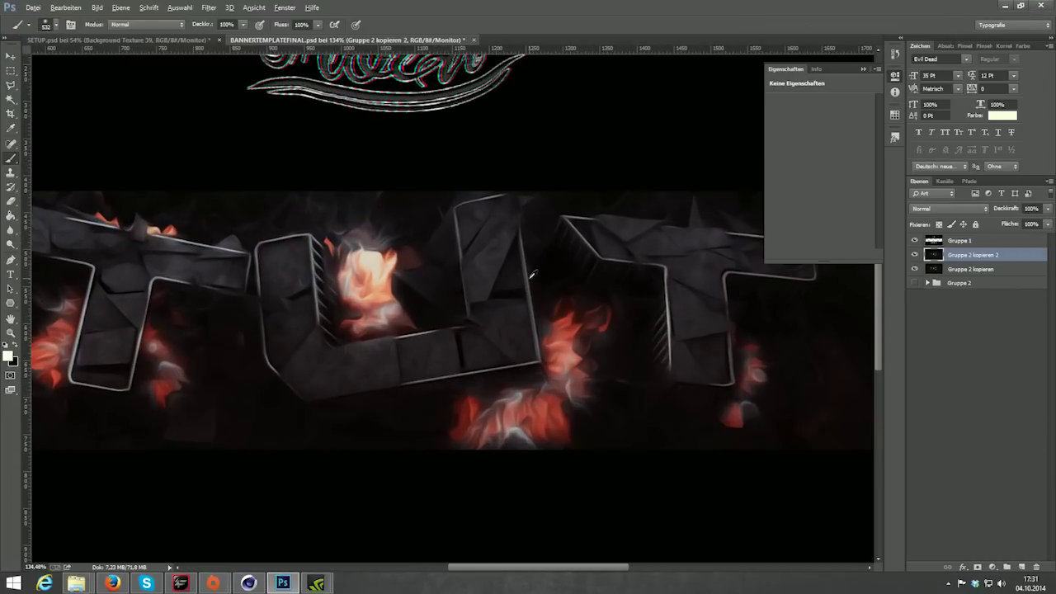
{"action": "scroll", "coordinate": [532, 275], "scroll_direction": "down", "scroll_amount": 2}
{"action": "scroll", "coordinate": [533, 275], "scroll_direction": "down", "scroll_amount": 2}
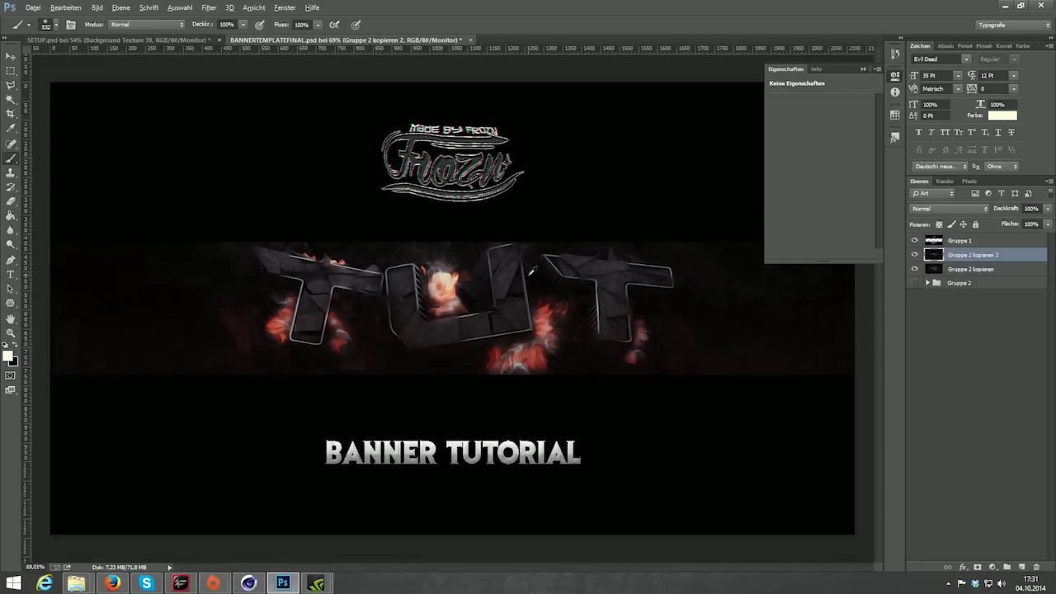
{"action": "scroll", "coordinate": [578, 276], "scroll_direction": "up", "scroll_amount": 1}
{"action": "scroll", "coordinate": [639, 277], "scroll_direction": "up", "scroll_amount": 3}
{"action": "left_click", "coordinate": [1048, 209]}
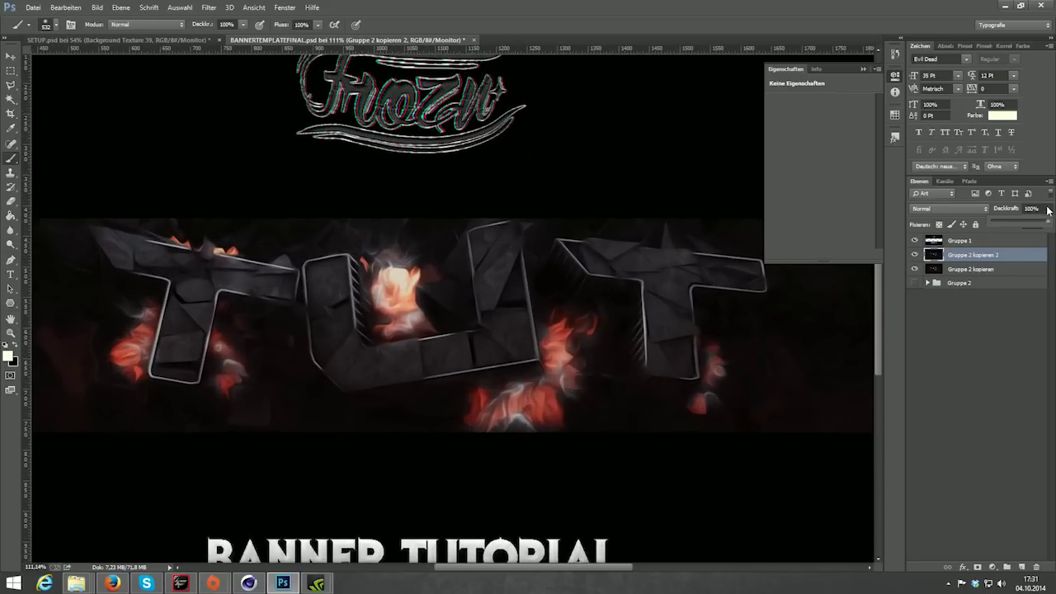
{"action": "left_click_drag", "start_coordinate": [1040, 222], "coordinate": [1022, 224]}
{"action": "left_click", "coordinate": [915, 255]}
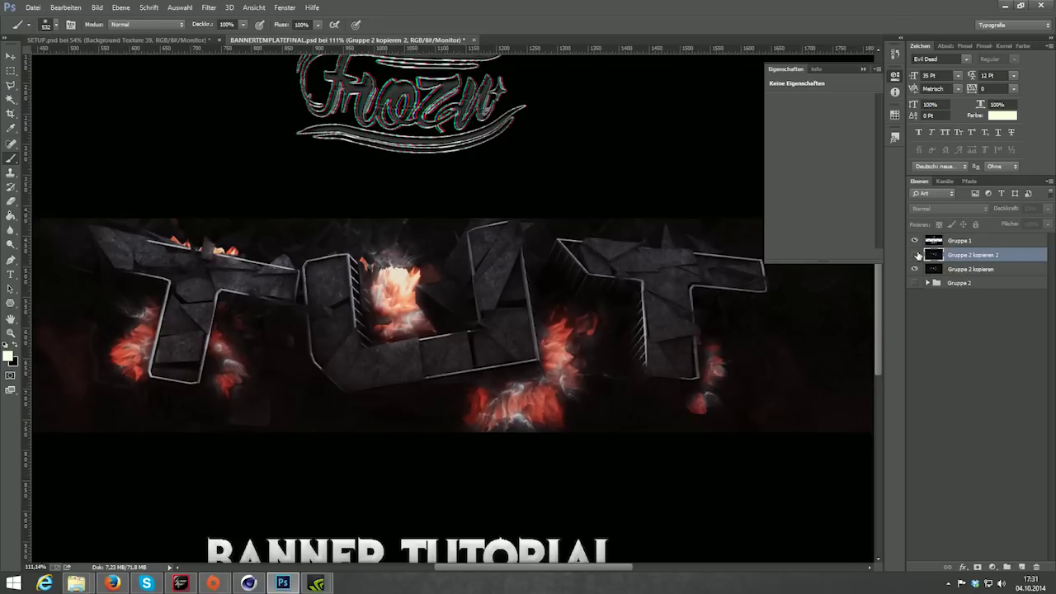
Step: Merge the faded copy with Gruppe 2 kopieren and duplicate the result
{"action": "left_click", "coordinate": [957, 270], "text": "shift"}
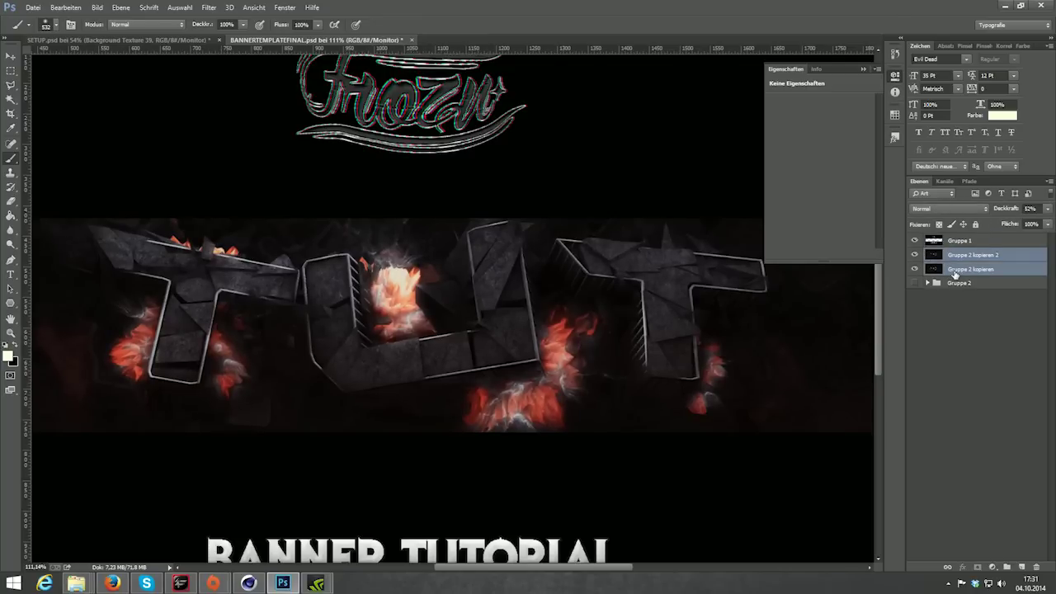
{"action": "key", "text": "ctrl+e"}
{"action": "key", "text": "ctrl+j"}
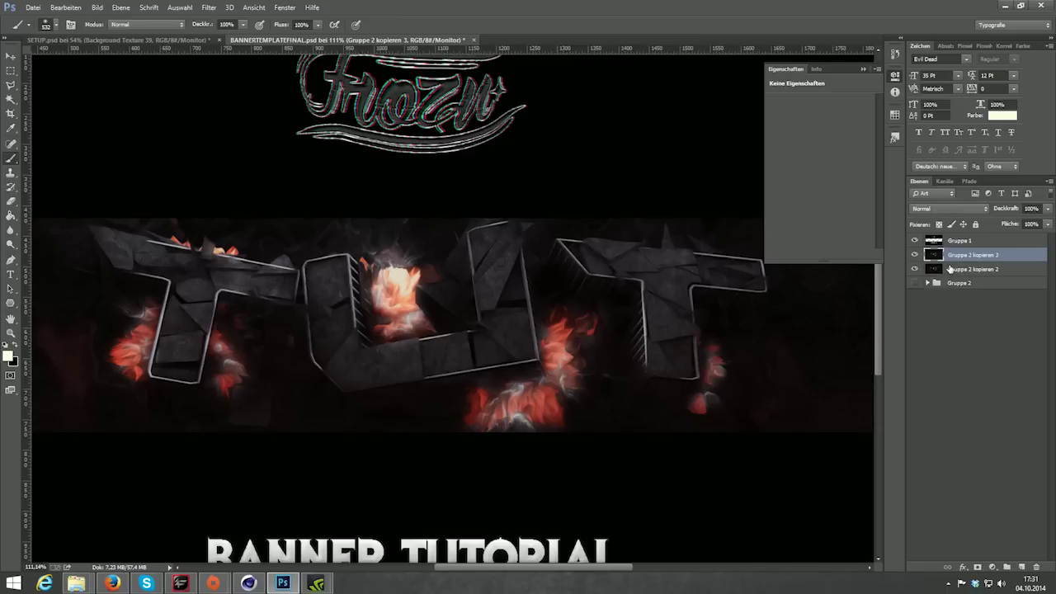
{"action": "left_click", "coordinate": [209, 8]}
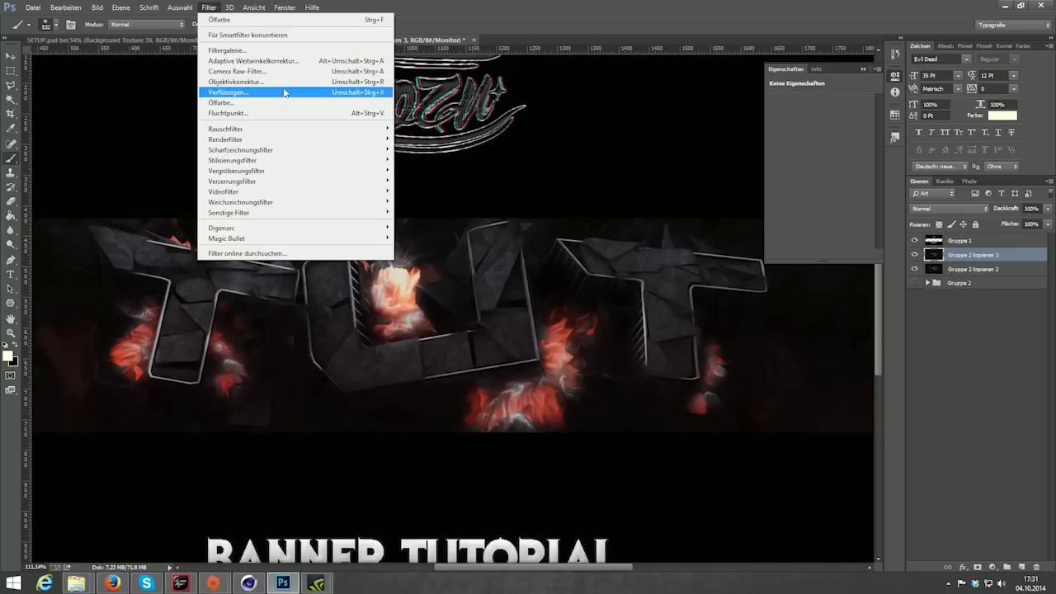
Step: Apply Ölfarbe getupft from the Filter Gallery (Pinselgröße 1, Bildschärfe 3)
{"action": "left_click", "coordinate": [262, 52]}
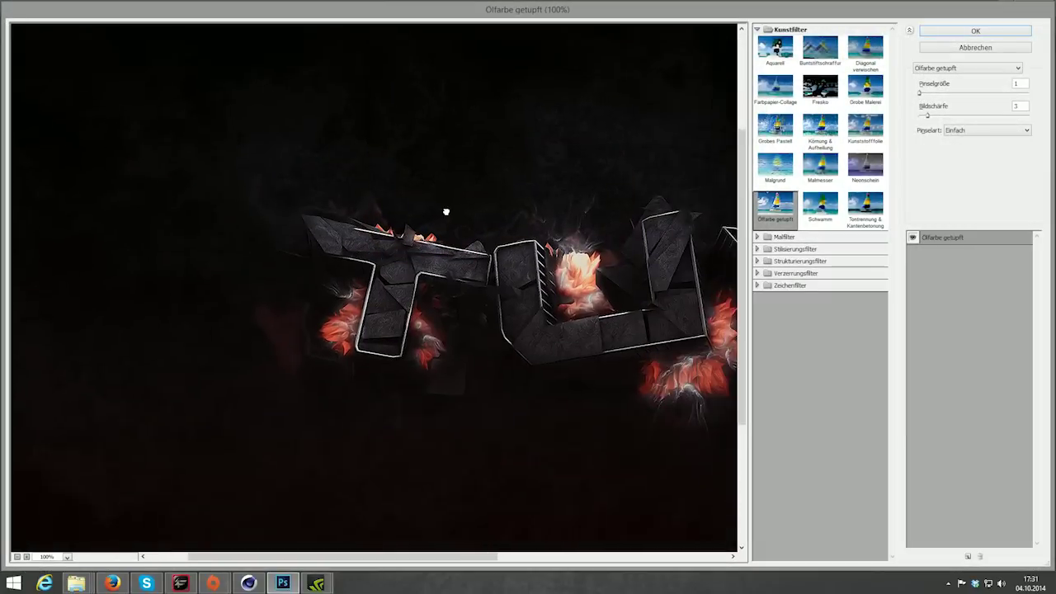
{"action": "left_click_drag", "start_coordinate": [446, 209], "coordinate": [361, 189]}
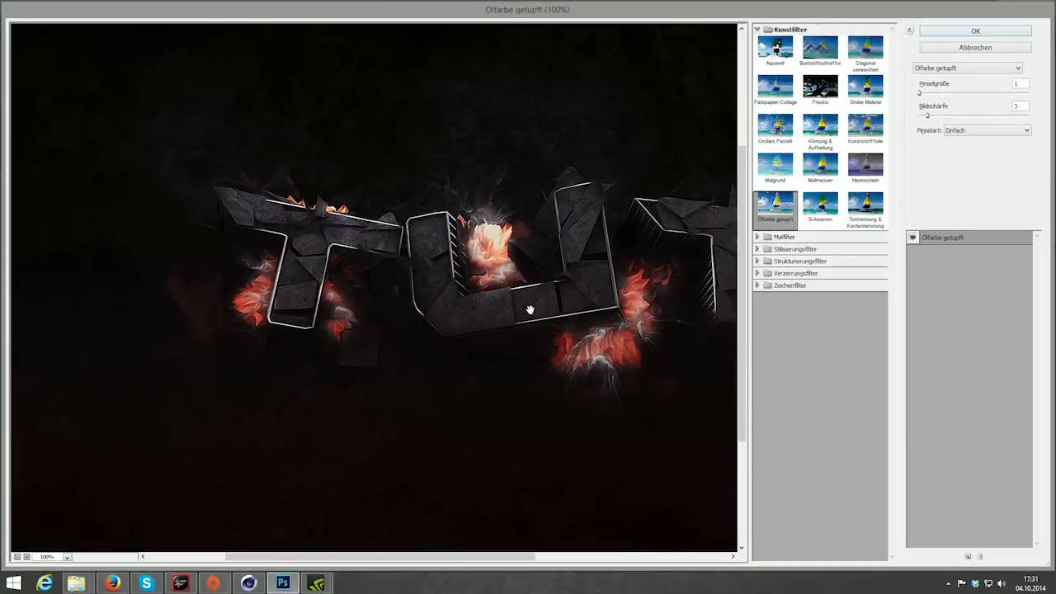
{"action": "mouse_move", "coordinate": [529, 309]}
{"action": "left_mouse_down"}
{"action": "mouse_move", "coordinate": [253, 289]}
{"action": "mouse_move", "coordinate": [449, 303]}
{"action": "left_mouse_up"}
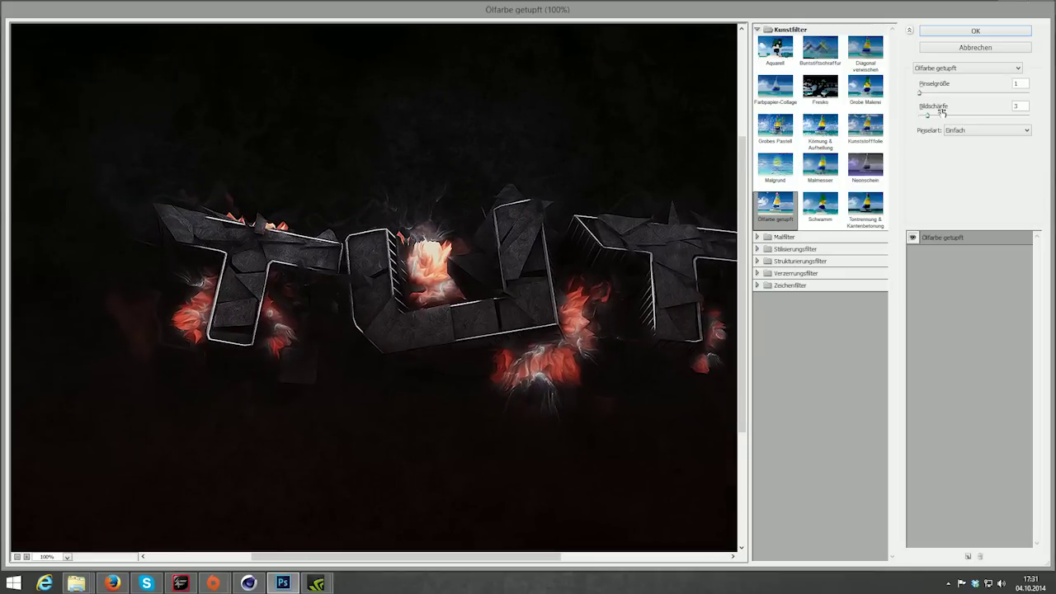
{"action": "left_click", "coordinate": [944, 33]}
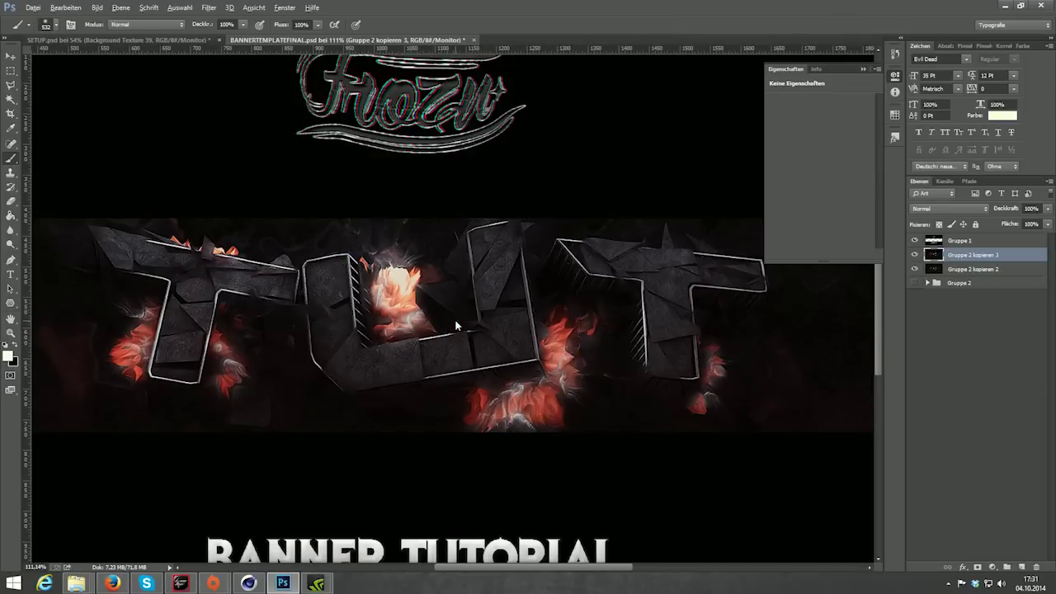
Step: Erase parts of the top TUT copy with a large soft eraser, then zoom out
{"action": "left_click_drag", "start_coordinate": [454, 320], "coordinate": [380, 313]}
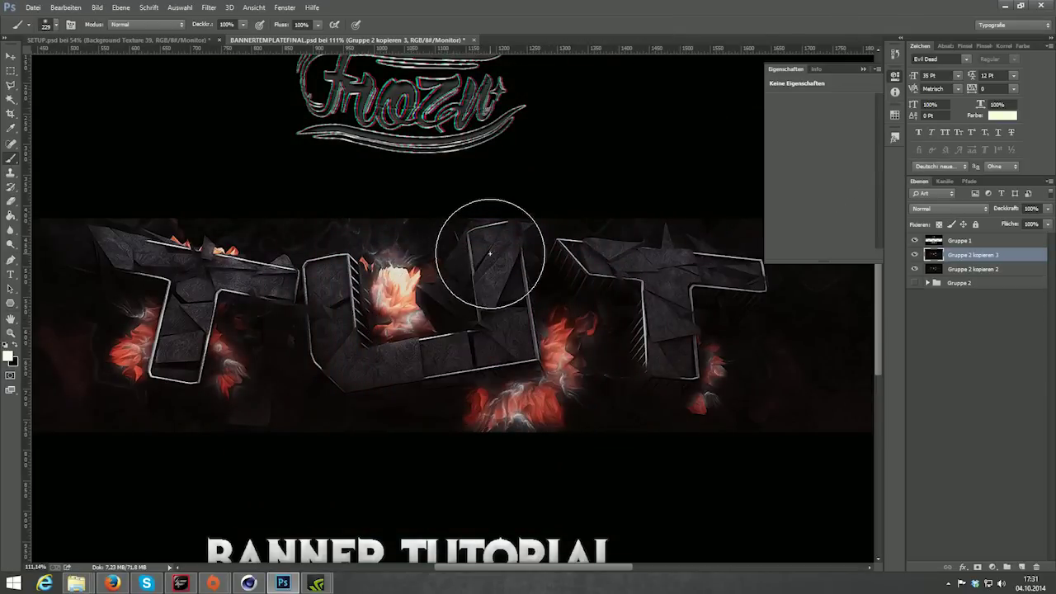
{"action": "left_click_drag", "start_coordinate": [484, 239], "coordinate": [503, 312]}
{"action": "key", "text": "ctrl+z"}
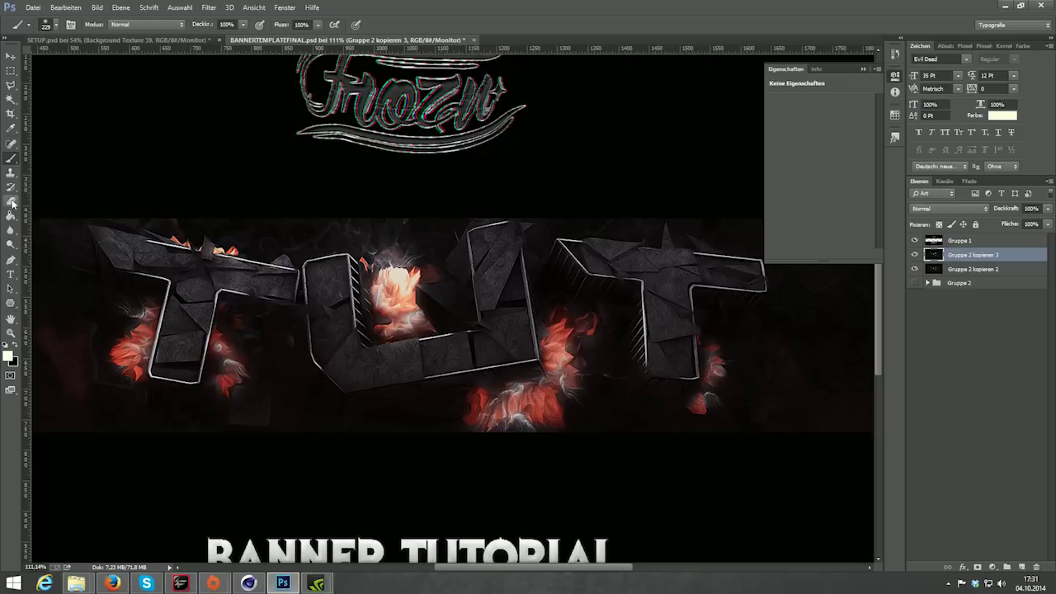
{"action": "left_click", "coordinate": [11, 200]}
{"action": "left_click_drag", "start_coordinate": [500, 250], "coordinate": [519, 243]}
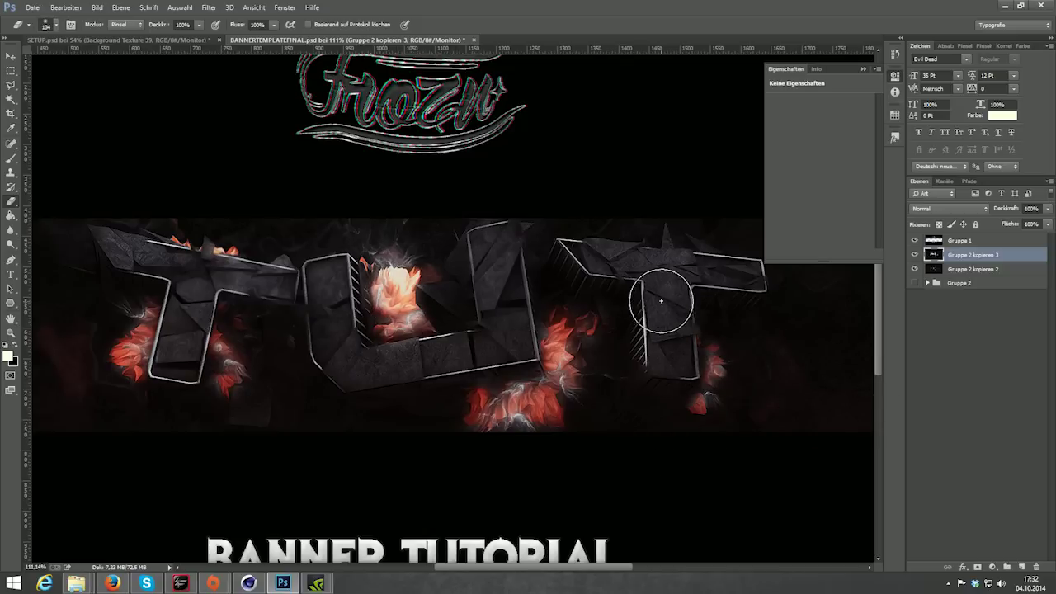
{"action": "key", "text": "ctrl+0"}
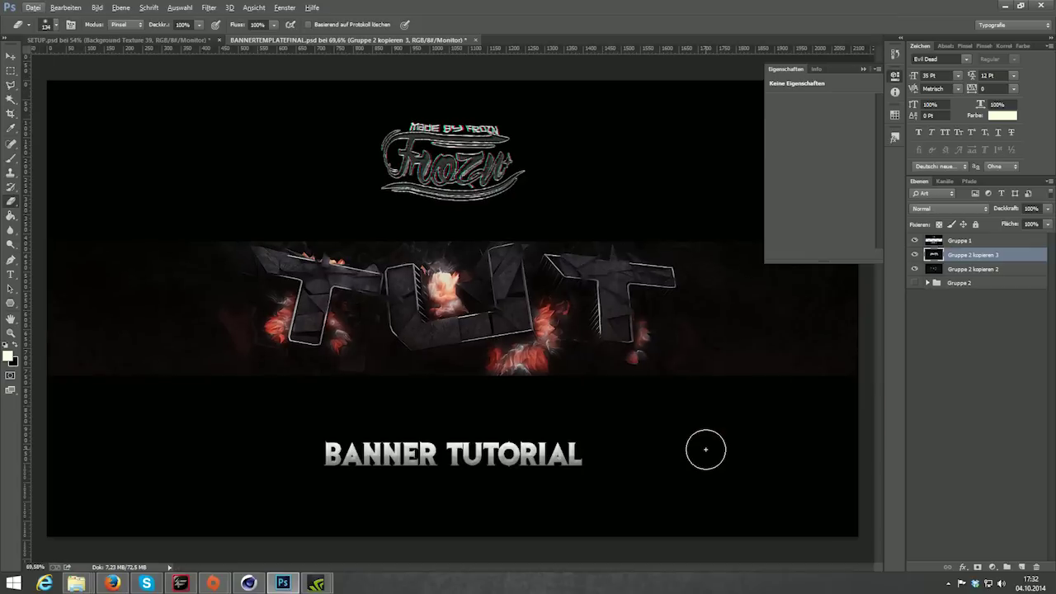
{"action": "key", "text": "ctrl+minus"}
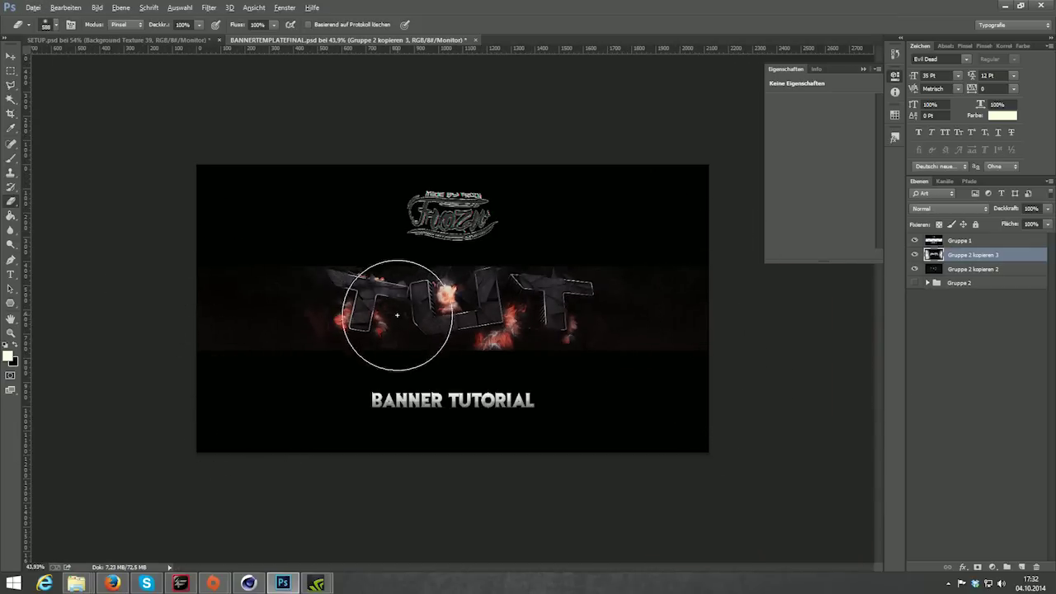
{"action": "scroll", "coordinate": [413, 301], "scroll_direction": "up", "scroll_amount": 5}
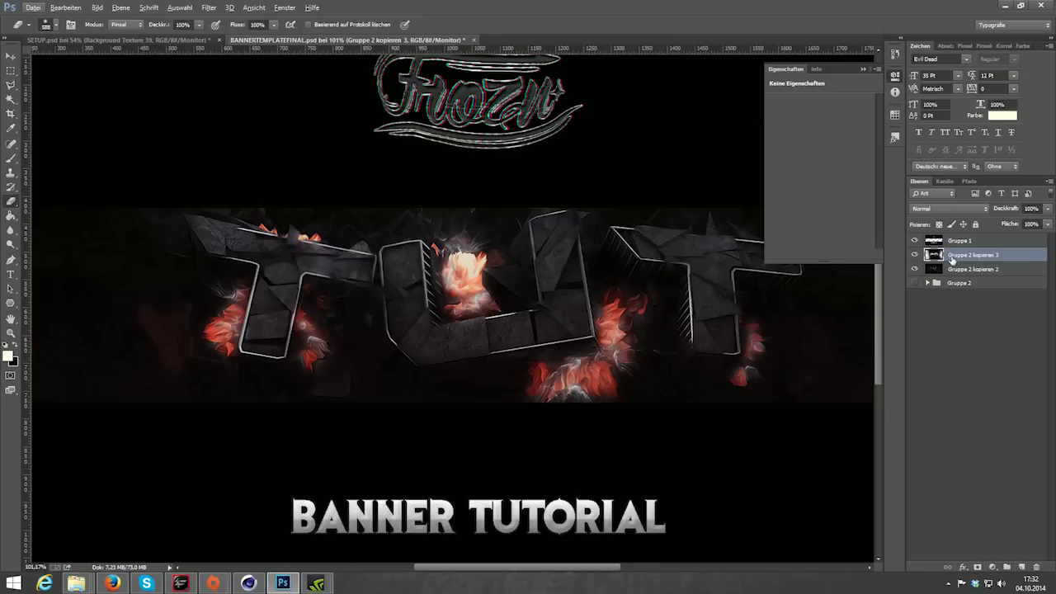
Step: Merge the top copy down, duplicate it, and apply the Glas distortion filter
{"action": "left_click", "coordinate": [968, 270], "text": "ctrl"}
{"action": "key", "text": "ctrl+e"}
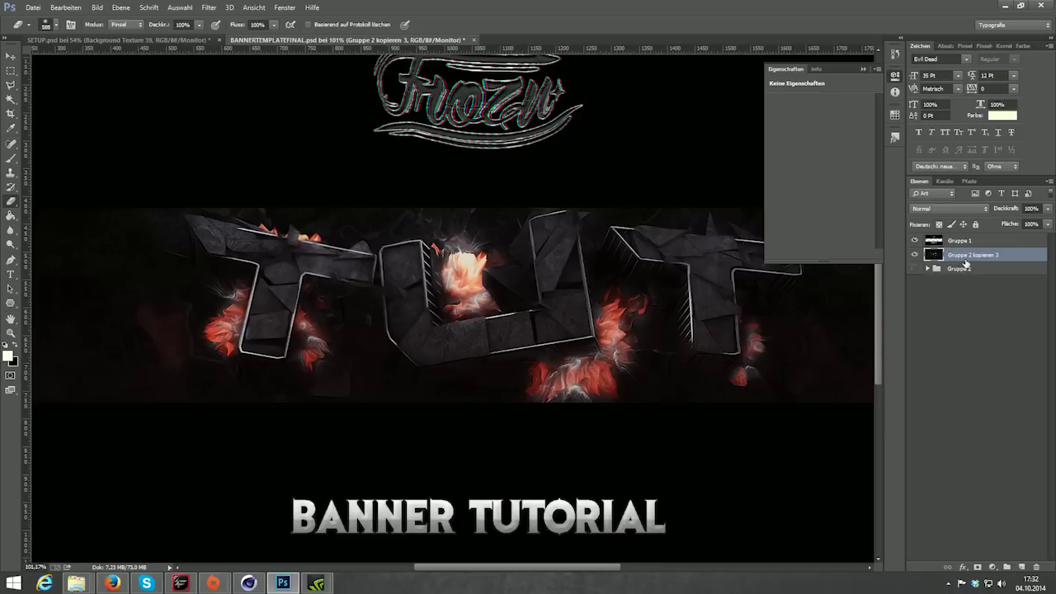
{"action": "key", "text": "ctrl+j"}
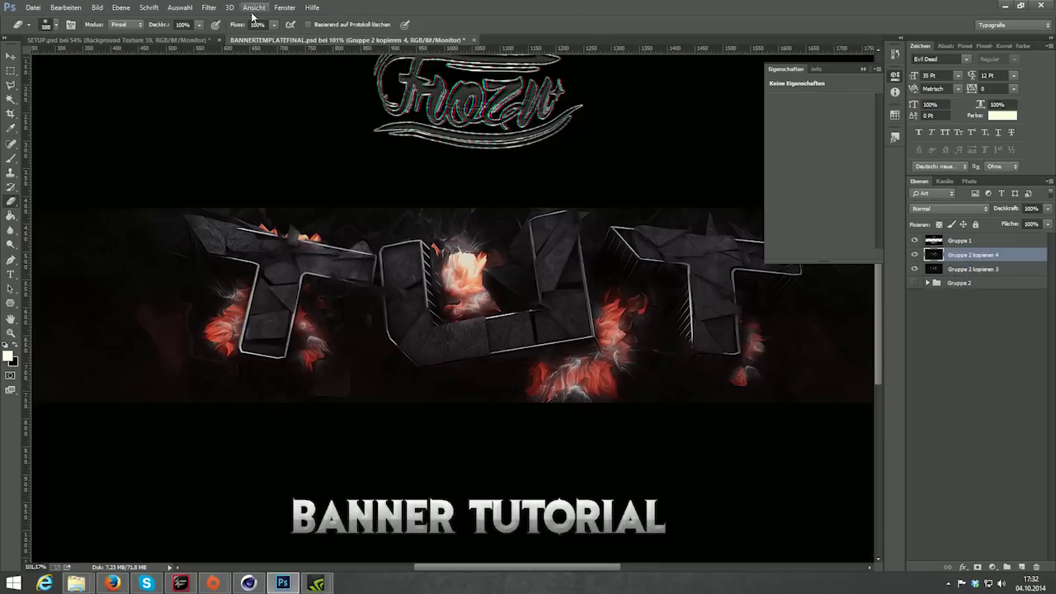
{"action": "left_click", "coordinate": [212, 8]}
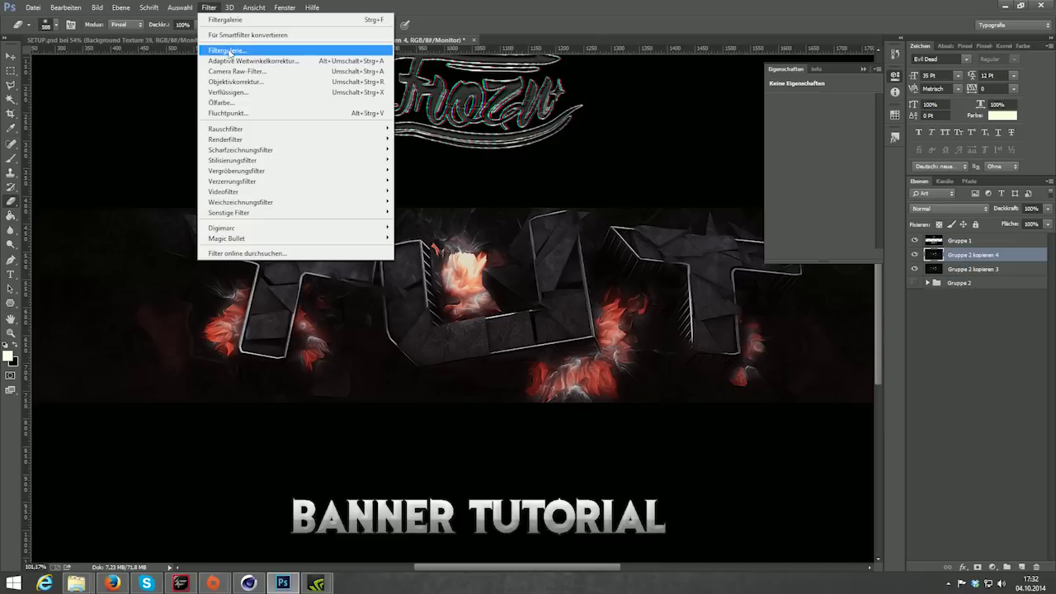
{"action": "left_click", "coordinate": [227, 50]}
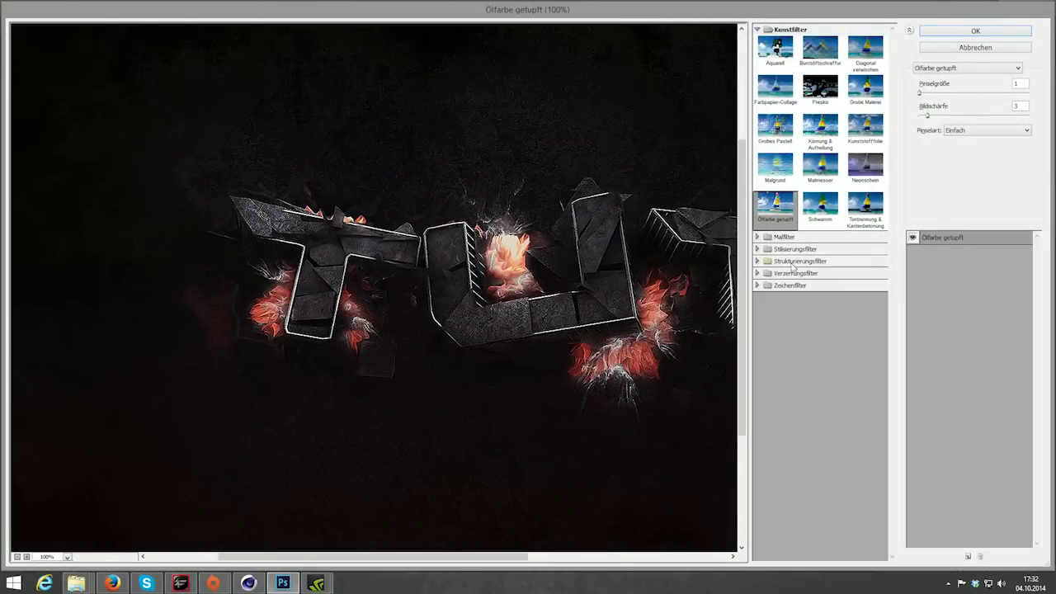
{"action": "left_click", "coordinate": [792, 261]}
{"action": "left_click", "coordinate": [776, 331]}
{"action": "left_click", "coordinate": [780, 351]}
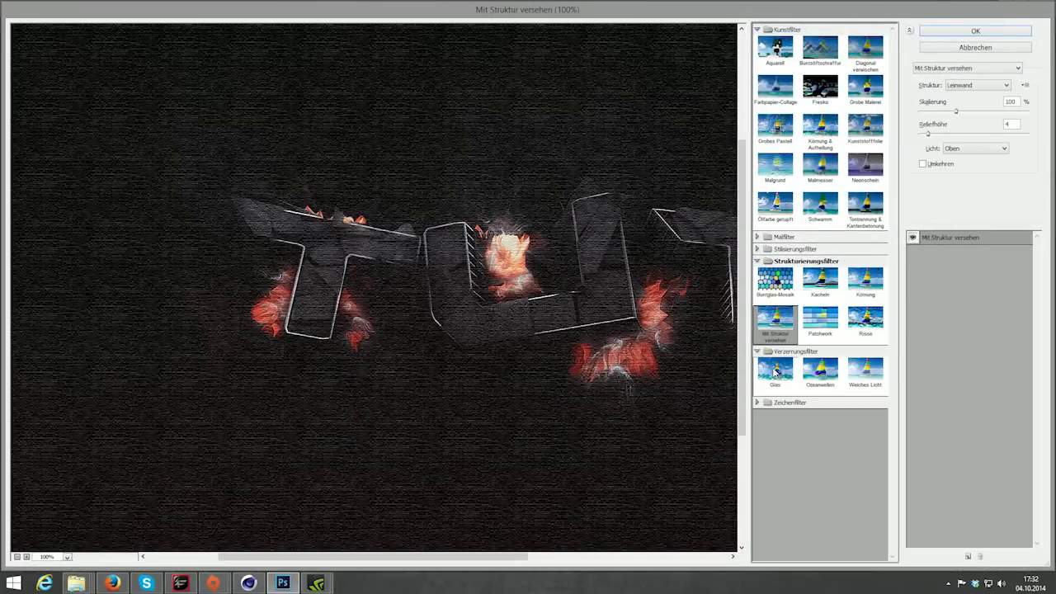
{"action": "left_click", "coordinate": [776, 373]}
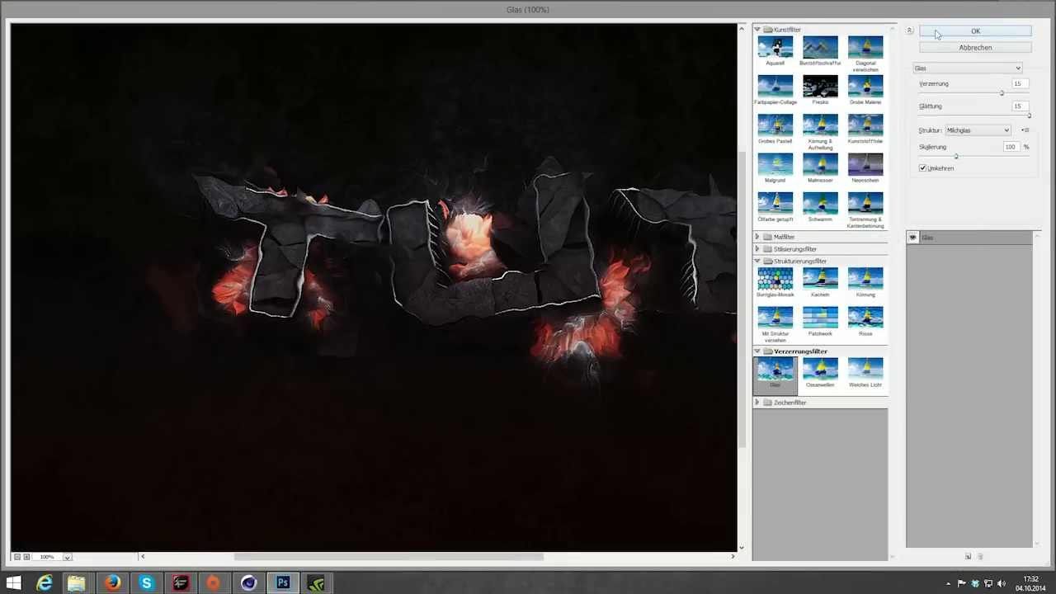
{"action": "left_click", "coordinate": [937, 33]}
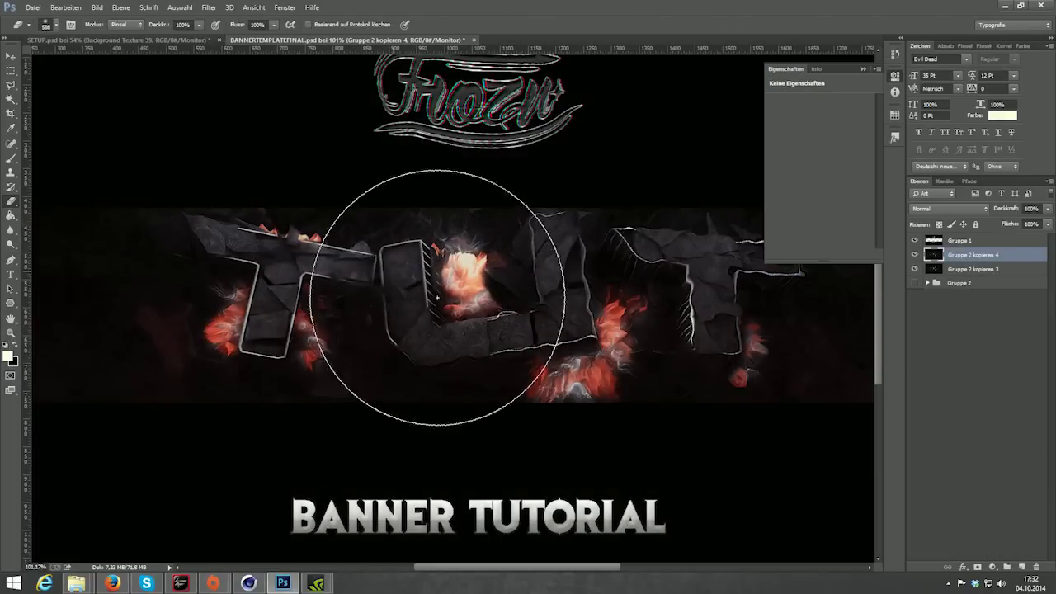
Step: Erase the glass effect over the U and right T, merge down, and duplicate
{"action": "mouse_move", "coordinate": [438, 297]}
{"action": "left_mouse_down"}
{"action": "mouse_move", "coordinate": [613, 319]}
{"action": "mouse_move", "coordinate": [714, 224]}
{"action": "mouse_move", "coordinate": [437, 306]}
{"action": "mouse_move", "coordinate": [674, 262]}
{"action": "left_mouse_up"}
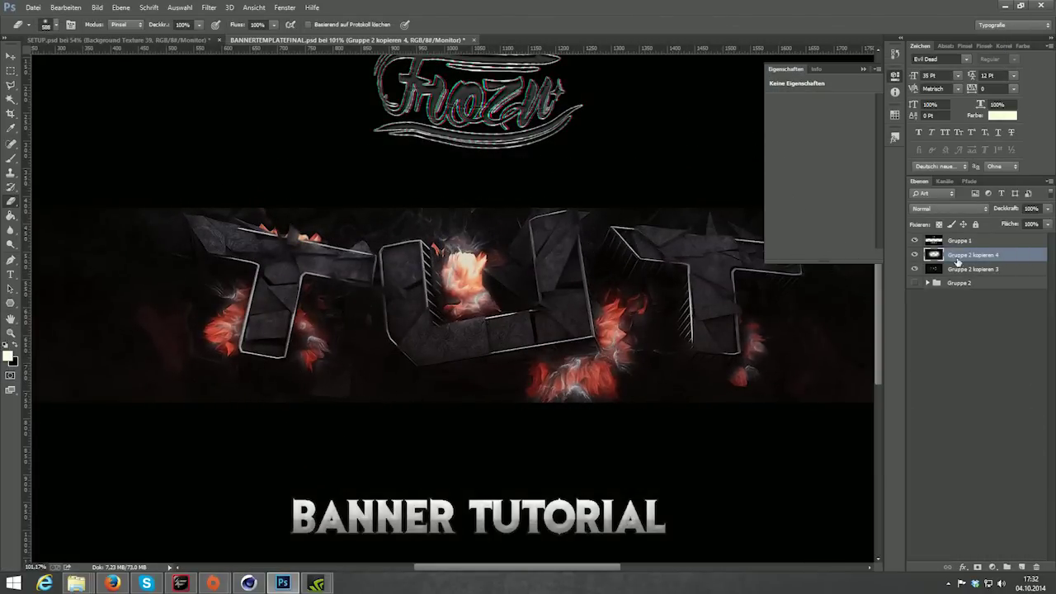
{"action": "left_click", "coordinate": [964, 269], "text": "shift"}
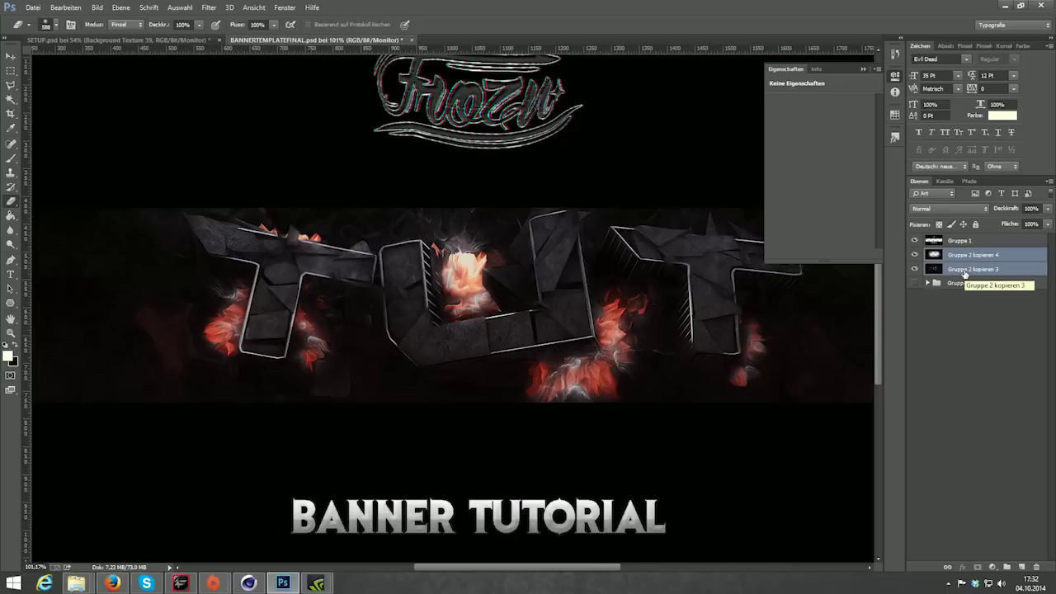
{"action": "key", "text": "ctrl+e"}
{"action": "key", "text": "ctrl+j"}
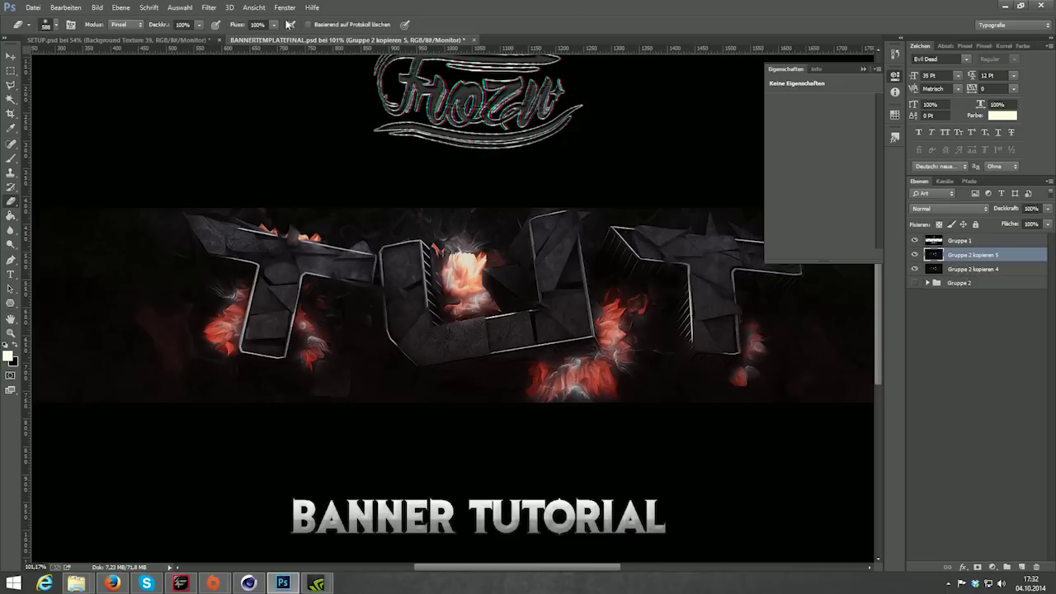
Step: Apply a Gaussian Blur of about 5,3 px and erase it from the TUT letters
{"action": "left_click", "coordinate": [218, 7]}
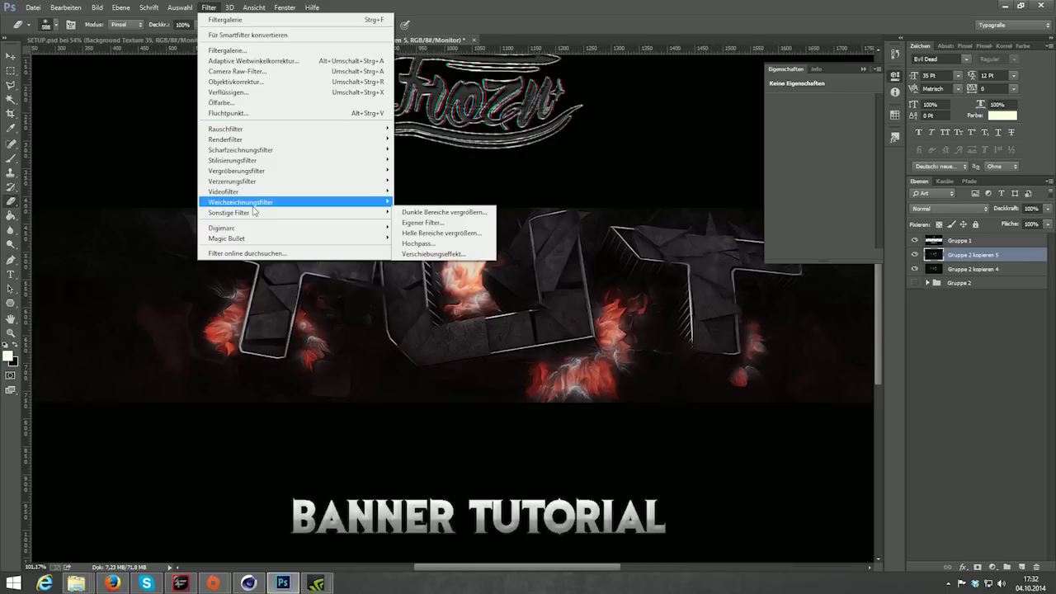
{"action": "mouse_move", "coordinate": [241, 202]}
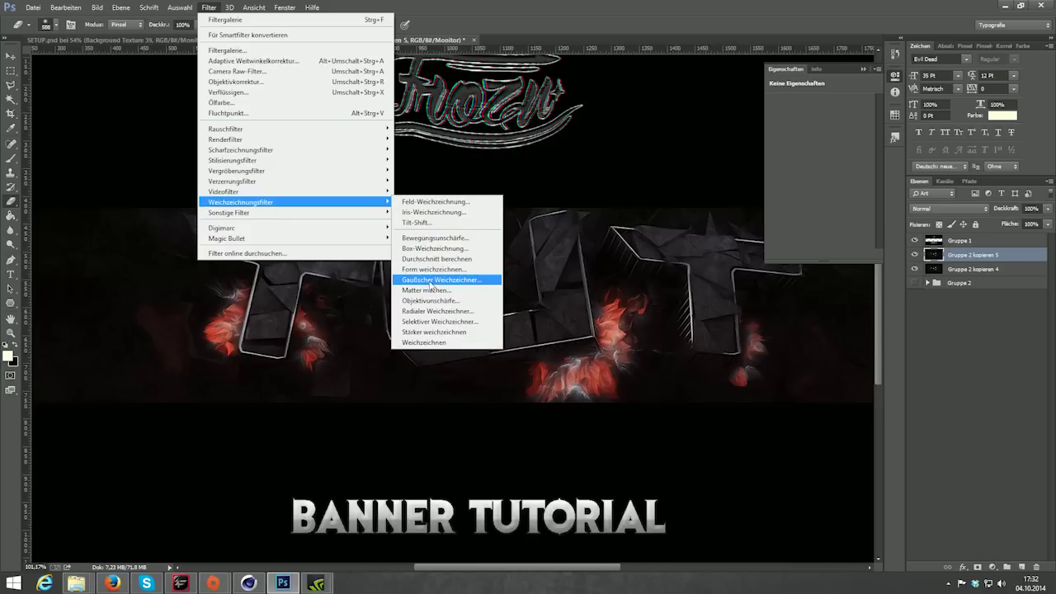
{"action": "left_click", "coordinate": [428, 281]}
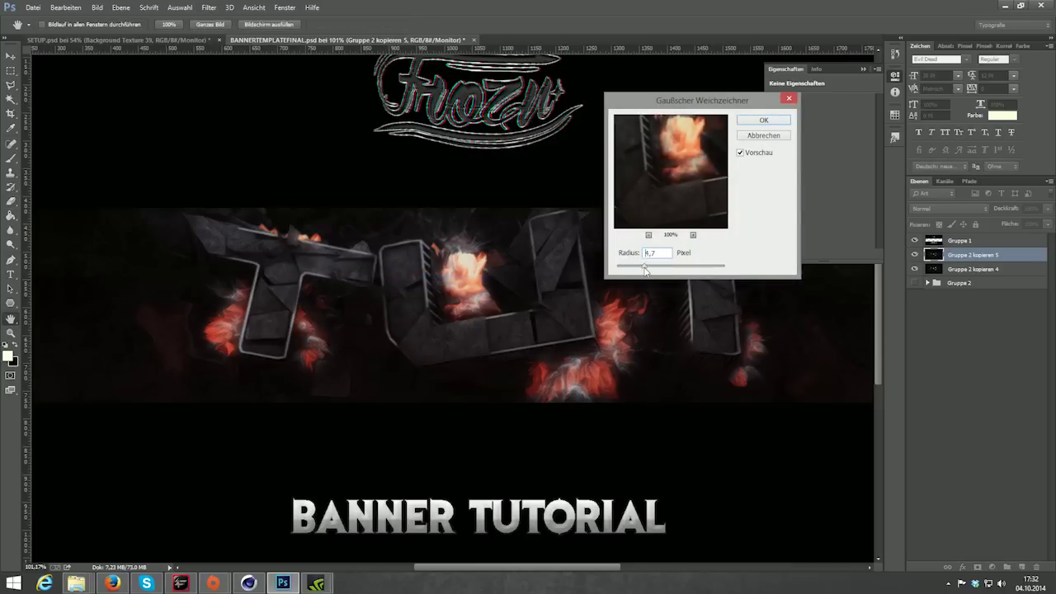
{"action": "left_click_drag", "start_coordinate": [645, 269], "coordinate": [649, 269]}
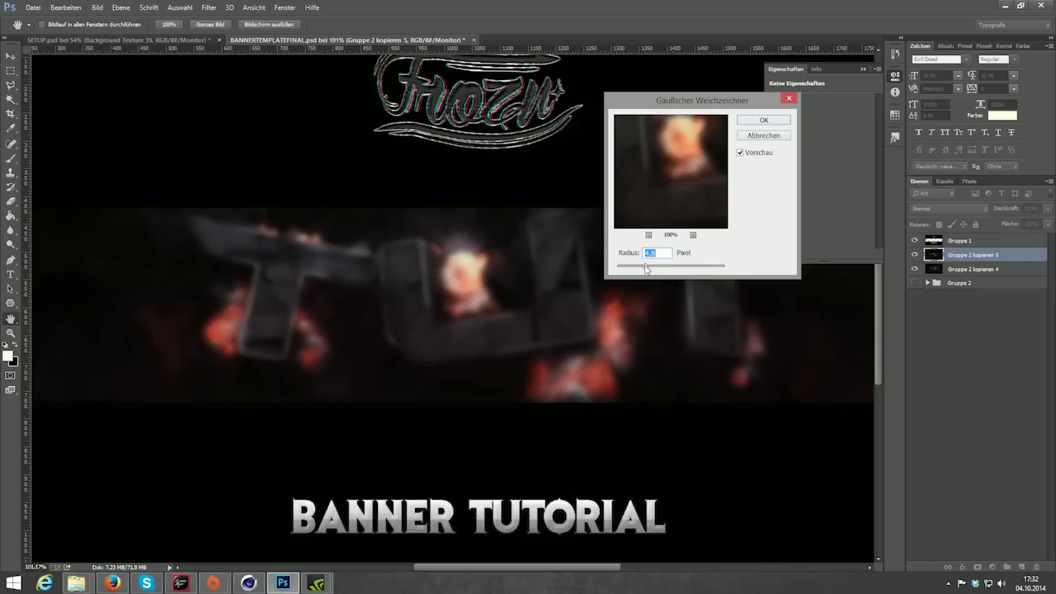
{"action": "left_click", "coordinate": [758, 121]}
{"action": "key", "text": "e"}
{"action": "mouse_move", "coordinate": [393, 267]}
{"action": "left_mouse_down"}
{"action": "mouse_move", "coordinate": [267, 289]}
{"action": "mouse_move", "coordinate": [618, 264]}
{"action": "mouse_move", "coordinate": [632, 319]}
{"action": "mouse_move", "coordinate": [699, 283]}
{"action": "left_mouse_up"}
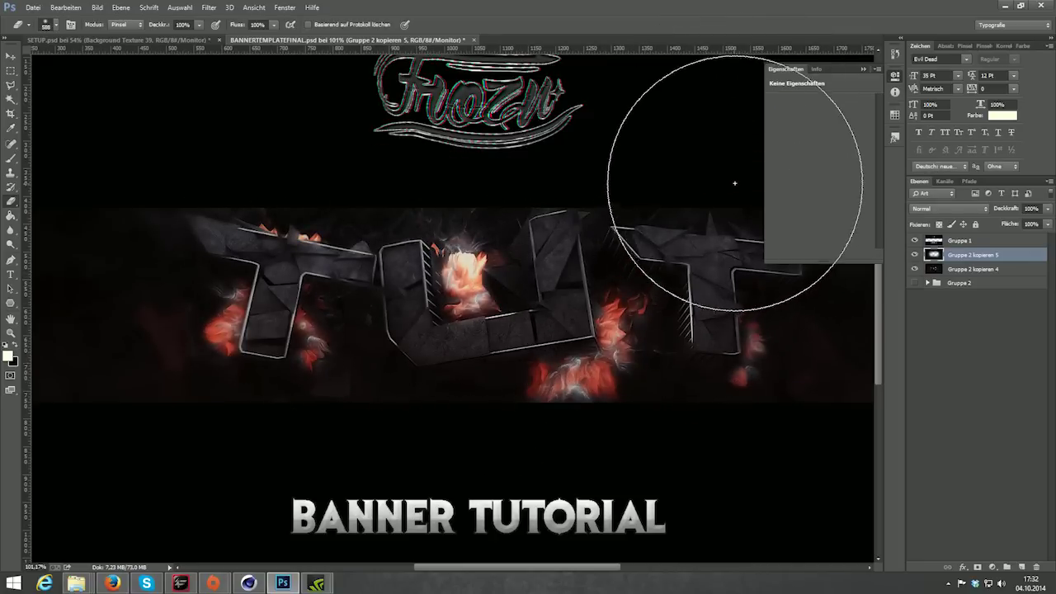
{"action": "mouse_move", "coordinate": [738, 185]}
{"action": "left_mouse_down"}
{"action": "mouse_move", "coordinate": [707, 236]}
{"action": "mouse_move", "coordinate": [849, 319]}
{"action": "left_mouse_up"}
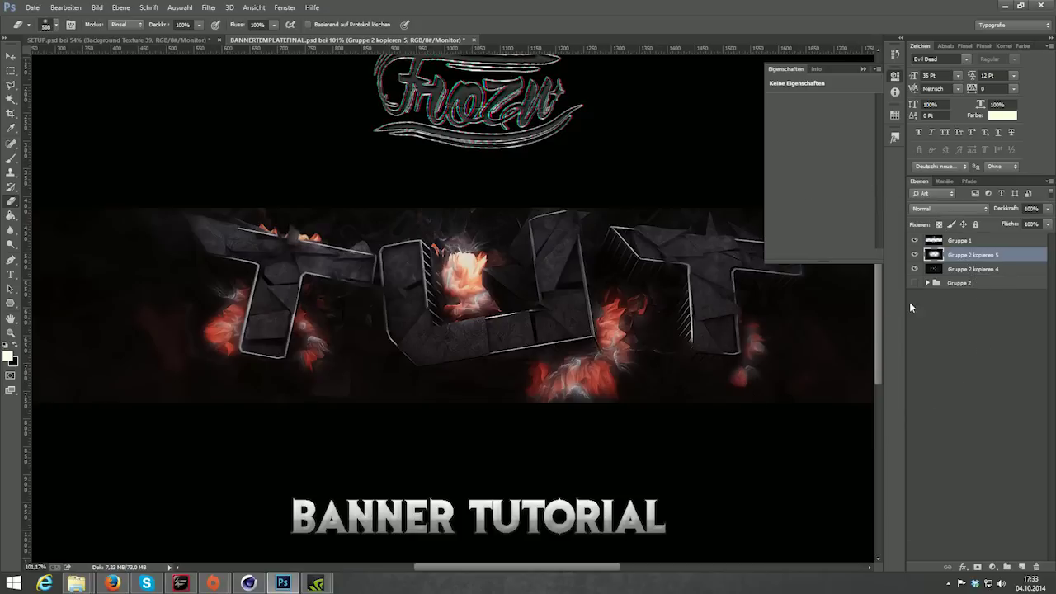
Step: Merge the blurred copy down into Gruppe 2 kopieren 4, then duplicate the merged layer
{"action": "left_click", "coordinate": [966, 272], "text": "shift"}
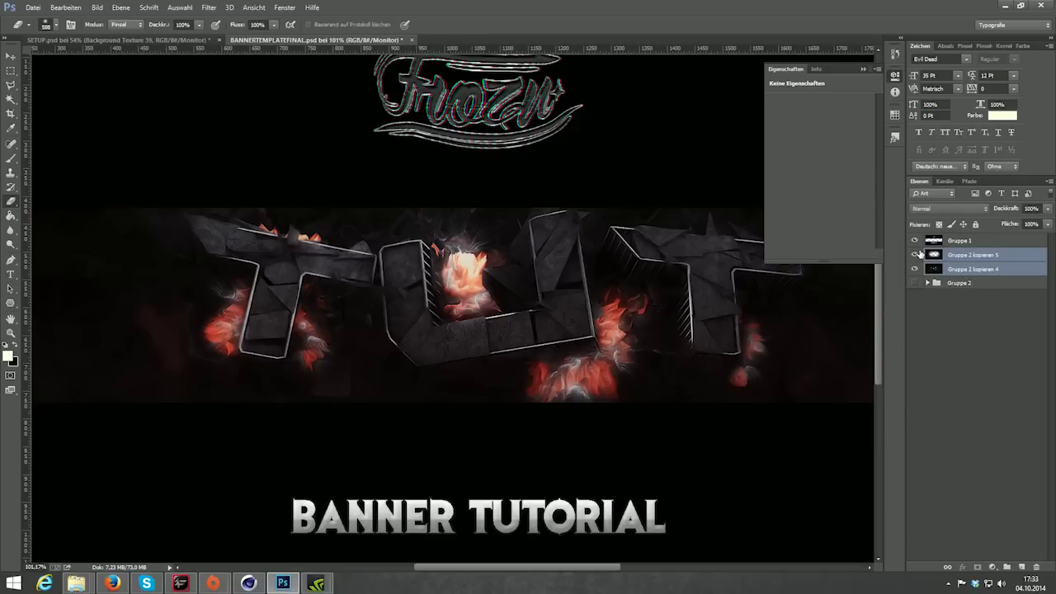
{"action": "left_click", "coordinate": [916, 254]}
{"action": "key", "text": "ctrl+e"}
{"action": "key", "text": "ctrl+j"}
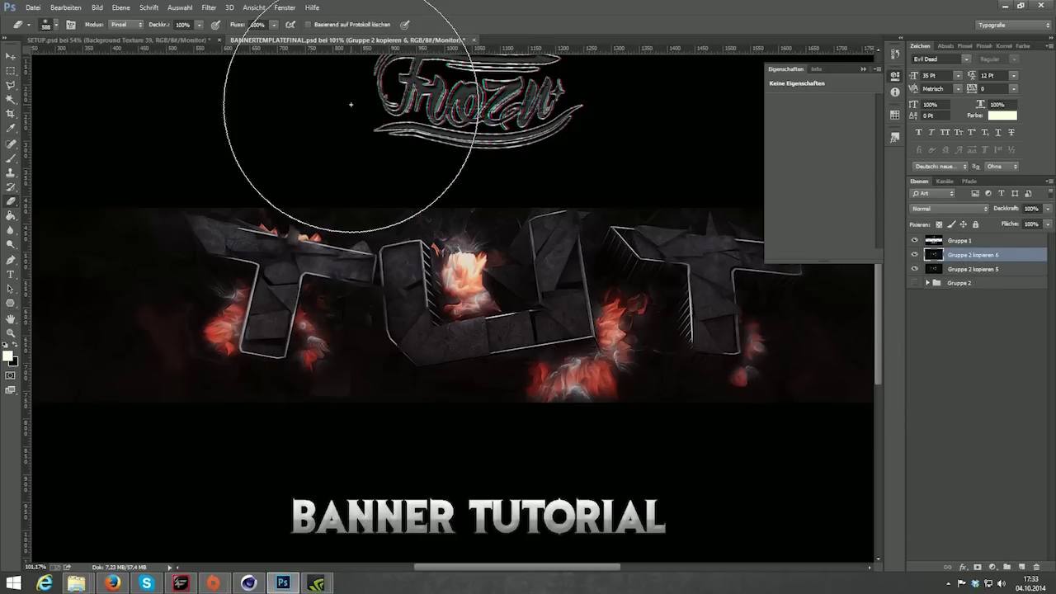
Step: Give the new duplicate a light 1,4-pixel Gaussian Blur
{"action": "left_click", "coordinate": [206, 8]}
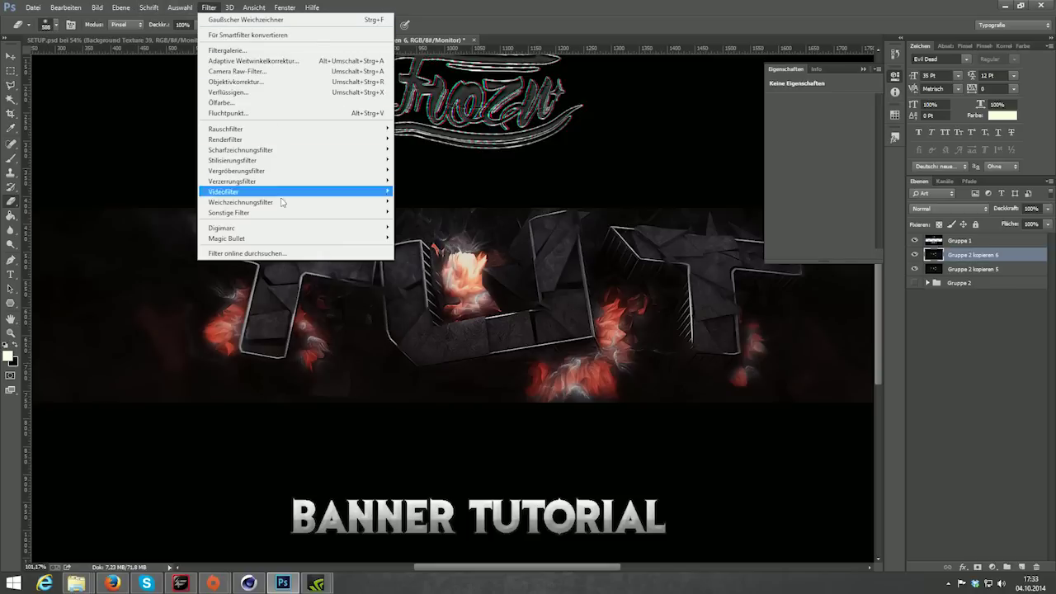
{"action": "mouse_move", "coordinate": [241, 201]}
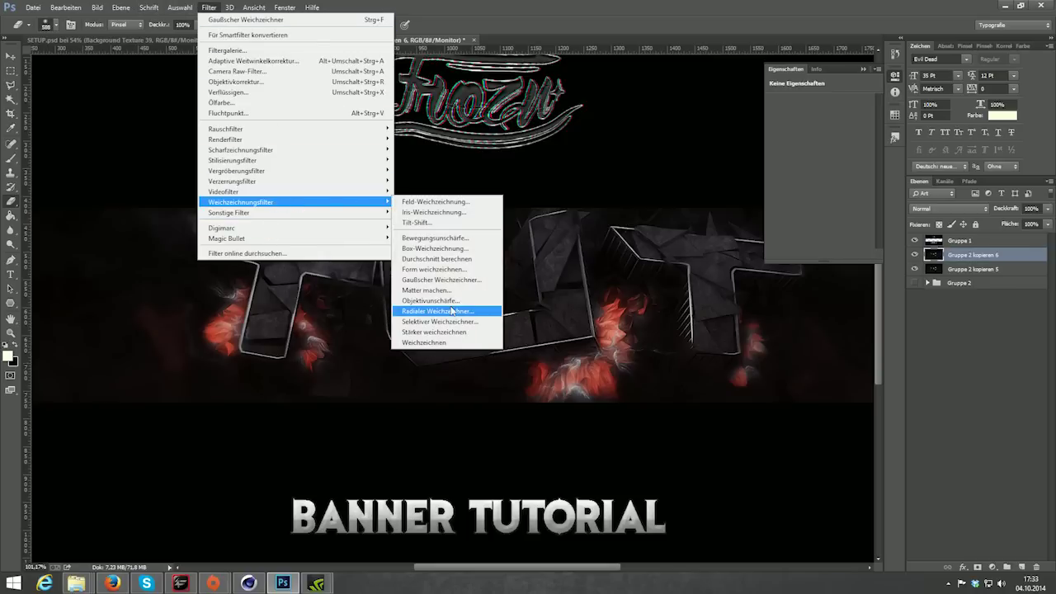
{"action": "left_click", "coordinate": [427, 281]}
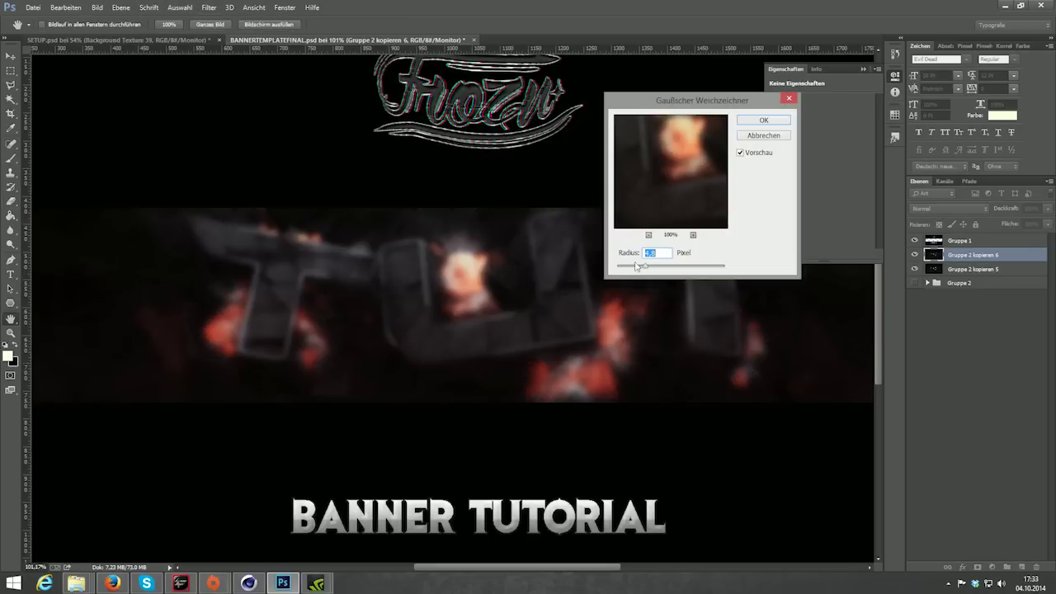
{"action": "left_click_drag", "start_coordinate": [624, 271], "coordinate": [626, 270]}
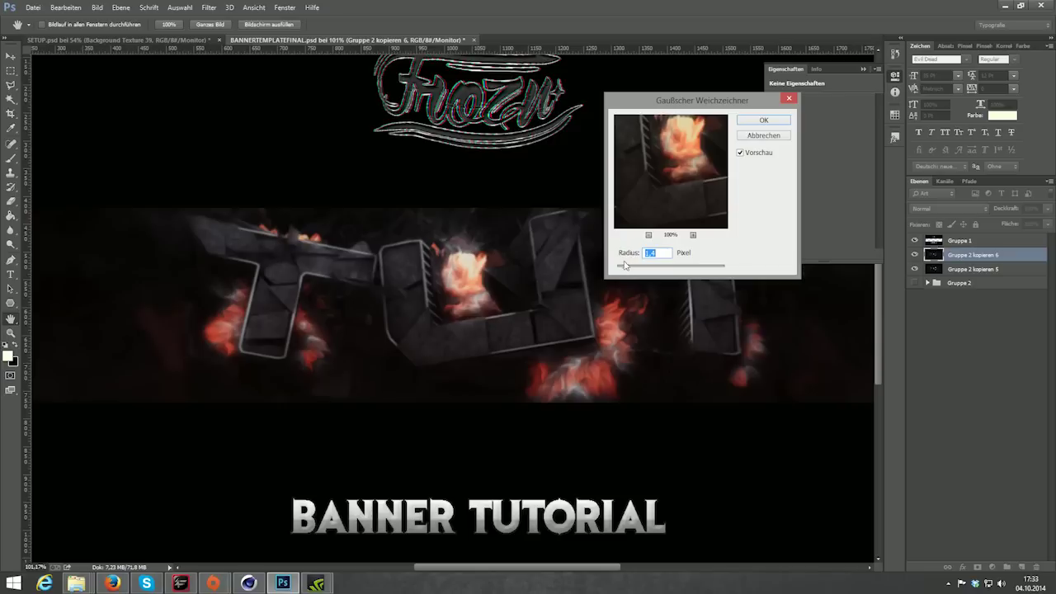
{"action": "left_click", "coordinate": [745, 123]}
{"action": "key", "text": "e"}
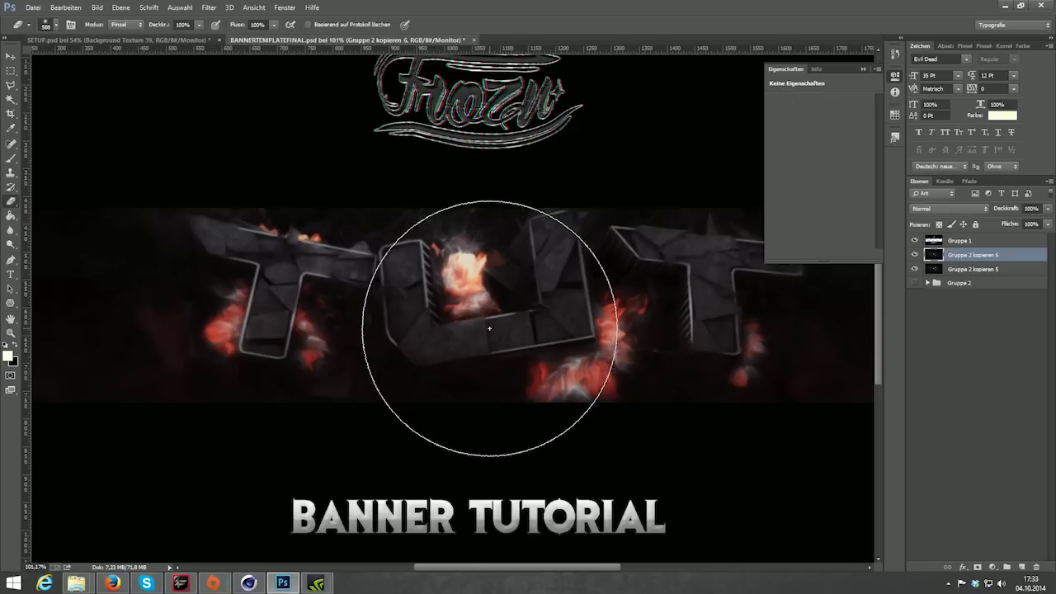
Step: Shrink the eraser brush and zoom out to review the whole banner
{"action": "left_click_drag", "start_coordinate": [416, 333], "coordinate": [347, 320]}
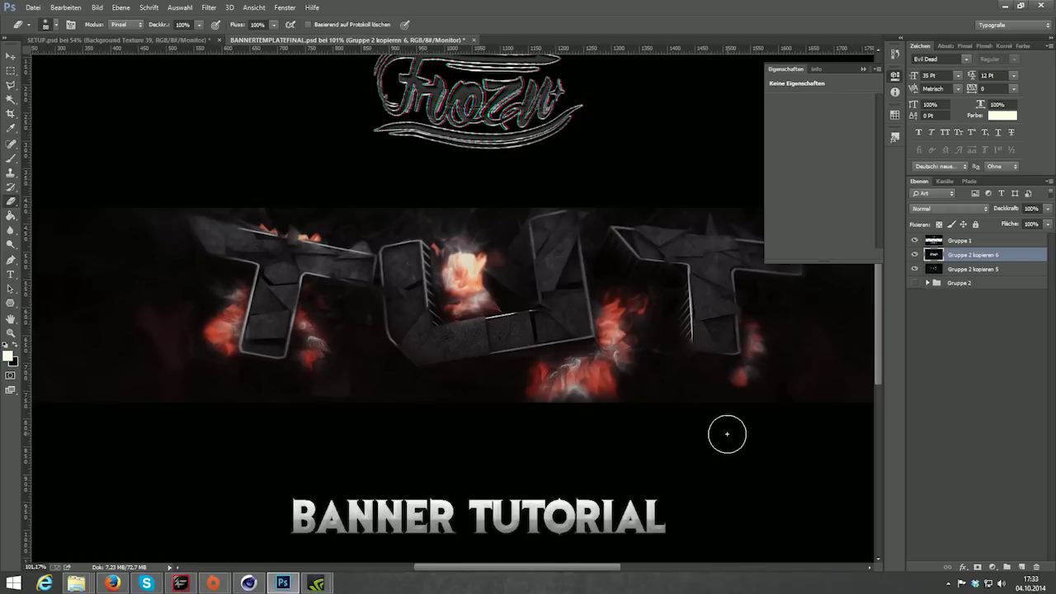
{"action": "scroll", "coordinate": [637, 377], "scroll_direction": "down", "scroll_amount": 2}
{"action": "scroll", "coordinate": [570, 358], "scroll_direction": "down", "scroll_amount": 3}
{"action": "scroll", "coordinate": [440, 355], "scroll_direction": "up", "scroll_amount": 2}
{"action": "scroll", "coordinate": [440, 354], "scroll_direction": "up", "scroll_amount": 1}
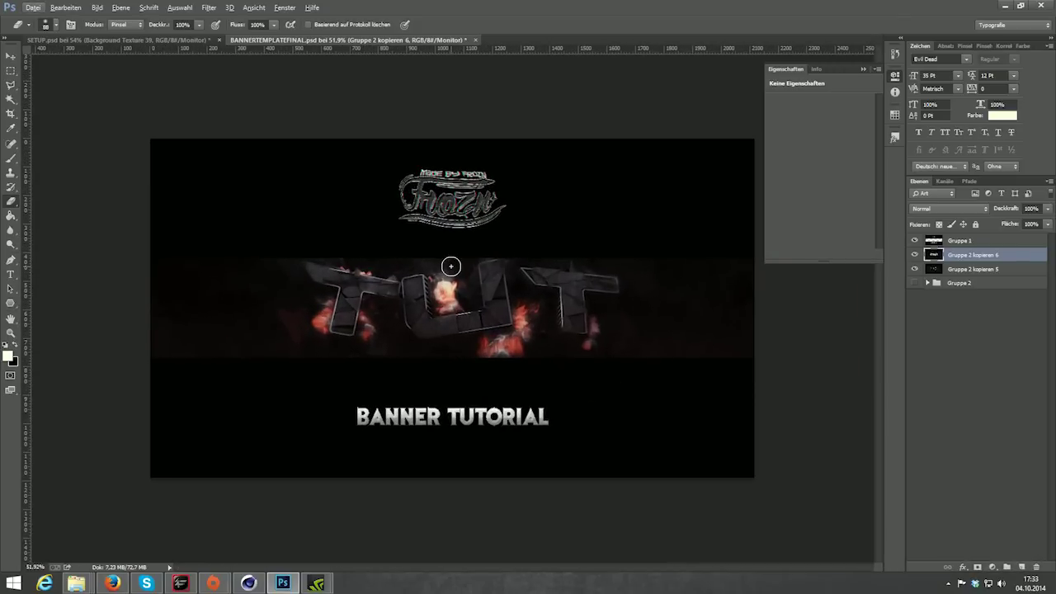
{"action": "scroll", "coordinate": [446, 280], "scroll_direction": "up", "scroll_amount": 1}
{"action": "scroll", "coordinate": [467, 333], "scroll_direction": "up", "scroll_amount": 4}
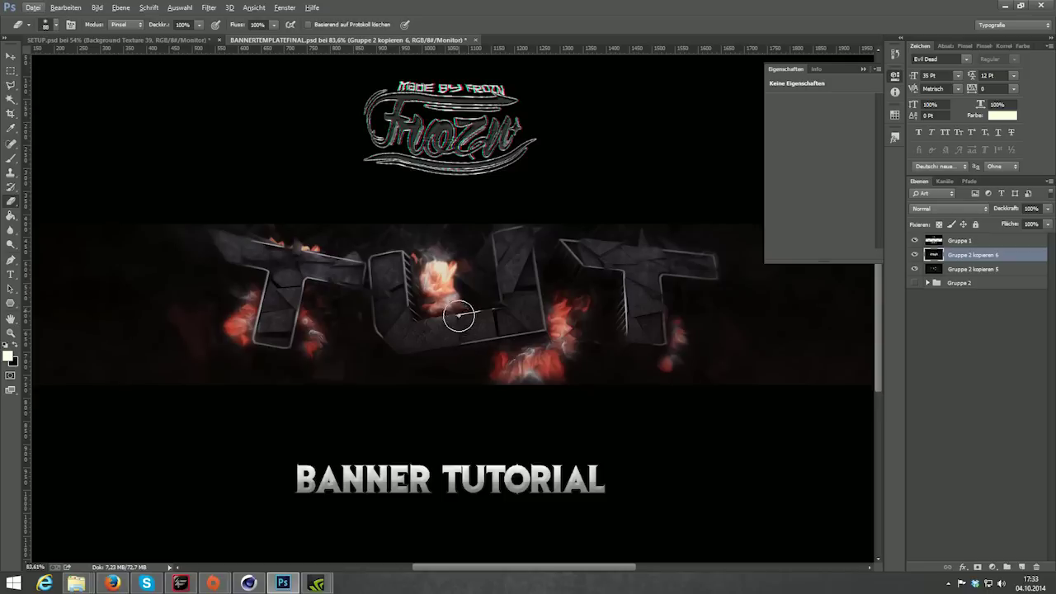
{"action": "scroll", "coordinate": [462, 334], "scroll_direction": "up", "scroll_amount": 1}
{"action": "scroll", "coordinate": [368, 363], "scroll_direction": "down", "scroll_amount": 2}
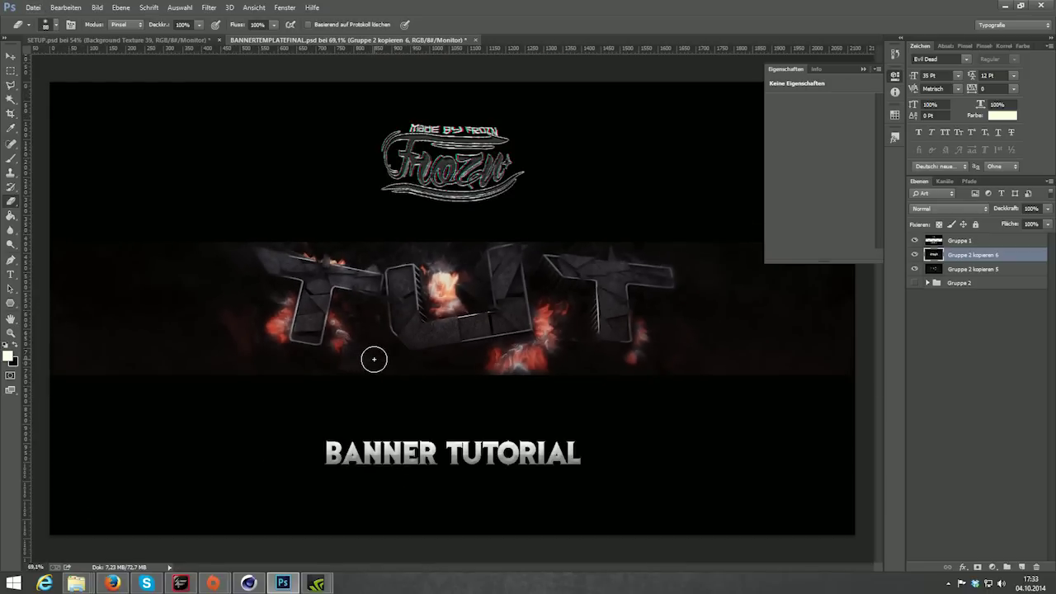
{"action": "scroll", "coordinate": [404, 368], "scroll_direction": "down", "scroll_amount": 1}
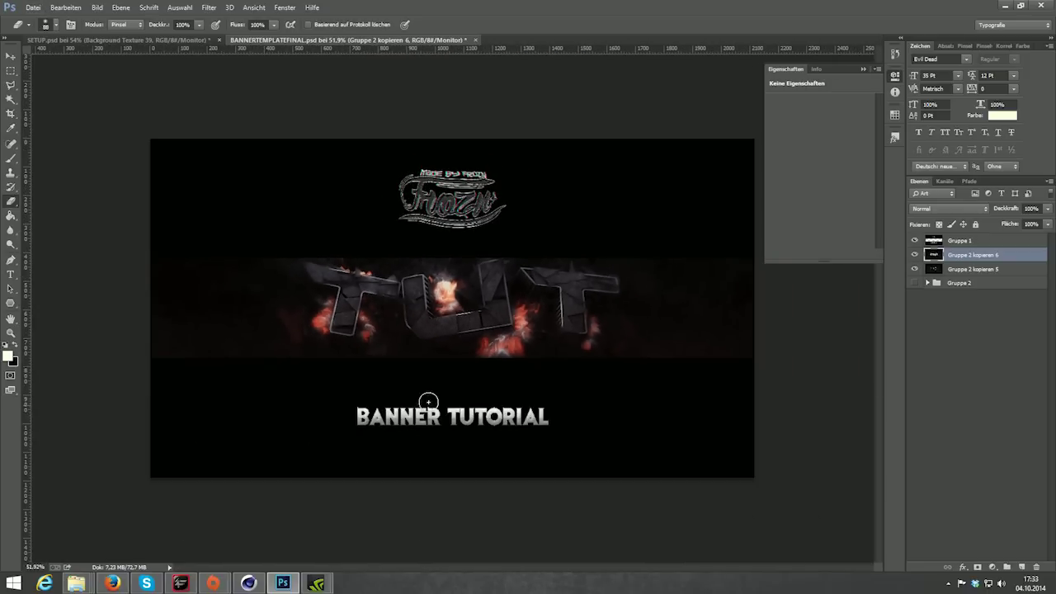
Step: Merge the blurred copy with Gruppe 2 kopieren 5 into a single layer
{"action": "scroll", "coordinate": [453, 353], "scroll_direction": "up", "scroll_amount": 1}
{"action": "left_click", "coordinate": [964, 271], "text": "ctrl"}
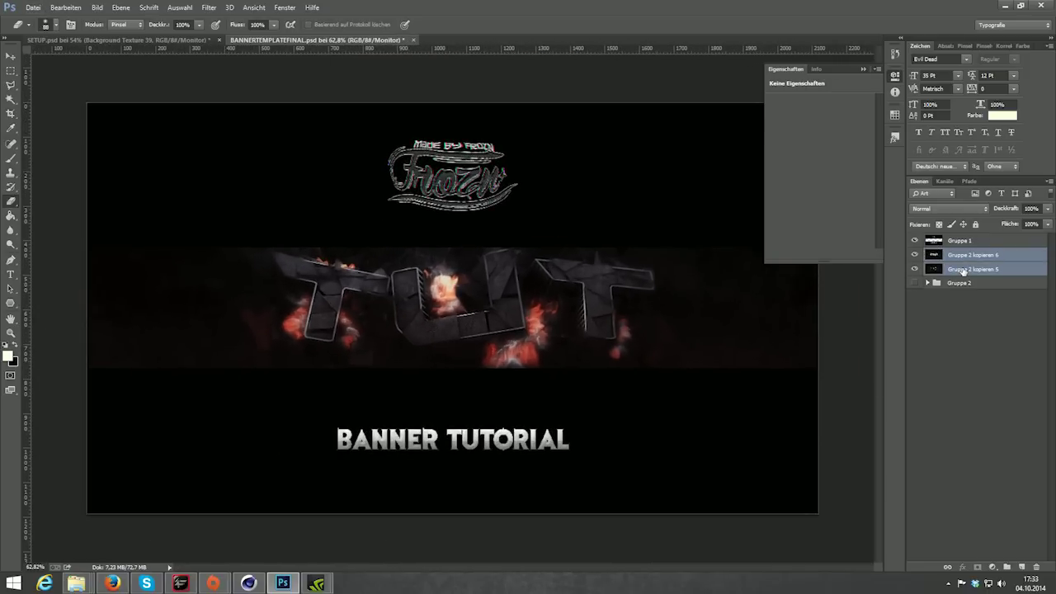
{"action": "key", "text": "ctrl+e"}
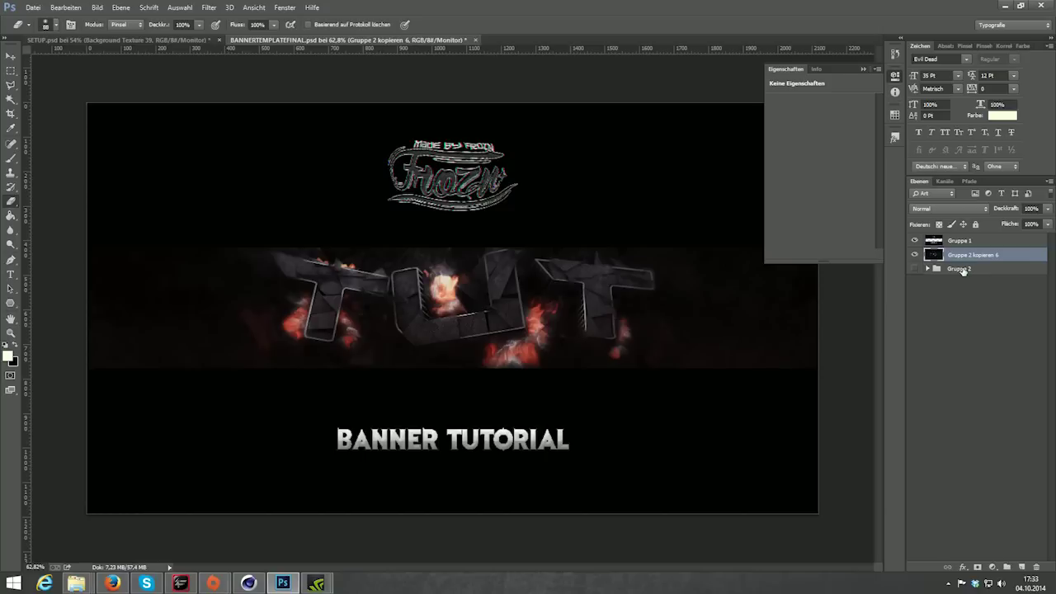